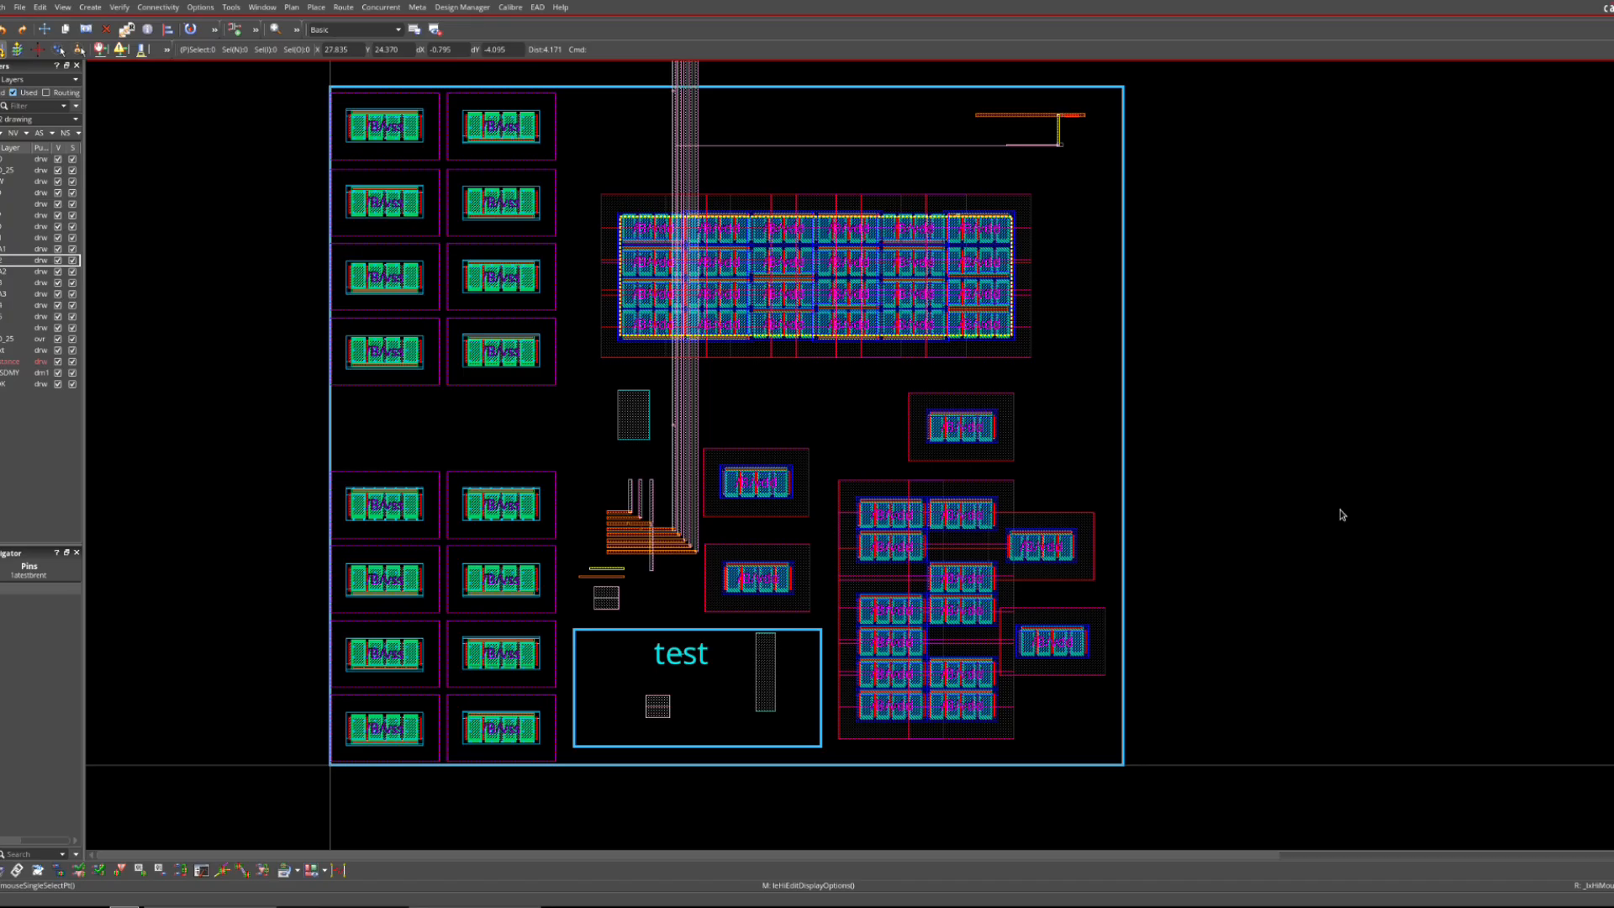
right_click(1342, 514)
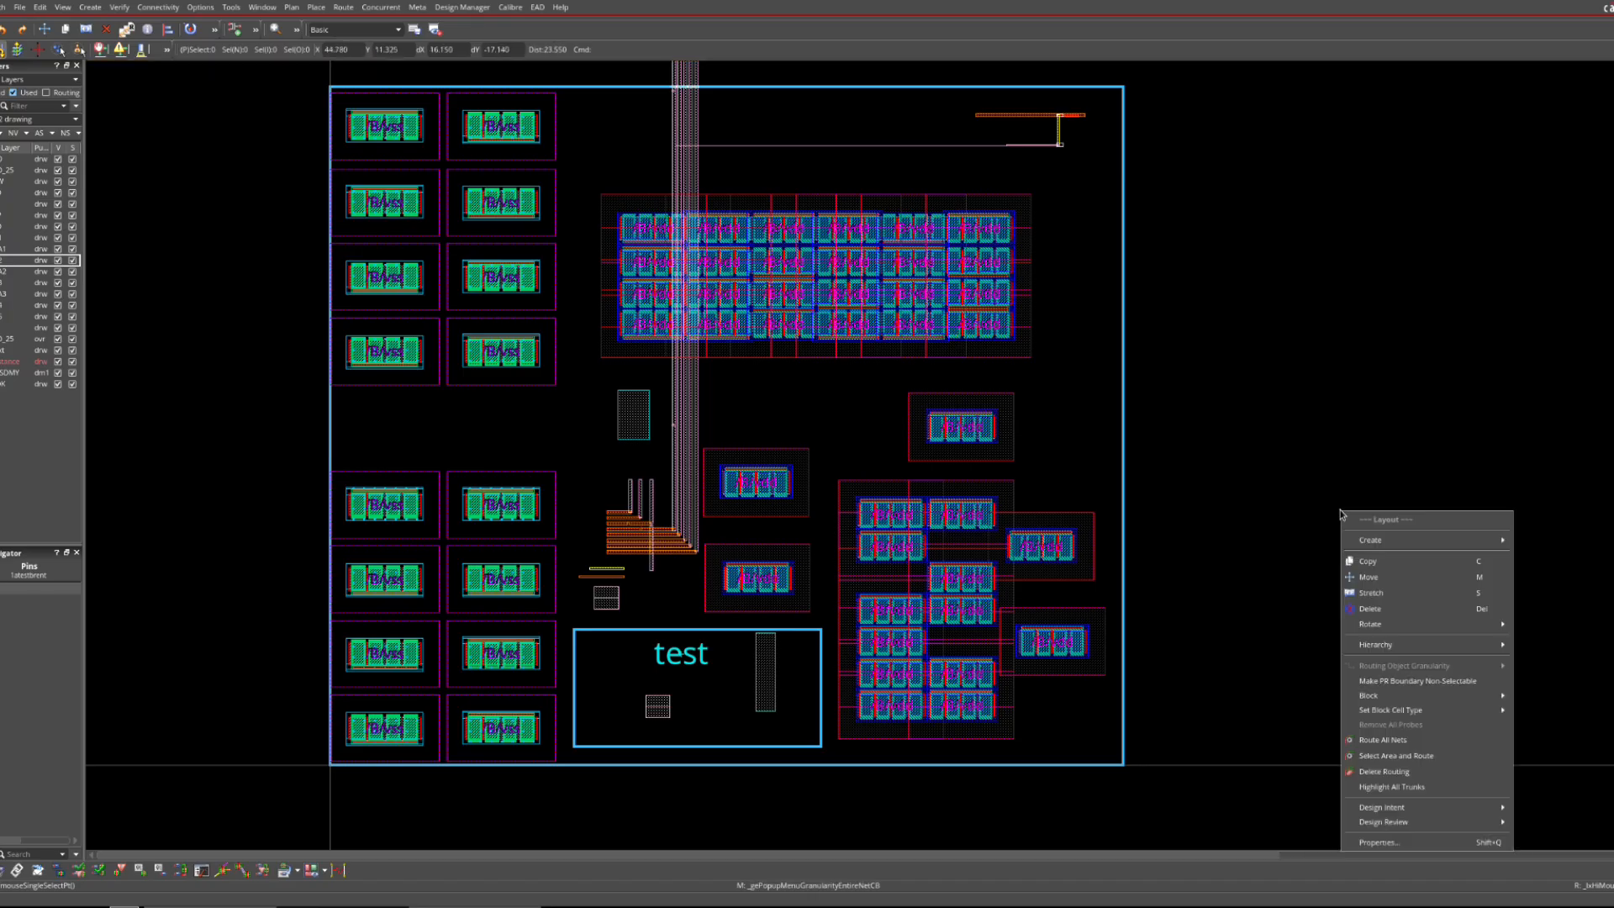
left_click(1305, 468)
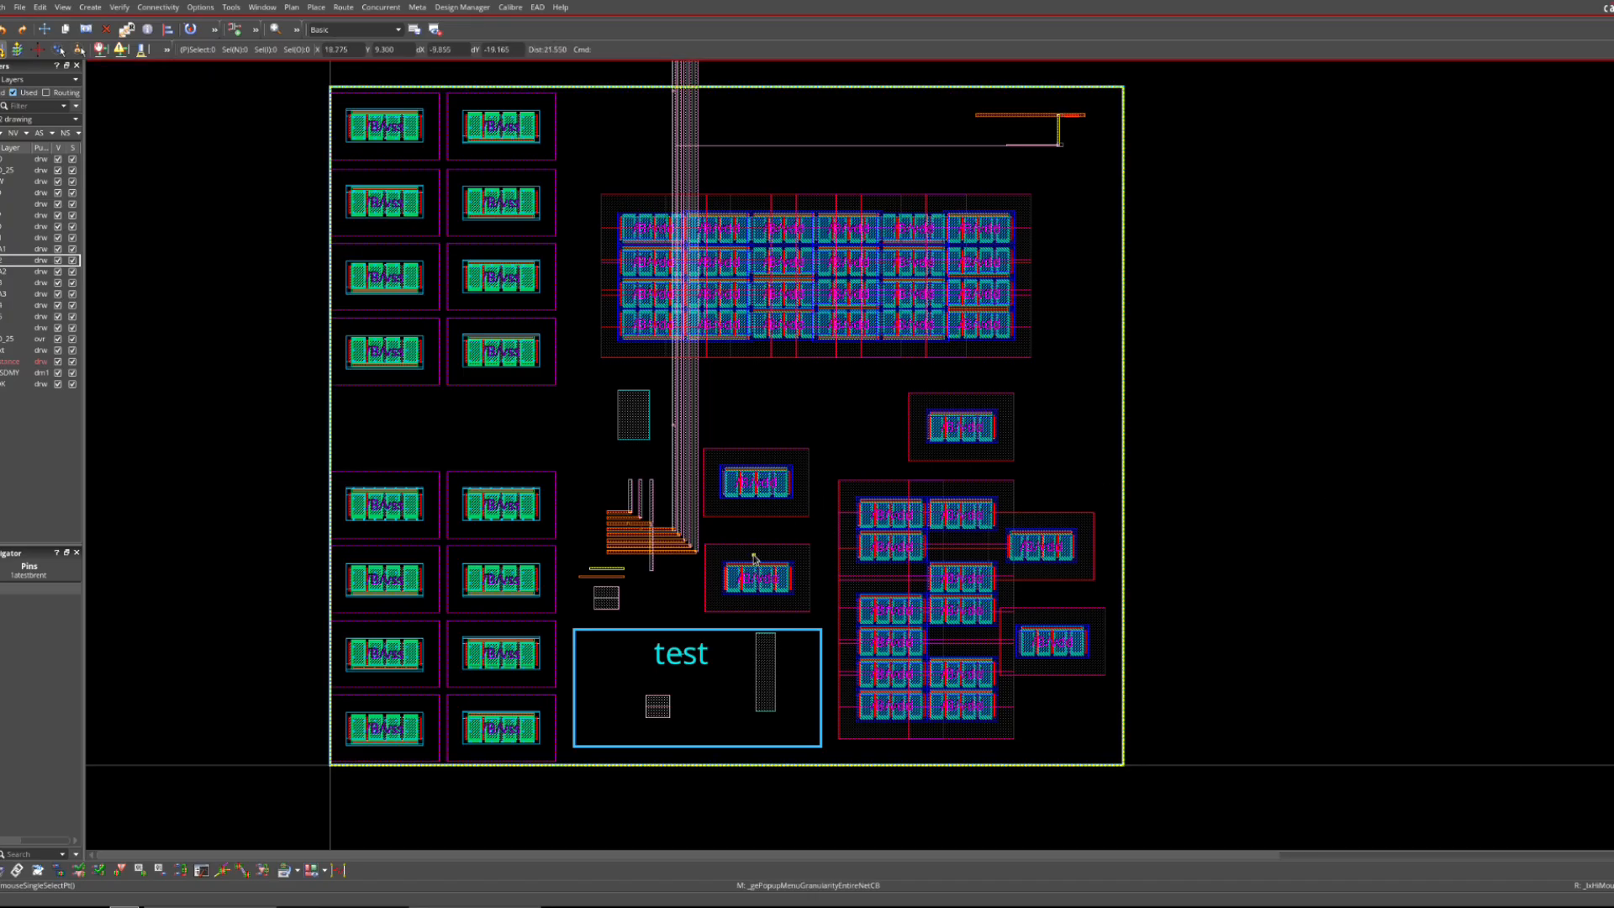
left_click(395, 31)
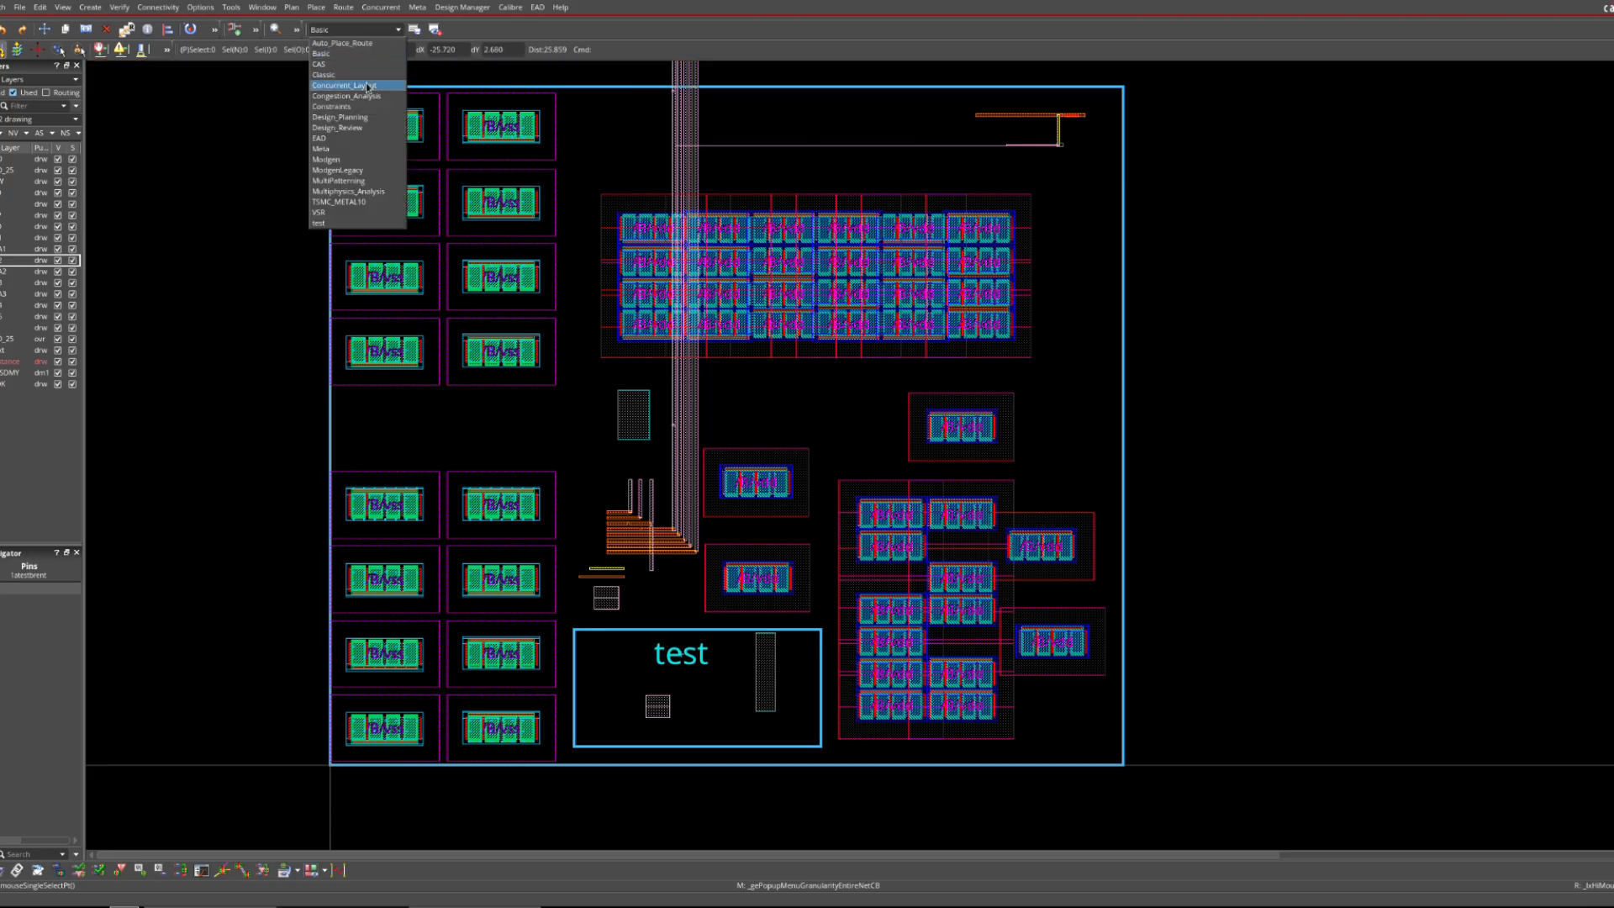
left_click(717, 35)
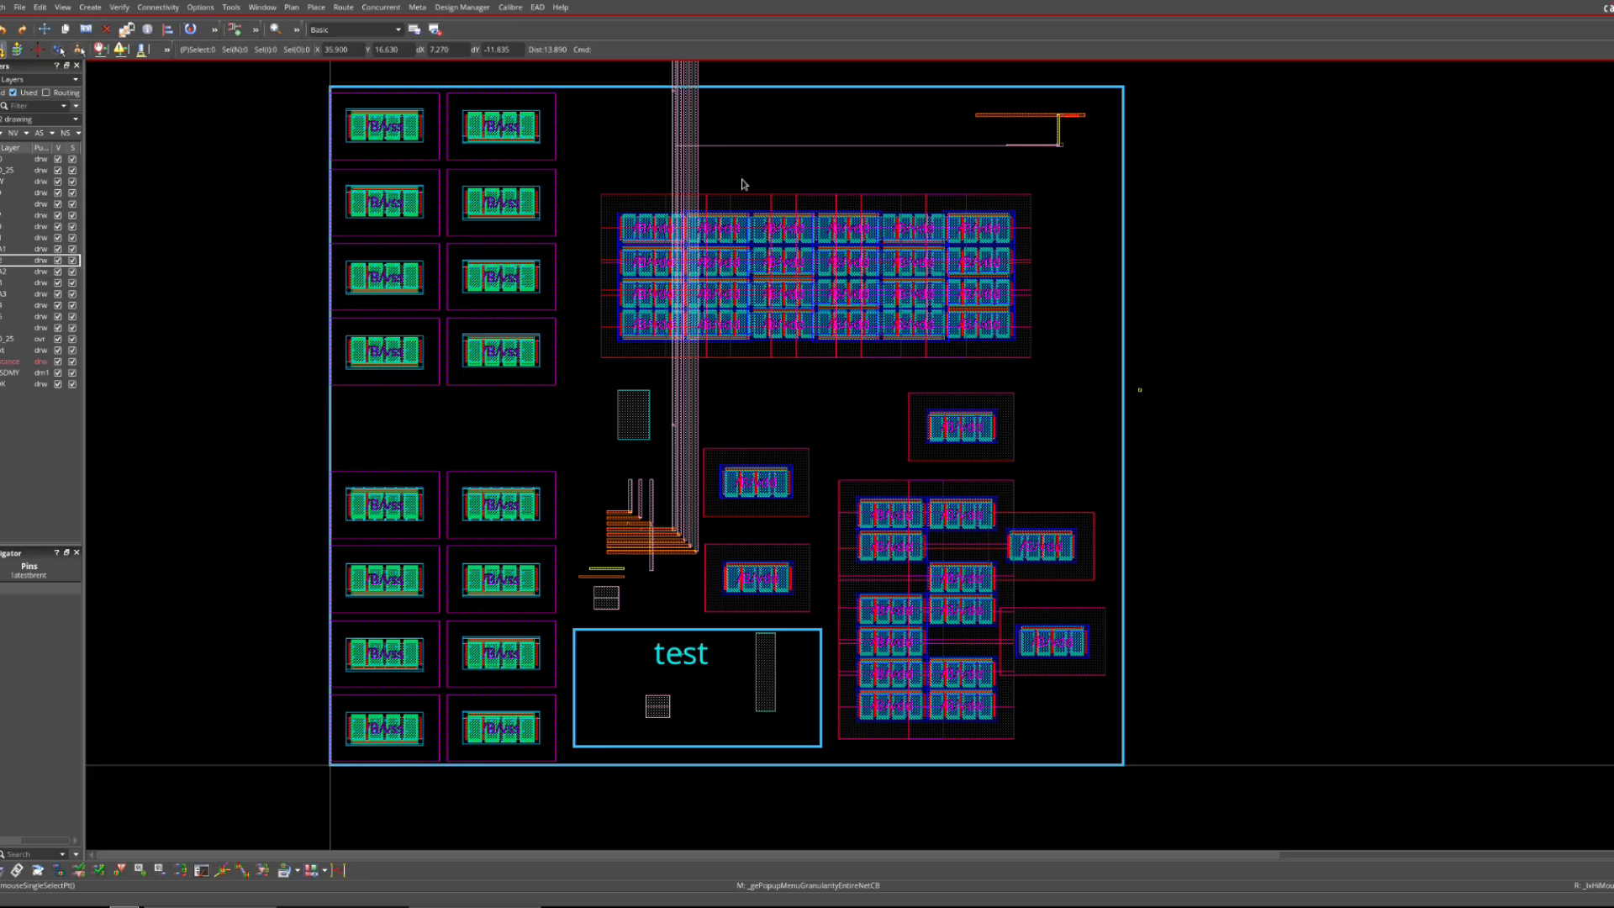
- Switch the layout workspace from Basic to TSMC_METAL10
left_click(400, 30)
left_click(389, 203)
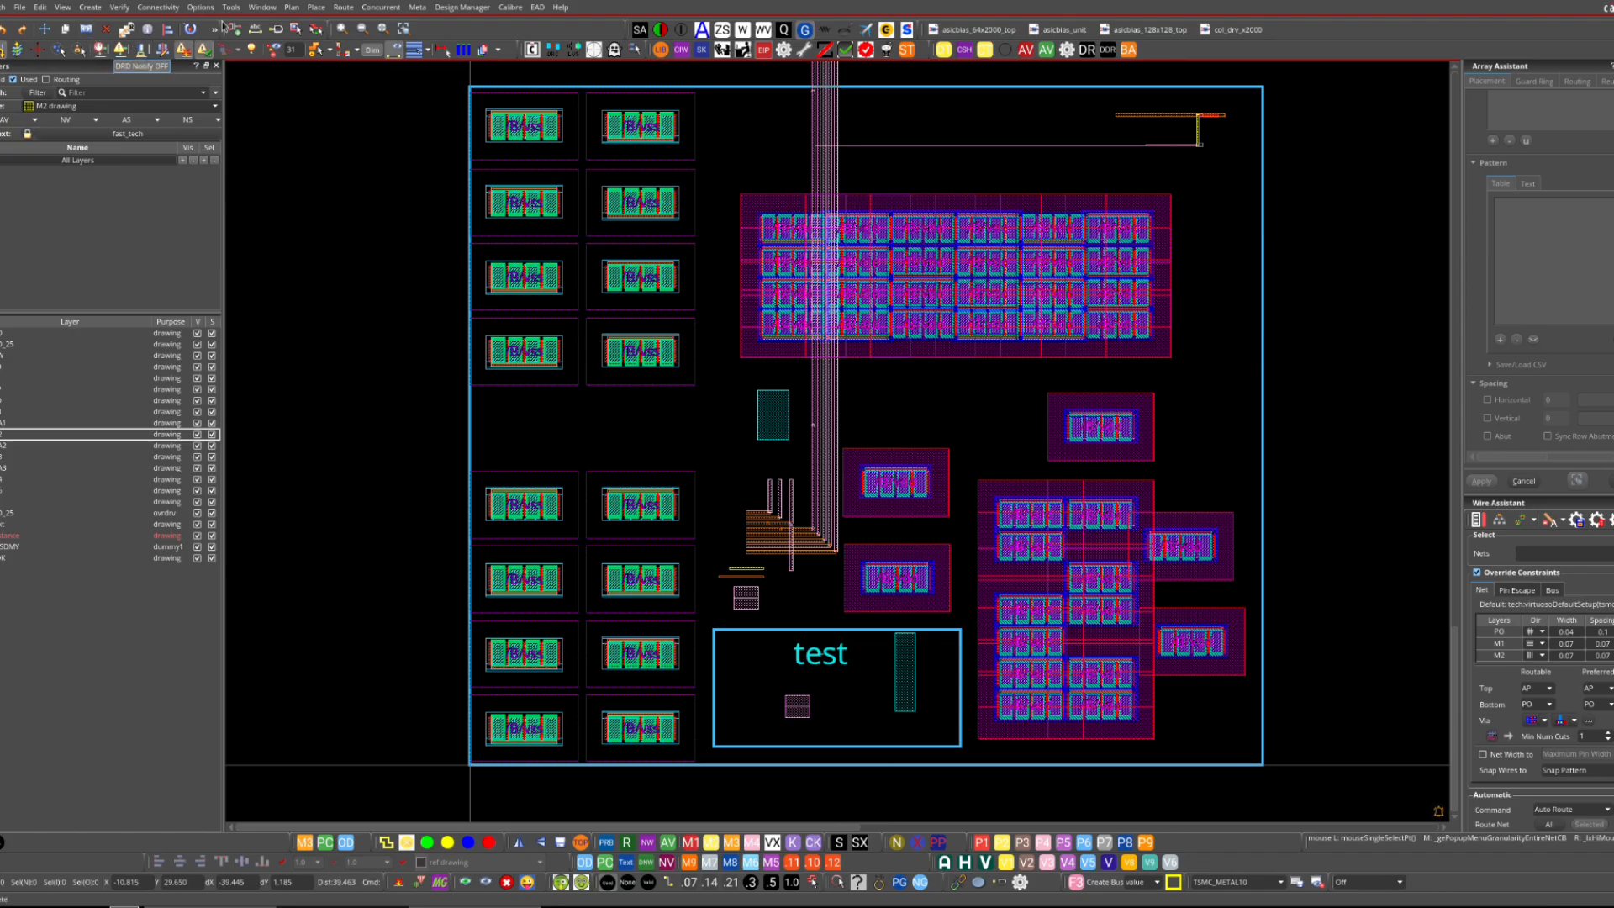
left_click(208, 51)
- Start a horizontal M2 wire in the empty area below the main design boundary
right_click_drag(868, 797, 508, 892)
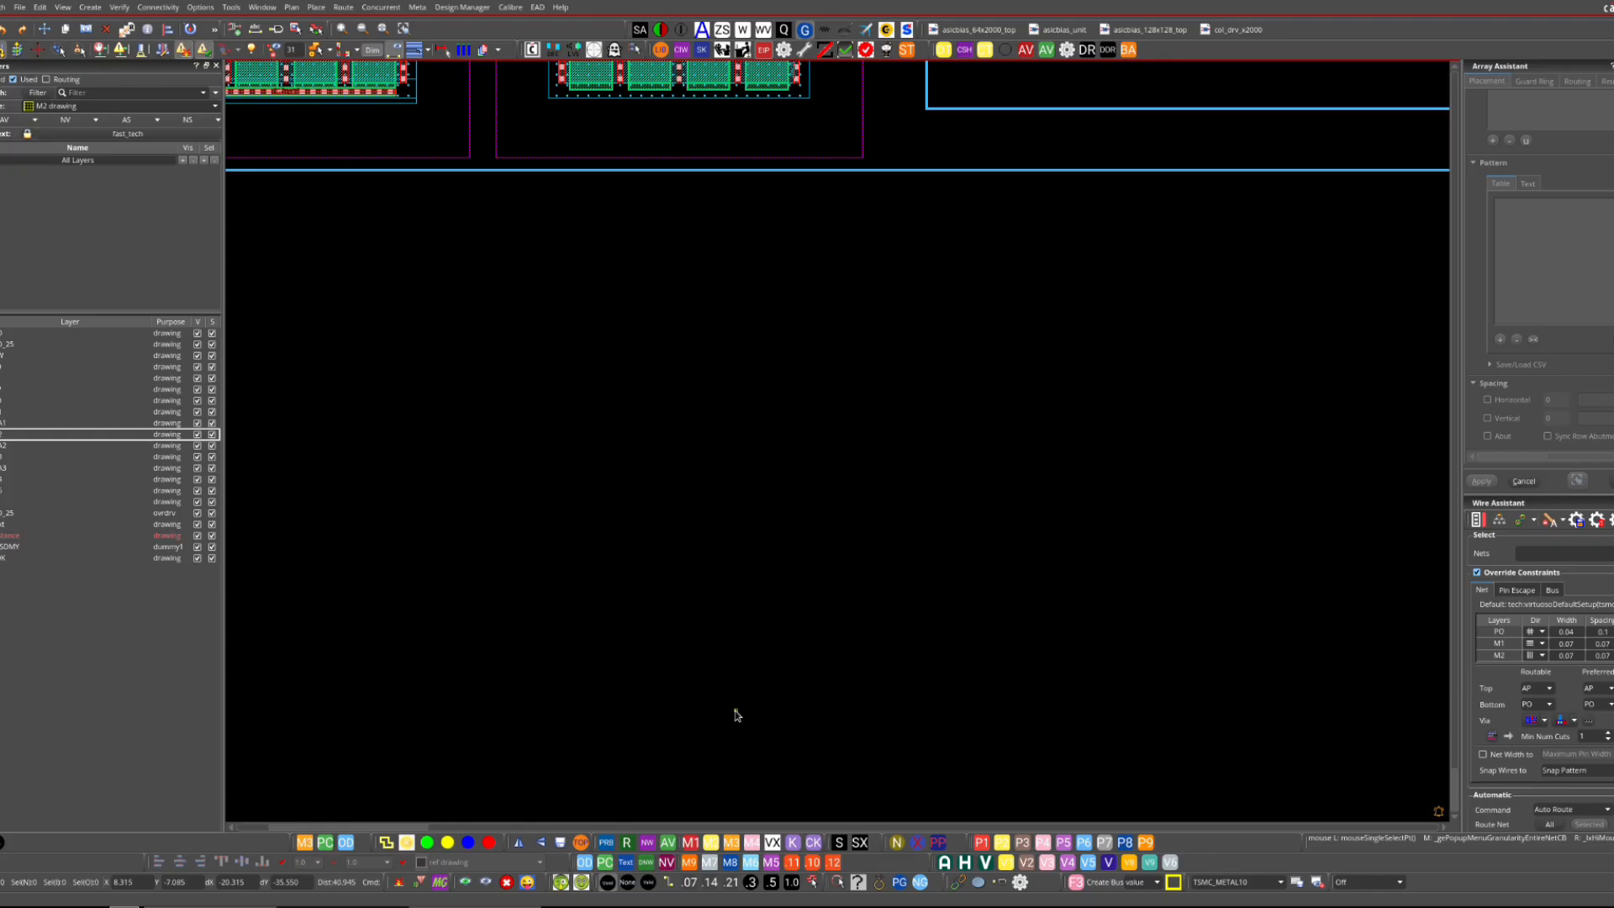
left_click(690, 843)
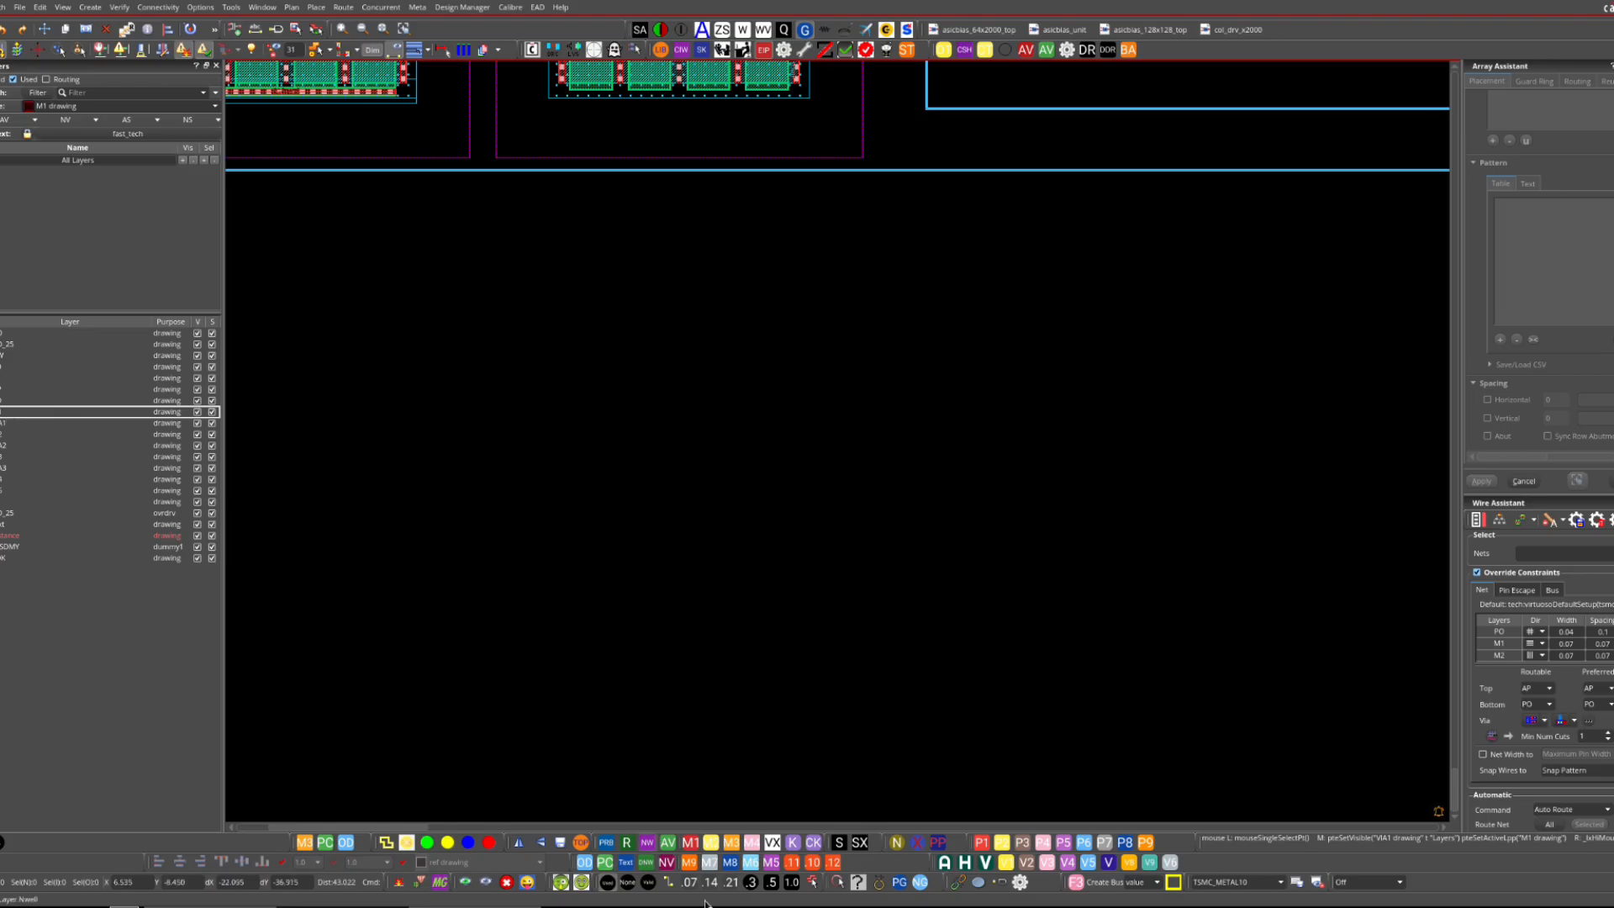
left_click(711, 843)
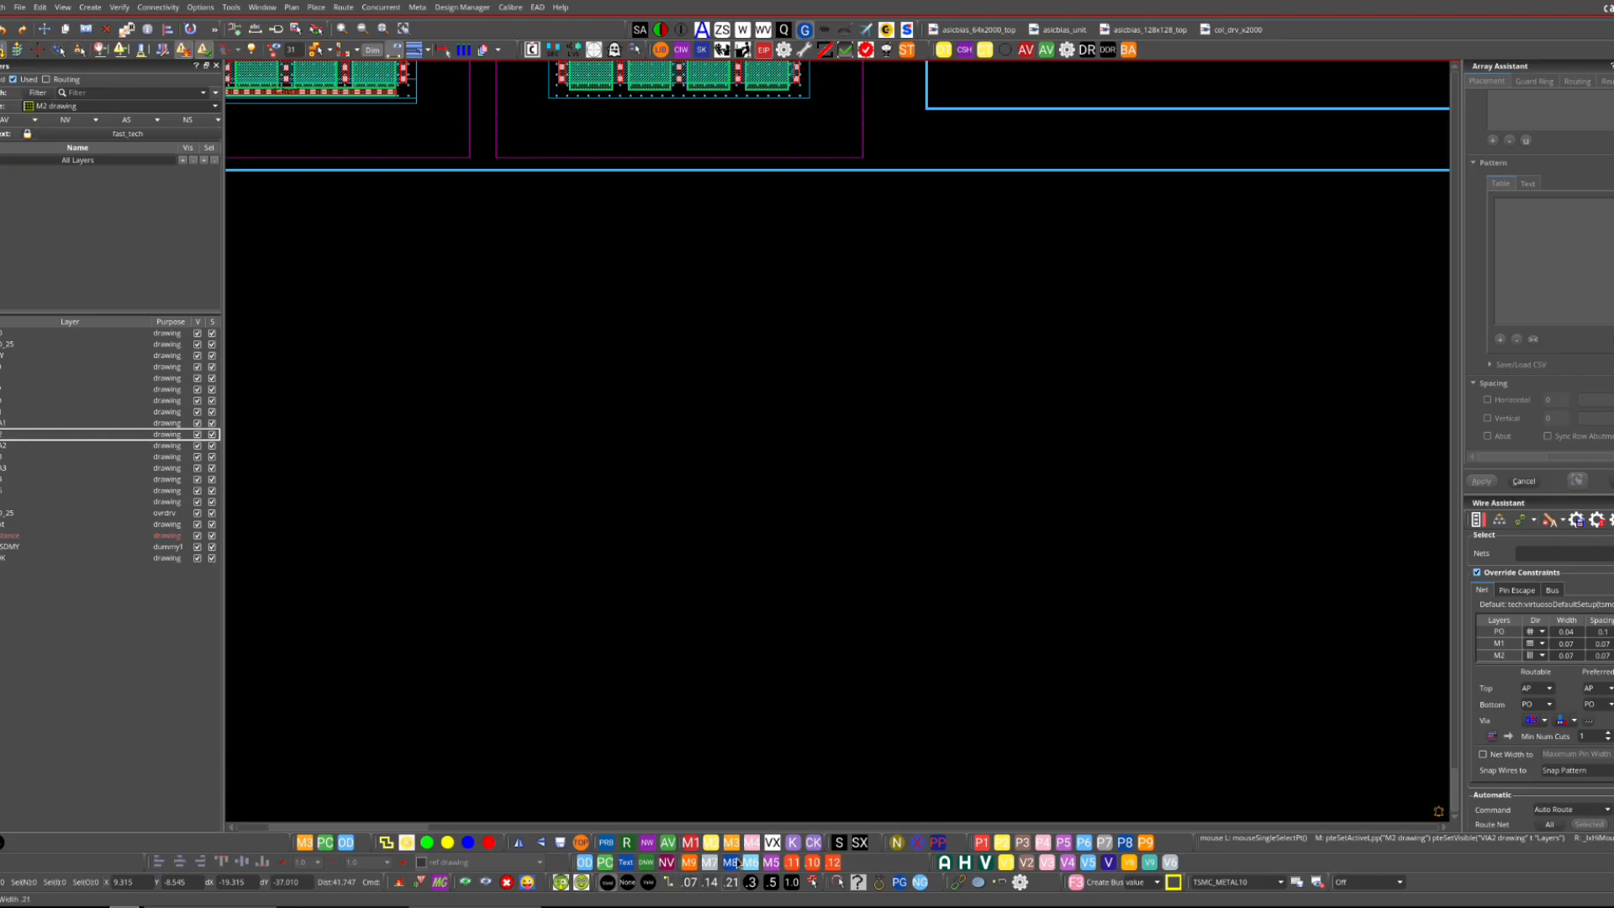
left_click(670, 883)
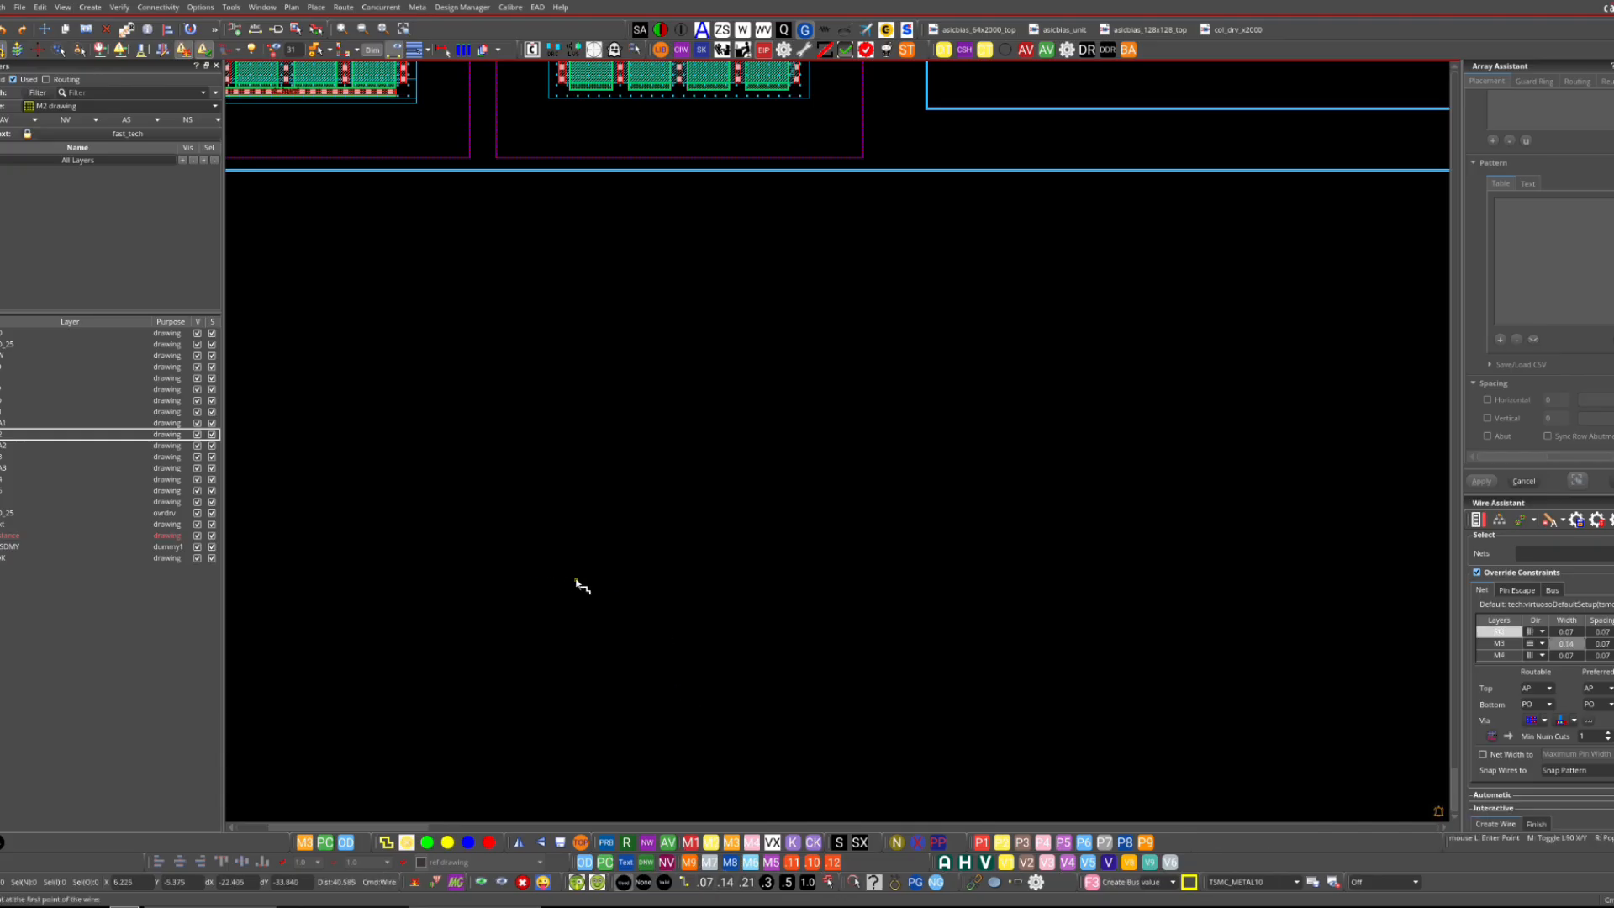
left_click(575, 580)
right_click_drag(736, 536, 563, 628)
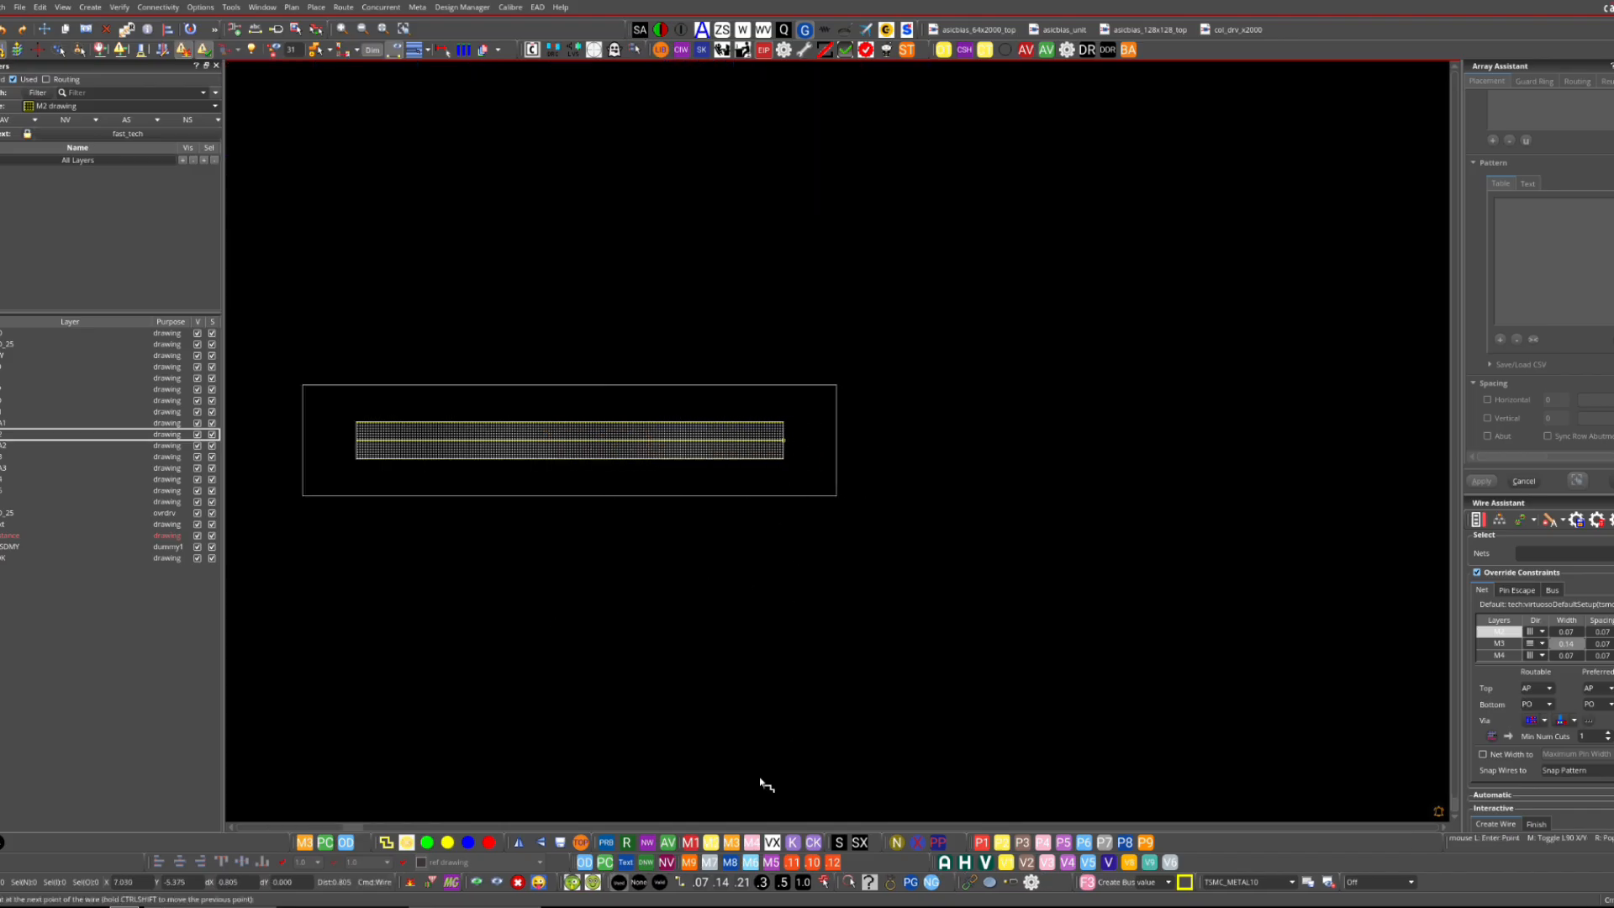
- Change the wire in progress to M4, set its width to 1, and finish it about 0.83 long
left_click(752, 842)
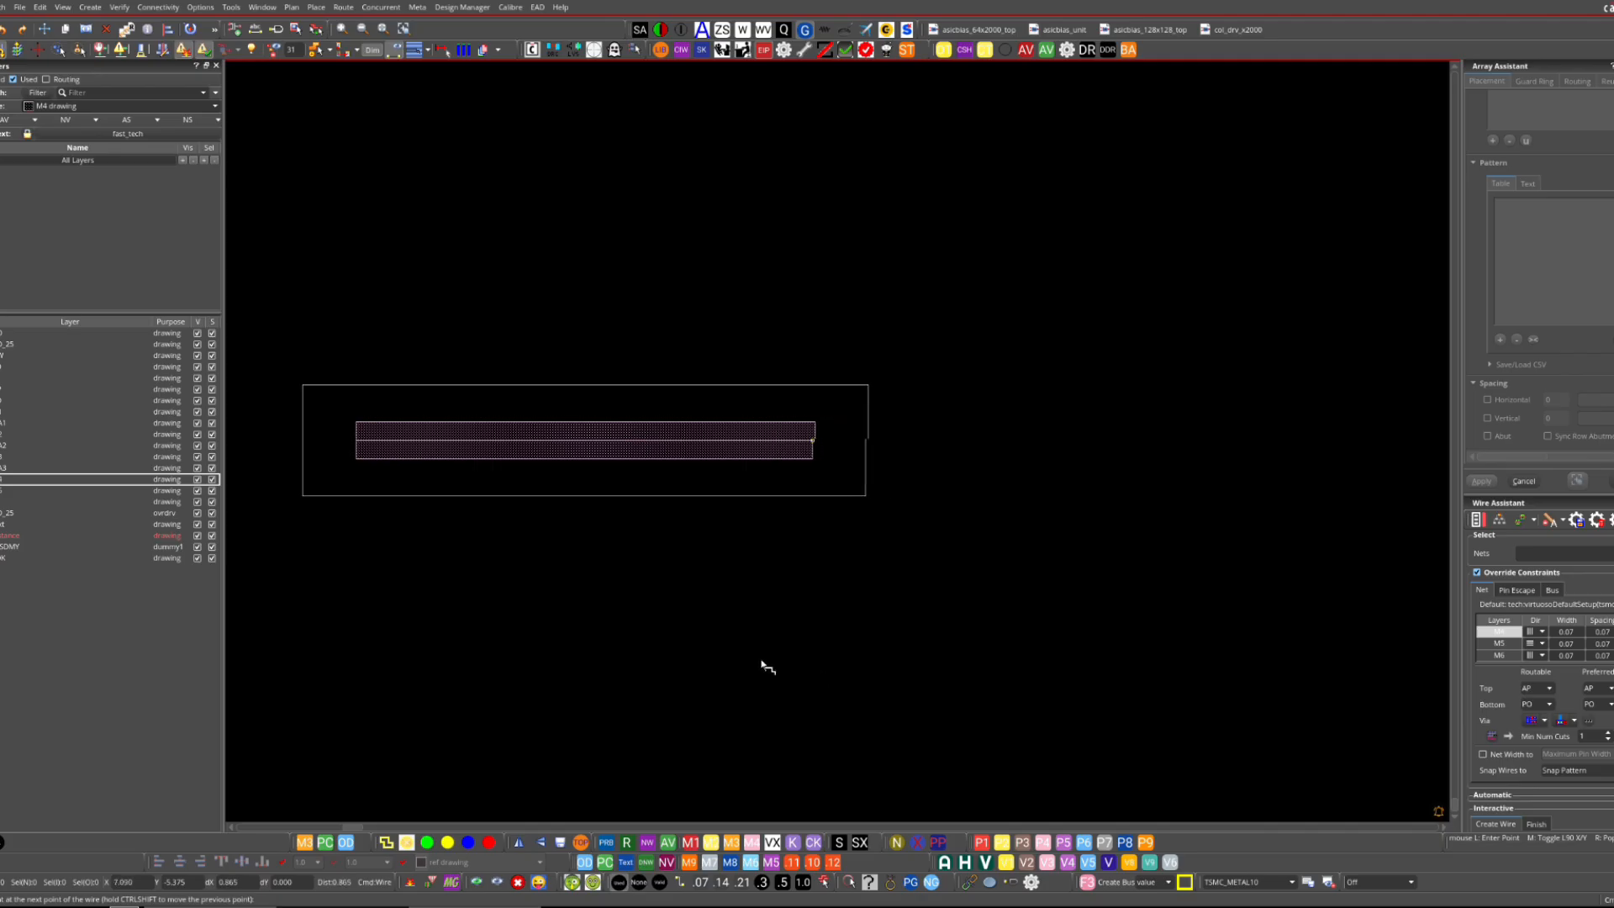
left_click(723, 882)
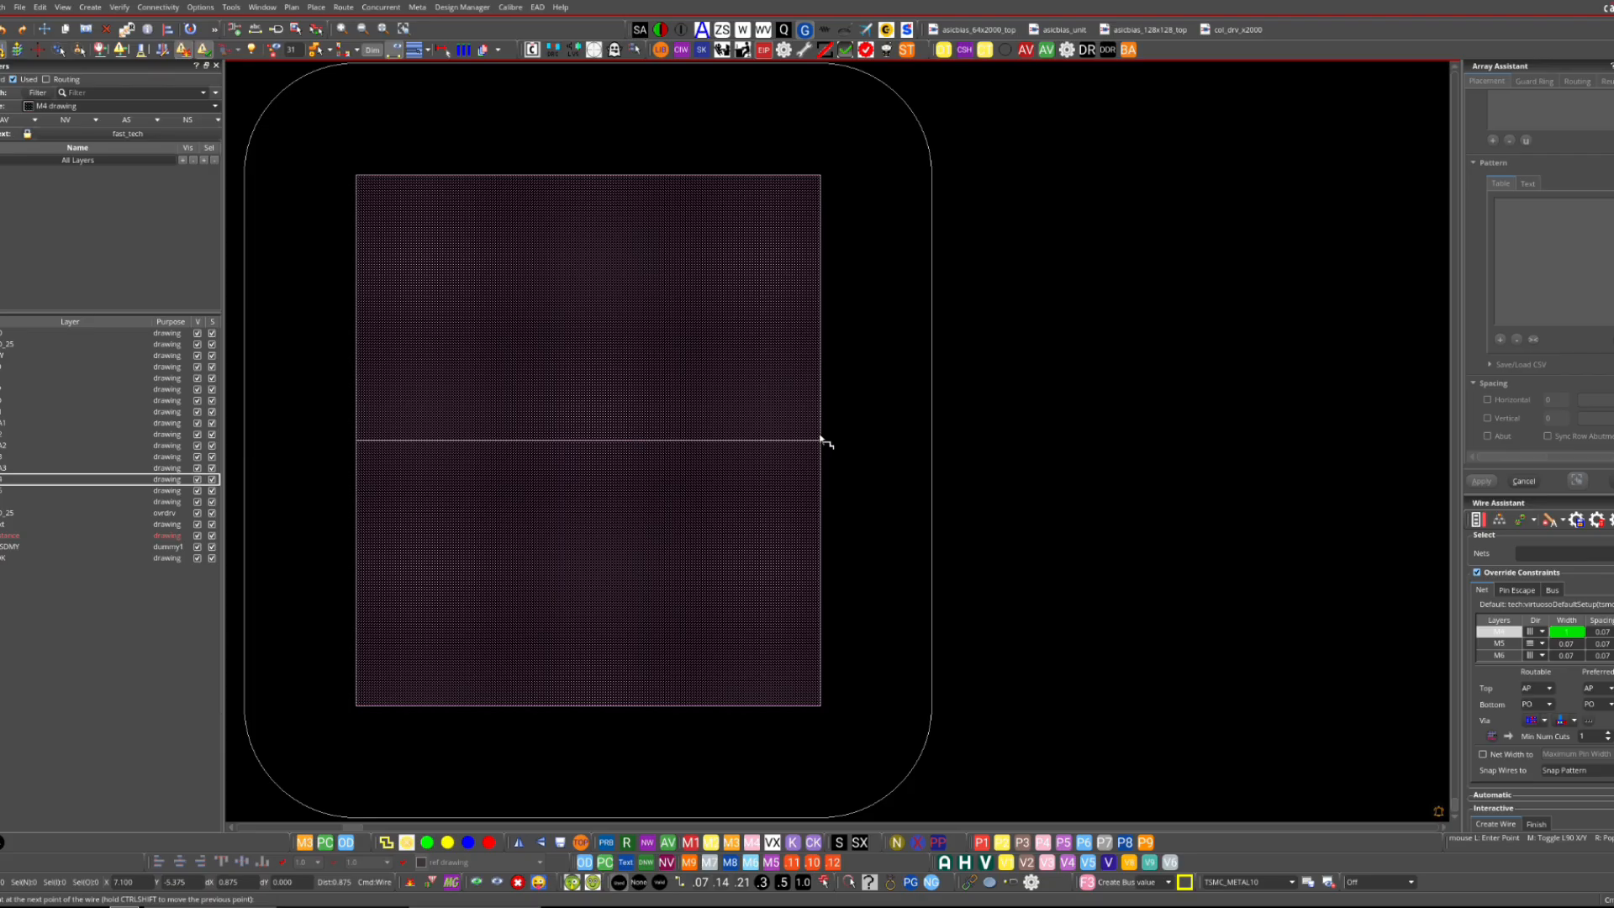
left_click(784, 439)
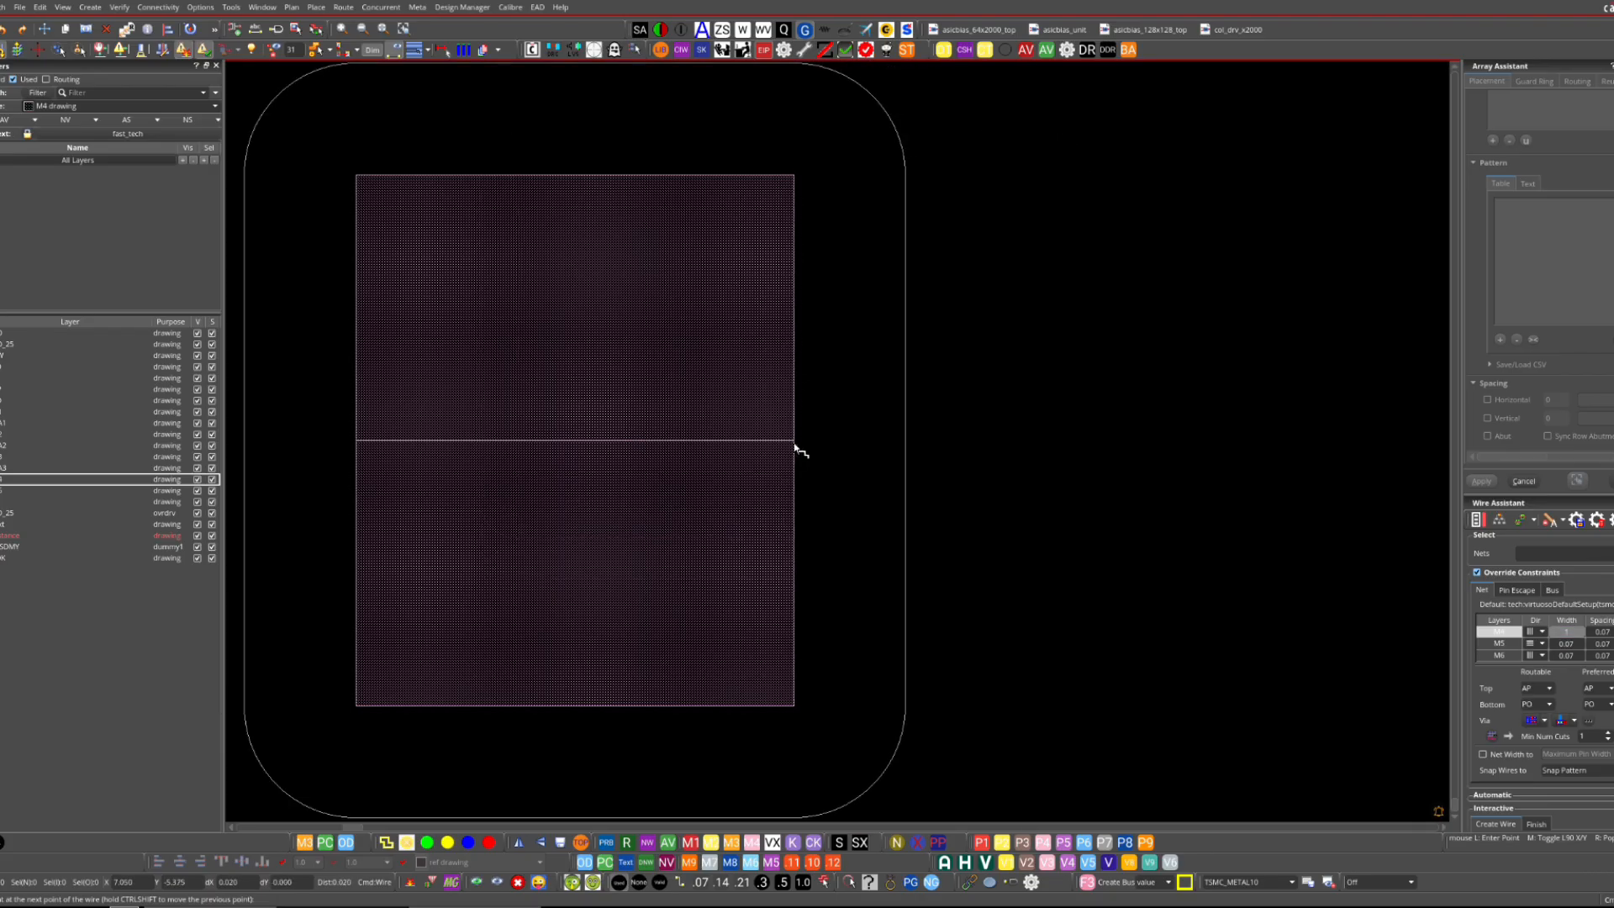
double_click(794, 445)
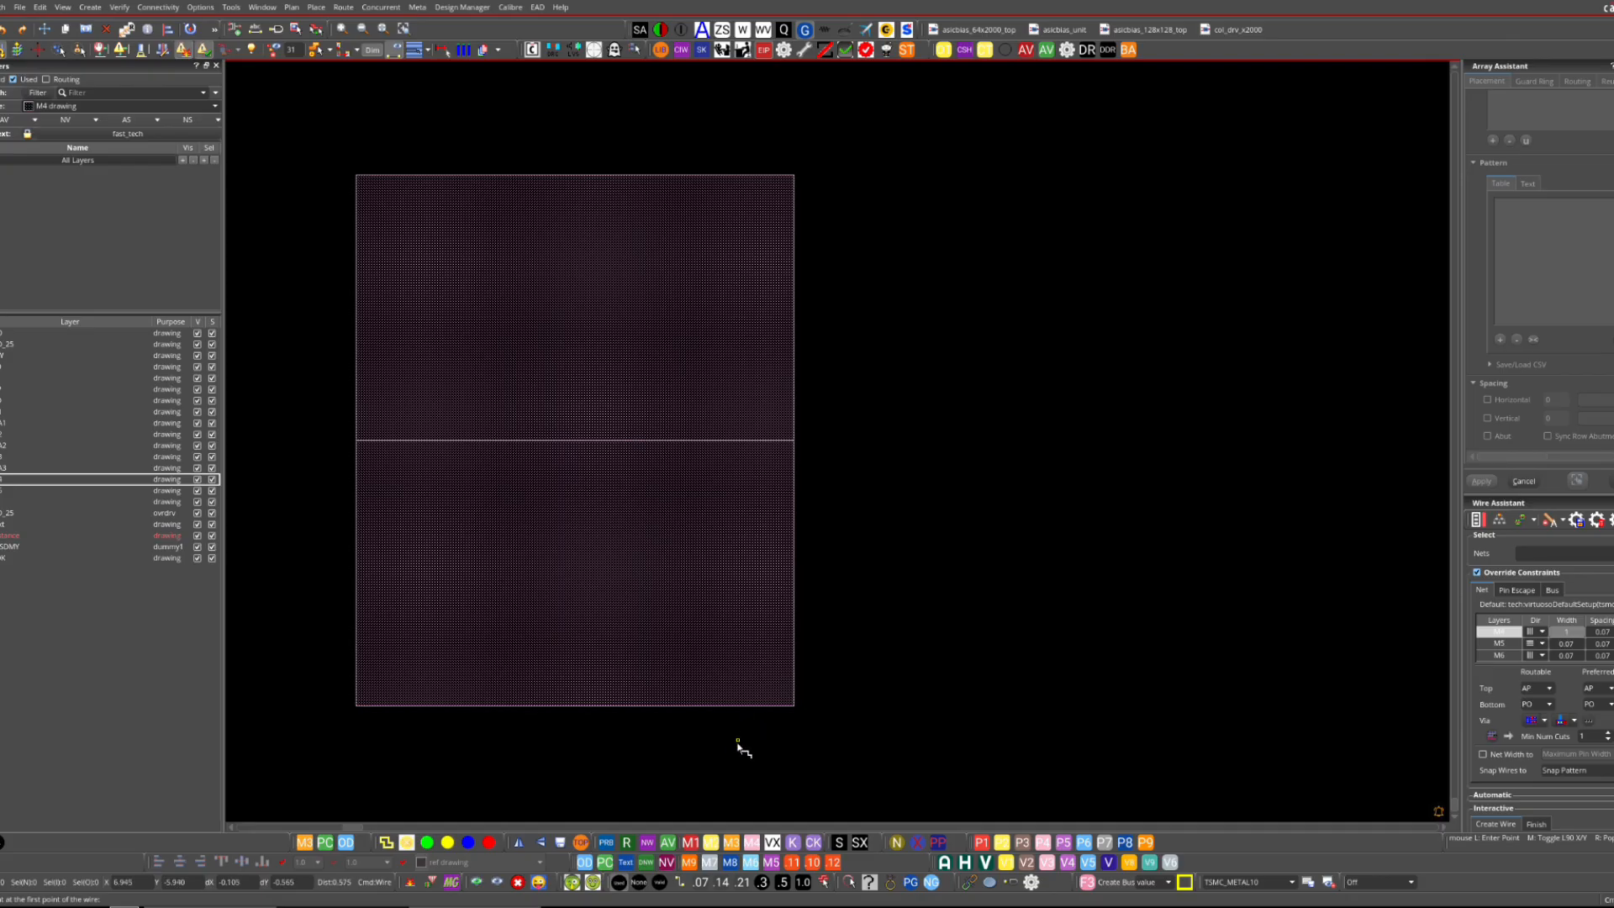
key("Escape")
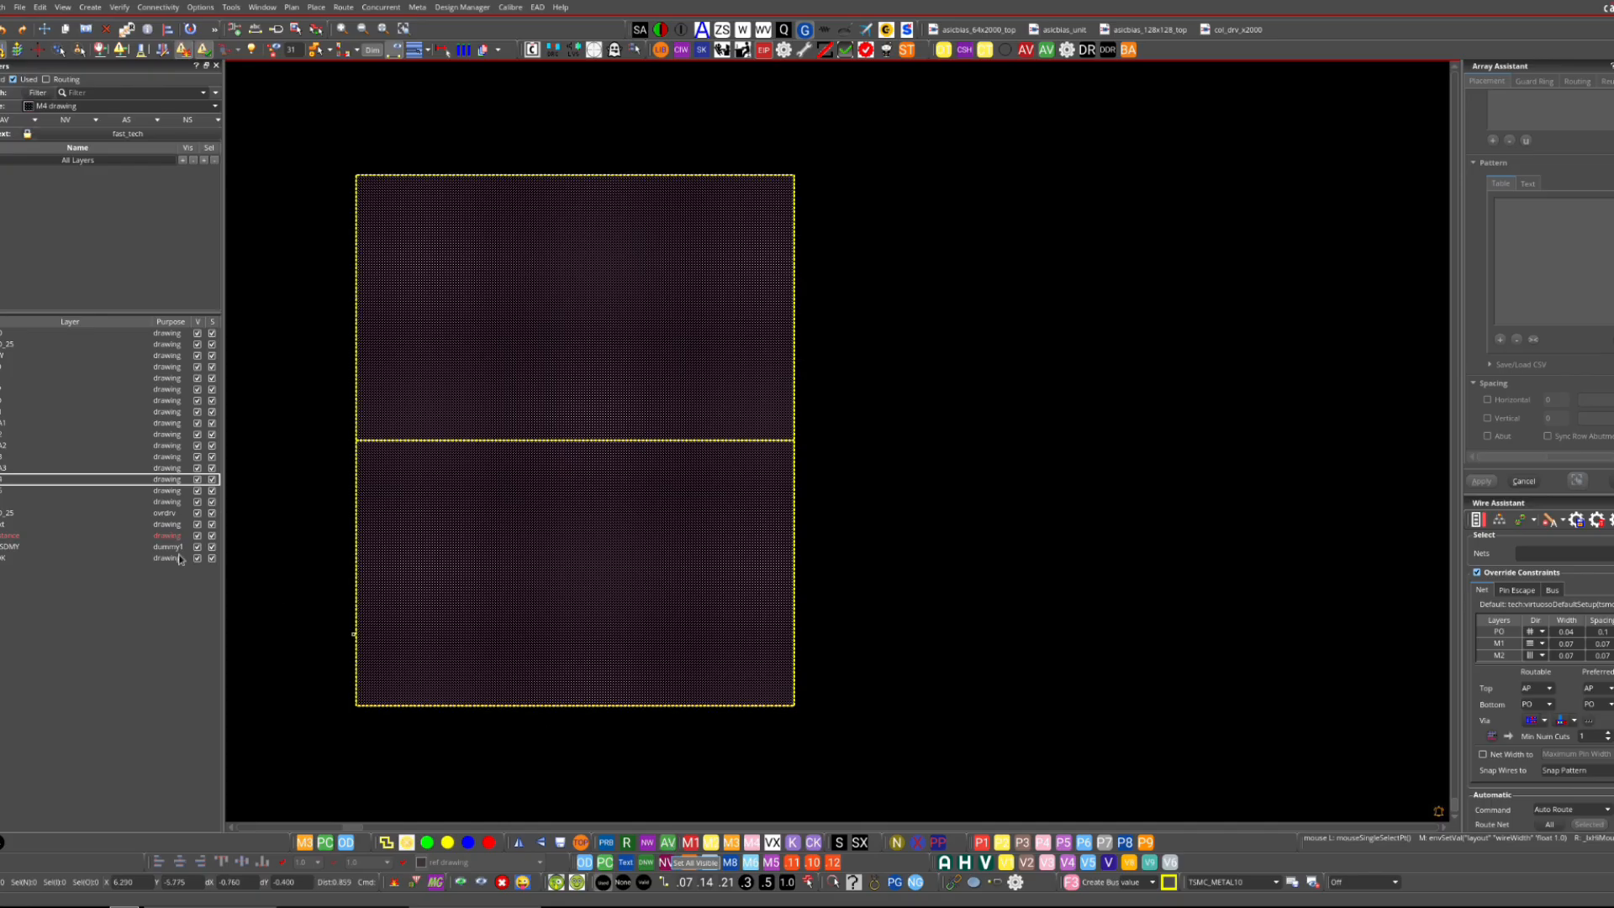
- Hide all layers except M4 drawing across the whole layout
key("f")
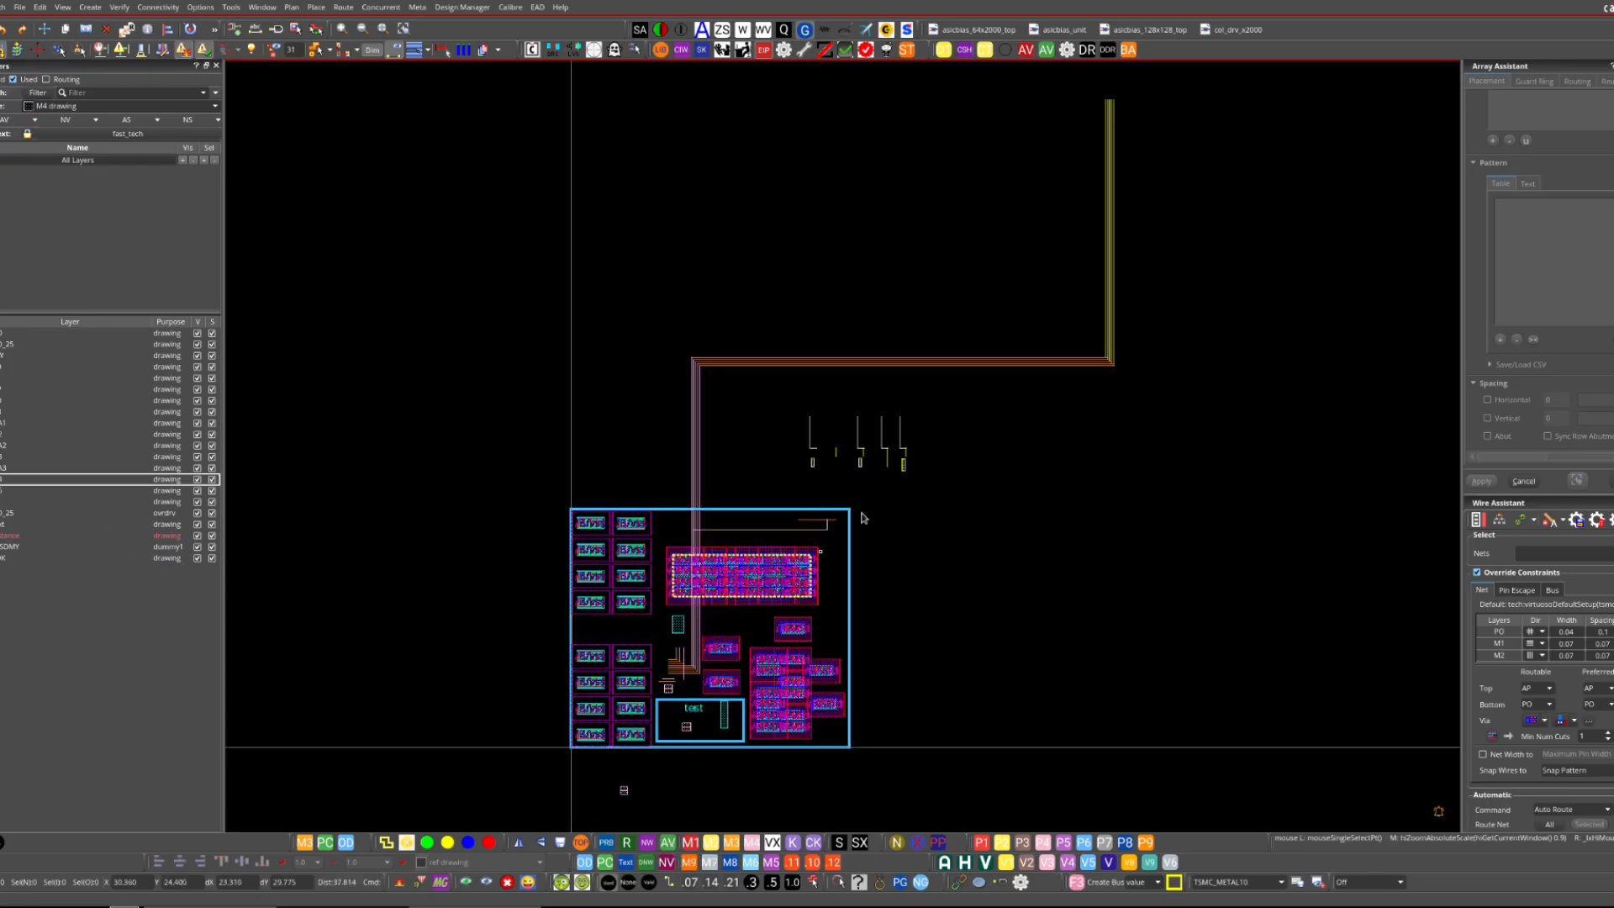
key("z")
left_click(595, 760)
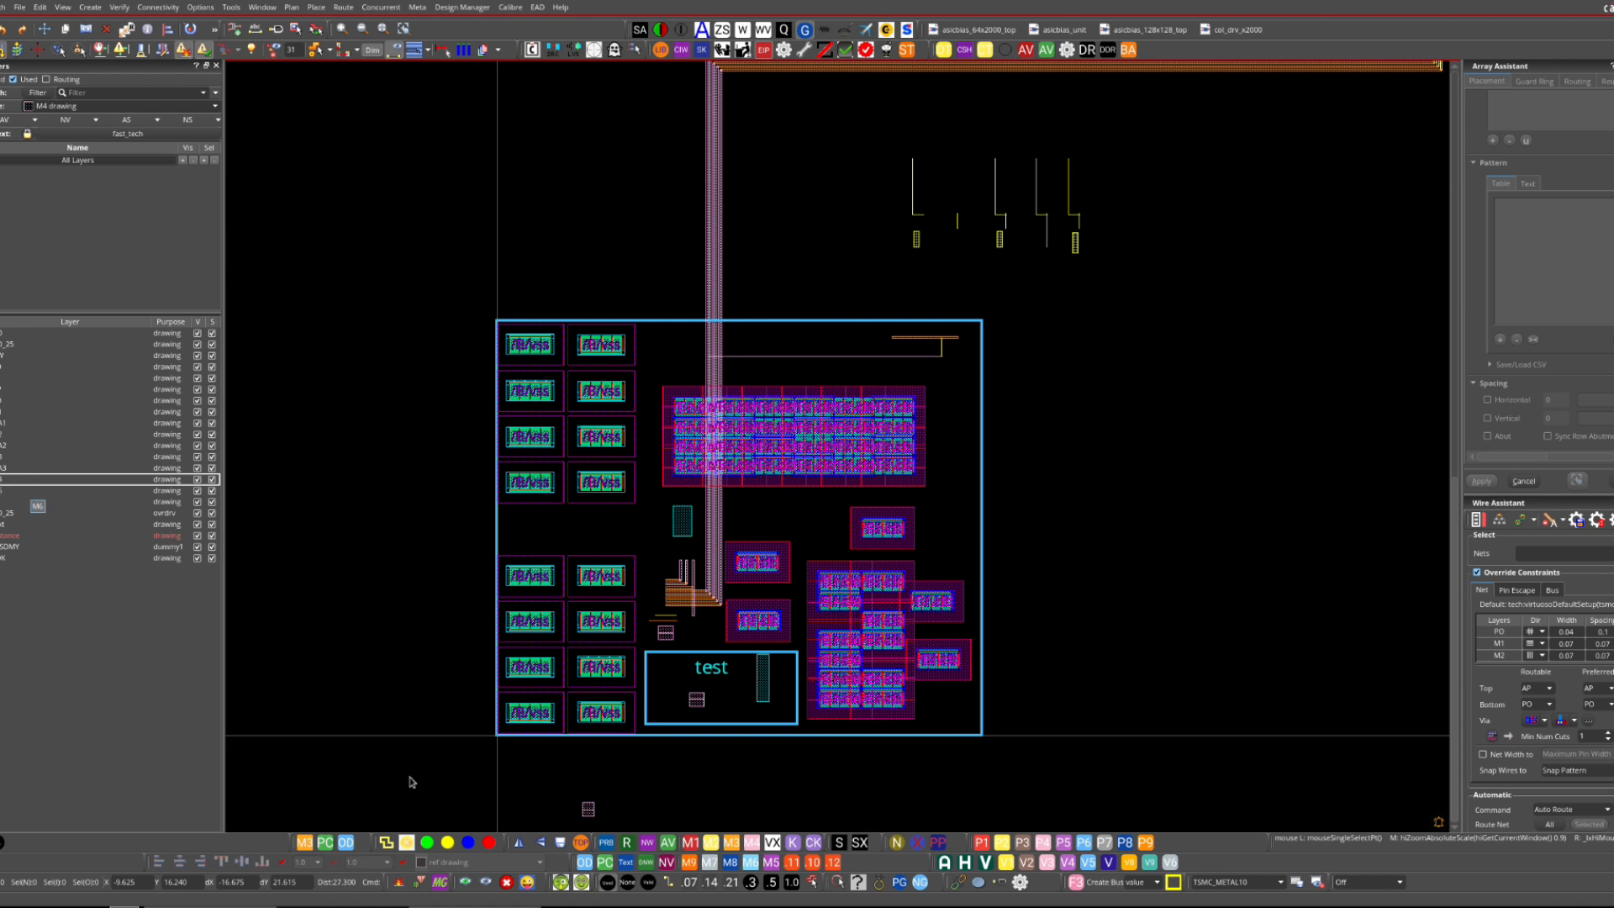
left_click(667, 864)
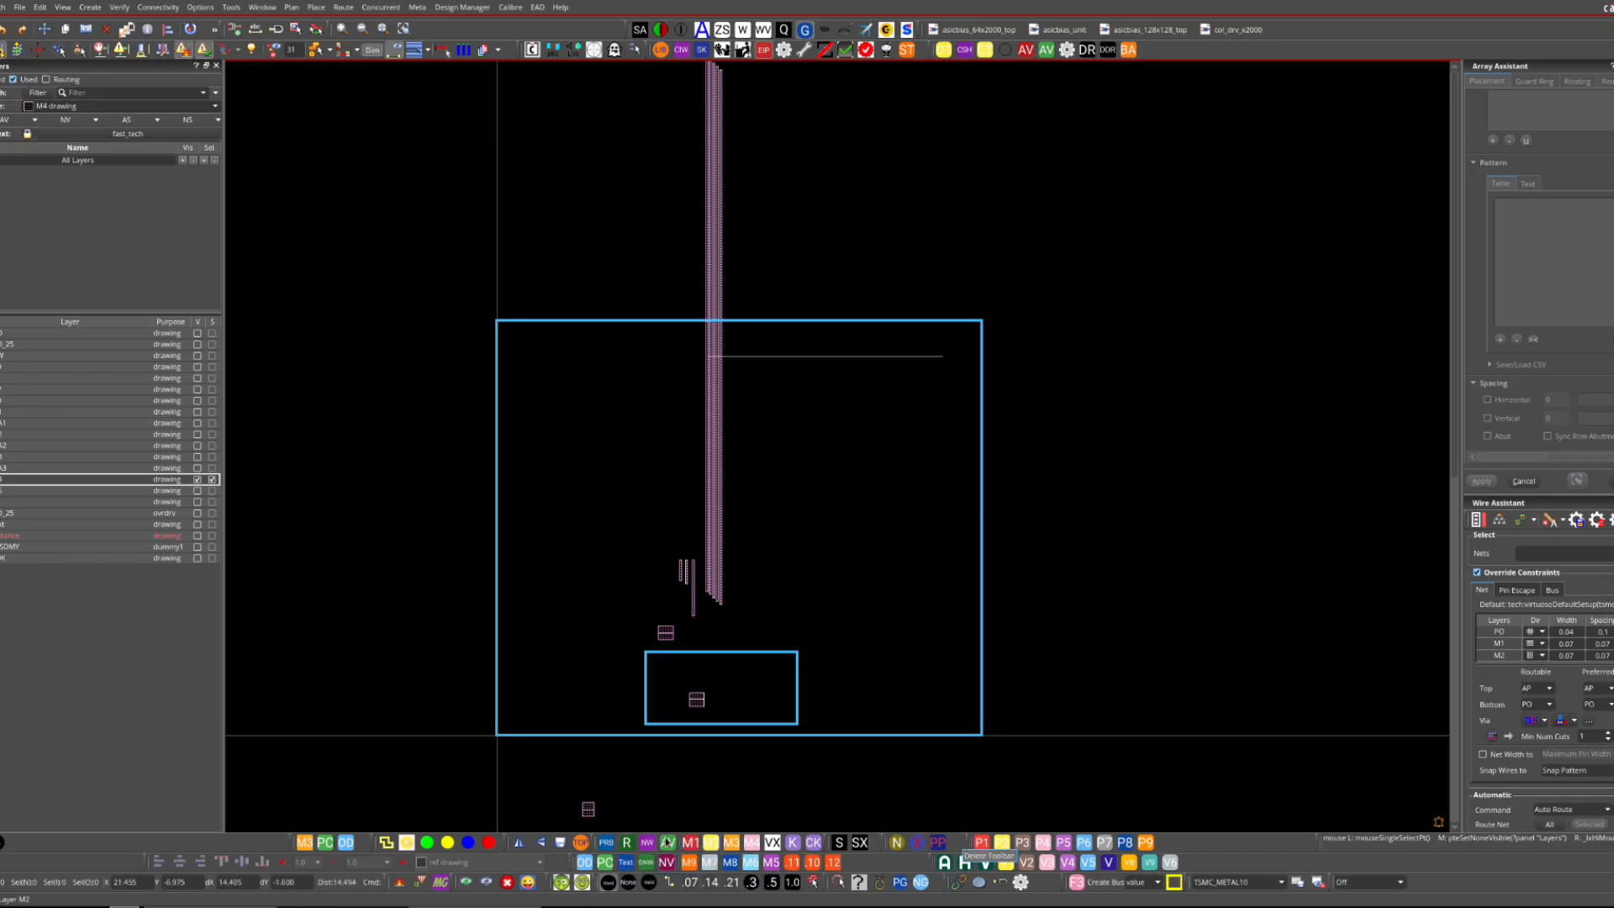
left_click(724, 723)
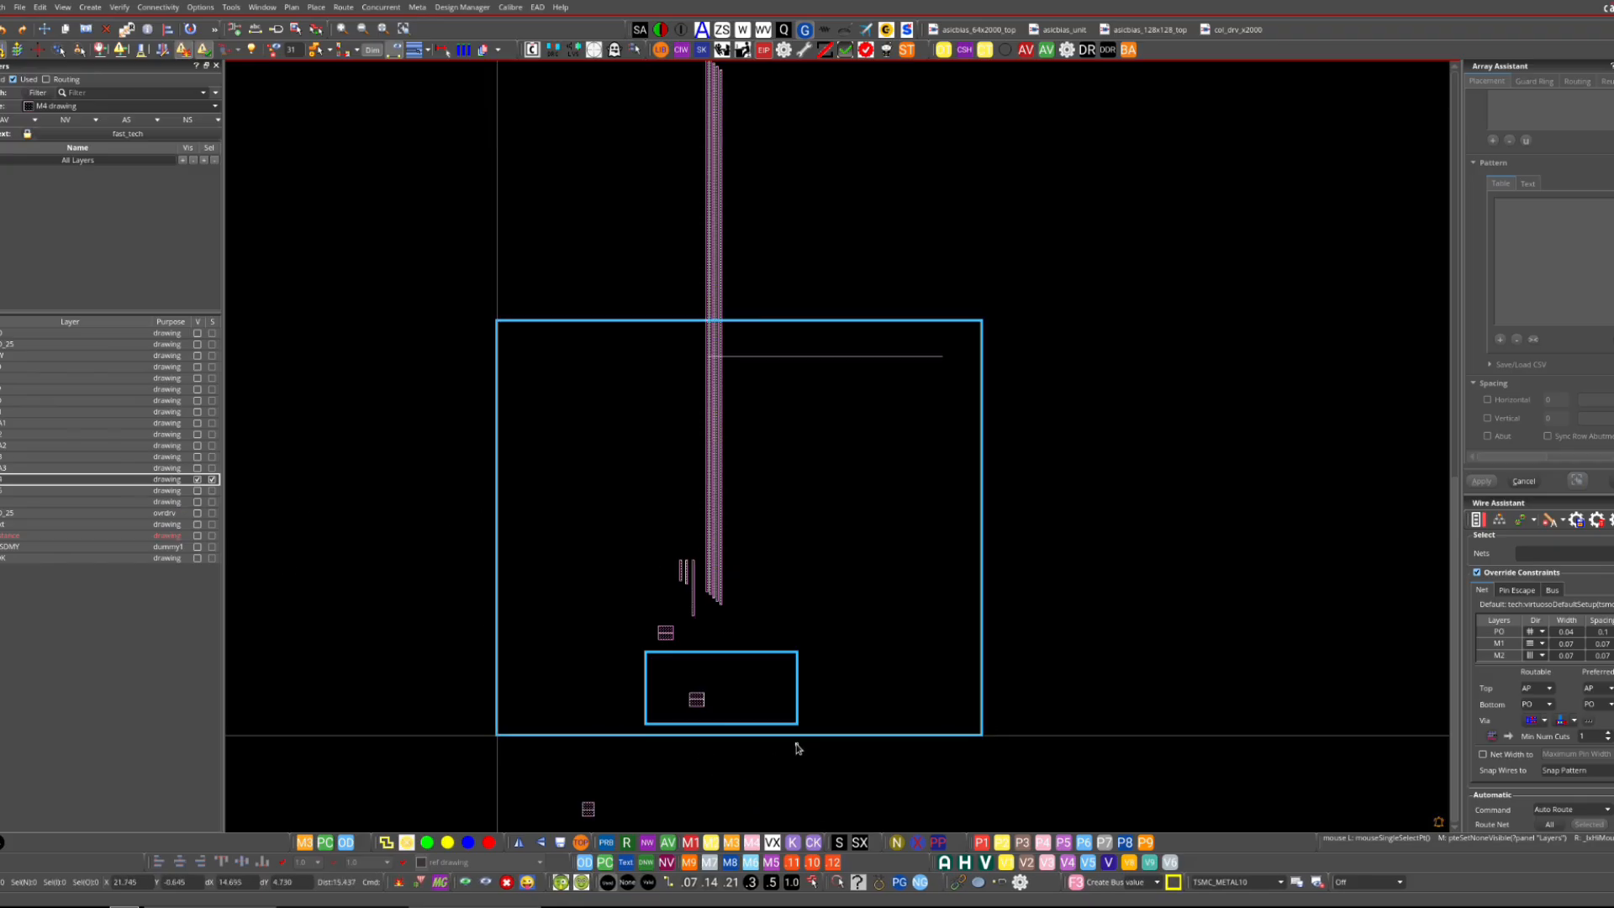
- Make M2 drawing the active layer and show M2, VIA2 and M3 alongside M4 around the bus corner
left_click(712, 846)
left_click(712, 845)
right_click_drag(781, 533, 627, 664)
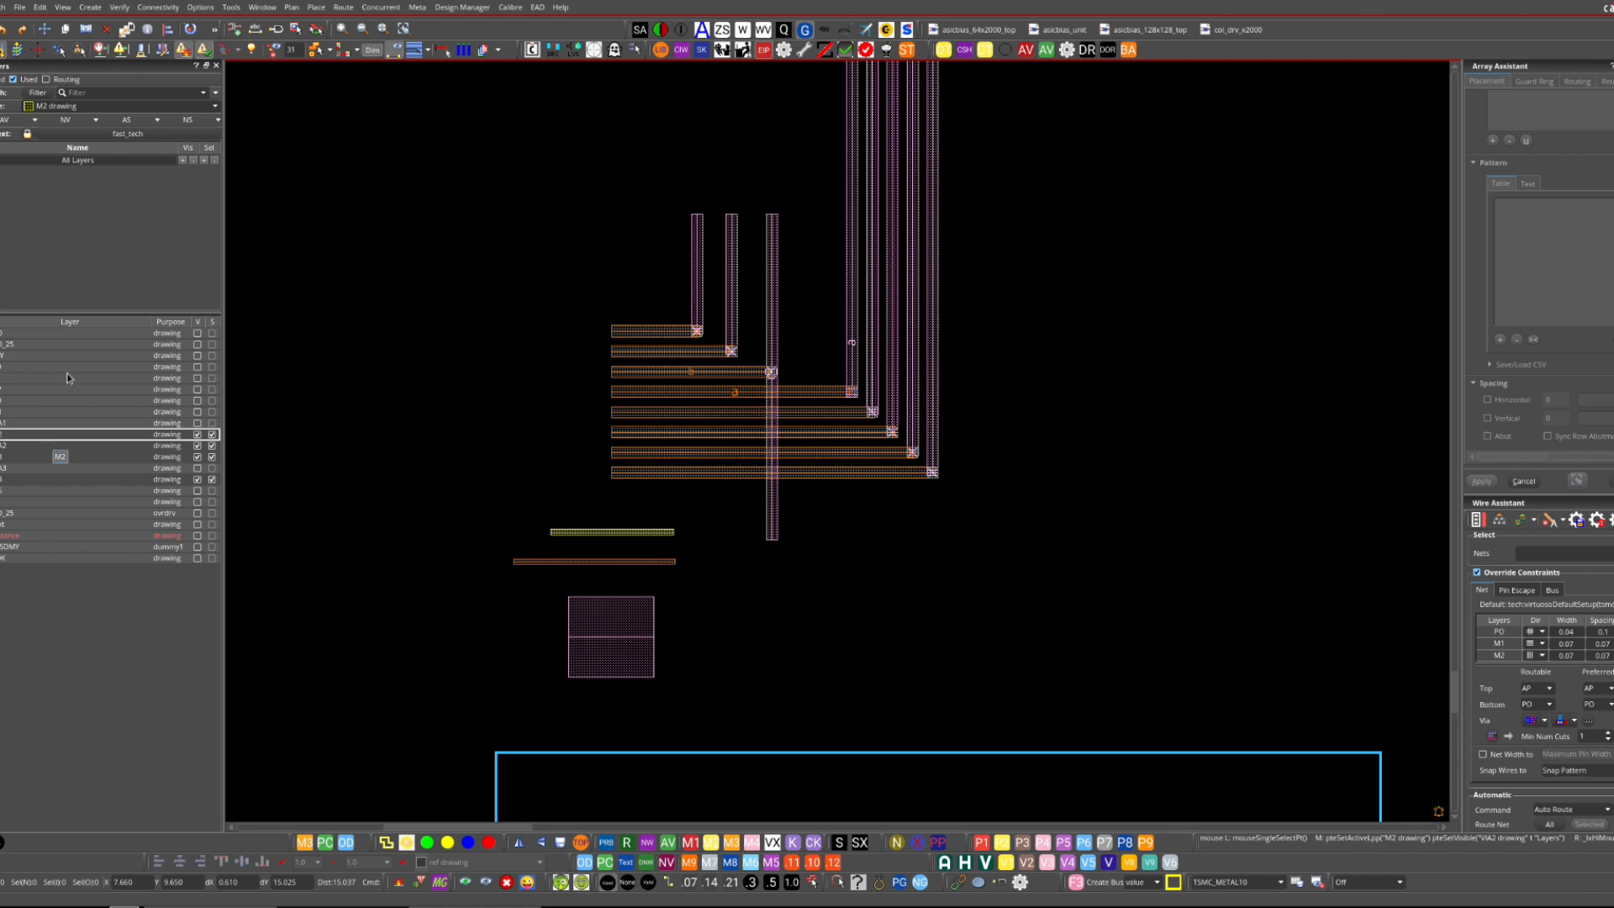
- Turn off the used-layers-only filter and look through the full layer list with its dummy purposes
left_click(13, 79)
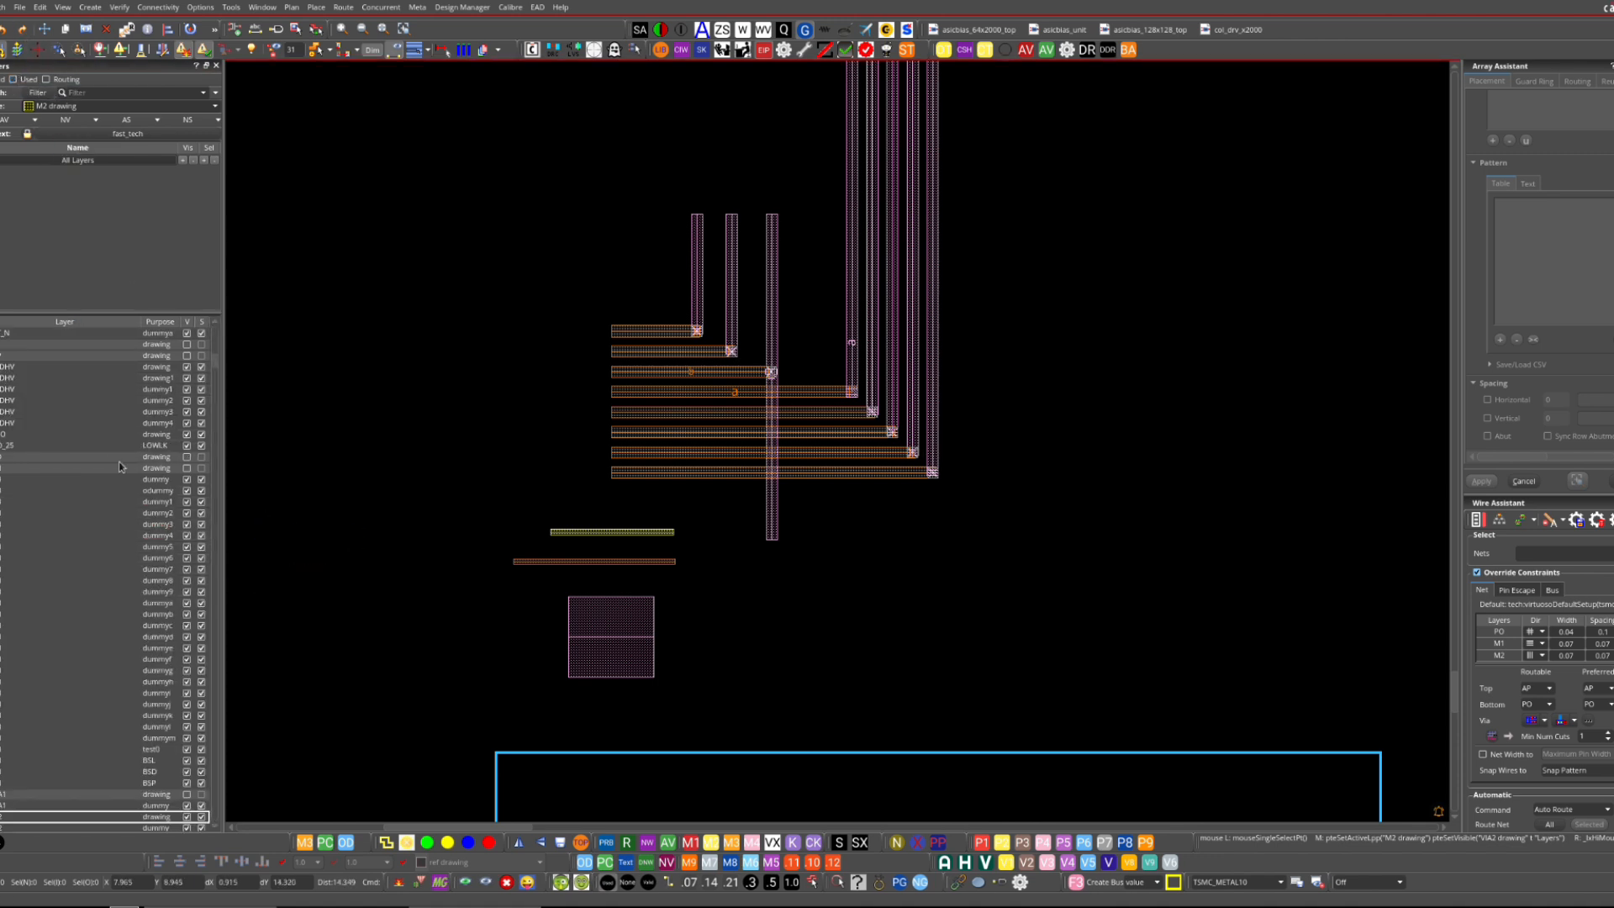
scroll(118, 618, "down", 9)
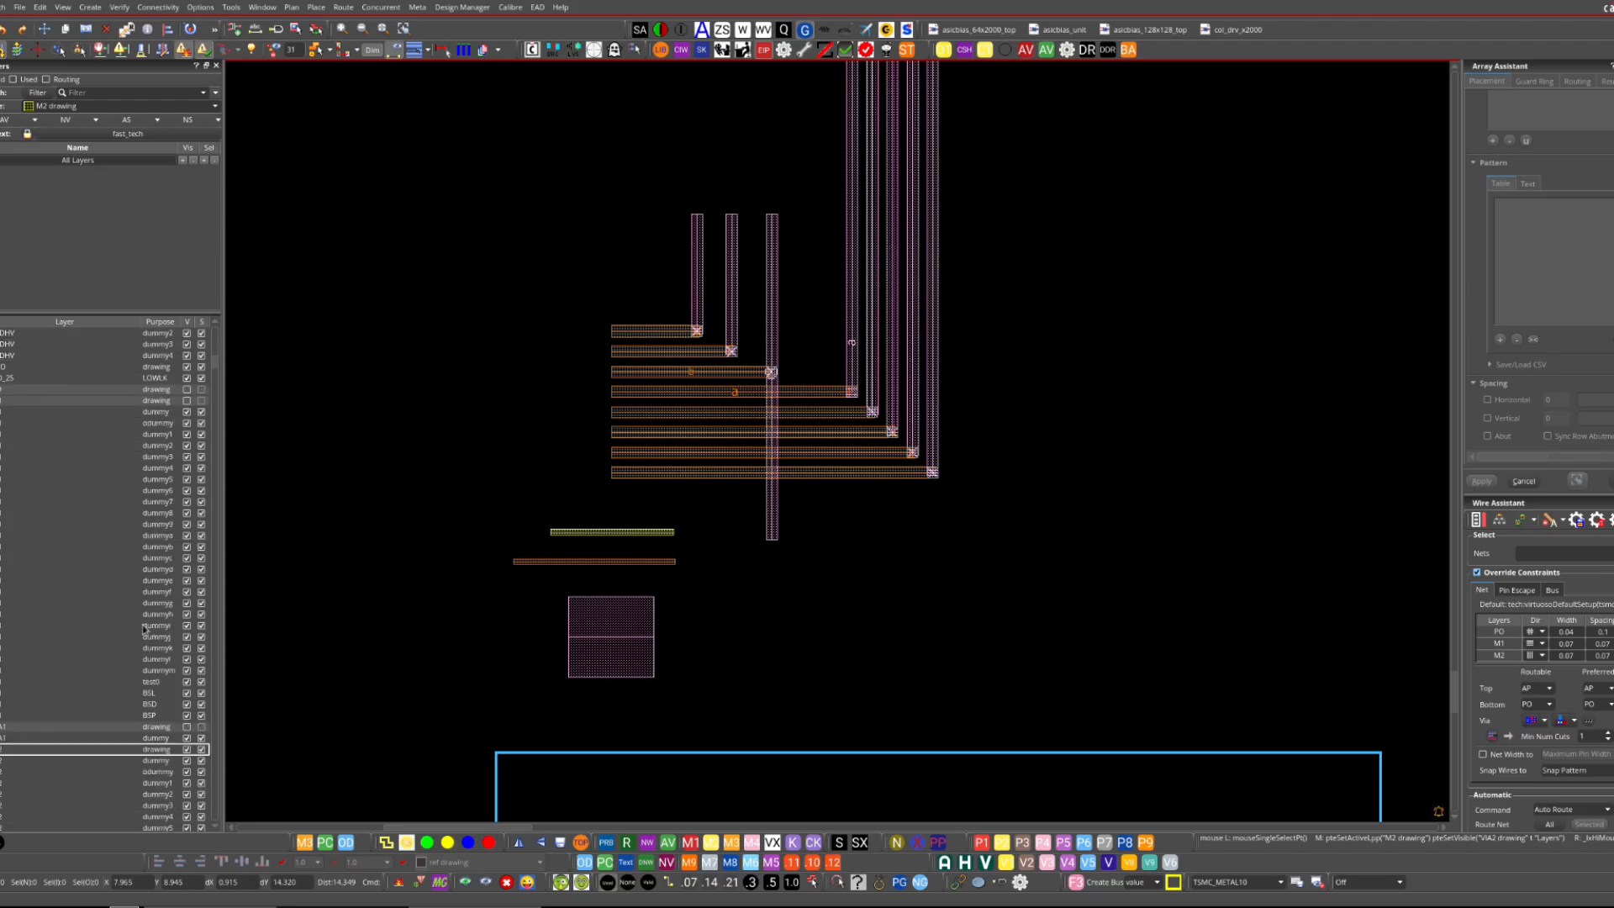
scroll(145, 627, "down", 12)
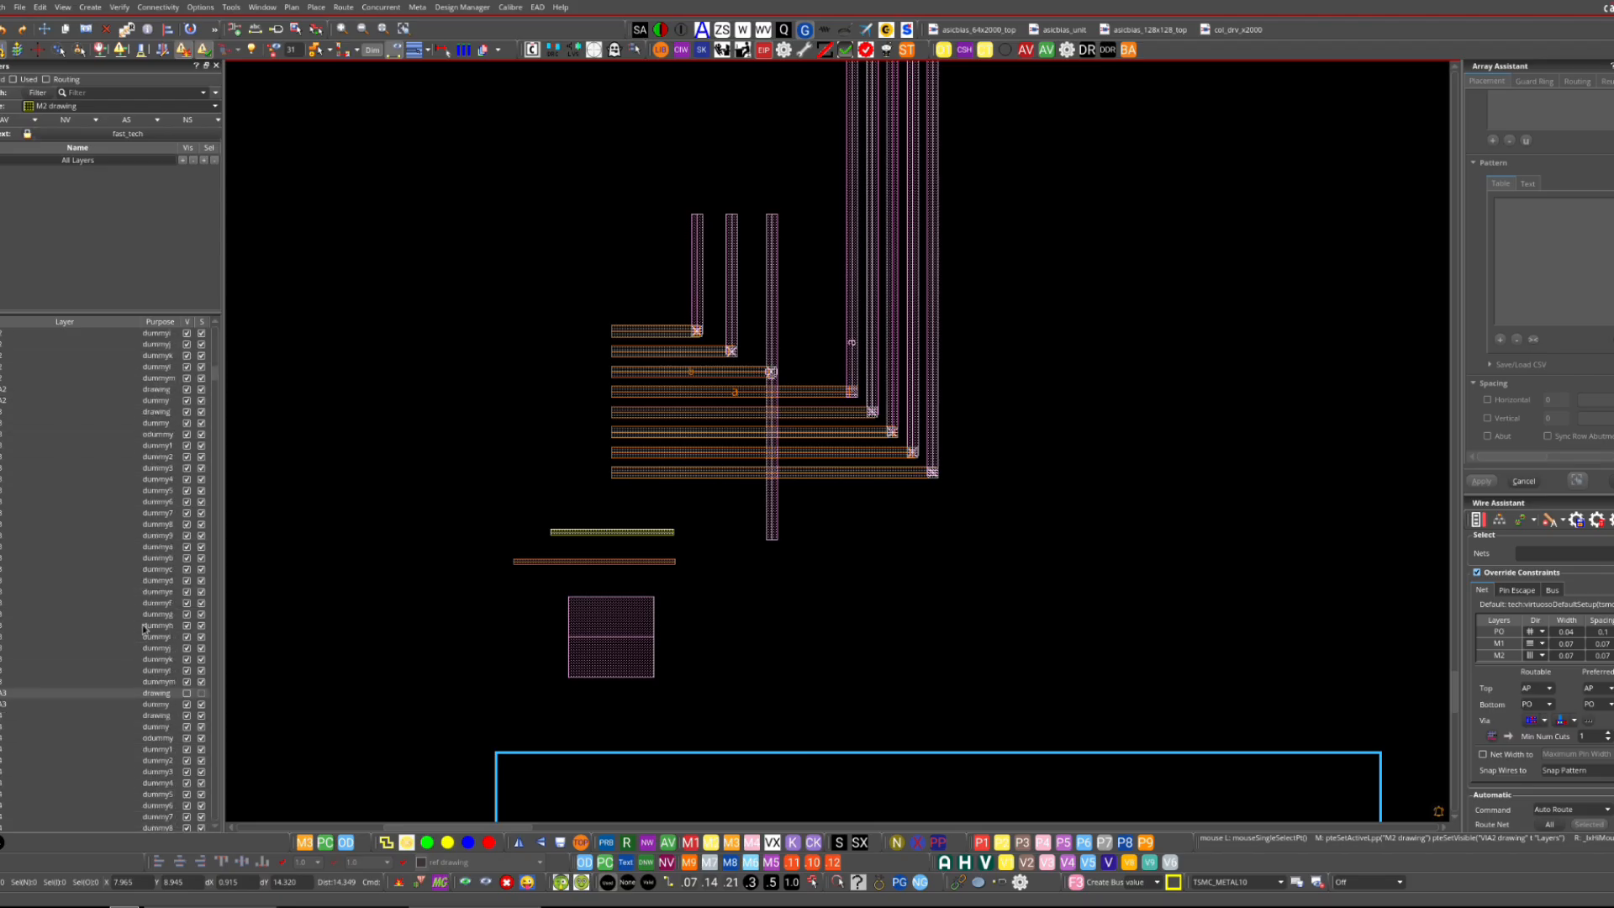
scroll(144, 627, "up", 8)
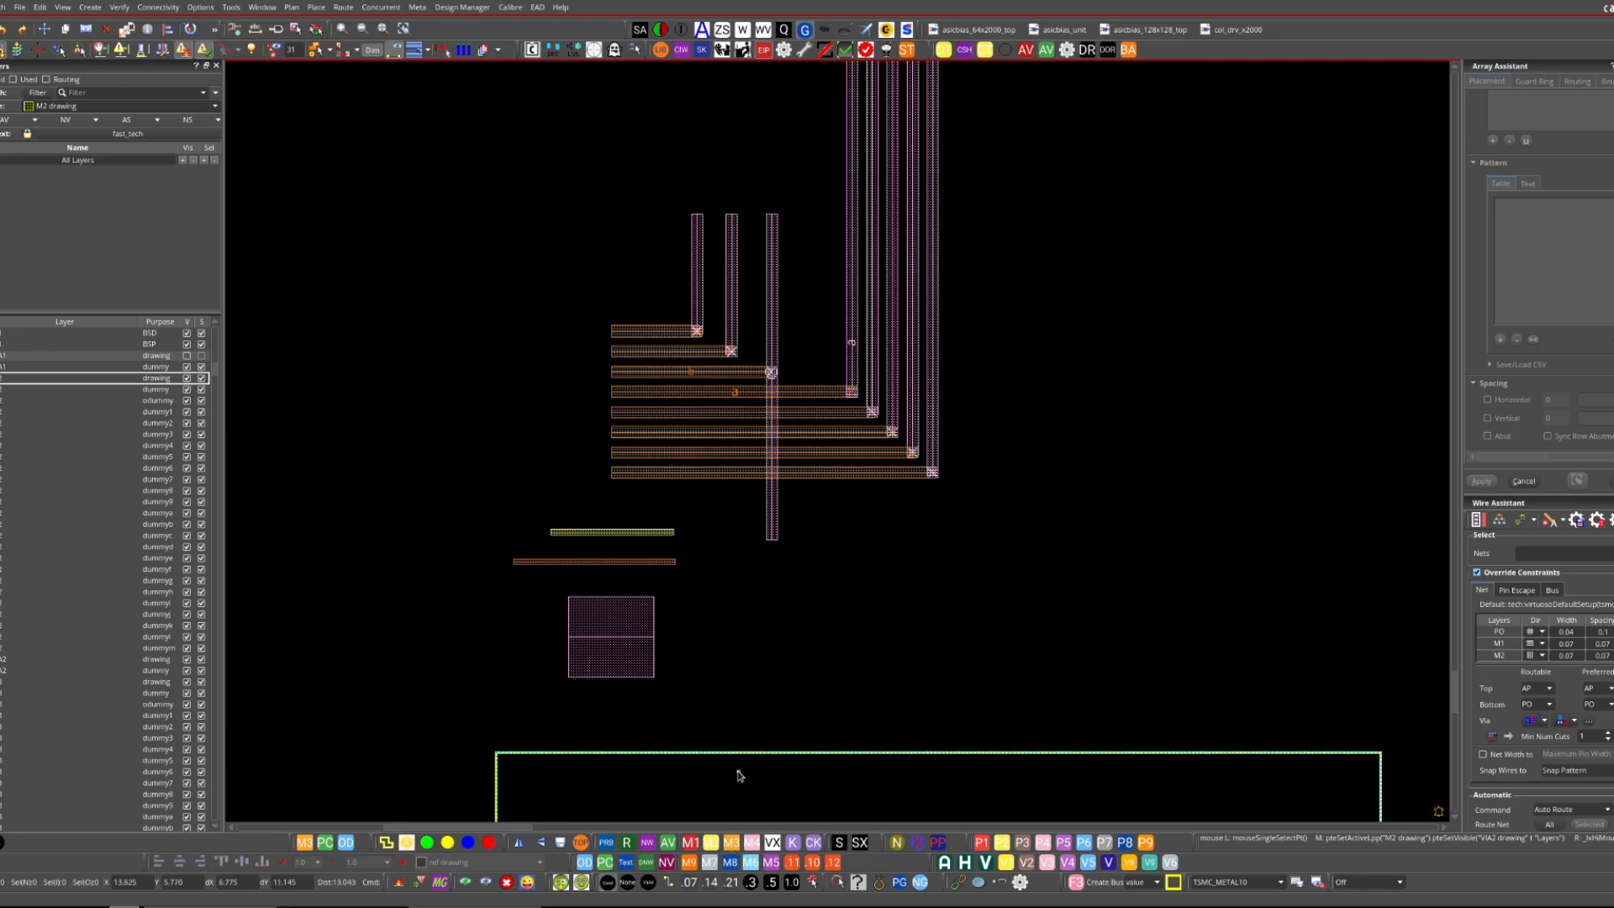
- Hide the M3 drawing layer and turn it back on as the active layer
right_click_drag(767, 479, 480, 719)
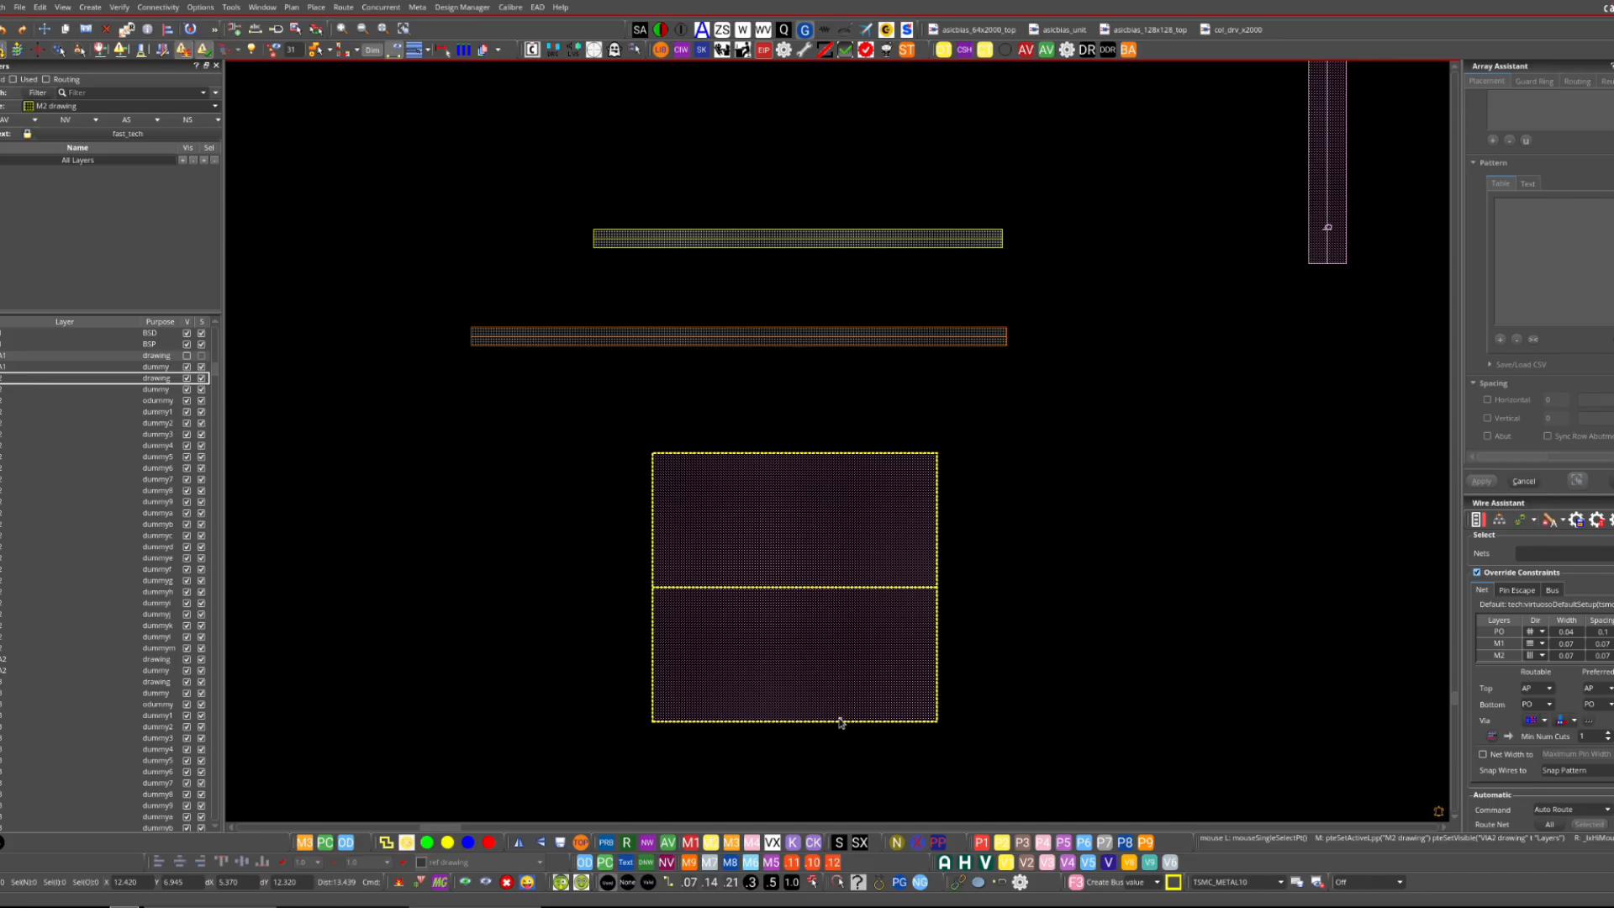
left_click(731, 843)
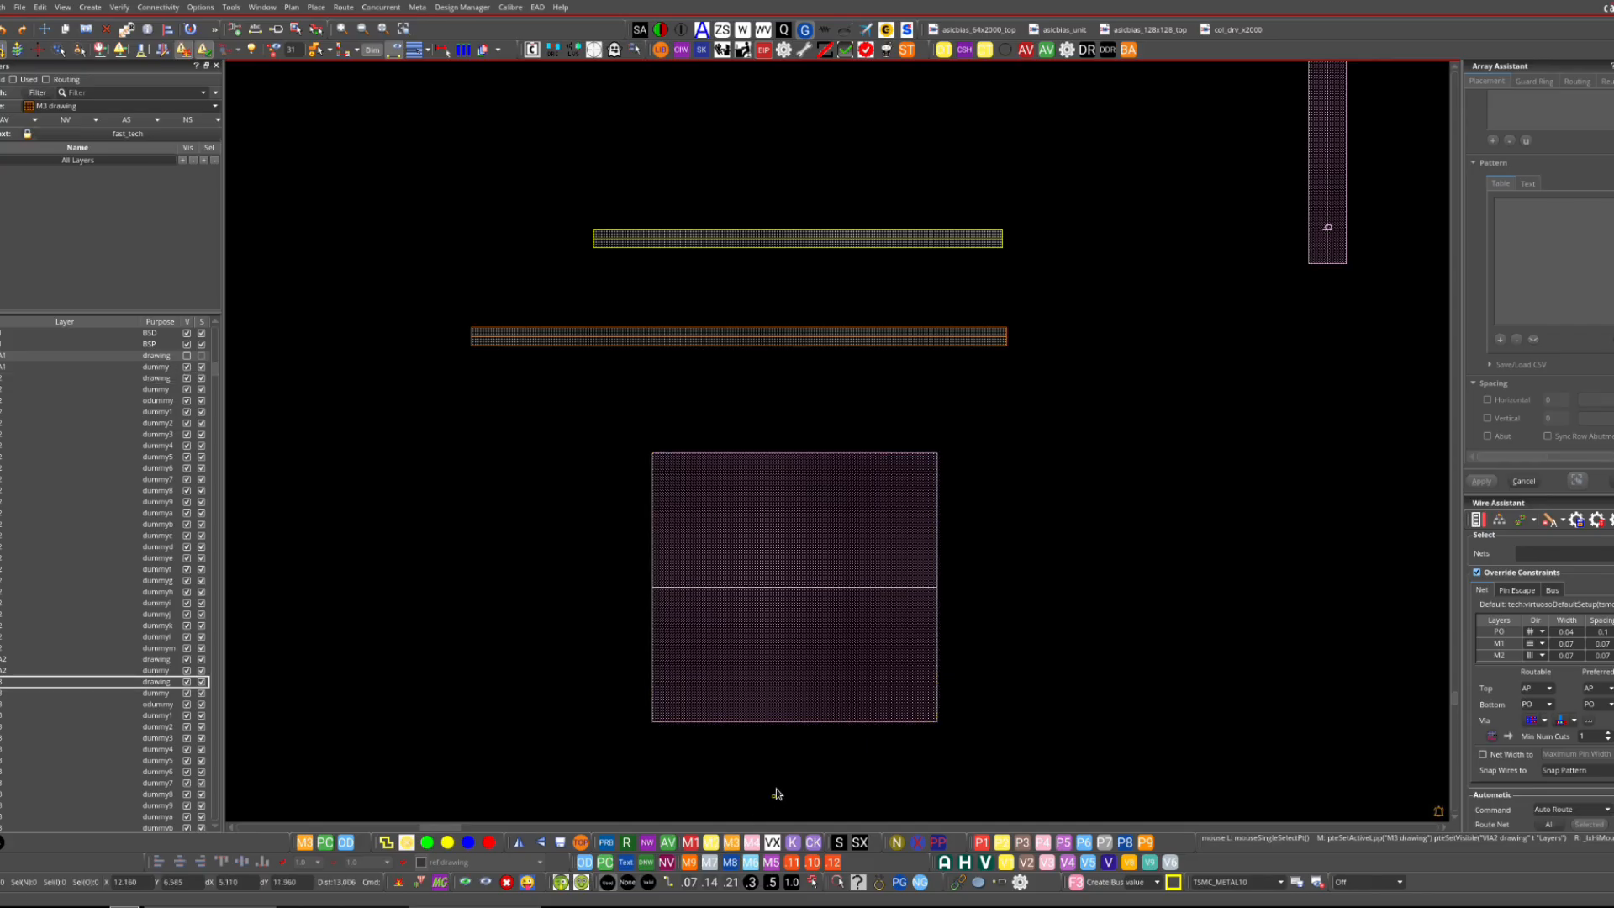
left_click(774, 843)
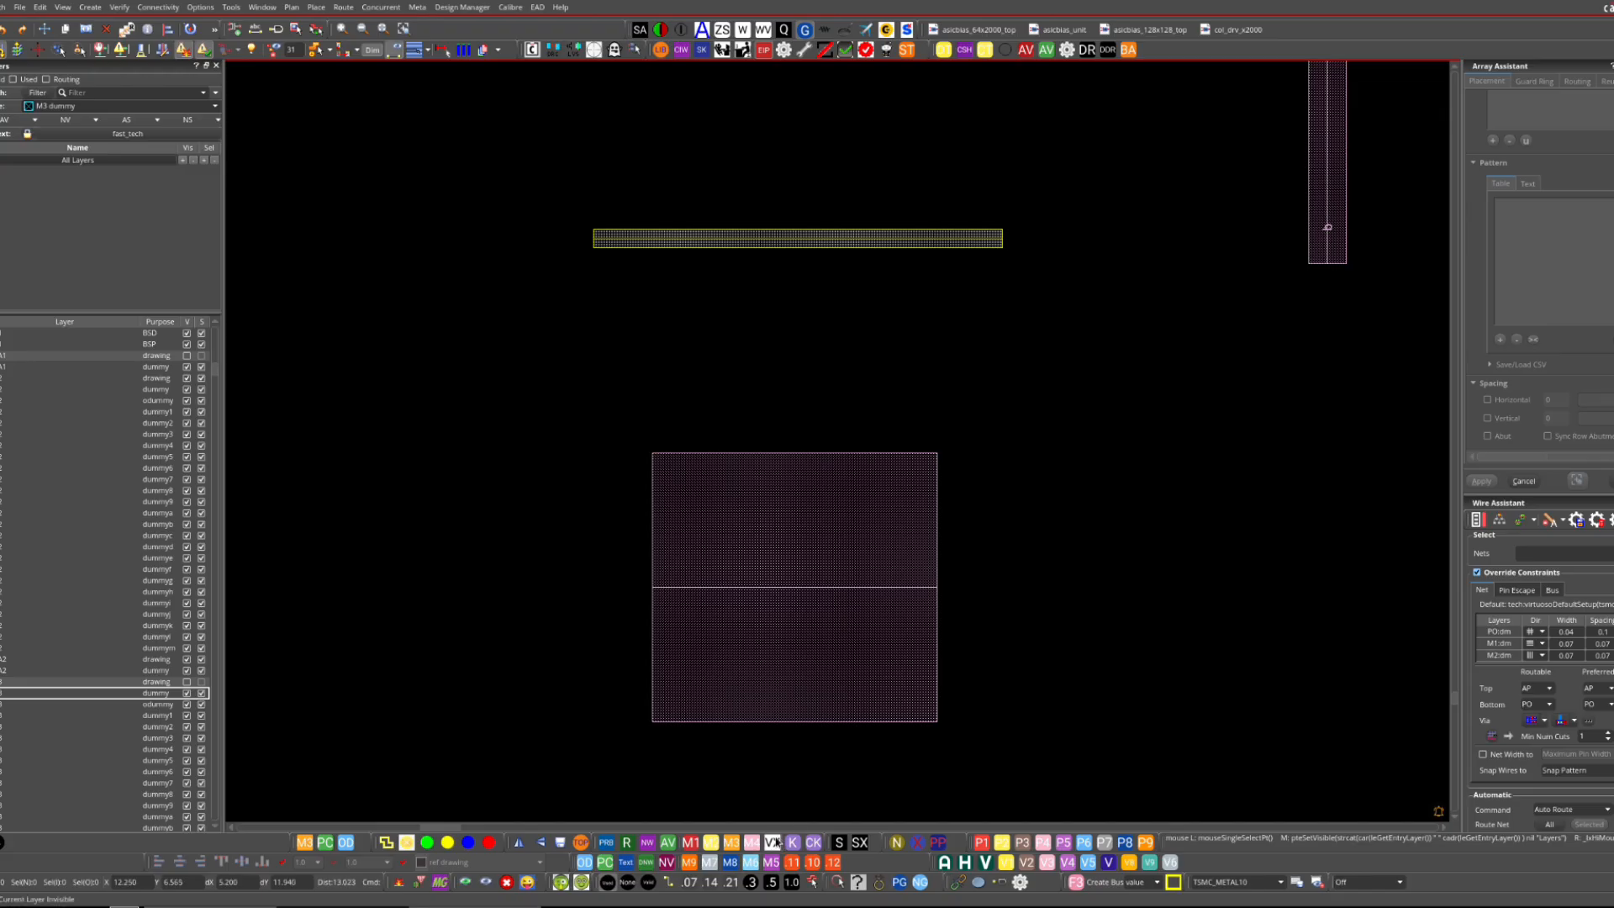
left_click(731, 842)
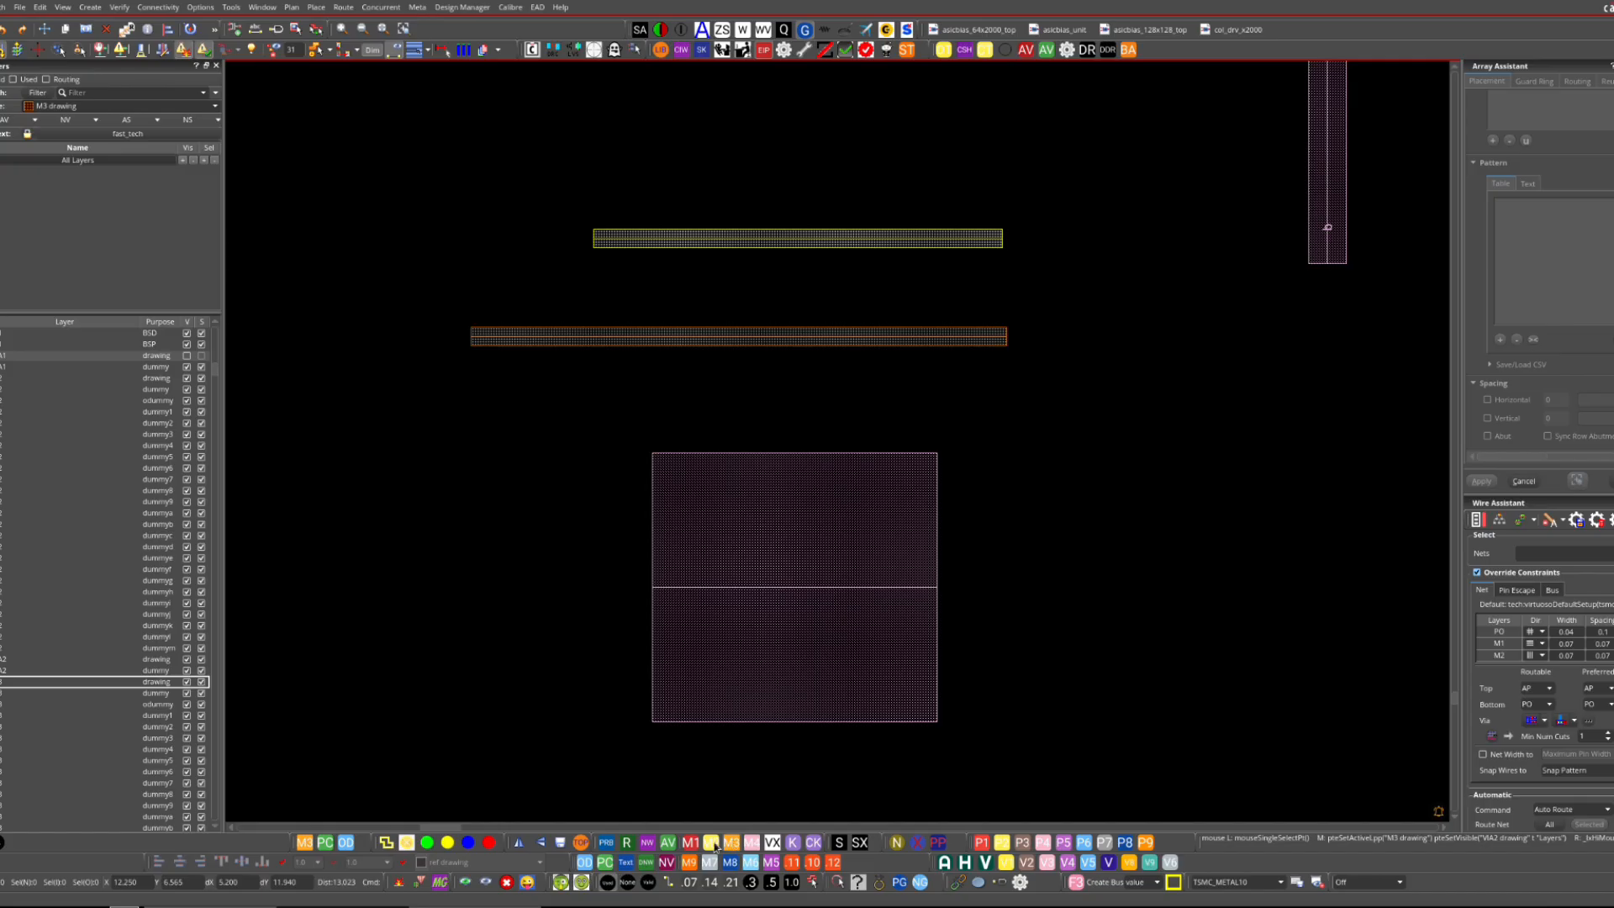
- Draw a vertical M1 wire crossing the short horizontal M2 and M3 wires above the M4 block
left_click(693, 844)
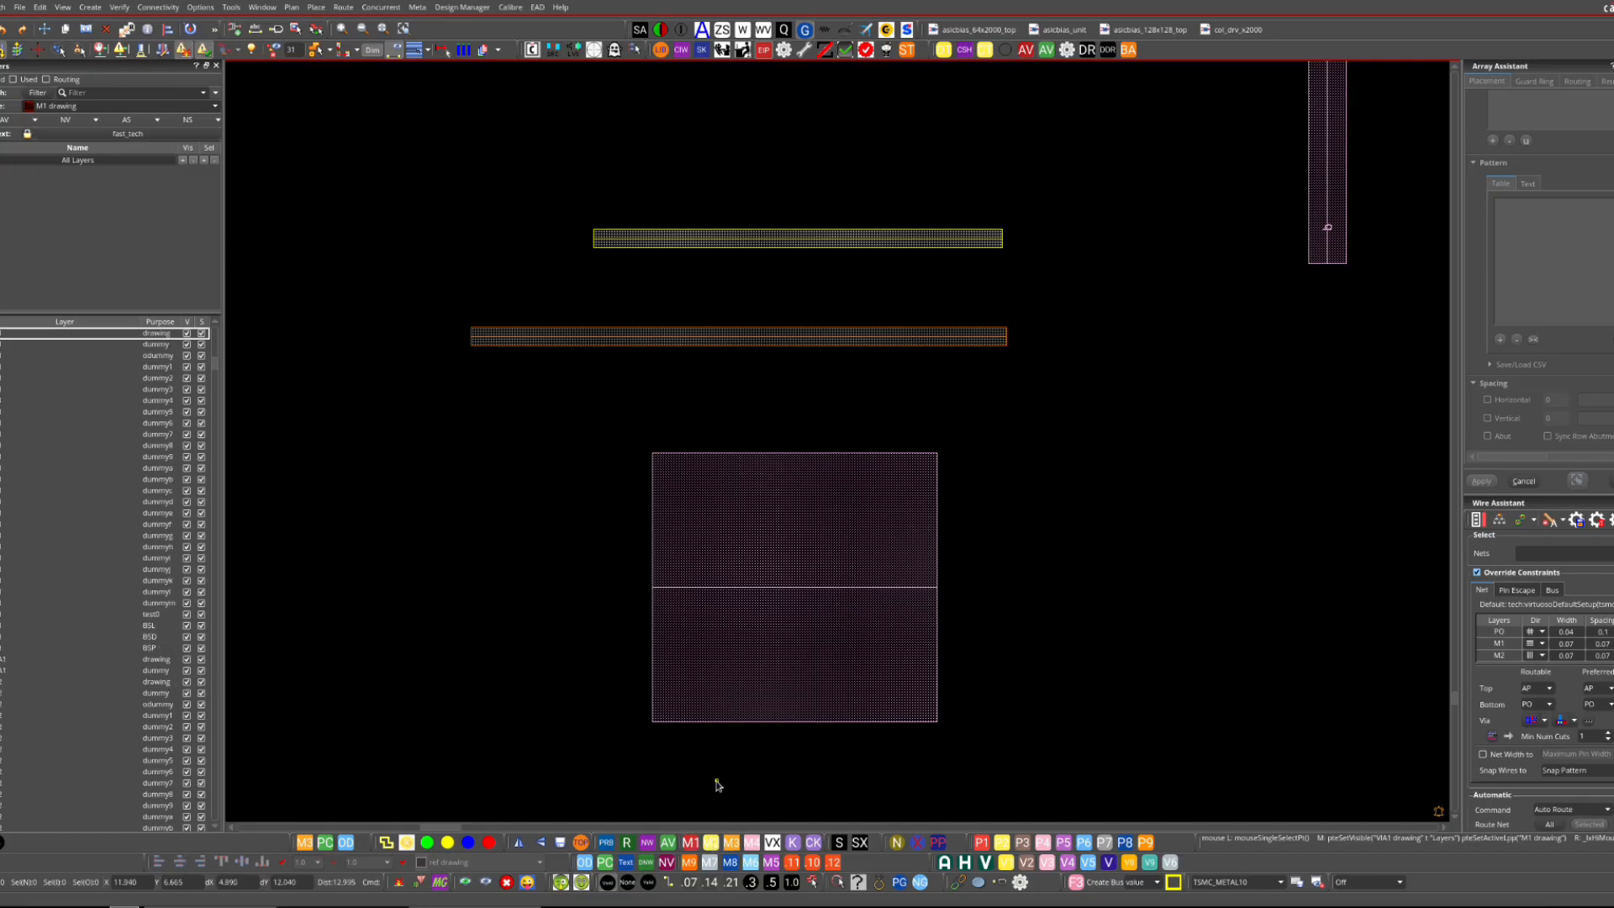
key("p")
left_click(791, 204)
double_click(767, 448)
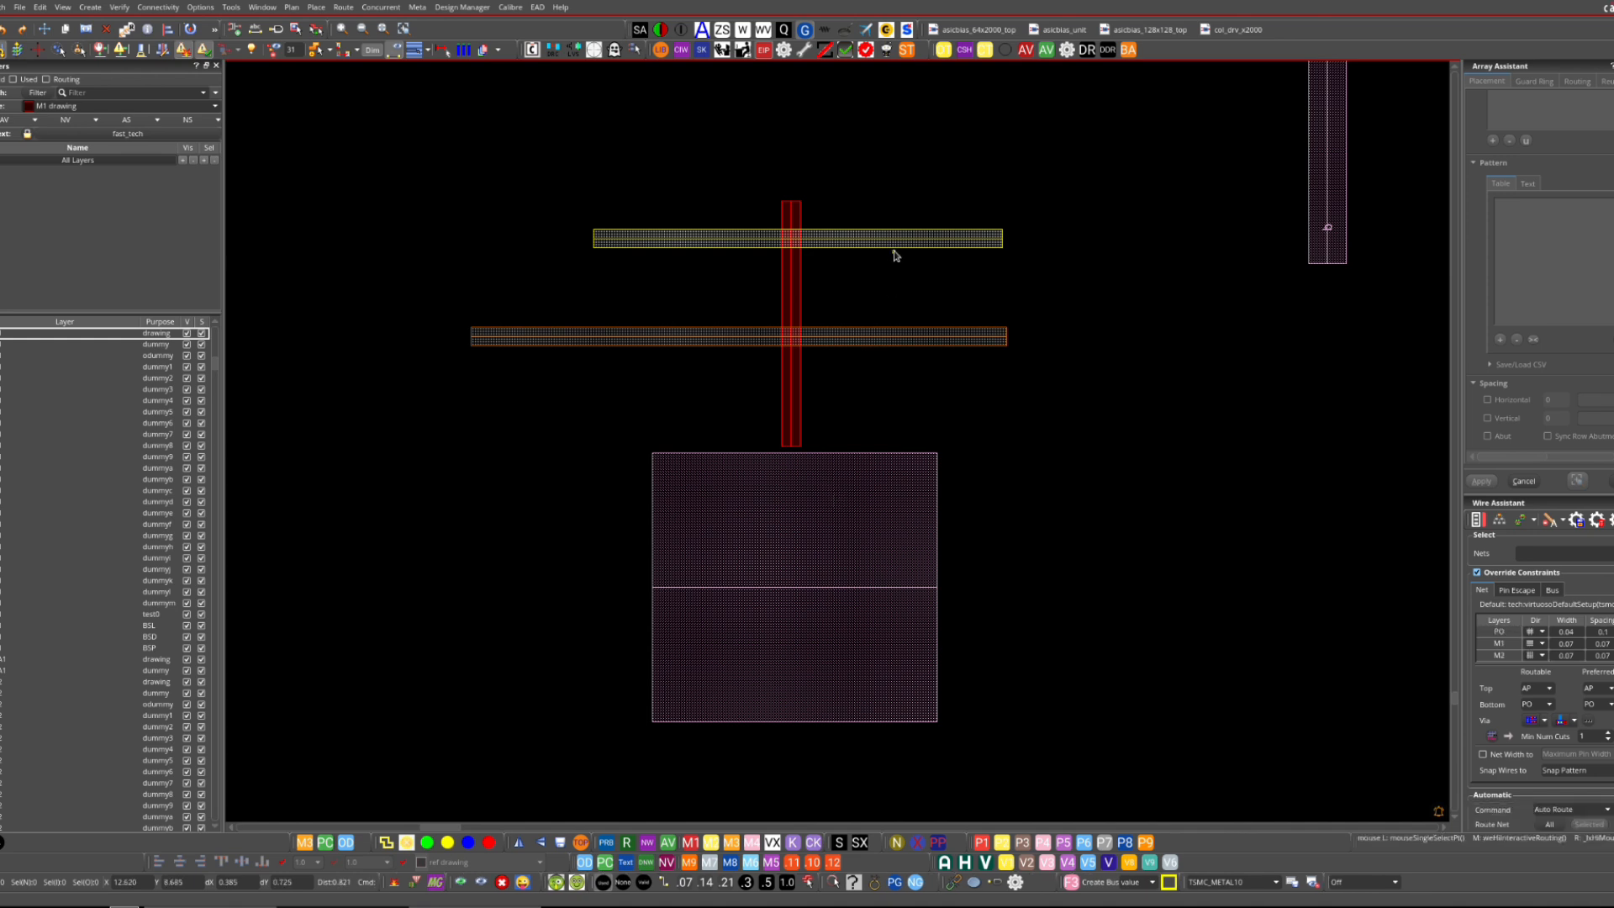
- Copy the vertical M1 wire four times across the M2 and M3 wires, two copies on each side of the original
right_click_drag(1067, 156, 472, 512)
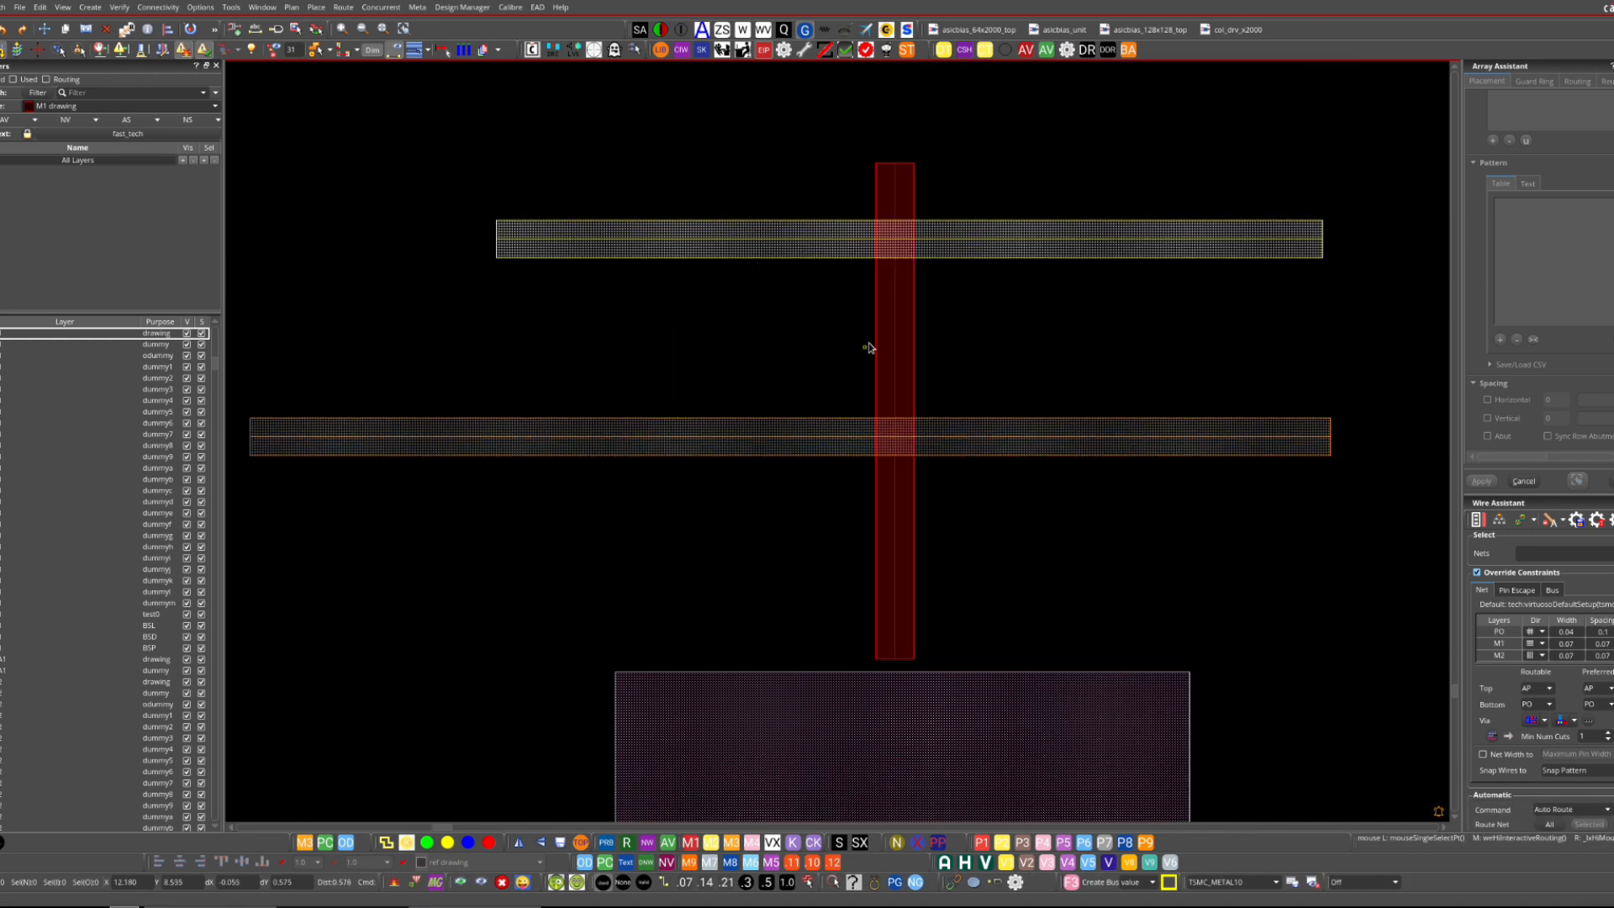
left_click(887, 349)
key("c")
left_click(830, 353)
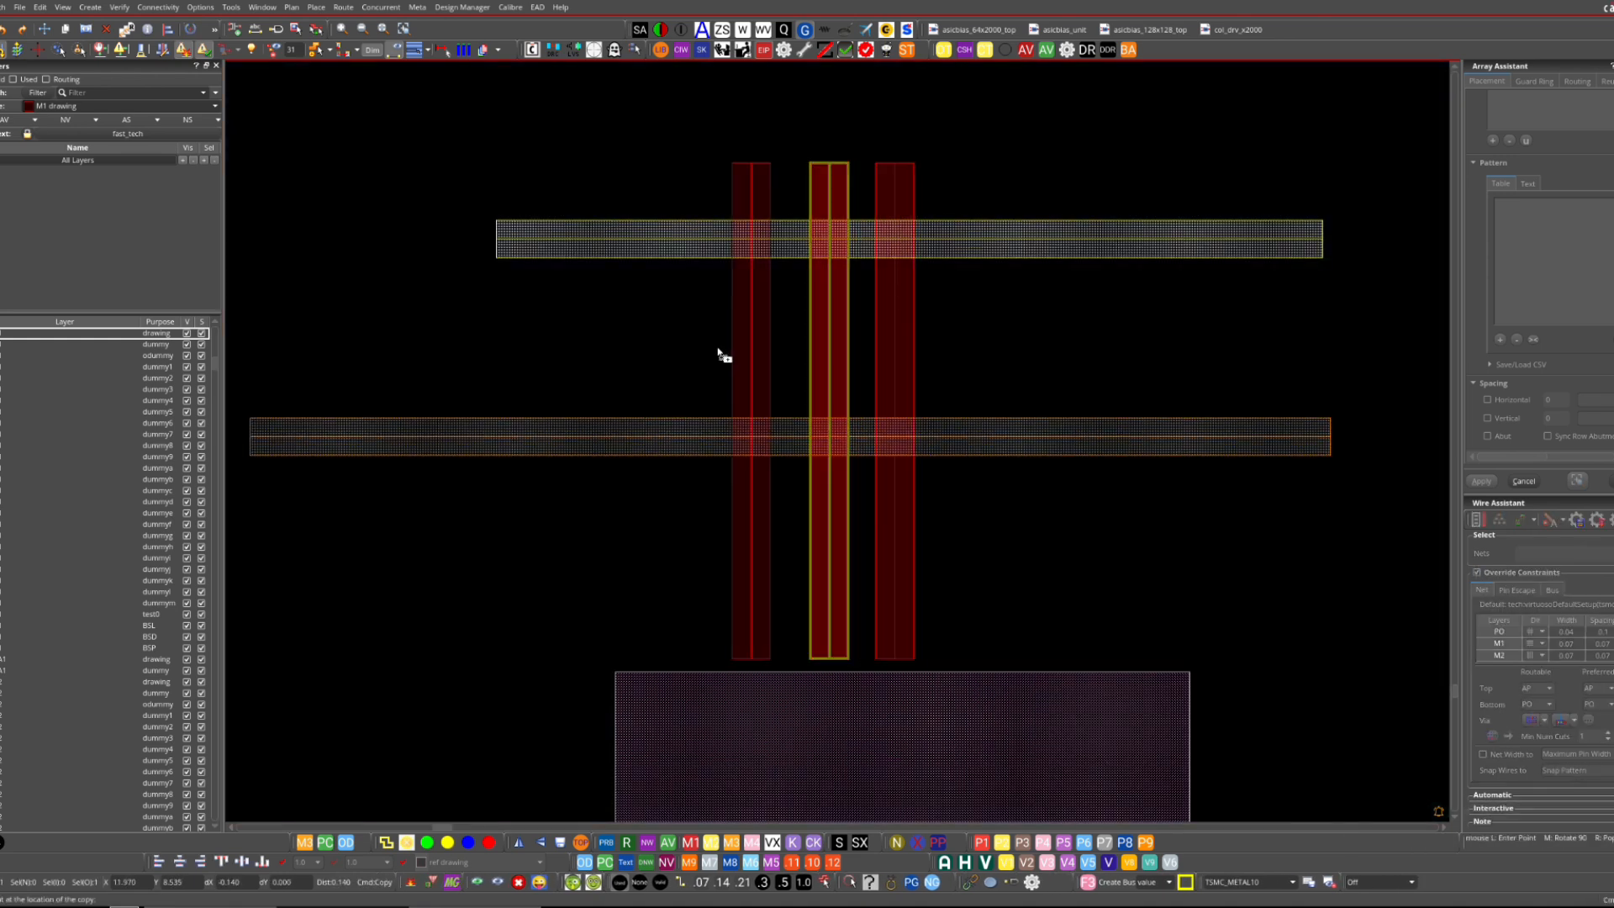
left_click(711, 349)
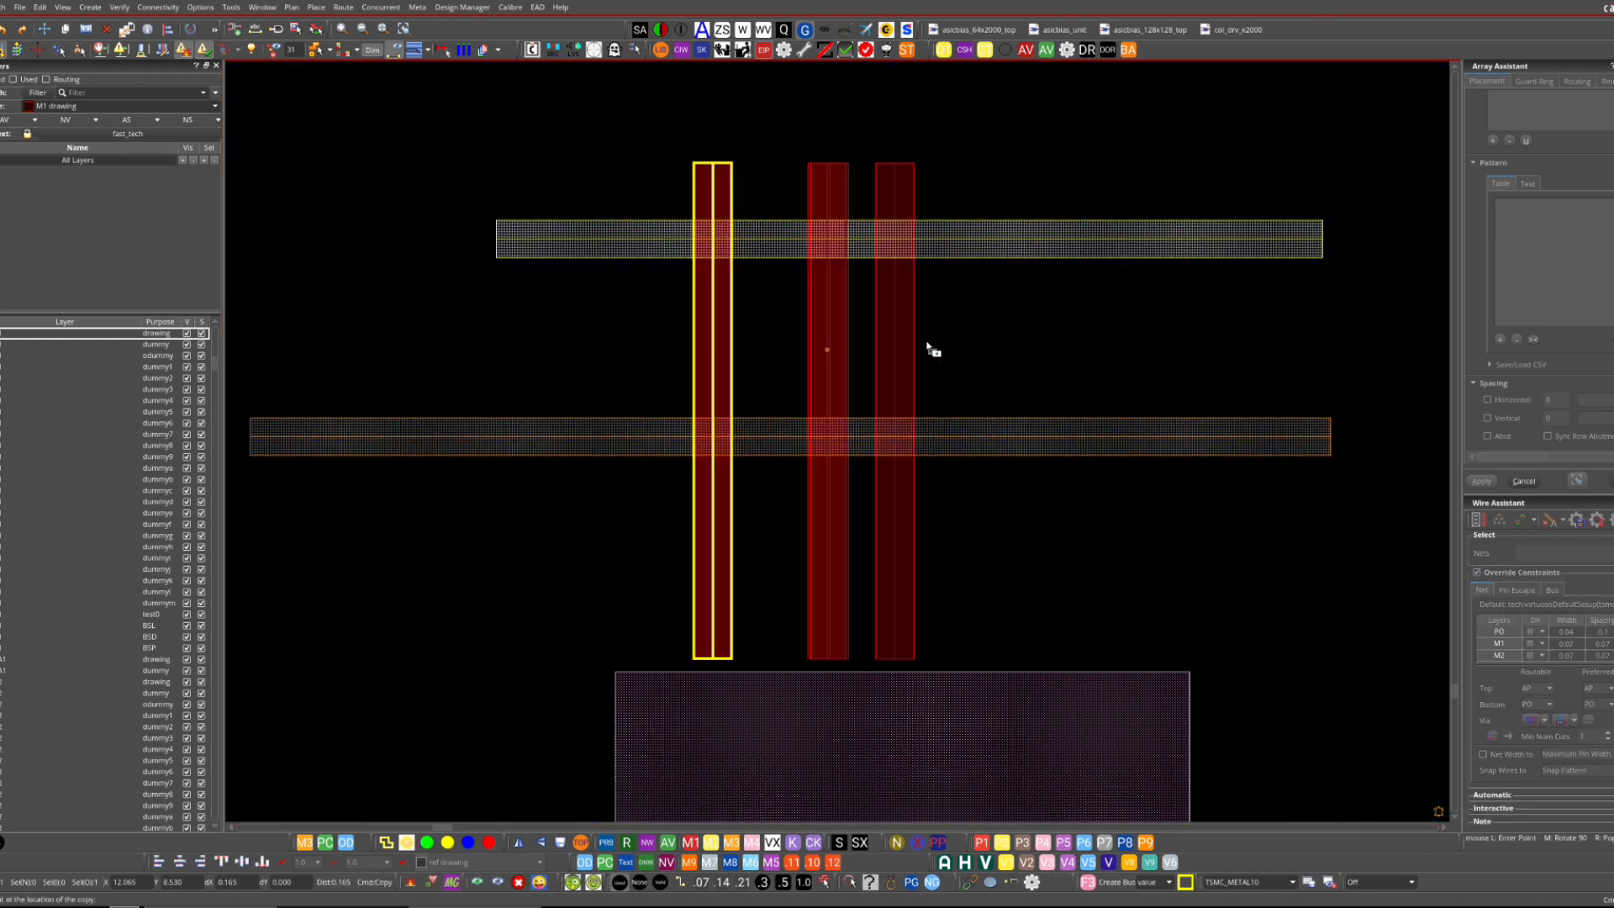
left_click(1045, 347)
left_click(1225, 353)
key("Escape")
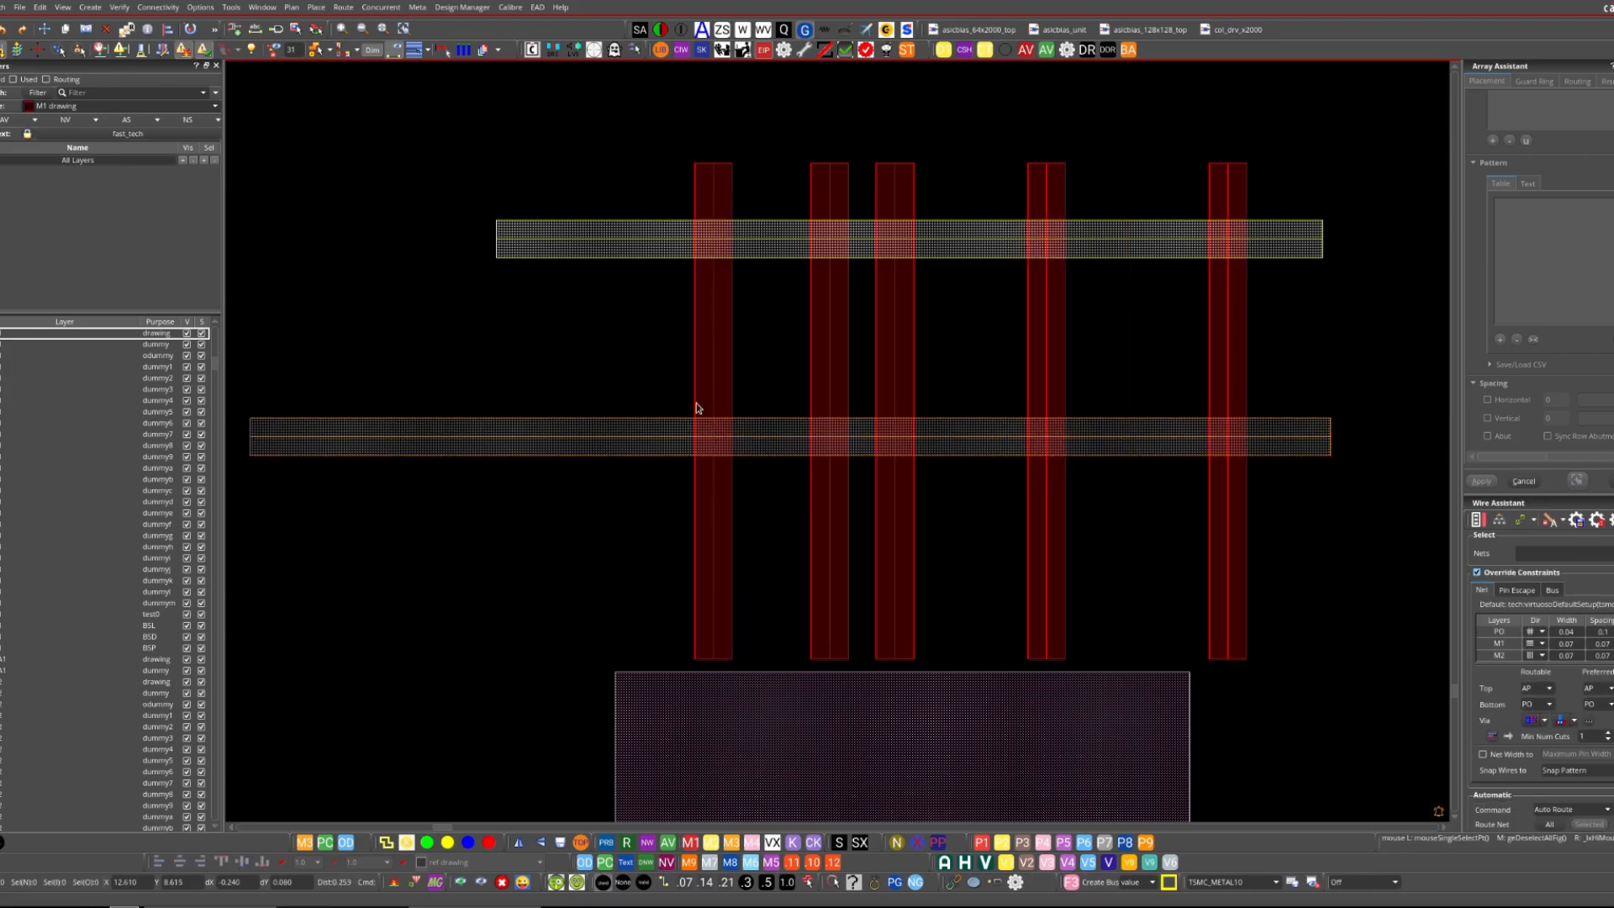
scroll(779, 548, "down", 2, "ctrl")
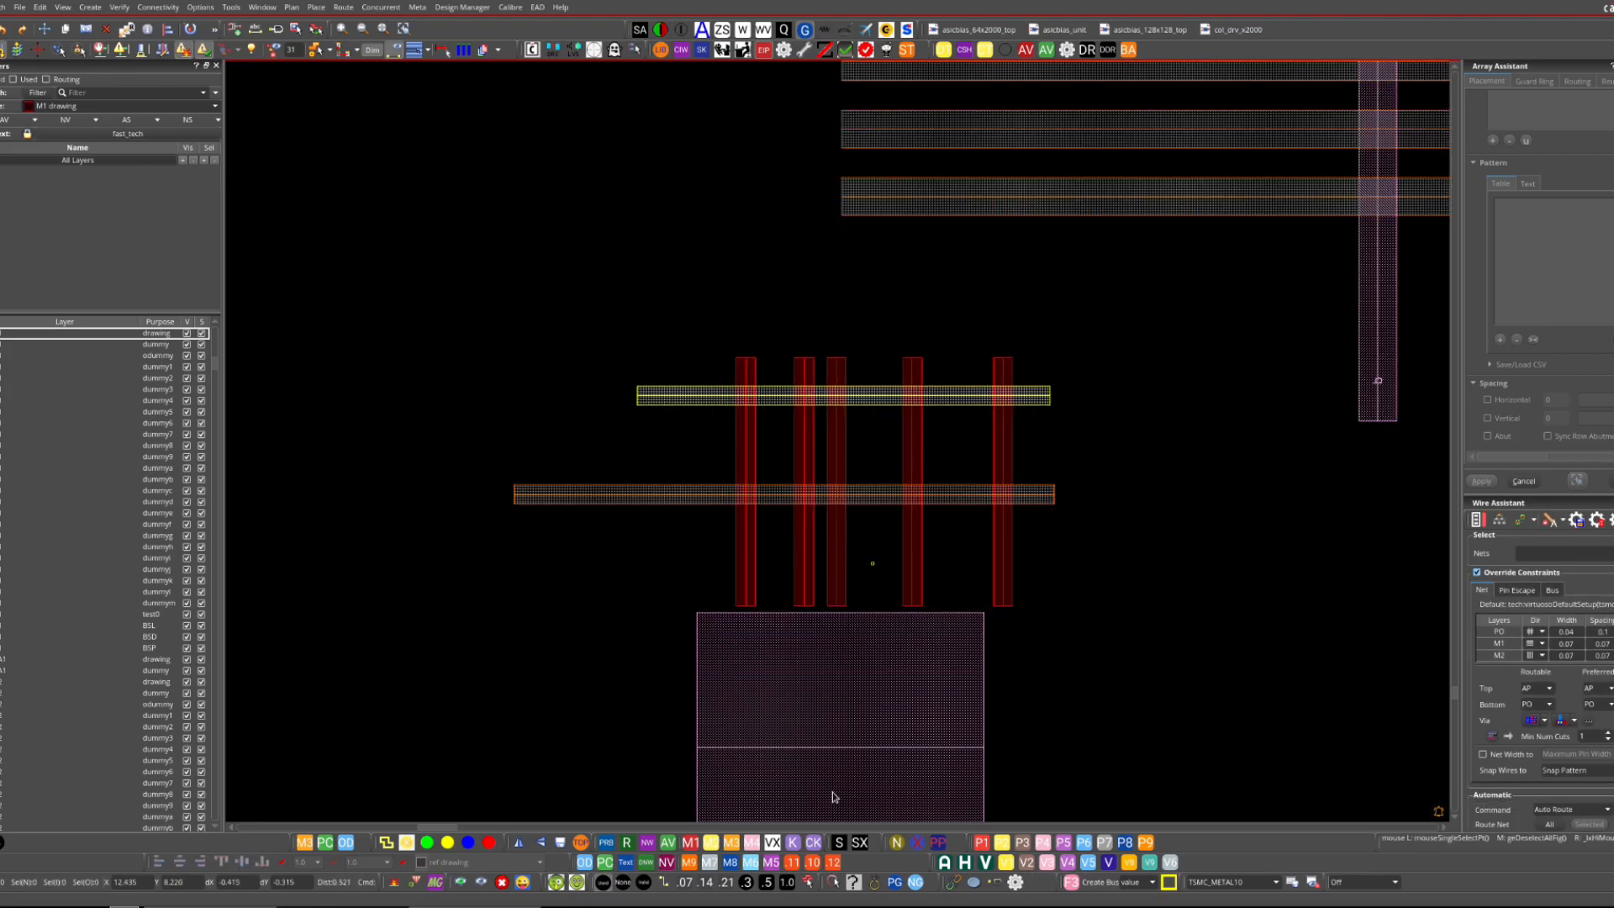
- Hide the M1 drawing layer and make all layers visible again
left_click(772, 842)
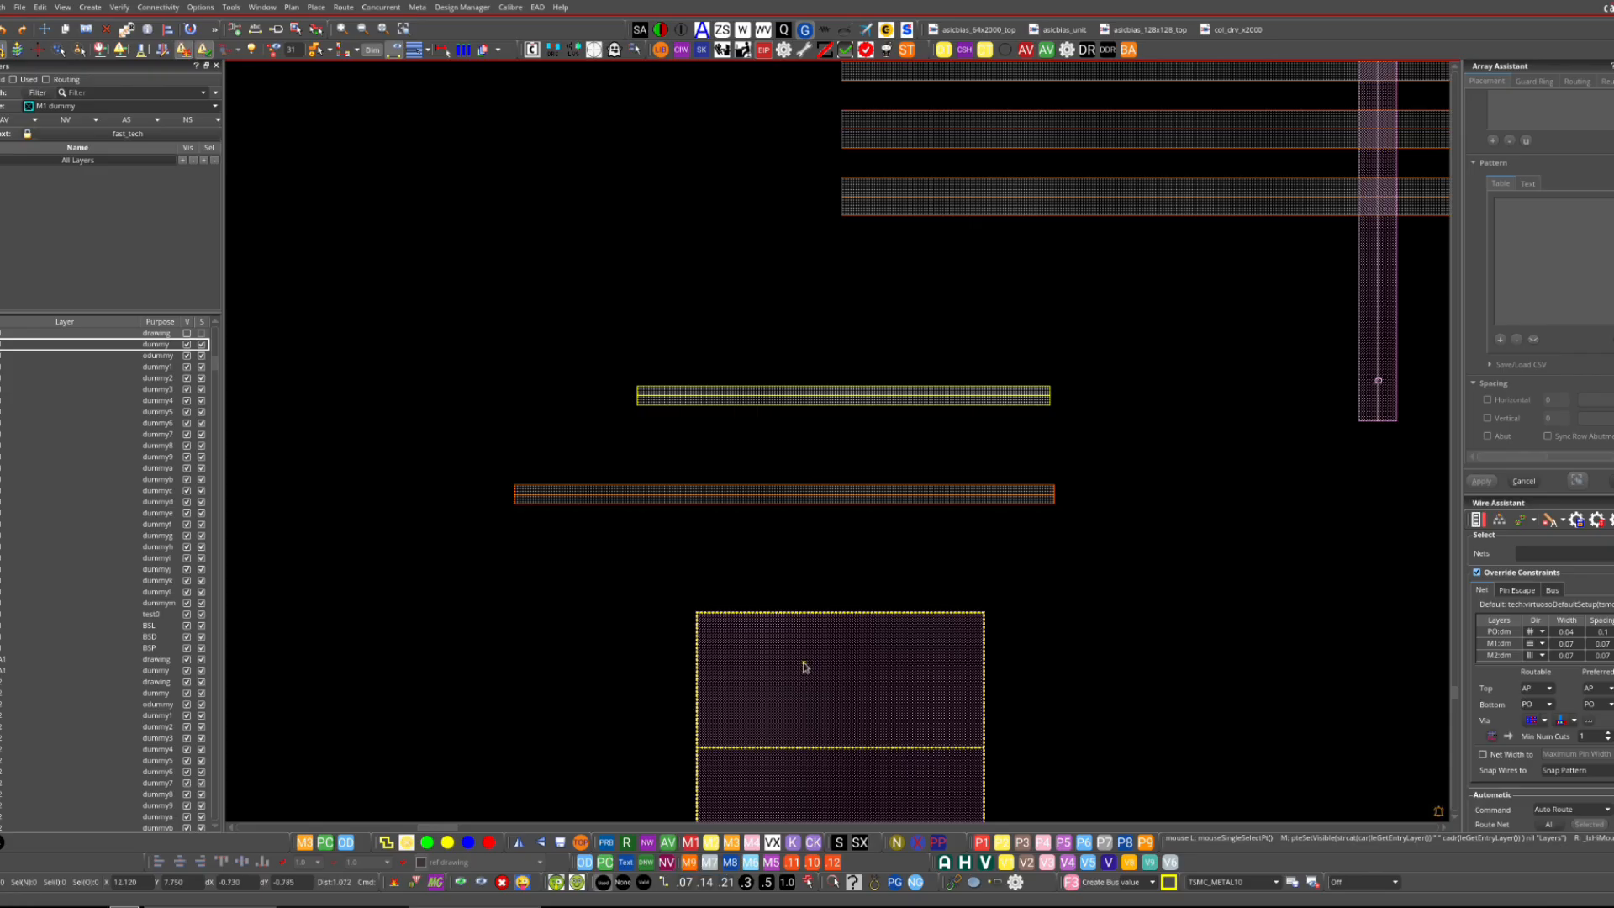
left_click(668, 843)
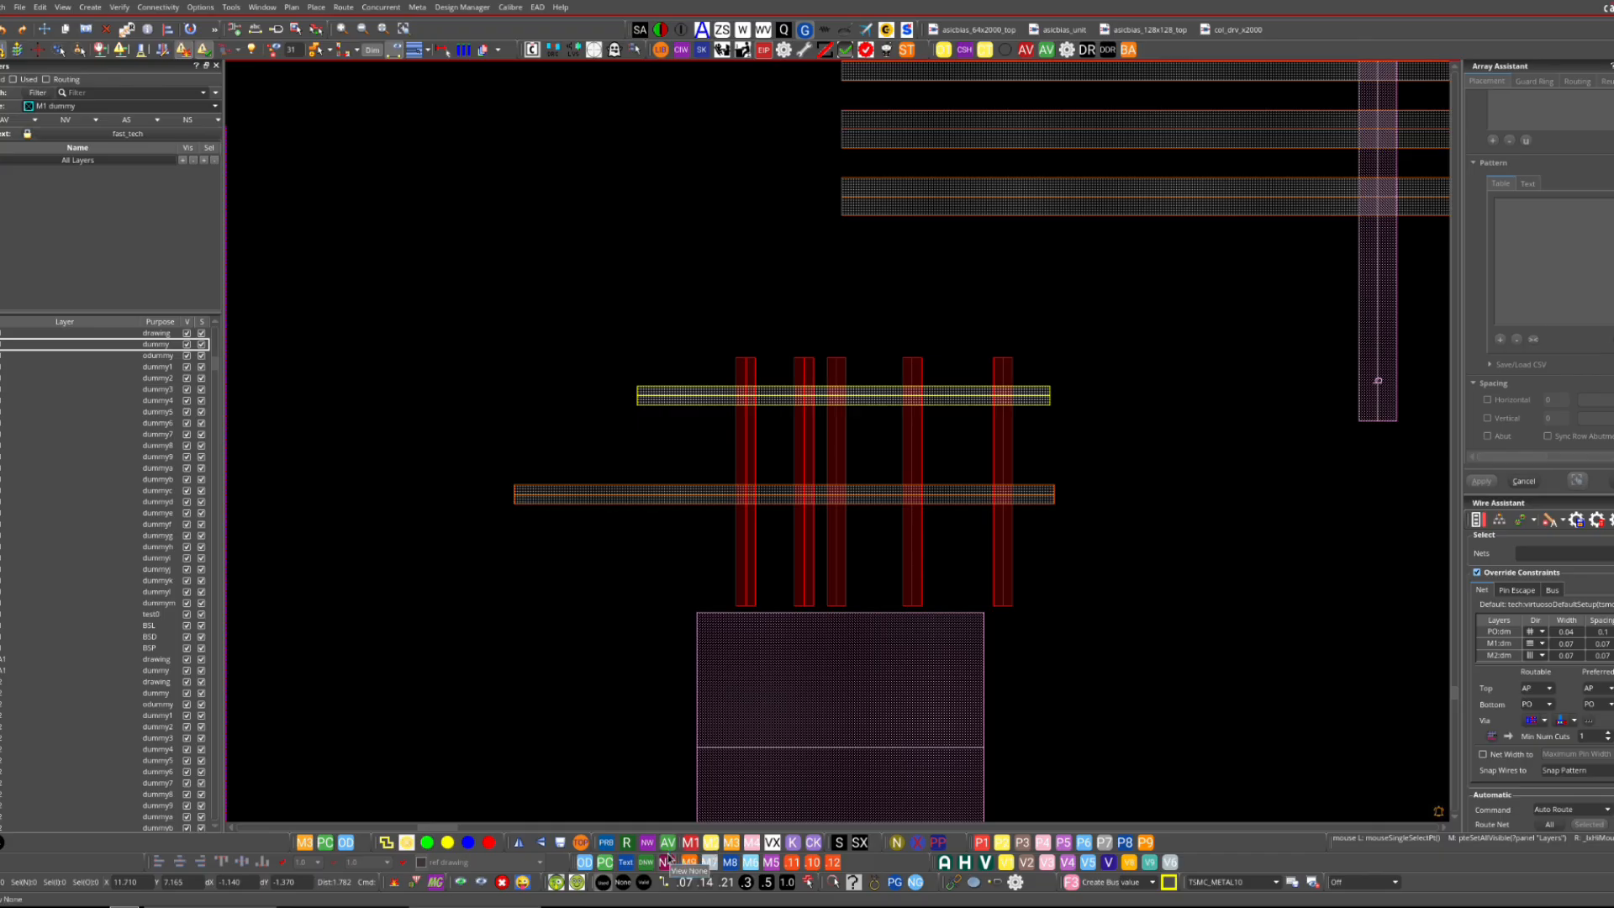
left_click(631, 745)
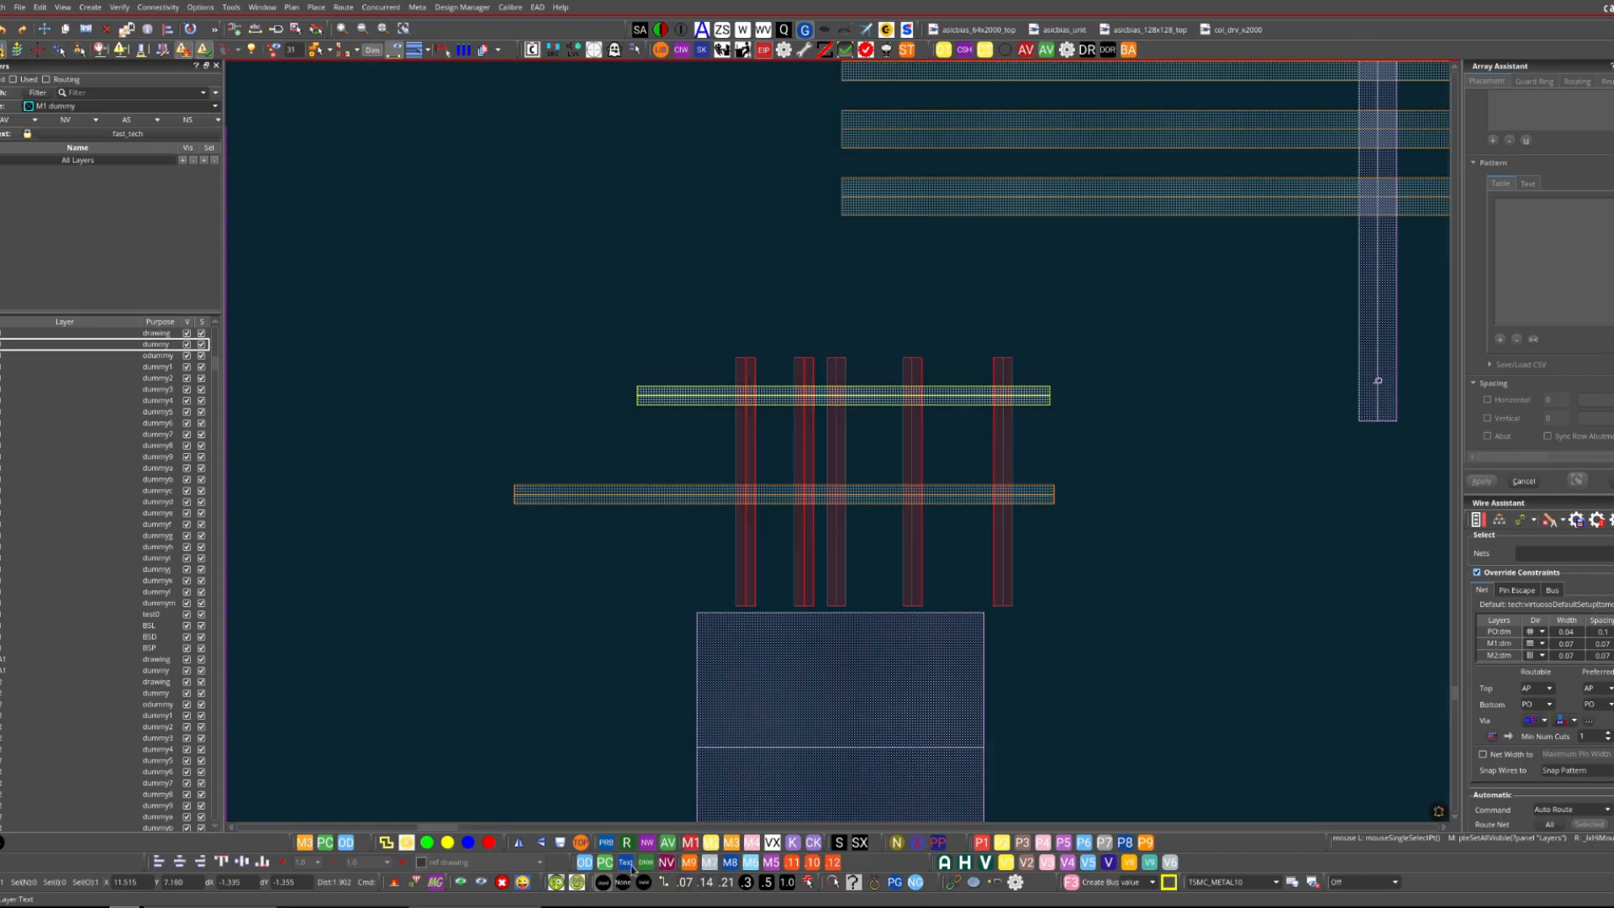
left_click(619, 805)
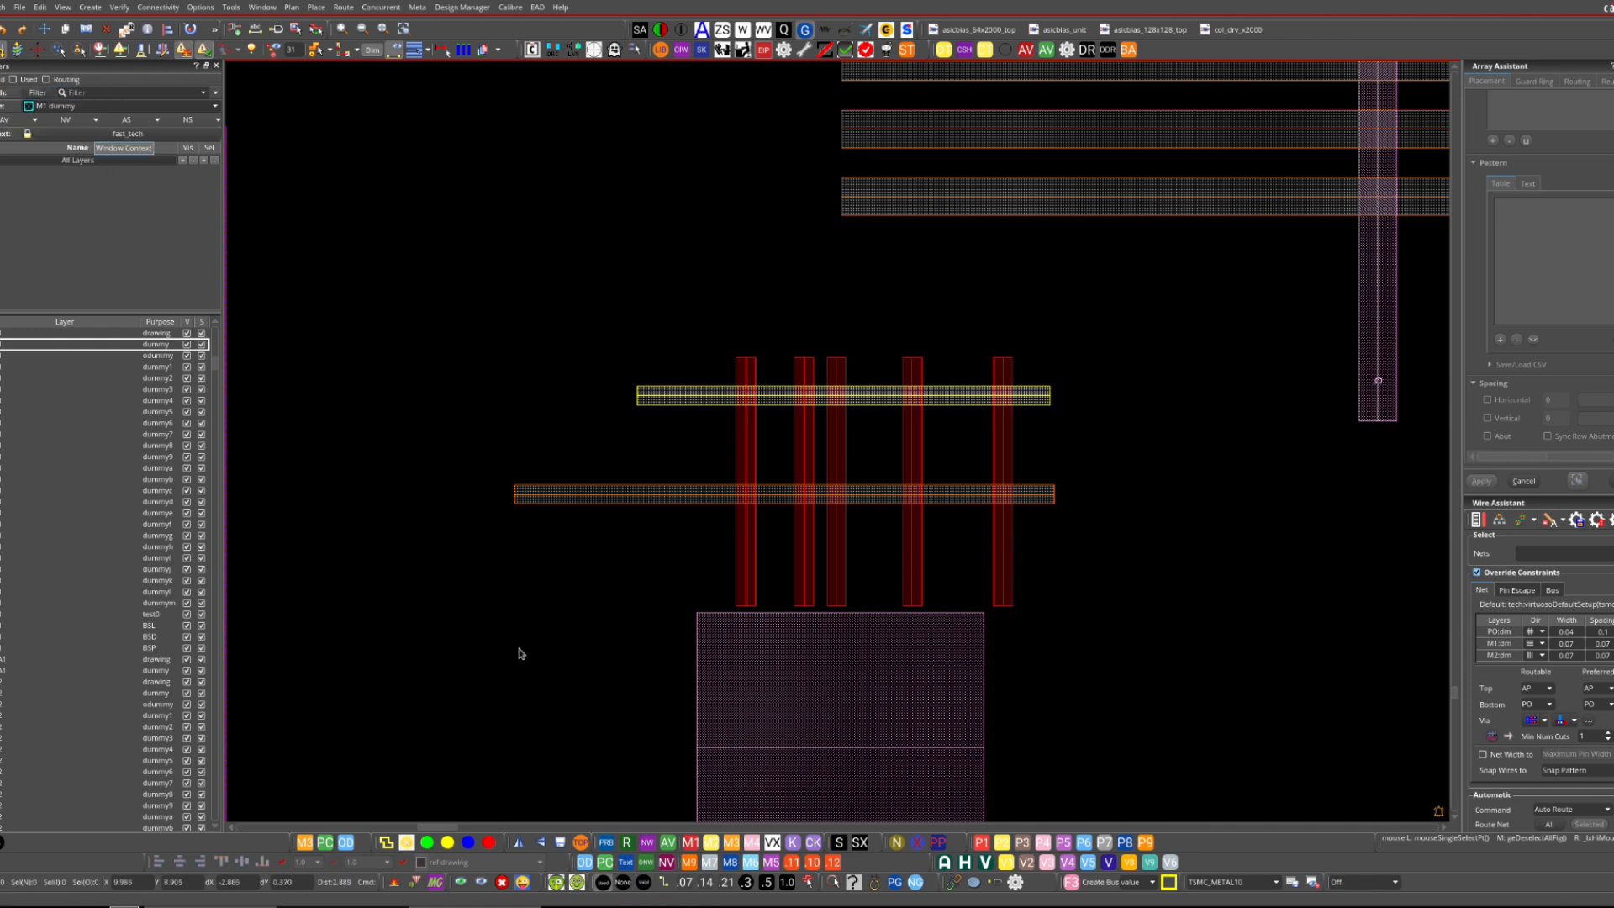
- Switch the layer list between used layers only and all layers, ending with all layers listed
left_click(623, 888)
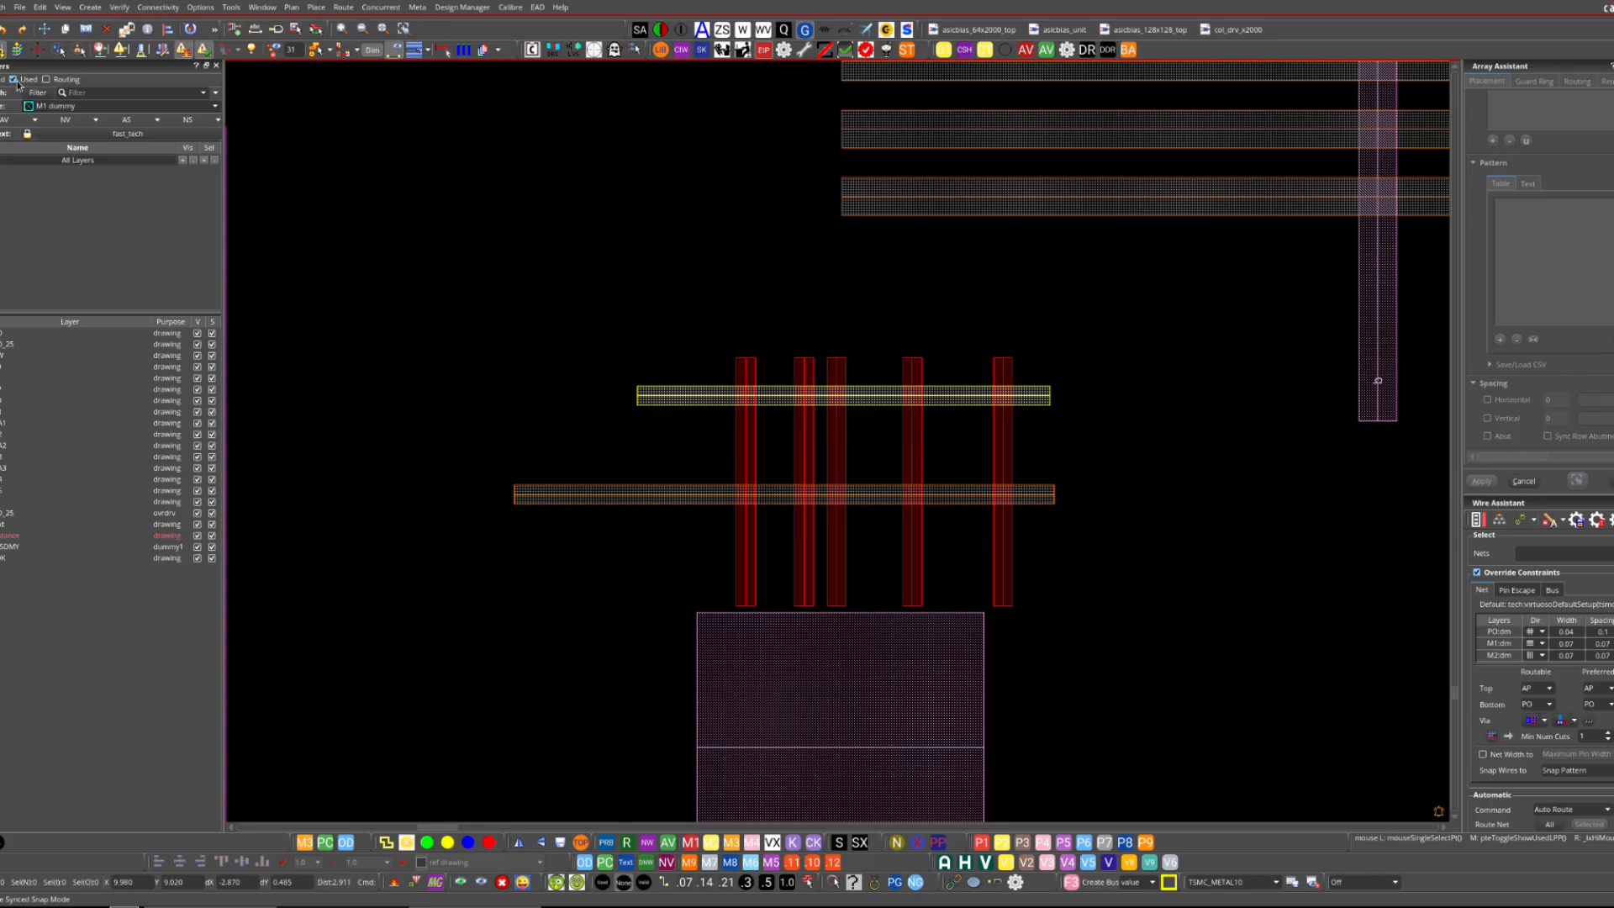
left_click(747, 623)
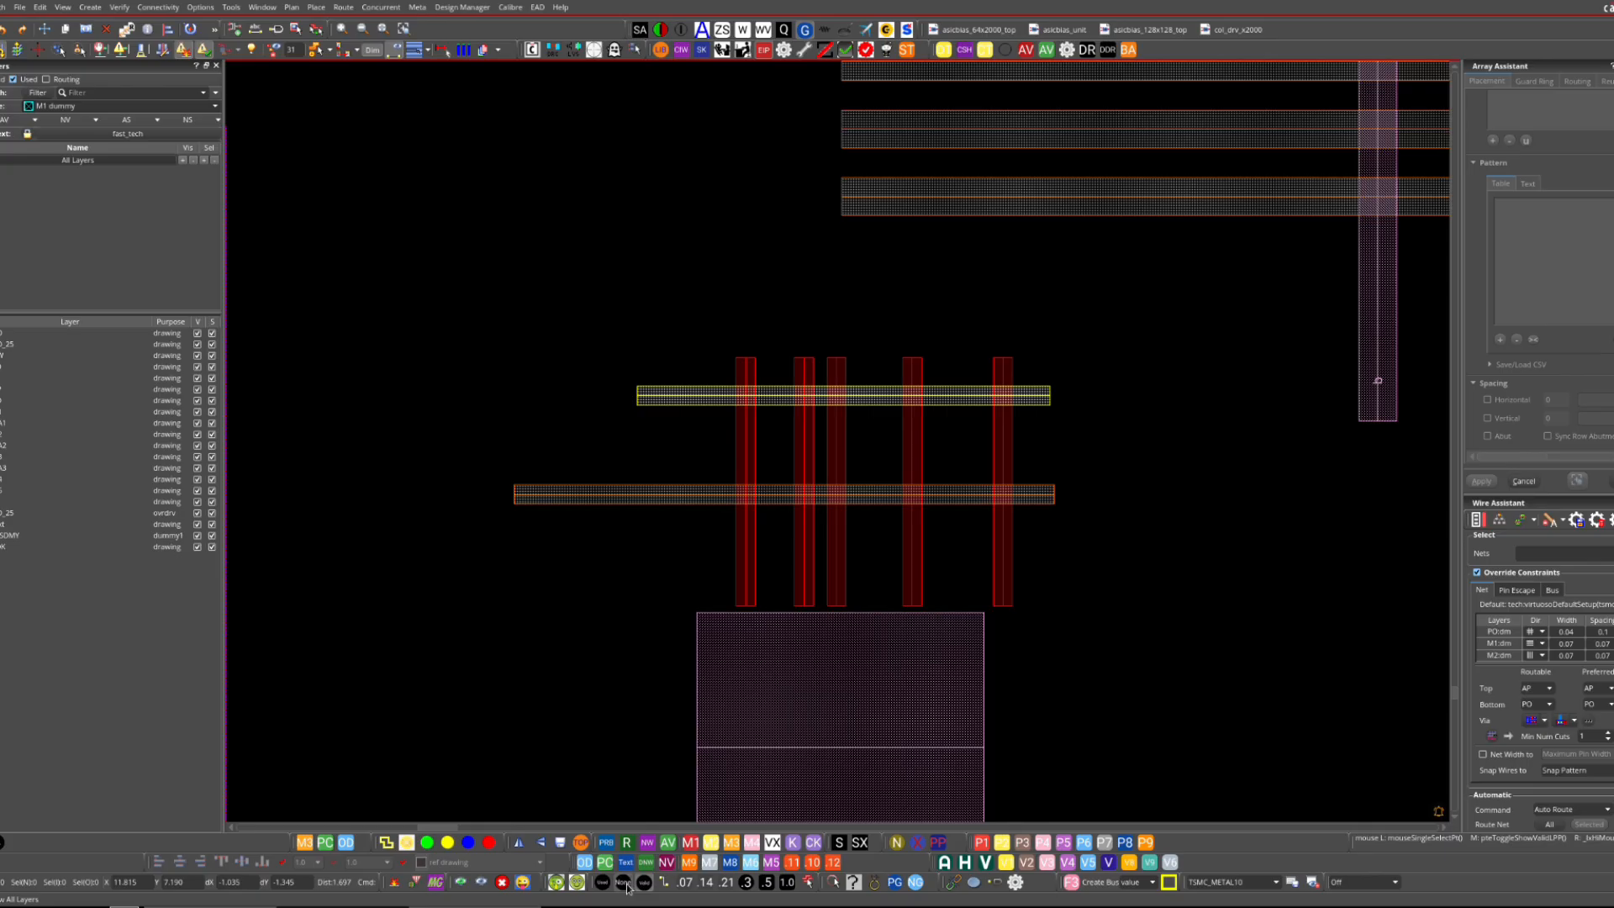
left_click(624, 885)
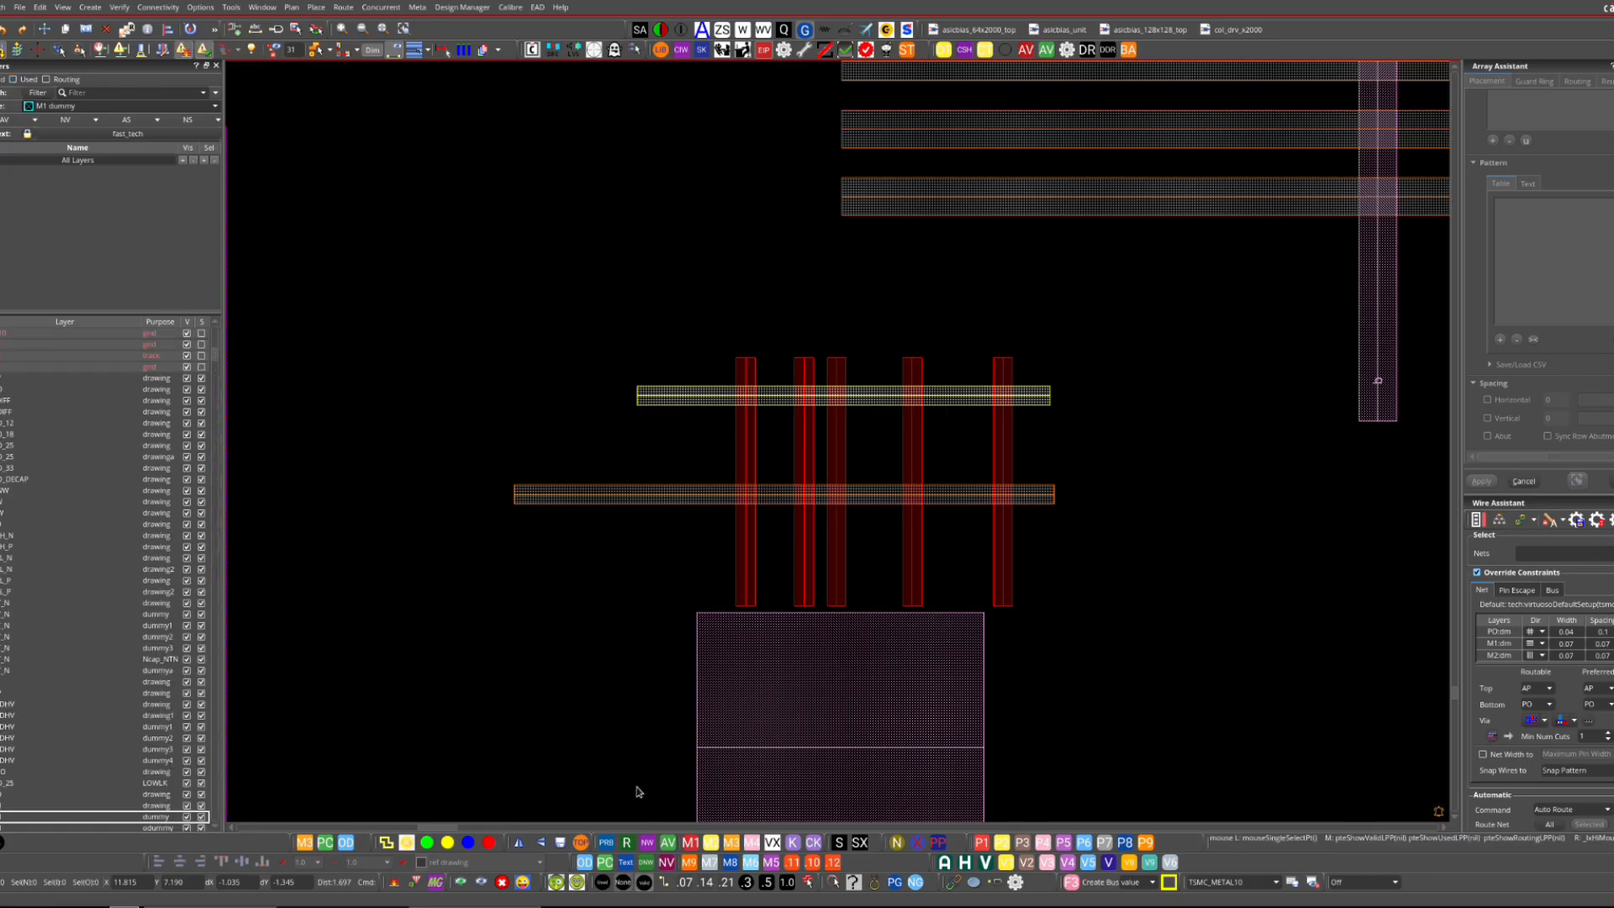
left_click(642, 884)
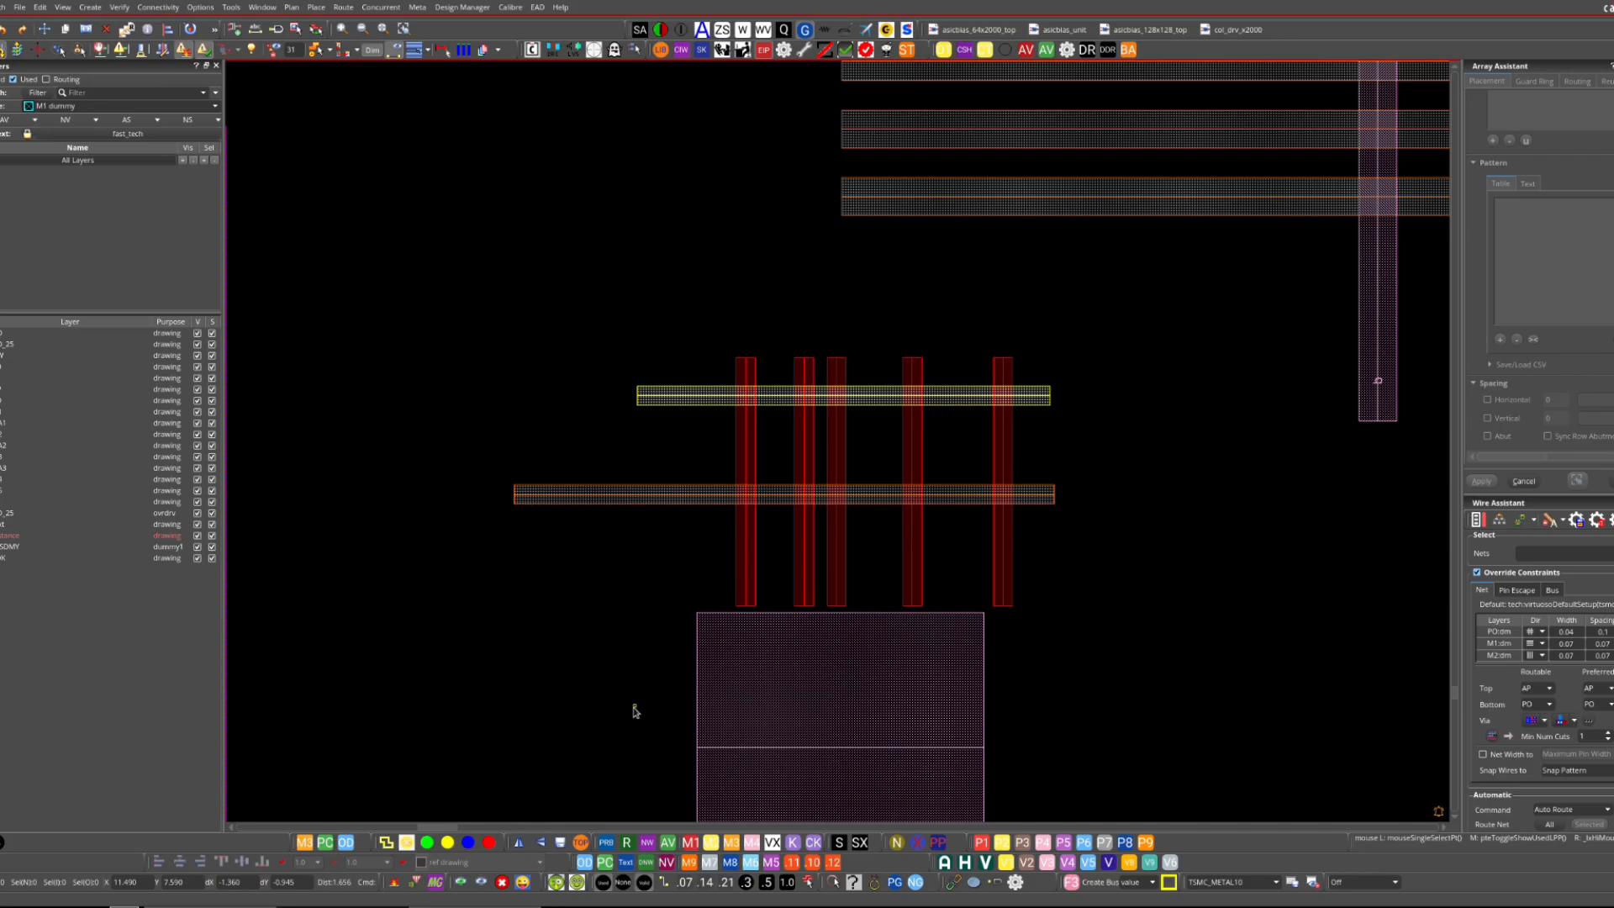
left_click(623, 882)
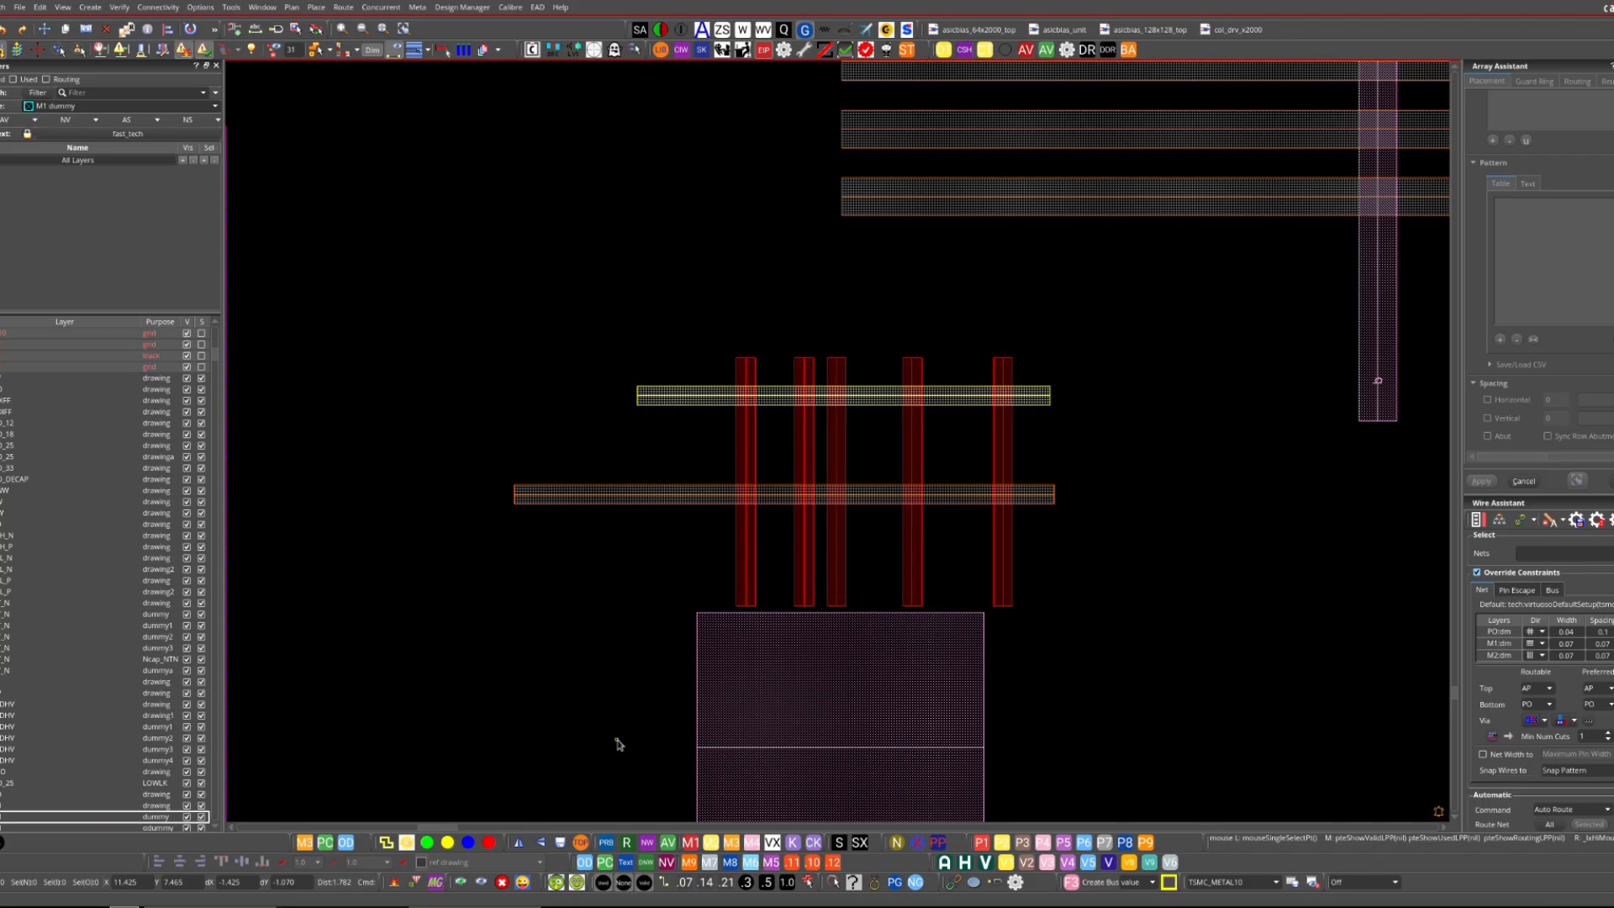
- Start a five-bit bus beside the M4 block and switch its layer to M1, M2 and finally M3
left_click(809, 882)
left_click(1121, 660)
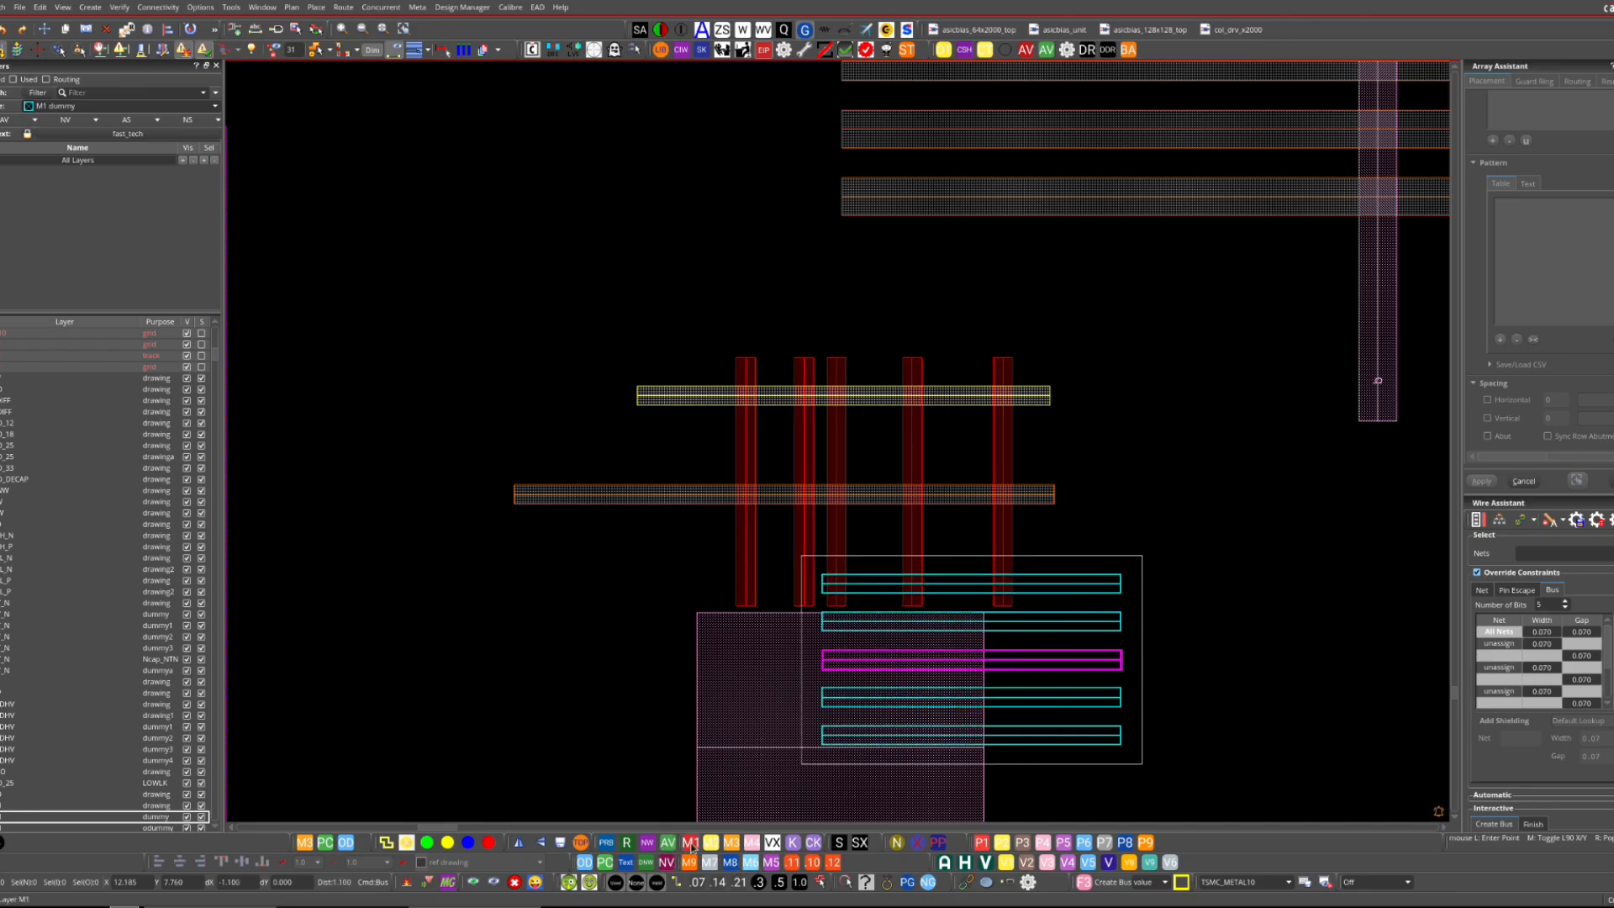
left_click(691, 843)
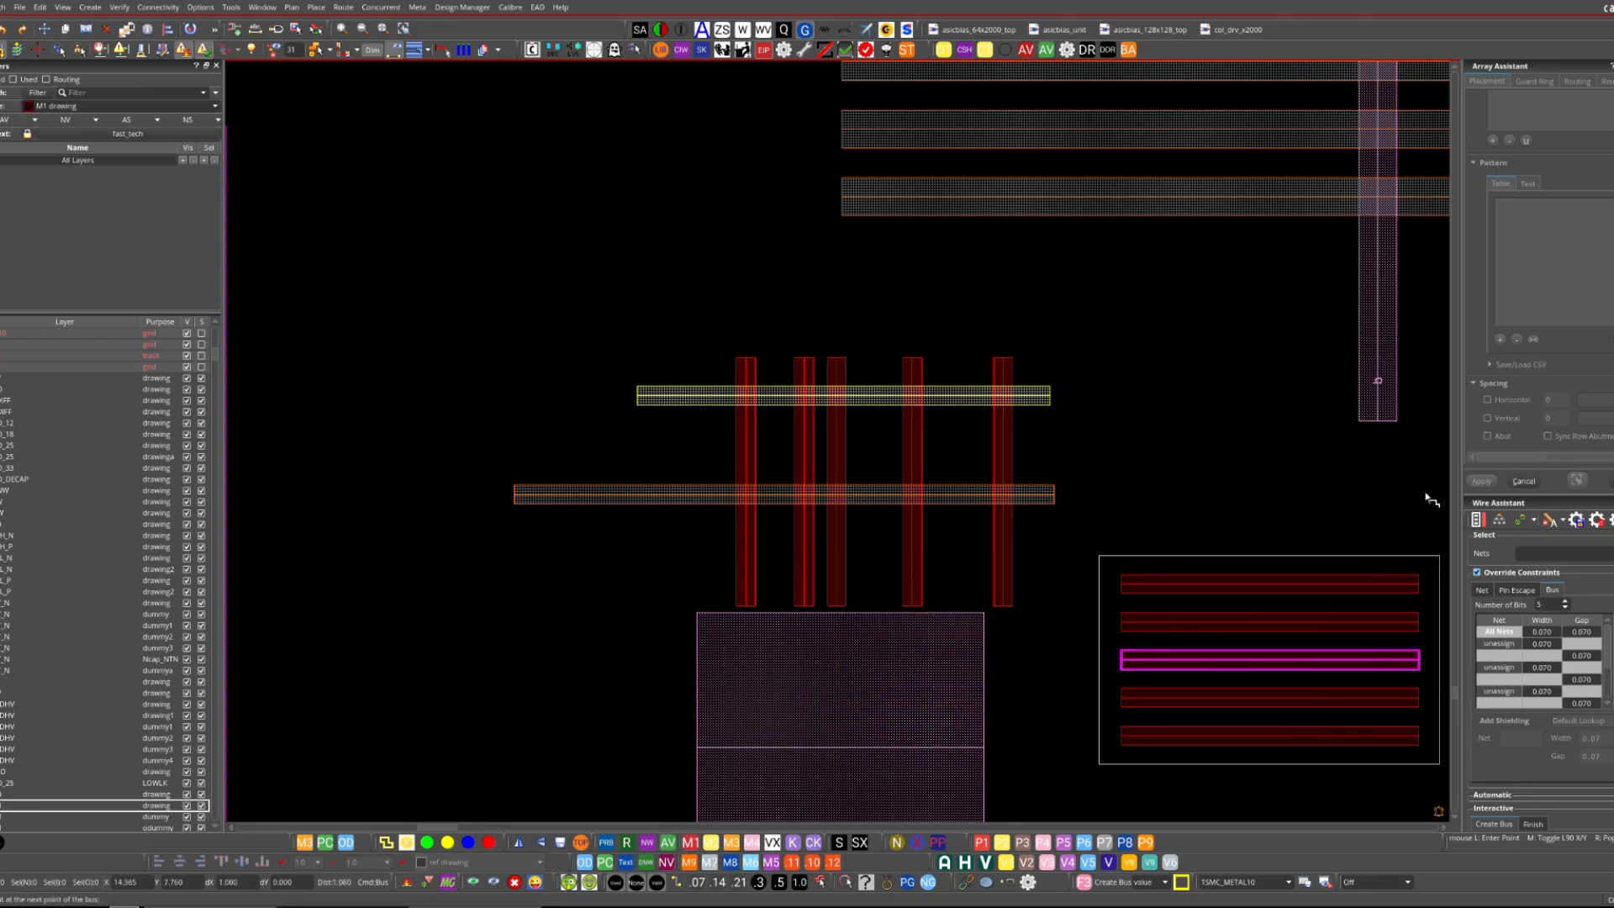
right_click_drag(1426, 495, 1082, 766)
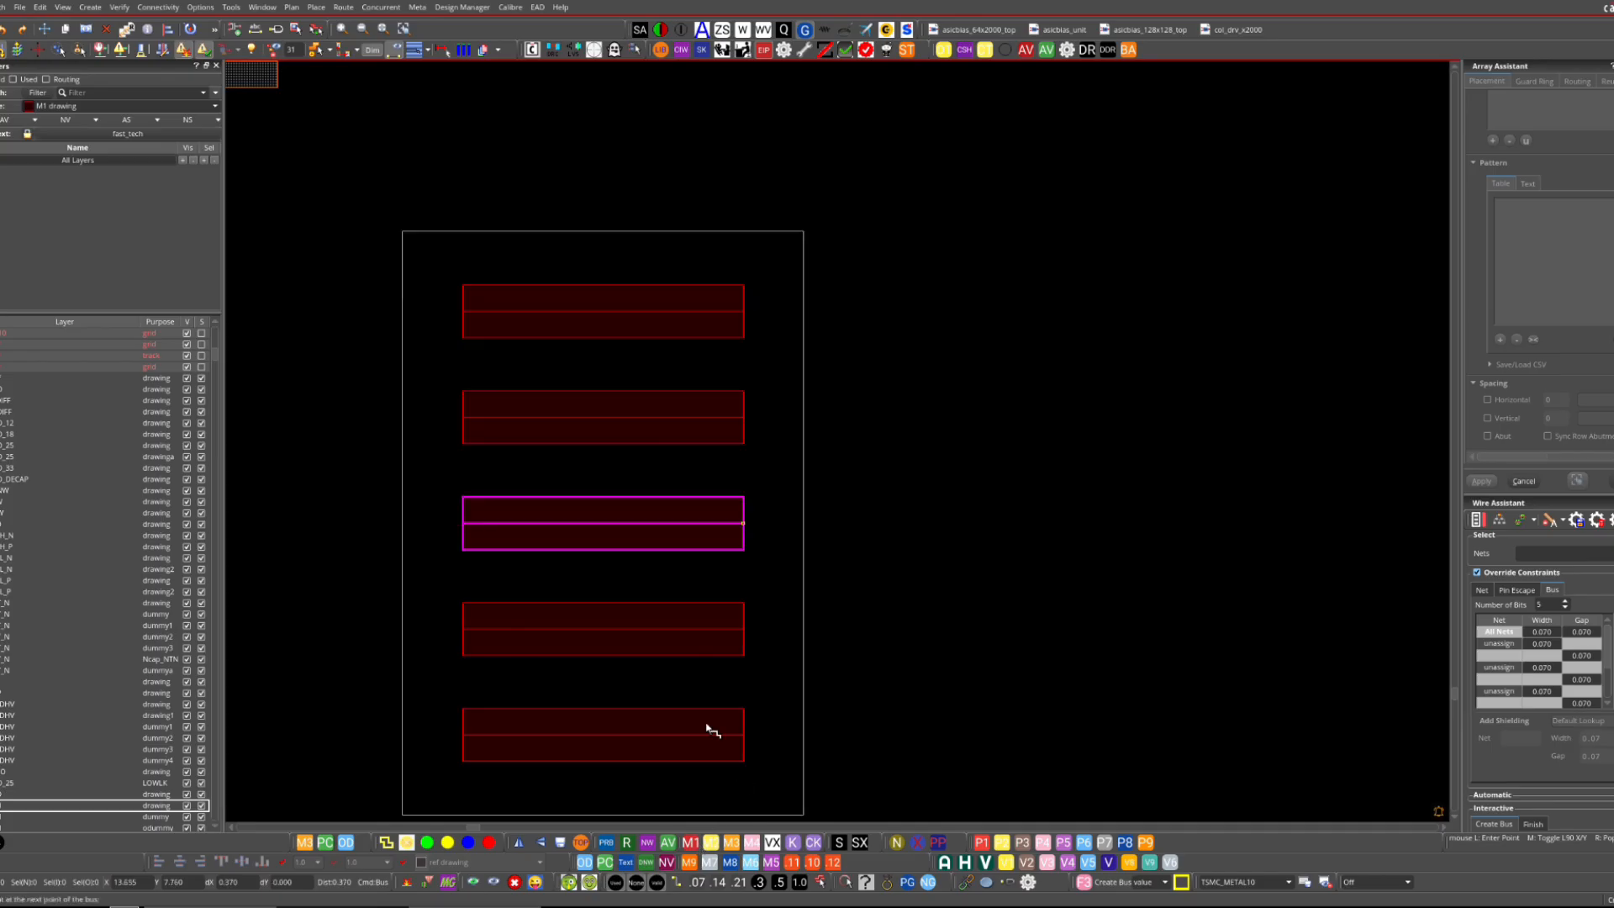
left_click(711, 843)
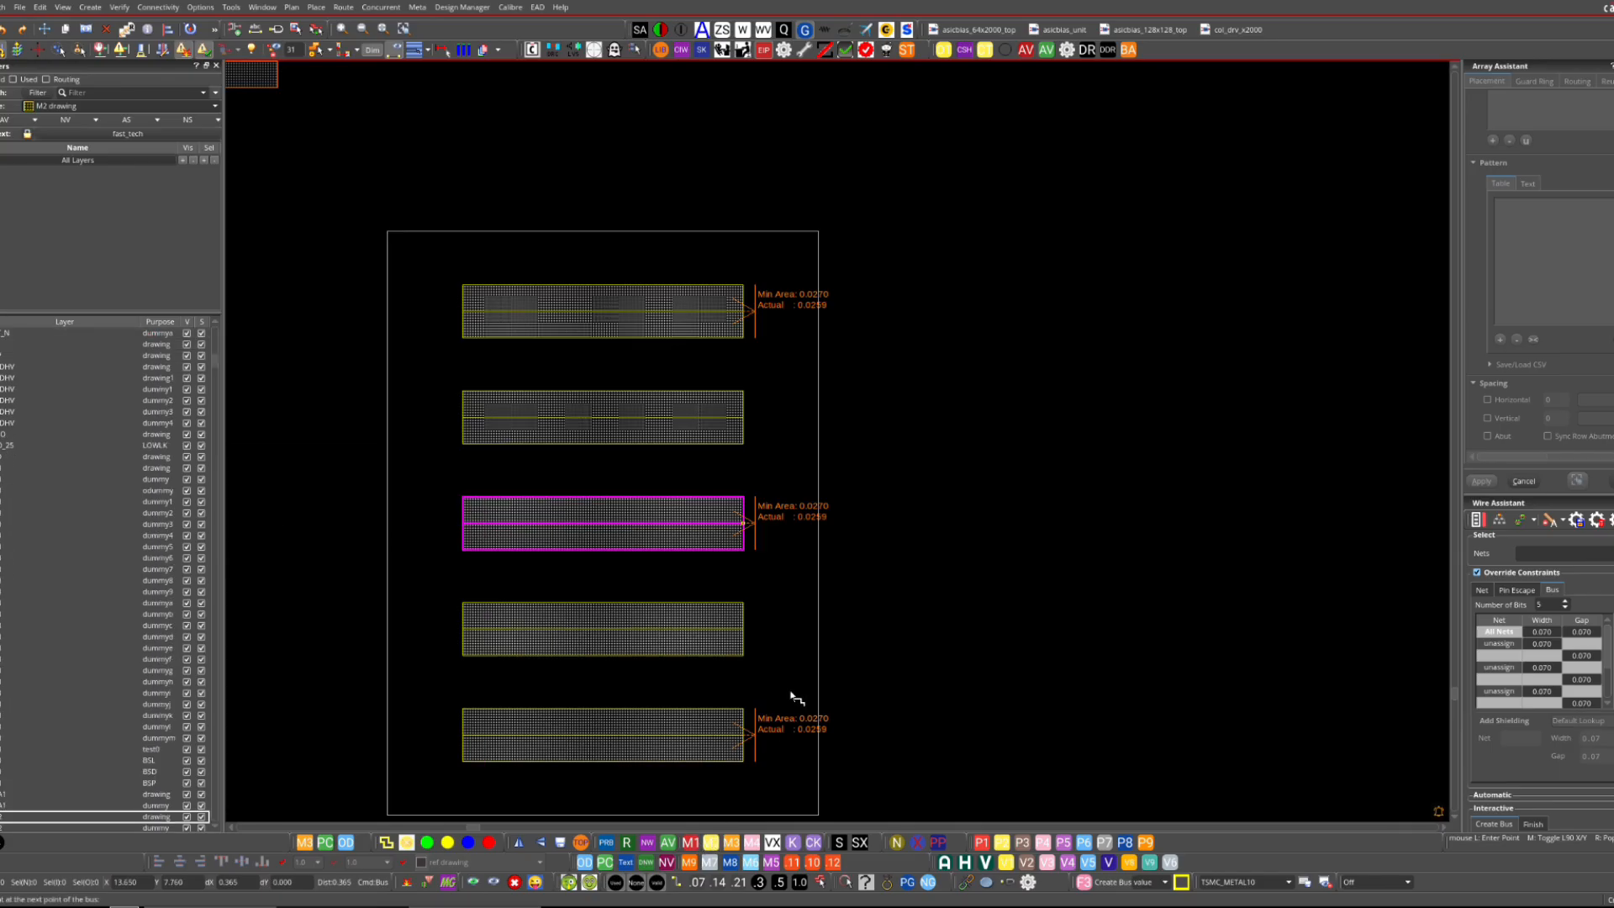
left_click(731, 842)
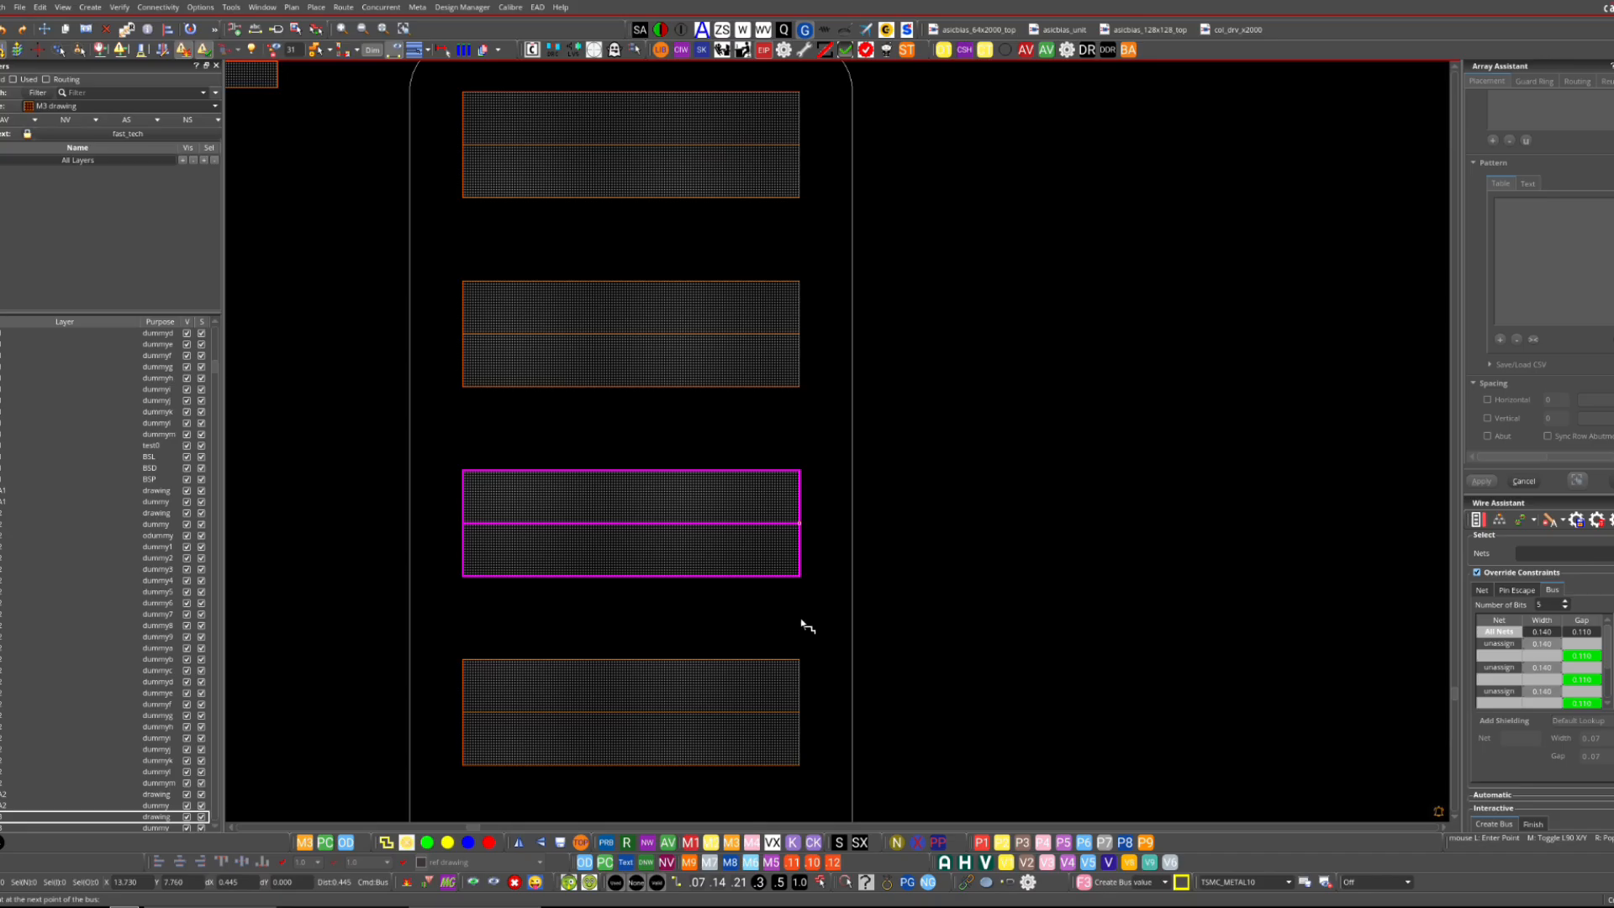
- Set the M3 bus width to 0.07, try a wire spacing of 0.12, and finish the horizontal bus with 0.10 spacing
scroll(805, 644, "down", 3)
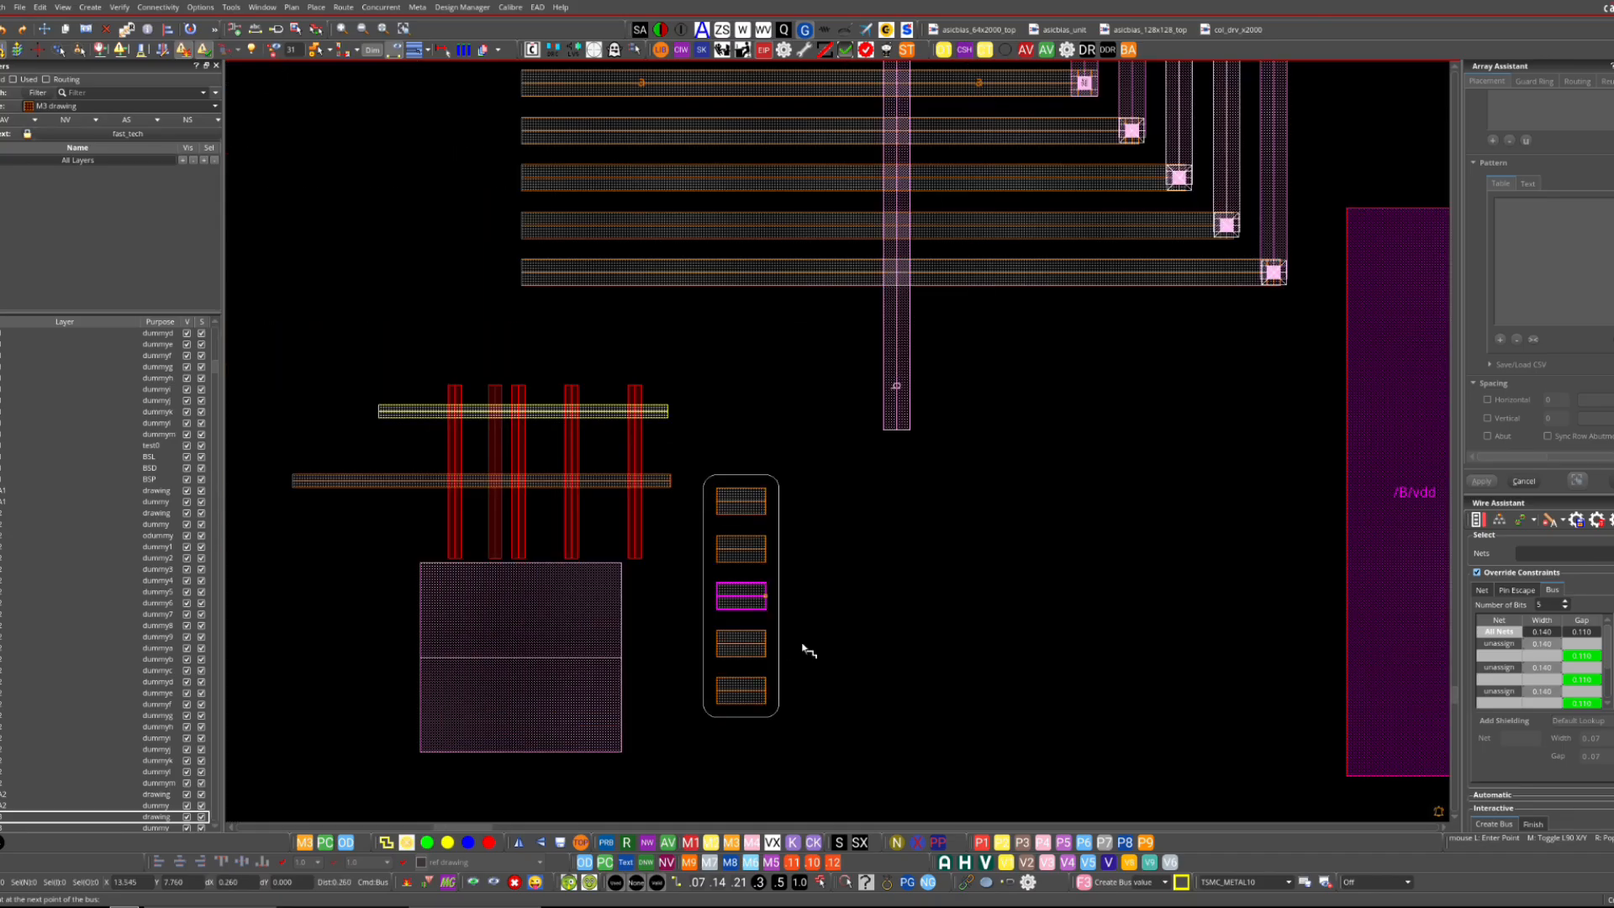
left_click(698, 882)
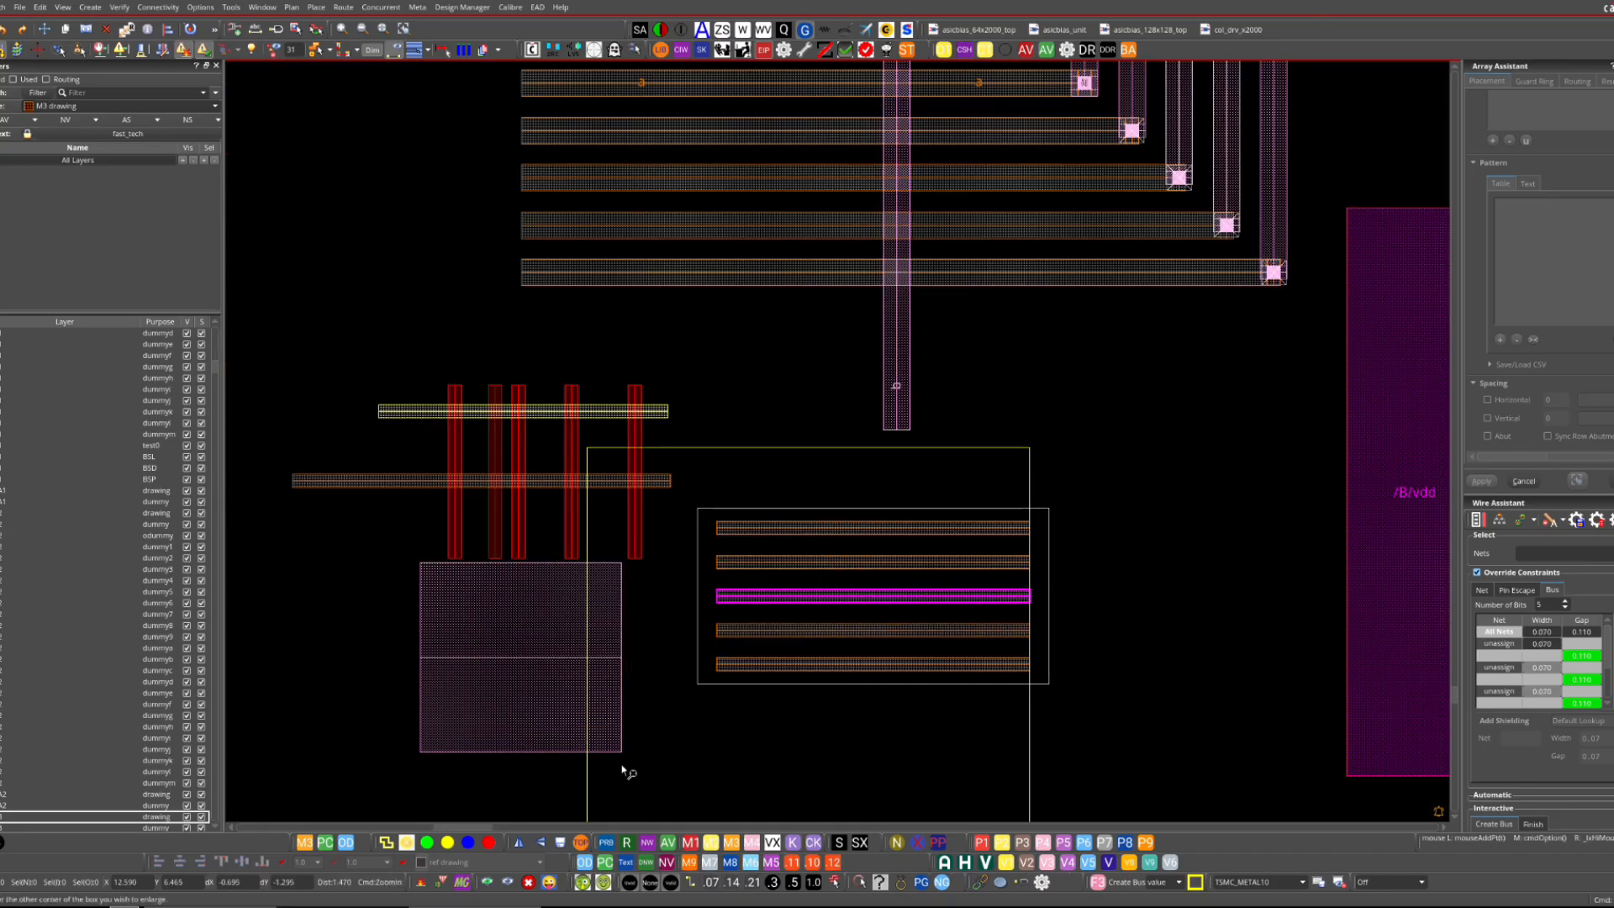
scroll(857, 624, "up", 2)
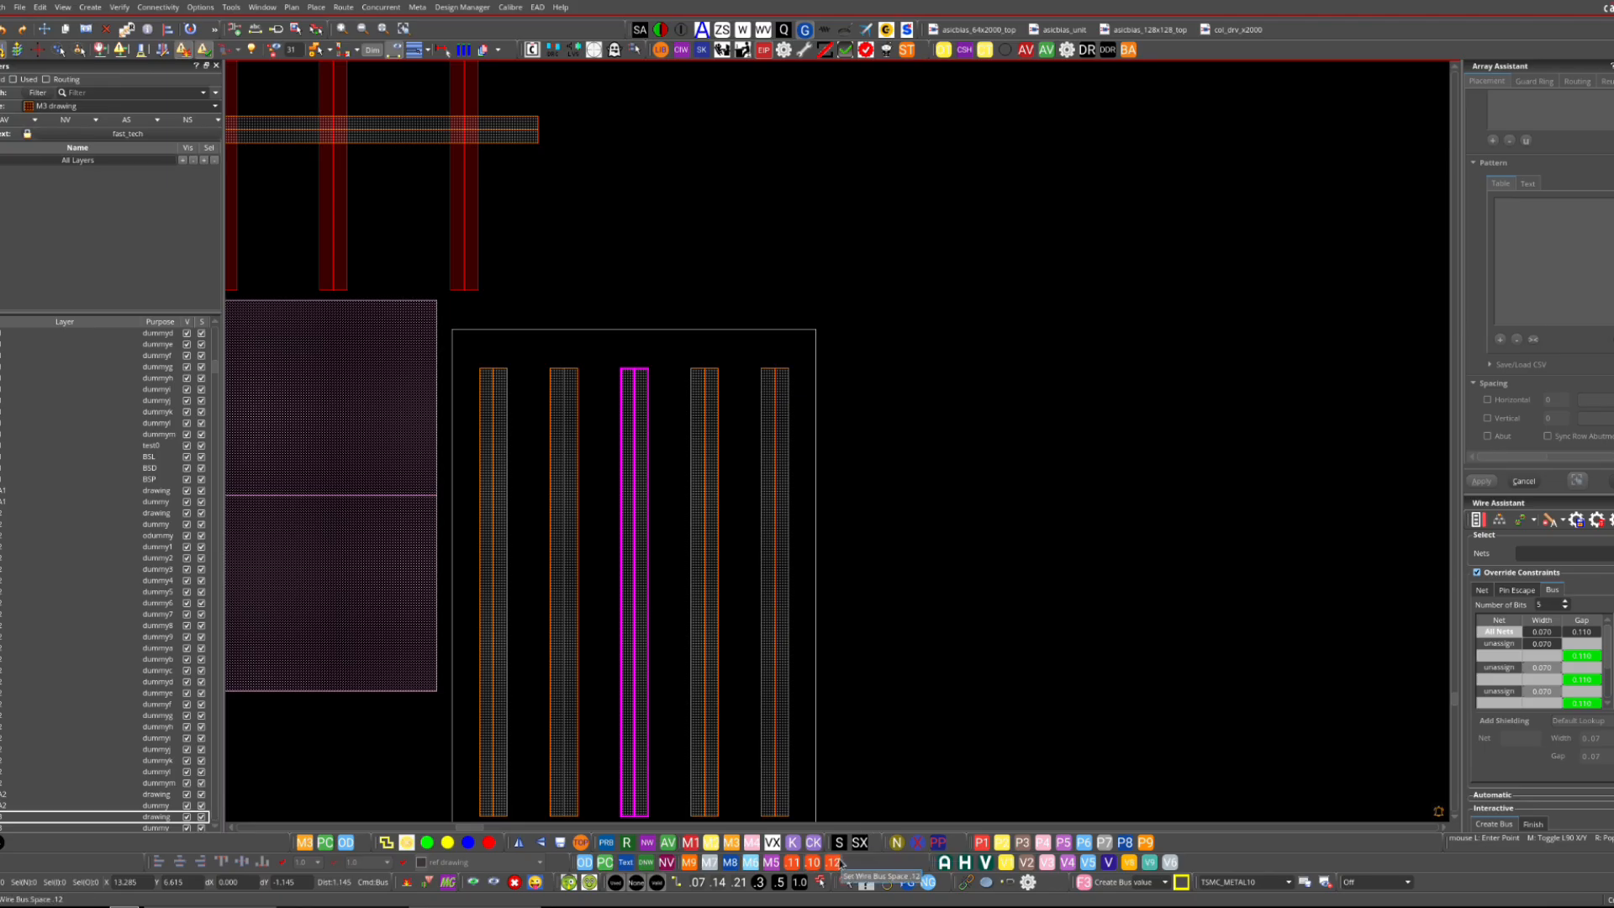
left_click(834, 861)
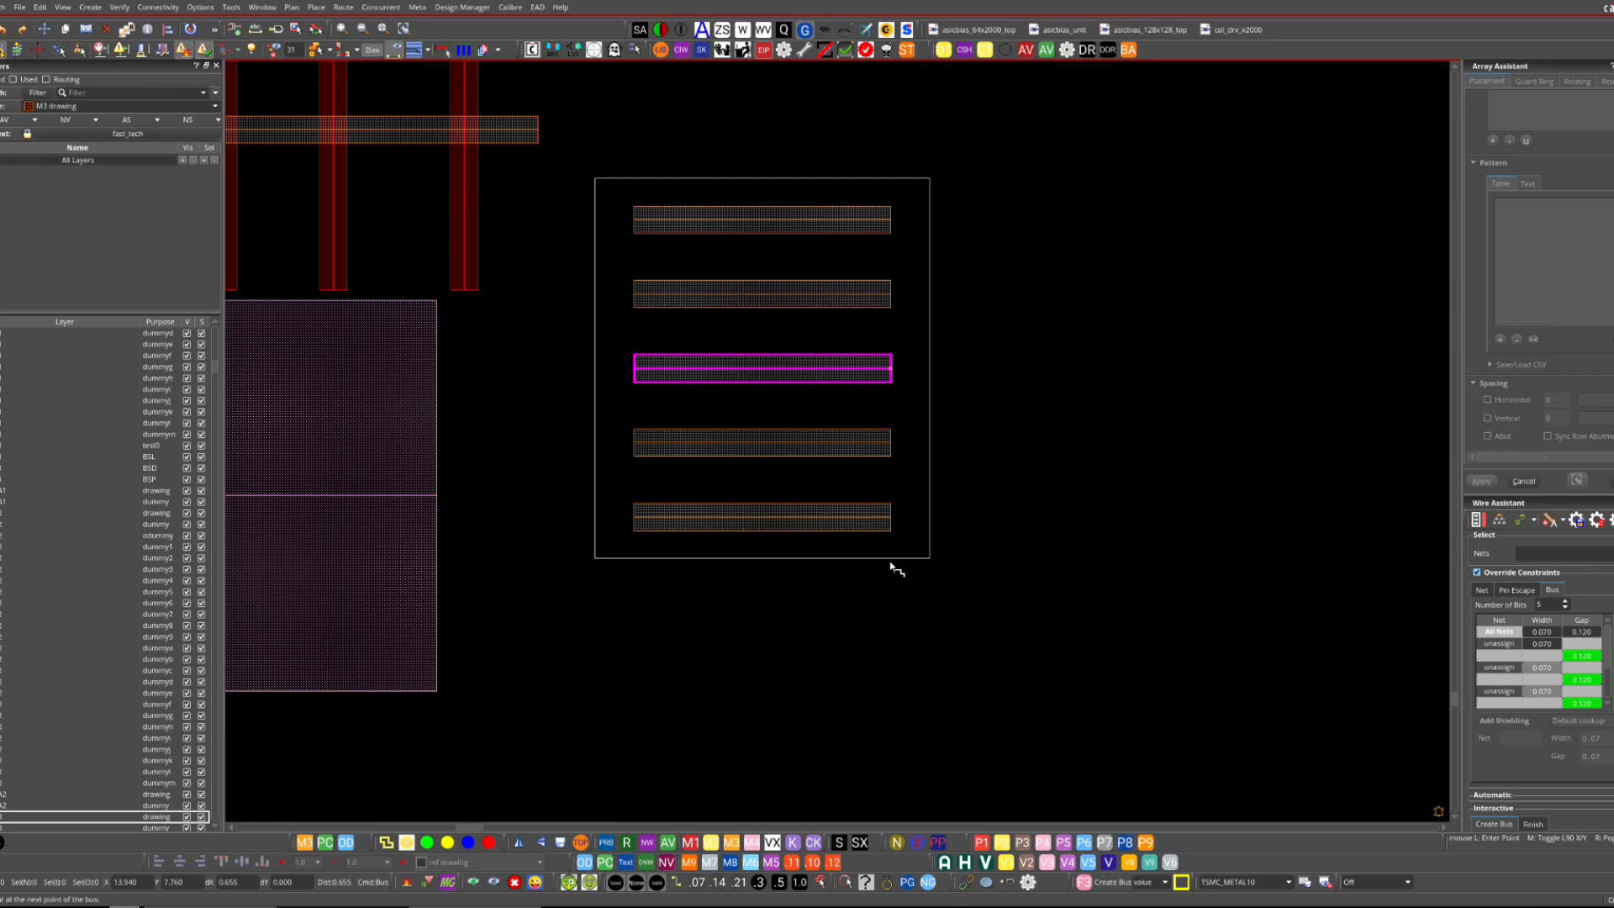
left_click(812, 863)
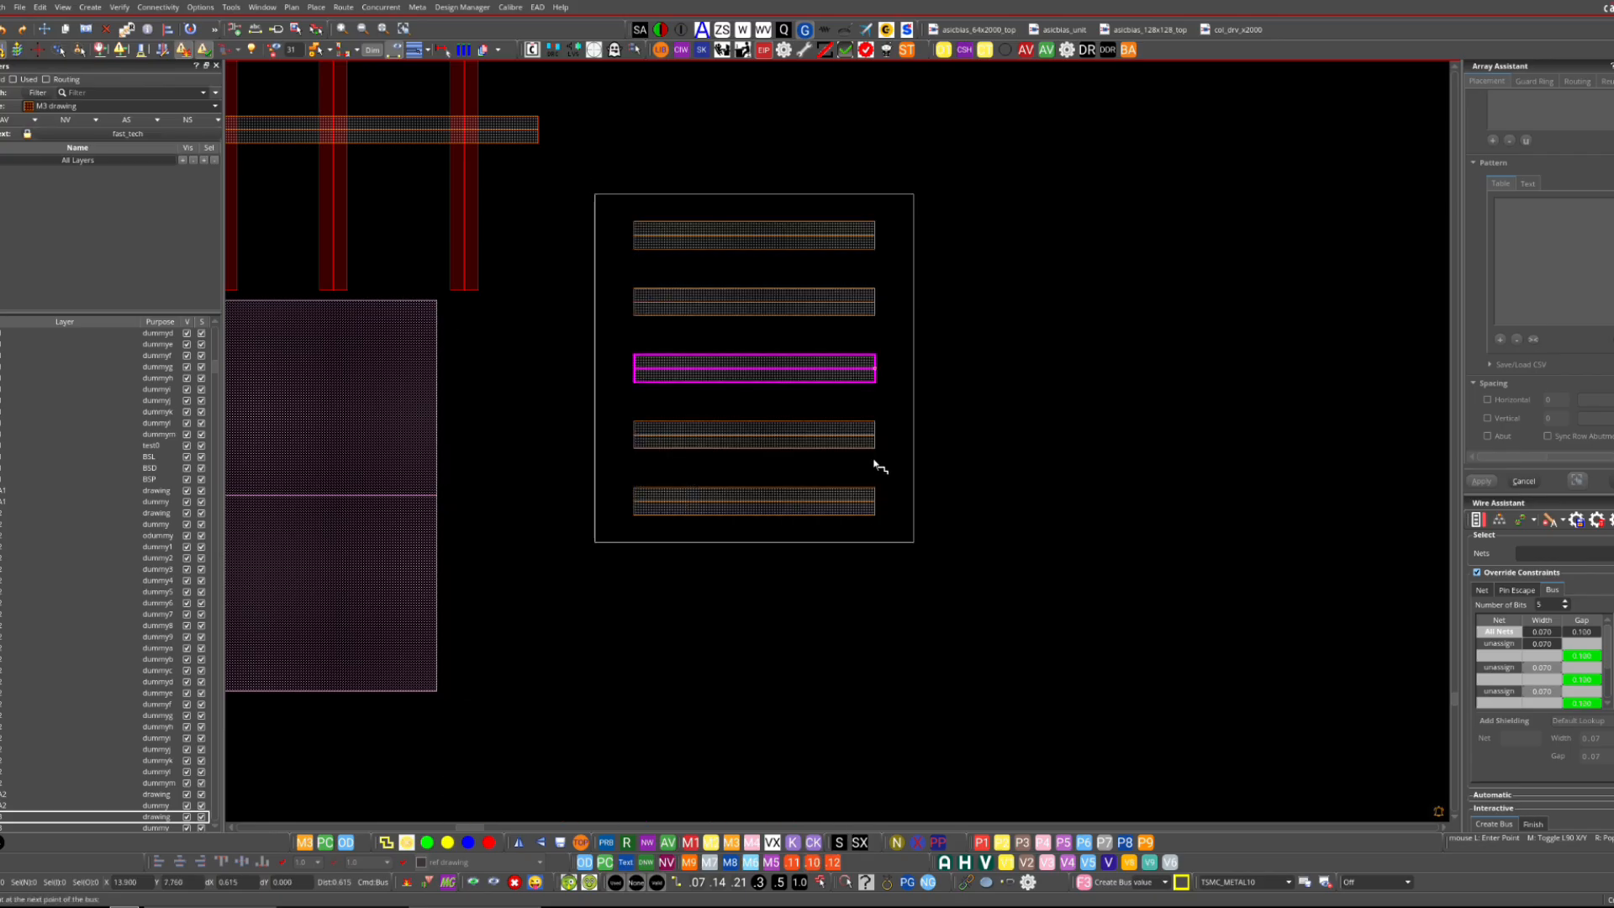
key("Escape")
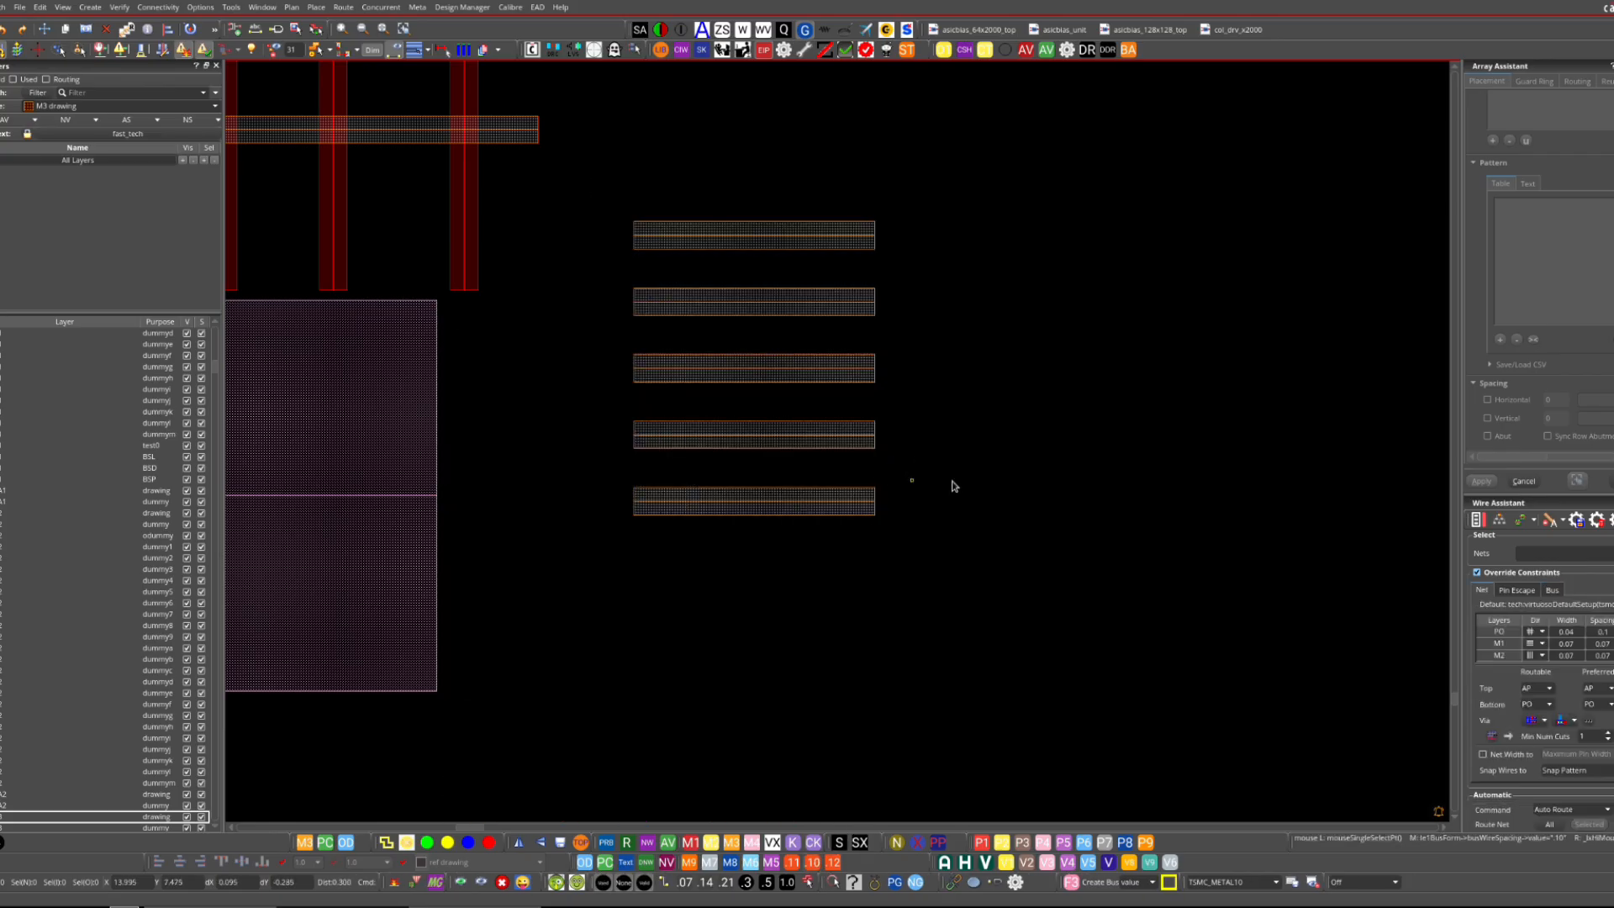
- Mark the lower edges of the upper three bus wires with horizontal rulers extending from their ends
key("k")
left_click(875, 248)
left_click(1003, 248)
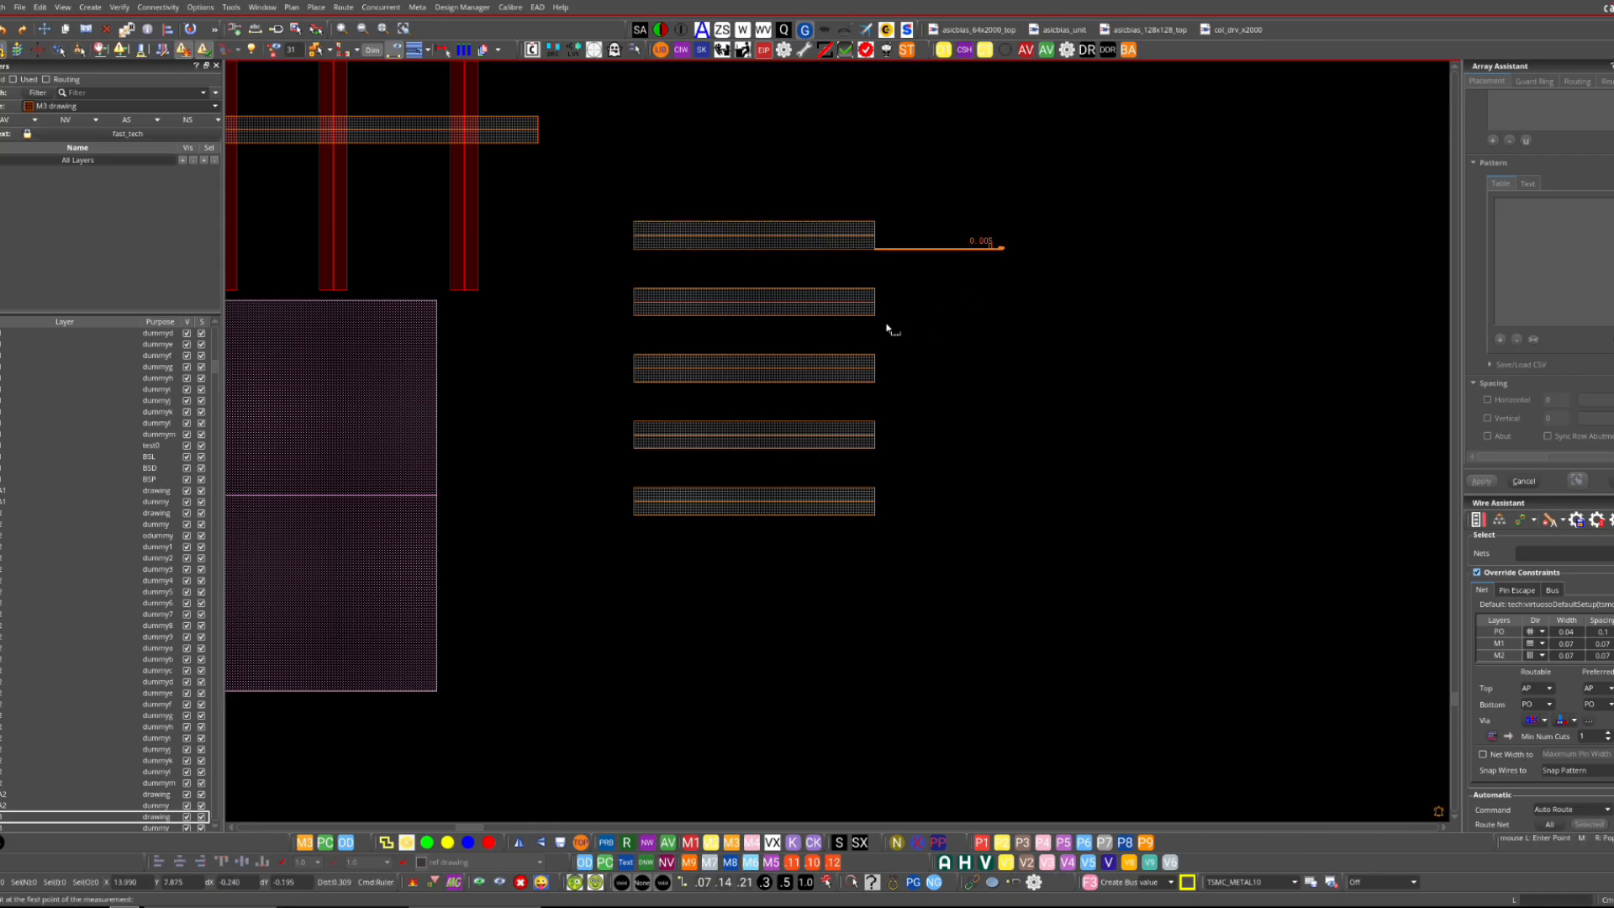
left_click(859, 318)
left_click(994, 314)
left_click(857, 381)
left_click(1056, 379)
key("Escape")
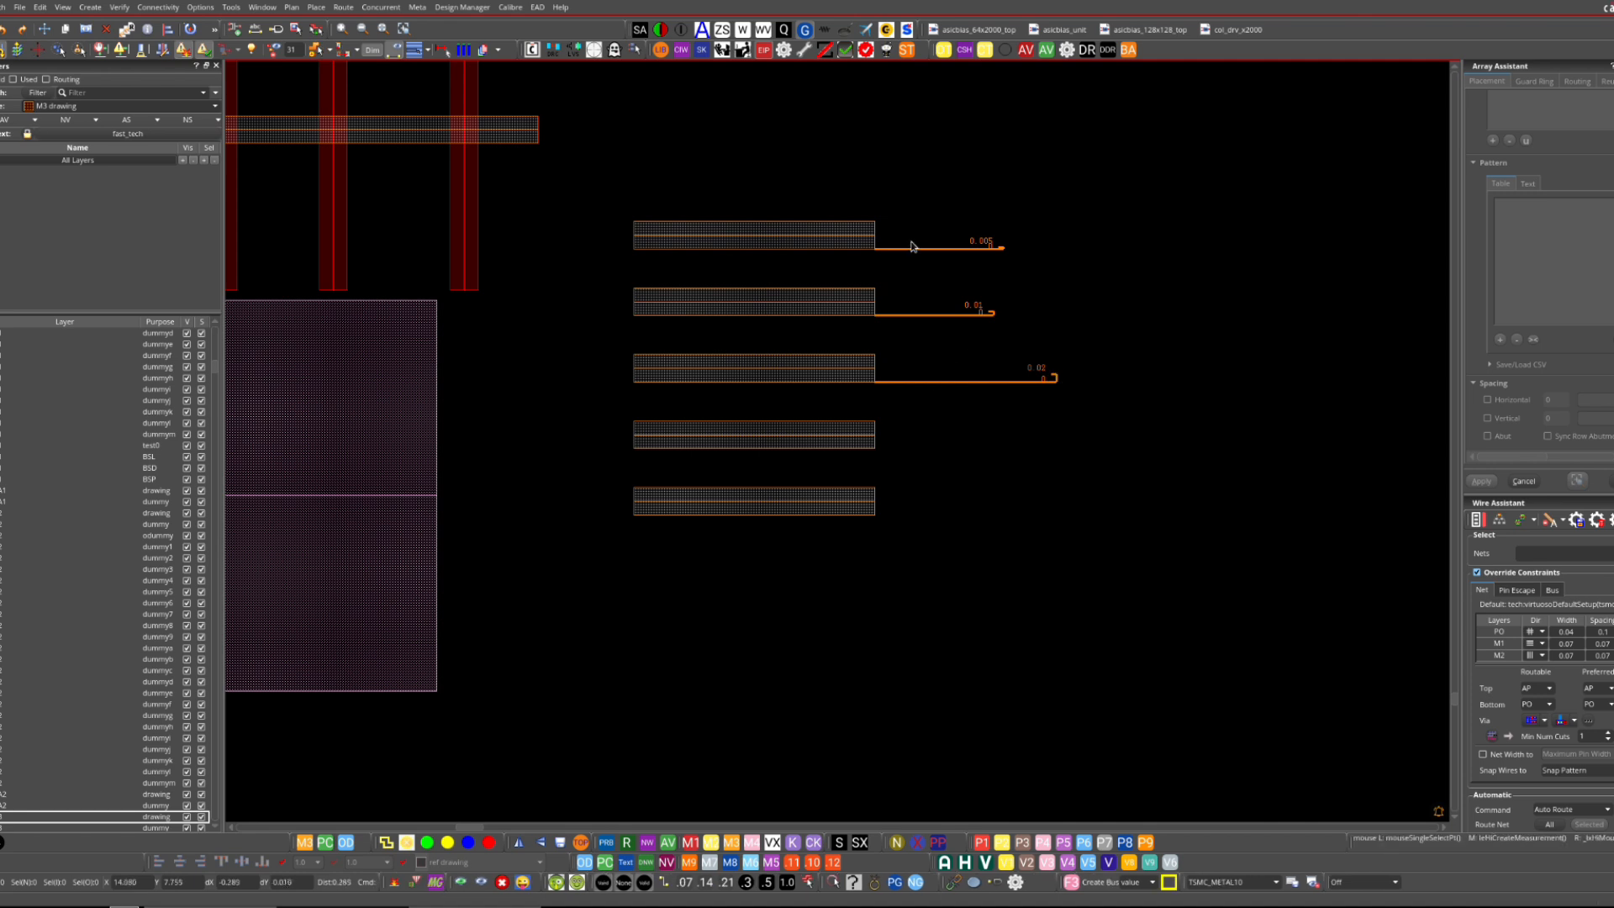
- Delete the five bus wires and draw a new horizontal five-bit M3 bus with 0.12 spacing in their place
left_click_drag(918, 182, 566, 565)
key("Delete")
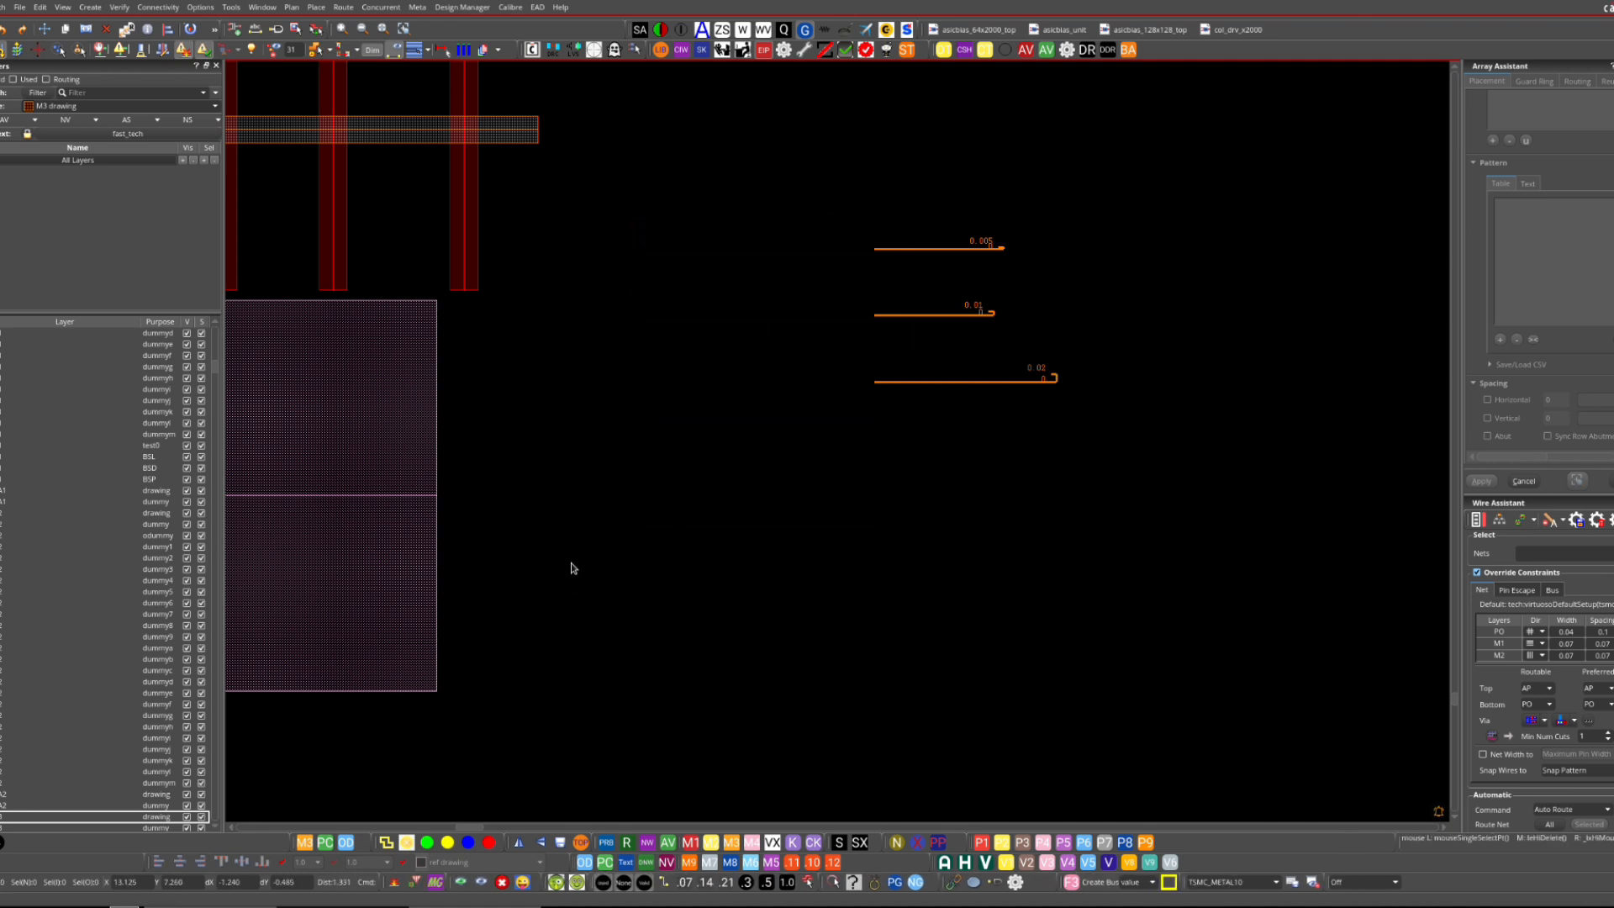
left_click(809, 882)
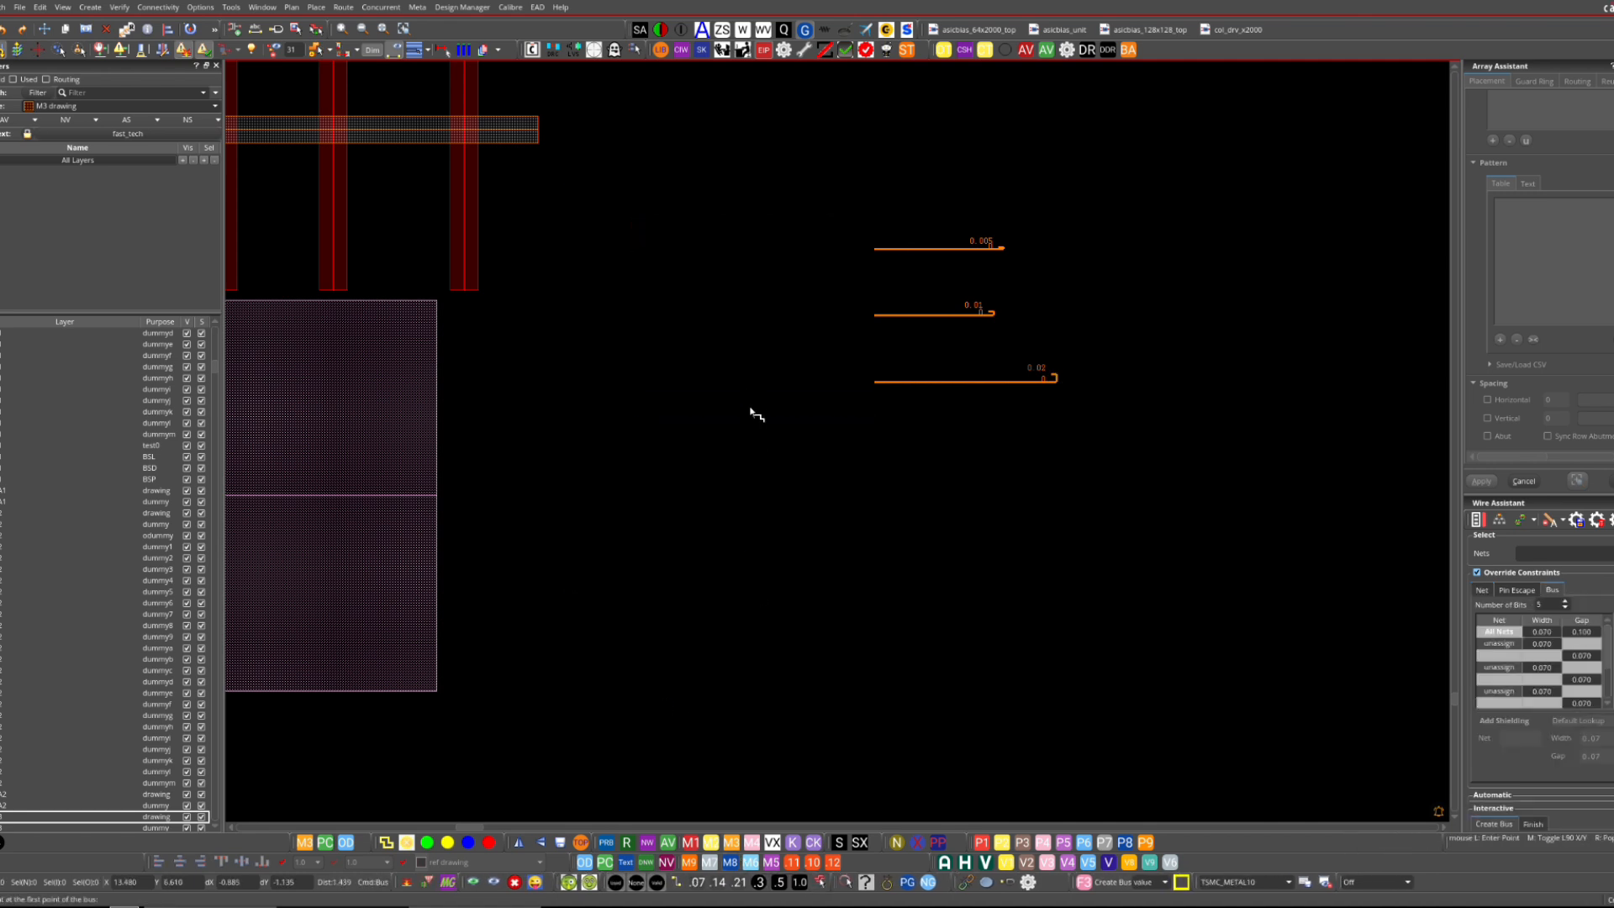
left_click(645, 334)
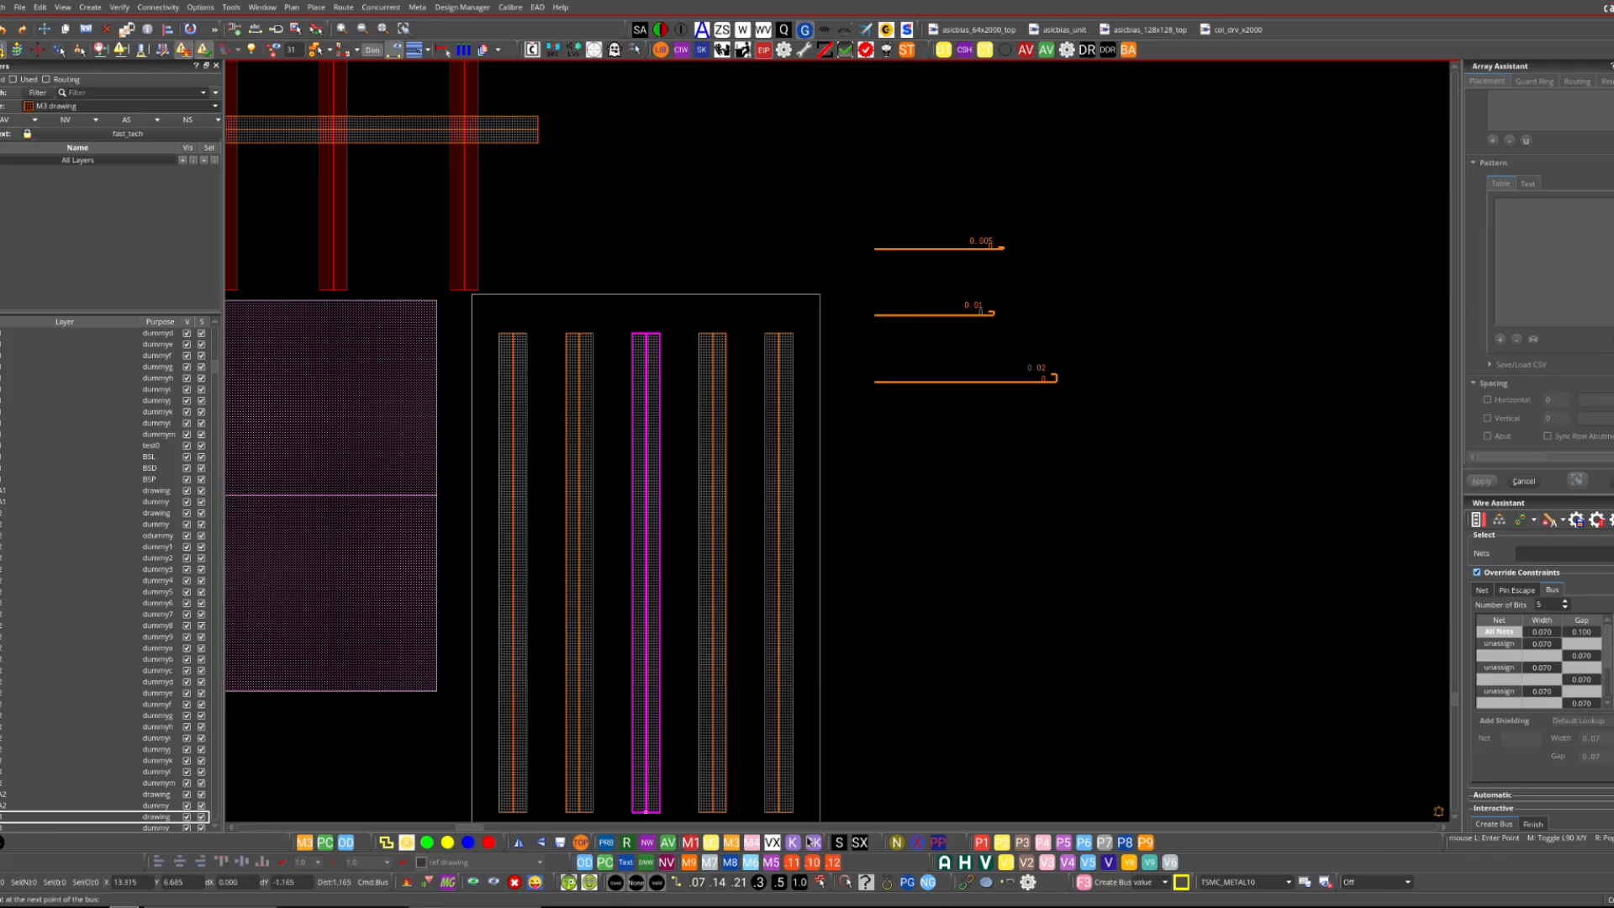
left_click(831, 863)
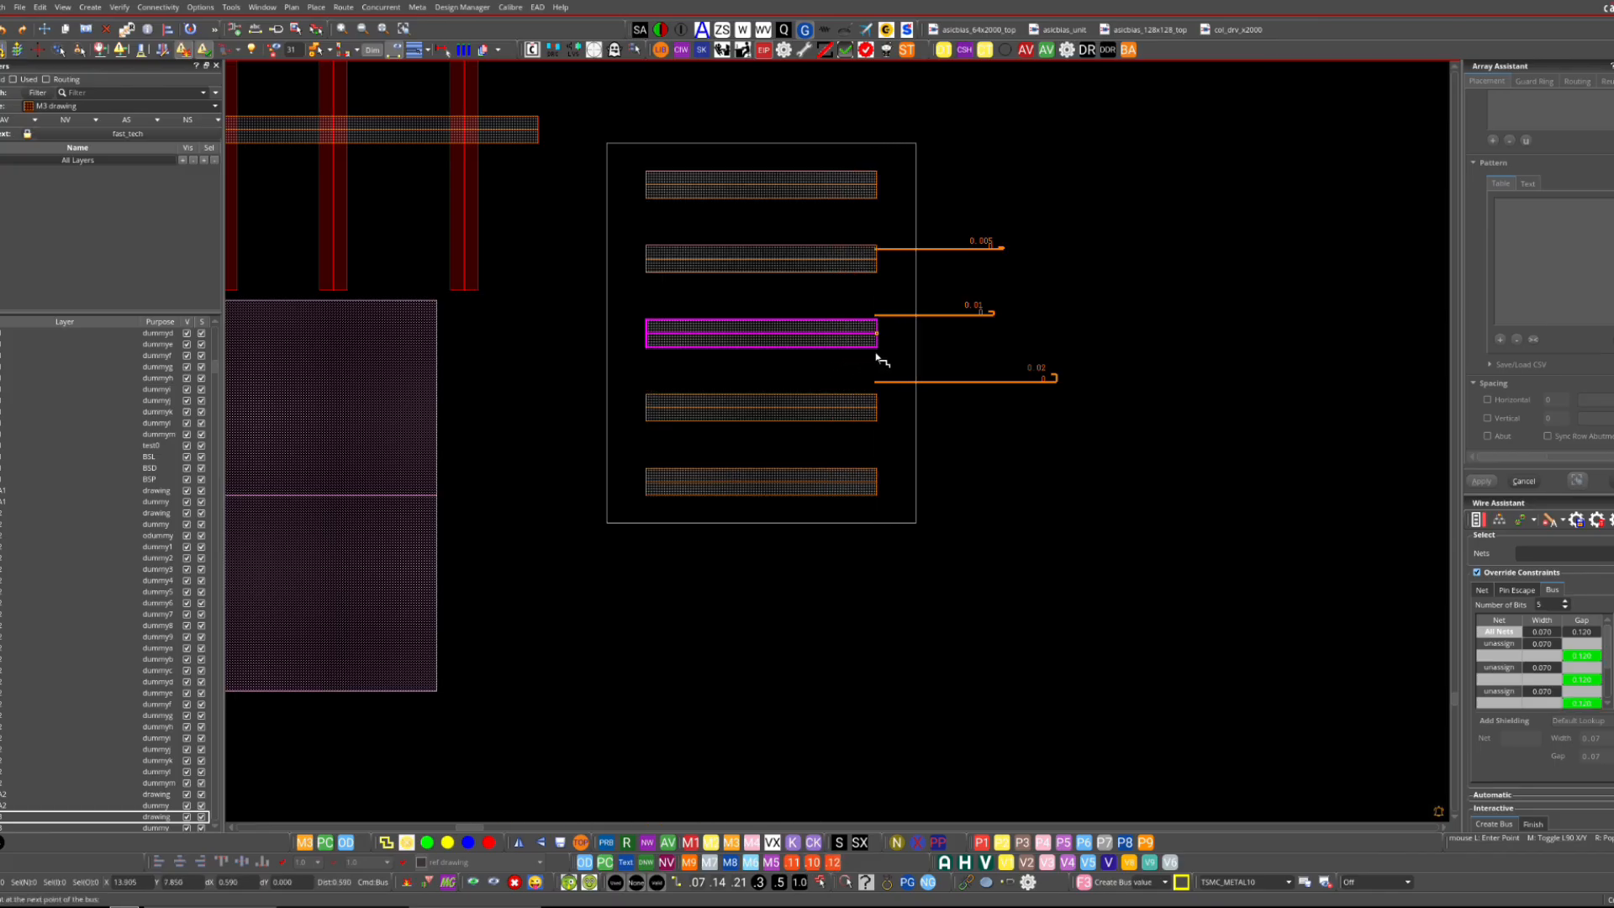
key("Escape")
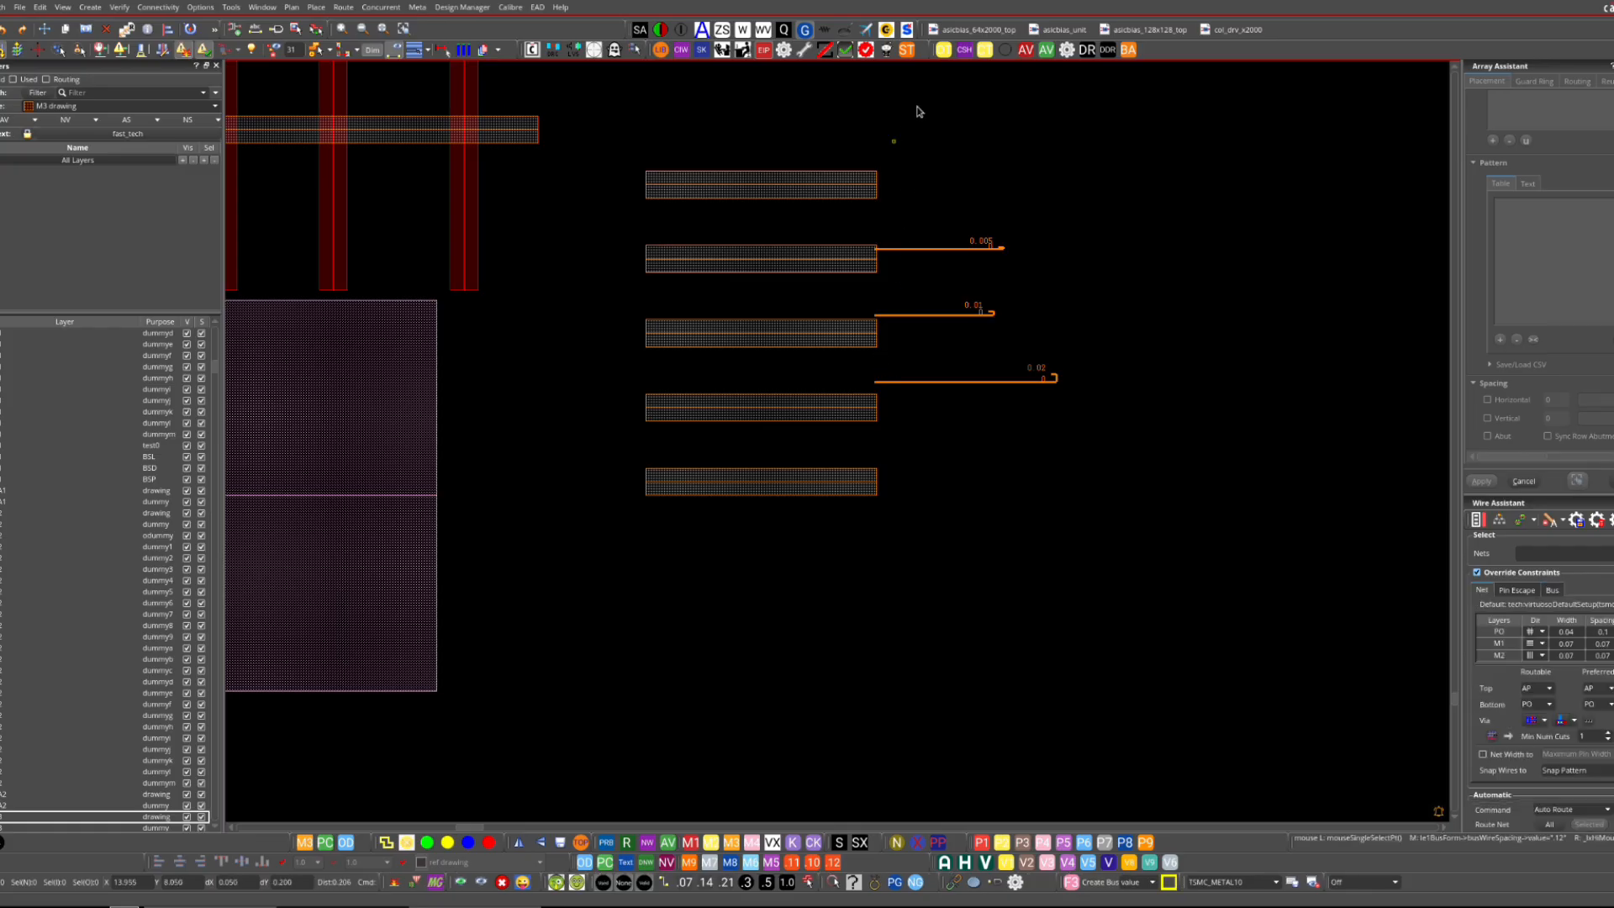
- Quick Align the new bus so the upper edge of its second wire meets the topmost ruler
left_click_drag(916, 109, 602, 598)
key("a")
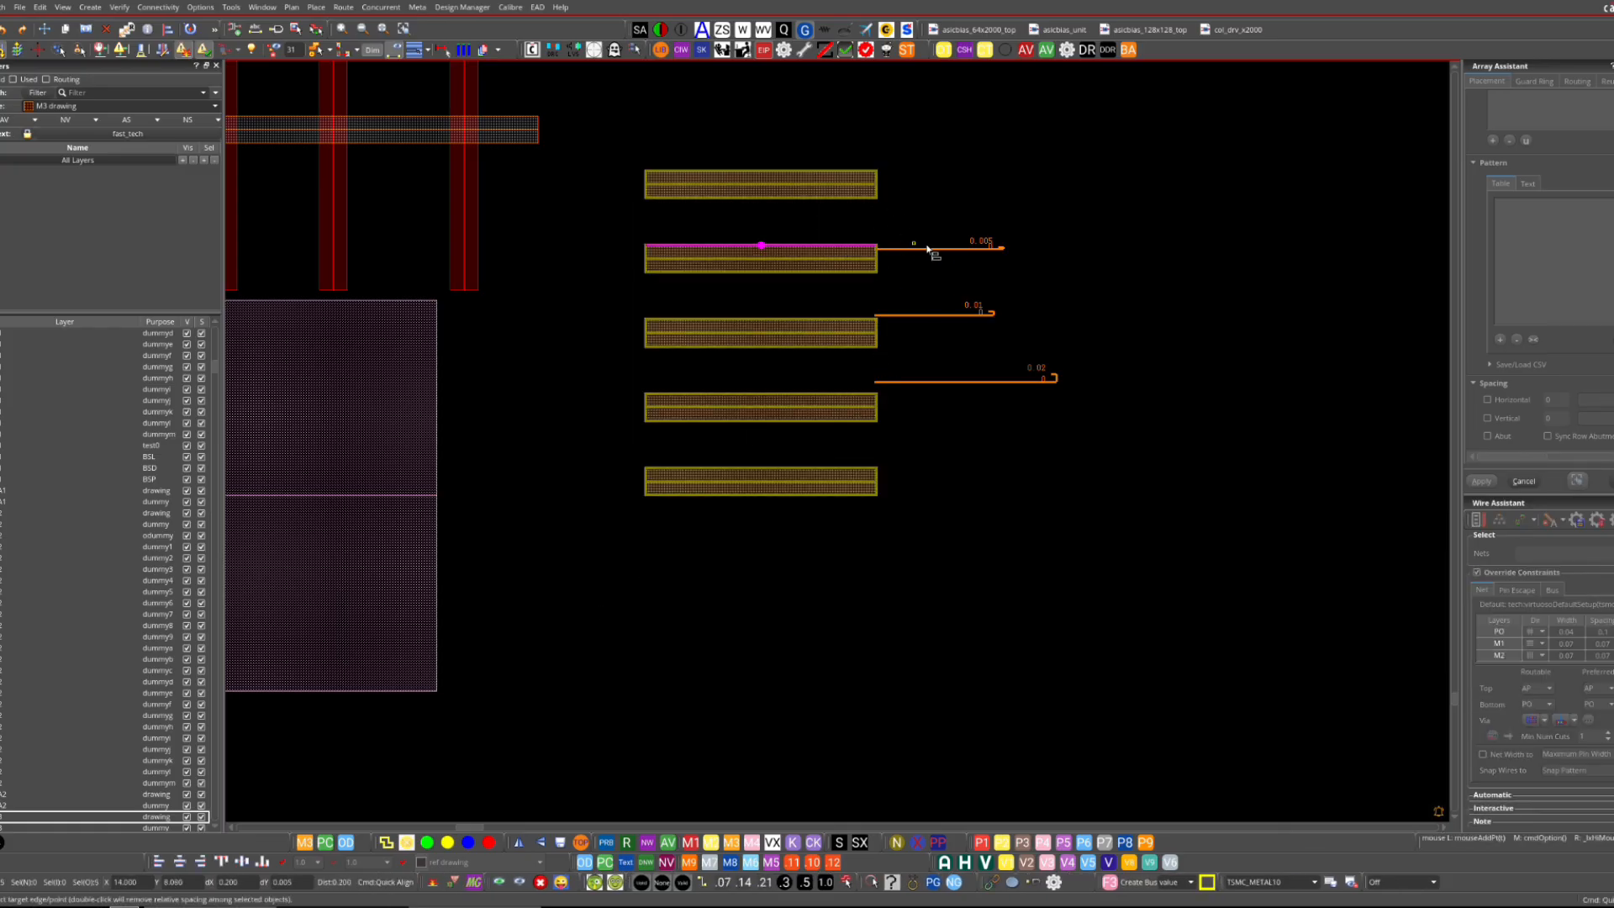
left_click(928, 249)
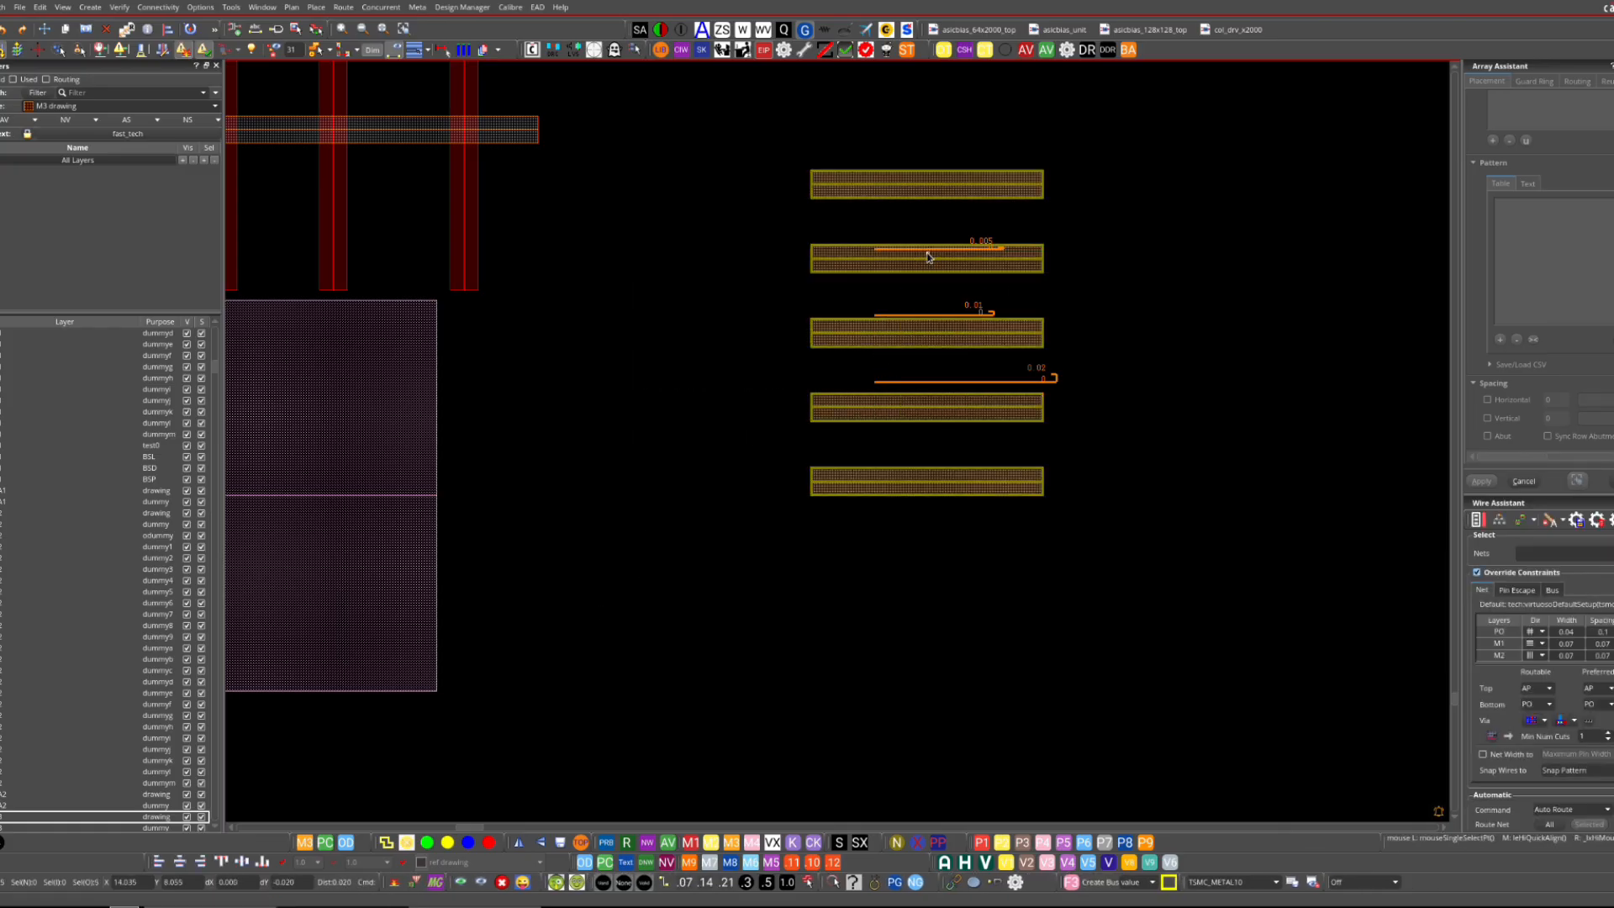
key("u")
scroll(905, 230, "up", 3)
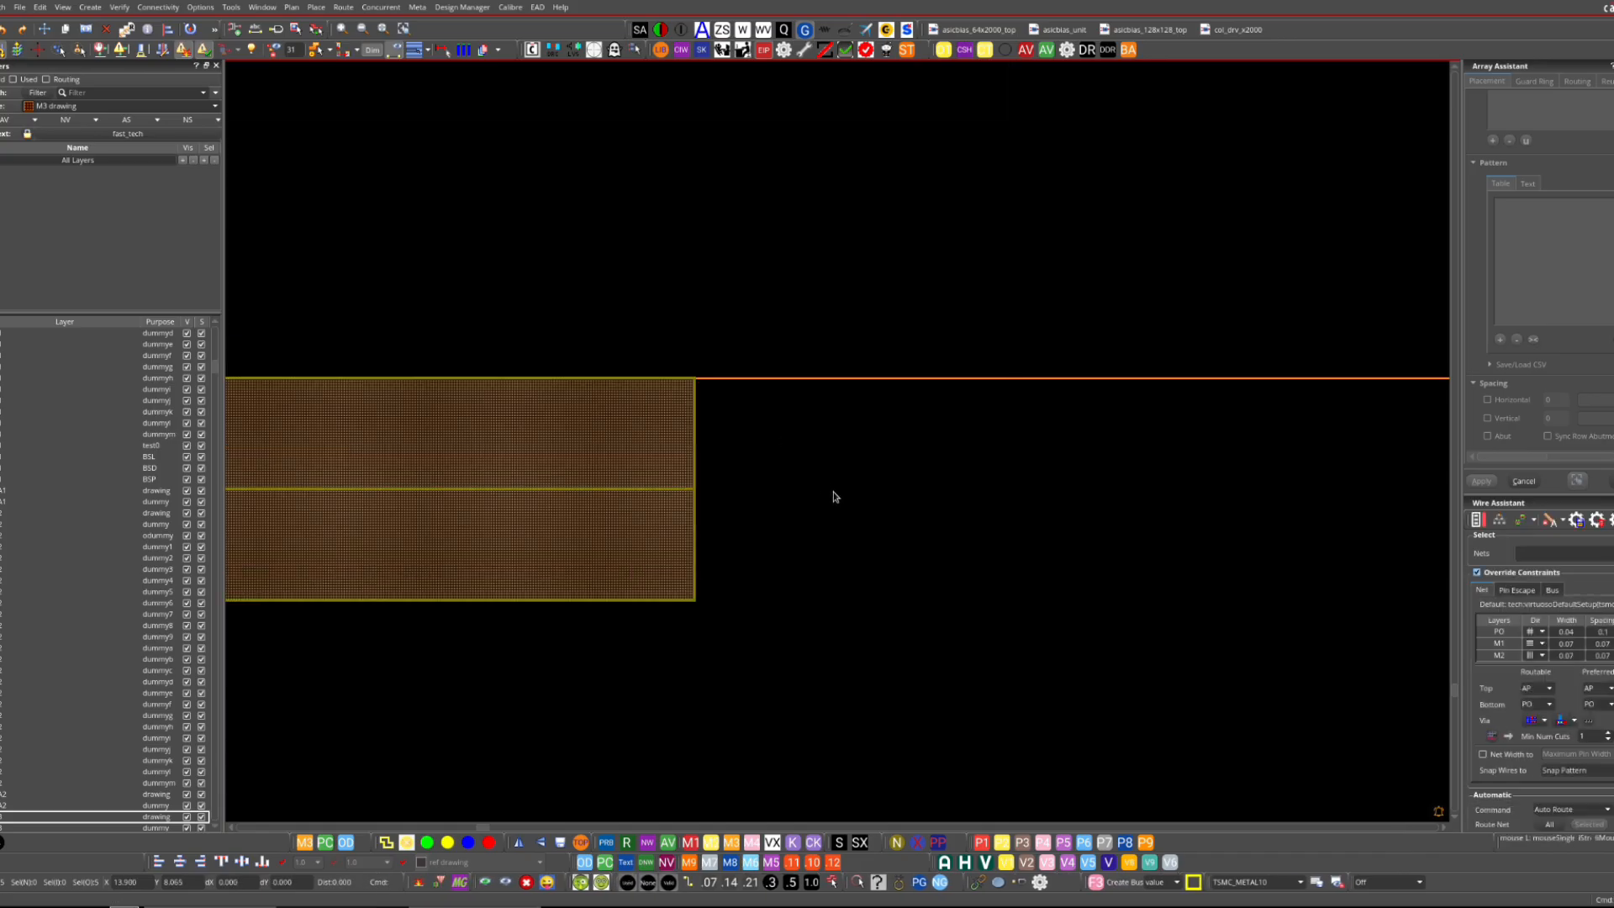
scroll(840, 496, "down", 3)
right_click_drag(941, 378, 634, 684)
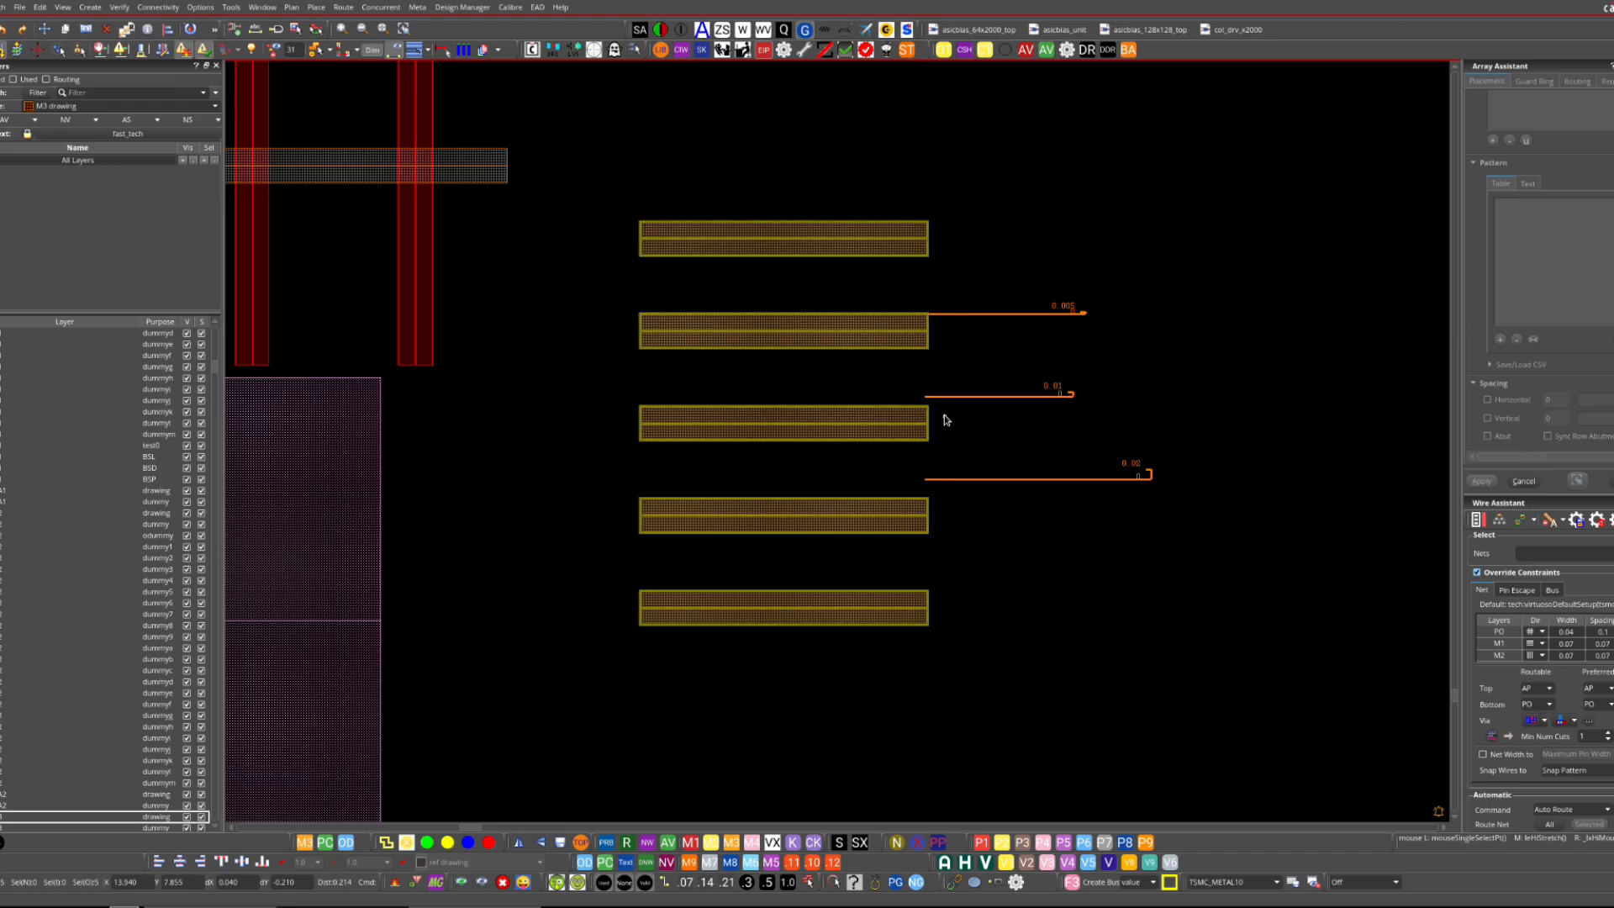
- Delete the aligned M3 bus wires and the three rulers
left_click_drag(966, 169, 602, 664)
key("Delete")
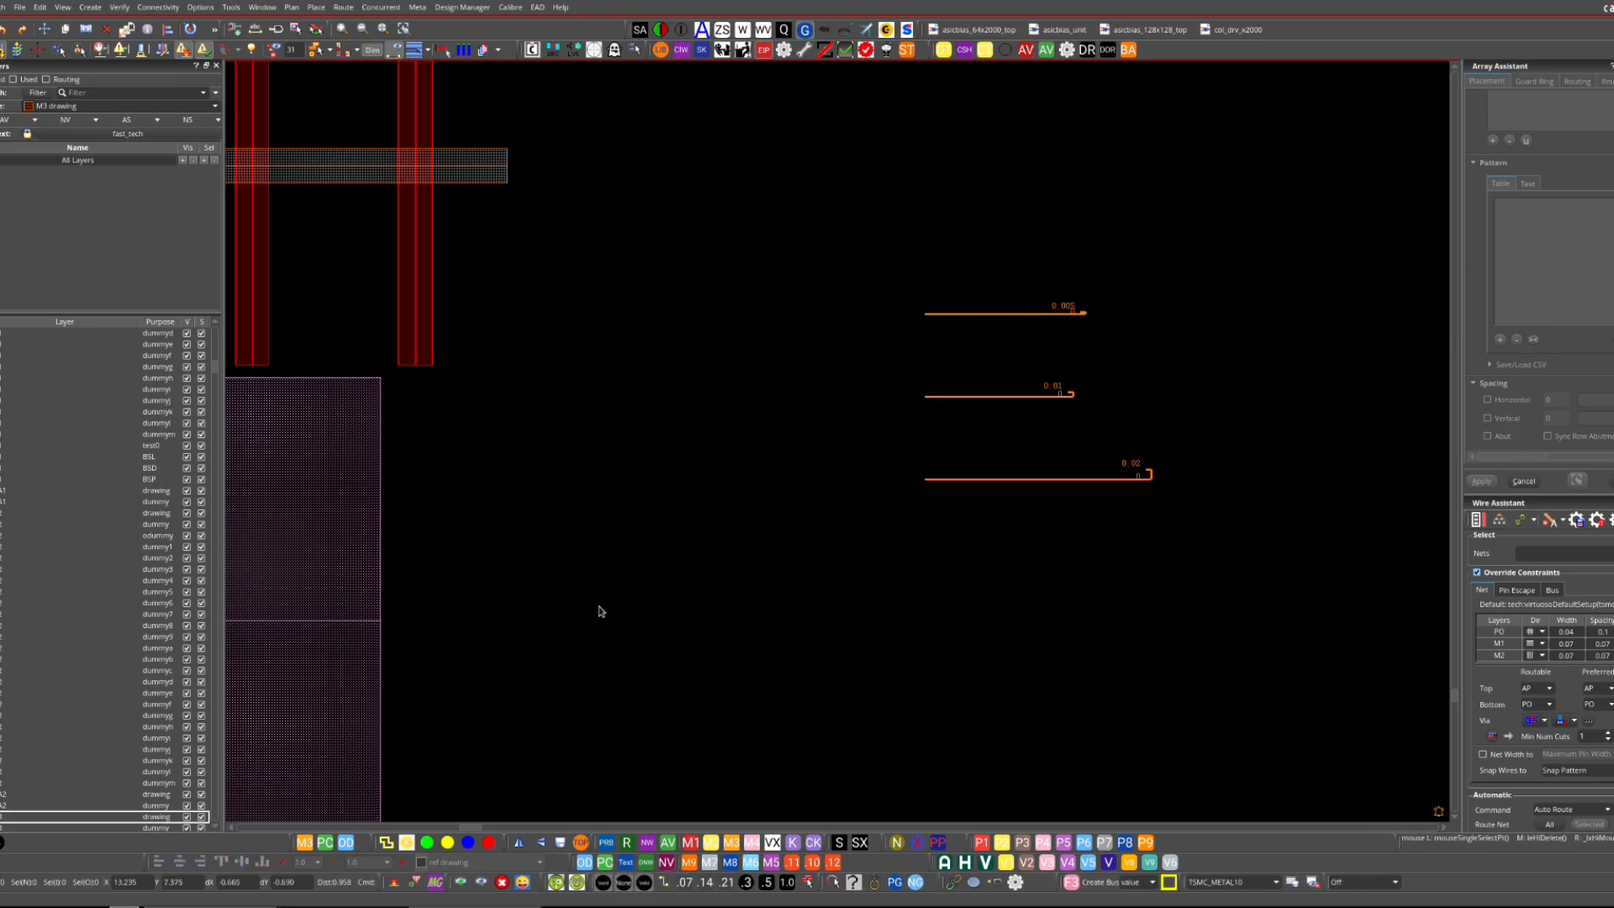
left_click_drag(1227, 252, 958, 491)
key("Delete")
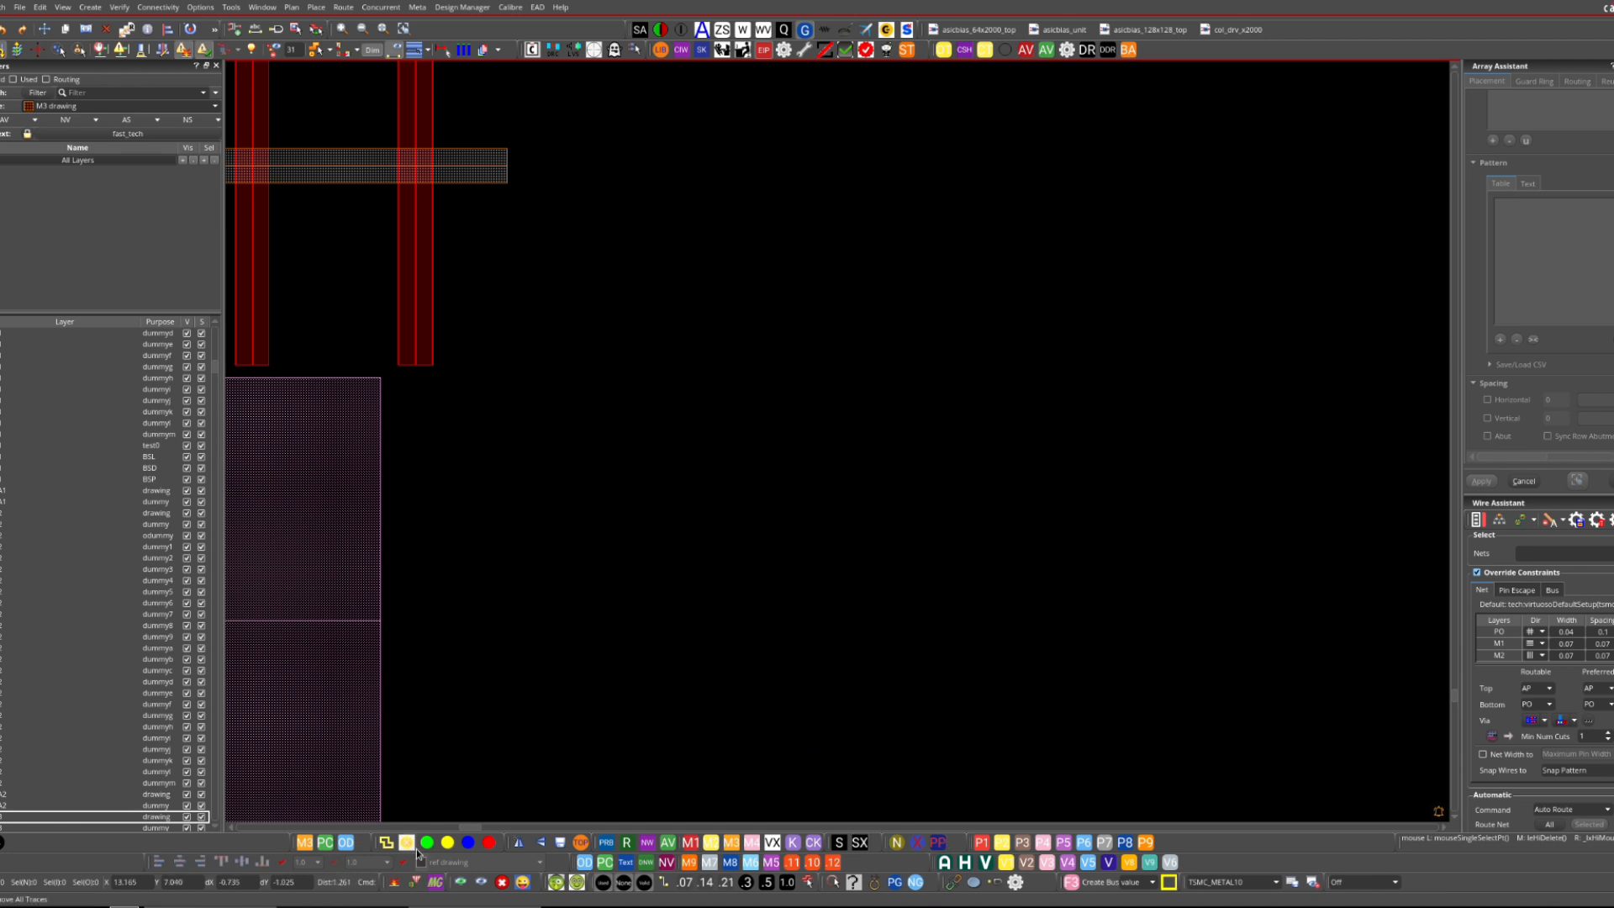
- View the connectivity properties of the rightmost vertical M1 wire and close them without changes
left_click(429, 281)
key("q")
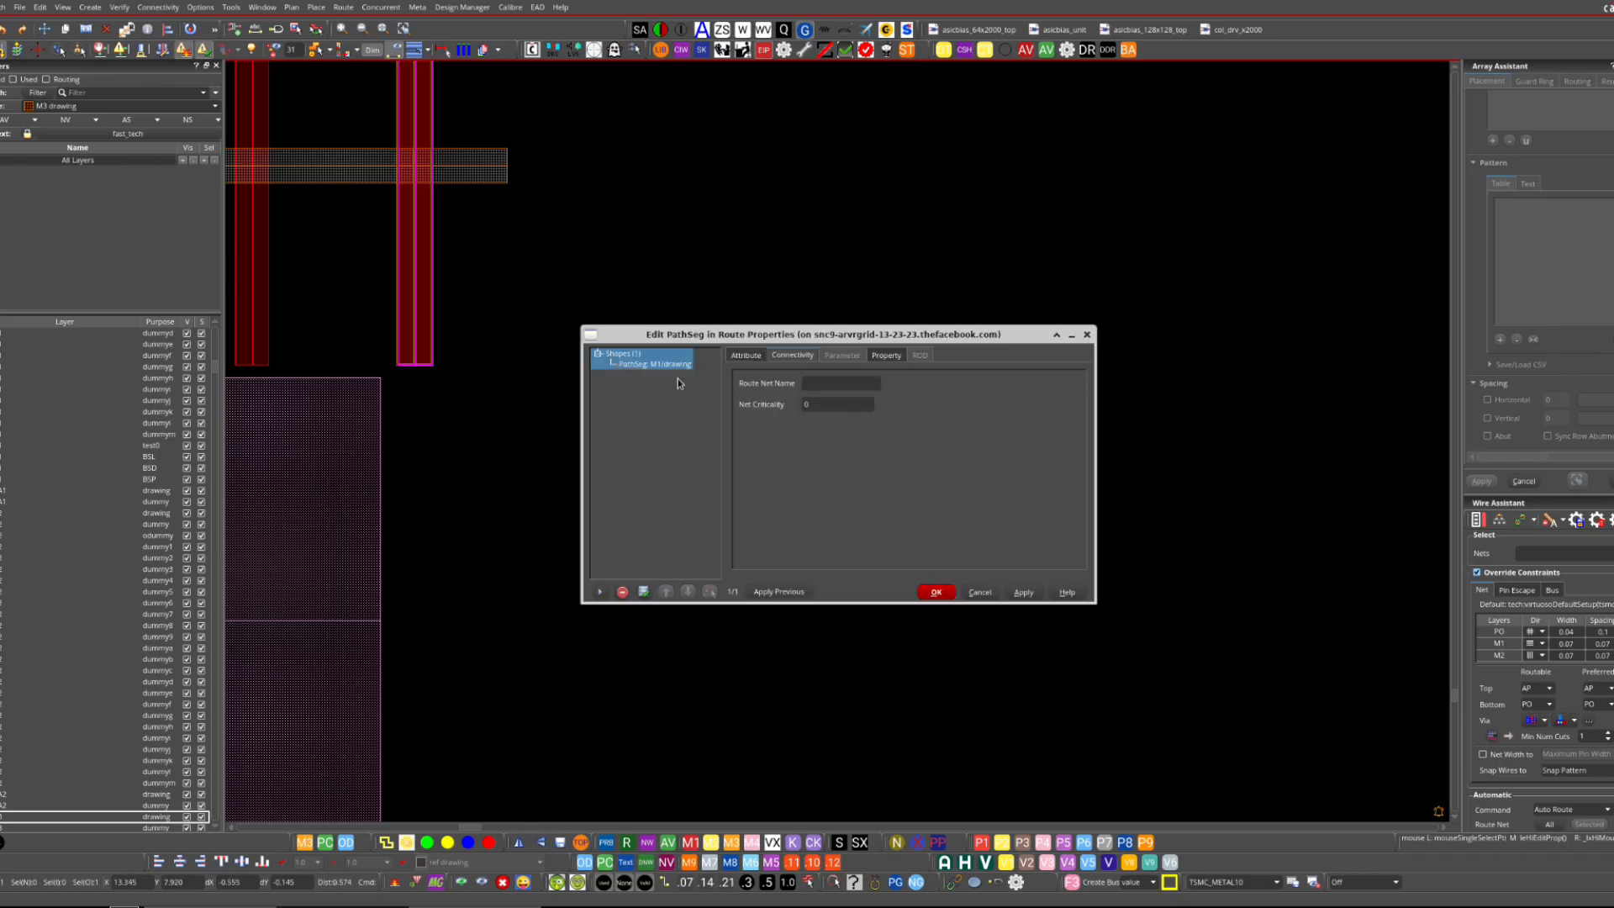
left_click(981, 591)
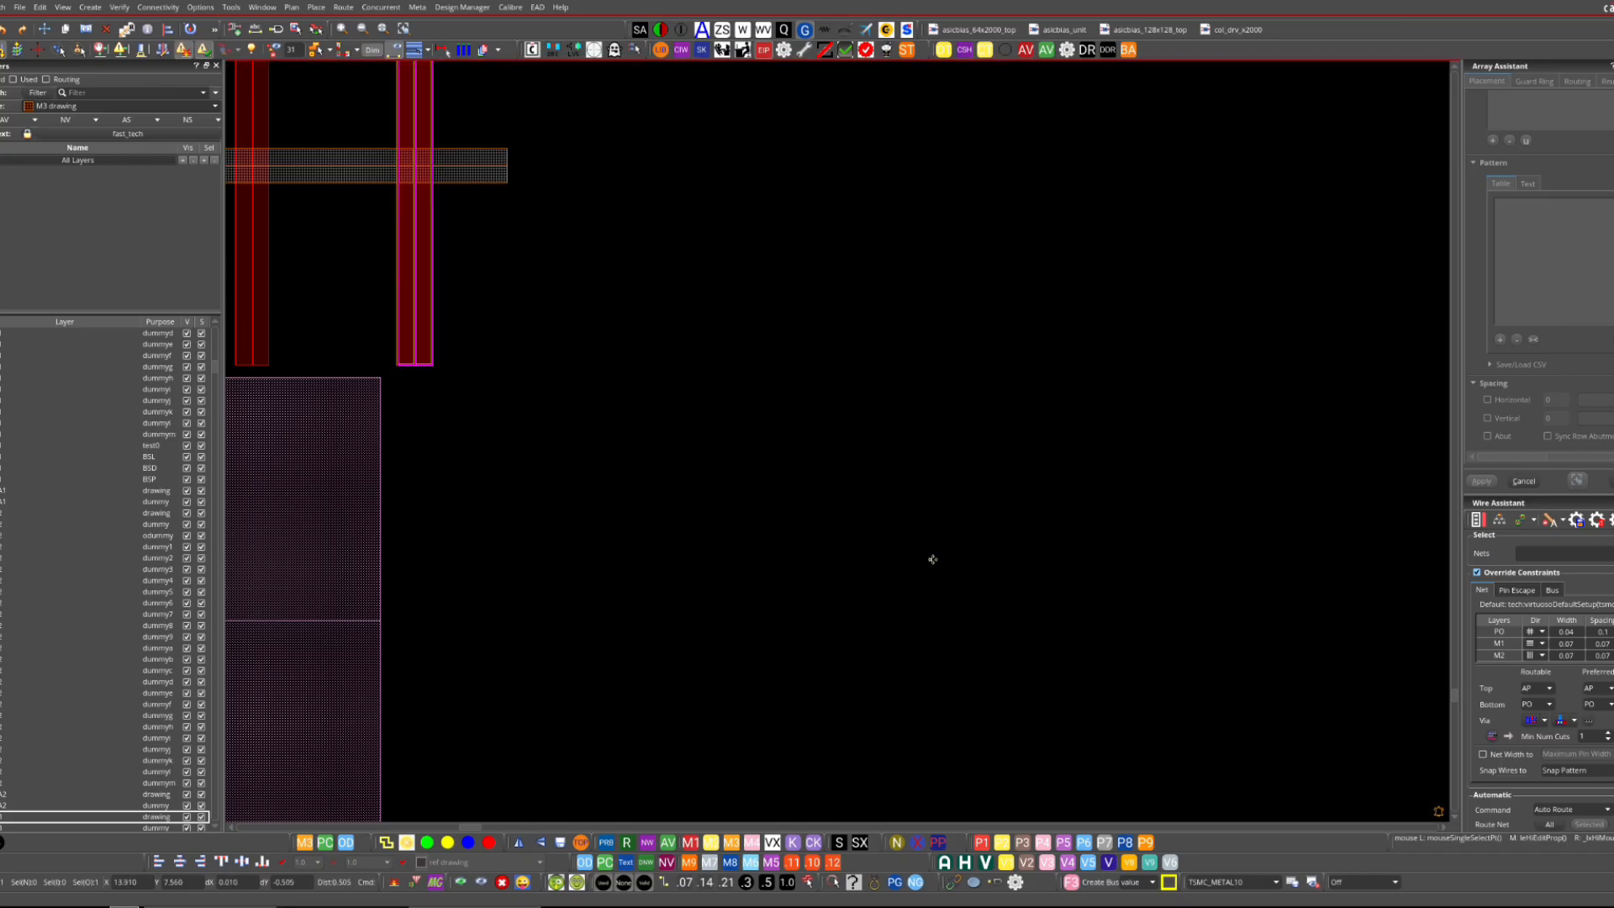
- Examine the Net Tracer commands available for tracing the nets at the five-wire bus's upper bend
key("f")
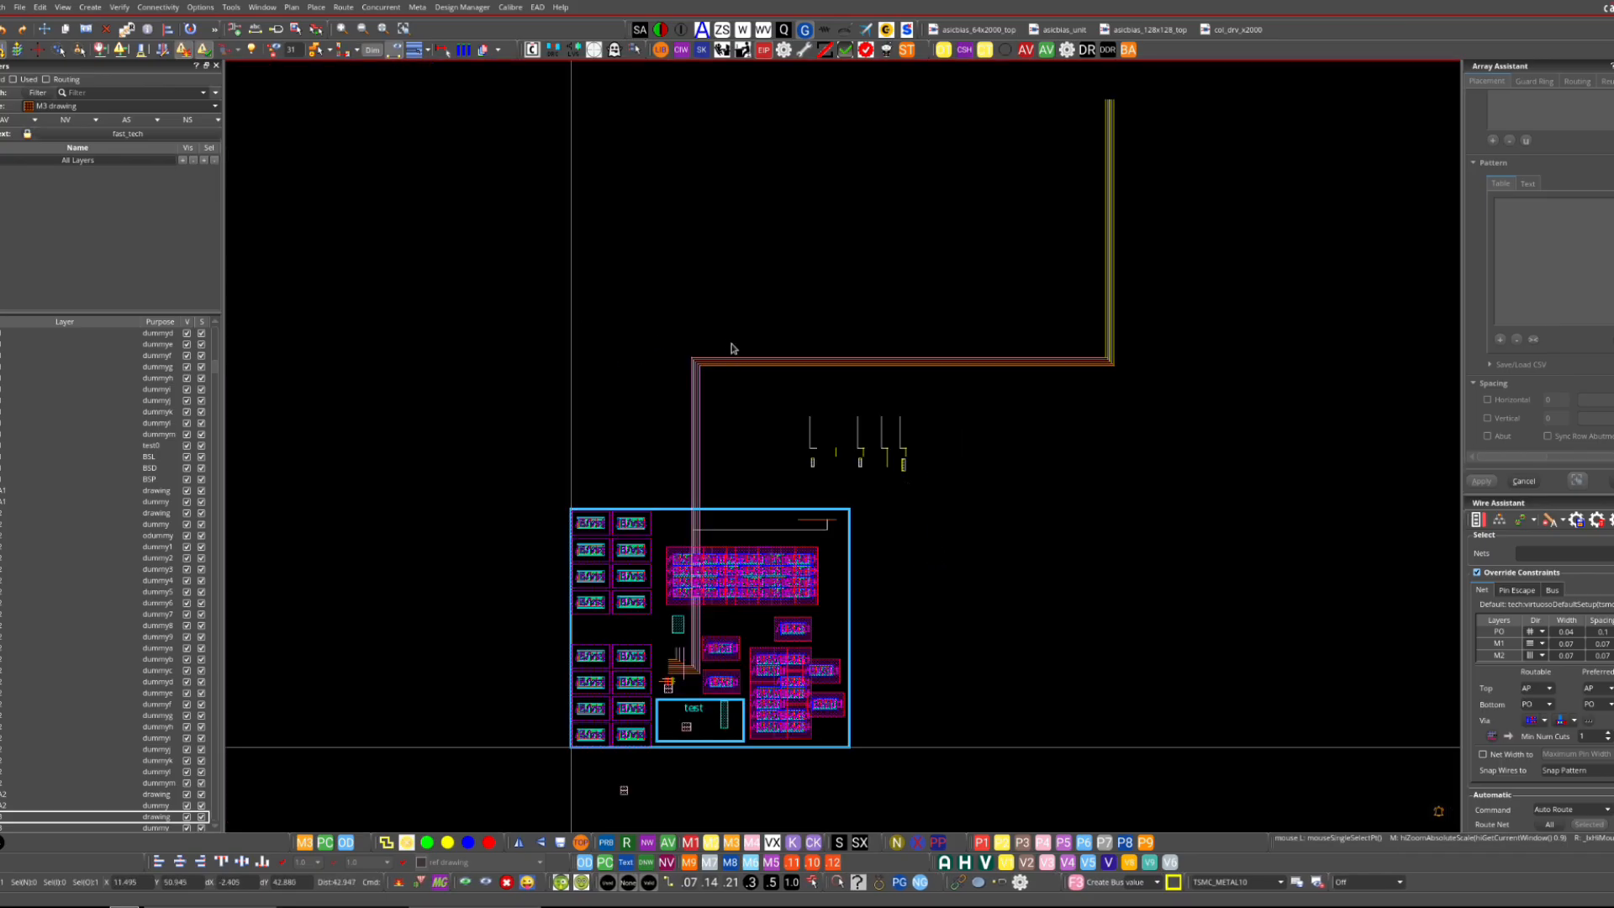
right_click_drag(731, 346, 685, 411)
left_click(821, 227)
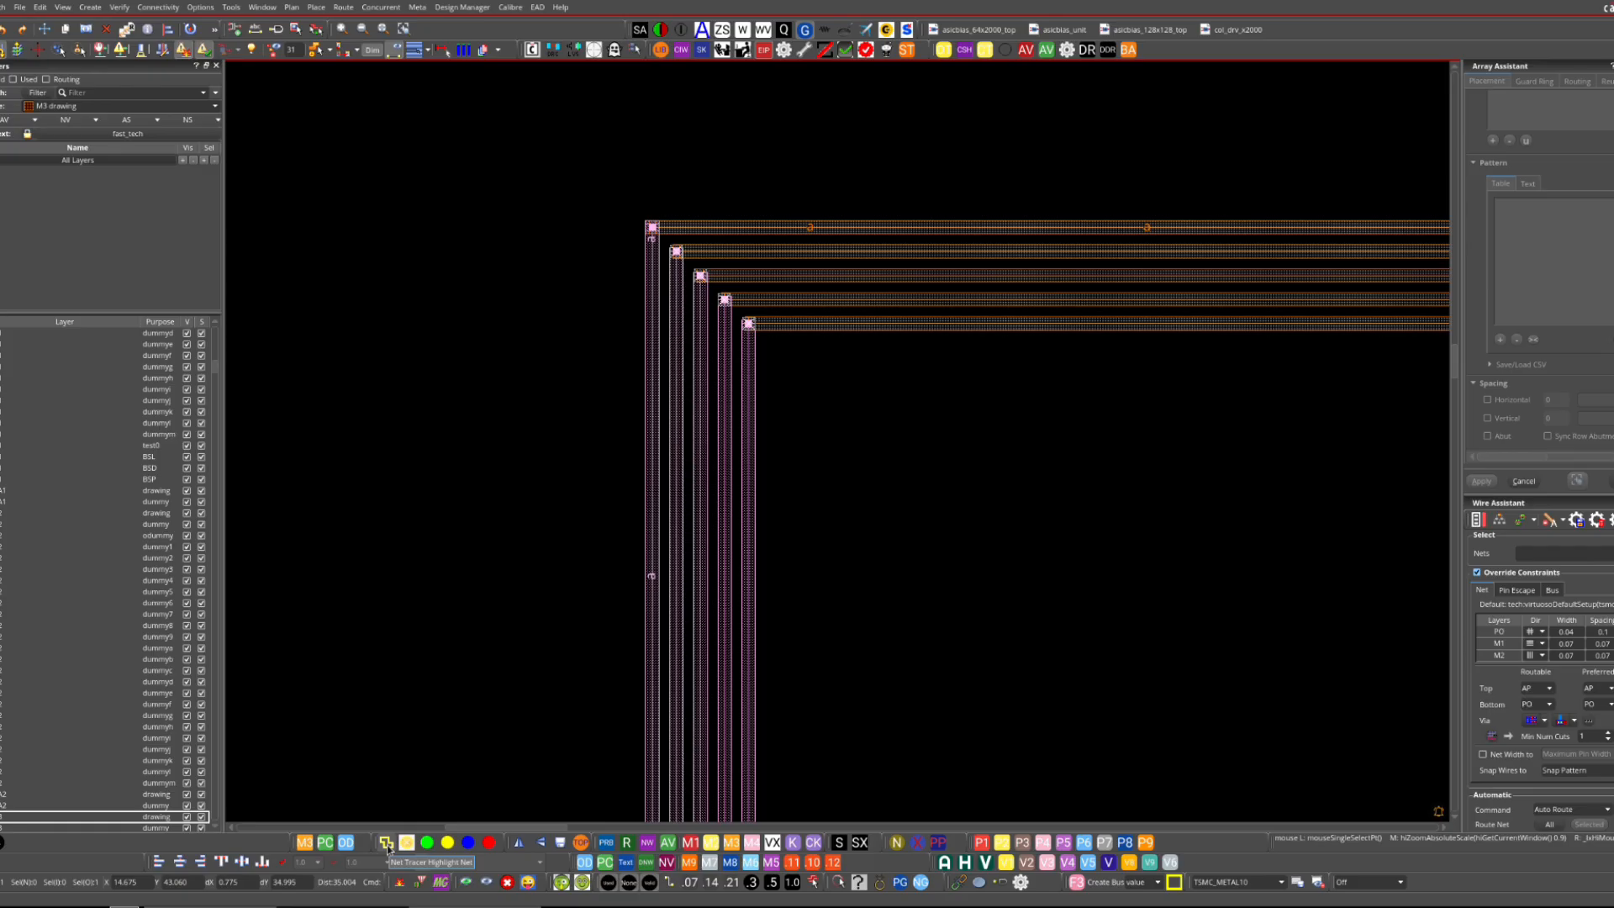
left_click(161, 8)
mouse_move(231, 7)
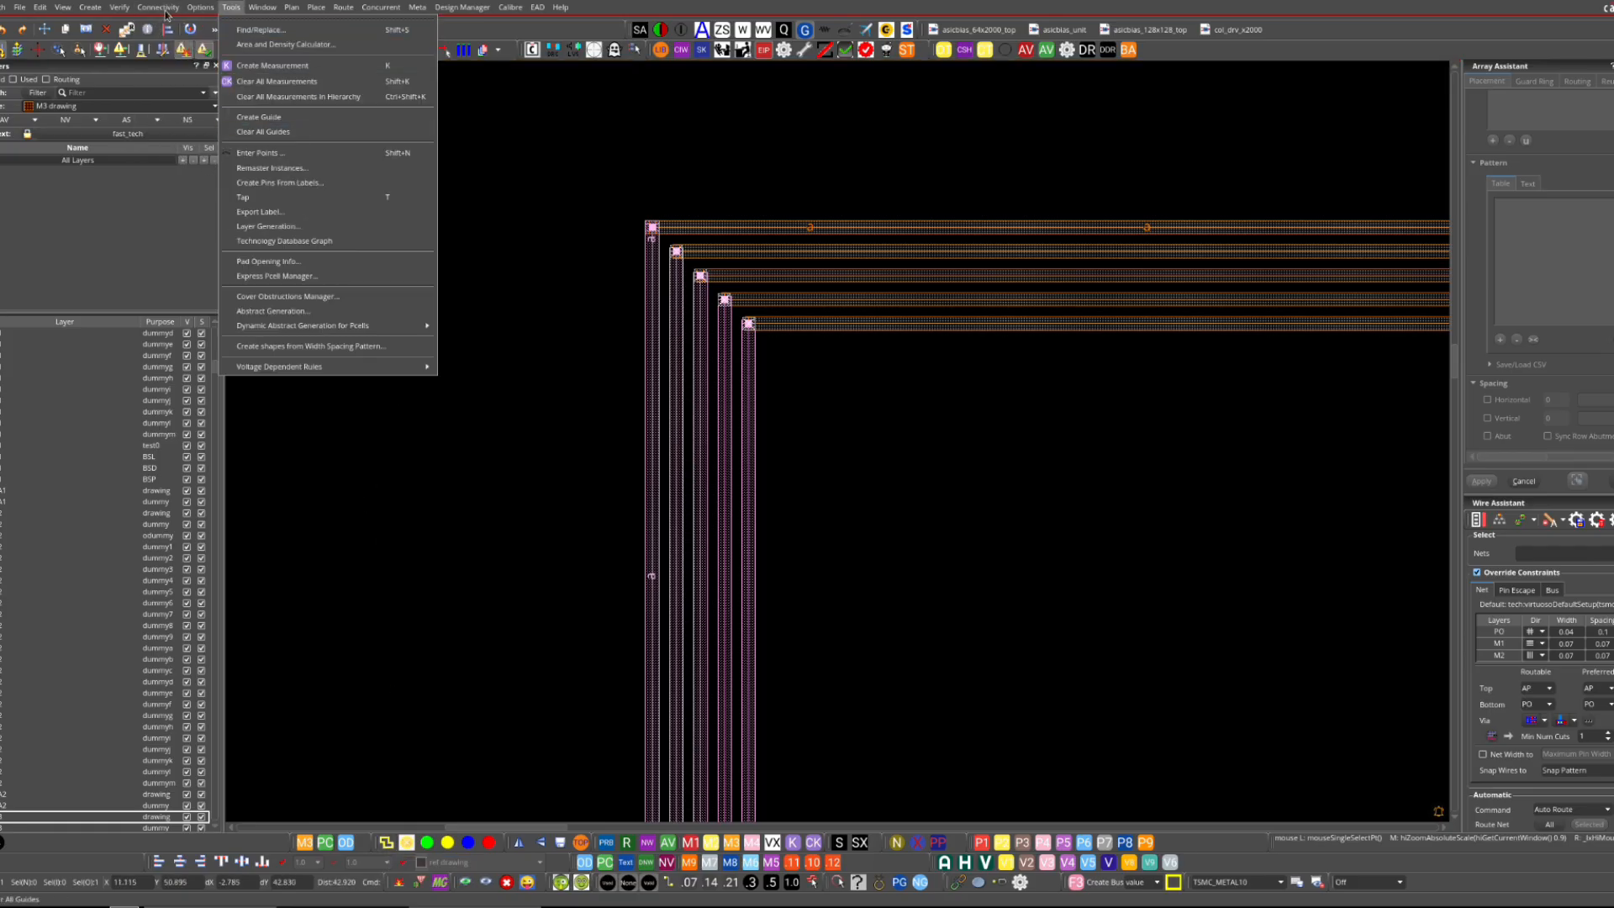
mouse_move(165, 10)
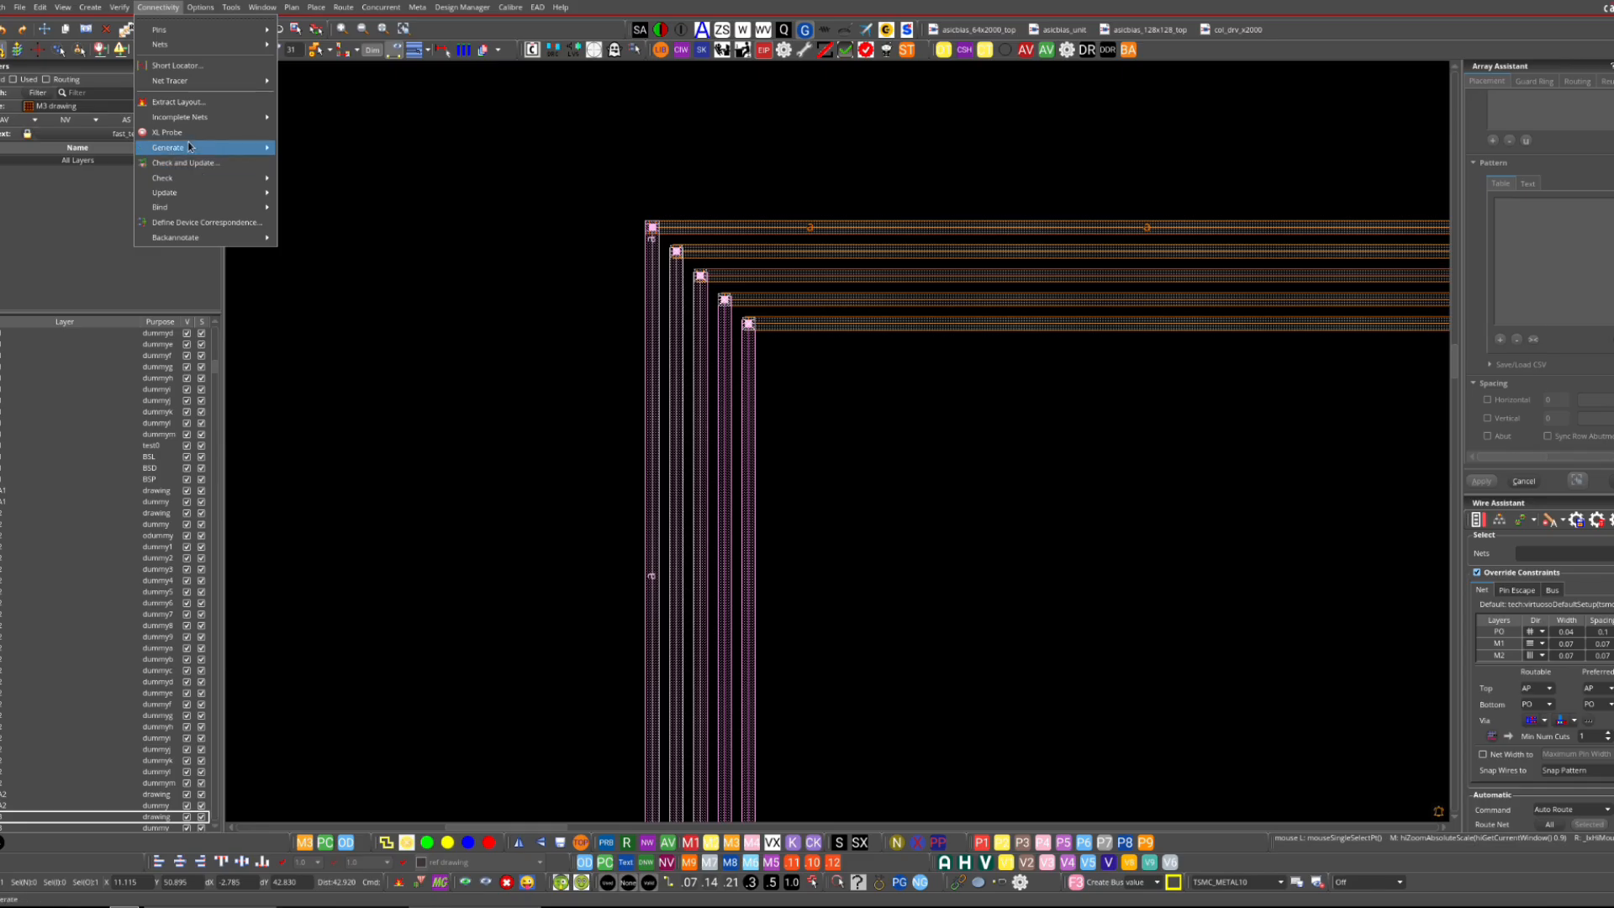
mouse_move(206, 149)
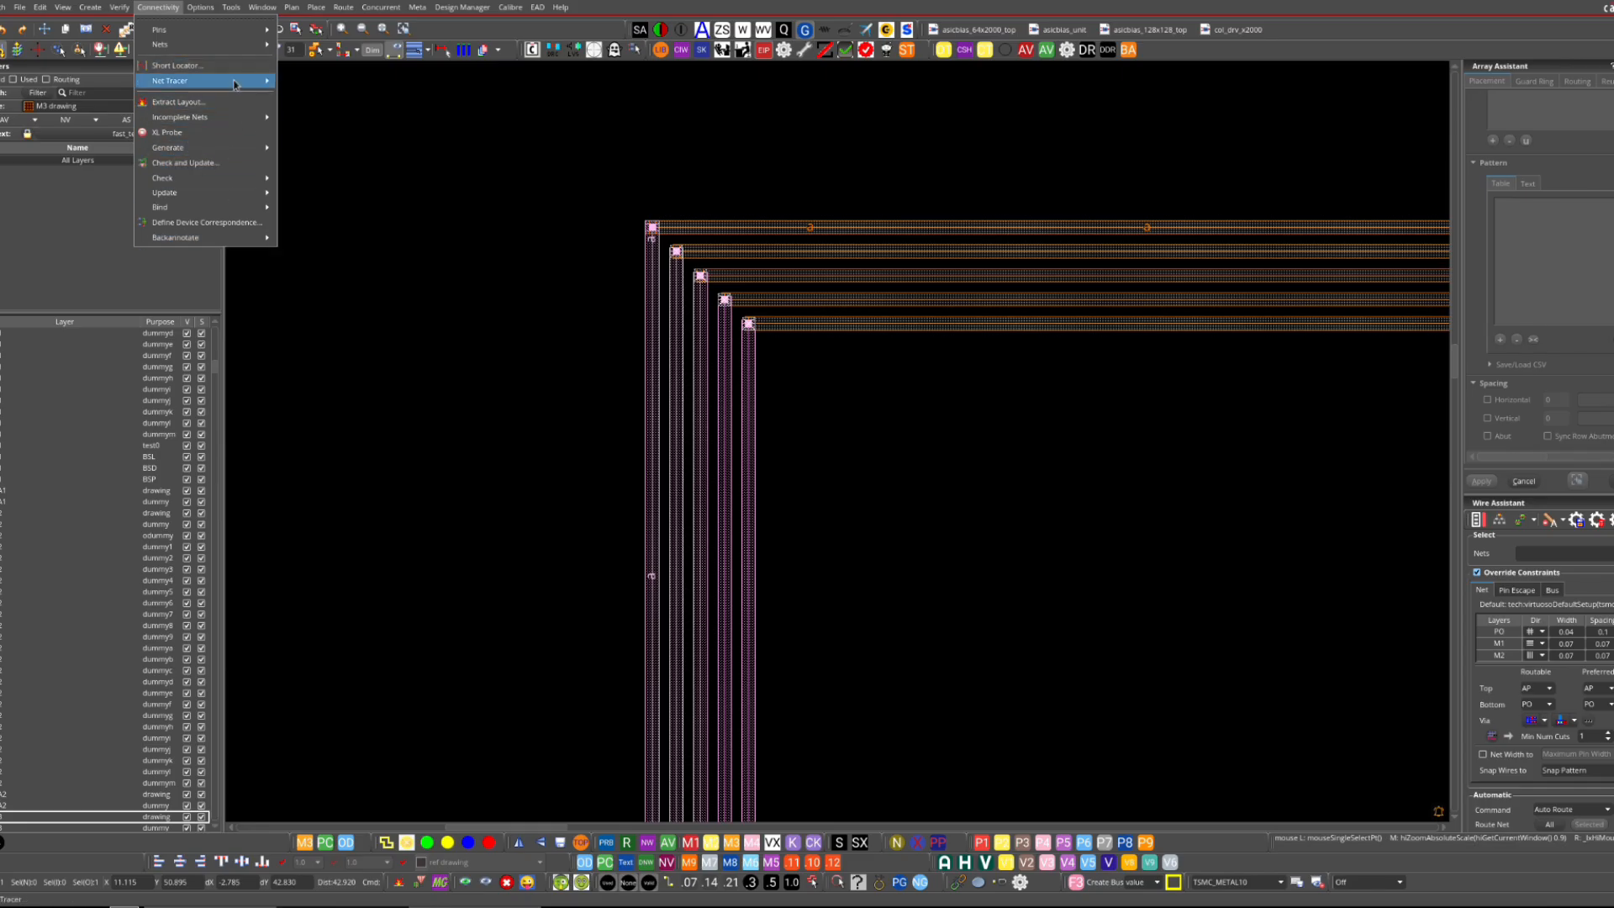
mouse_move(235, 82)
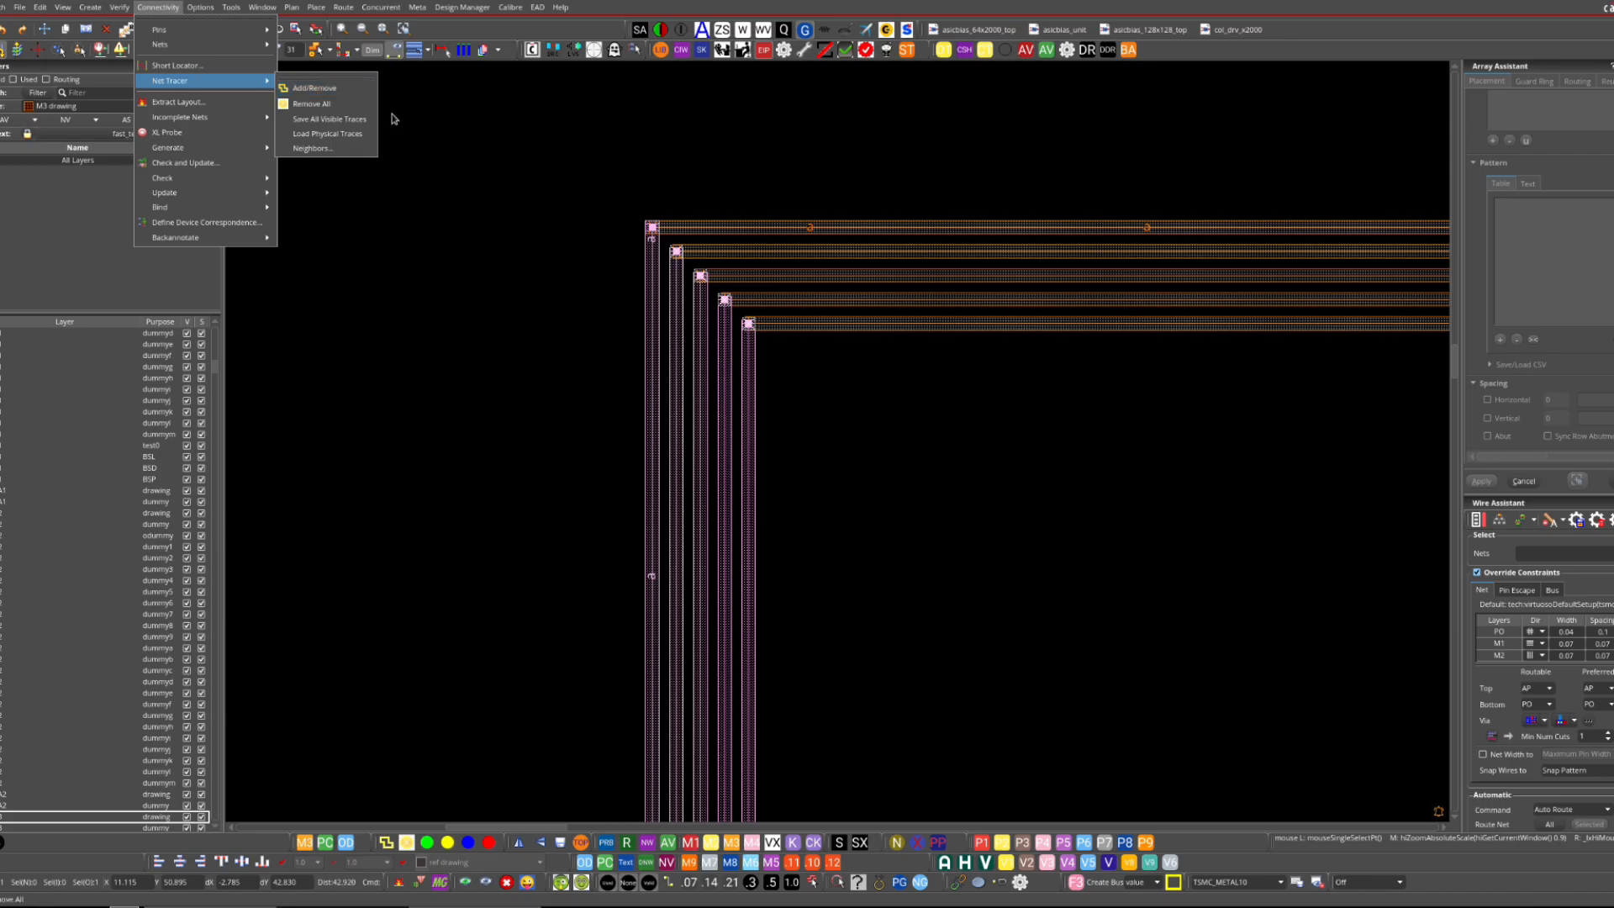
left_click(475, 381)
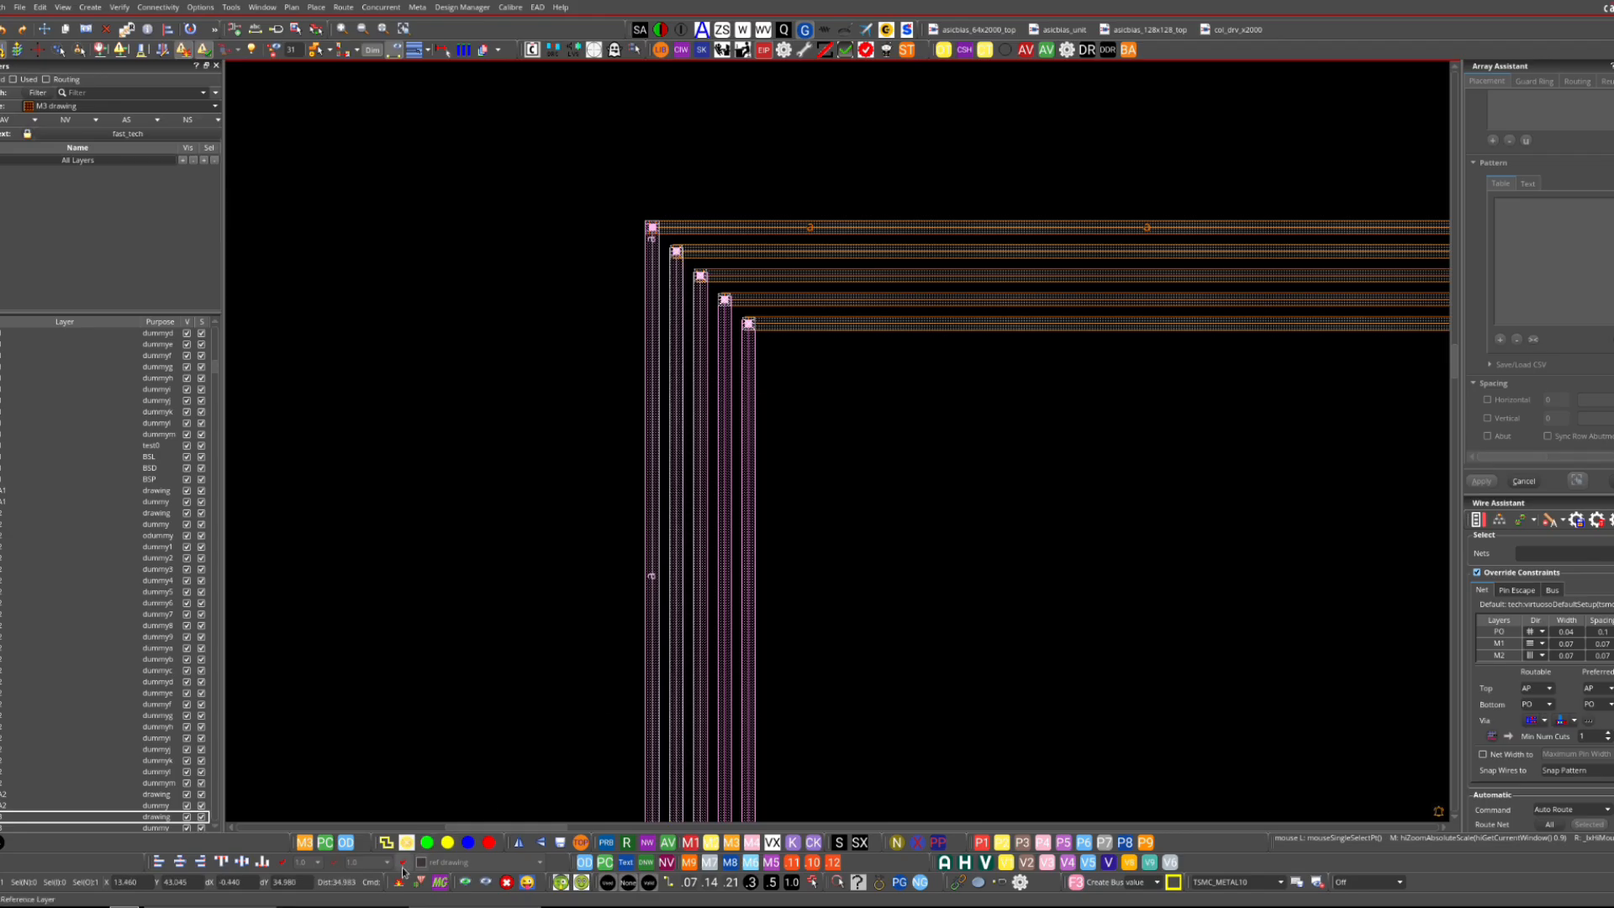
- Trace the nets of the two outermost bus wires at the bend and remove all the traces
left_click(385, 842)
left_click(671, 683)
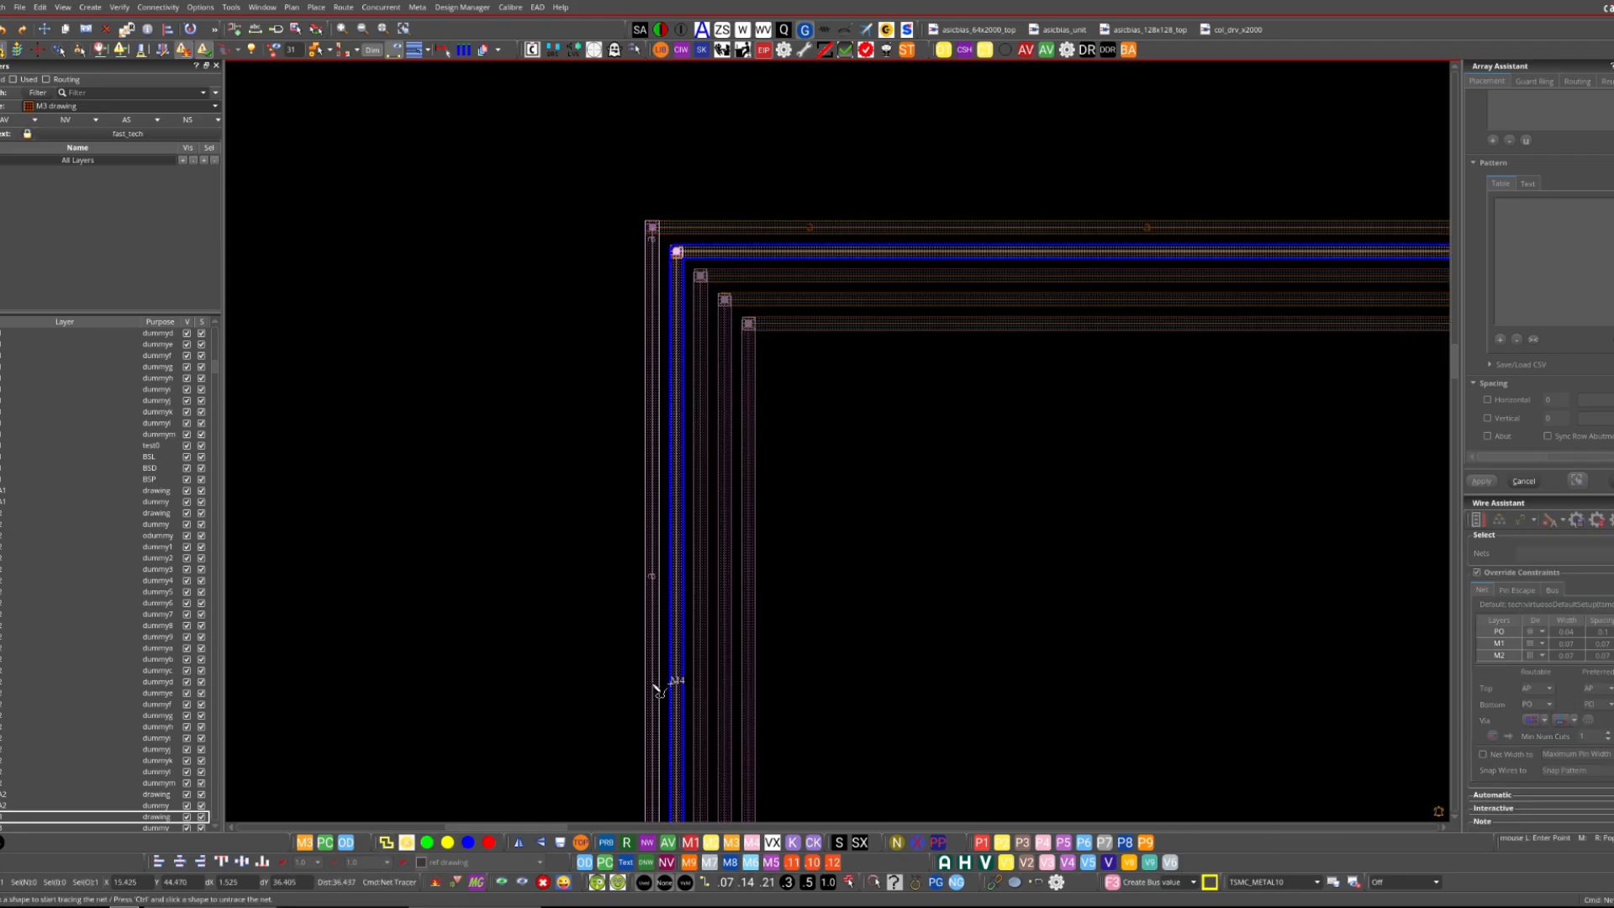
left_click(657, 767)
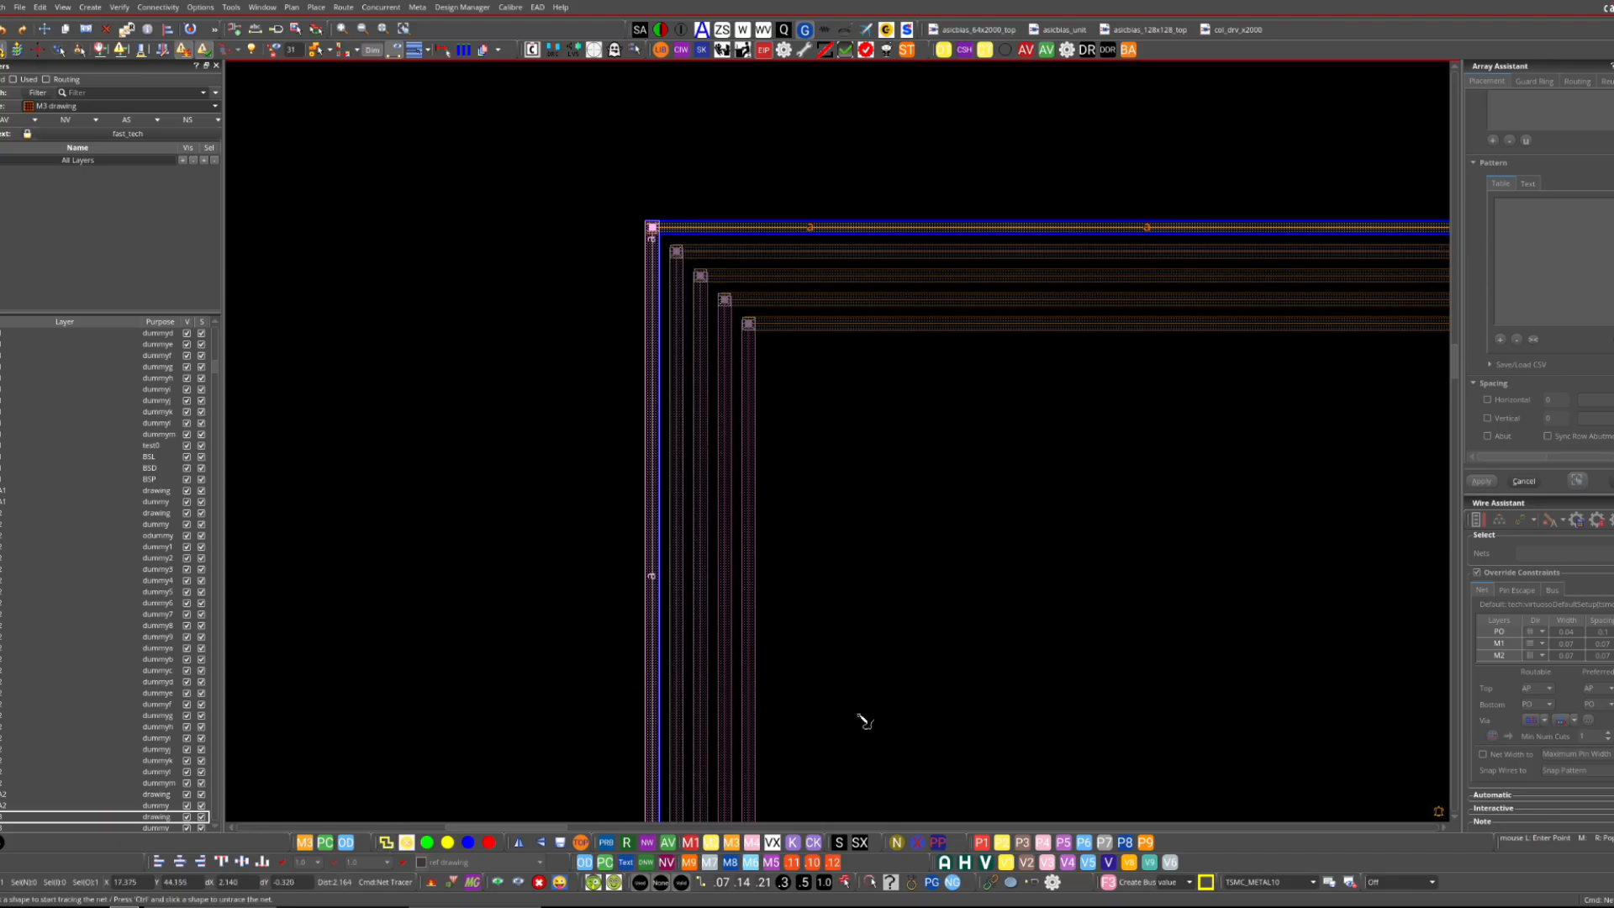
key("Escape")
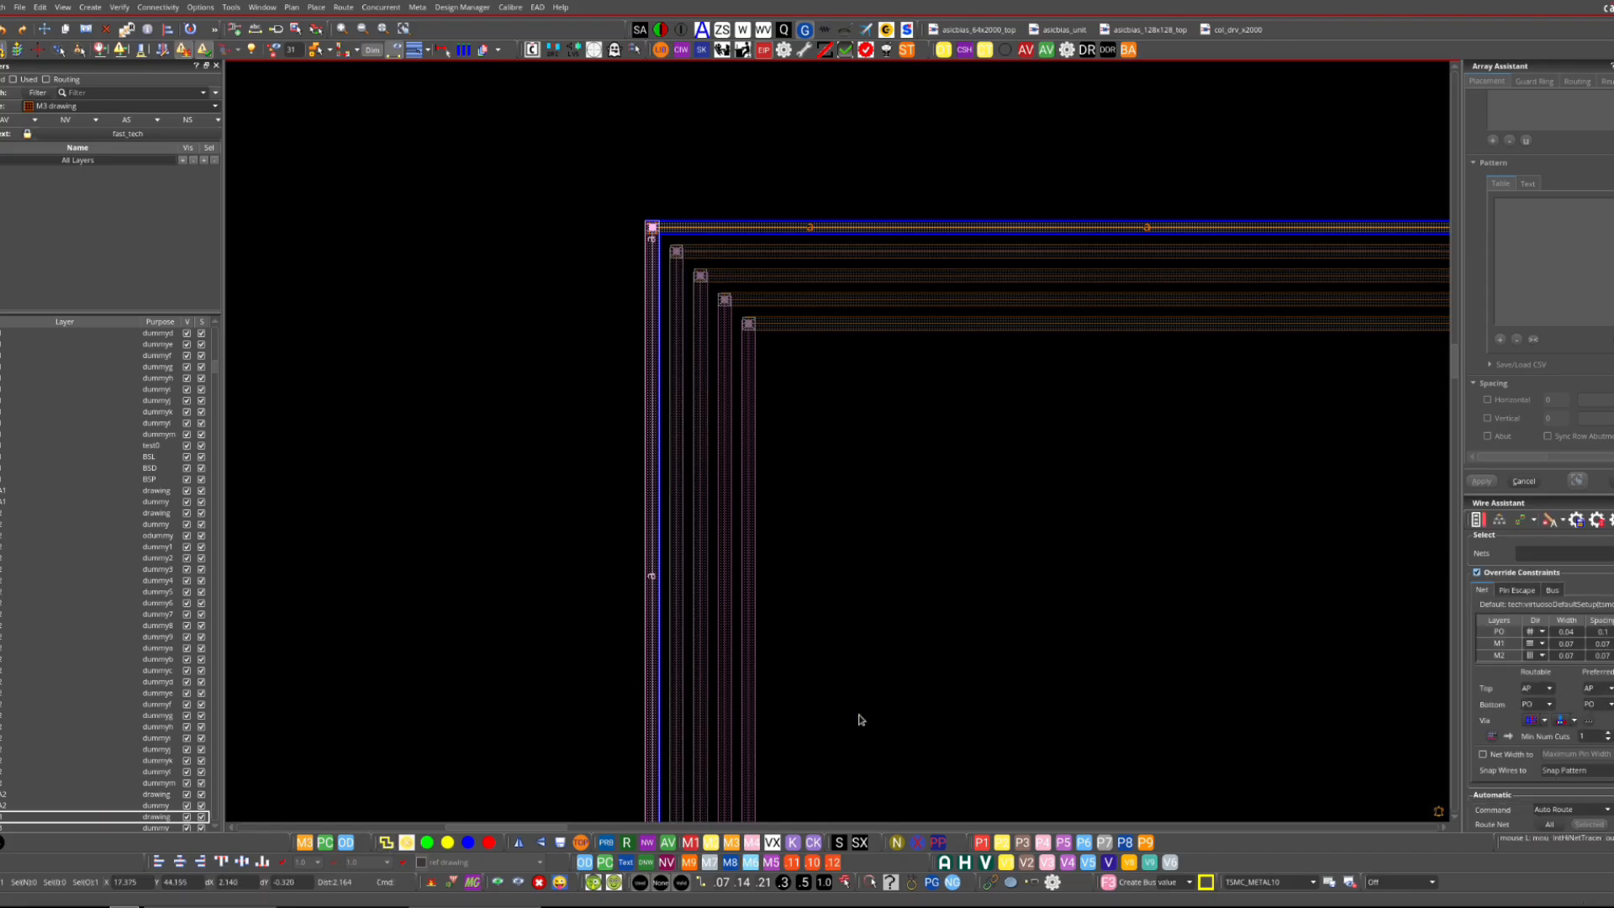
left_click(408, 843)
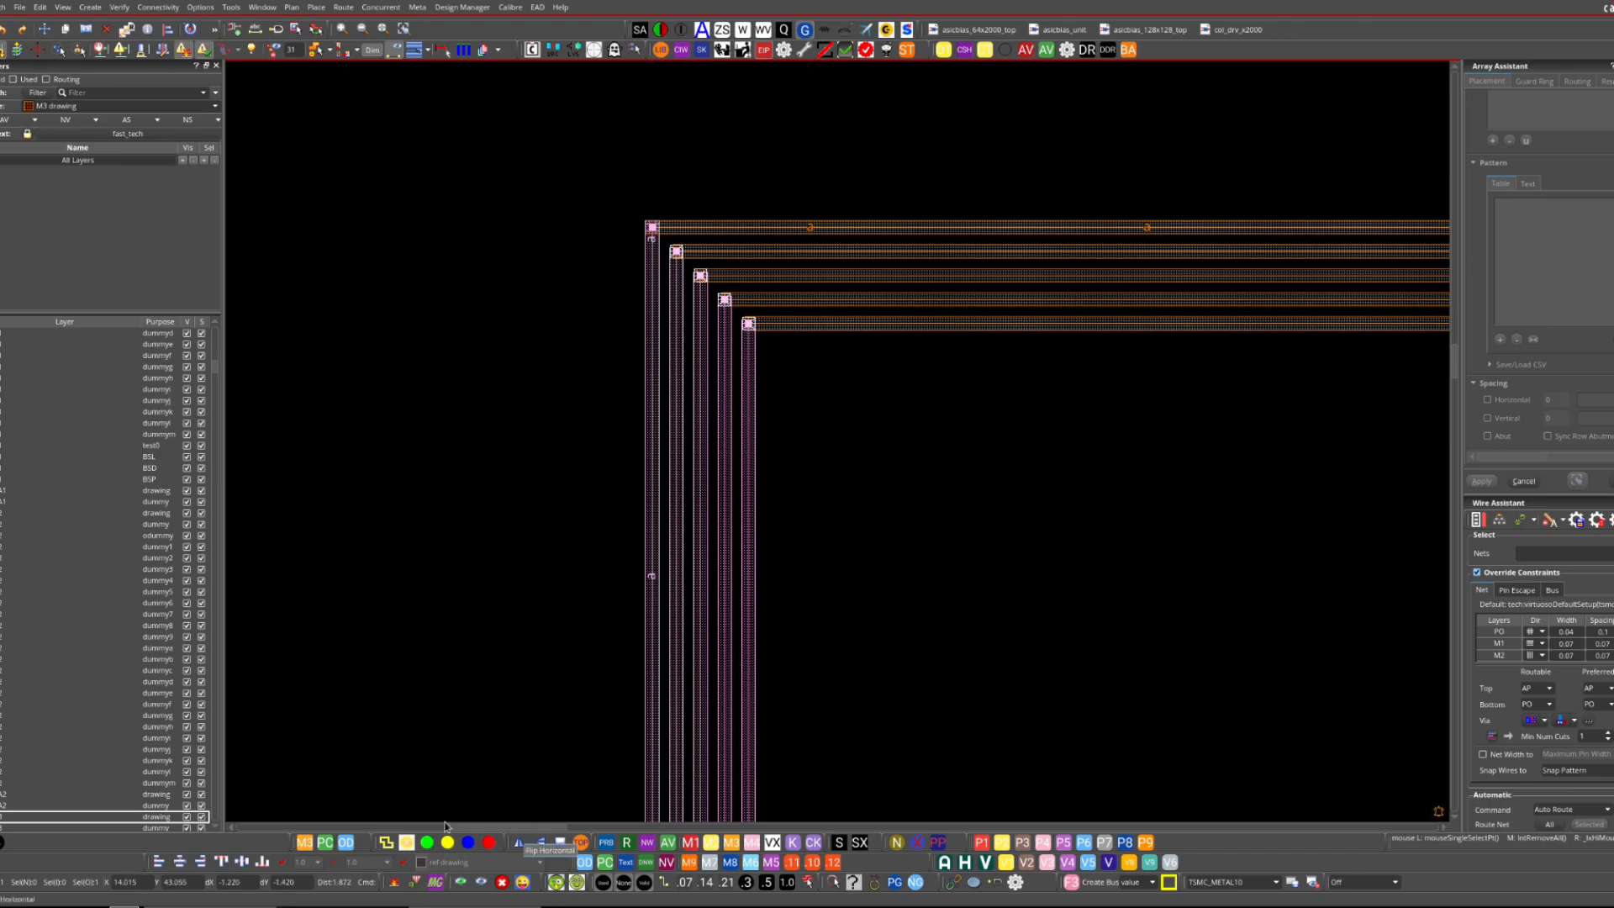
- Delete the leftover M2 wires and rectangles between the horizontal bus and the blue-outlined block
key("f")
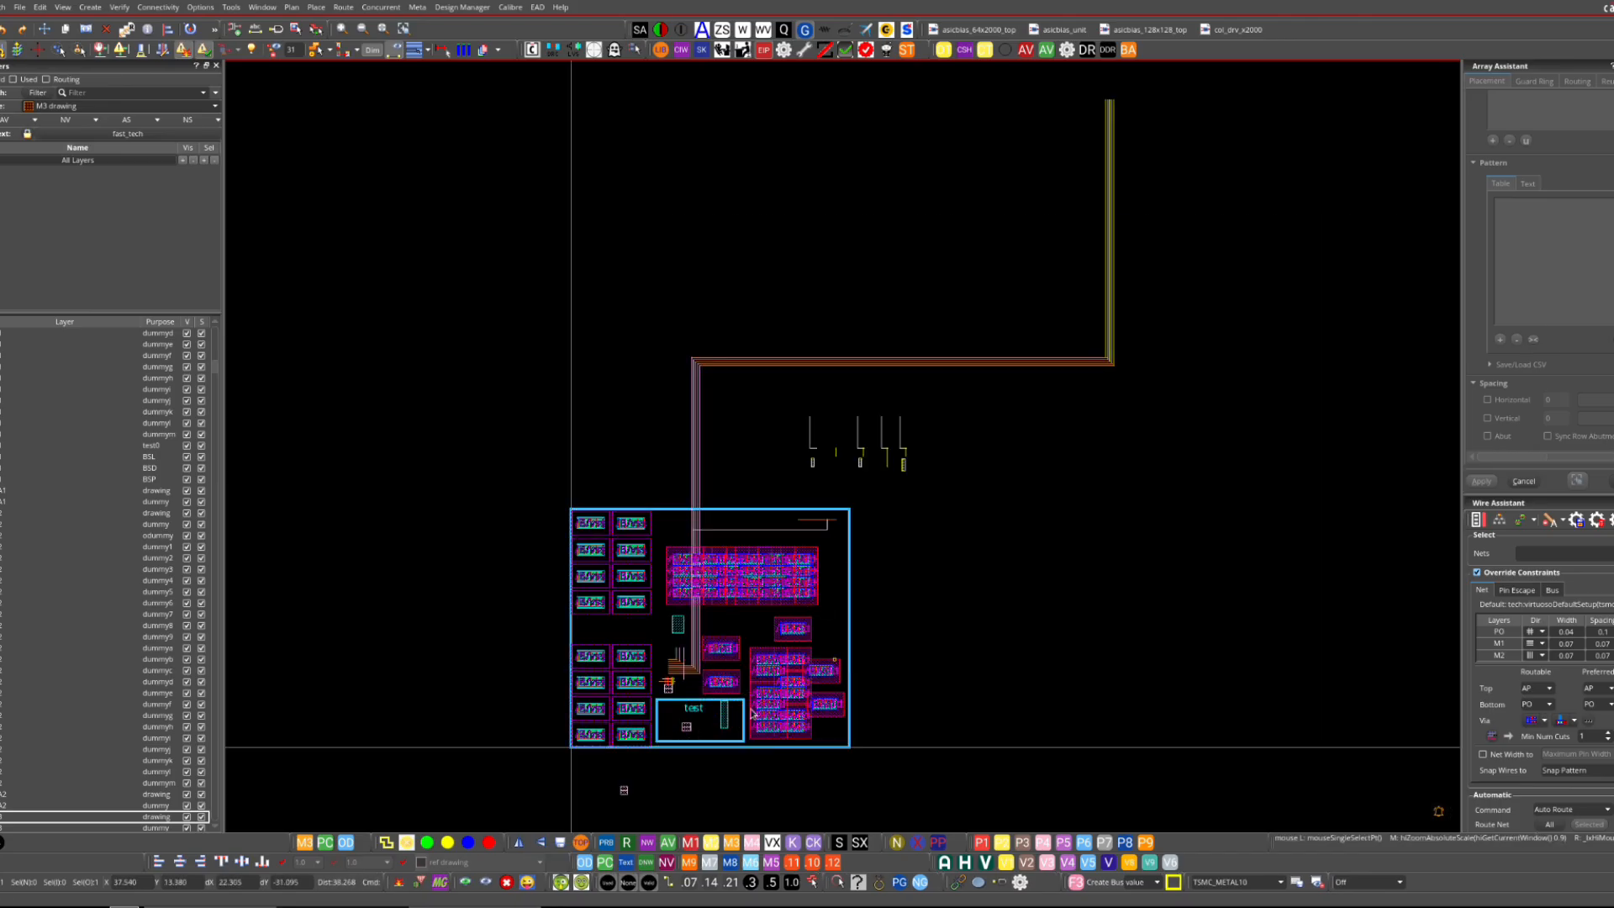
key("z")
left_click(947, 384)
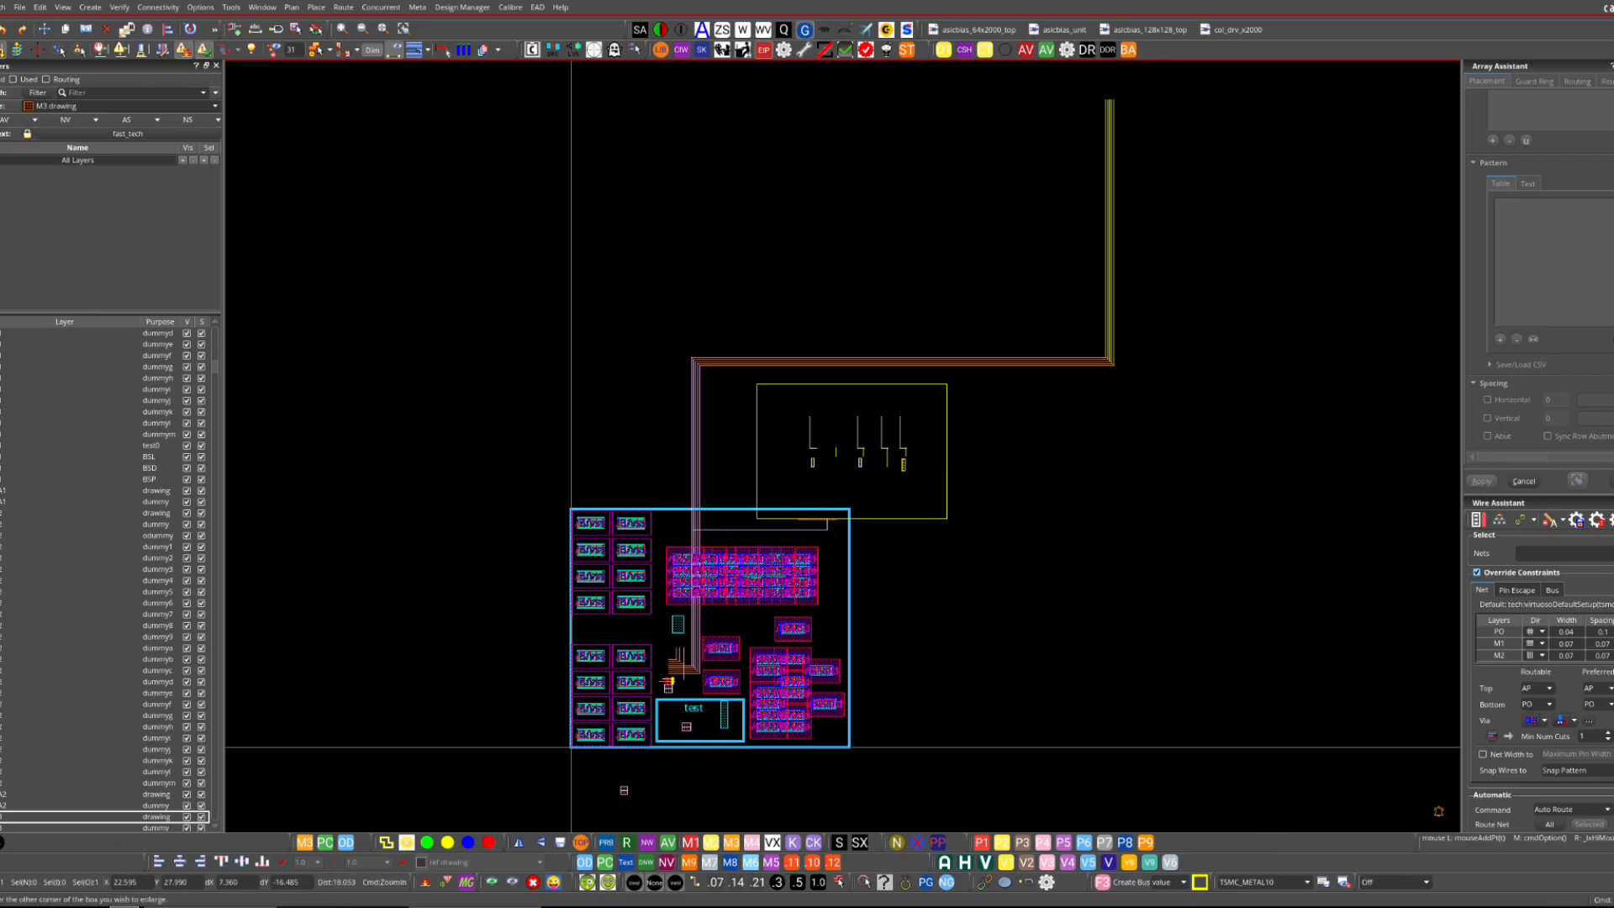
left_click(757, 519)
left_click_drag(1251, 143, 681, 569)
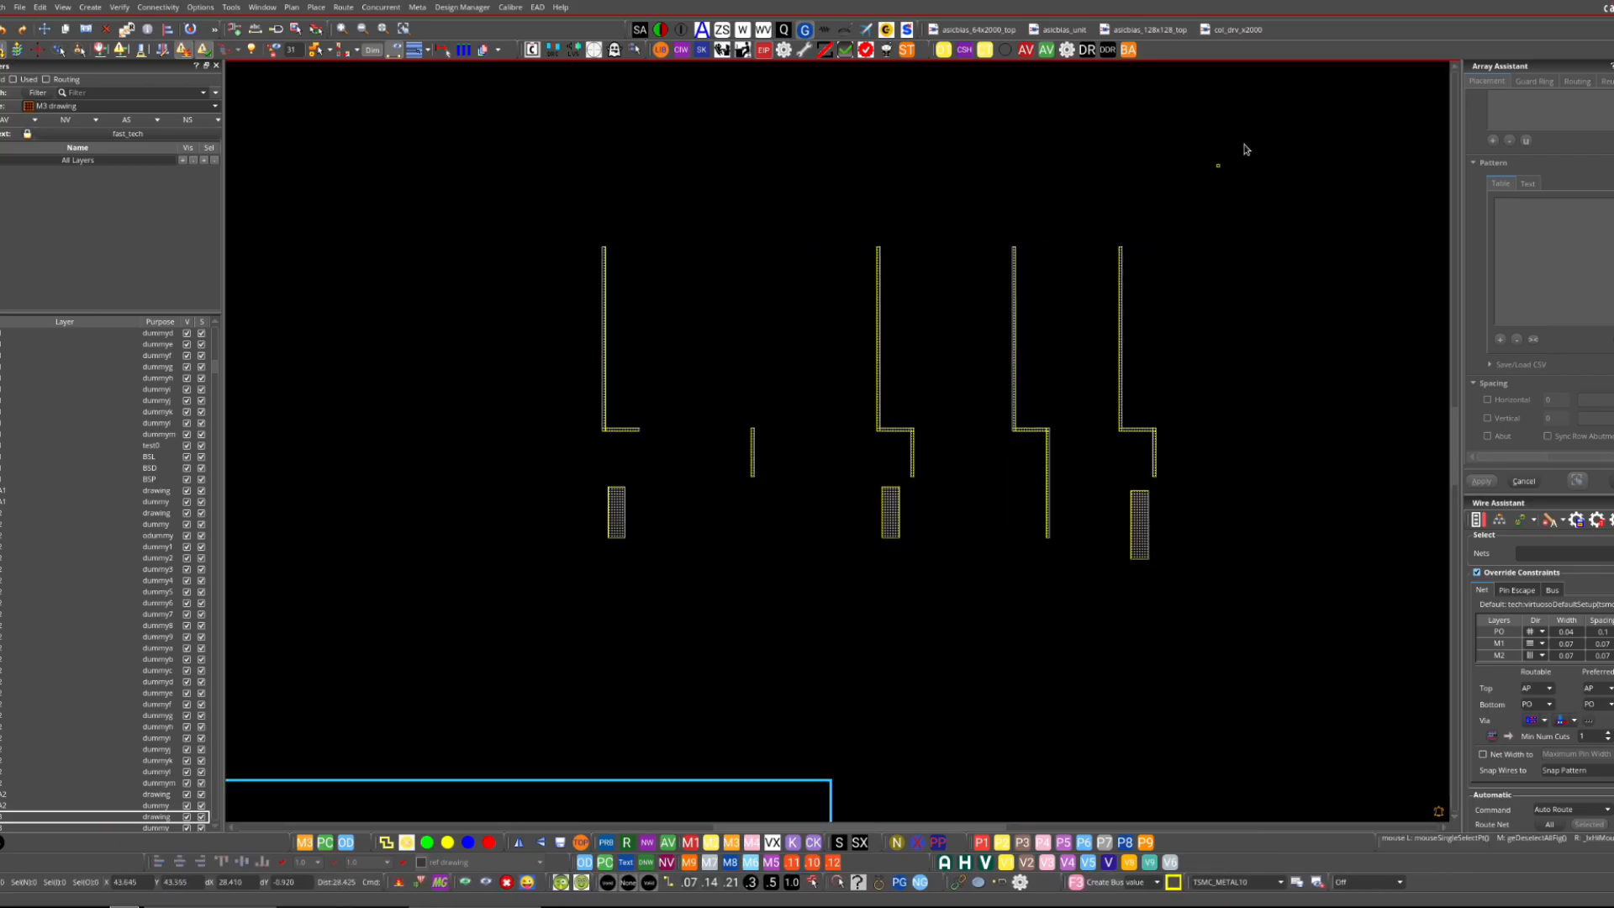
left_click_drag(1243, 152, 547, 552)
key("Delete")
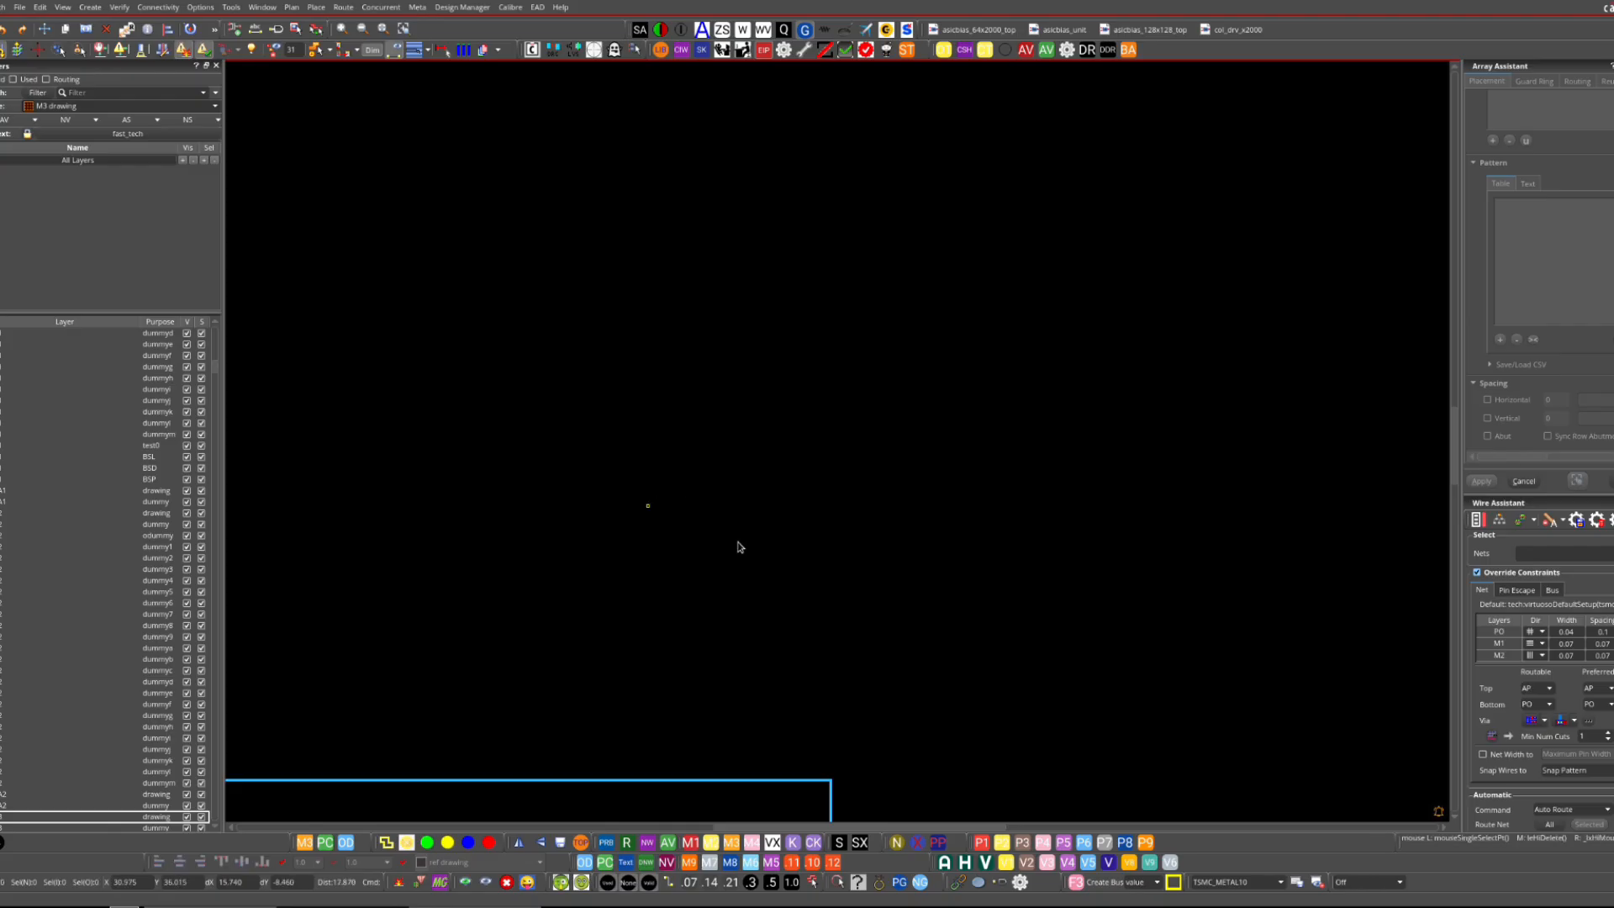
- Draw an M2 rectangle about 1.12 wide and 1.89 high in the cleared area
left_click(710, 841)
key("r")
left_click(670, 287)
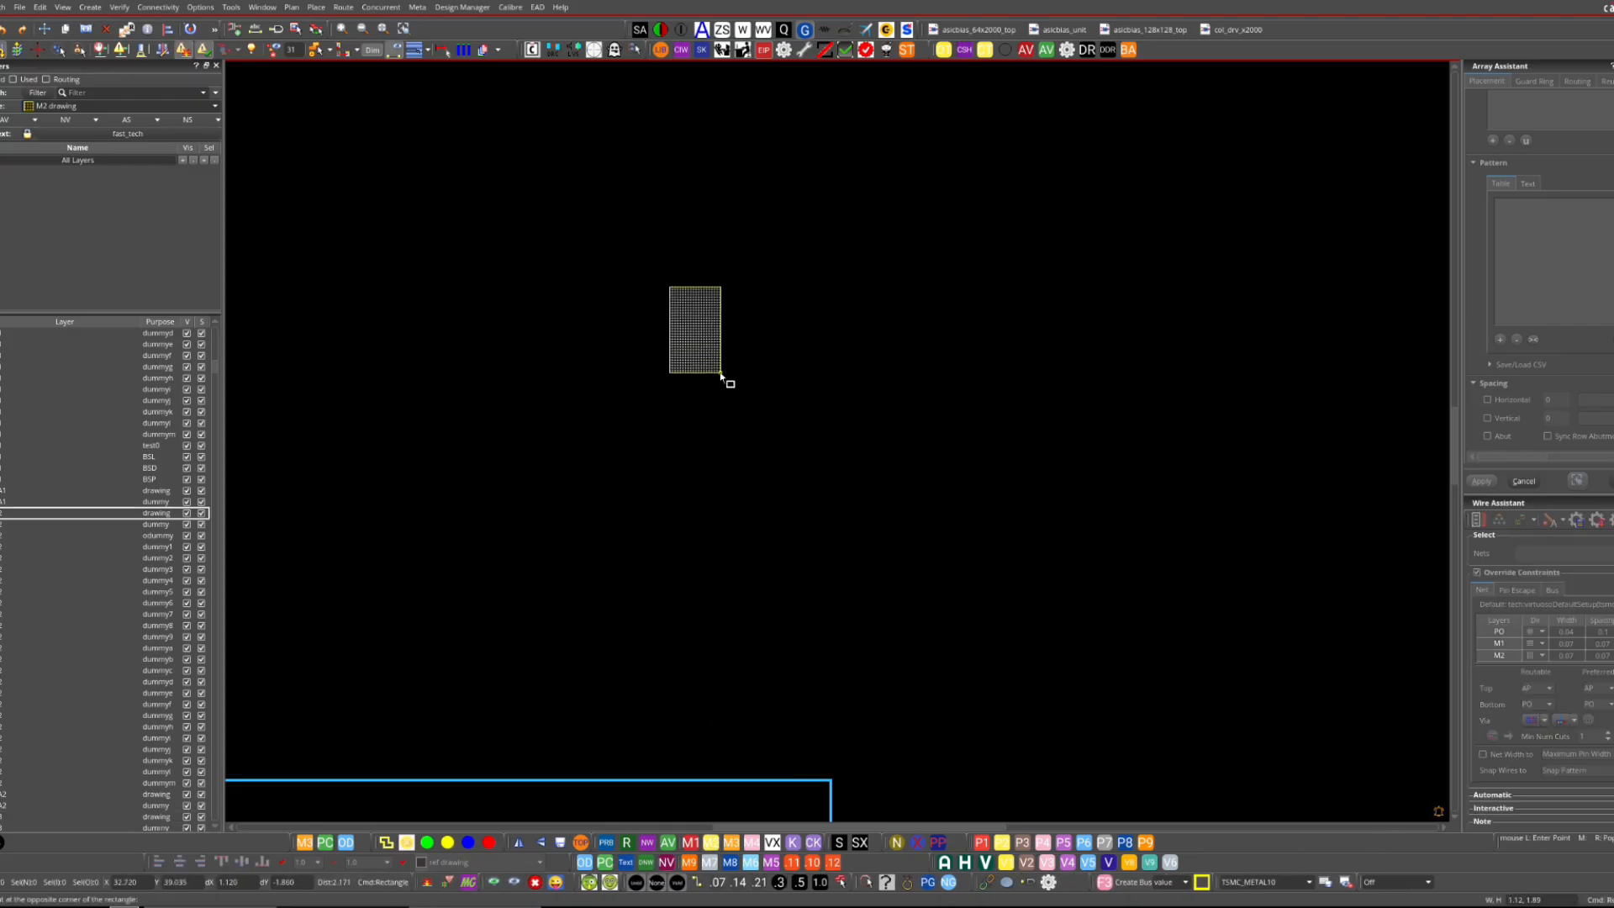
left_click(722, 375)
key("Escape")
- Copy the M2 rectangle directly below the original with a small gap and deselect it
left_click(699, 357)
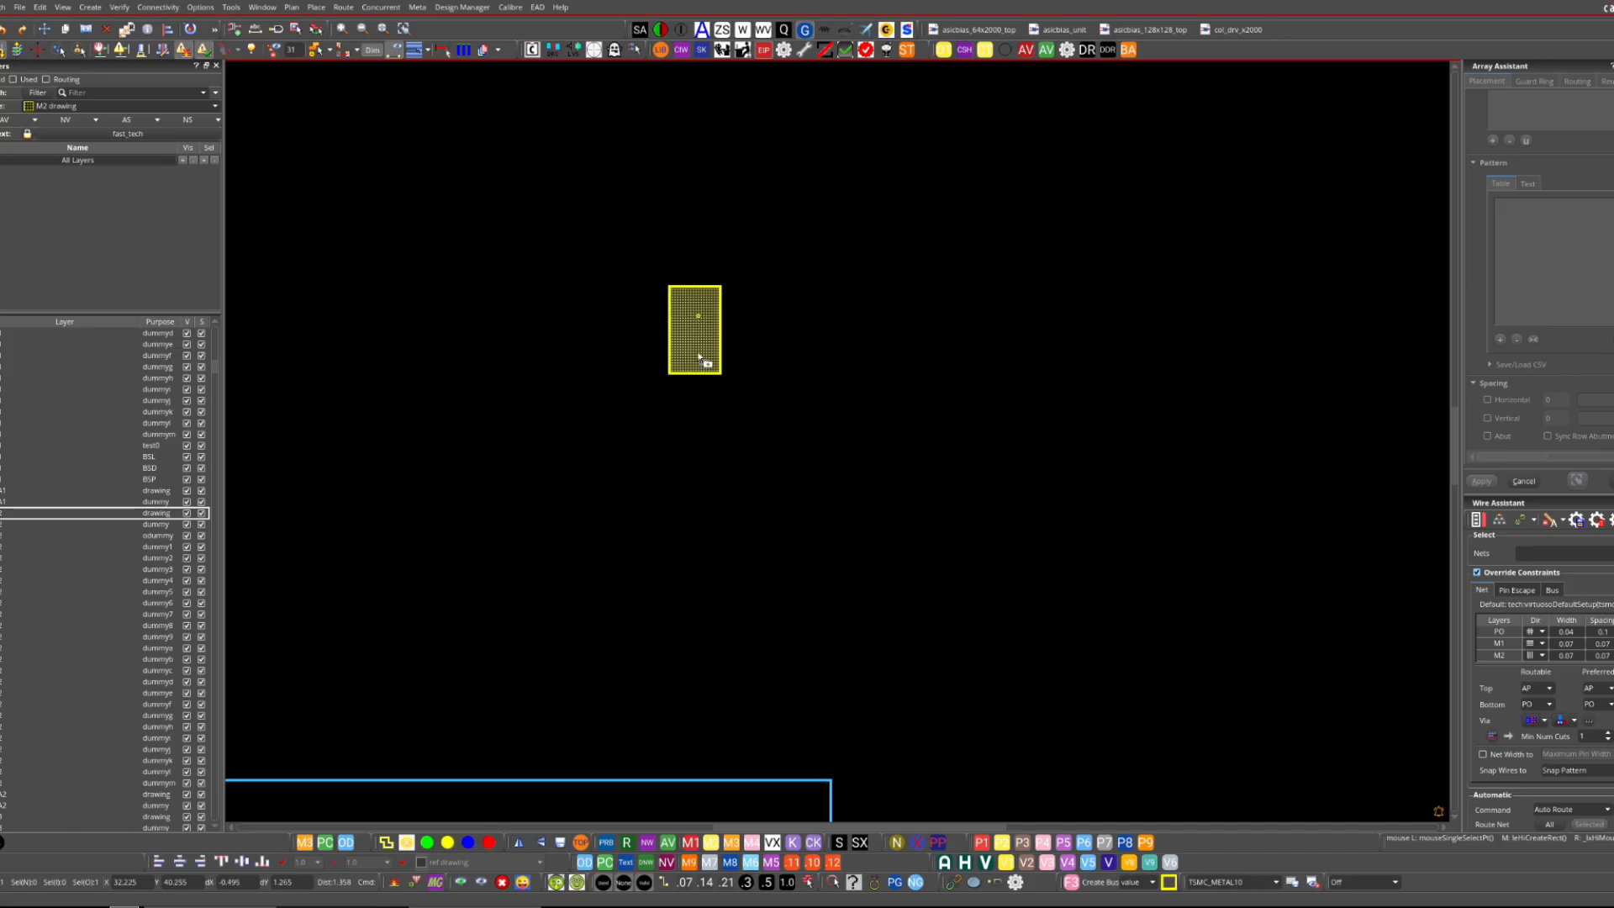
left_click_drag(699, 353, 698, 441, "shift")
key("ctrl+d")
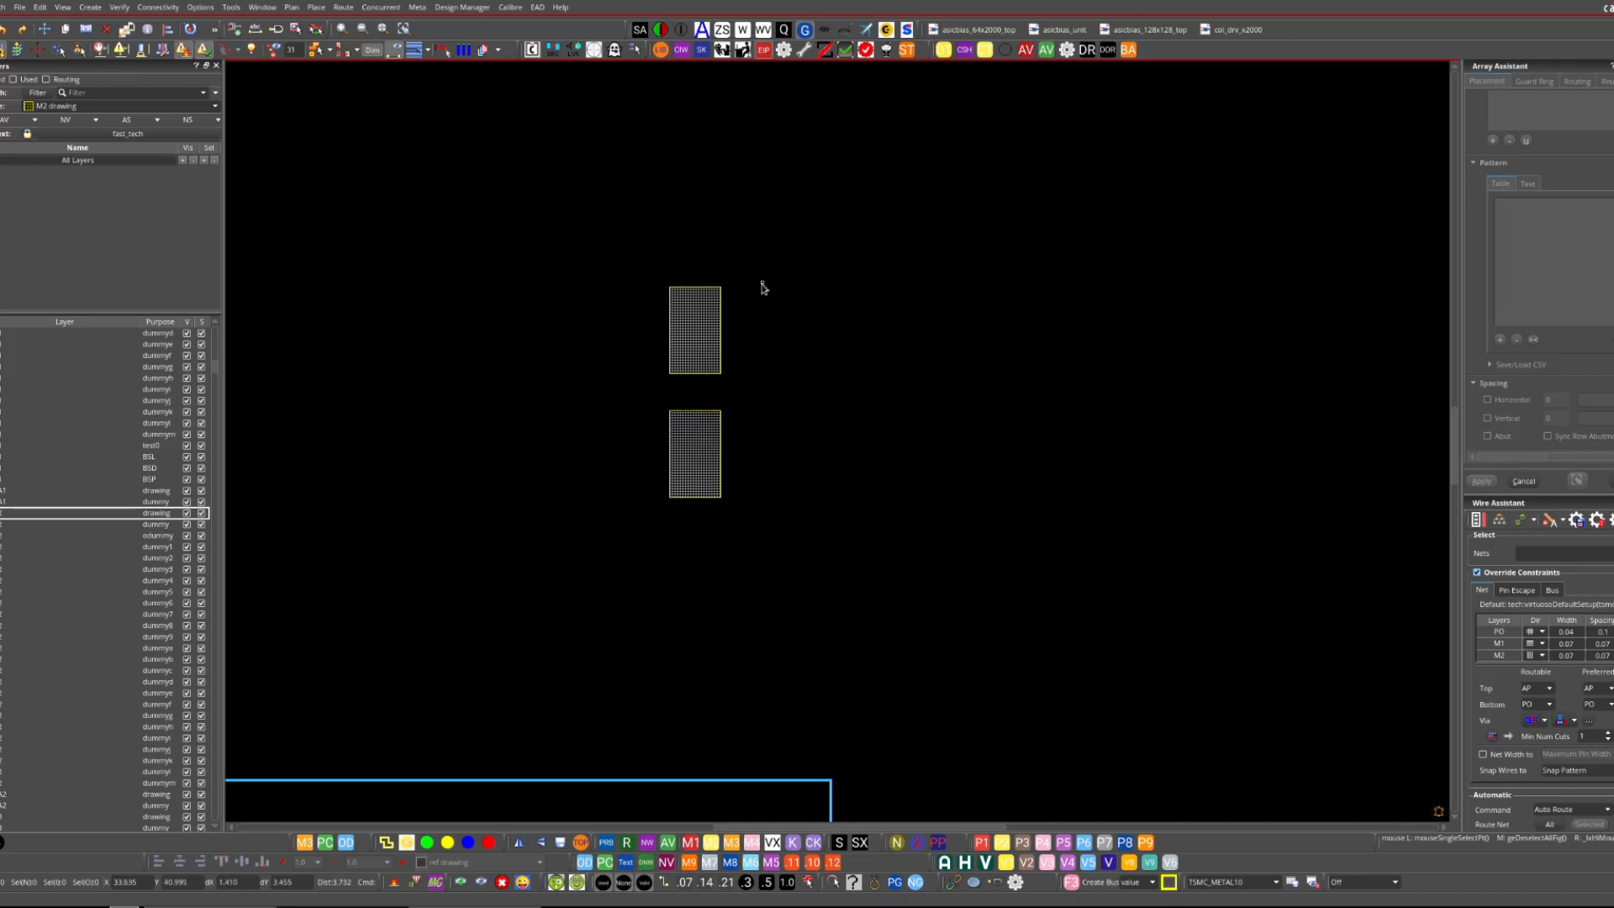
- Group the two stacked M2 rectangles
left_click_drag(788, 245, 623, 572)
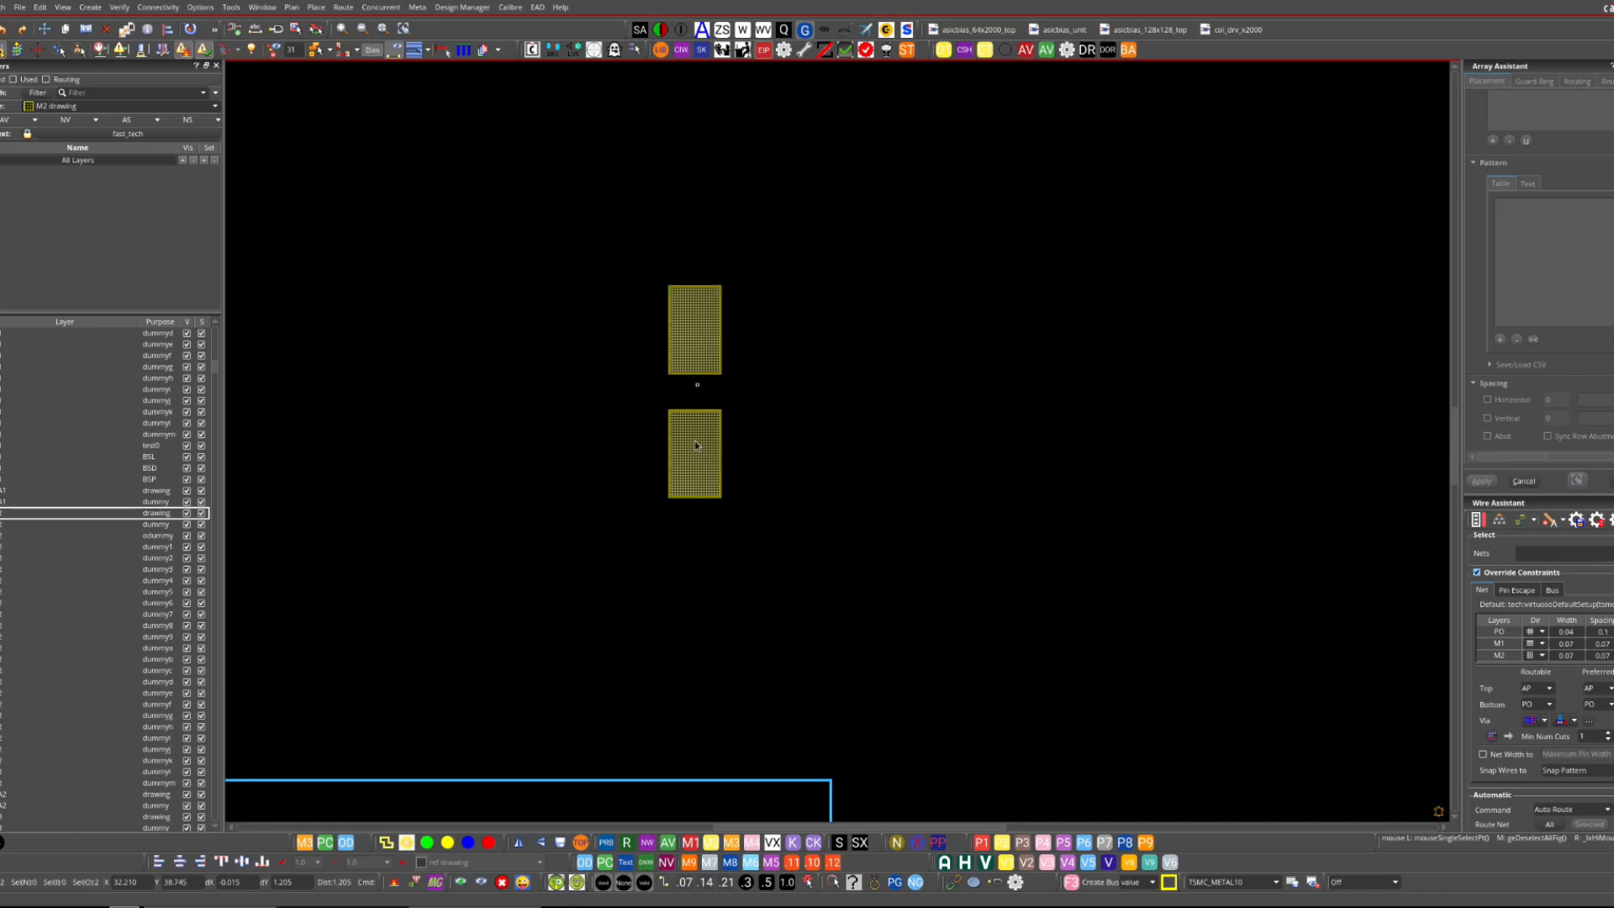
left_click(473, 845)
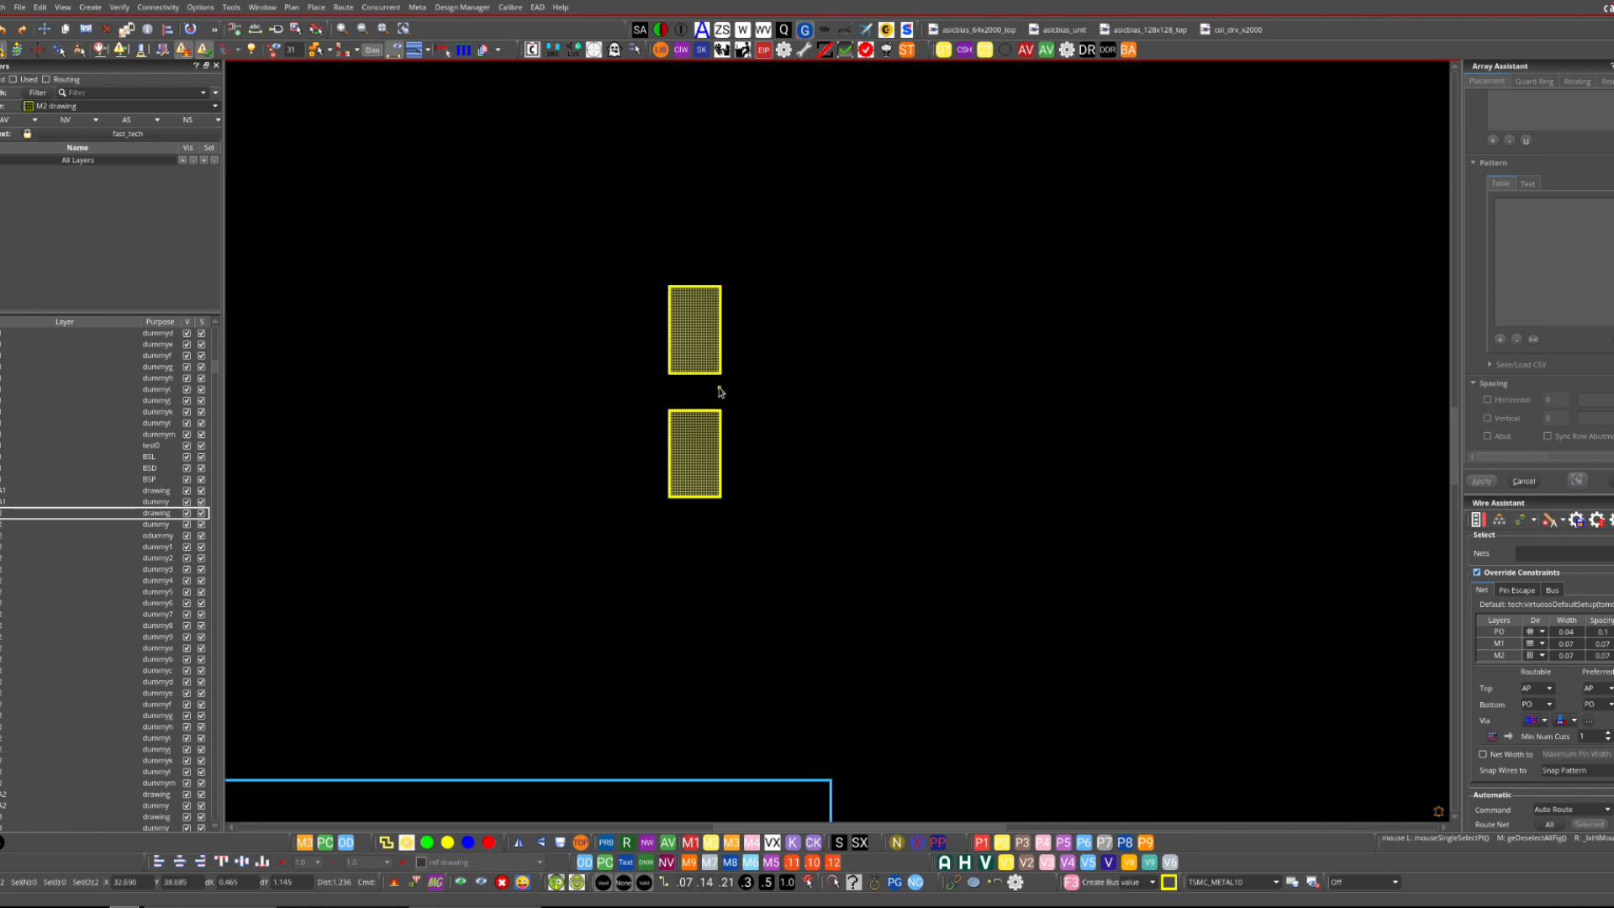
left_click(427, 841)
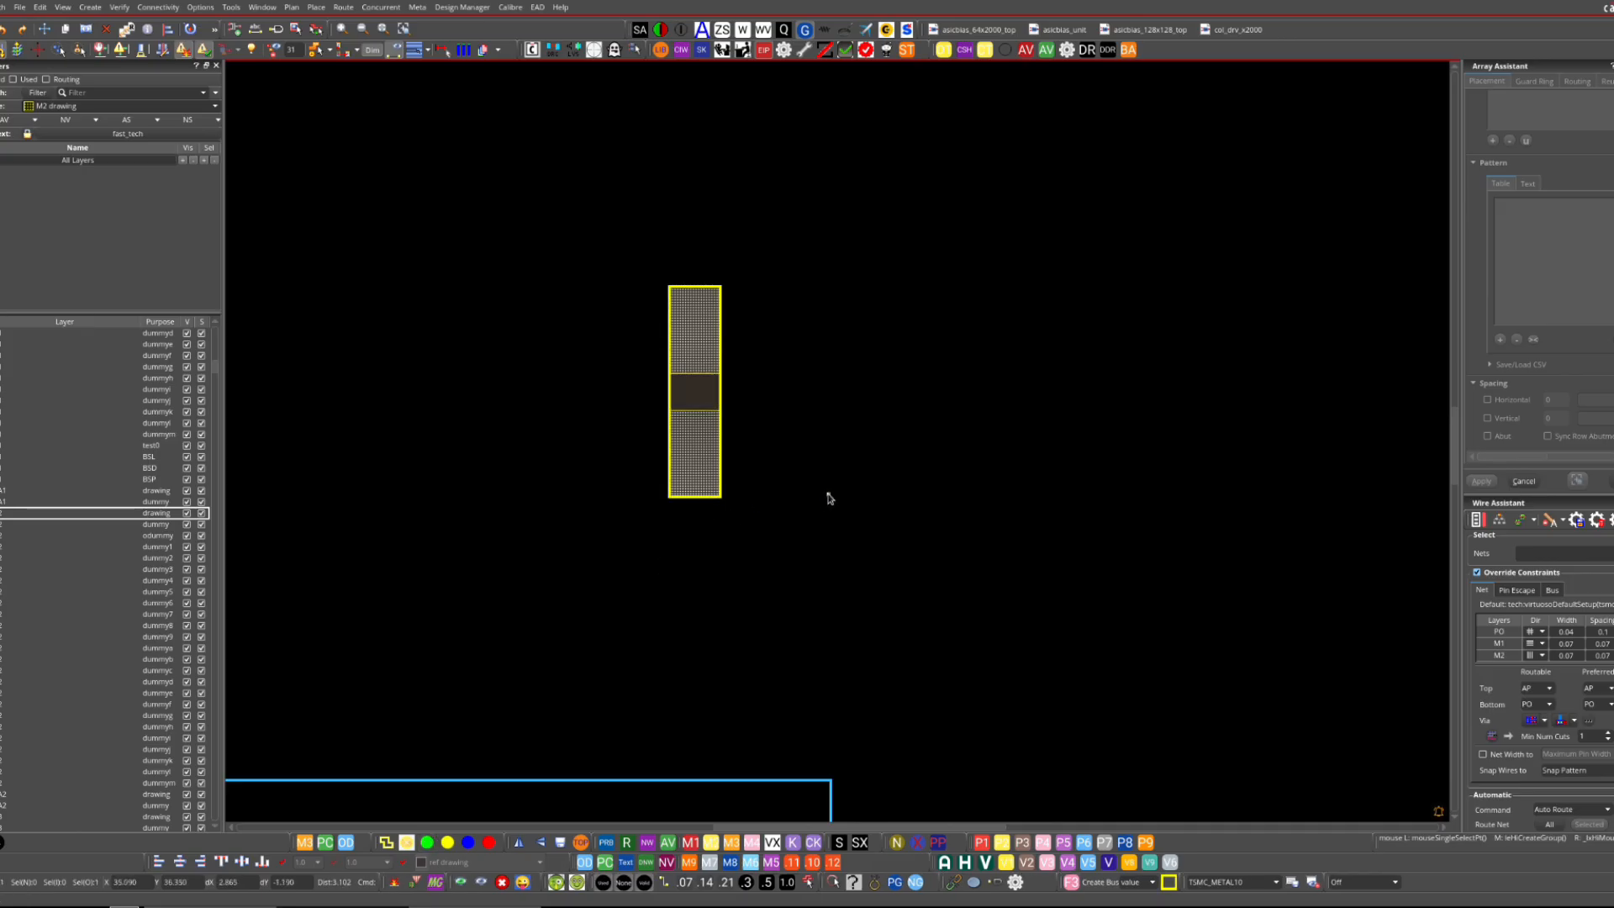
key("u")
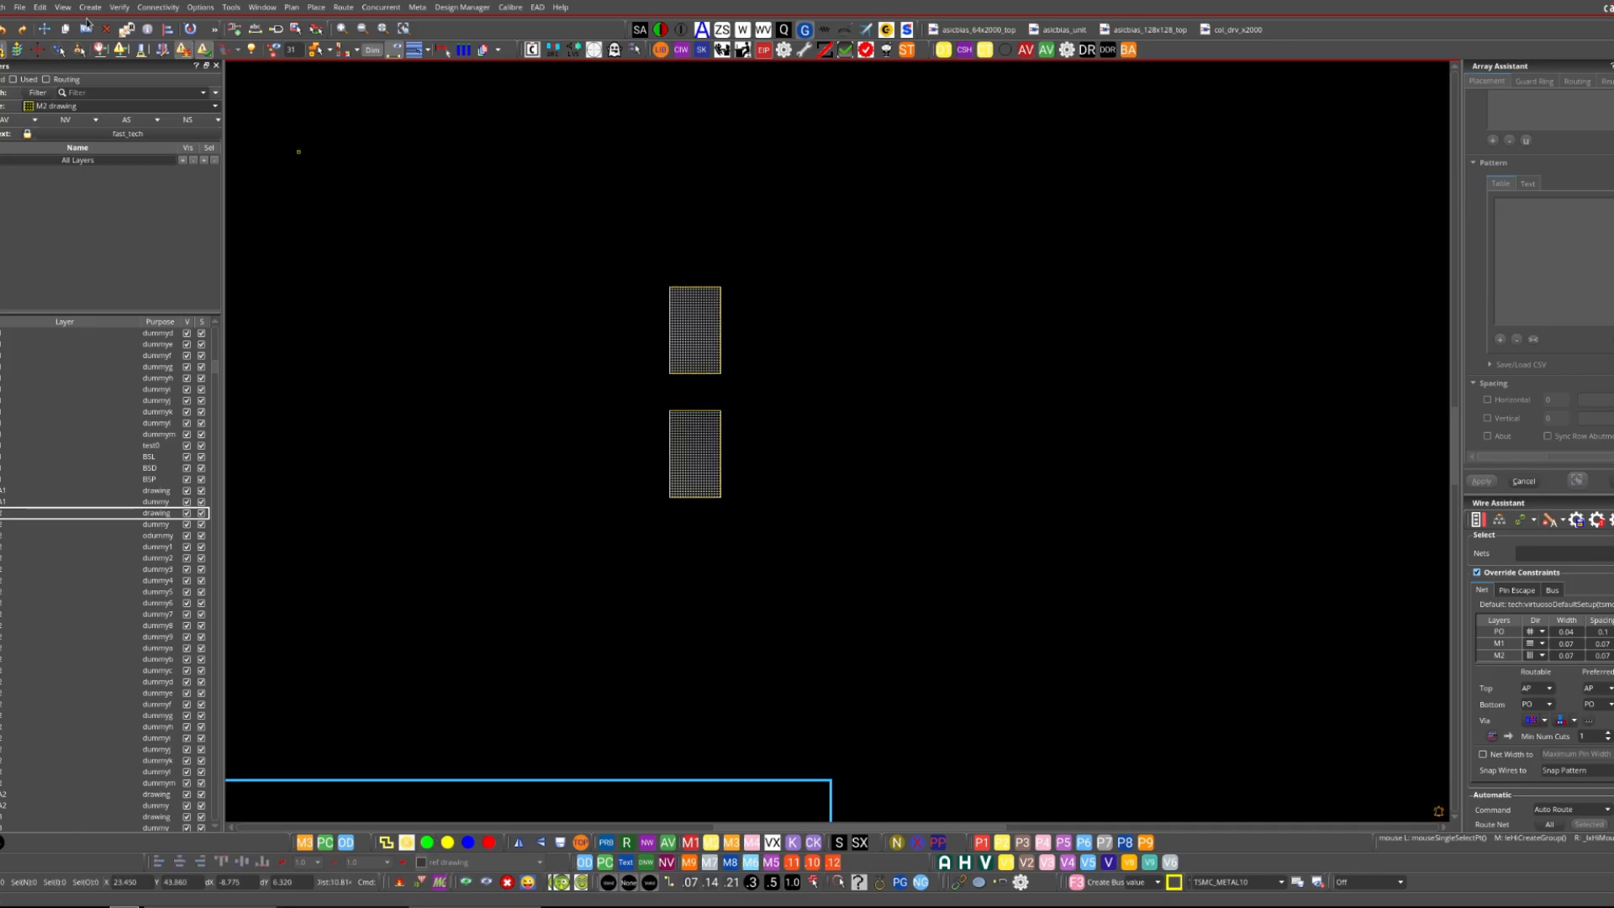
left_click(41, 9)
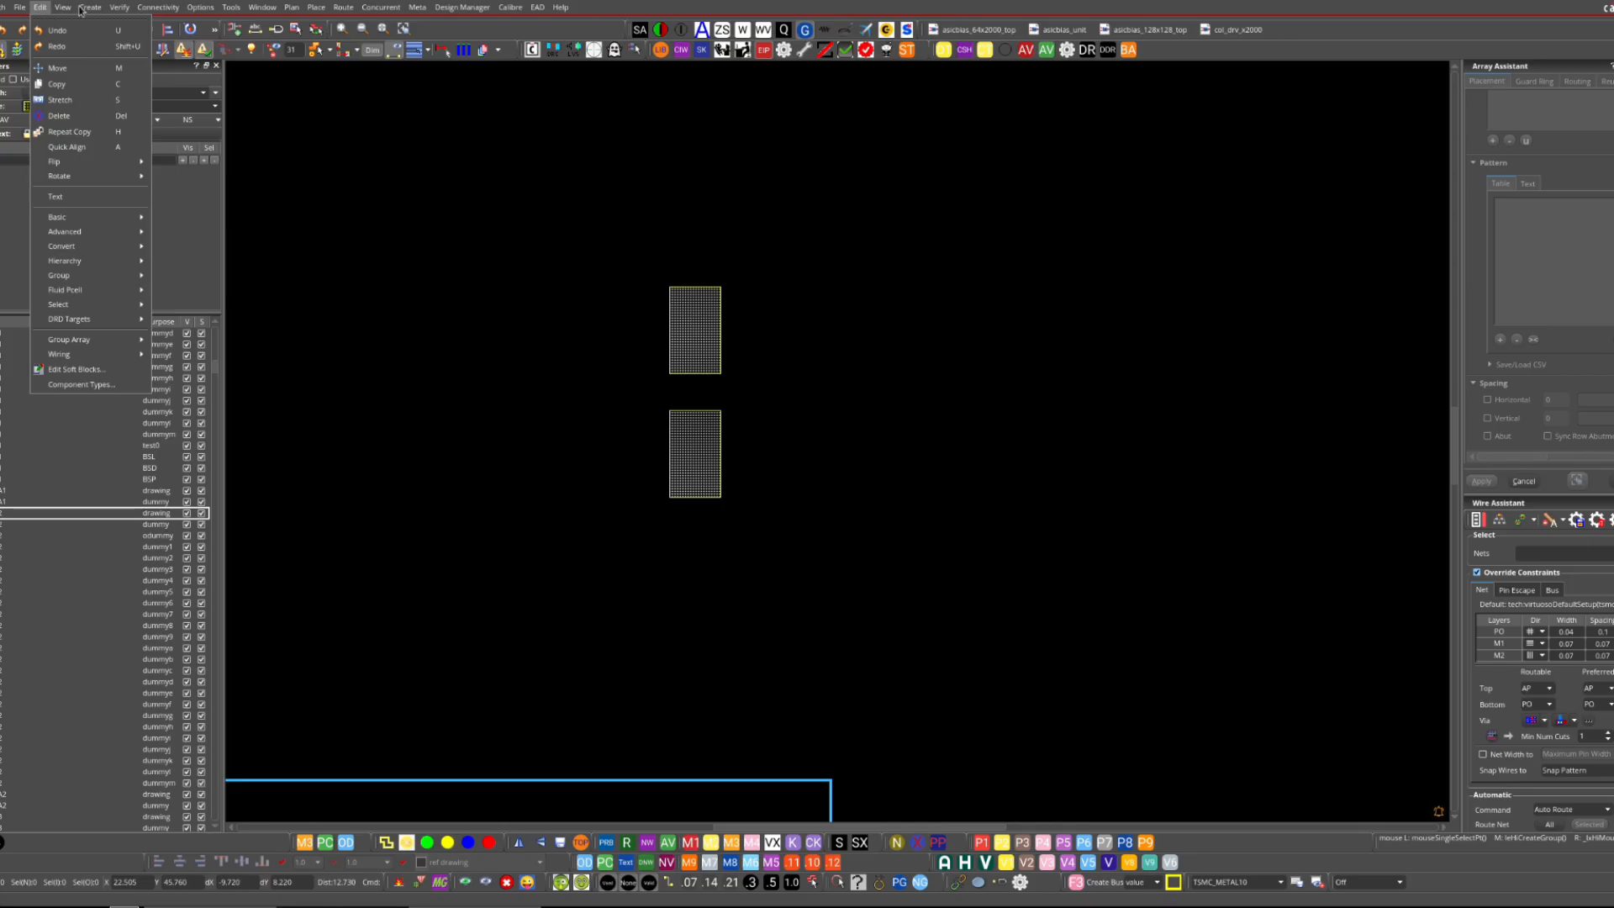
mouse_move(88, 10)
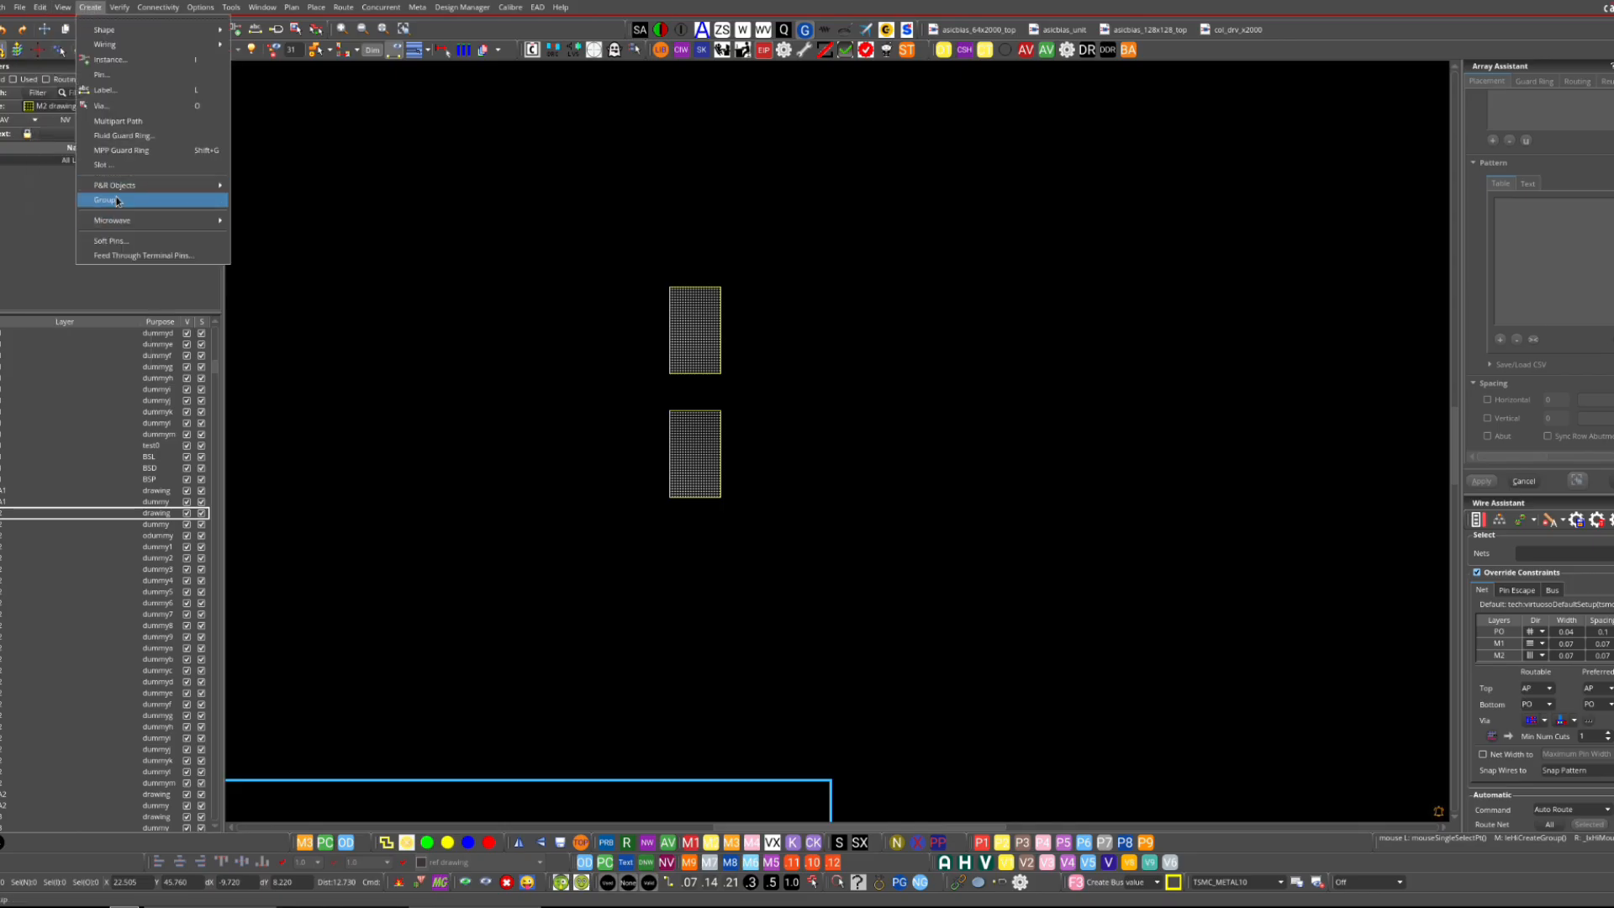
left_click(903, 428)
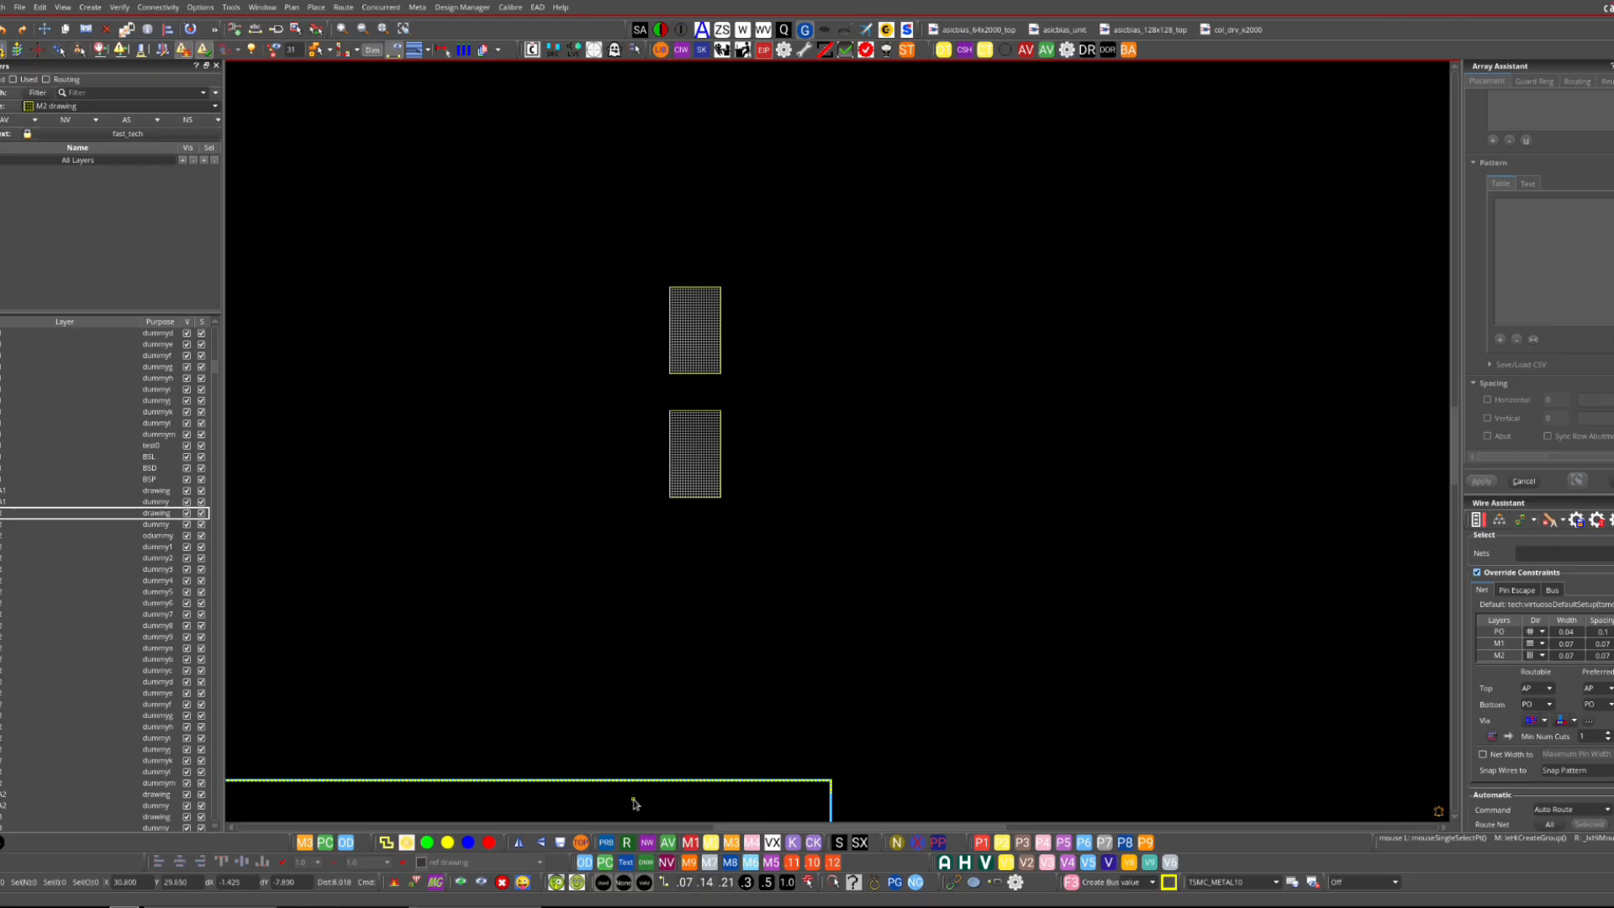
- Place a synchronous copy of the rectangle group beside the original, to its right at the same height
left_click(677, 440)
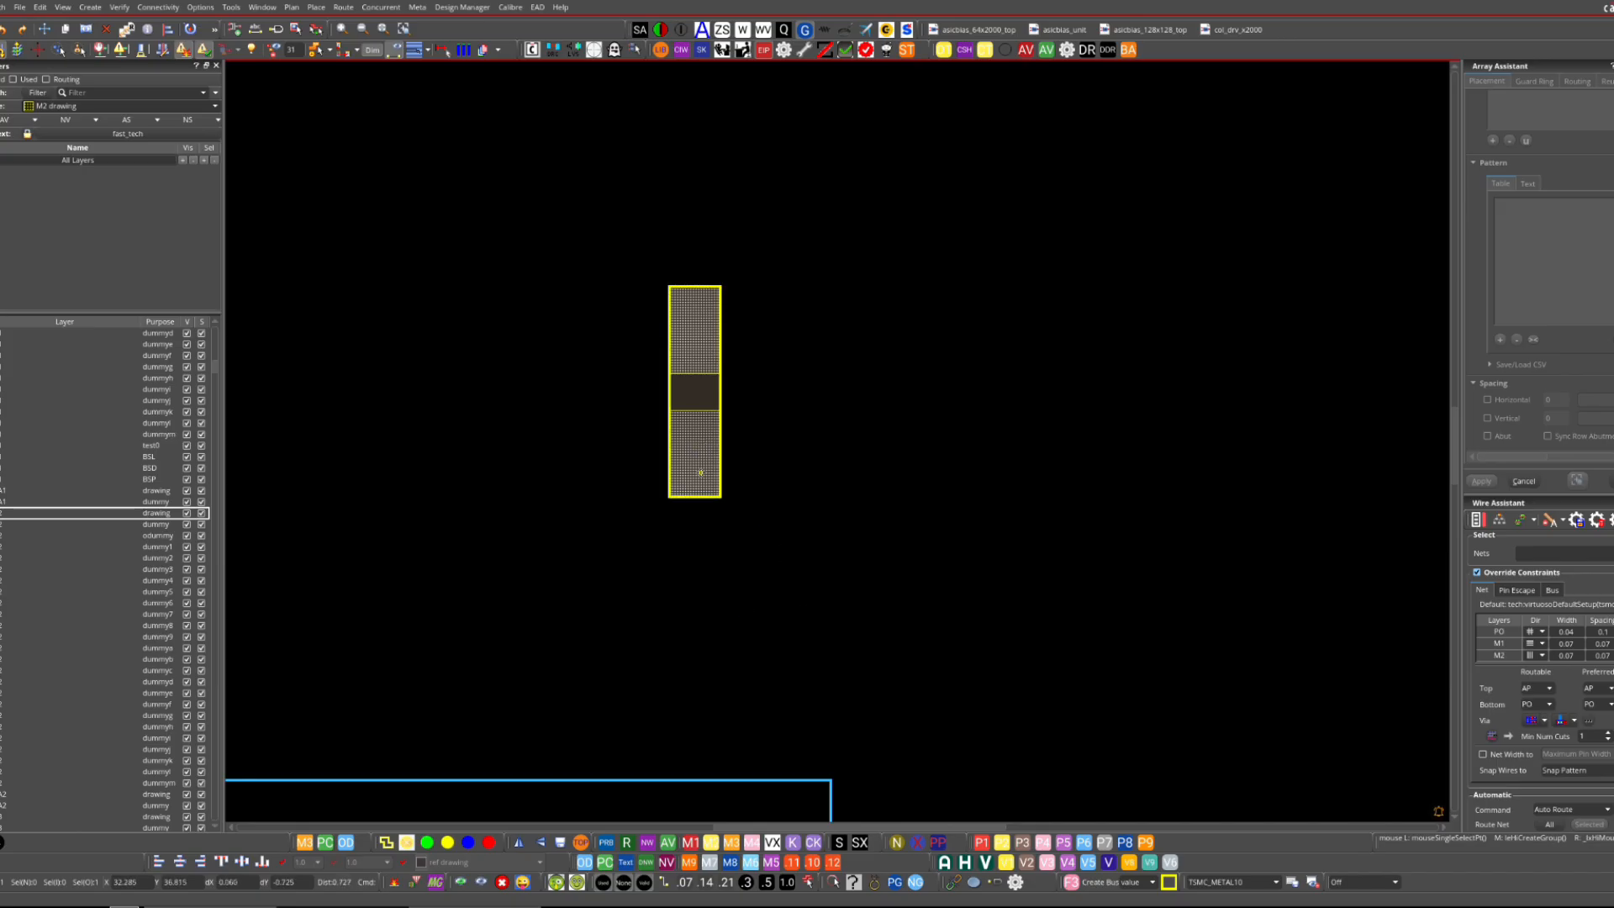
key("c")
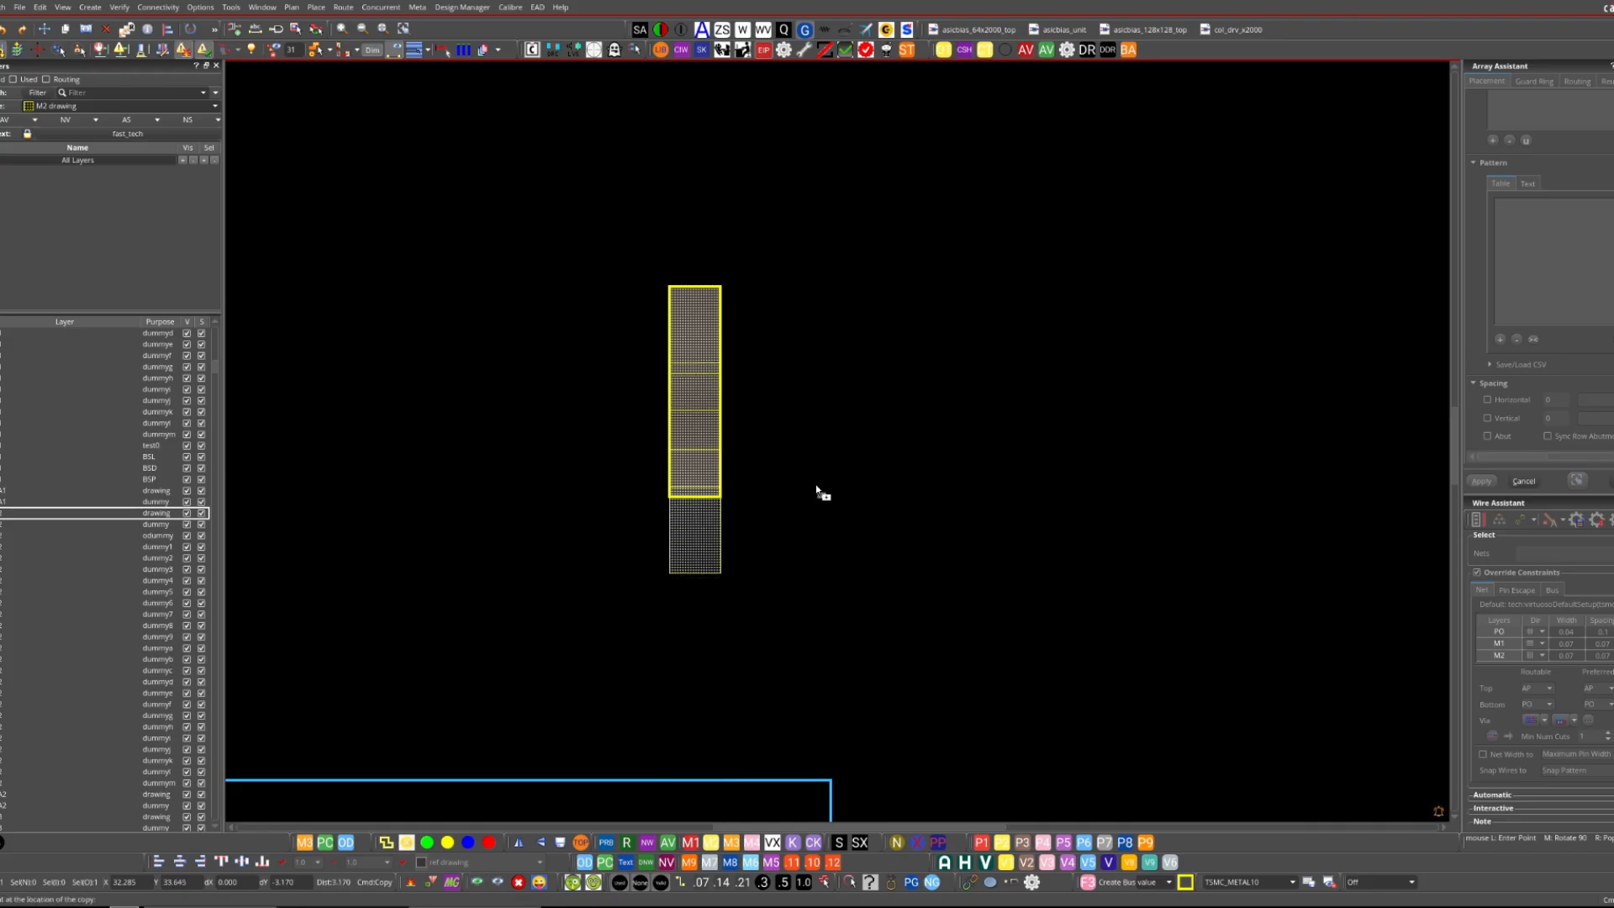
left_click(879, 471)
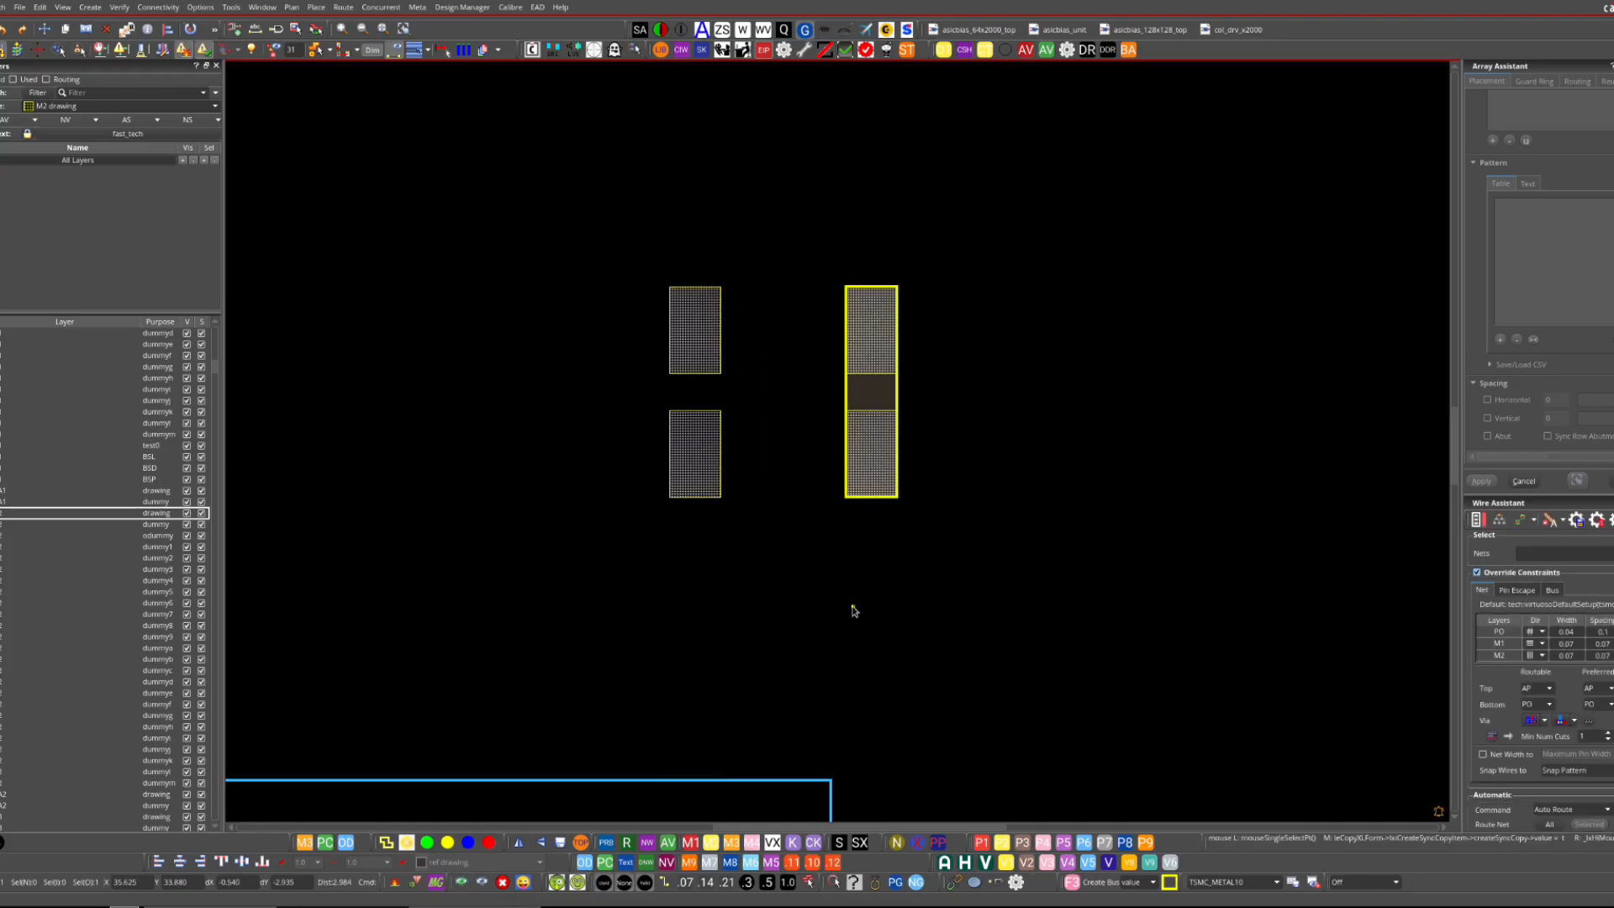
- Try adding a small M2 rectangle inside the copied group, below its lower rectangle, and undo it
key("r")
left_click(879, 541)
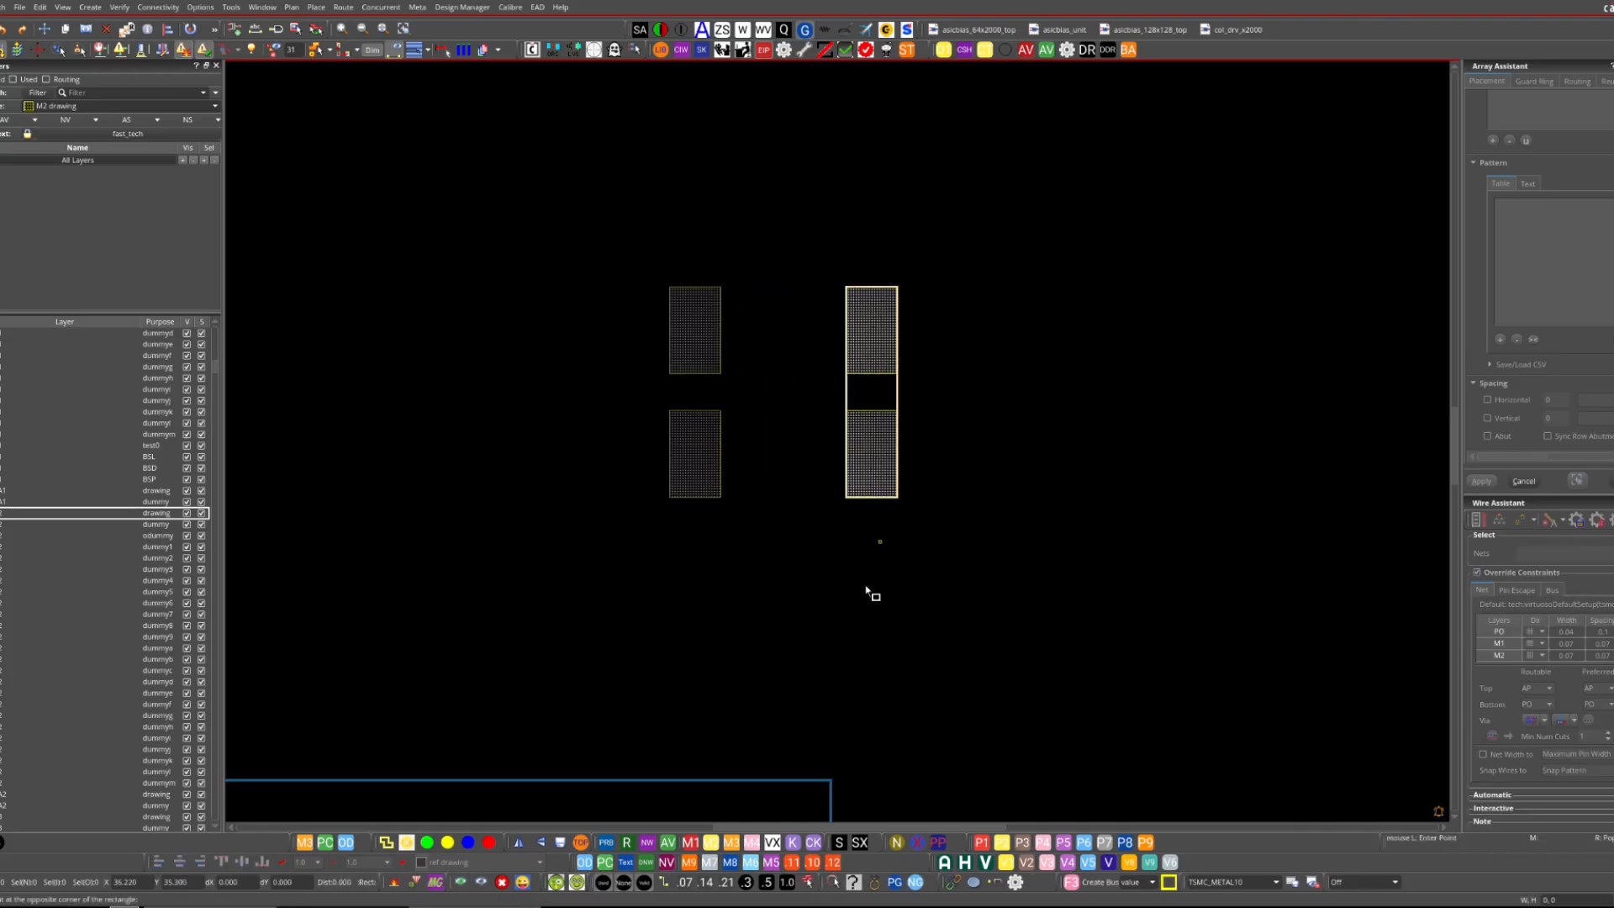
left_click(860, 586)
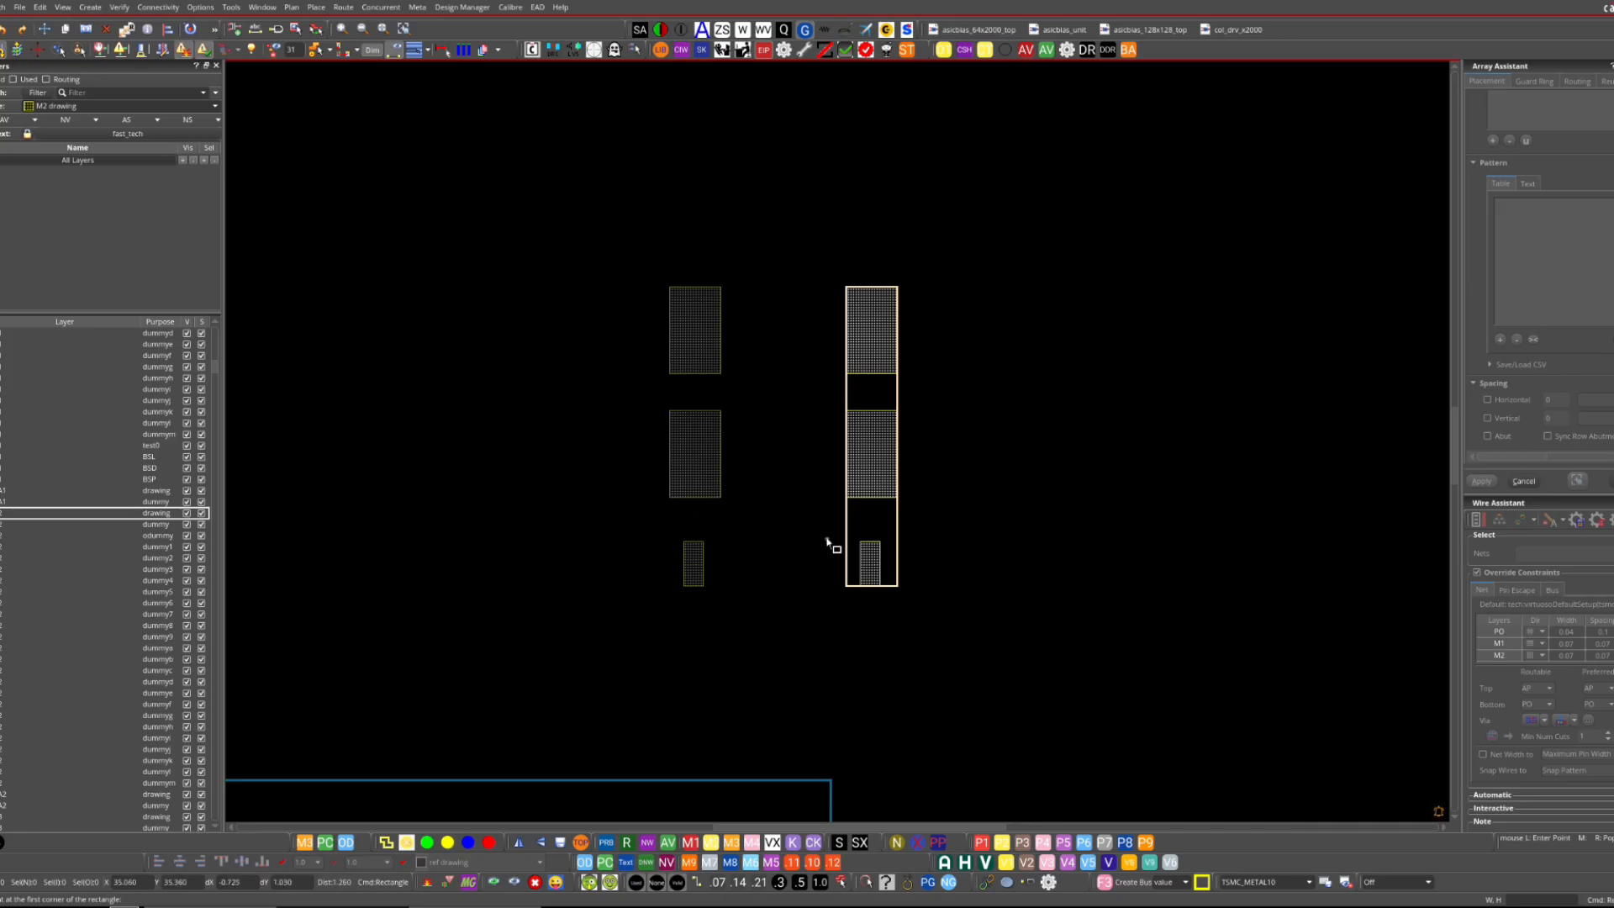
key("Escape")
key("u")
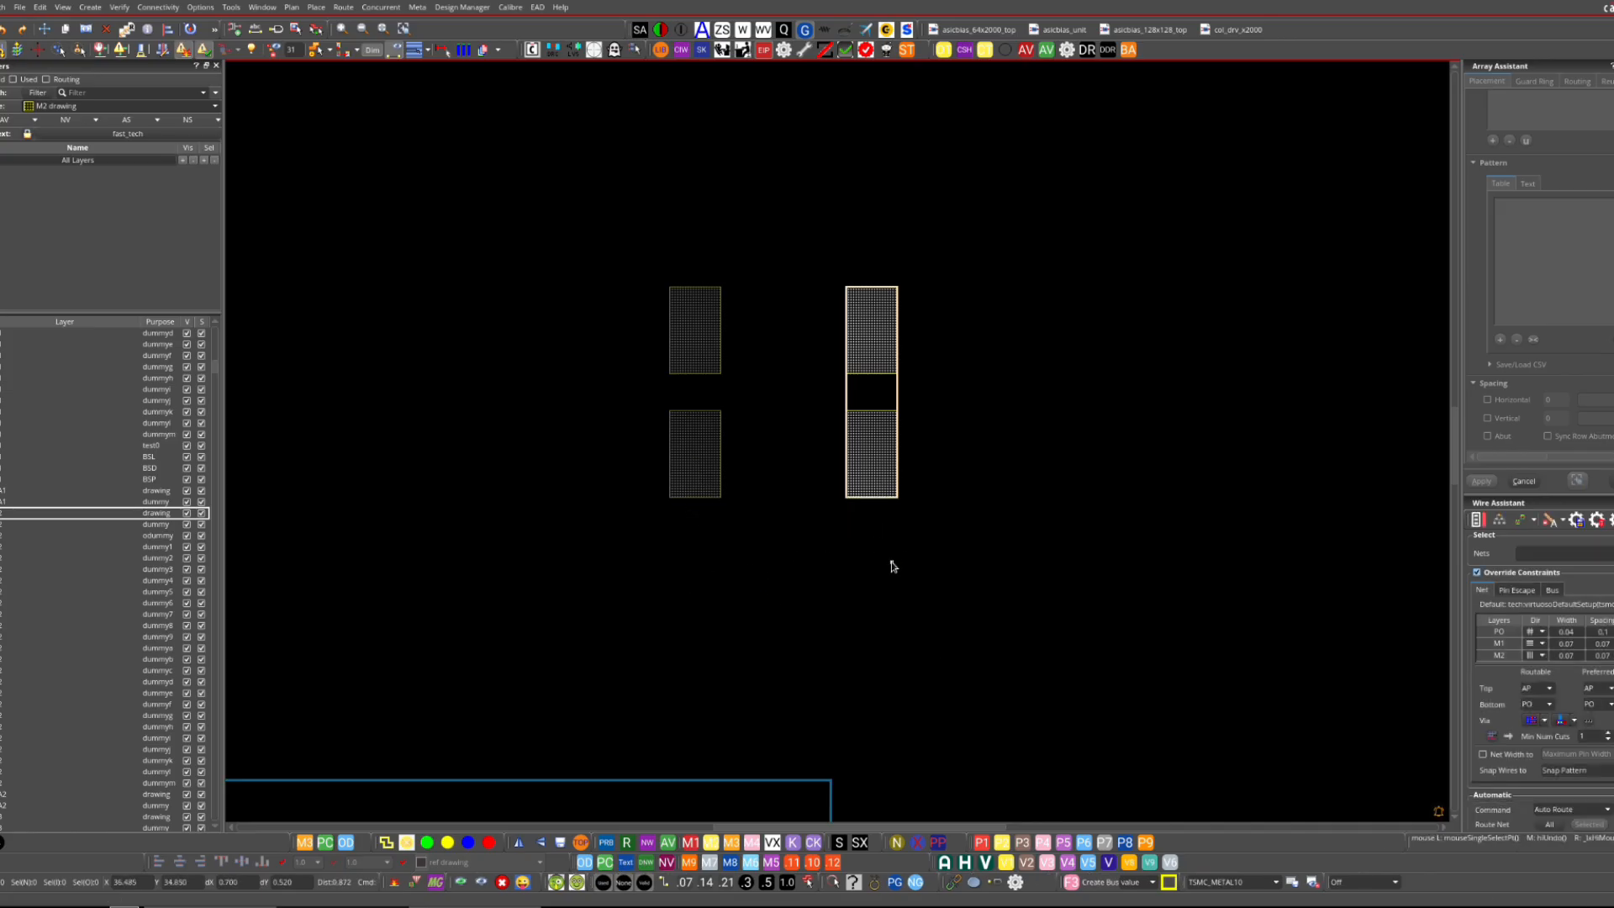
- Shift the copied group horizontally left with Stretch, closer to the original group, and clear the selection
key("s")
left_click(847, 451)
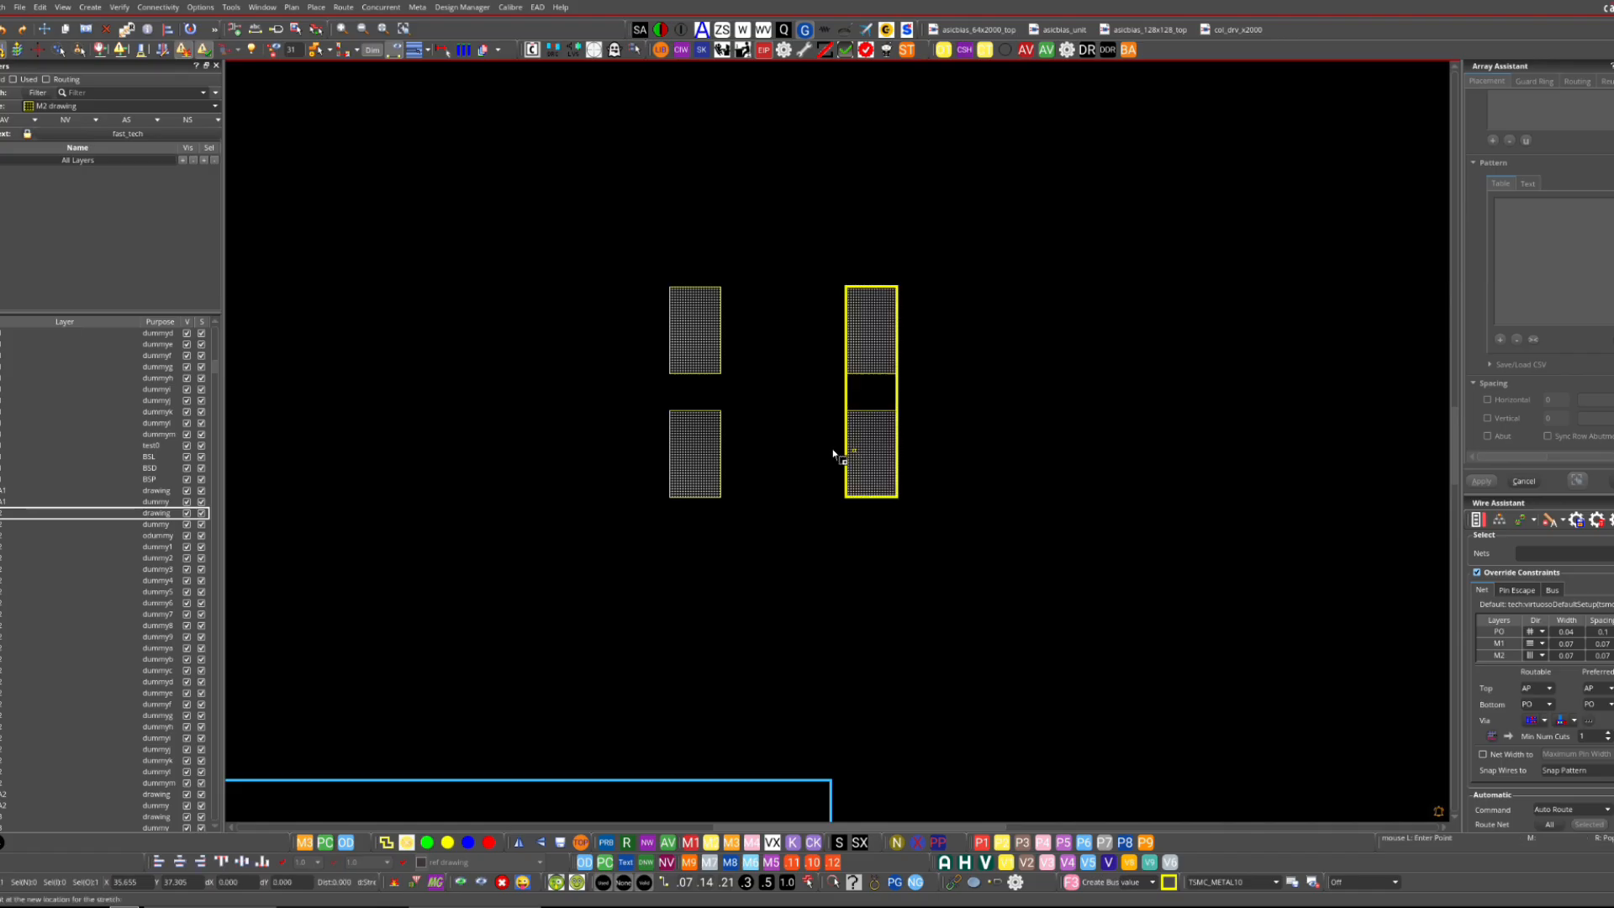
left_click(769, 453)
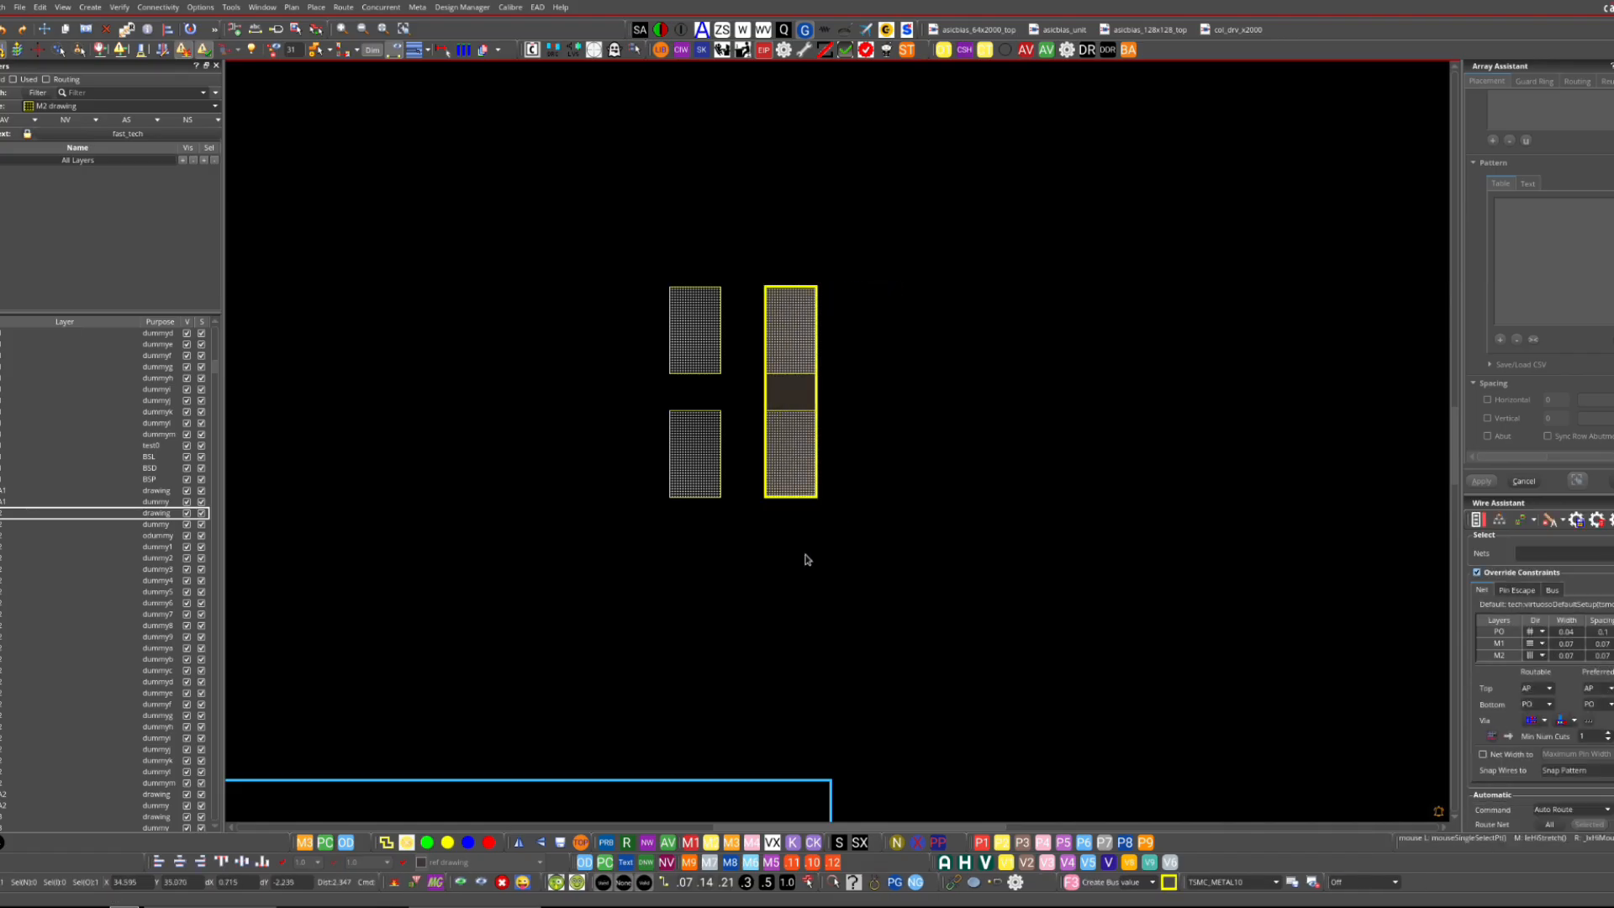
left_click(805, 560)
left_click(715, 480)
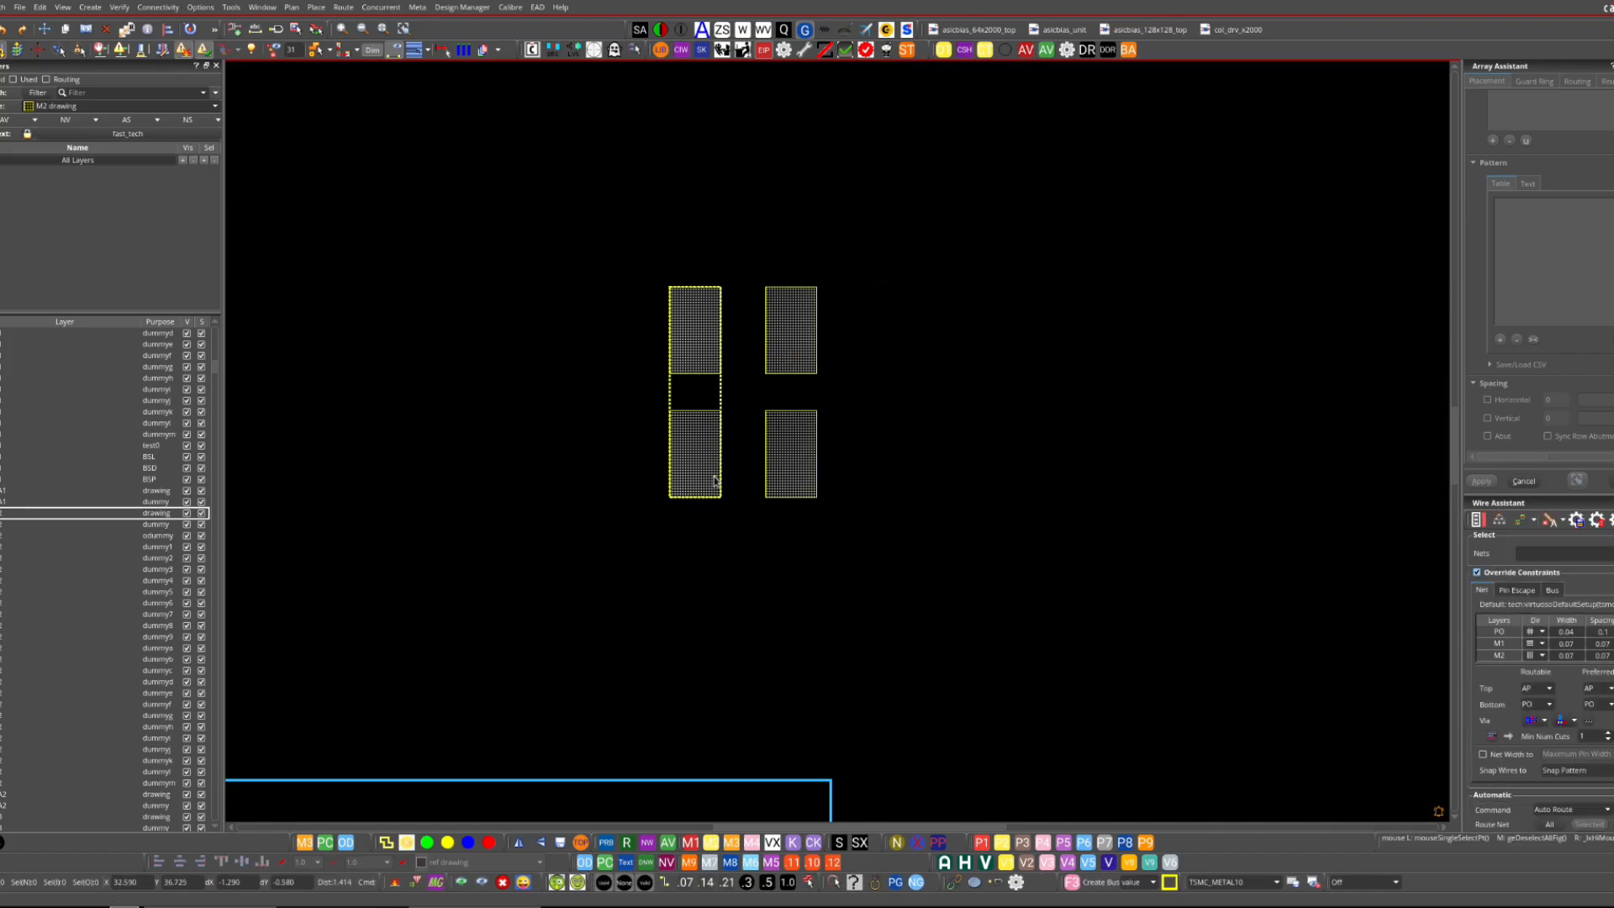
left_click(651, 588)
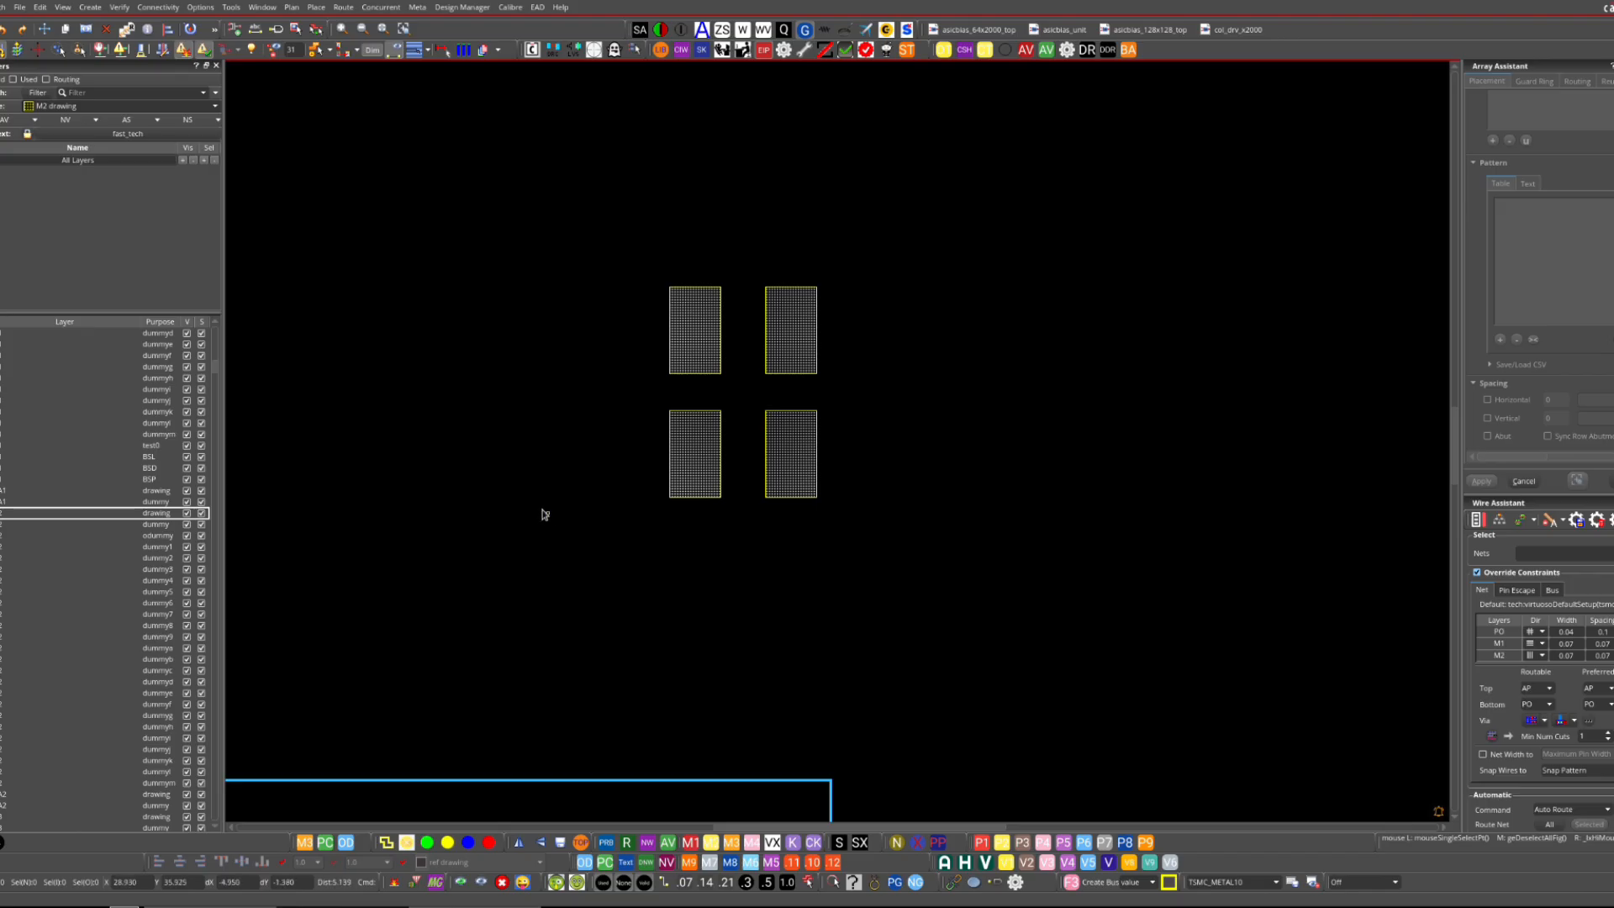
- Draw a small M2 rectangle about 0.78 by 0.93 just below the left rectangle group
key("r")
left_click(682, 563)
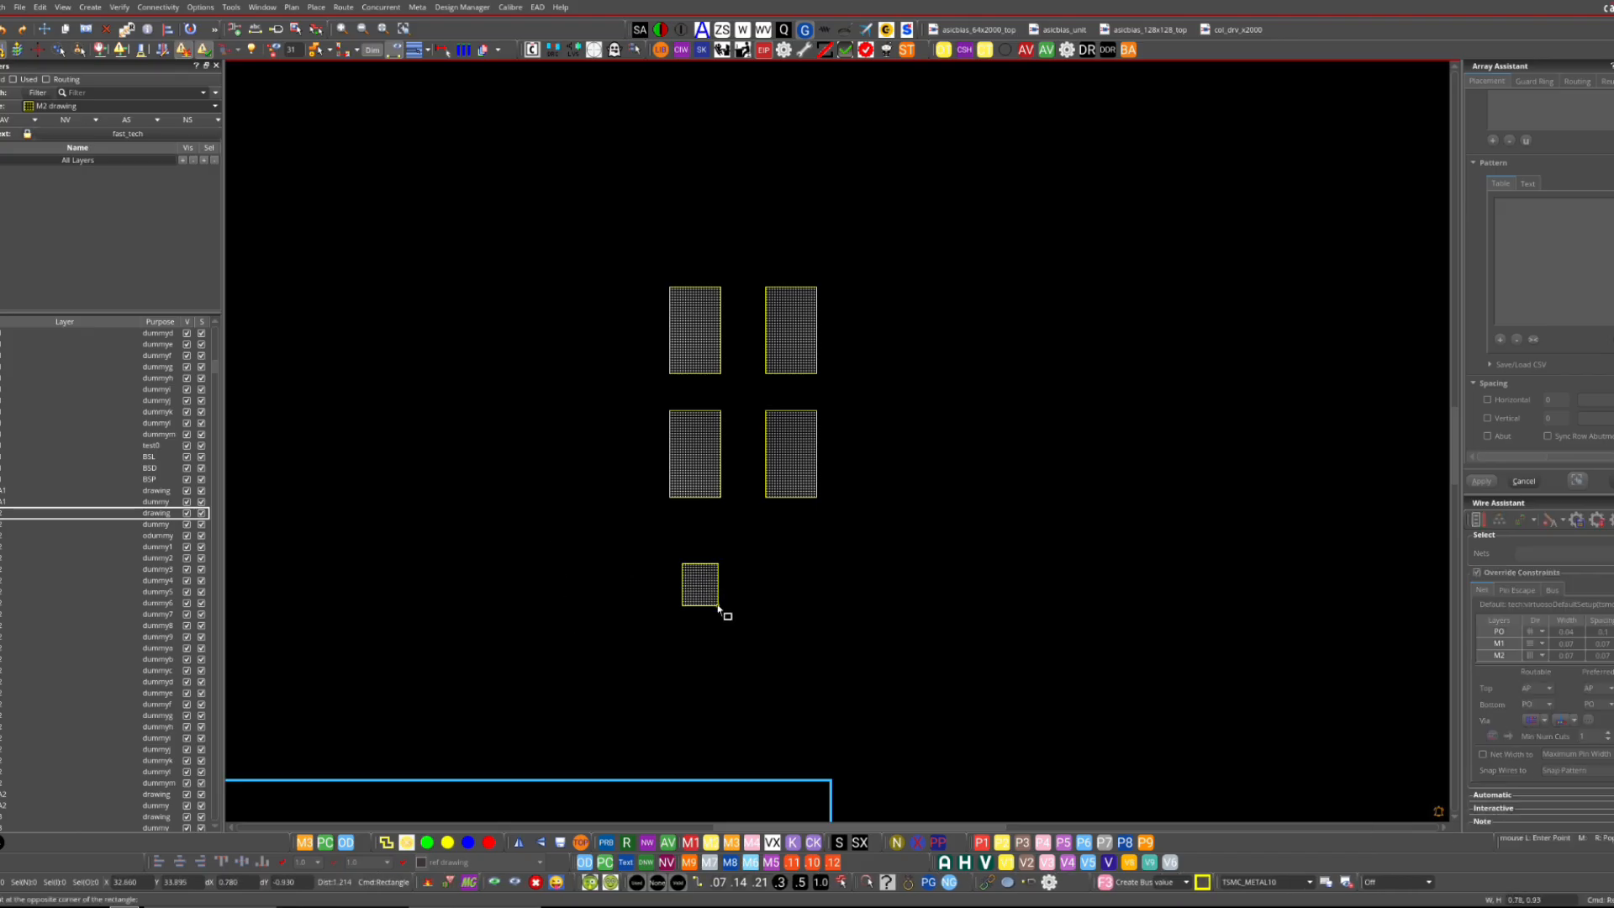
left_click(719, 605)
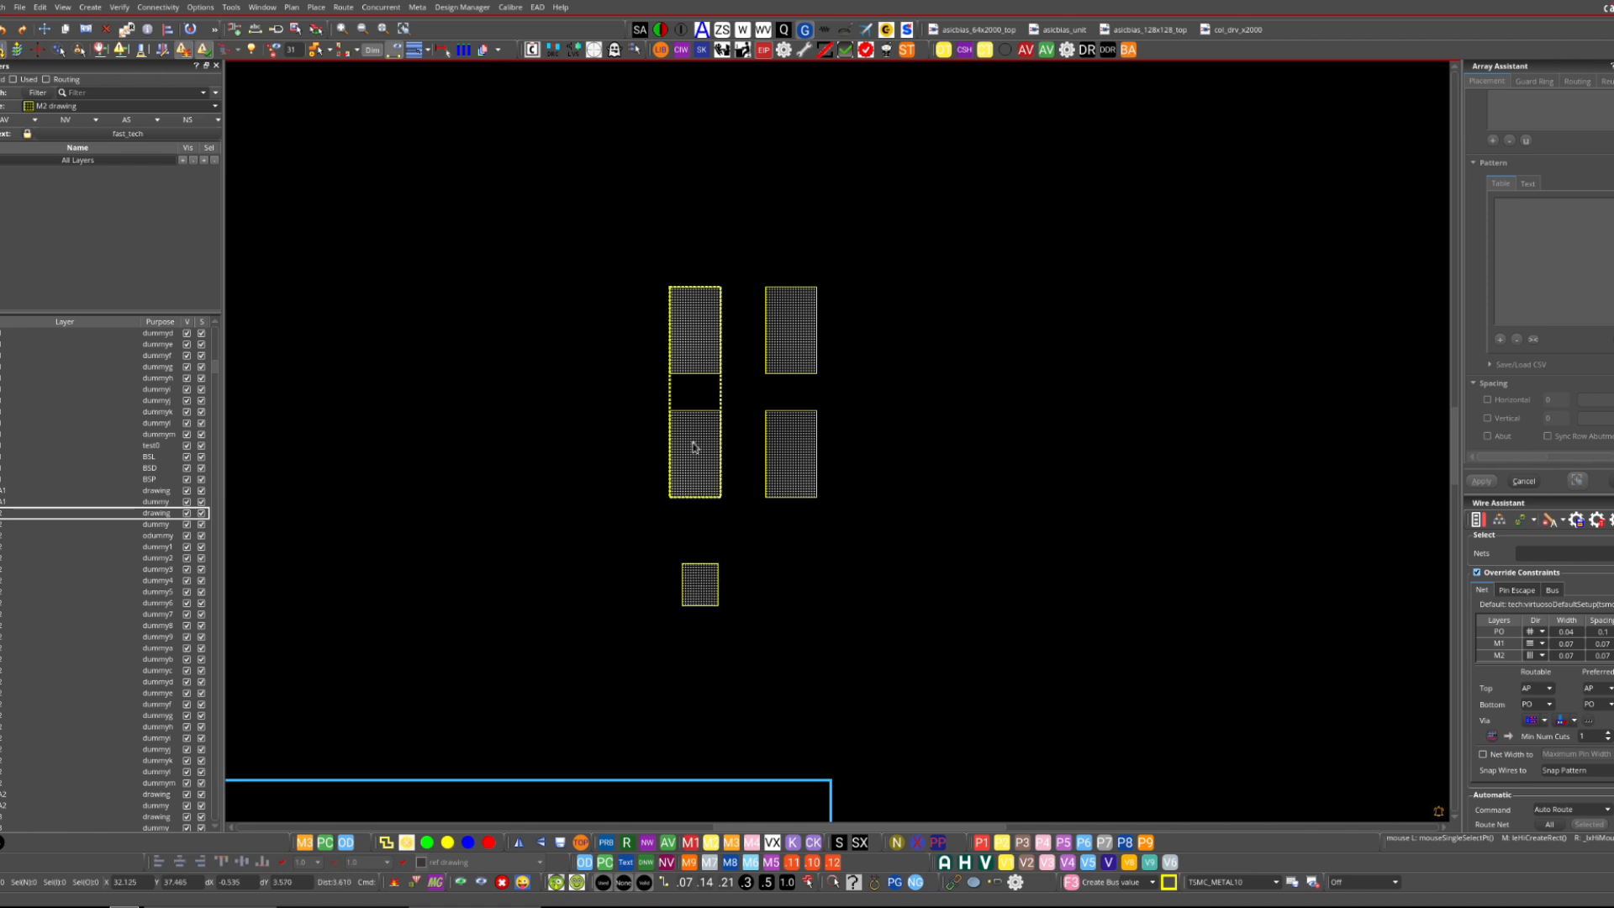
- Add the new small M2 rectangle to the left synchronous group and clear the selection
left_click(695, 578)
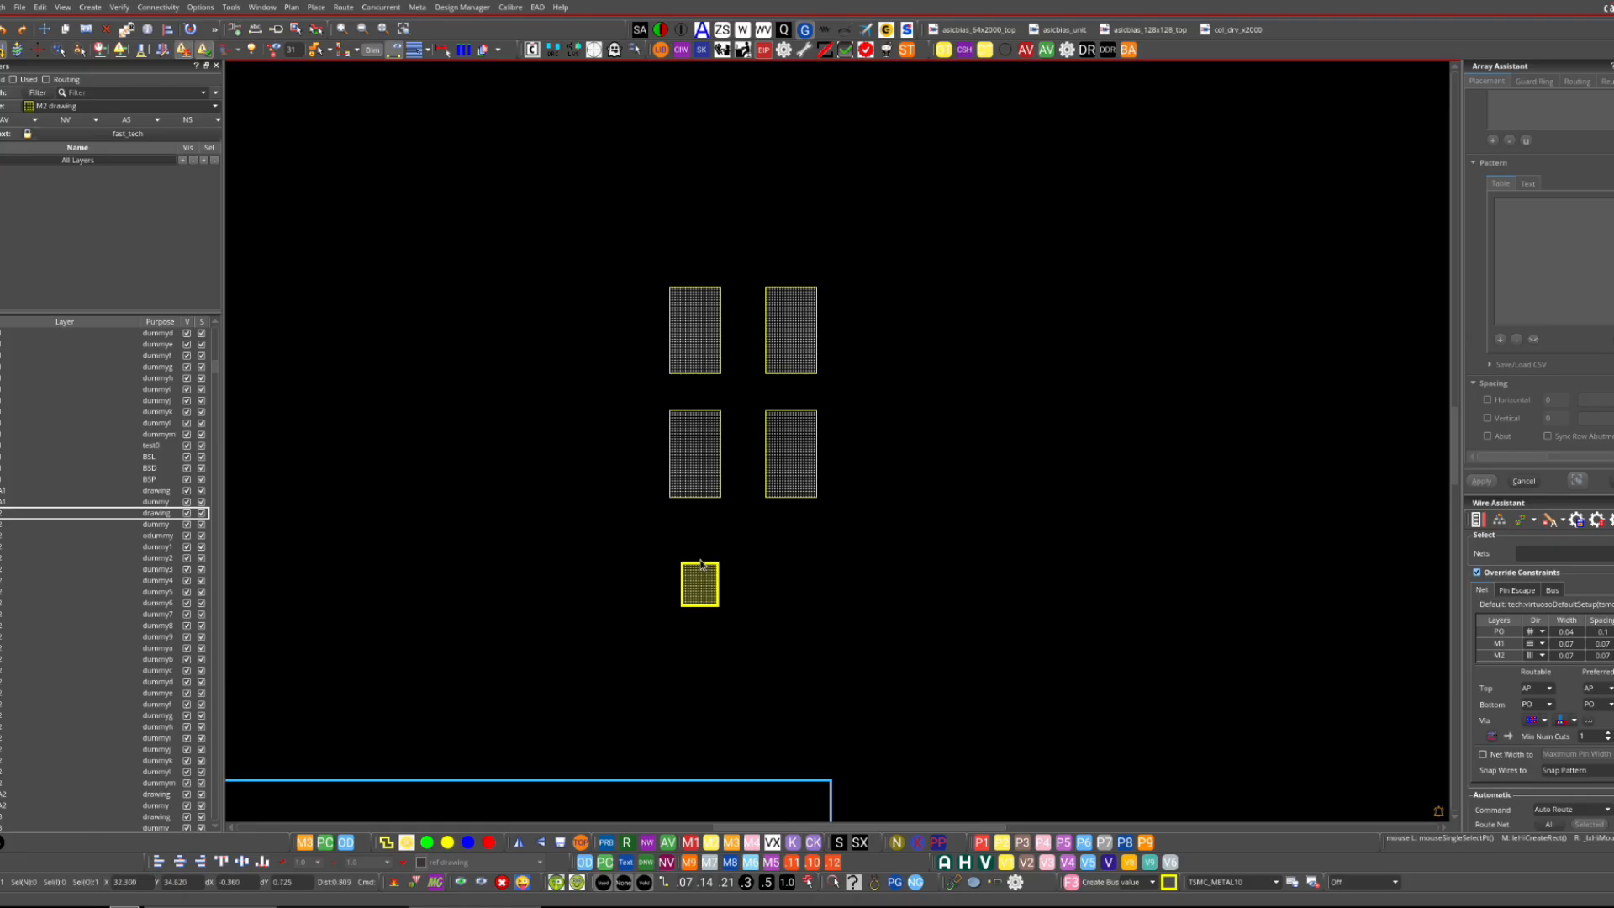
left_click(468, 841)
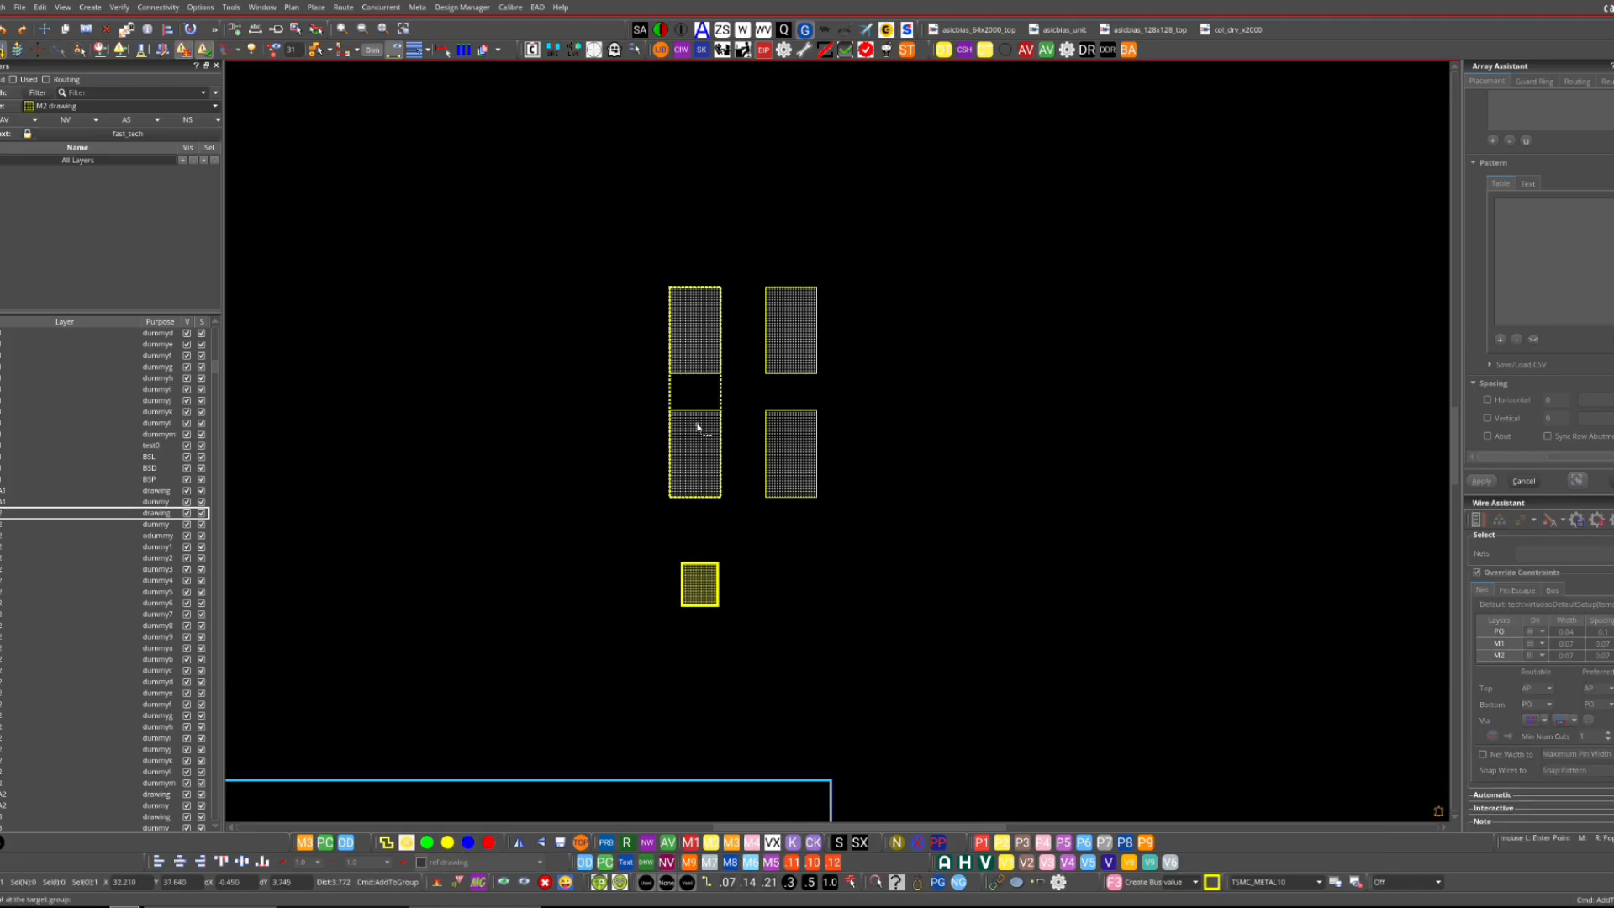
left_click(702, 420)
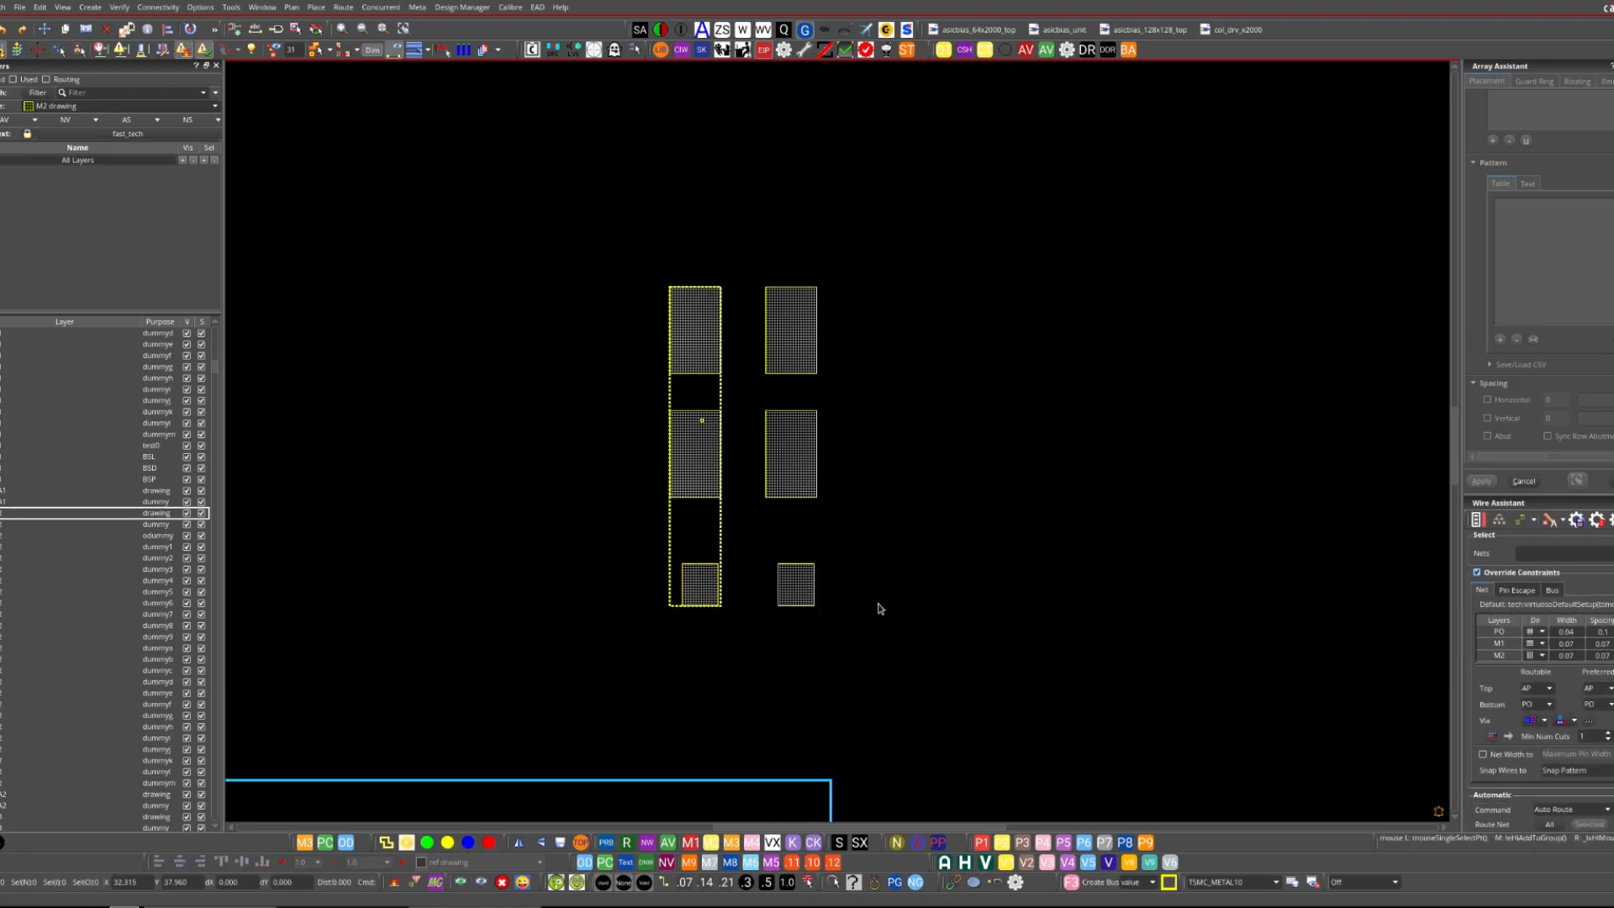
left_click(786, 578)
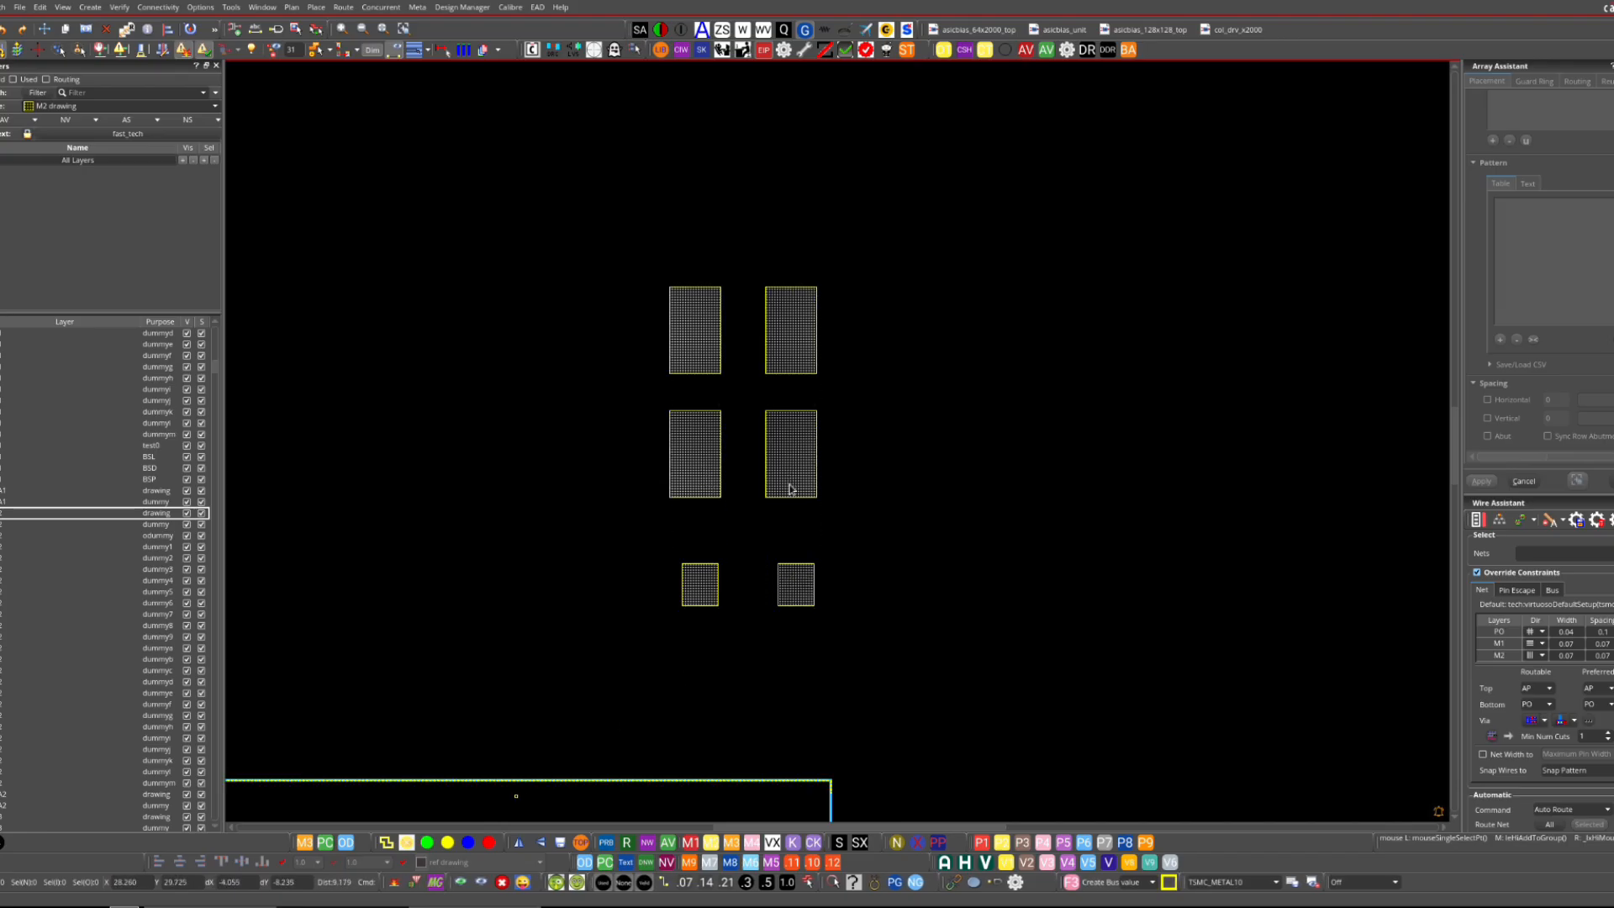
left_click(707, 586)
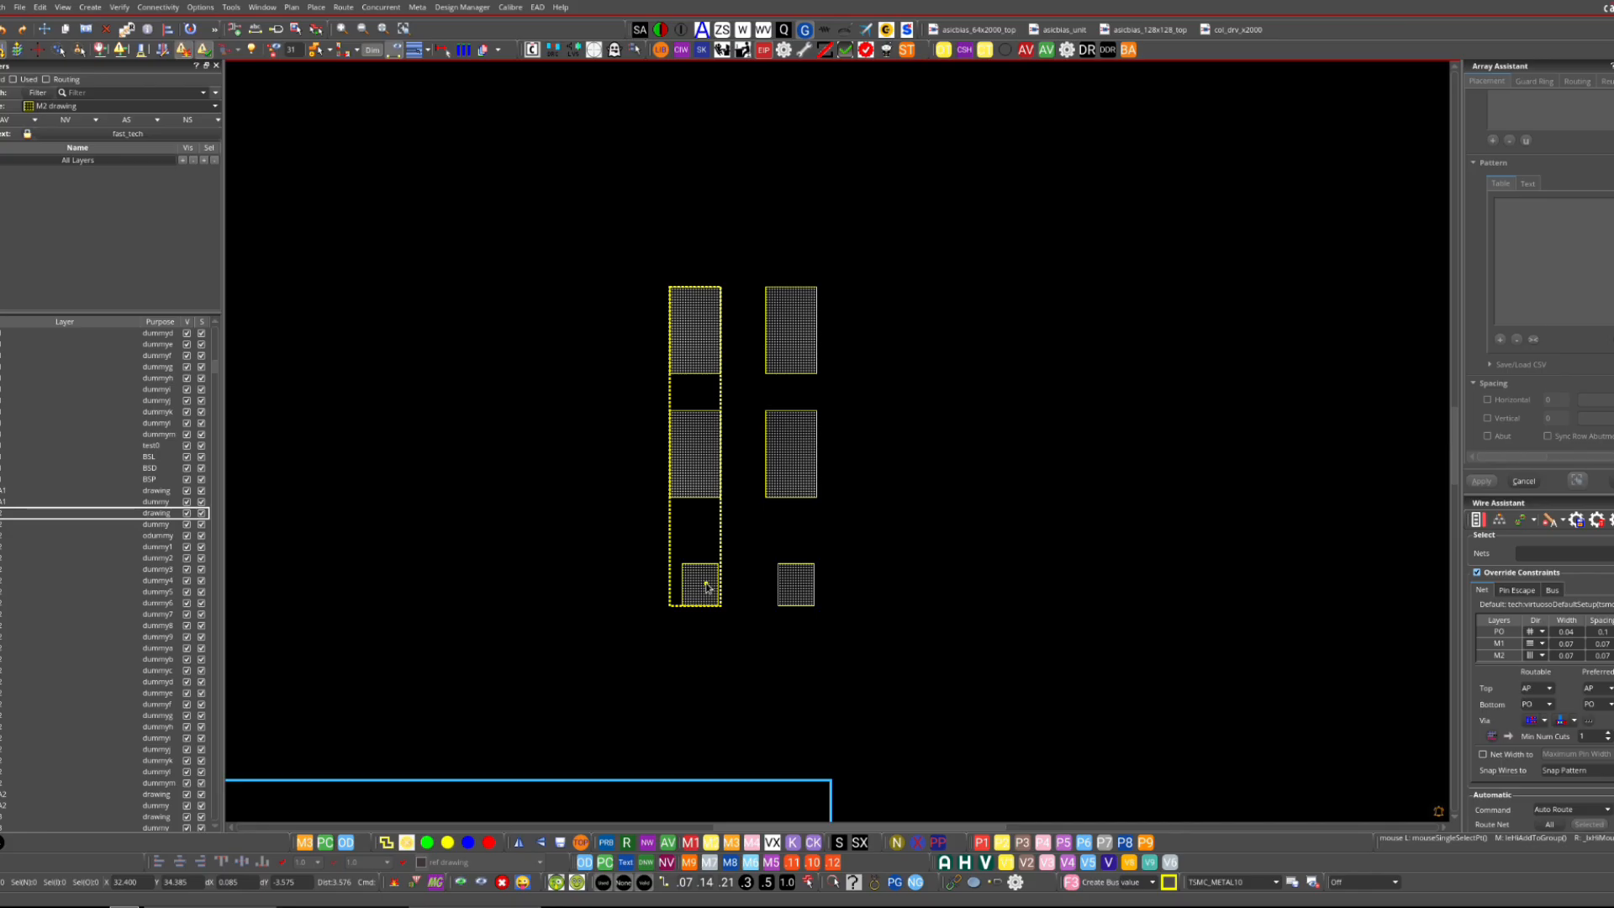
left_click(825, 574)
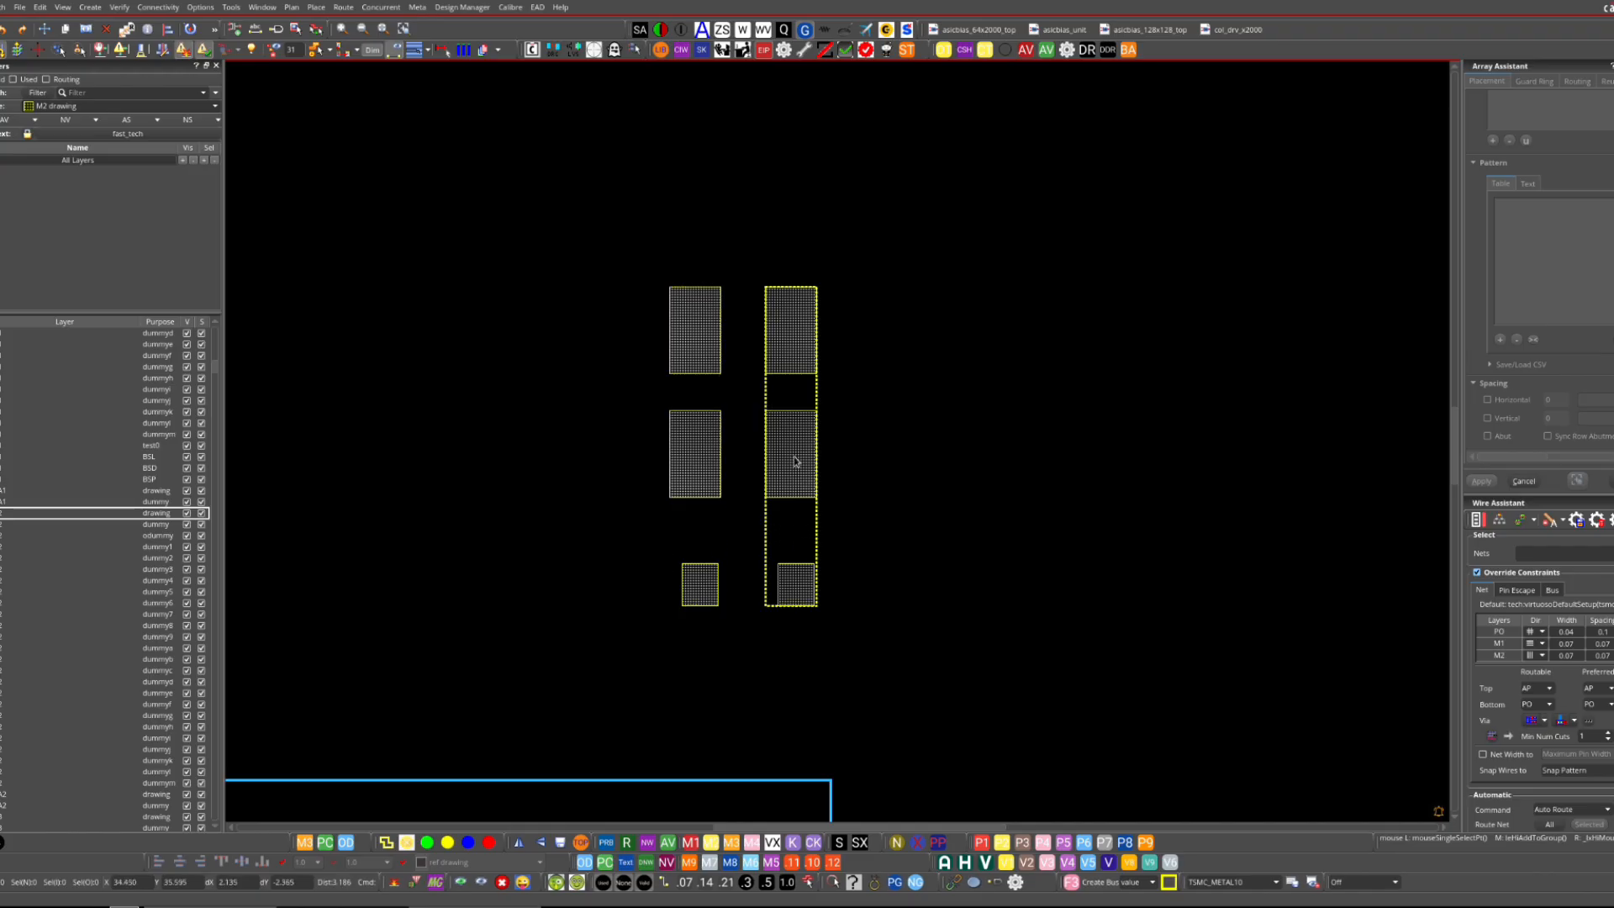
- Copy the second rectangle group about 2.7 horizontally to its right, keeping the same height
left_click(815, 476)
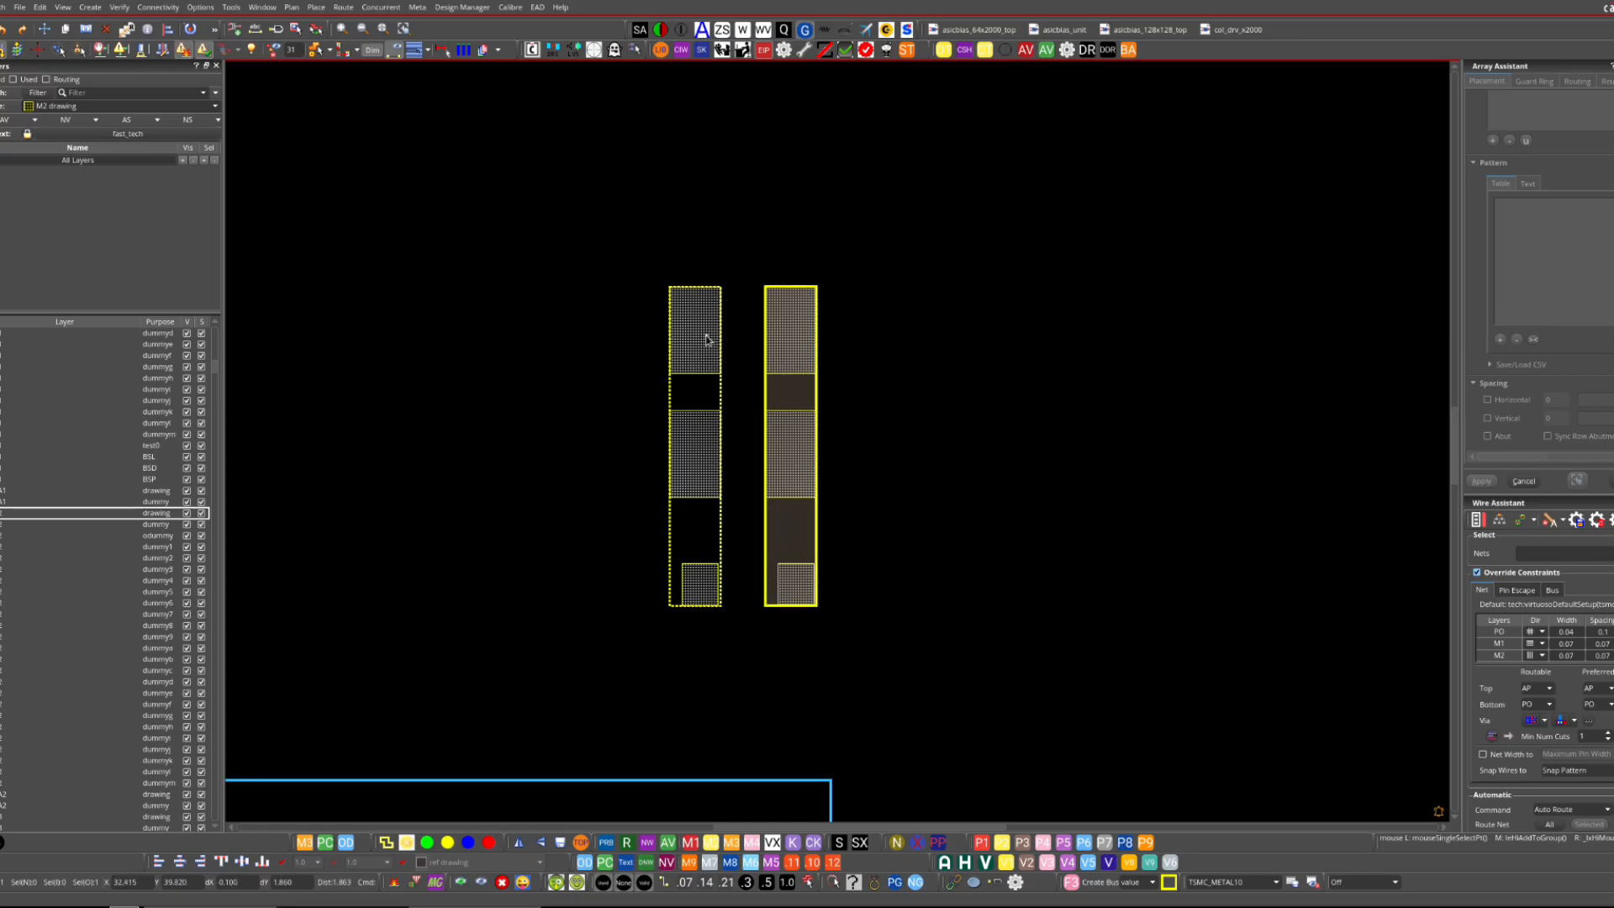
left_click(795, 382)
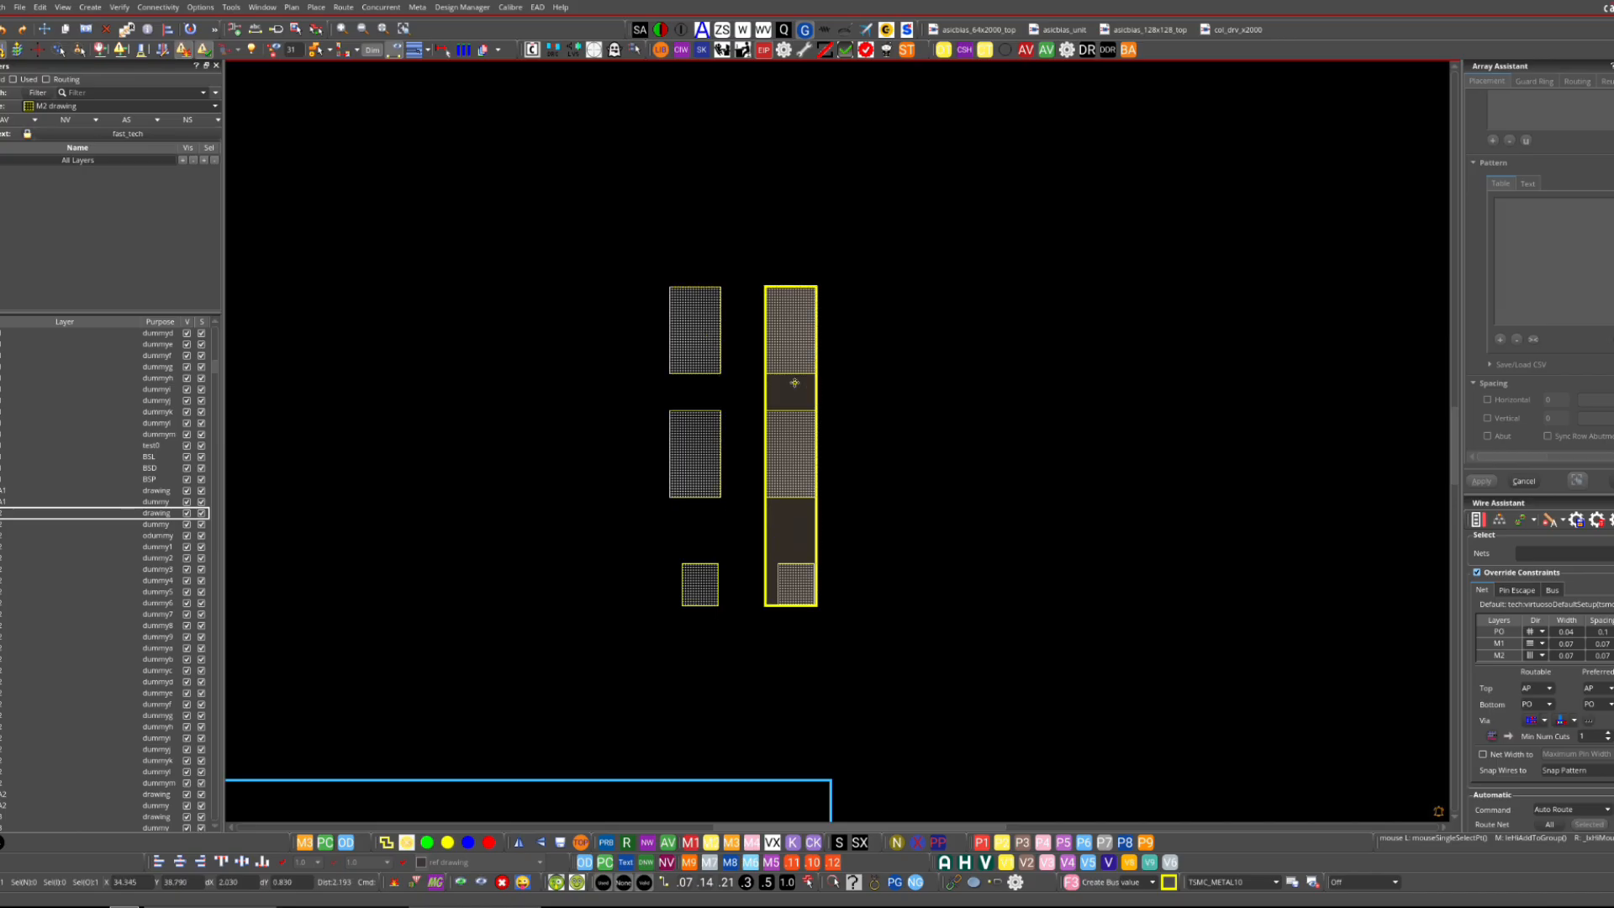
key("c")
left_click(795, 383)
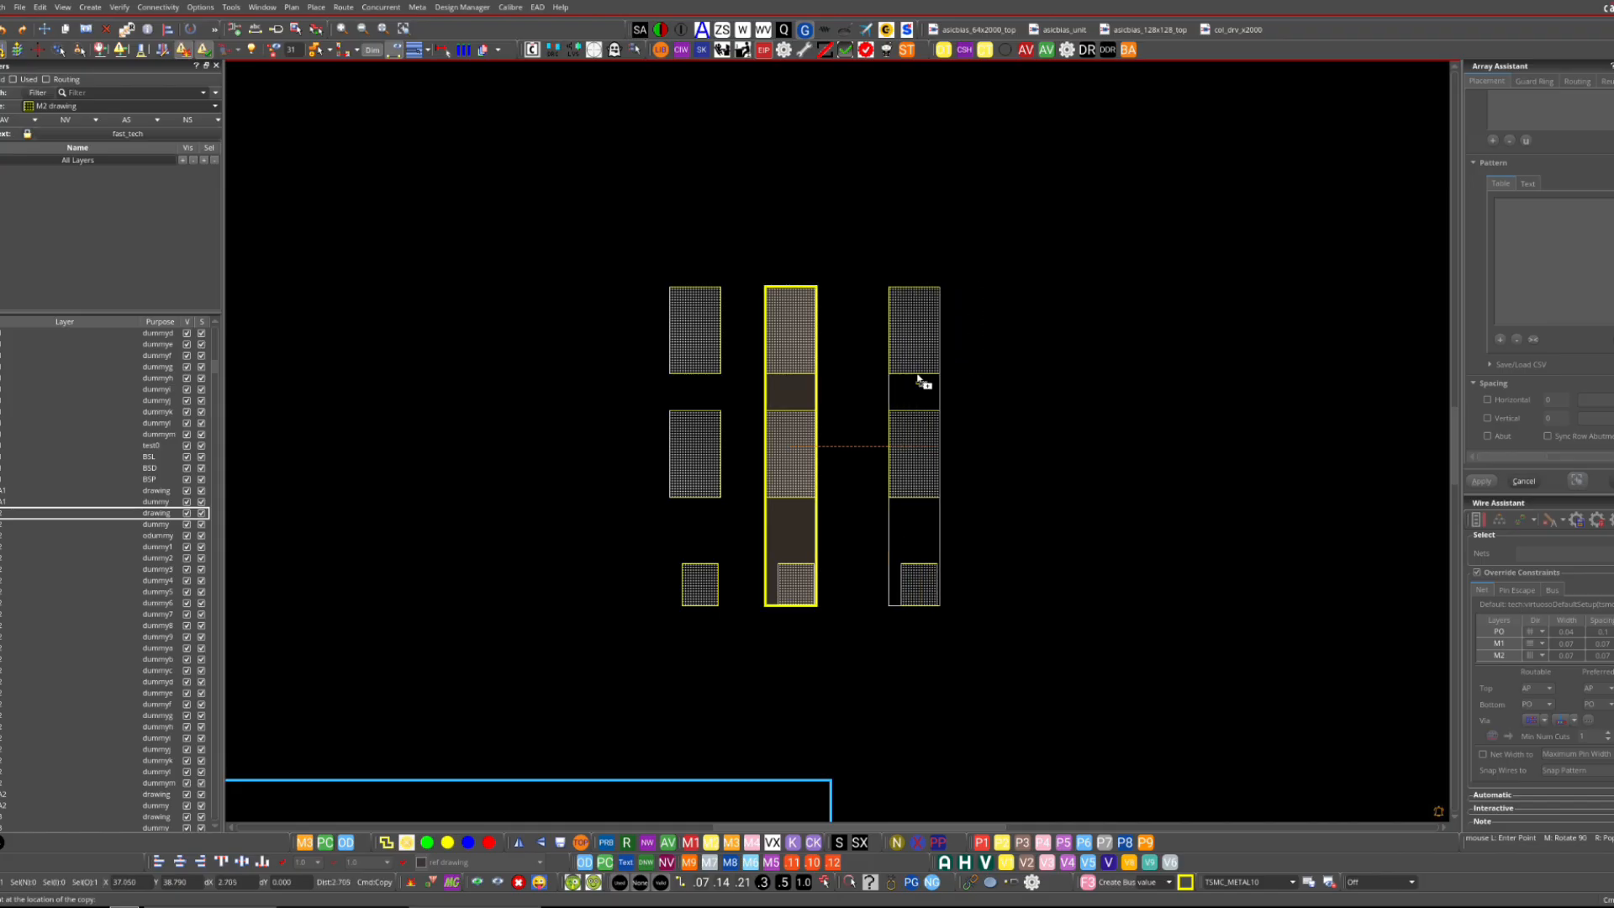
left_click(917, 380)
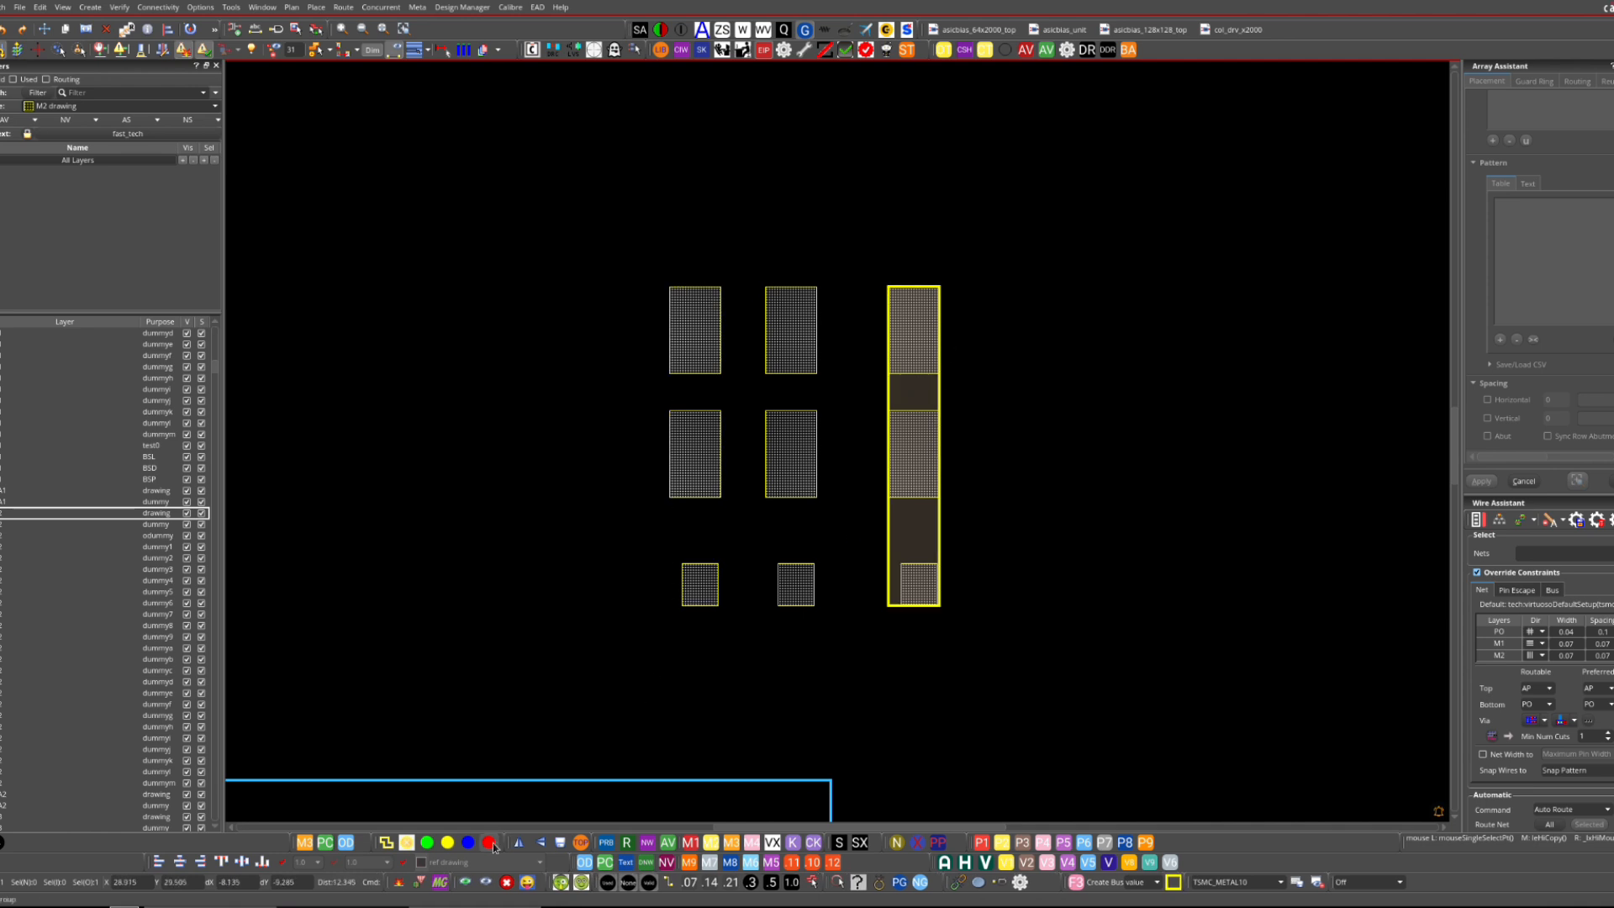
- Wrap the third column in a new group, edit it in place and ungroup the synchronous copy inside it
left_click(427, 844)
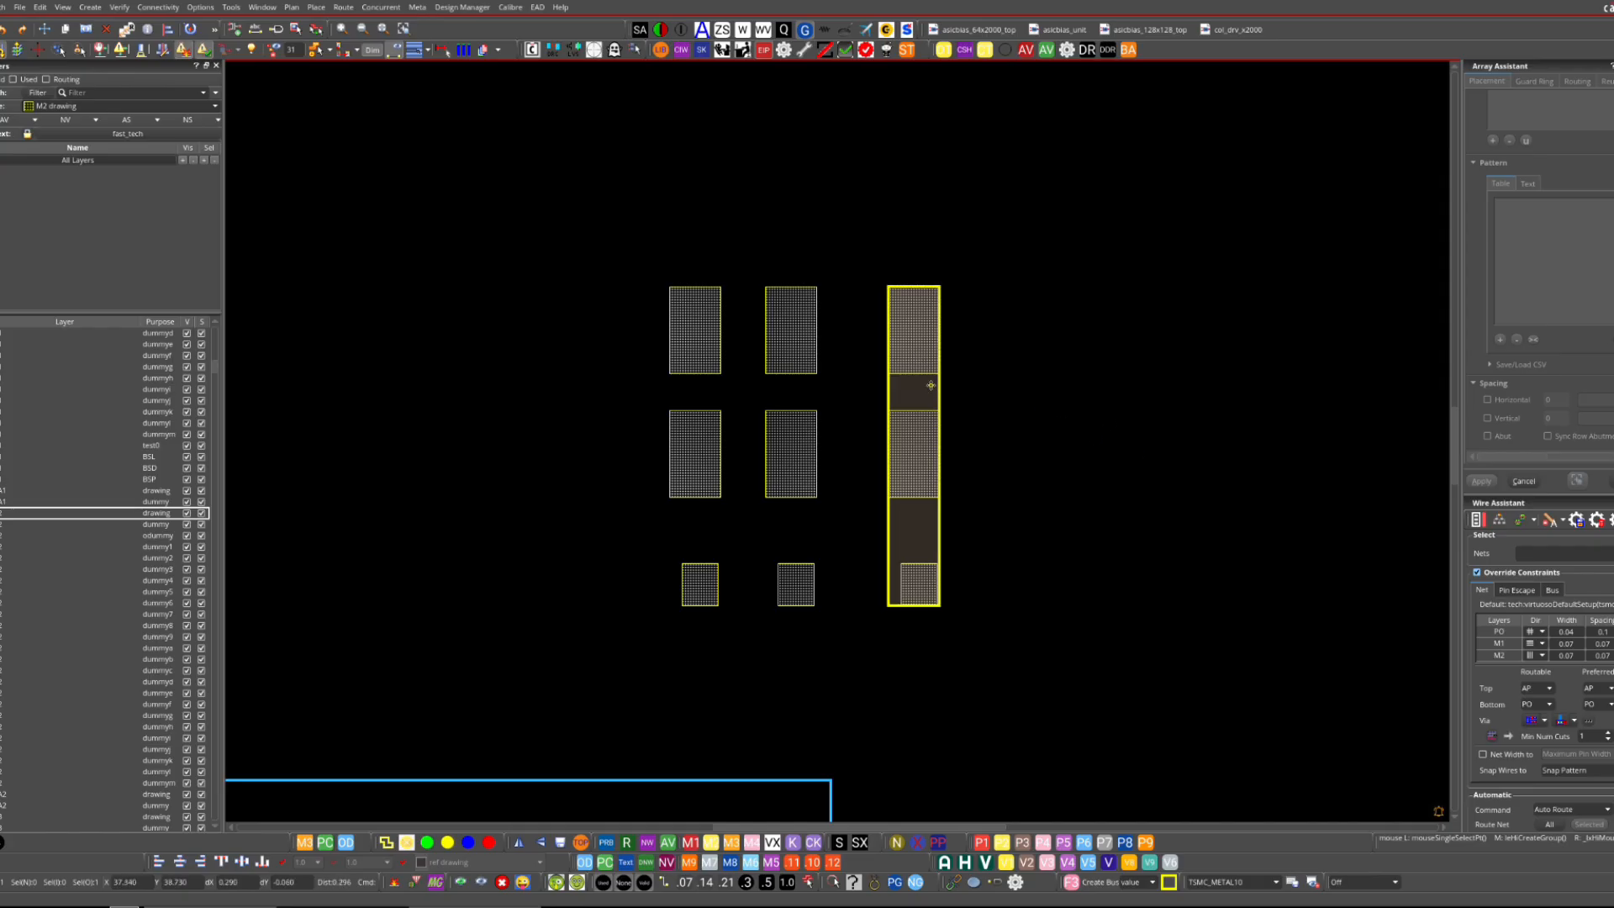
key("x")
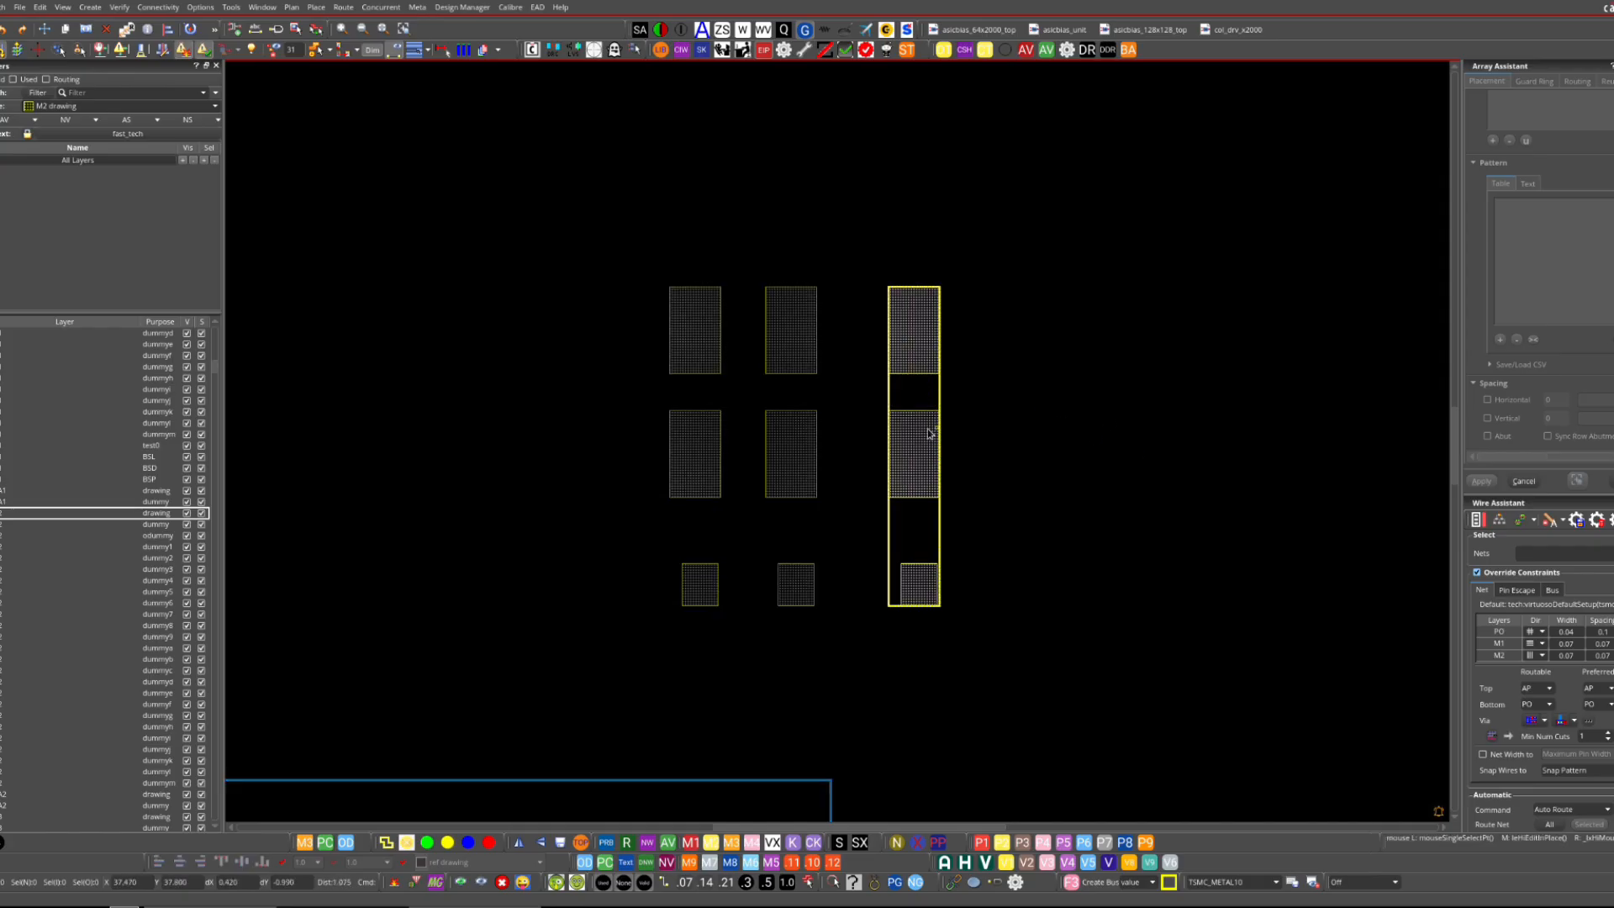
left_click(941, 540)
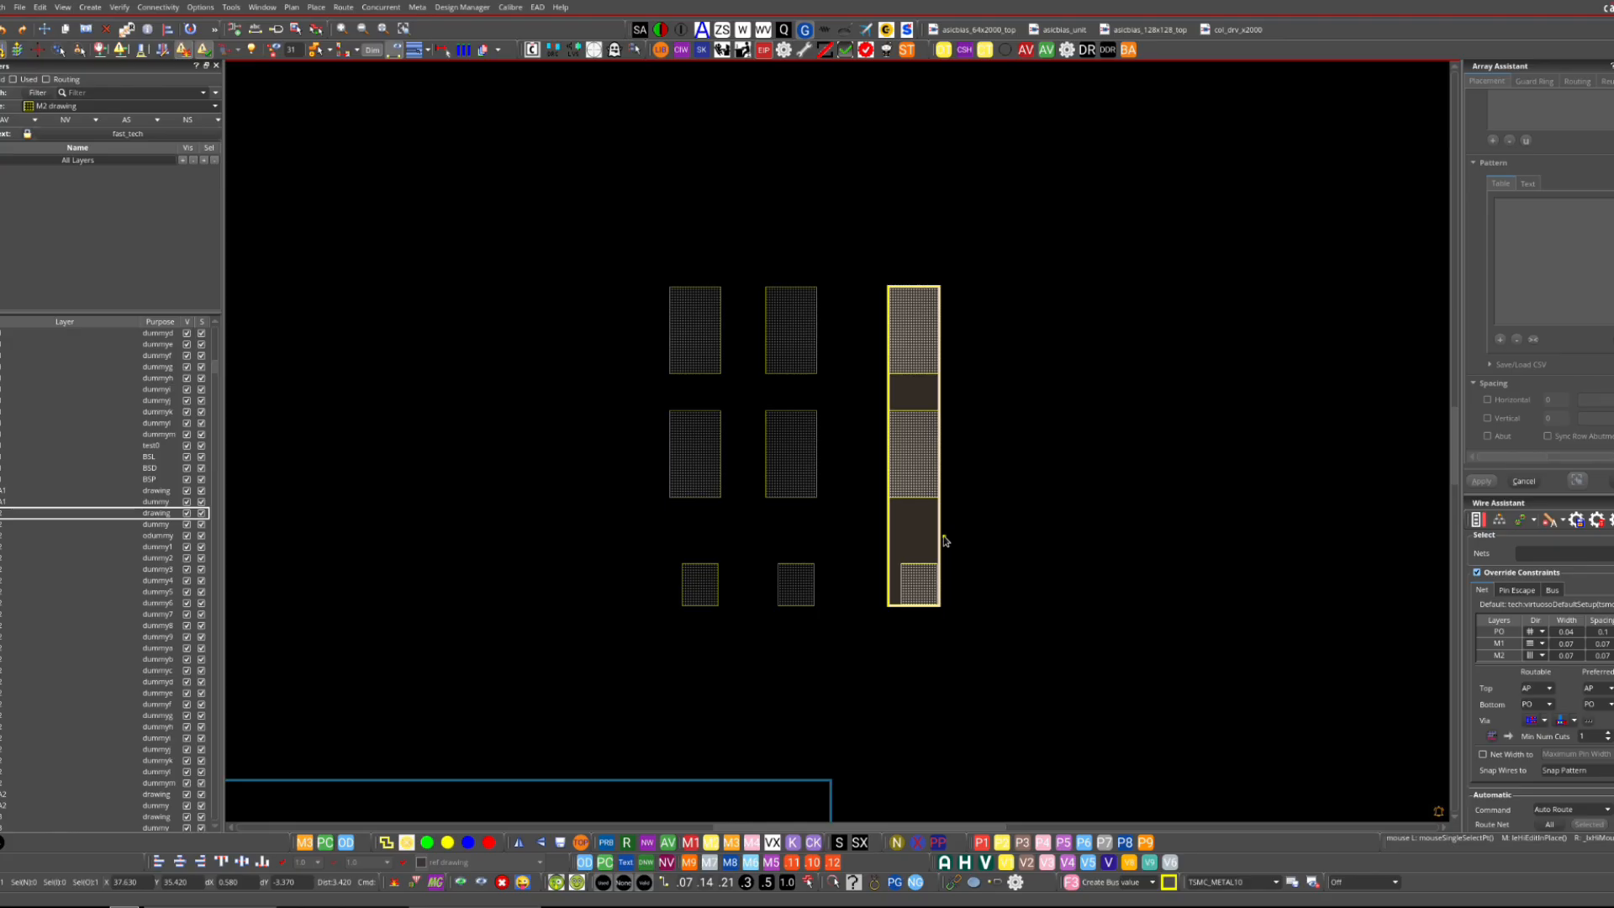
left_click(488, 843)
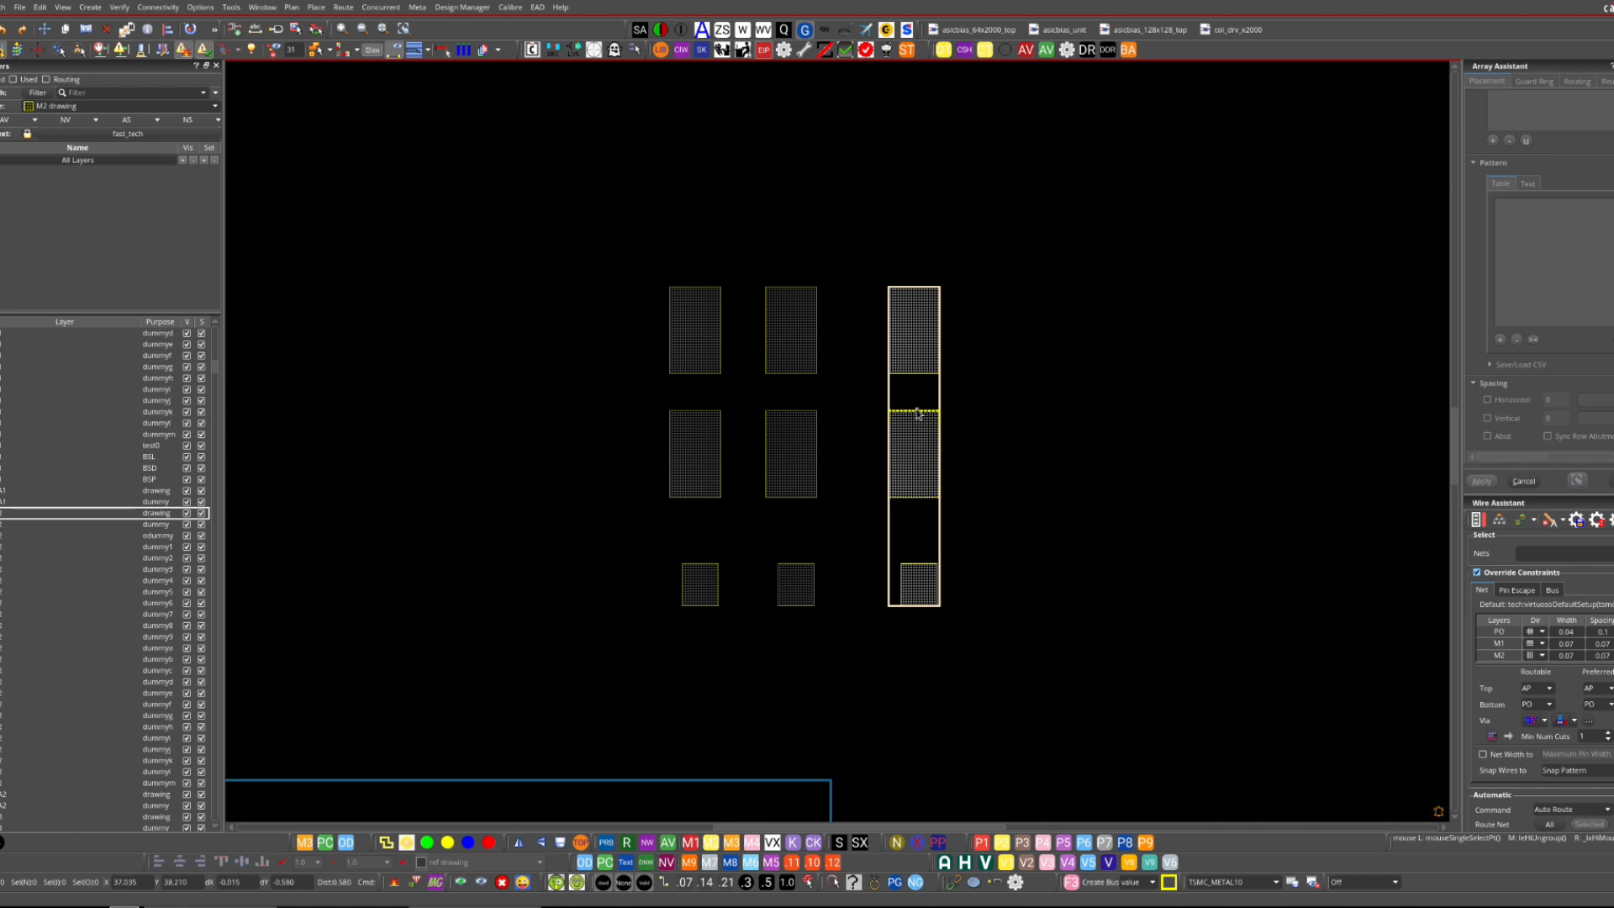
- Inspect the third column's figure group properties and close them without changes
left_click(930, 482)
key("q")
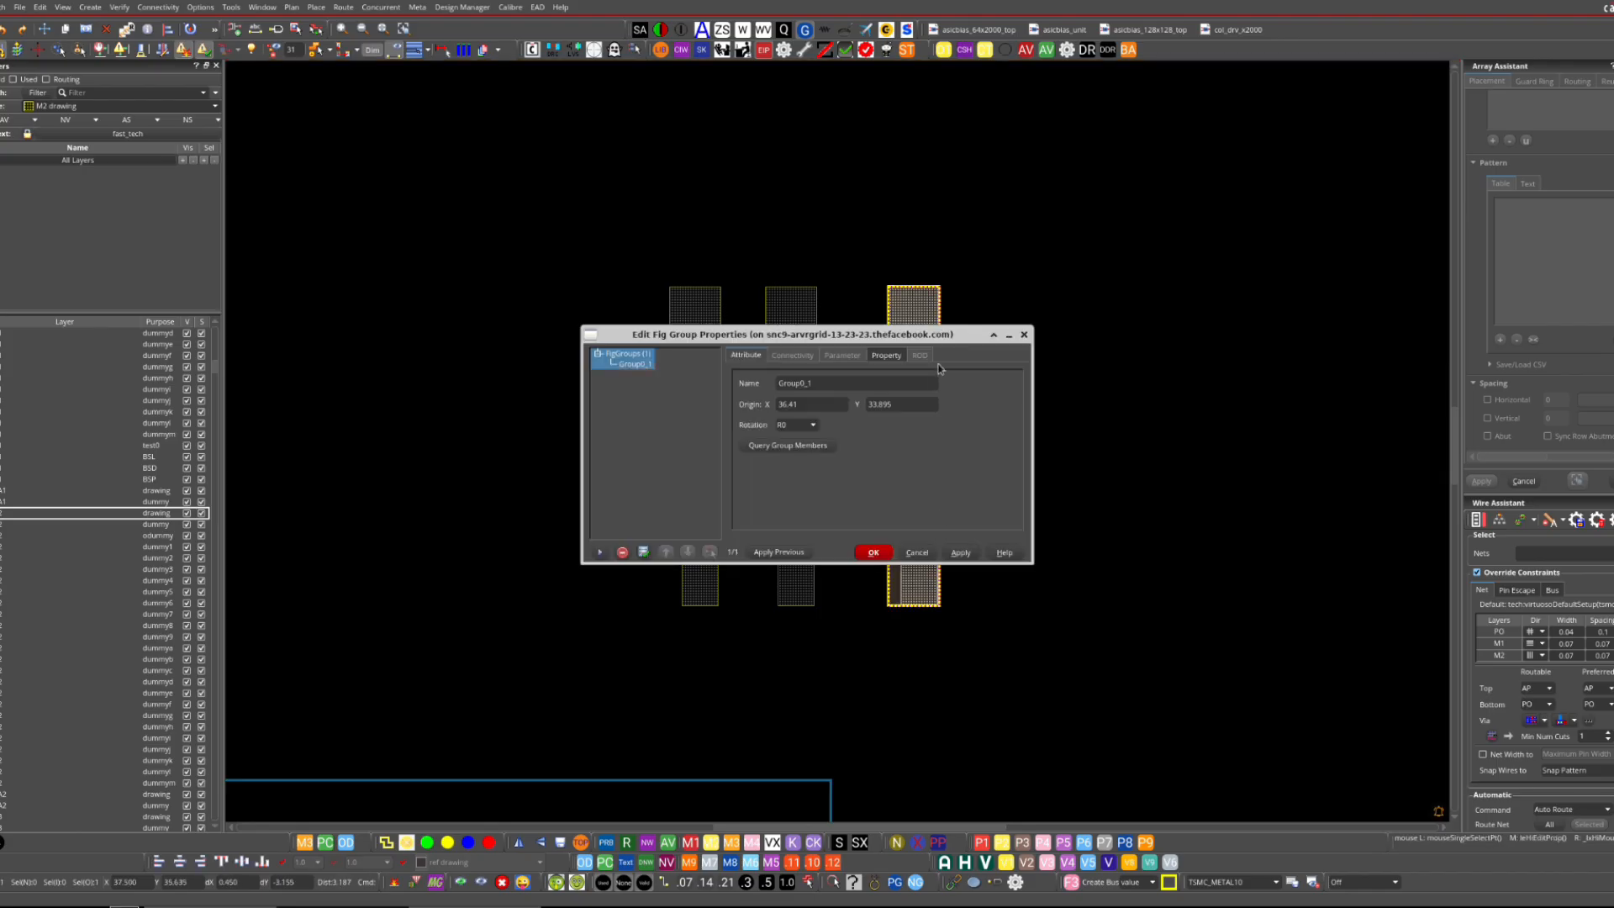
left_click(1024, 335)
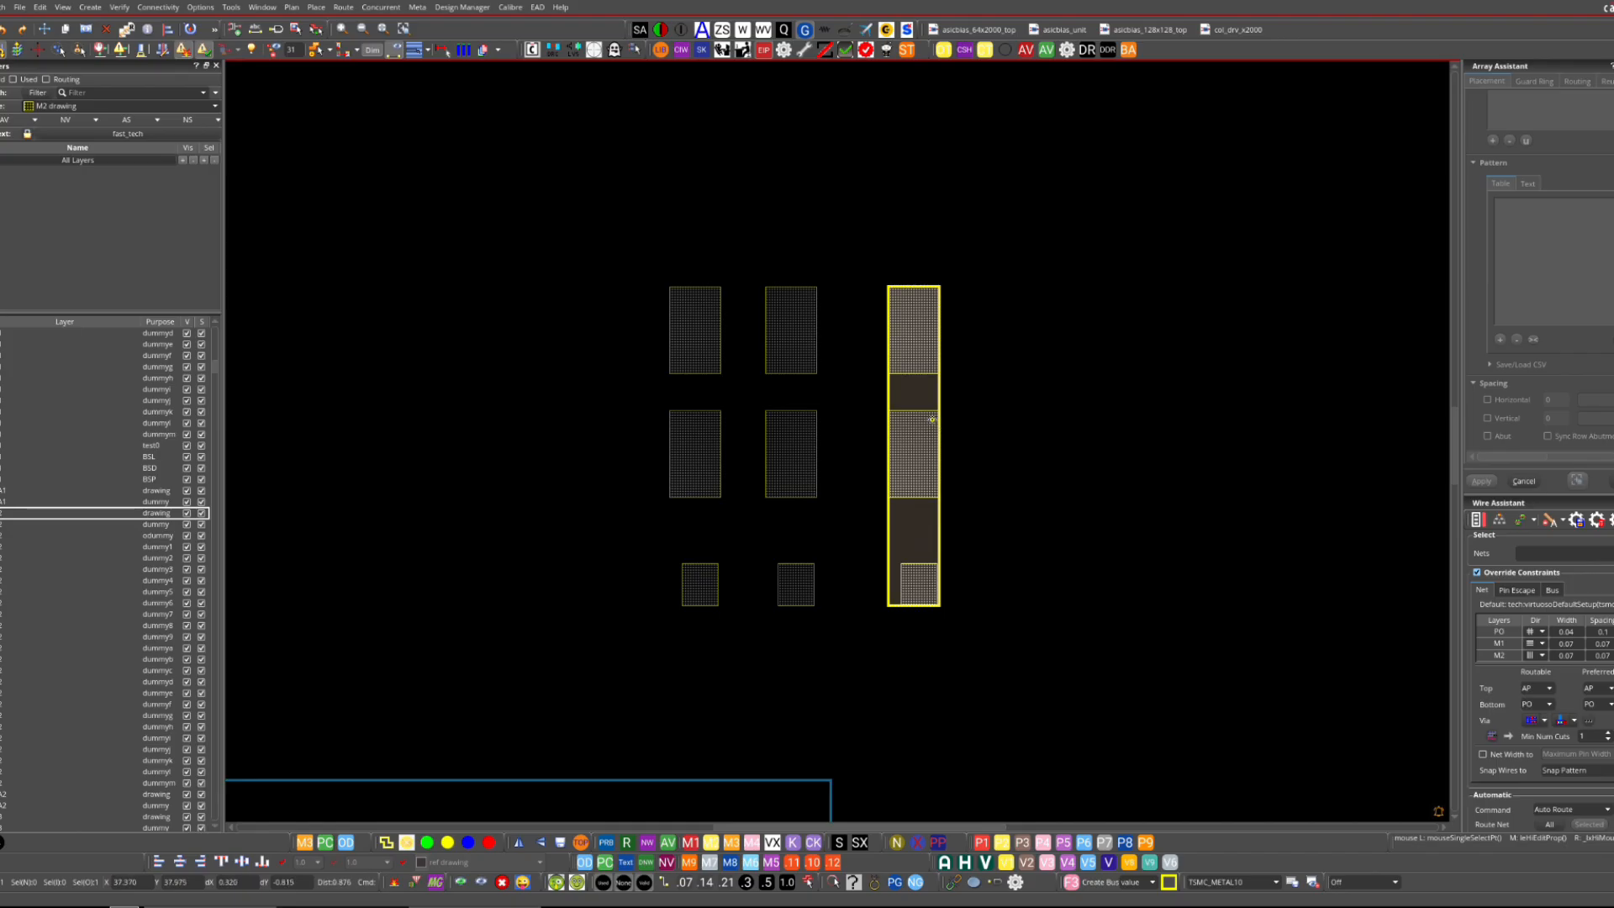
- Narrow the third column's small lower rectangle by stretching its right edge inward, and leave the in-place edit
left_click(876, 462)
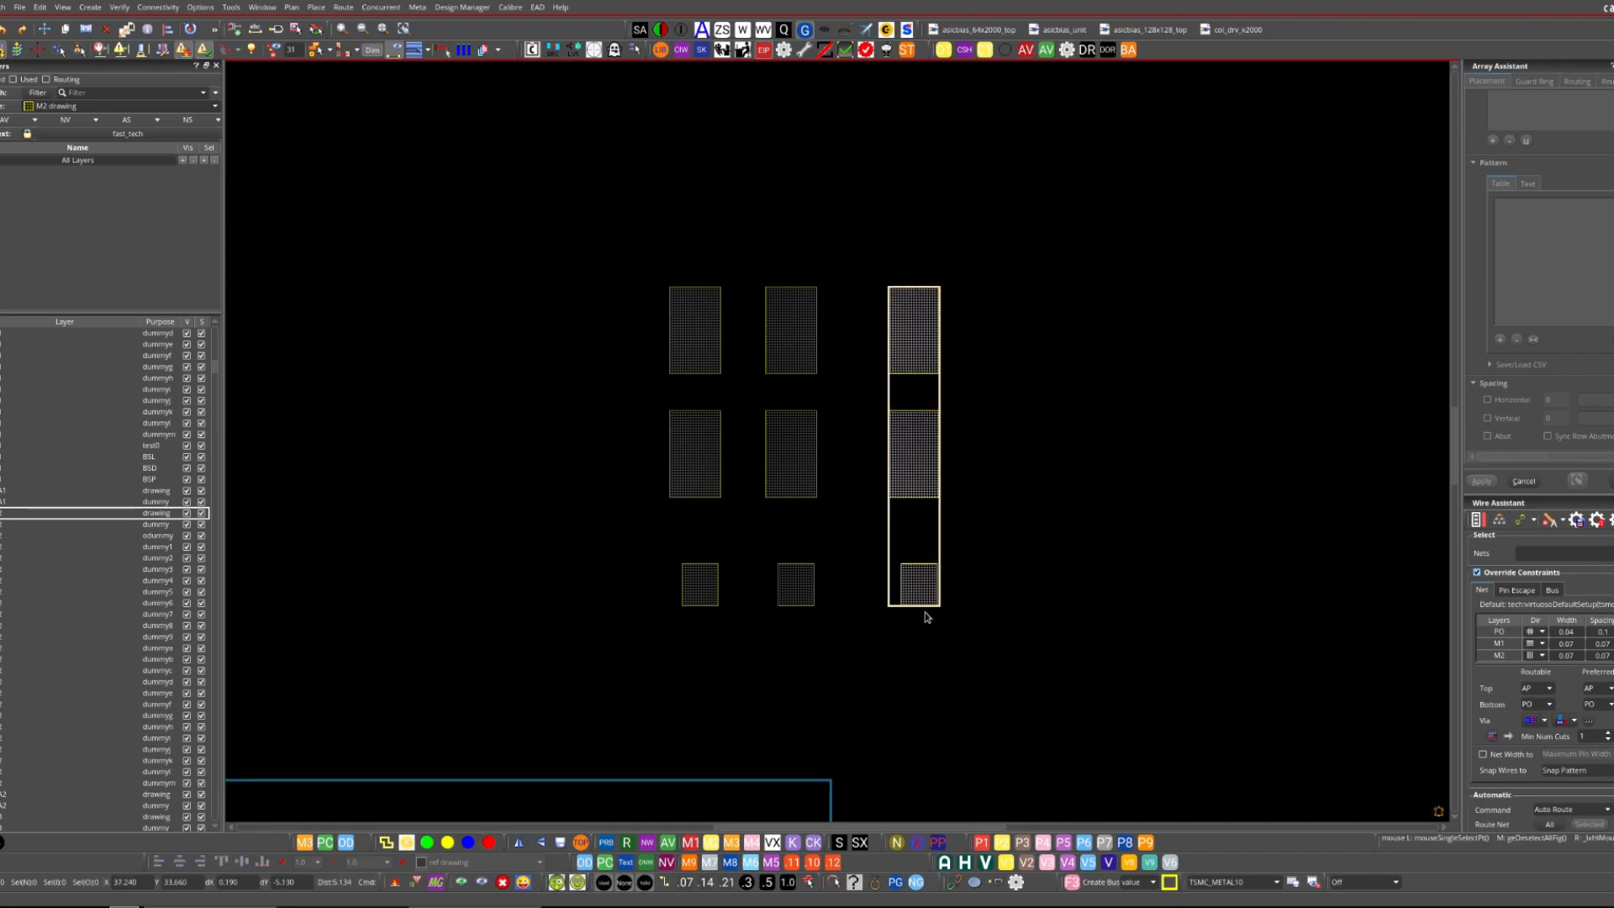
key("s")
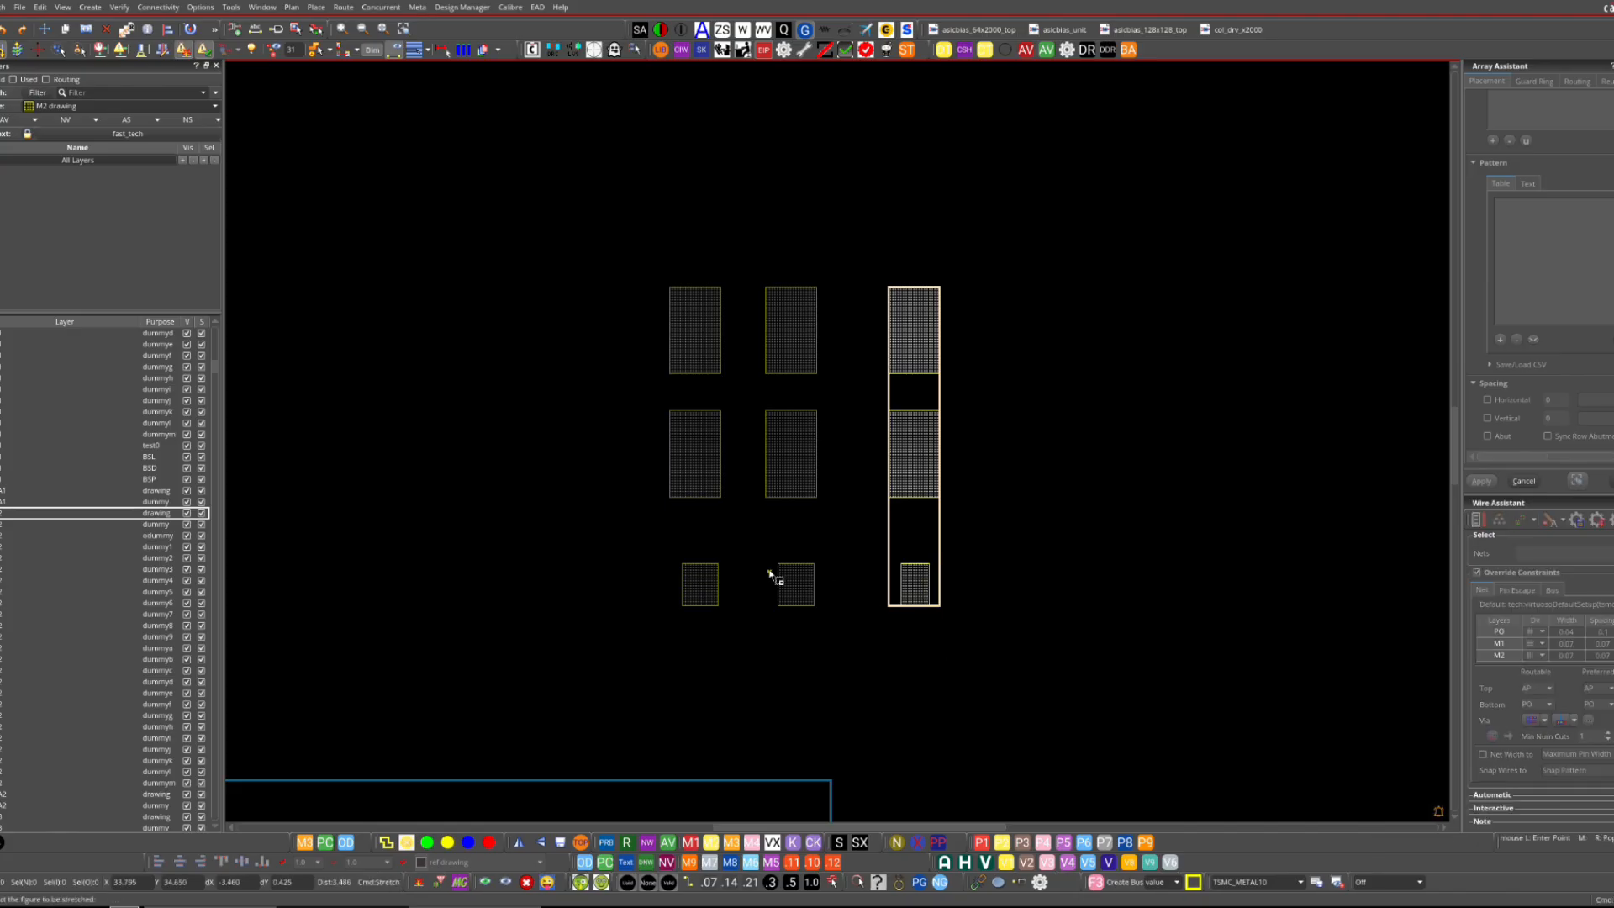
left_click(896, 636)
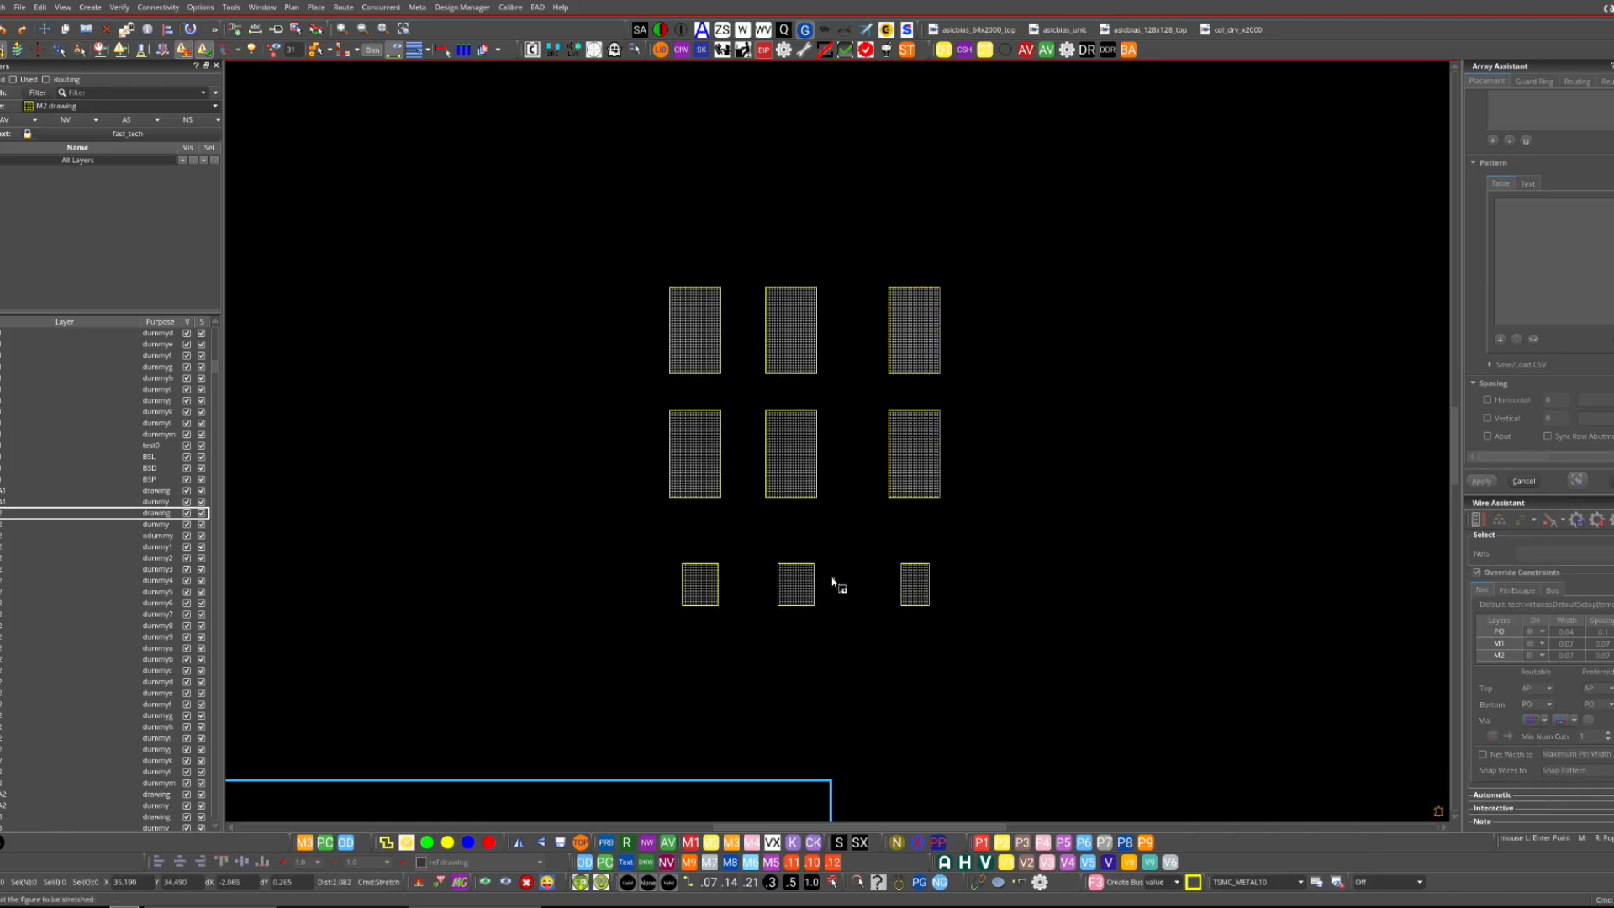
key("Escape")
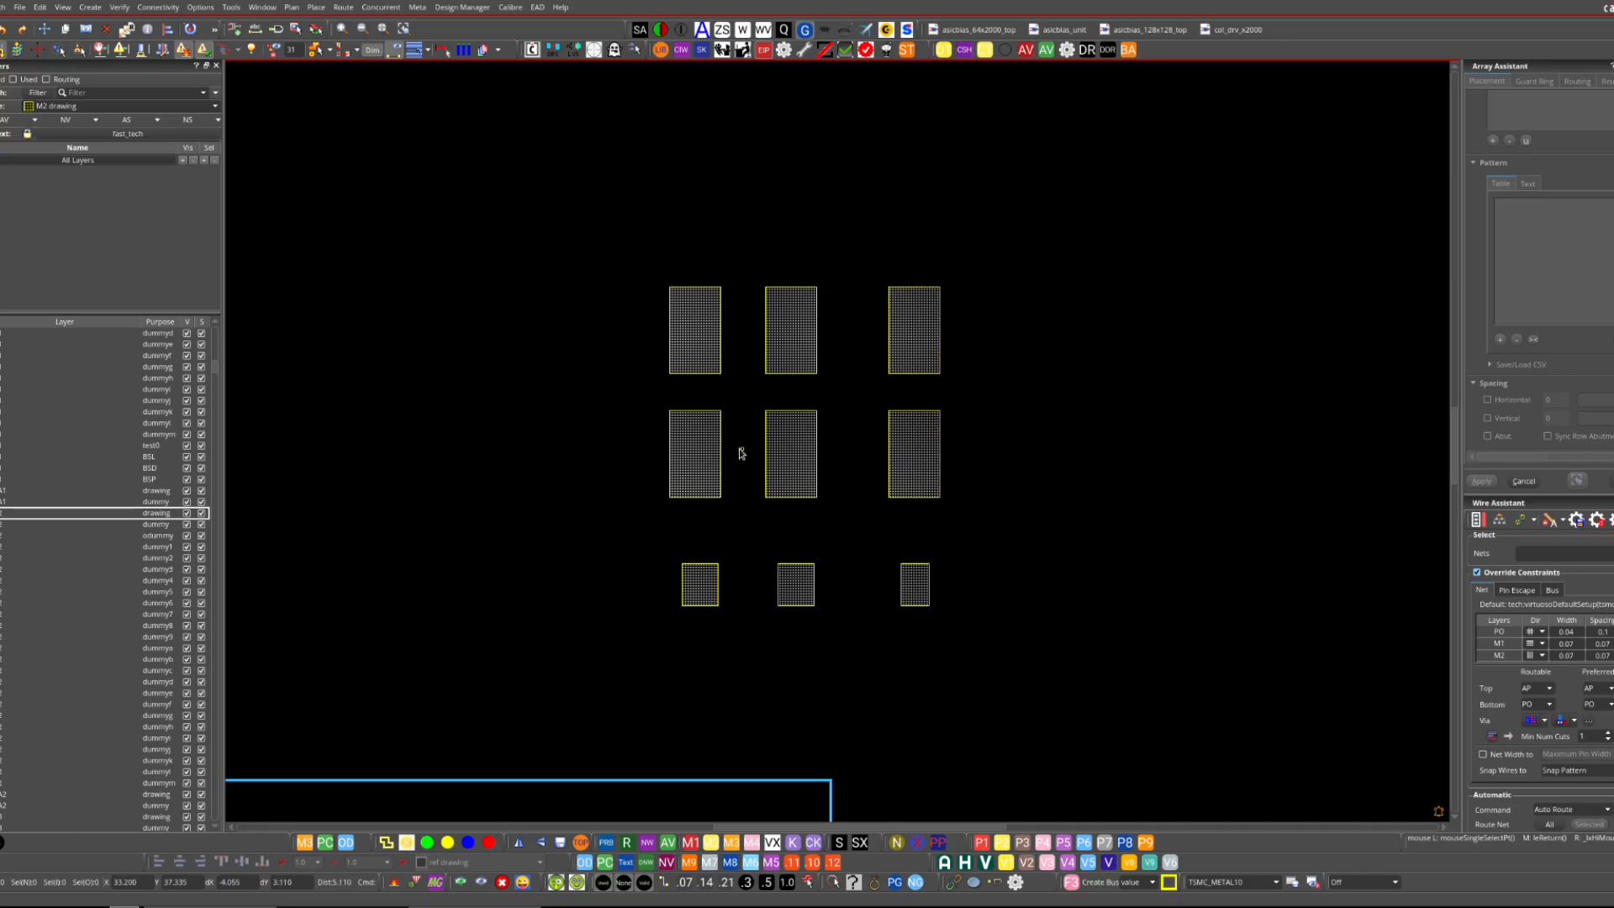
- Place an independent copy of the leftmost group to the right of the third column, at the same height
left_click_drag(718, 444, 1114, 435, "shift")
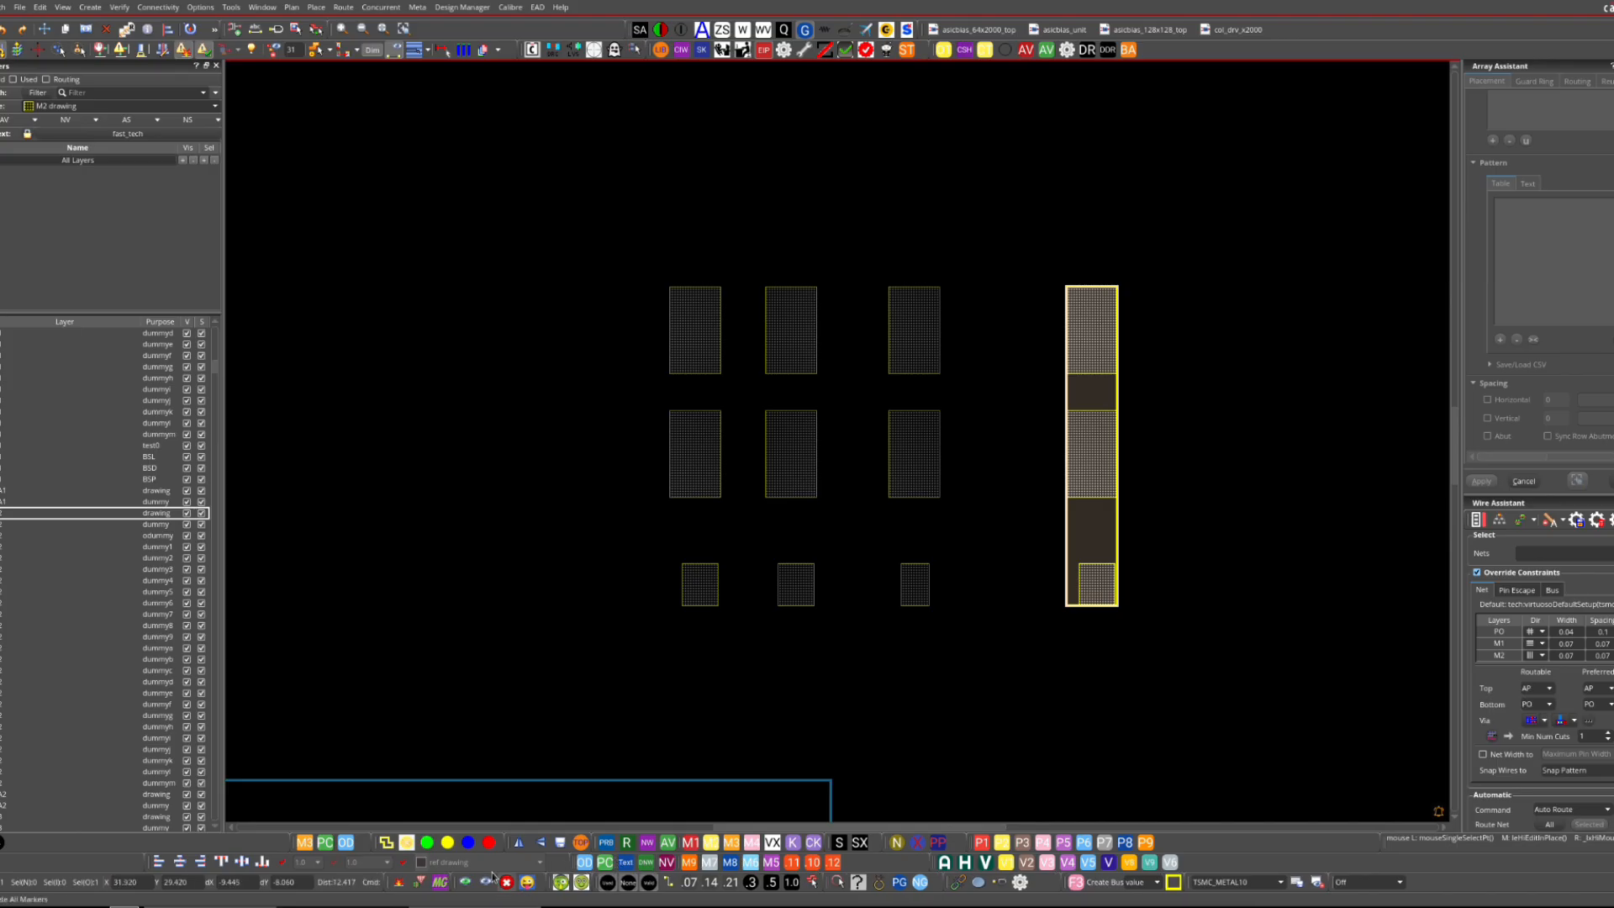
left_click(1063, 546)
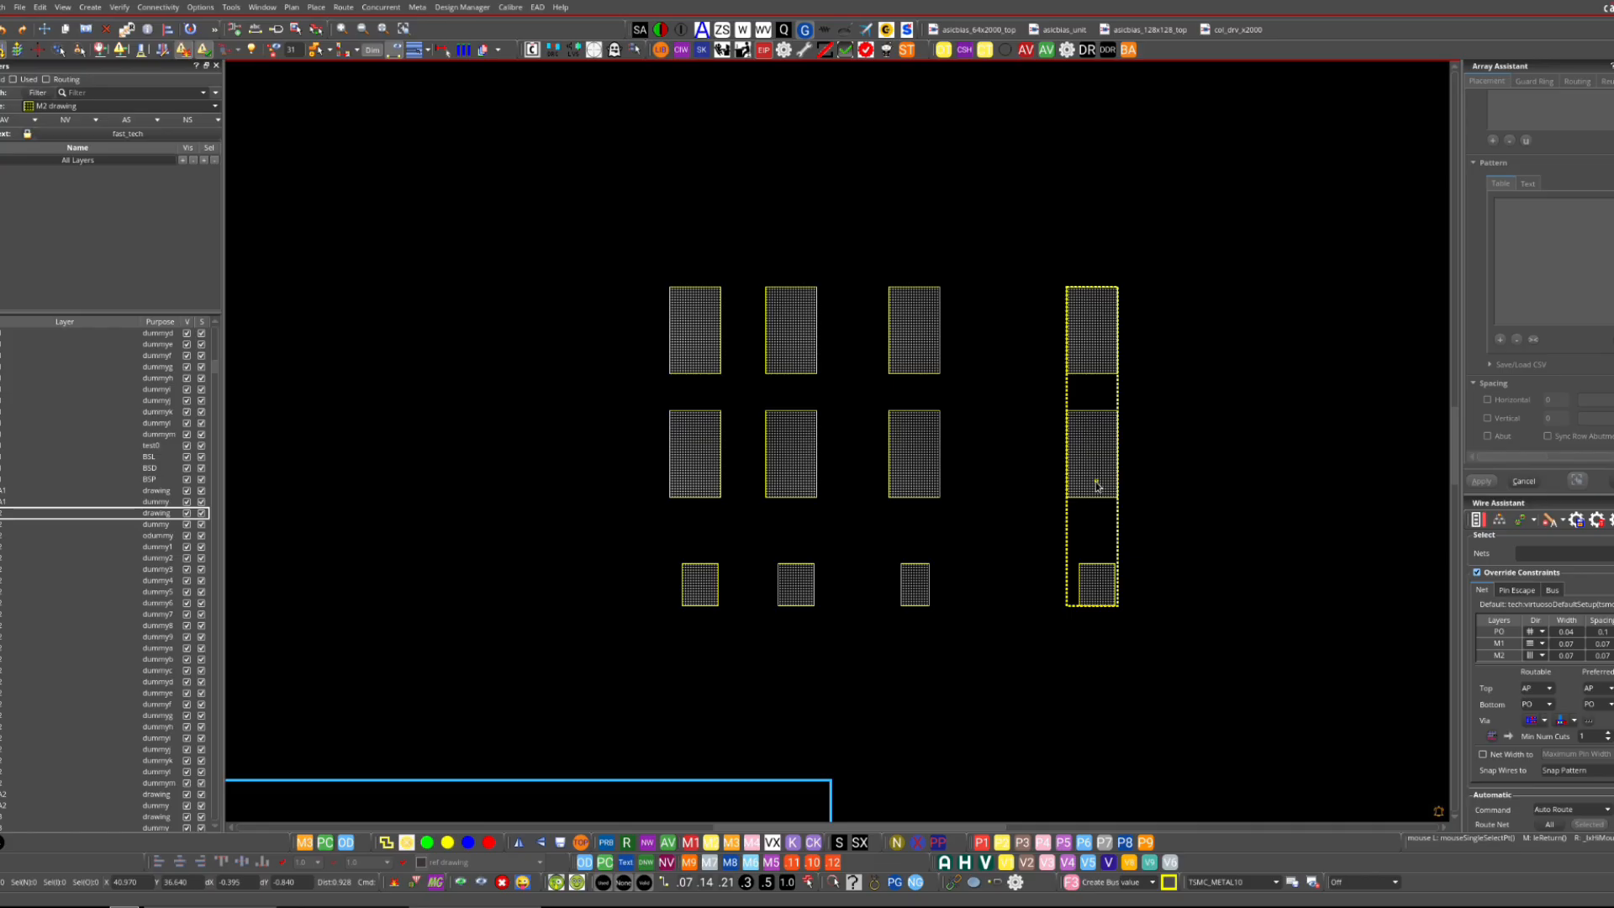
- Stretch the top edge of the fourth column's small rectangle up to just below its middle rectangle, and return to the top level
double_click(1098, 581)
key("s")
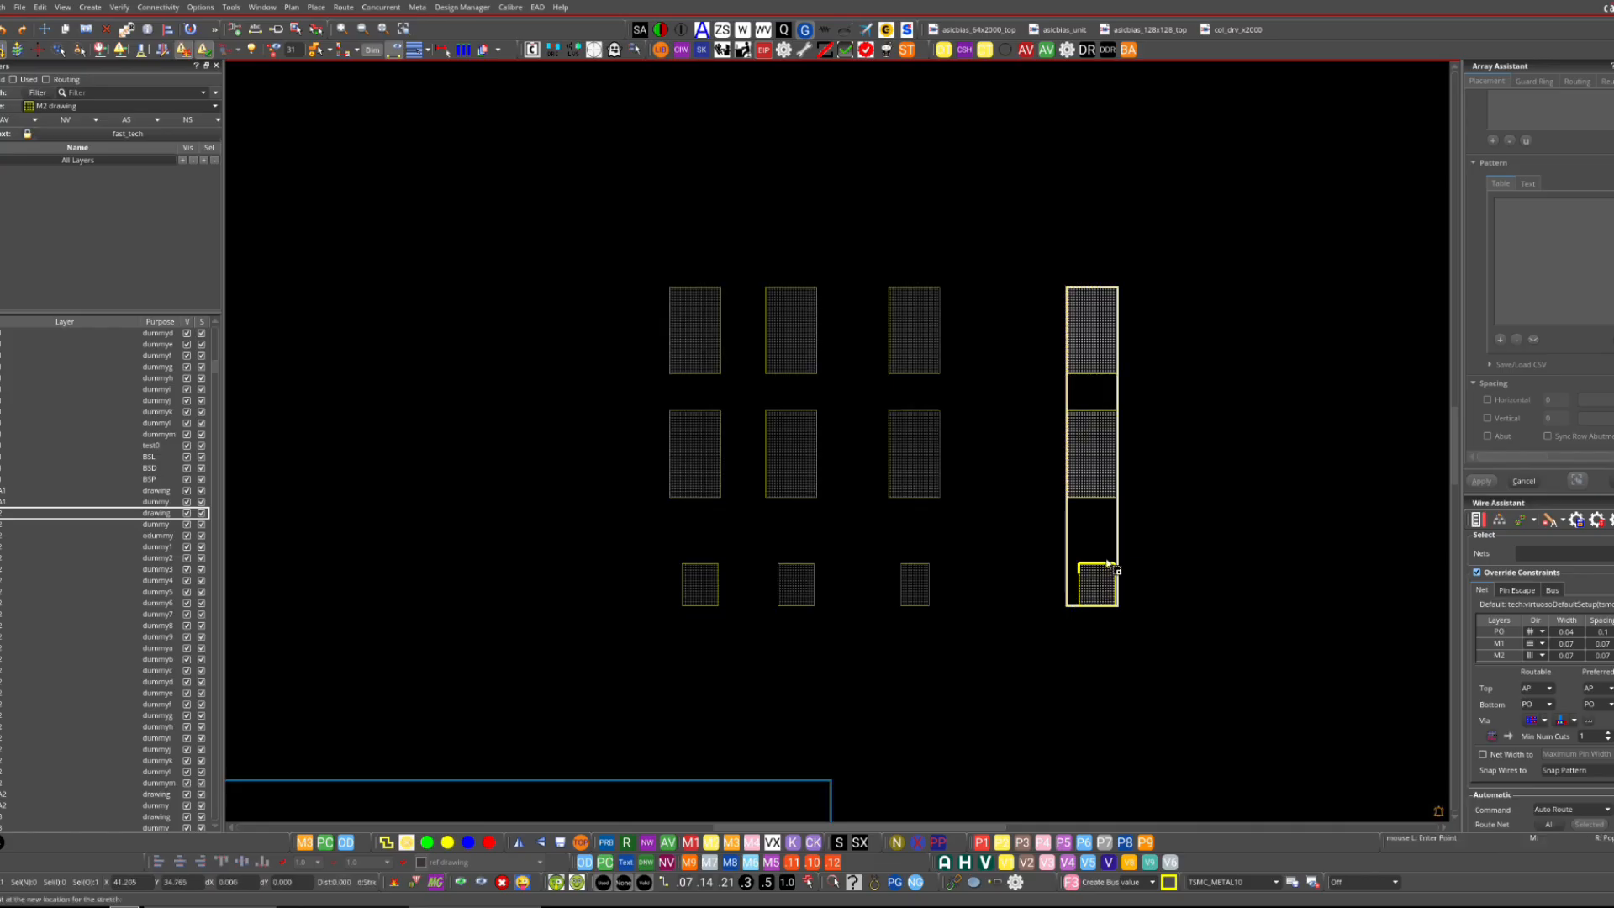
left_click(1109, 503)
key("shift+b")
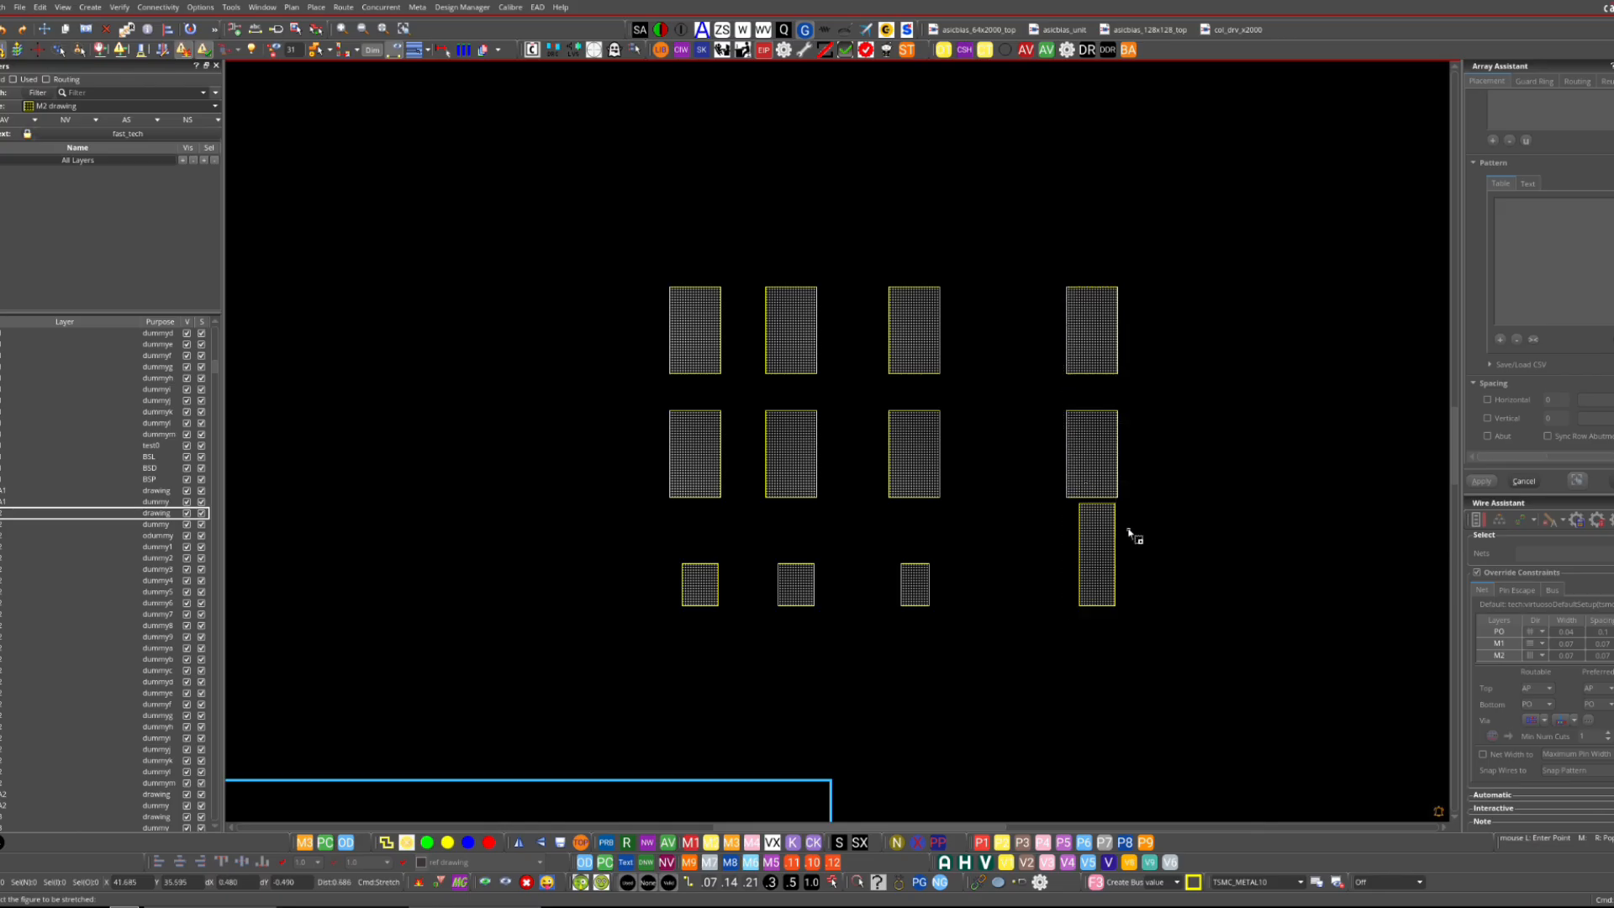
key("Escape")
left_click(1085, 490)
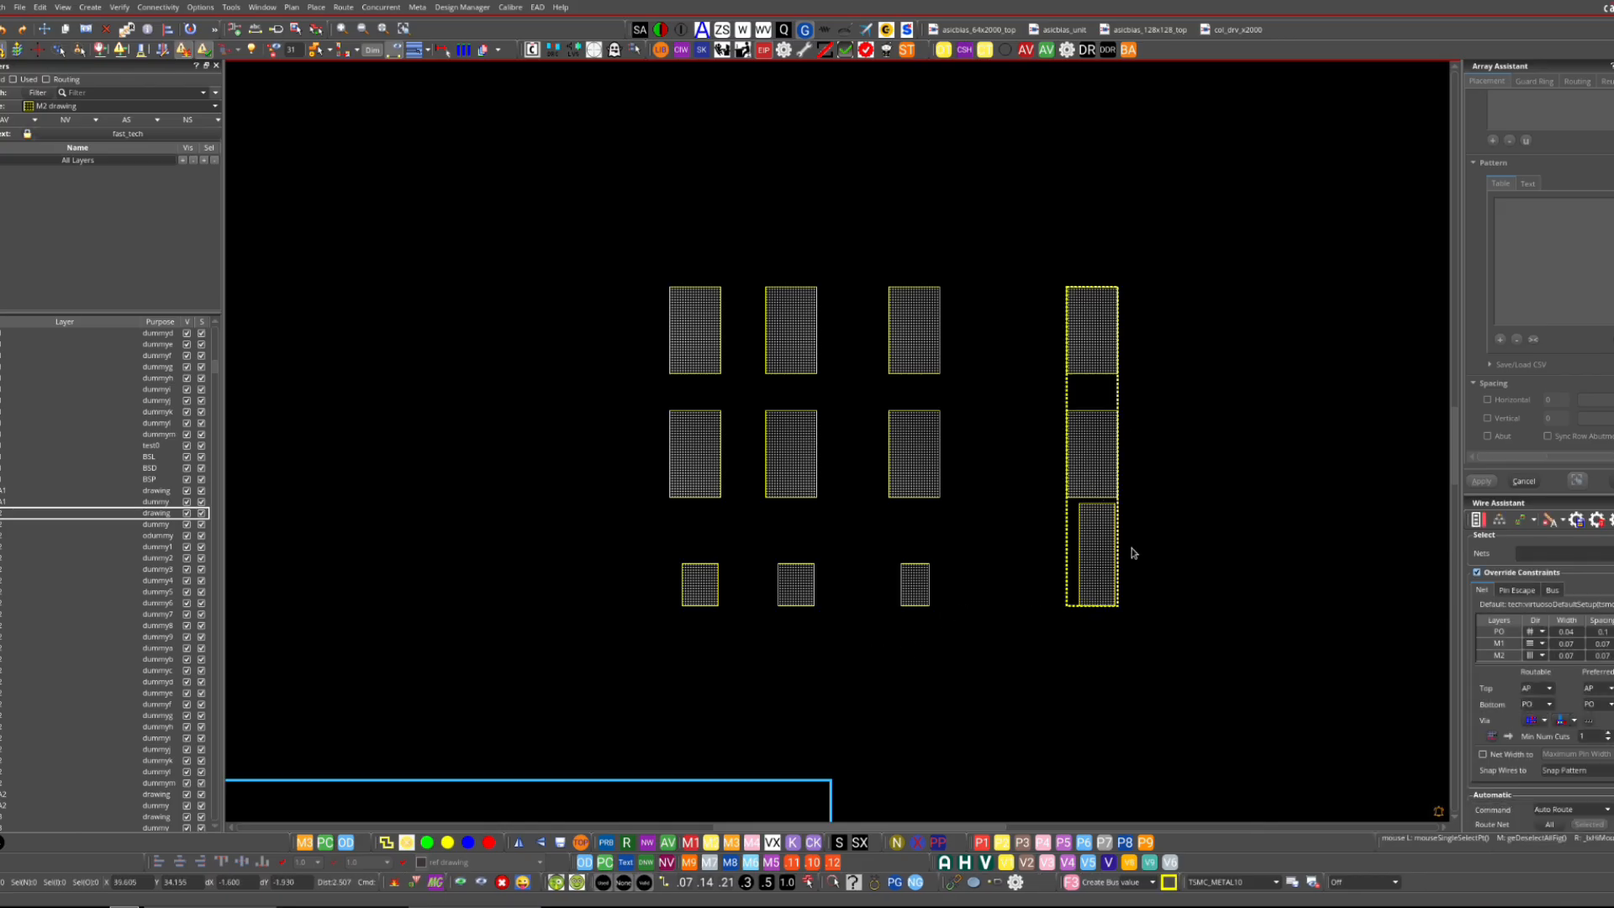
left_click(1027, 602)
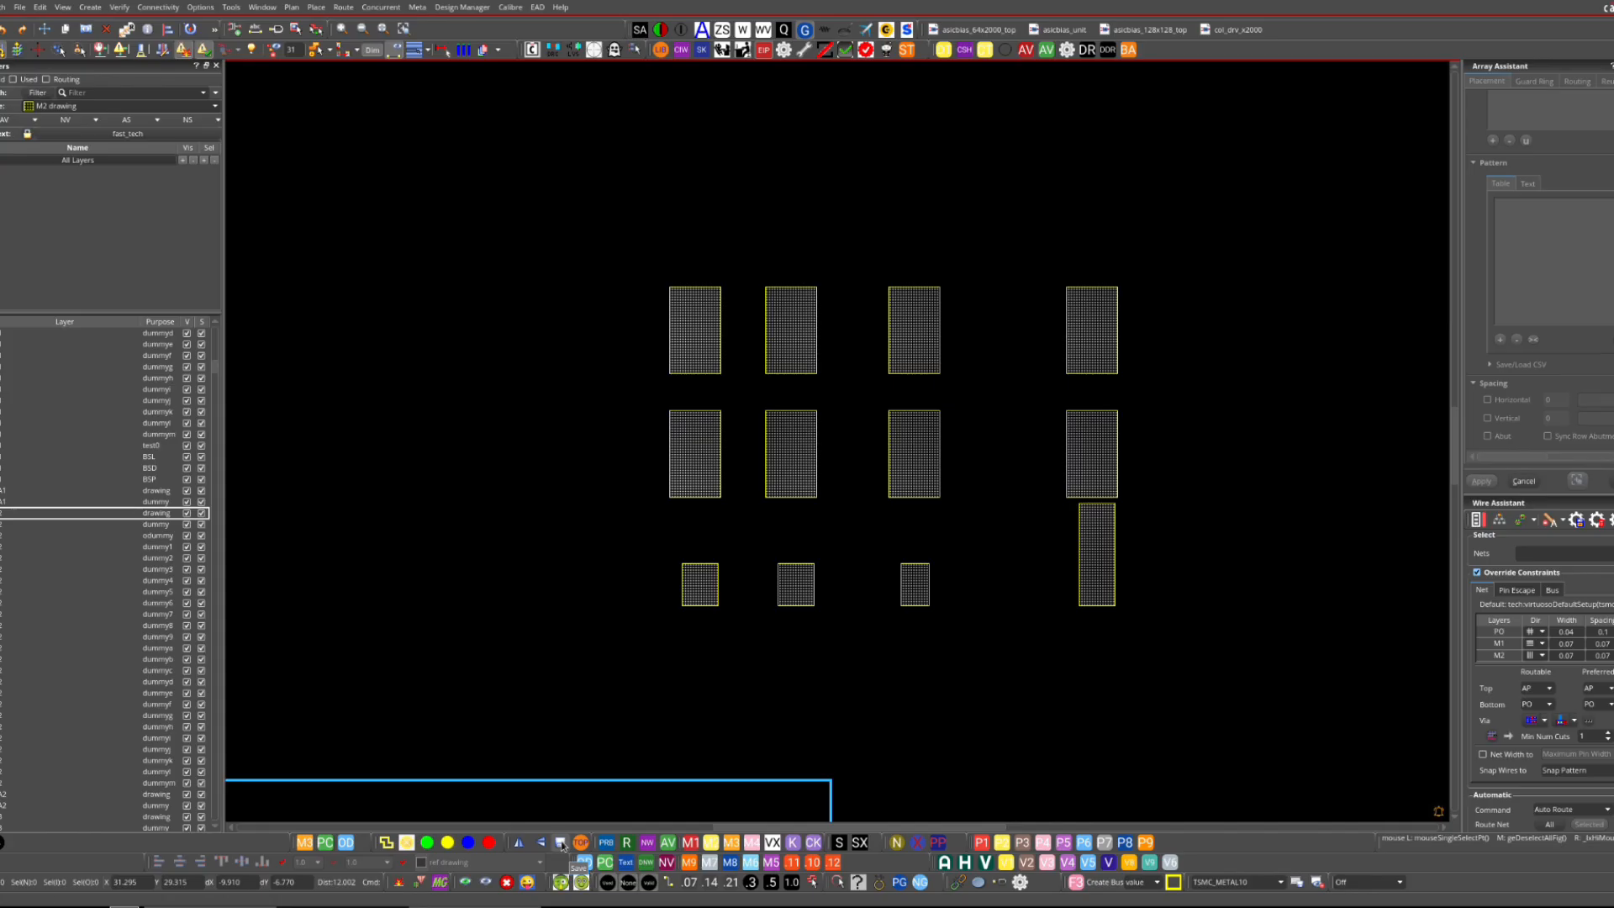
- Edit the test cell in place, stretch its tall narrow rectangle's lower edge downward, then save and return to the top level
key("f")
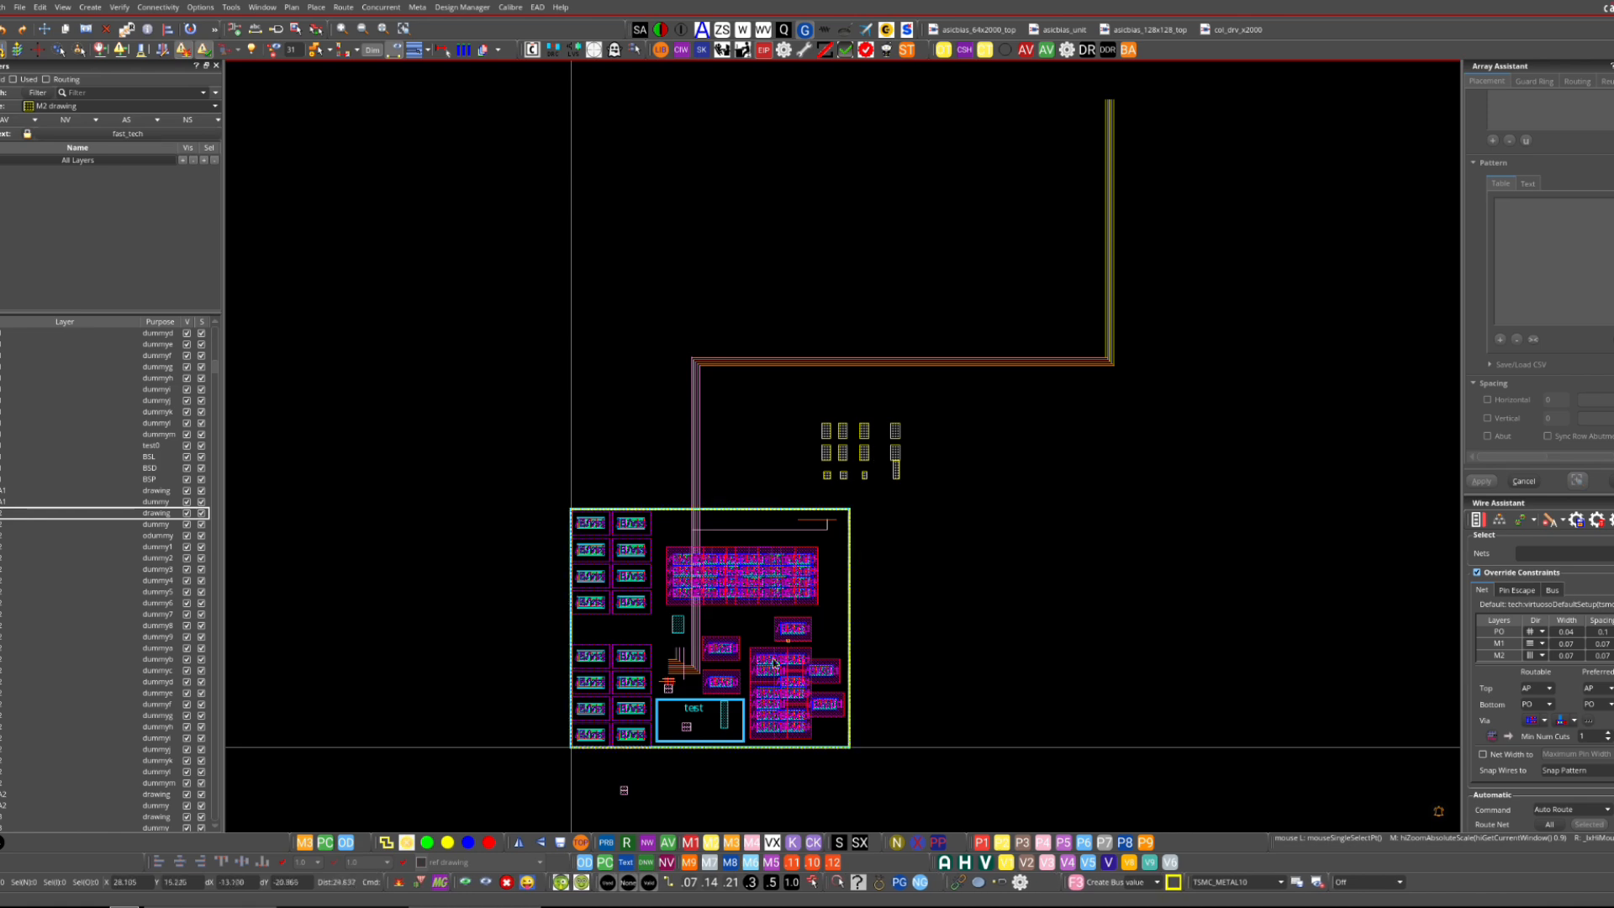
right_click_drag(818, 653, 636, 787)
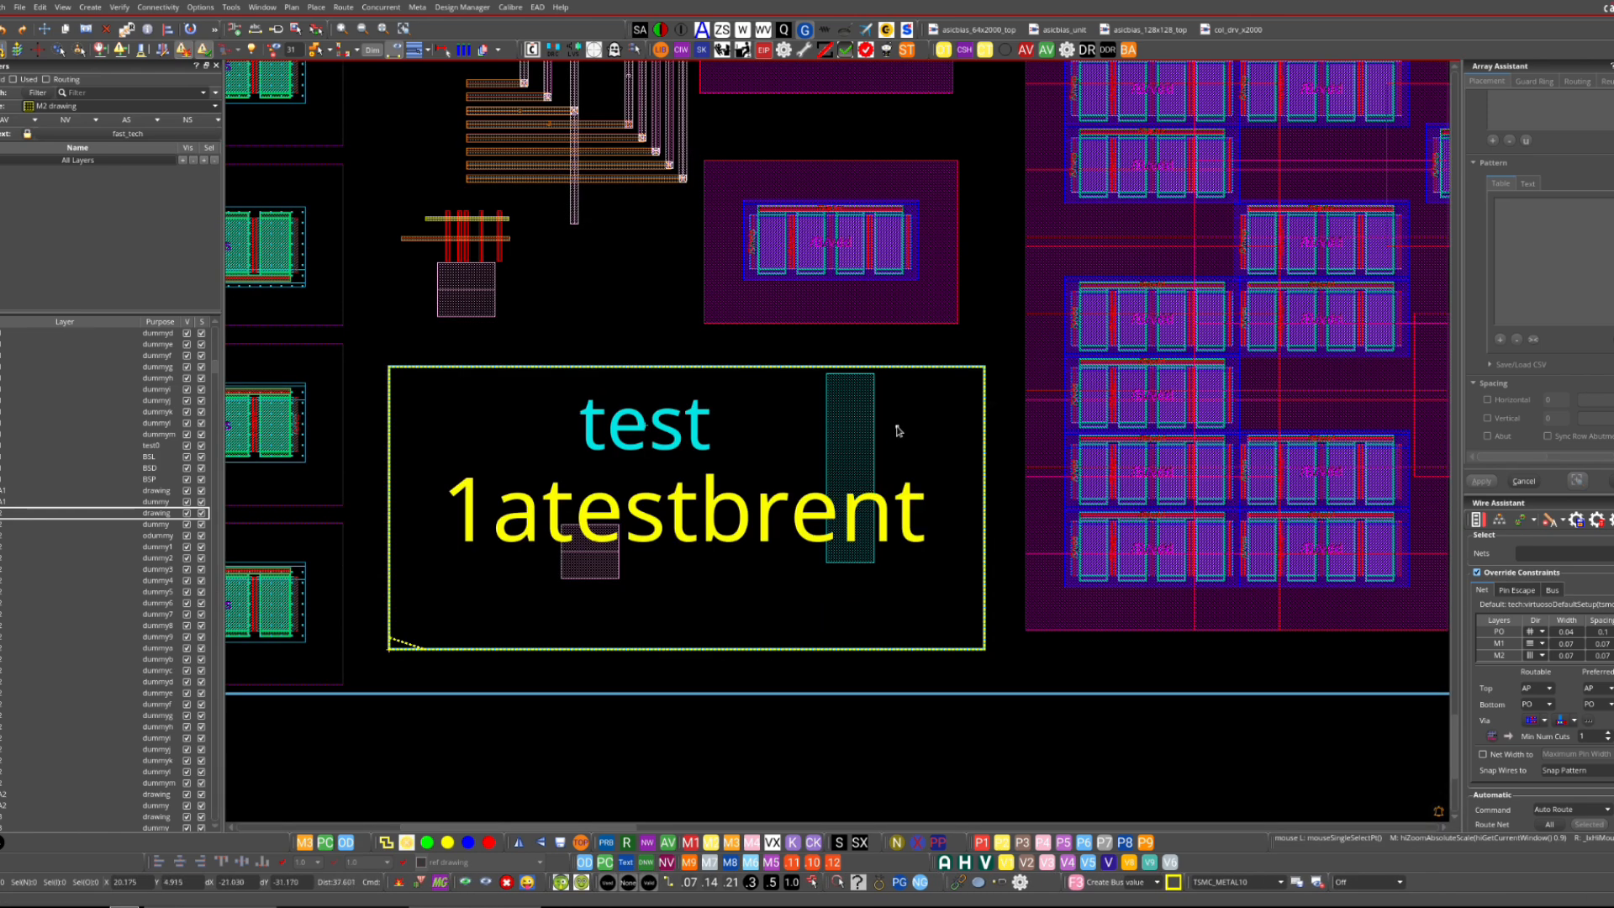
left_click(941, 521)
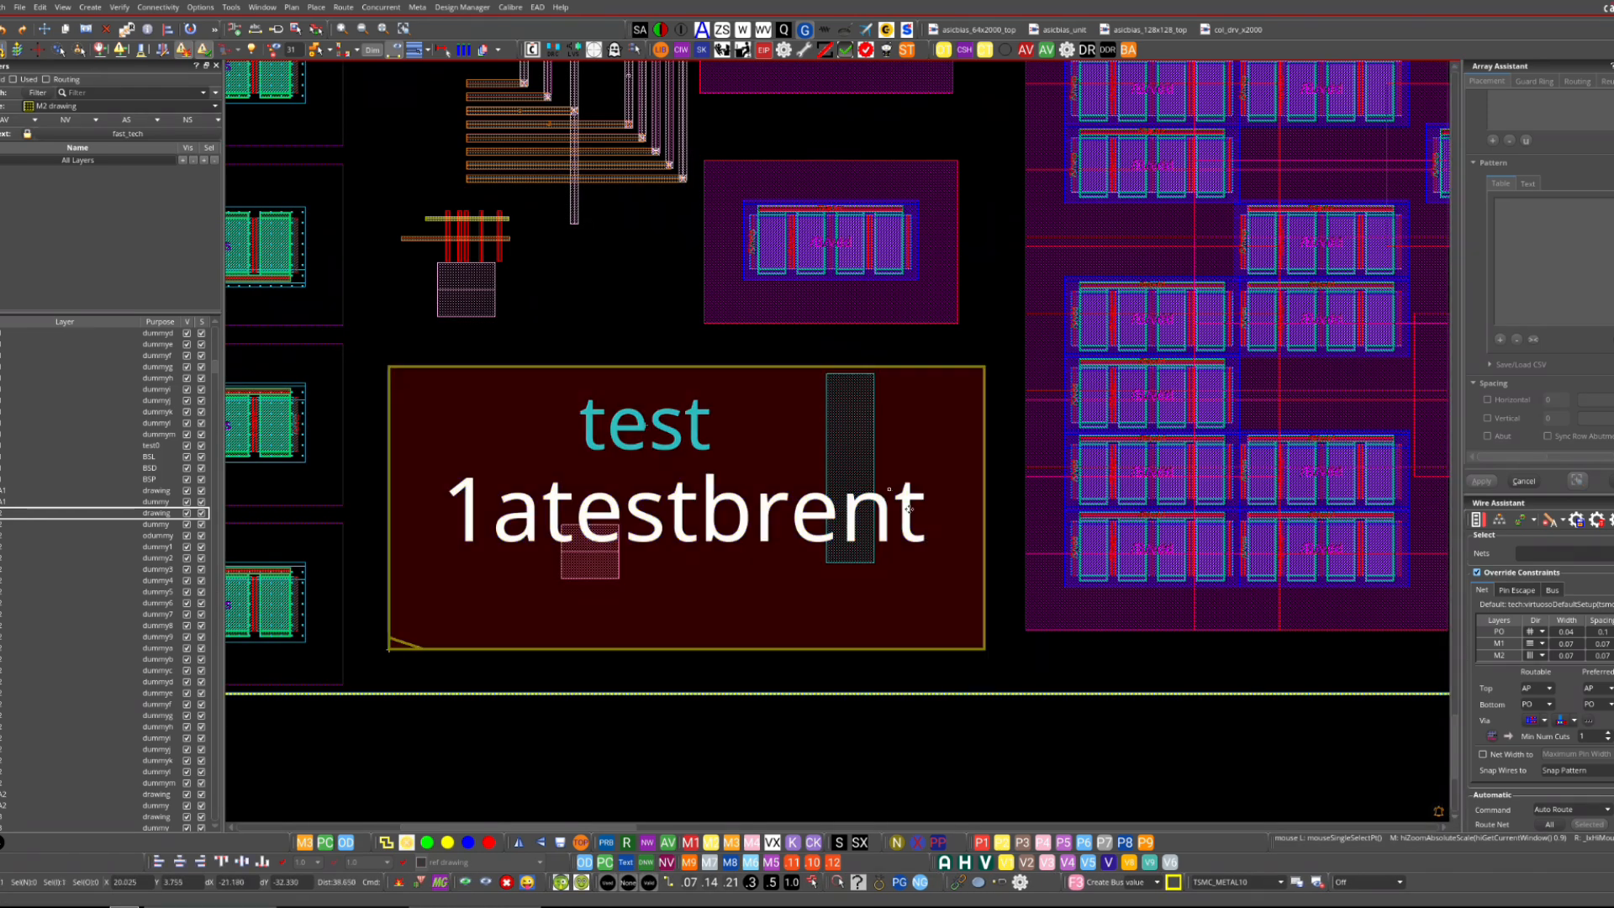
key("x")
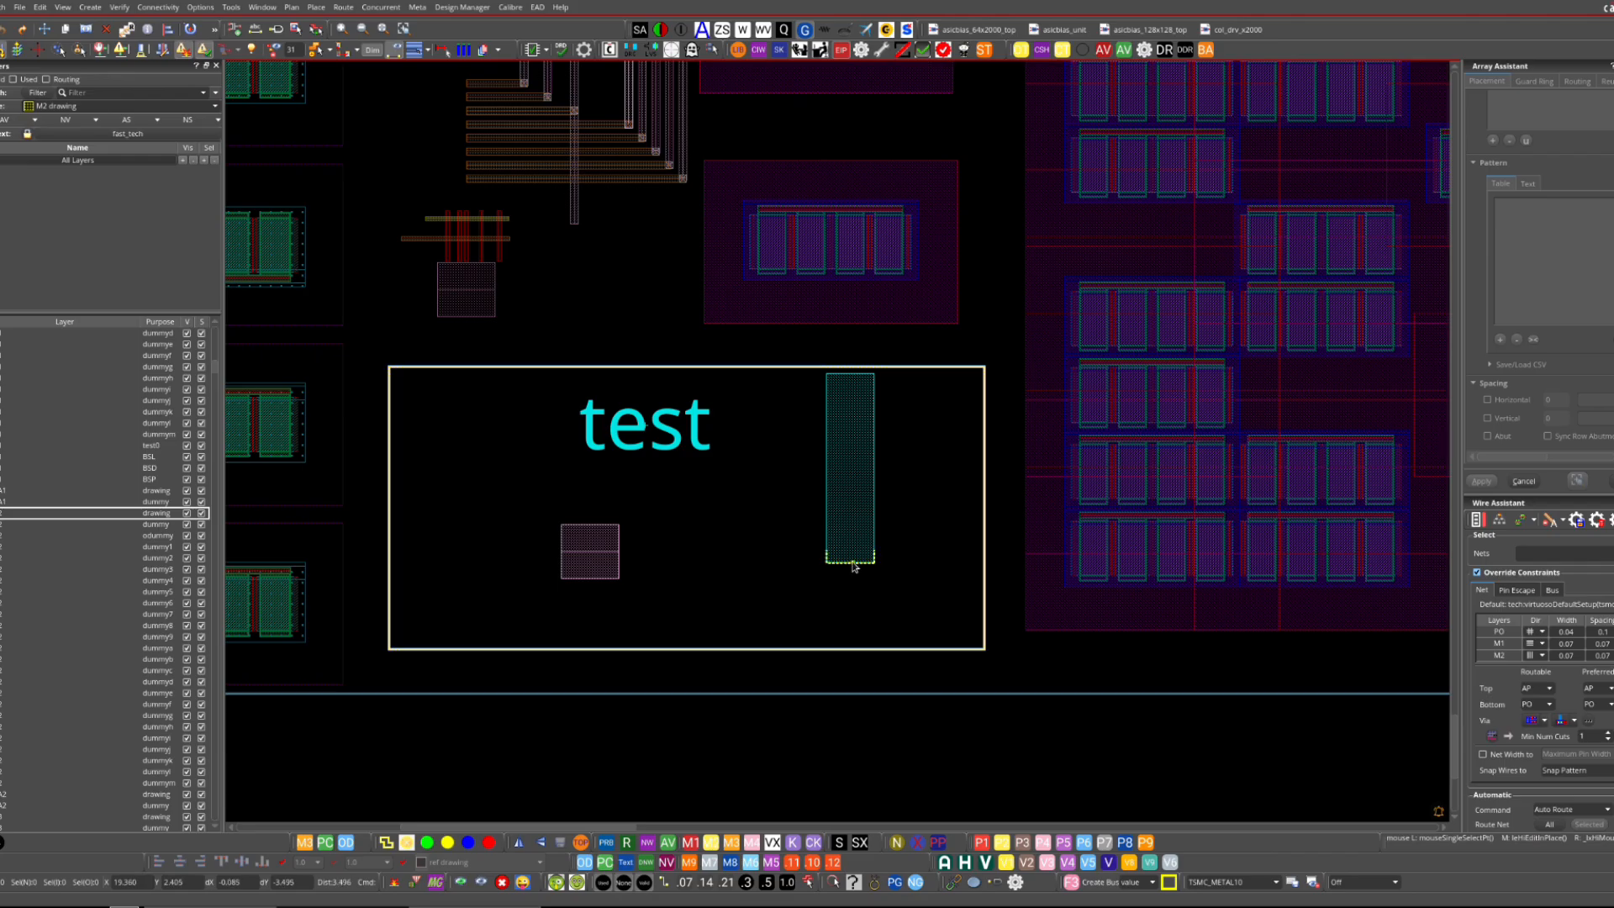
key("s")
left_click(856, 607)
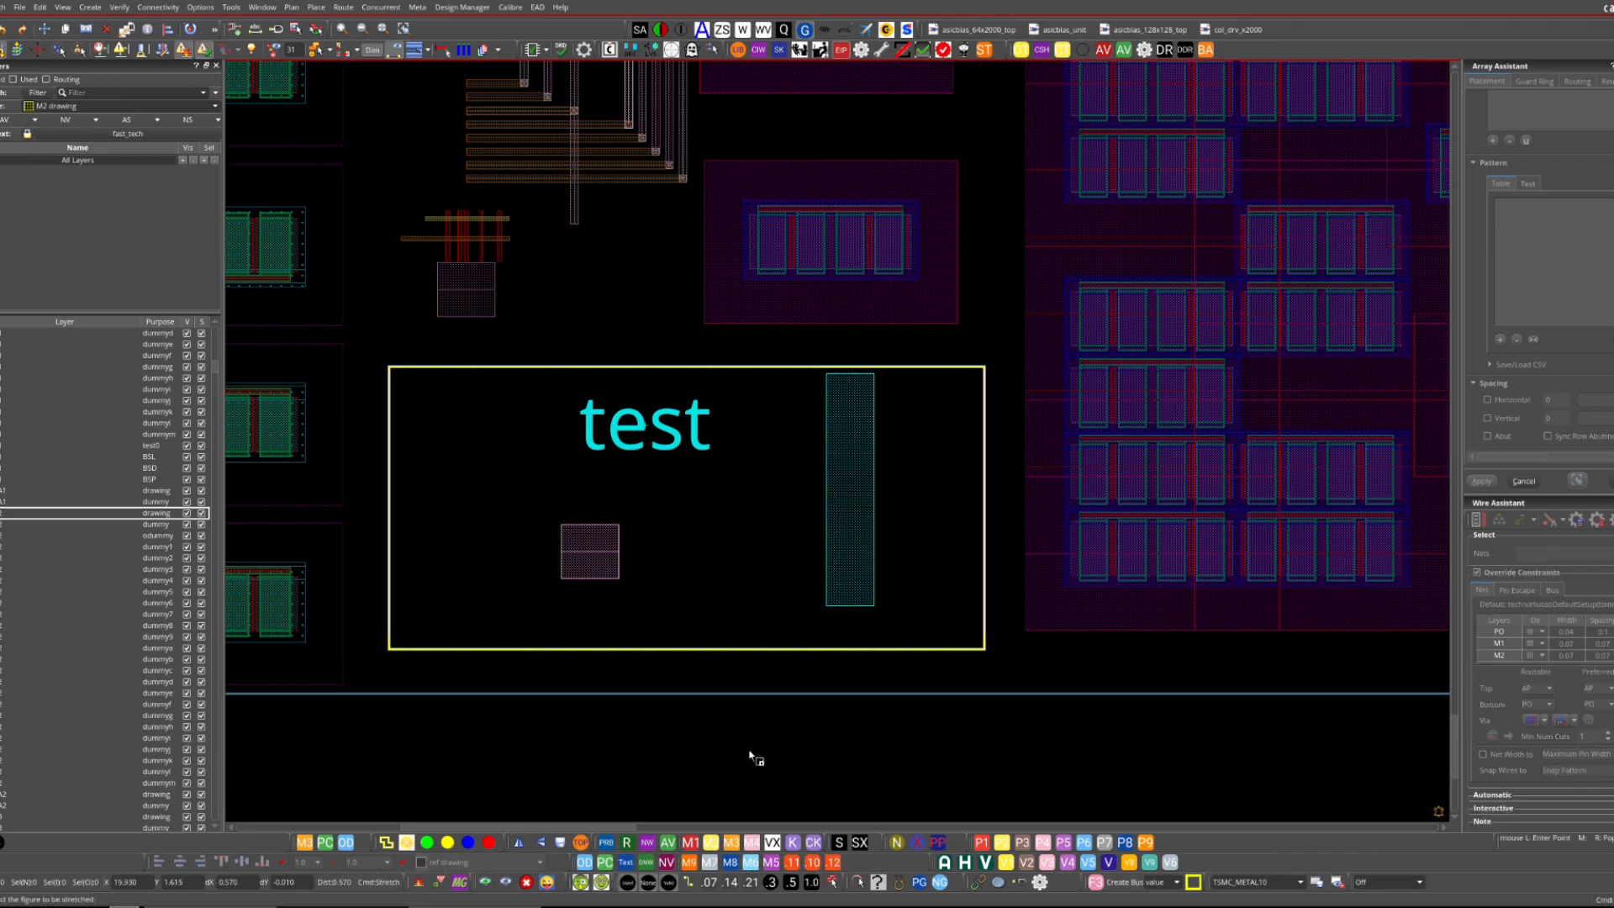
left_click(581, 843)
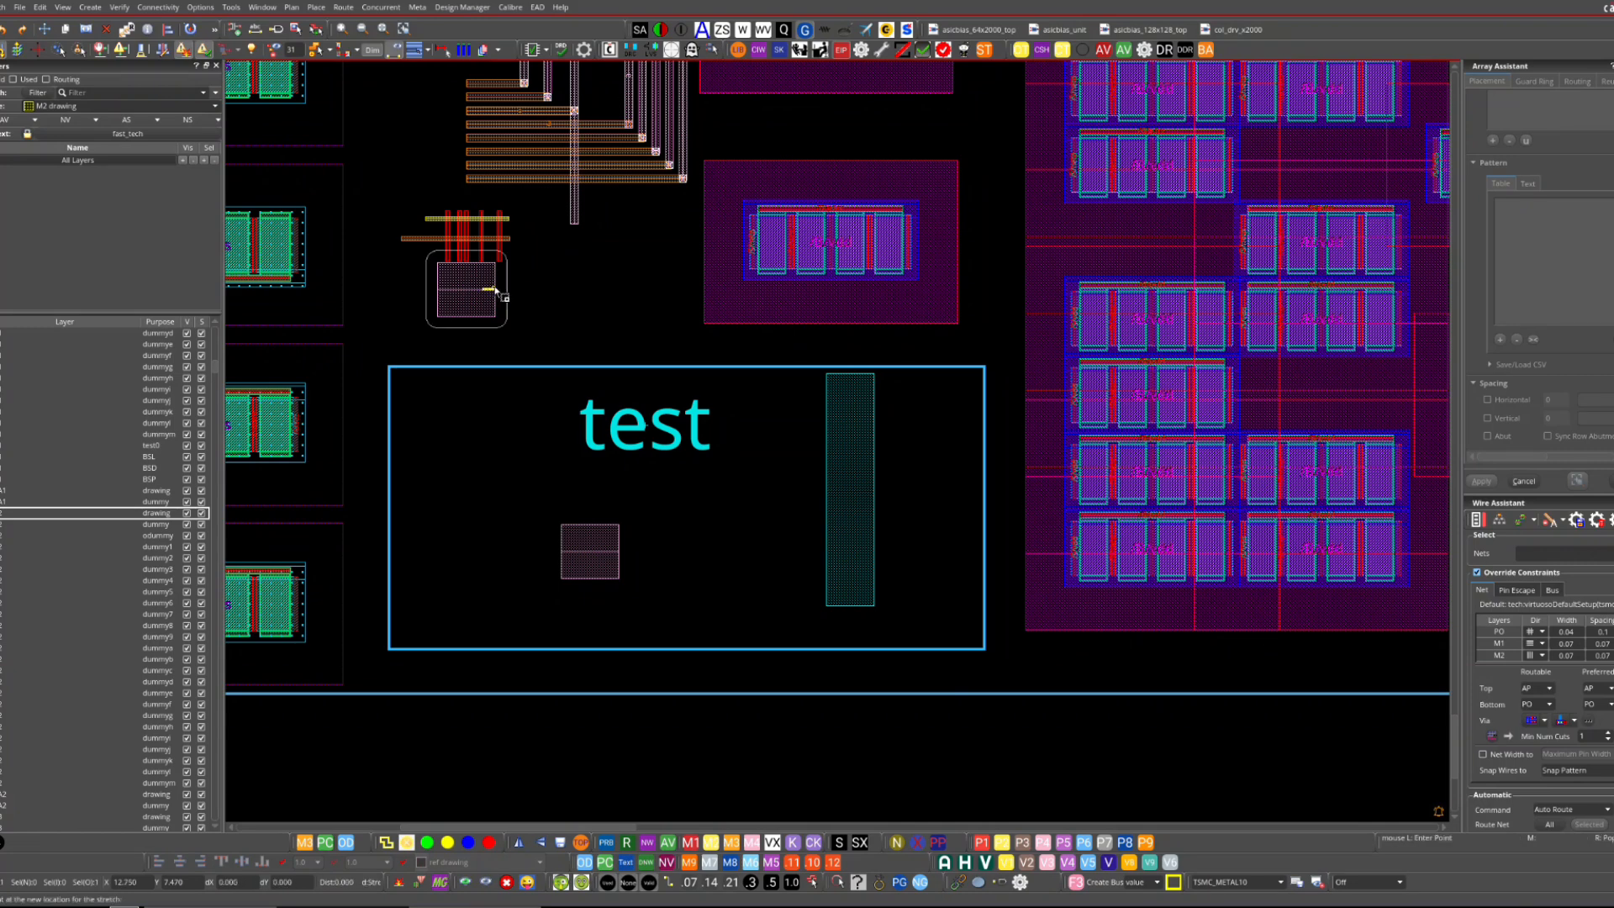
- Widen the small block above the test cell by stretching its right edge outward
left_click_drag(496, 290, 578, 290)
key("Escape")
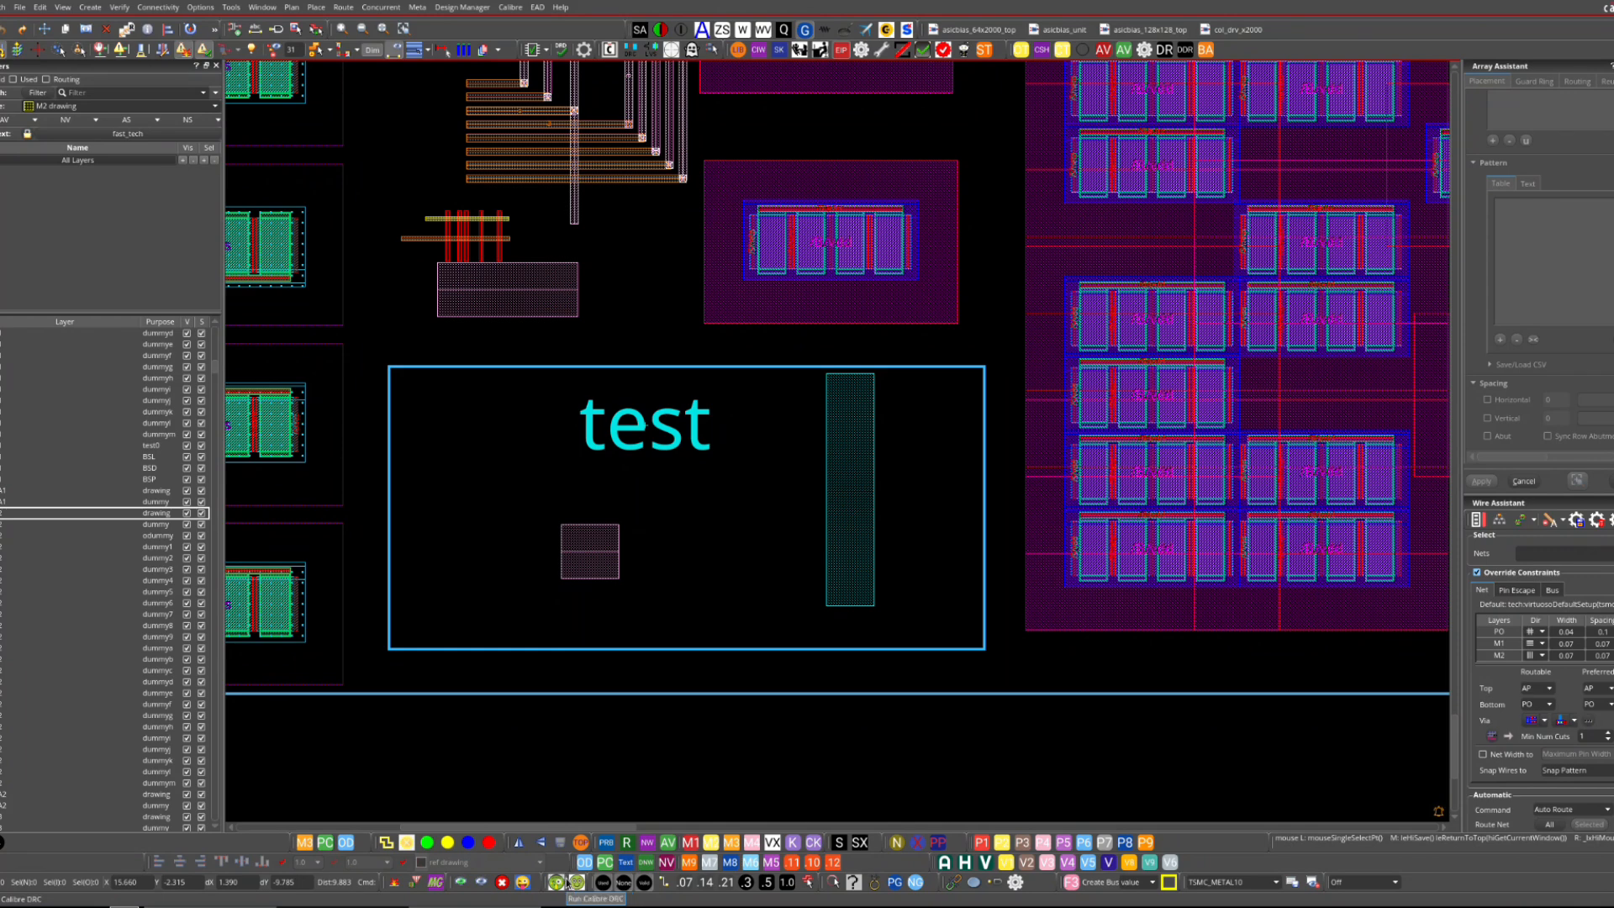
- Reopen the test cell in place, extend its tall narrow rectangle slightly further downward, and return to the top level
left_click(763, 597)
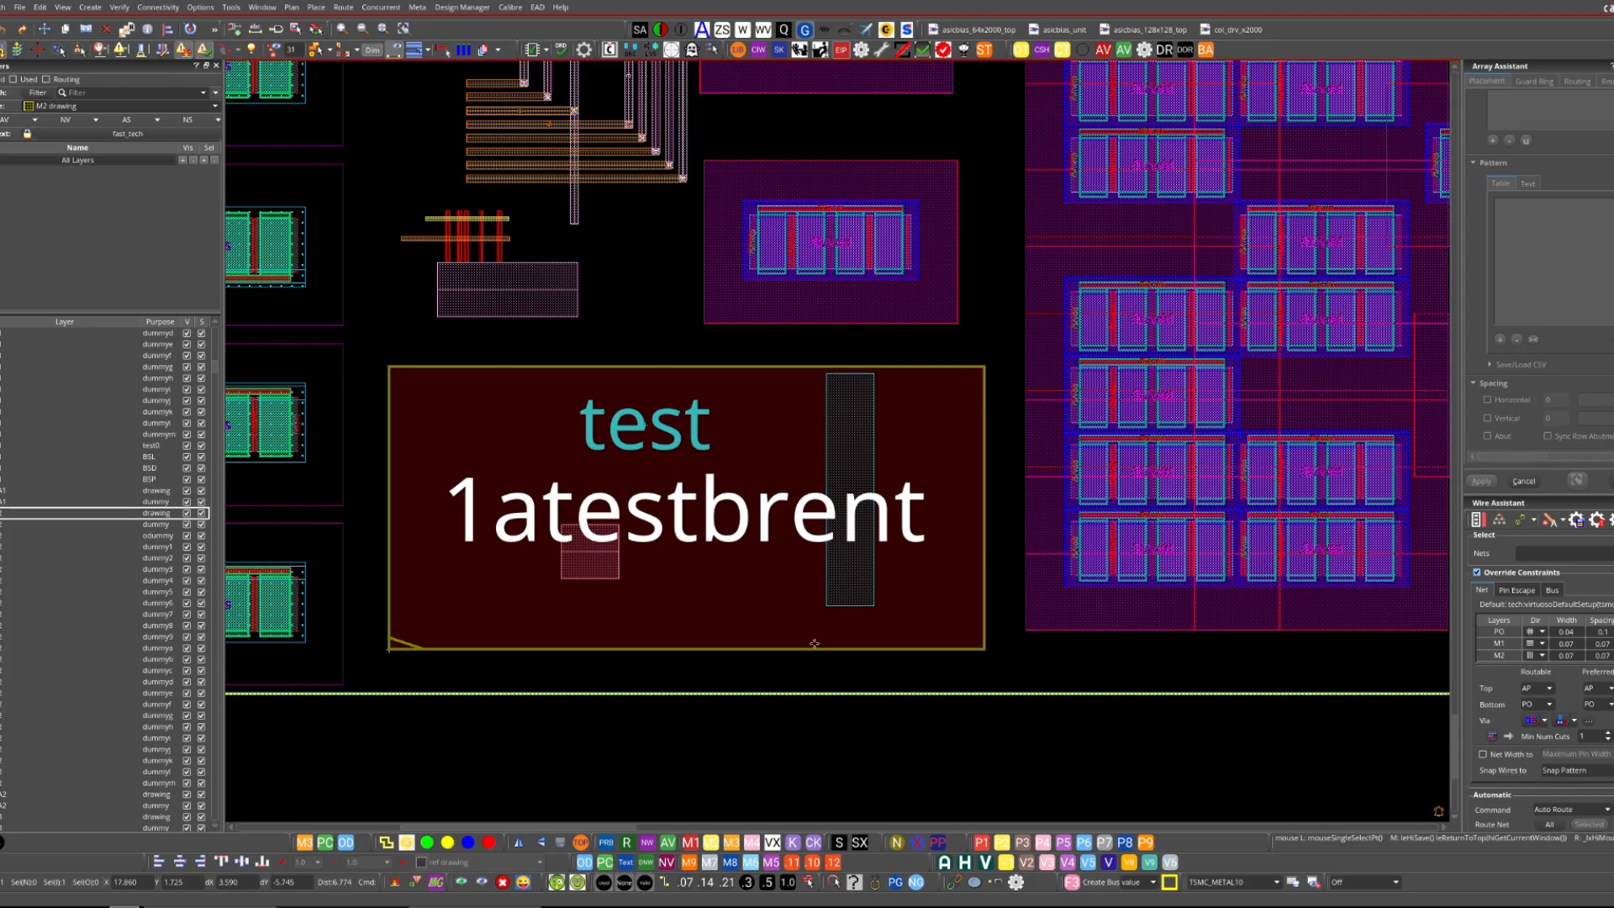
key("x")
key("s")
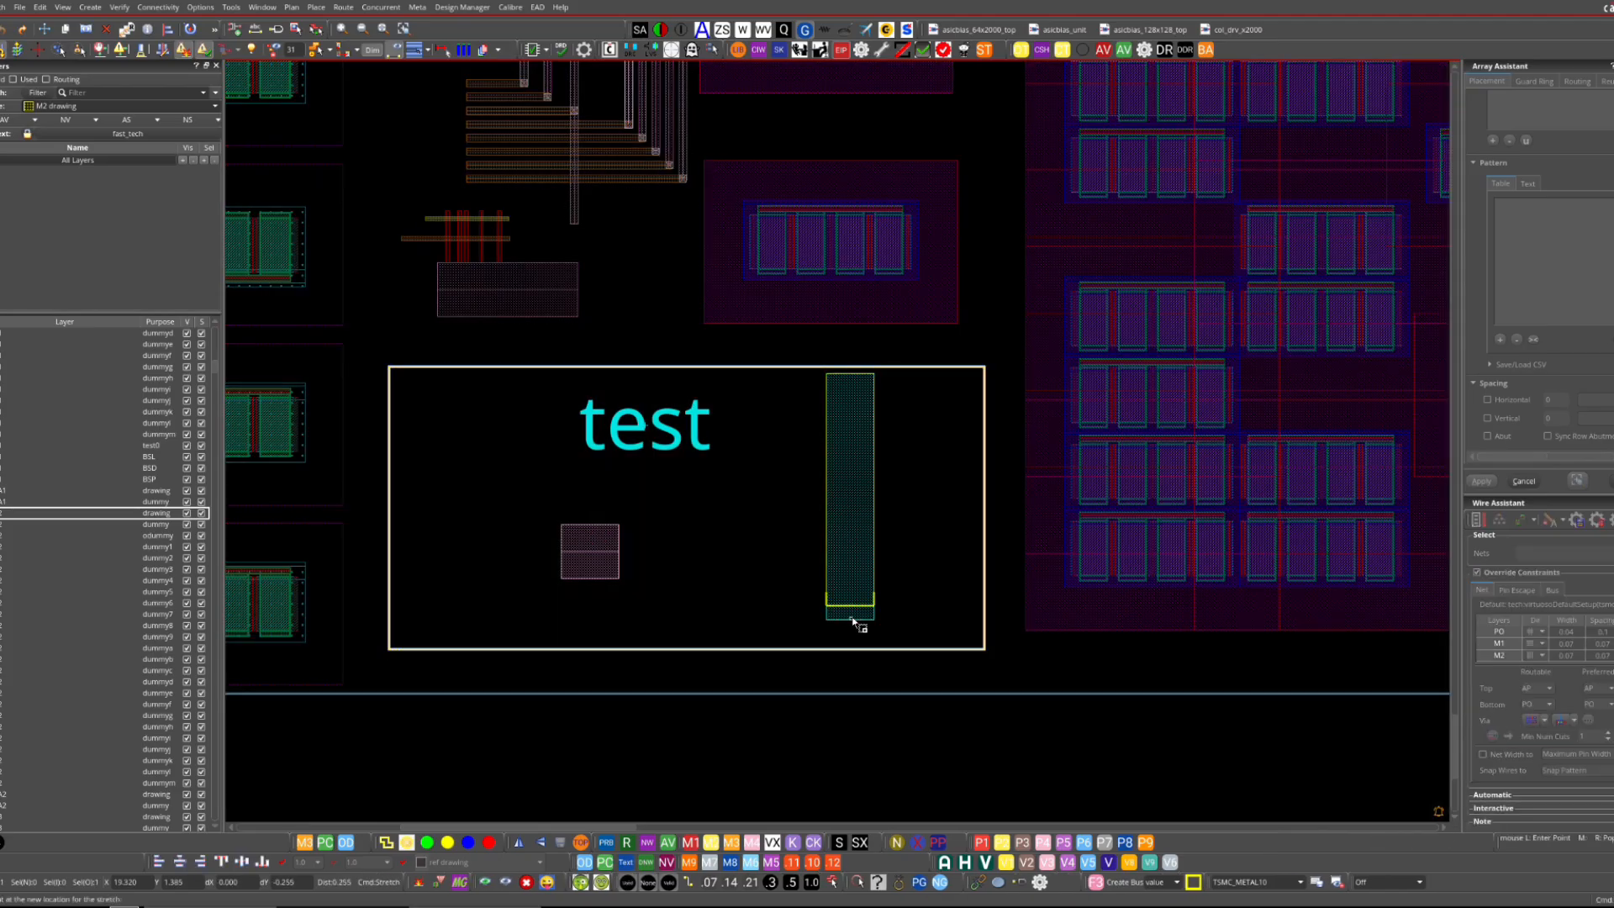
left_click(858, 620)
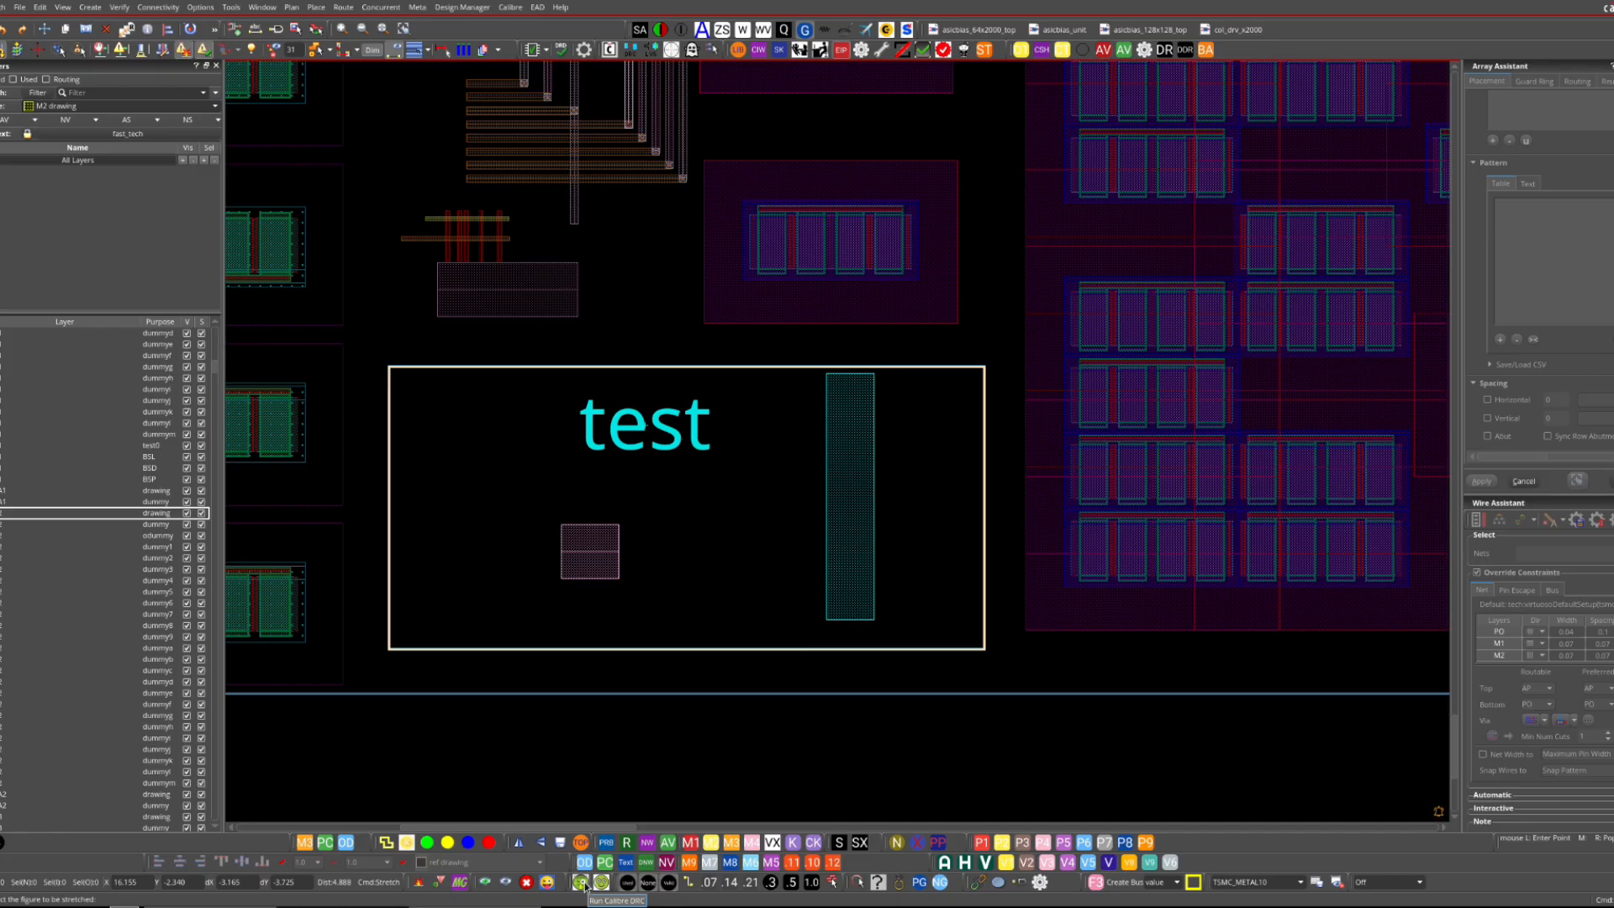
key("Escape")
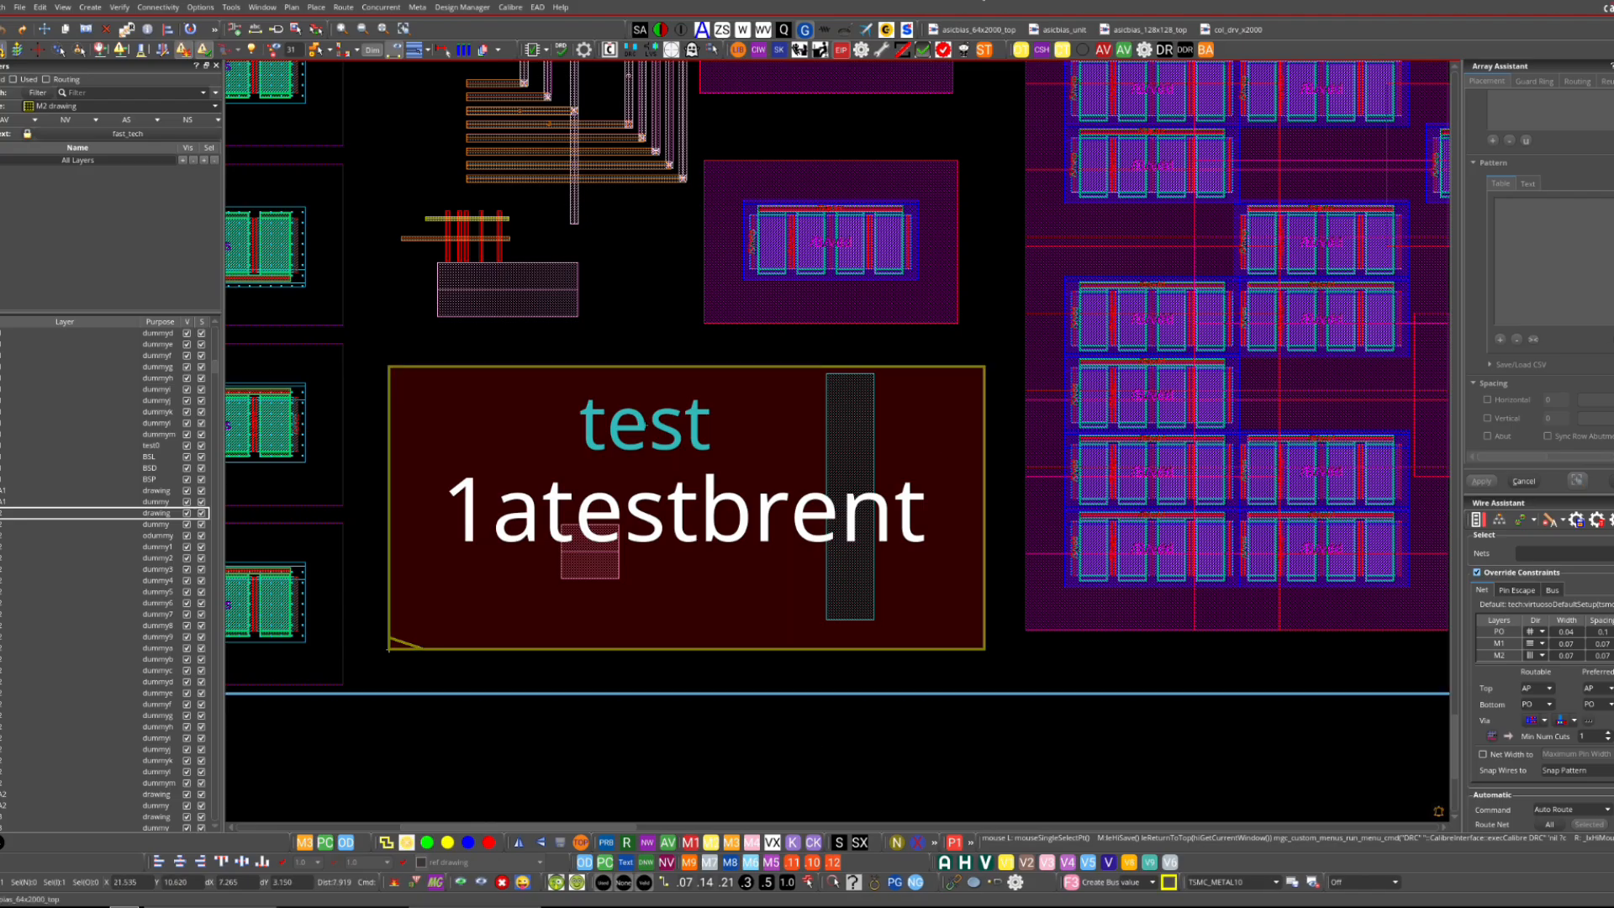
- Open the Calibre nmDRC run window to view its rules settings, close it, and review the available Calibre commands
left_click(809, 758)
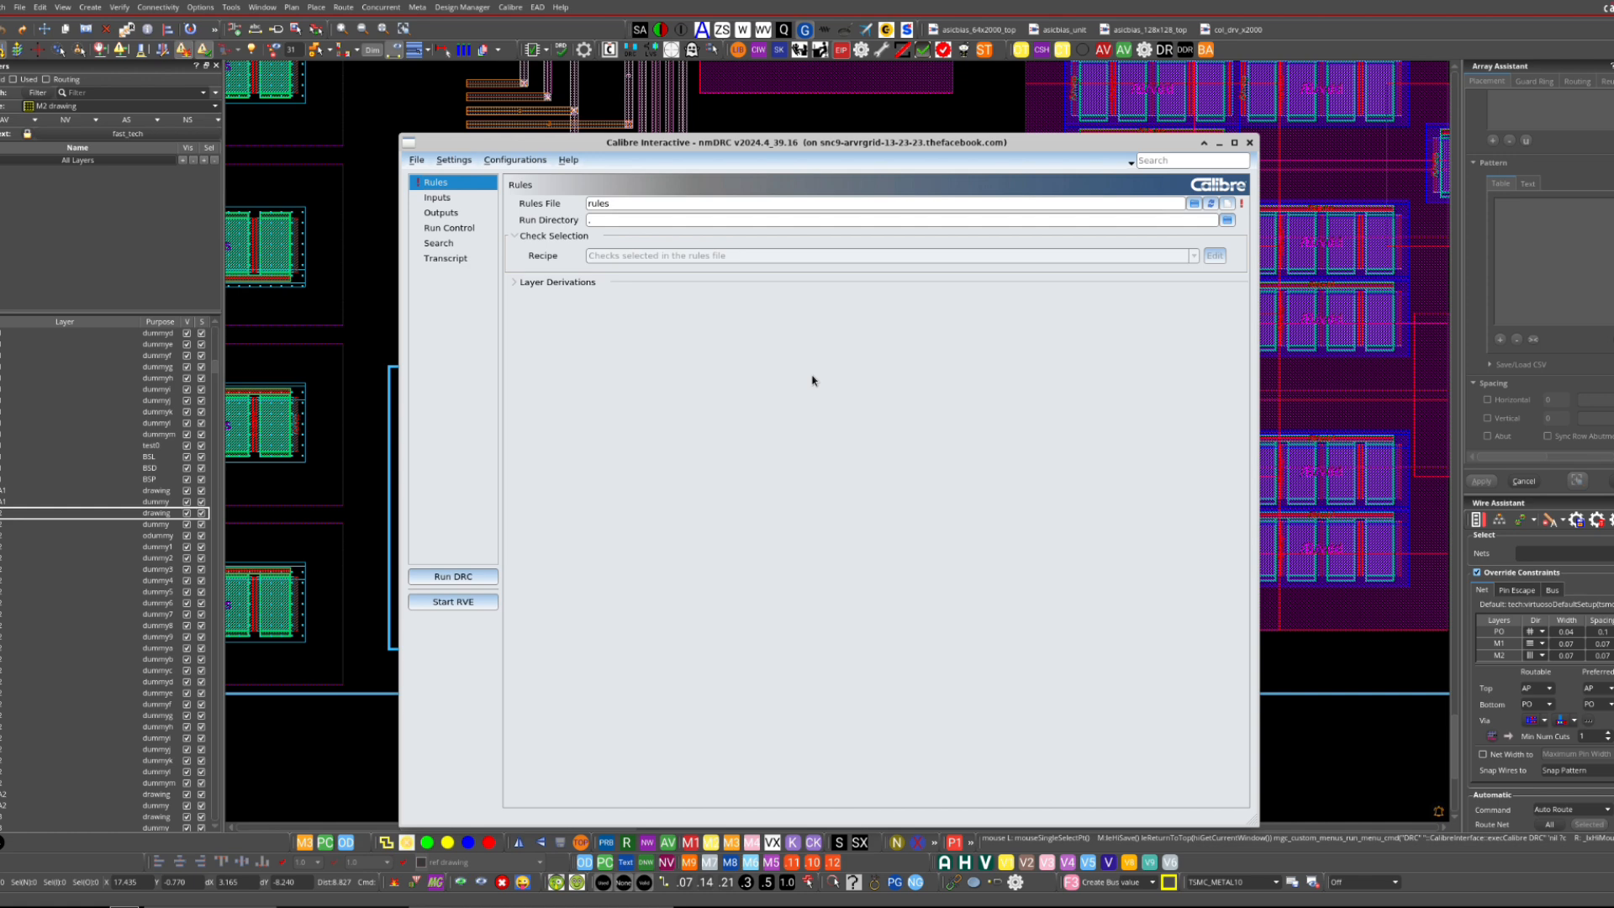
left_click_drag(871, 129, 832, 85)
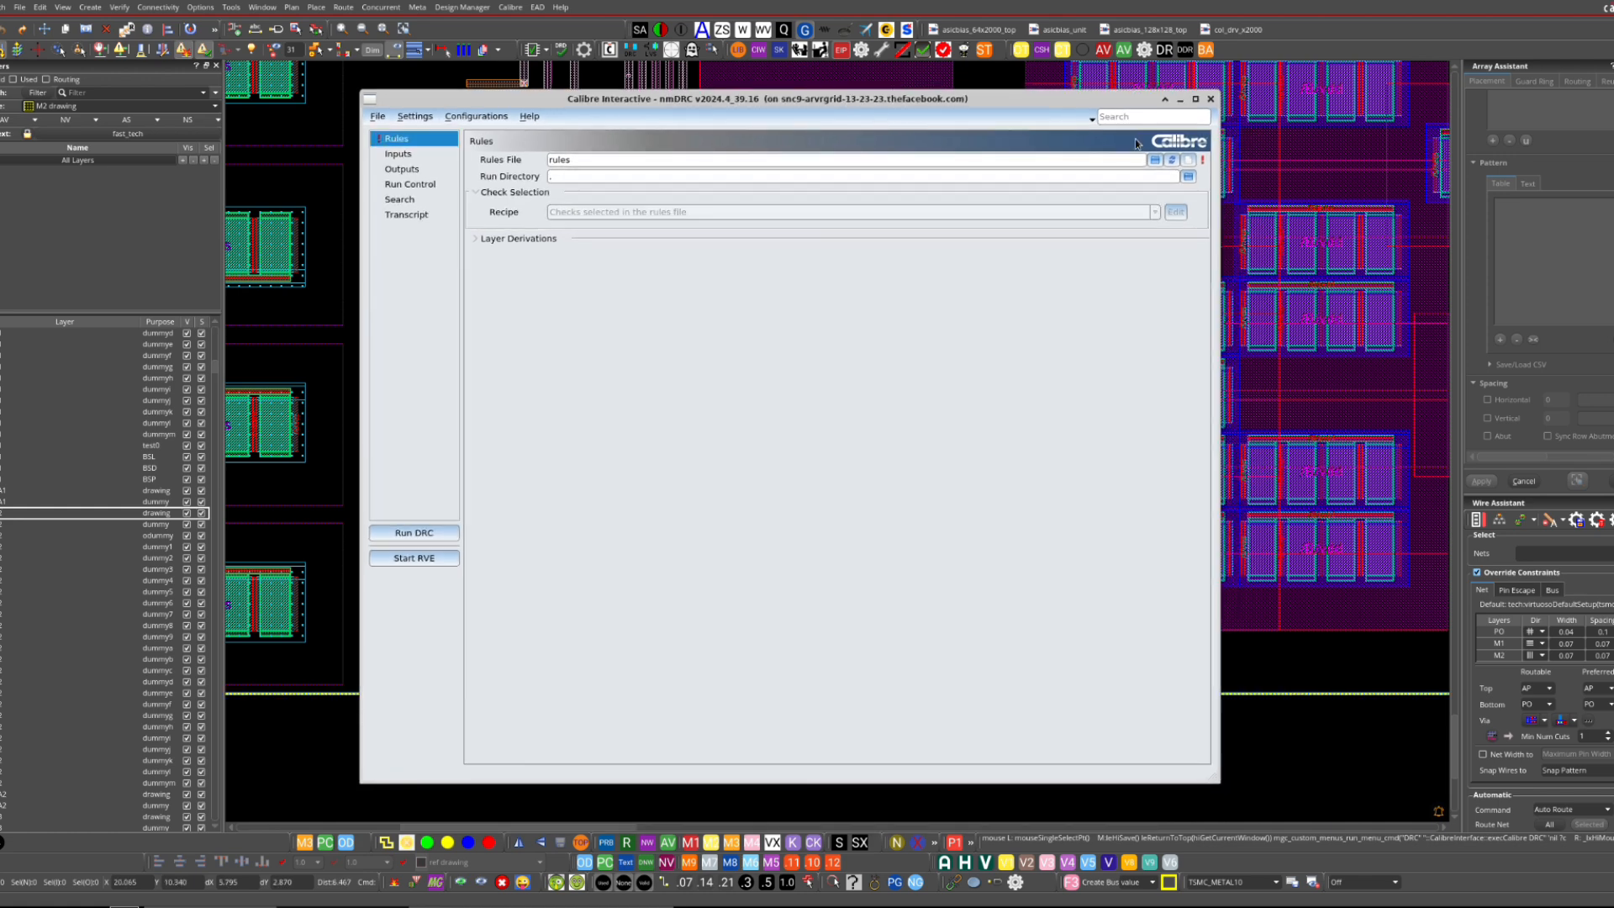
left_click(1211, 100)
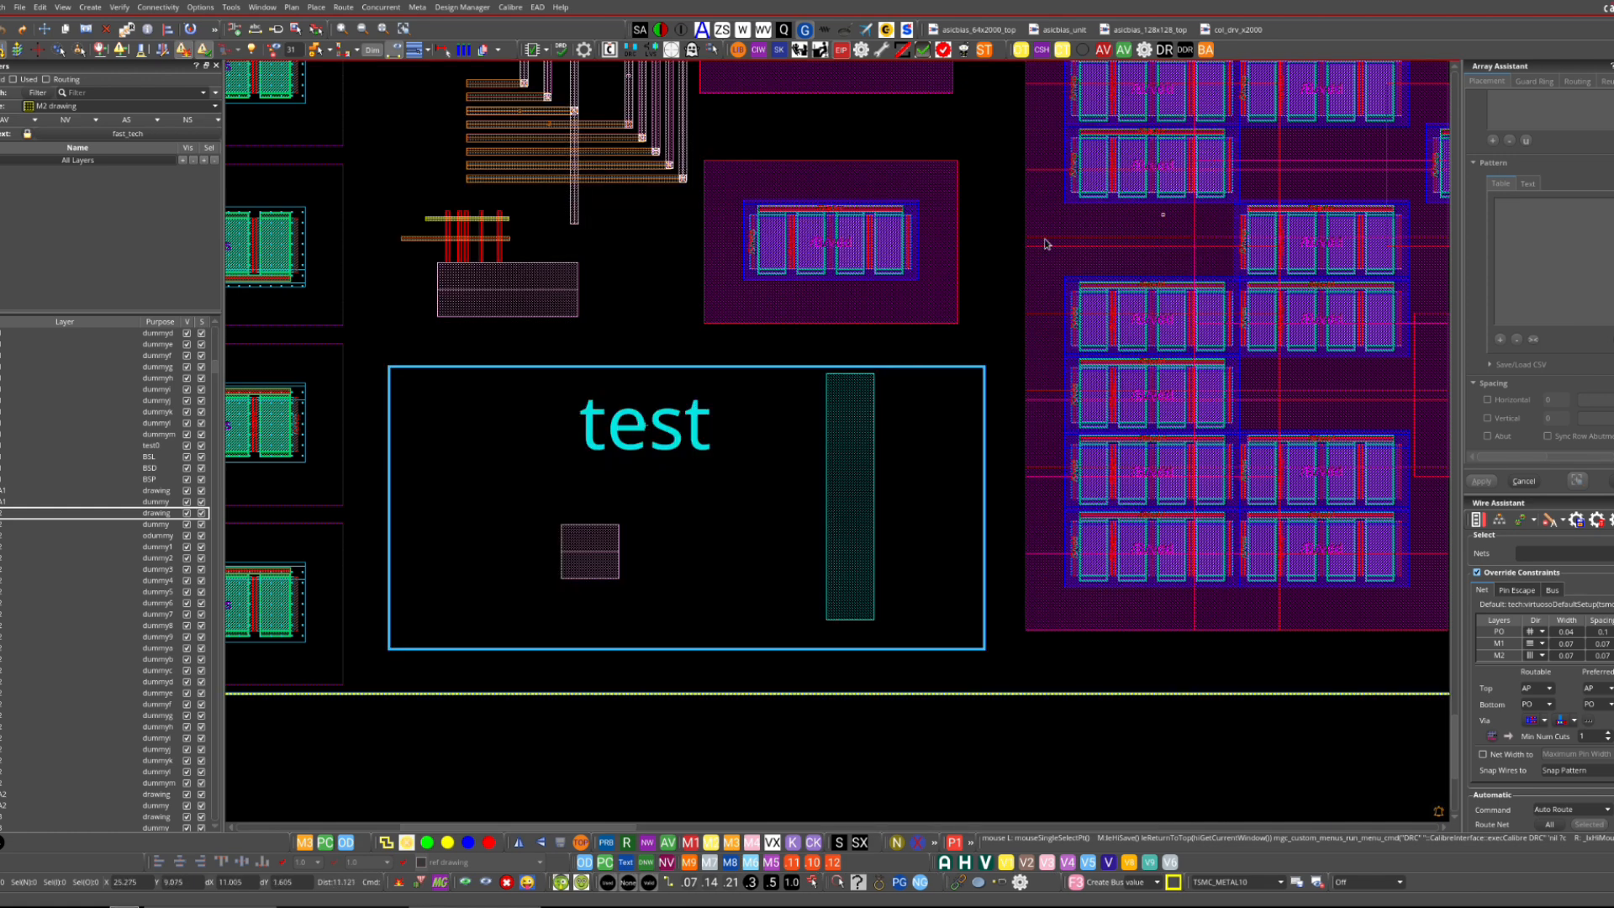
left_click(510, 7)
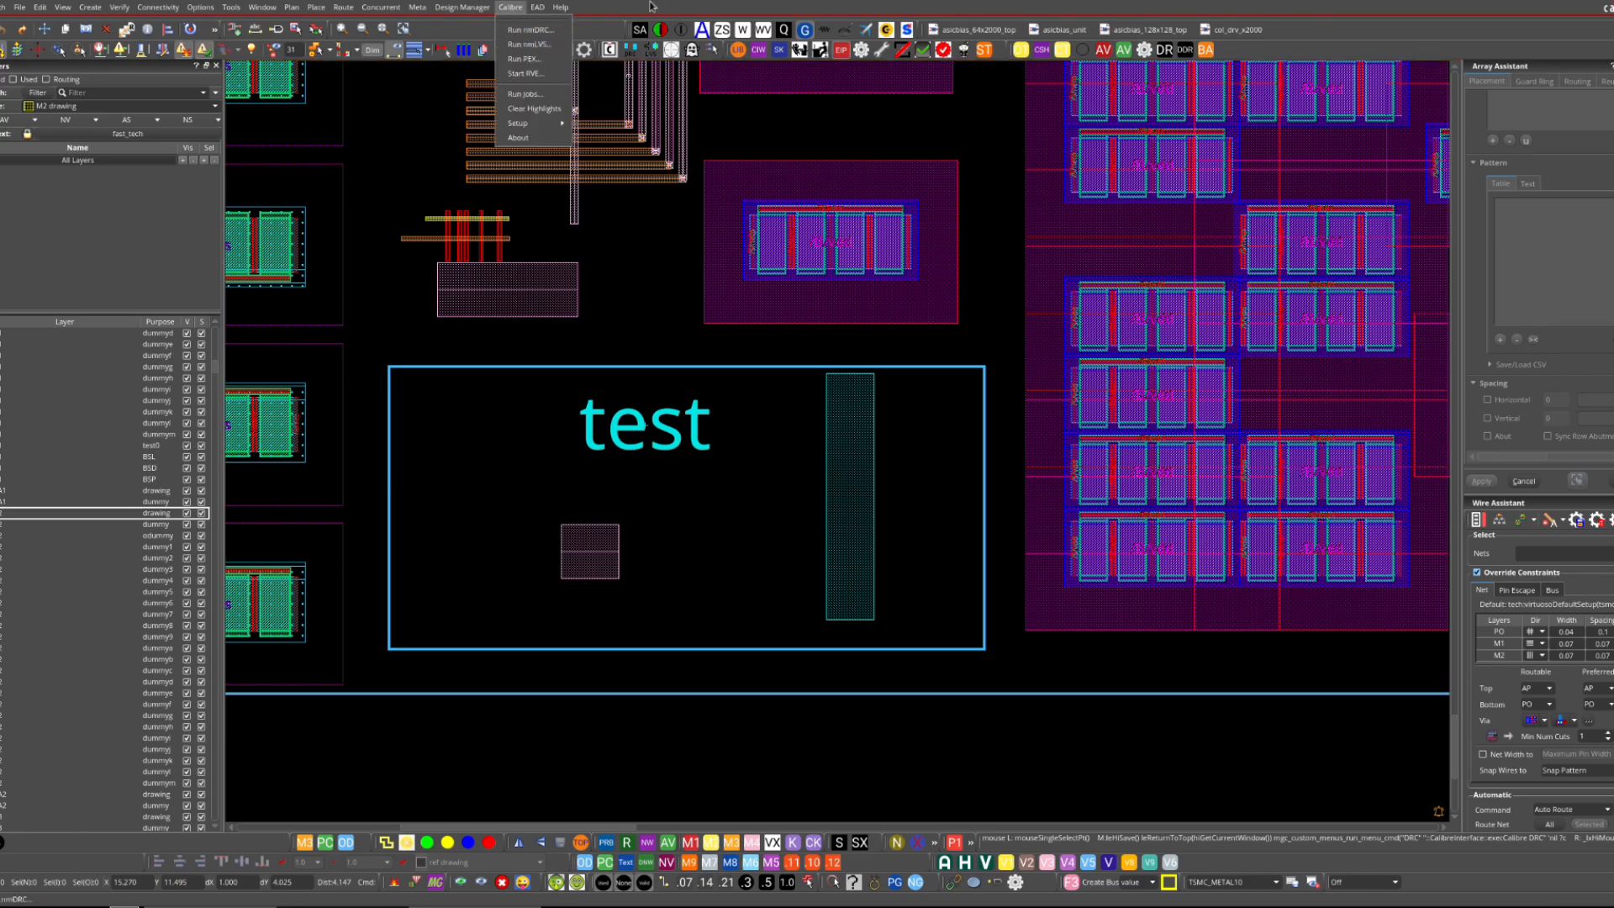
left_click(642, 137)
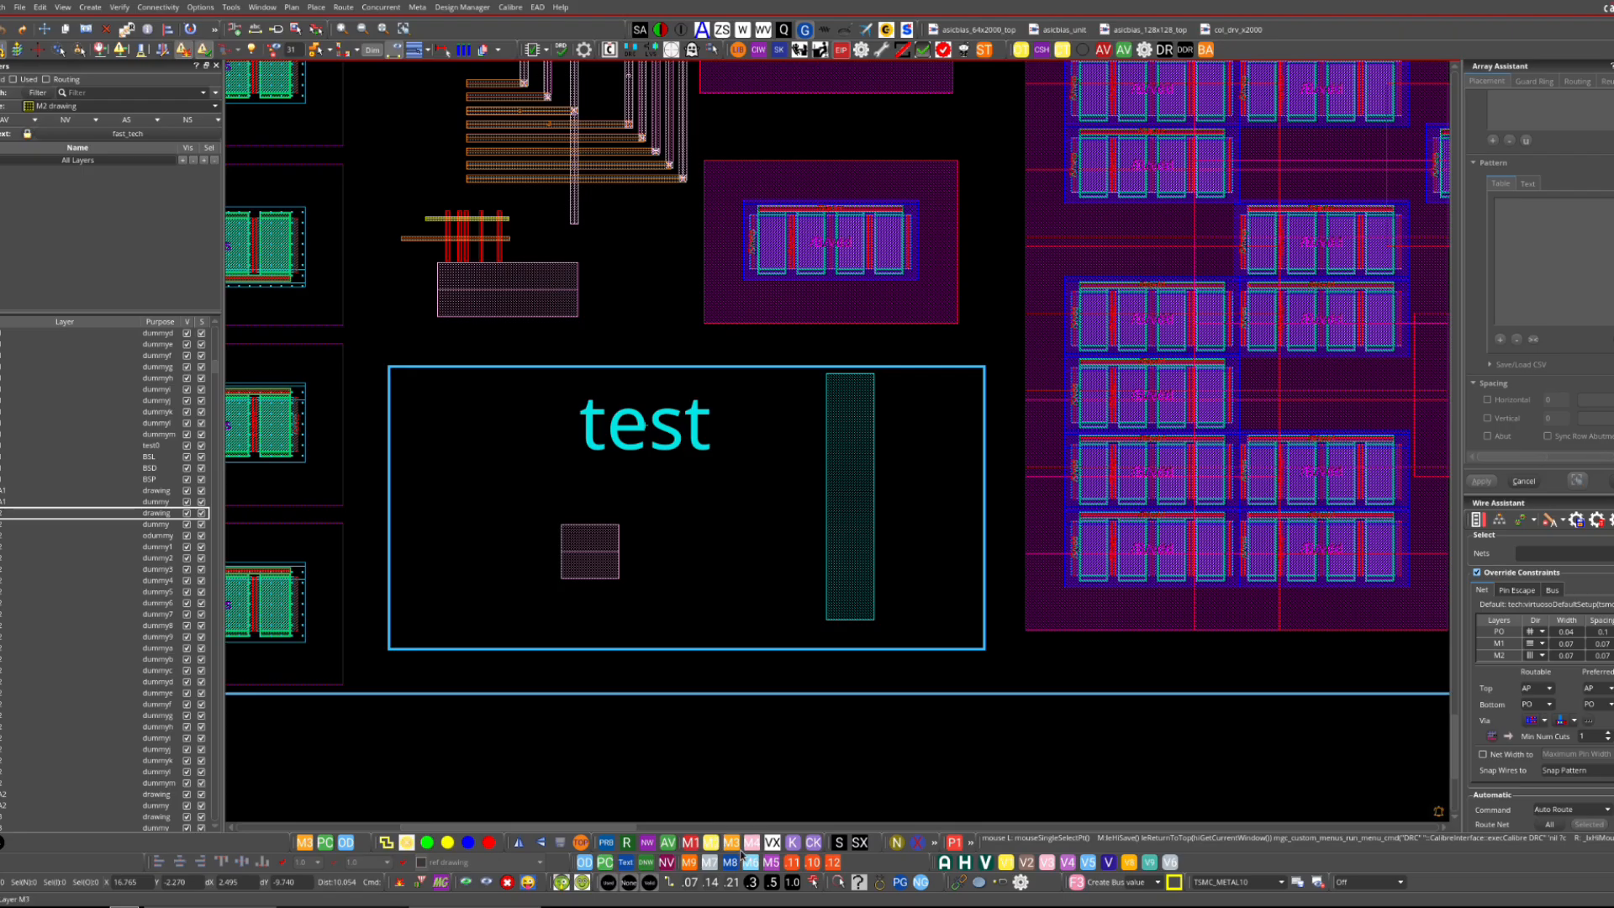
- Toggle the workspace's assistant panes and make M3 drawing the active layer
left_click(526, 889)
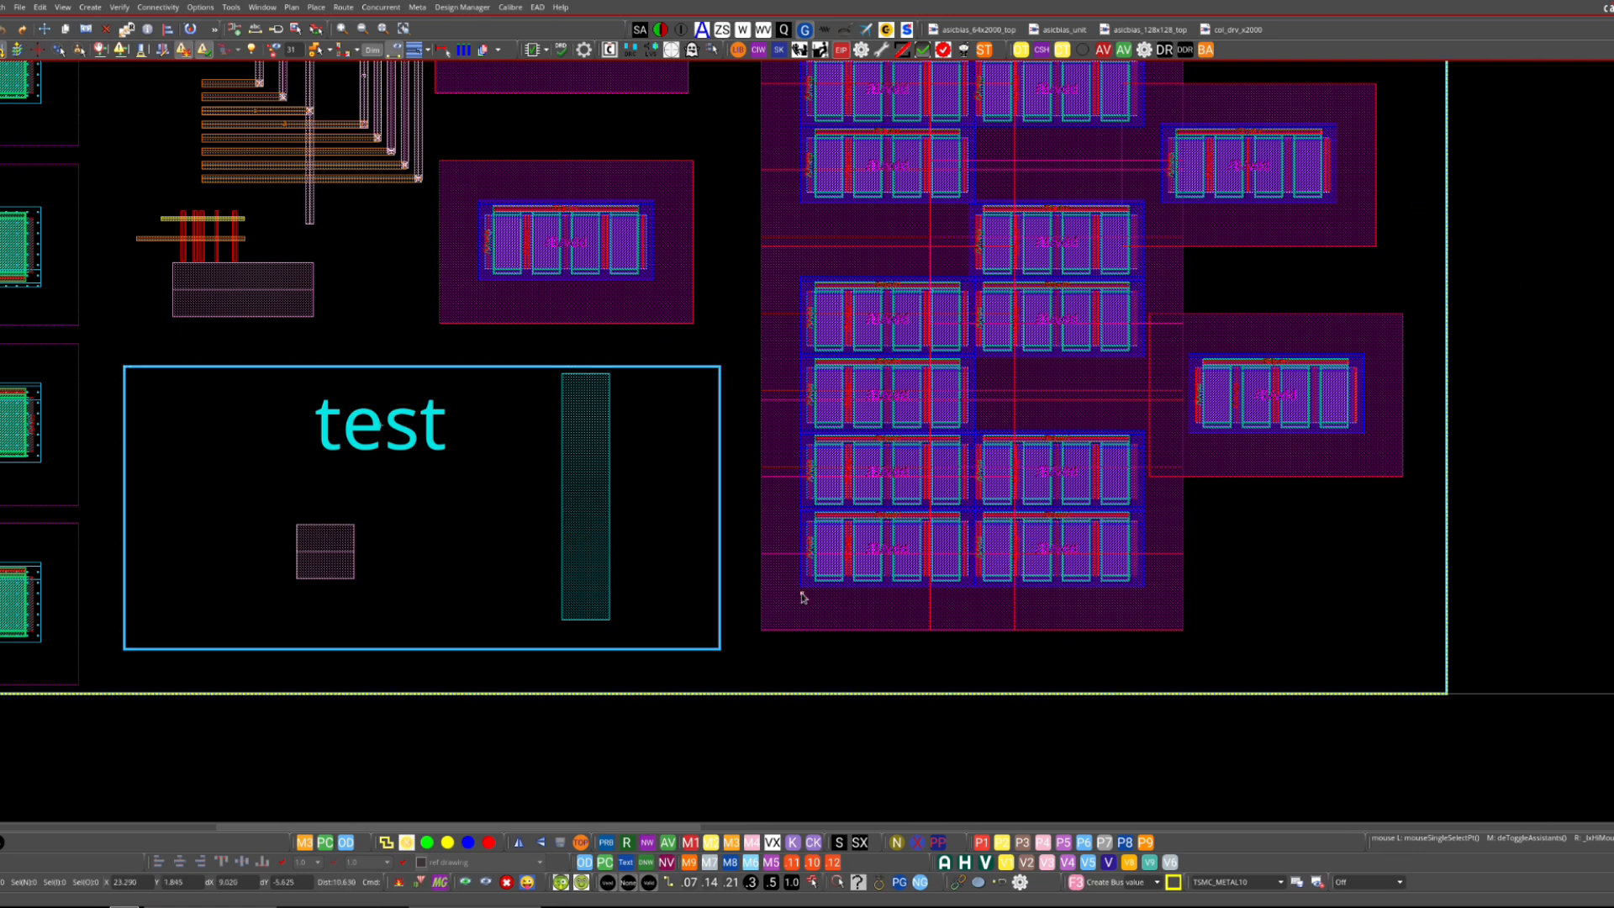
middle_click(810, 728)
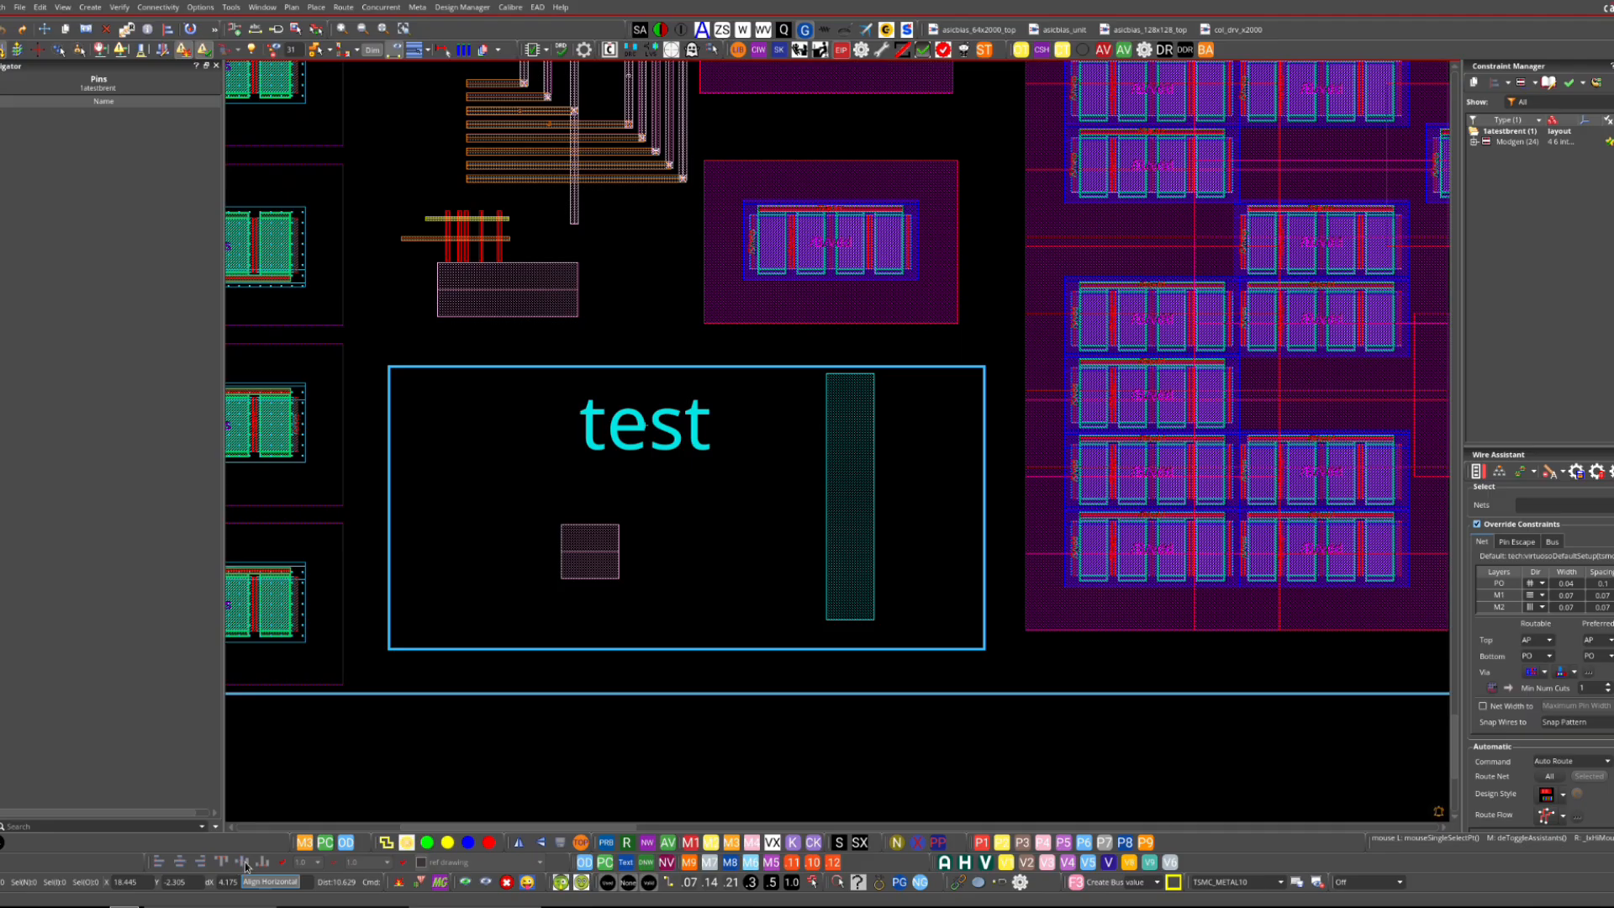
left_click(347, 841)
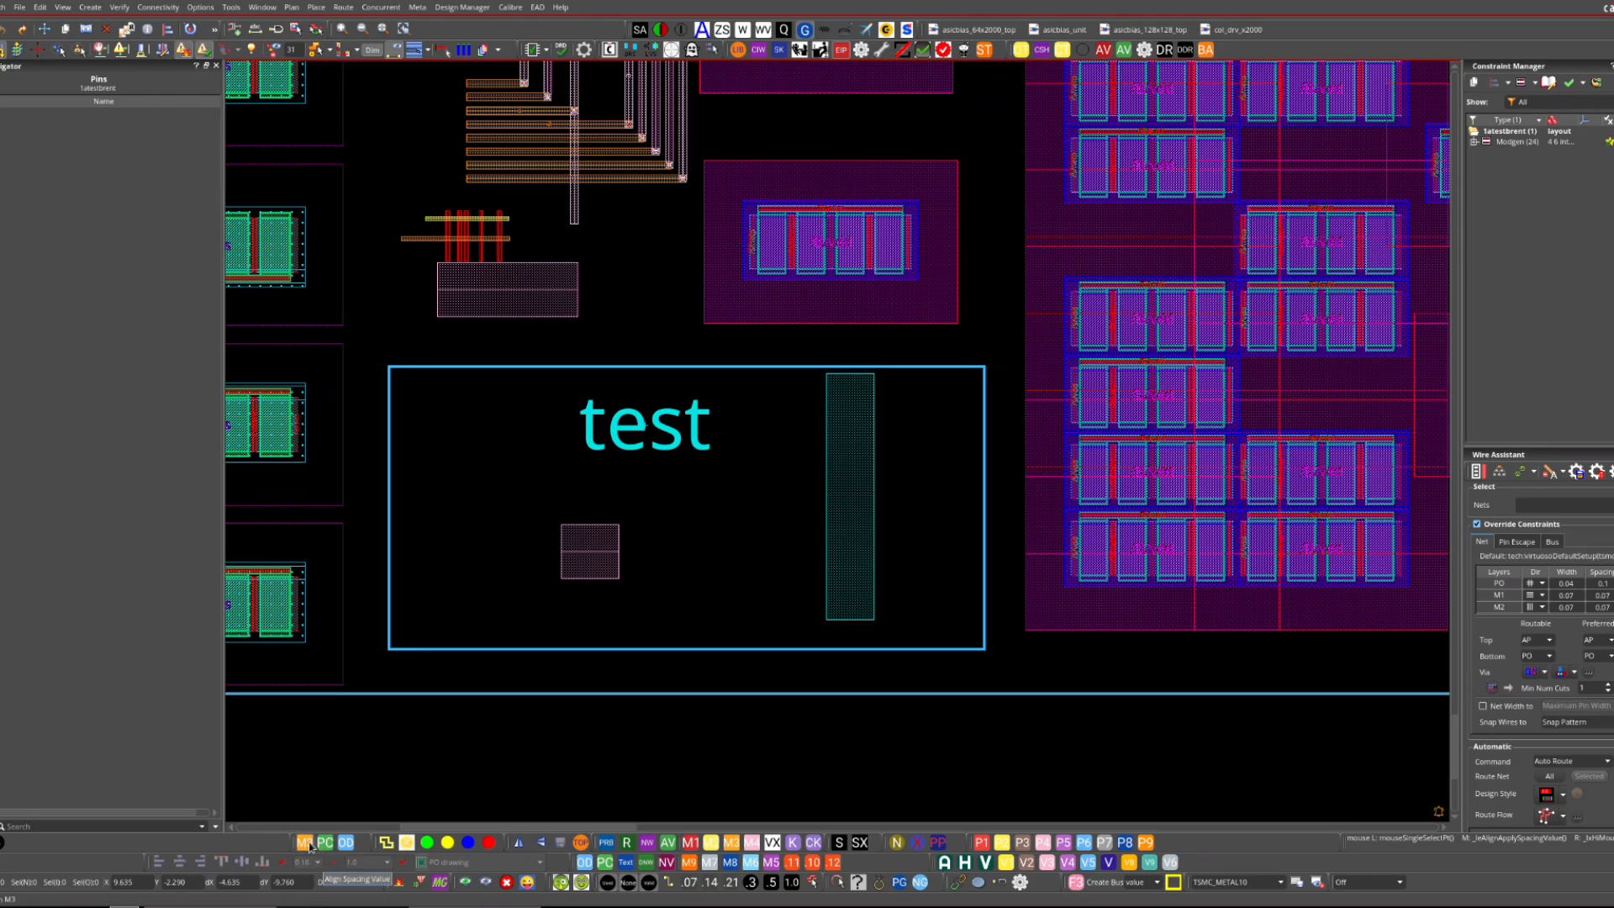
left_click(308, 845)
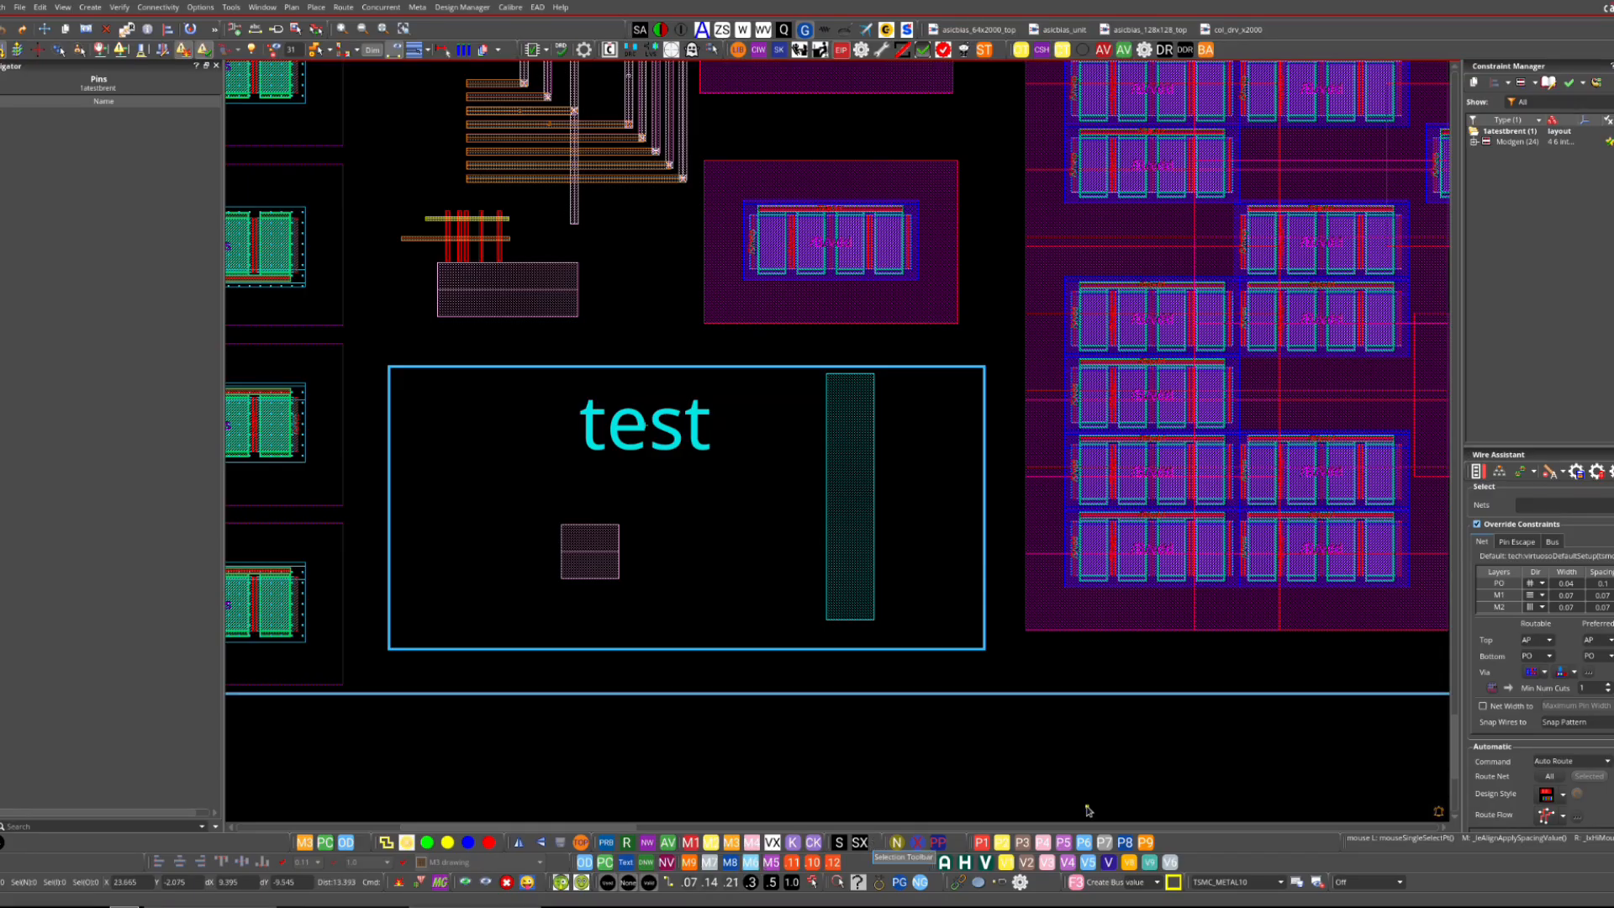
left_click(996, 701)
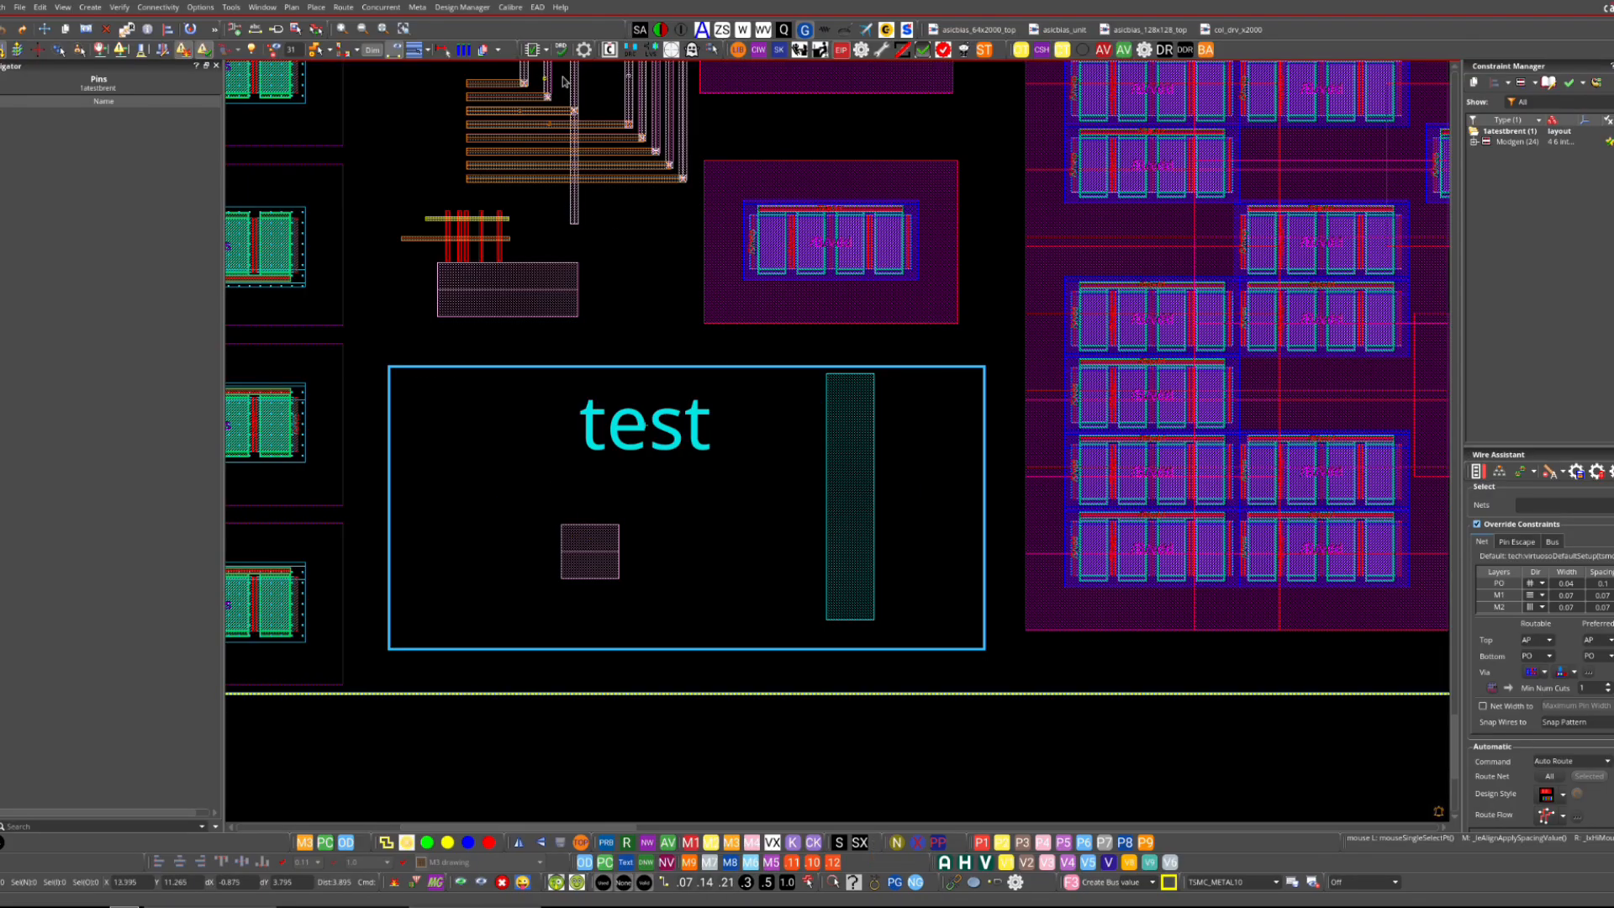
- Create pins in Auto mode at the left ends of the M3 wires for nets b and a
right_click_drag(570, 68, 446, 175)
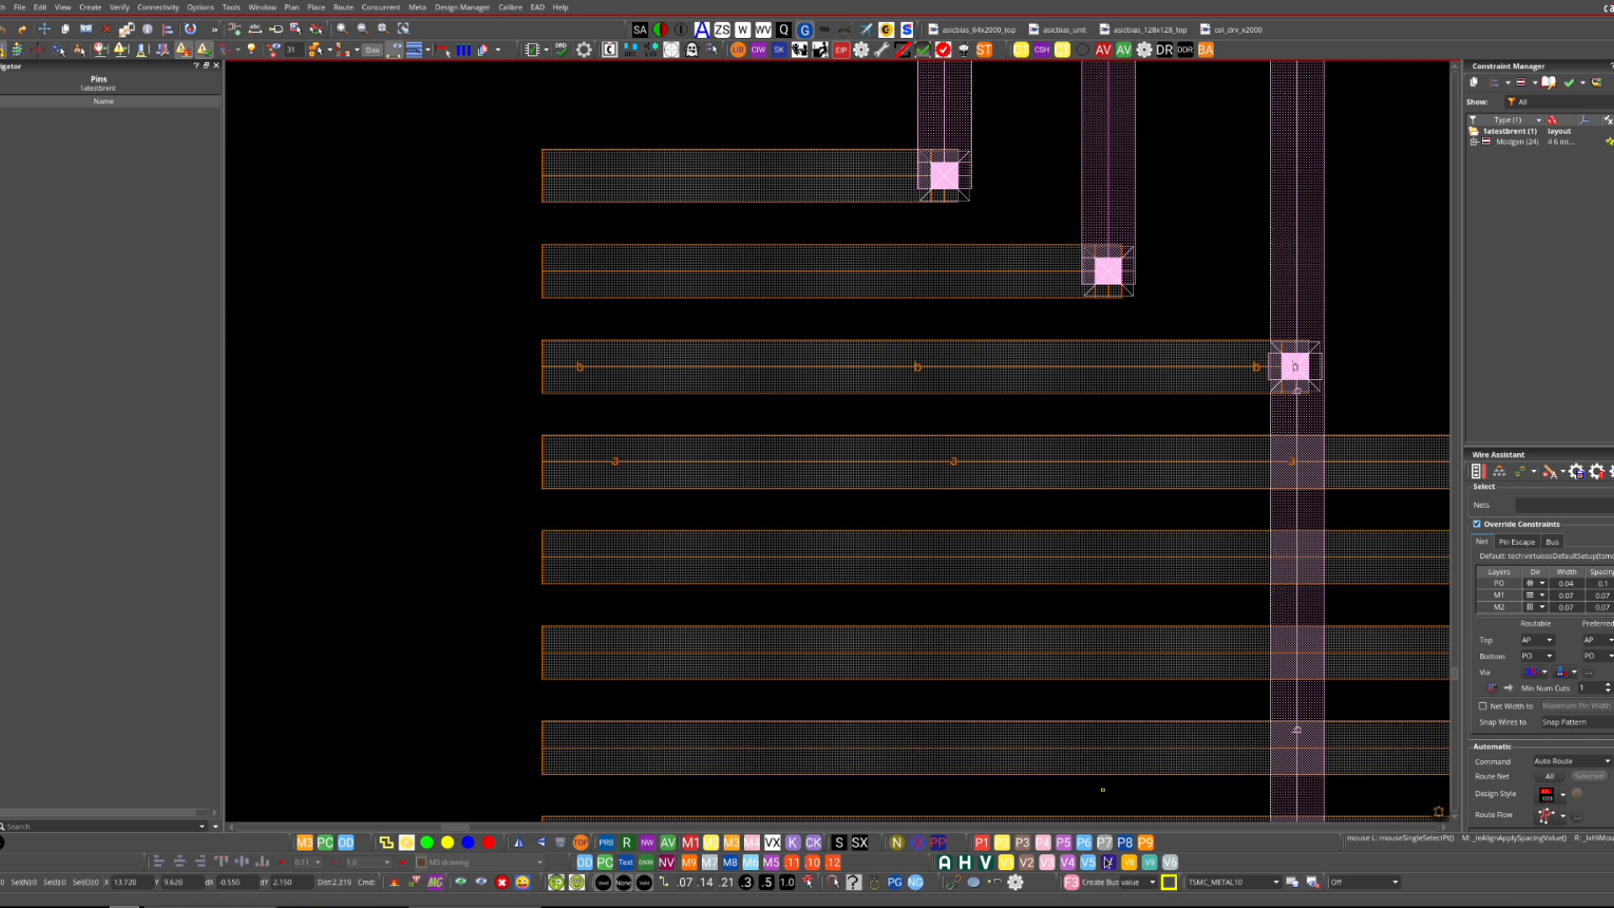
key("ctrl+p")
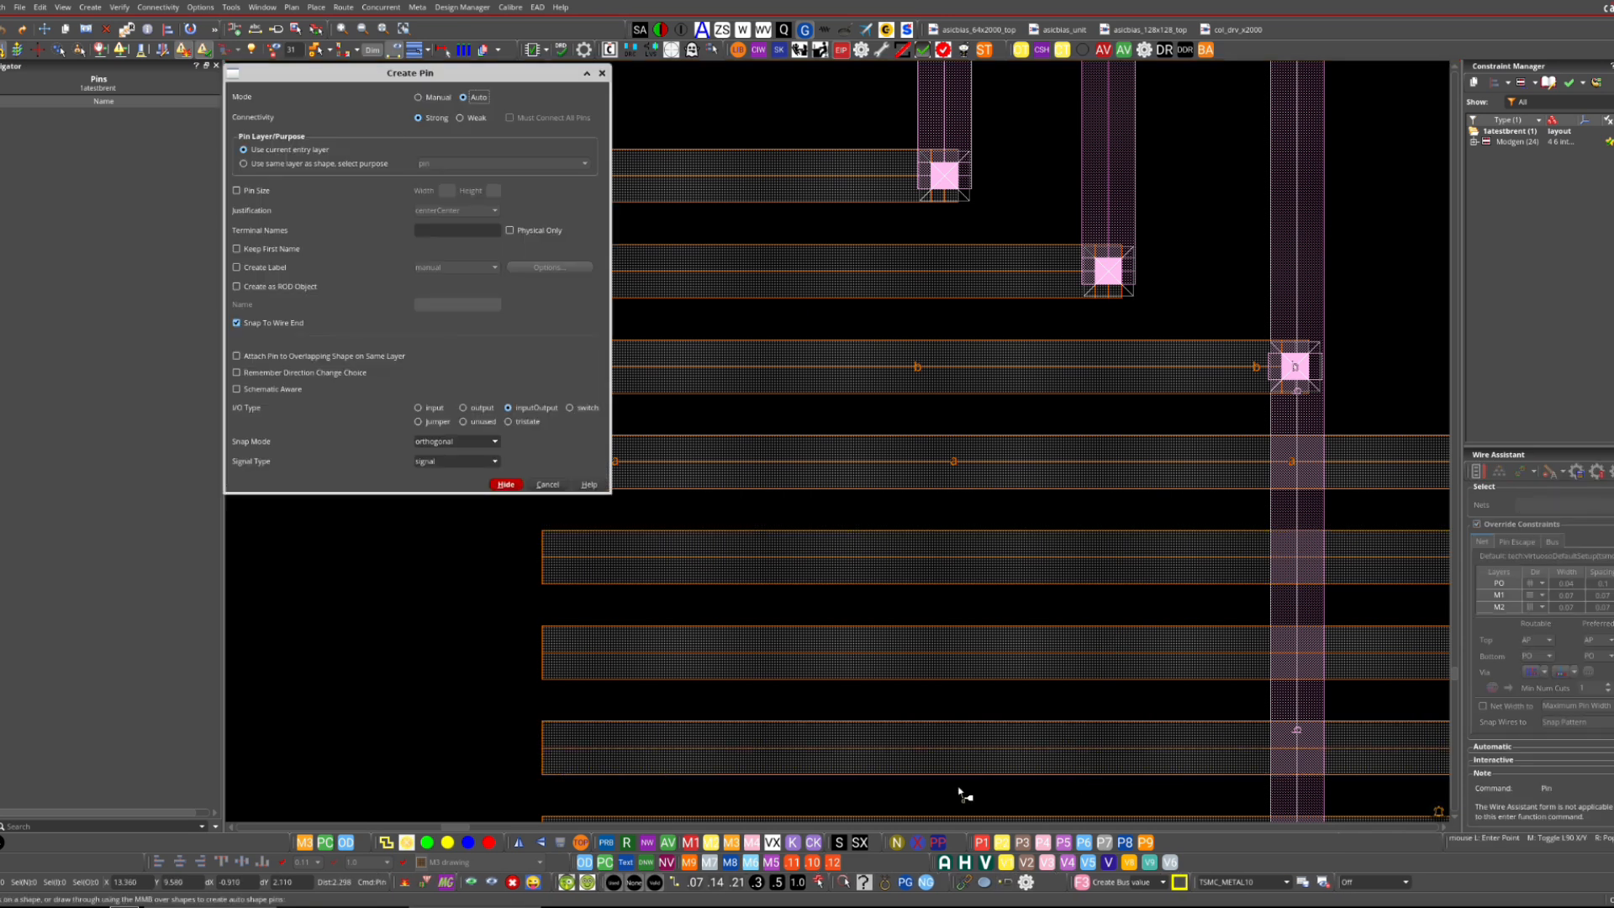
left_click(506, 484)
middle_click_drag(720, 324, 692, 373)
left_click(628, 417)
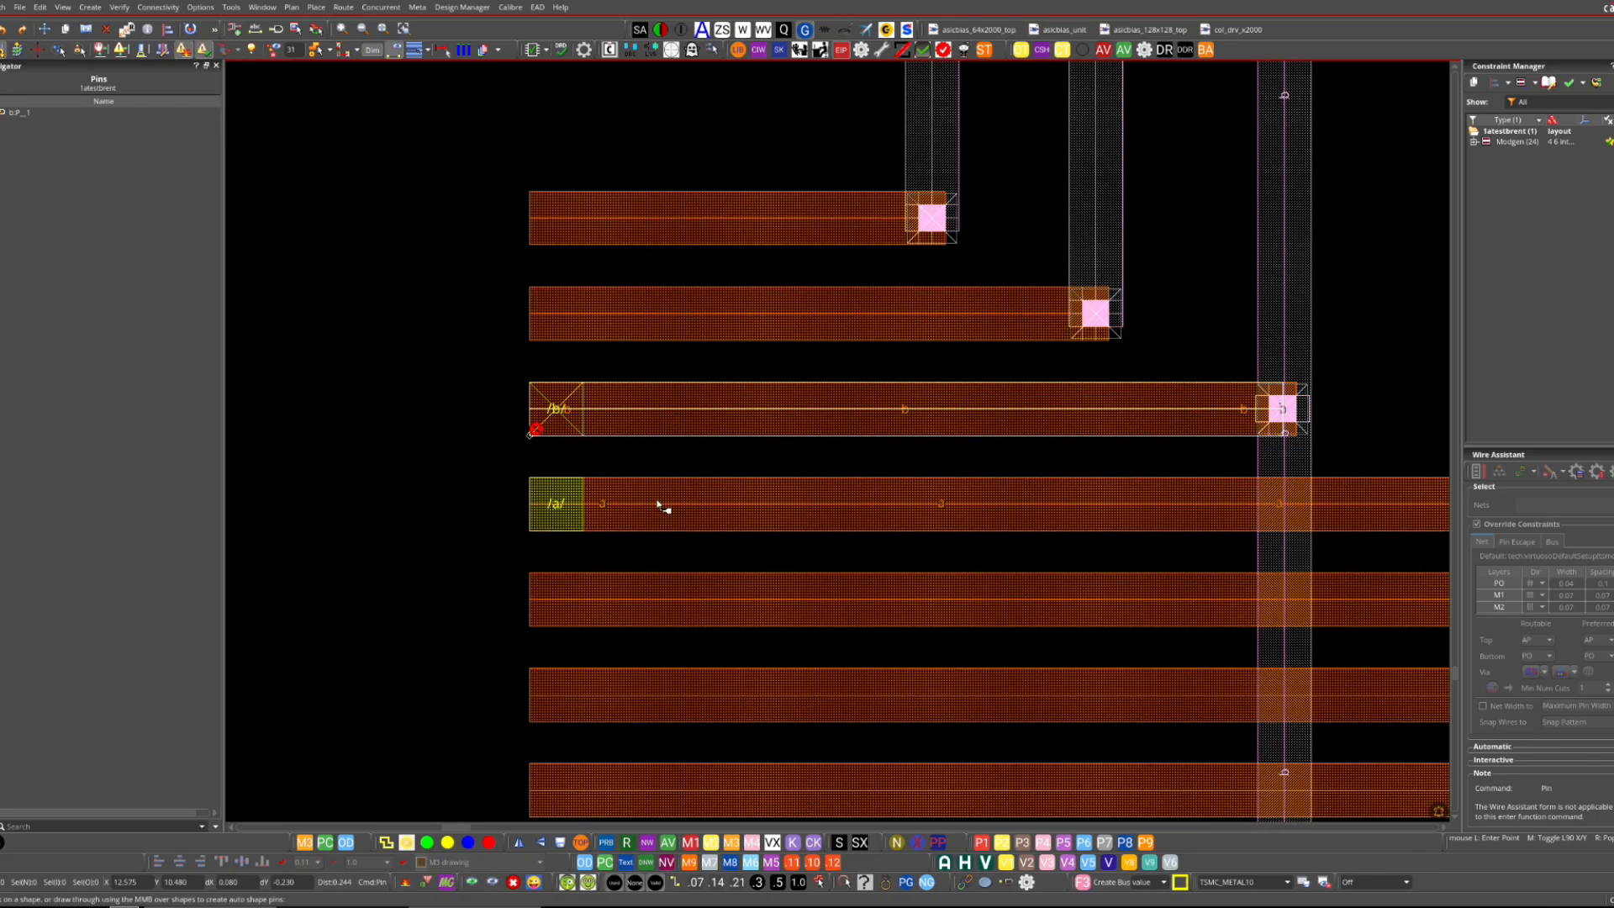
left_click(661, 507)
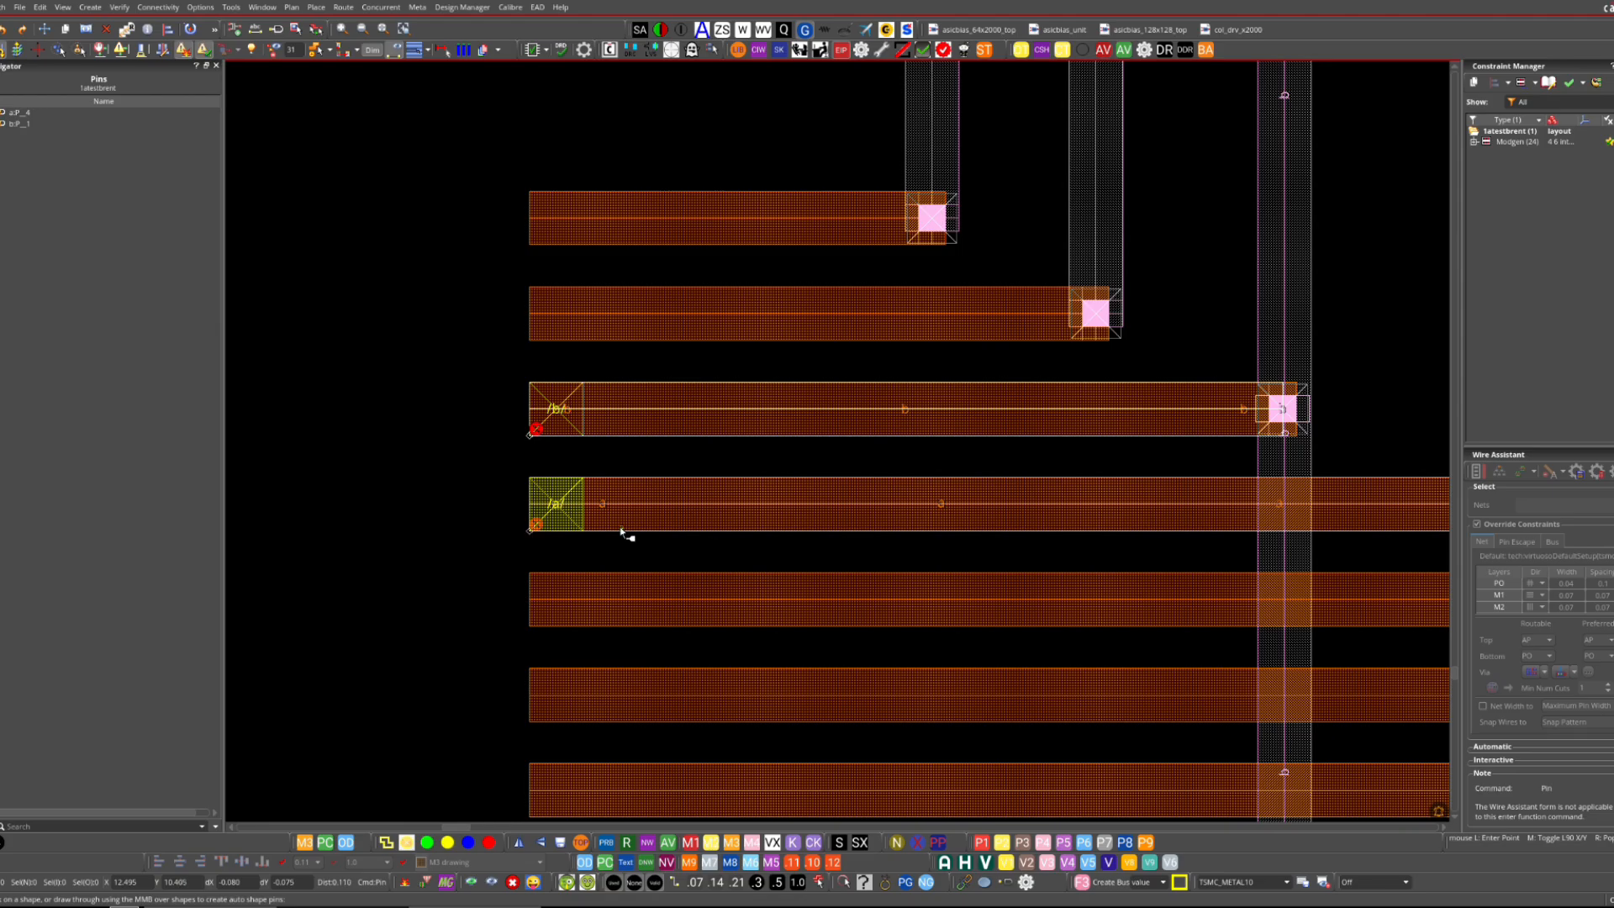
- Undo both pins just created on wires b and a
key("Escape")
key("u")
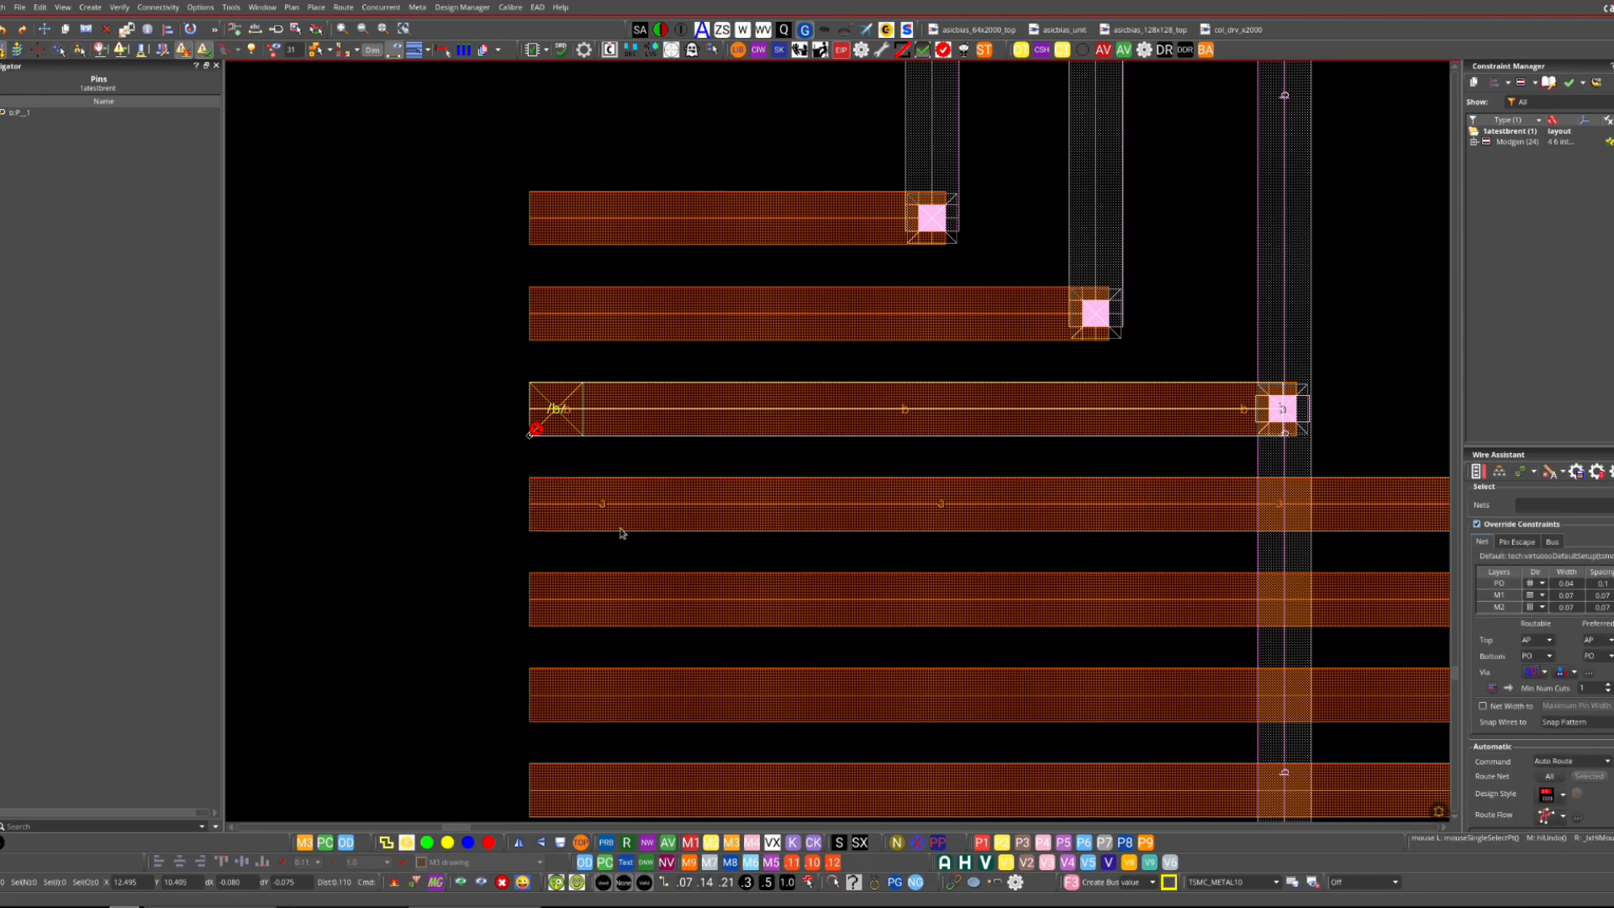
key("u")
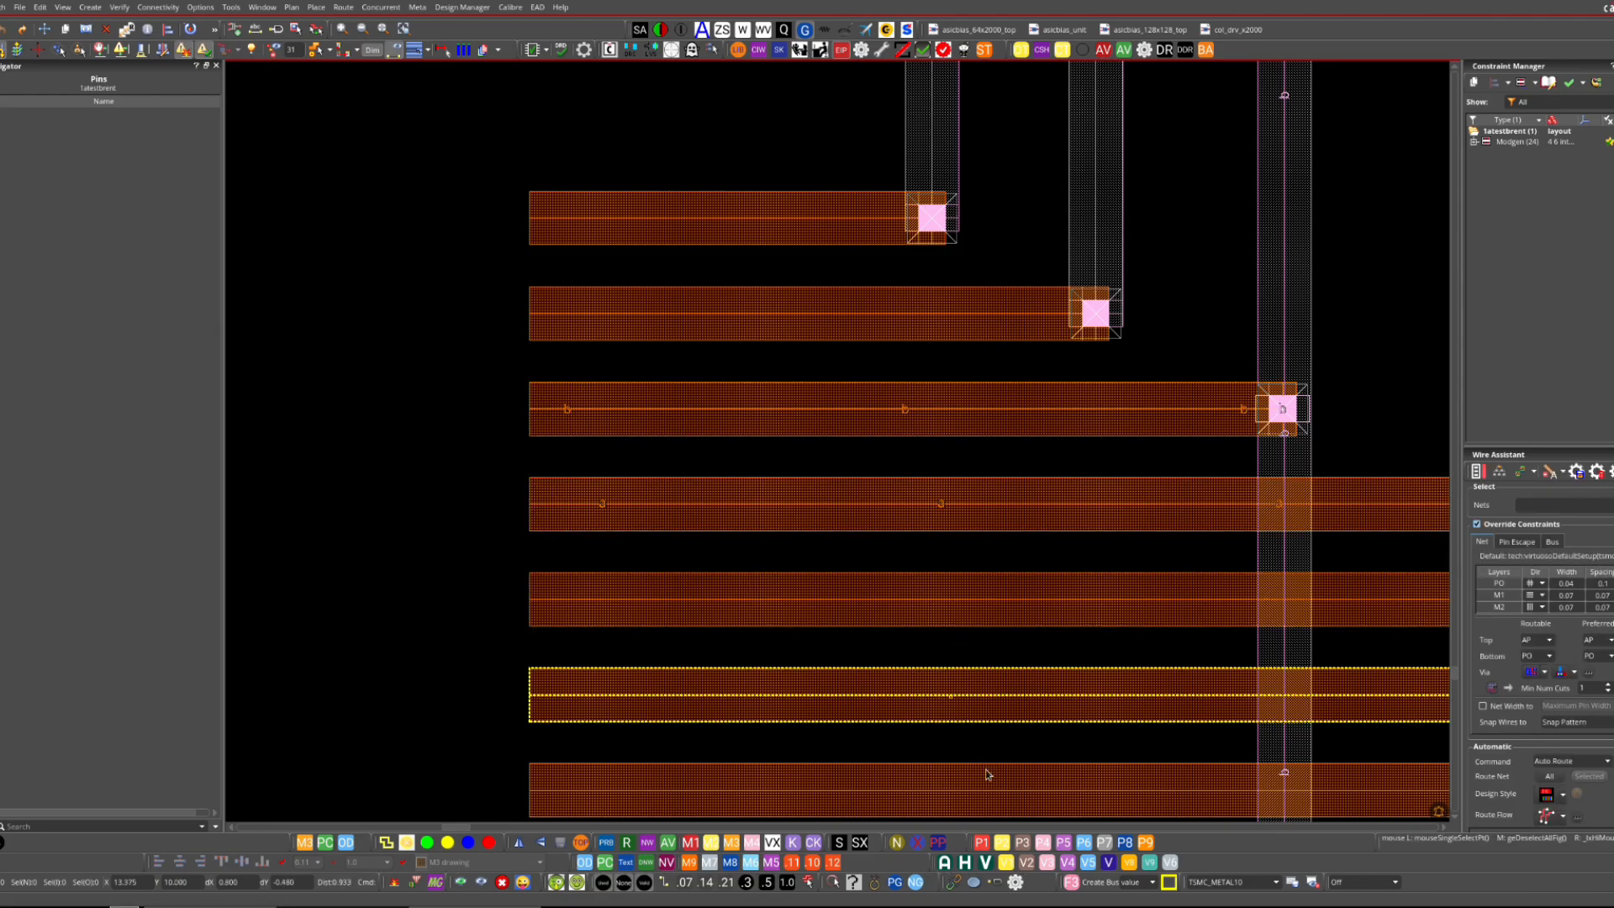
- Use the custom auto-pin command to create M3 pin-layer pins at the left ends of wires b and a
left_click(1020, 844)
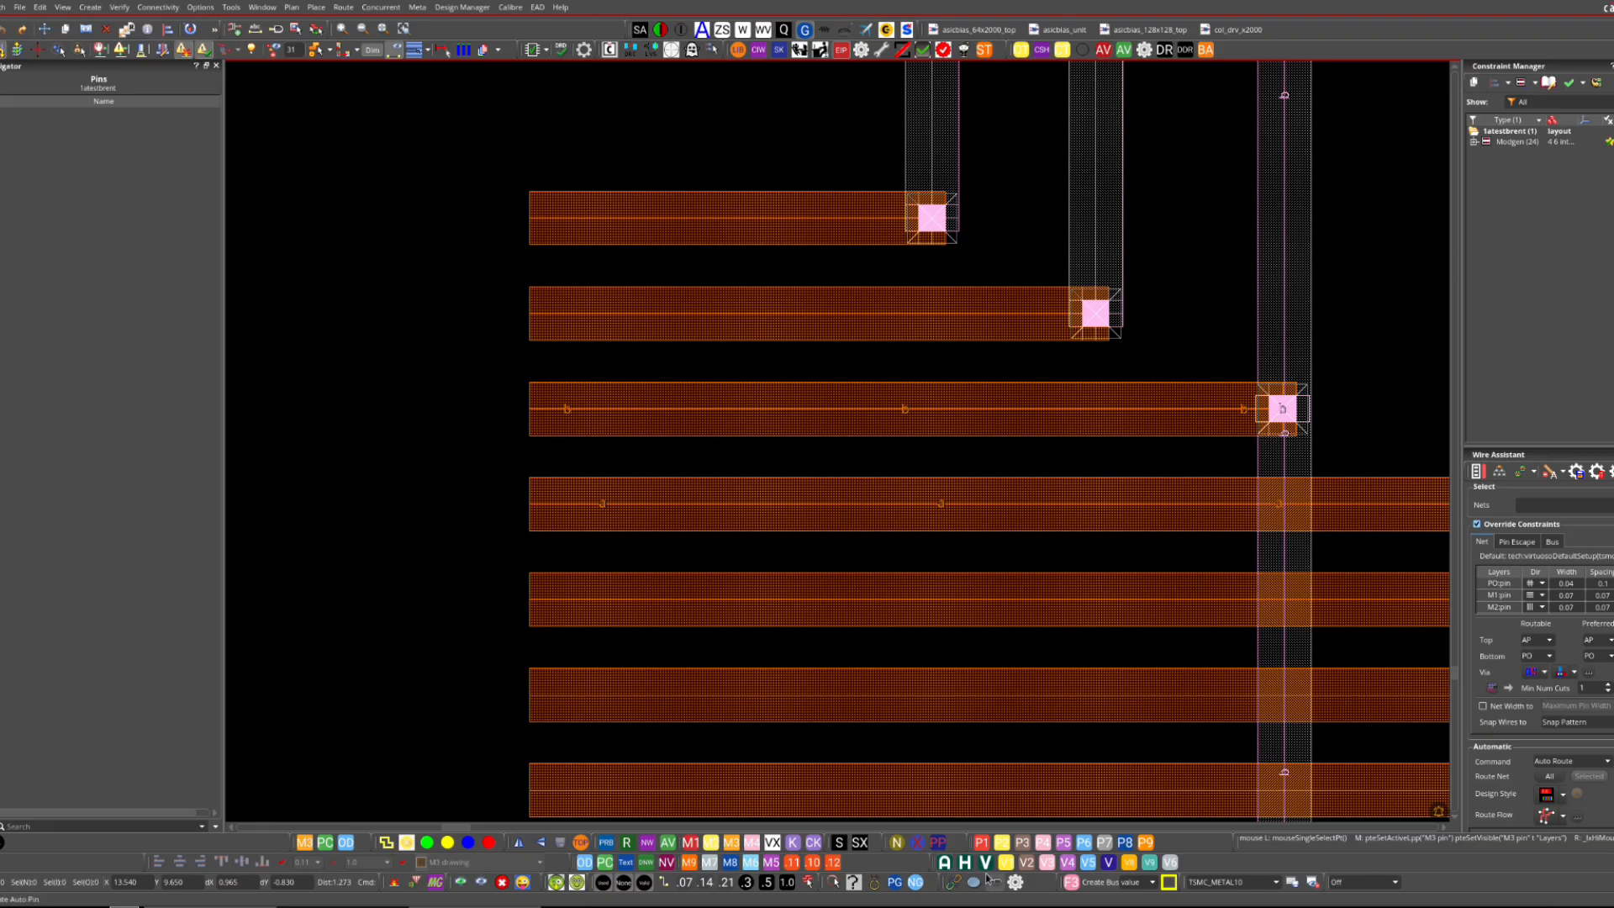
left_click(639, 424)
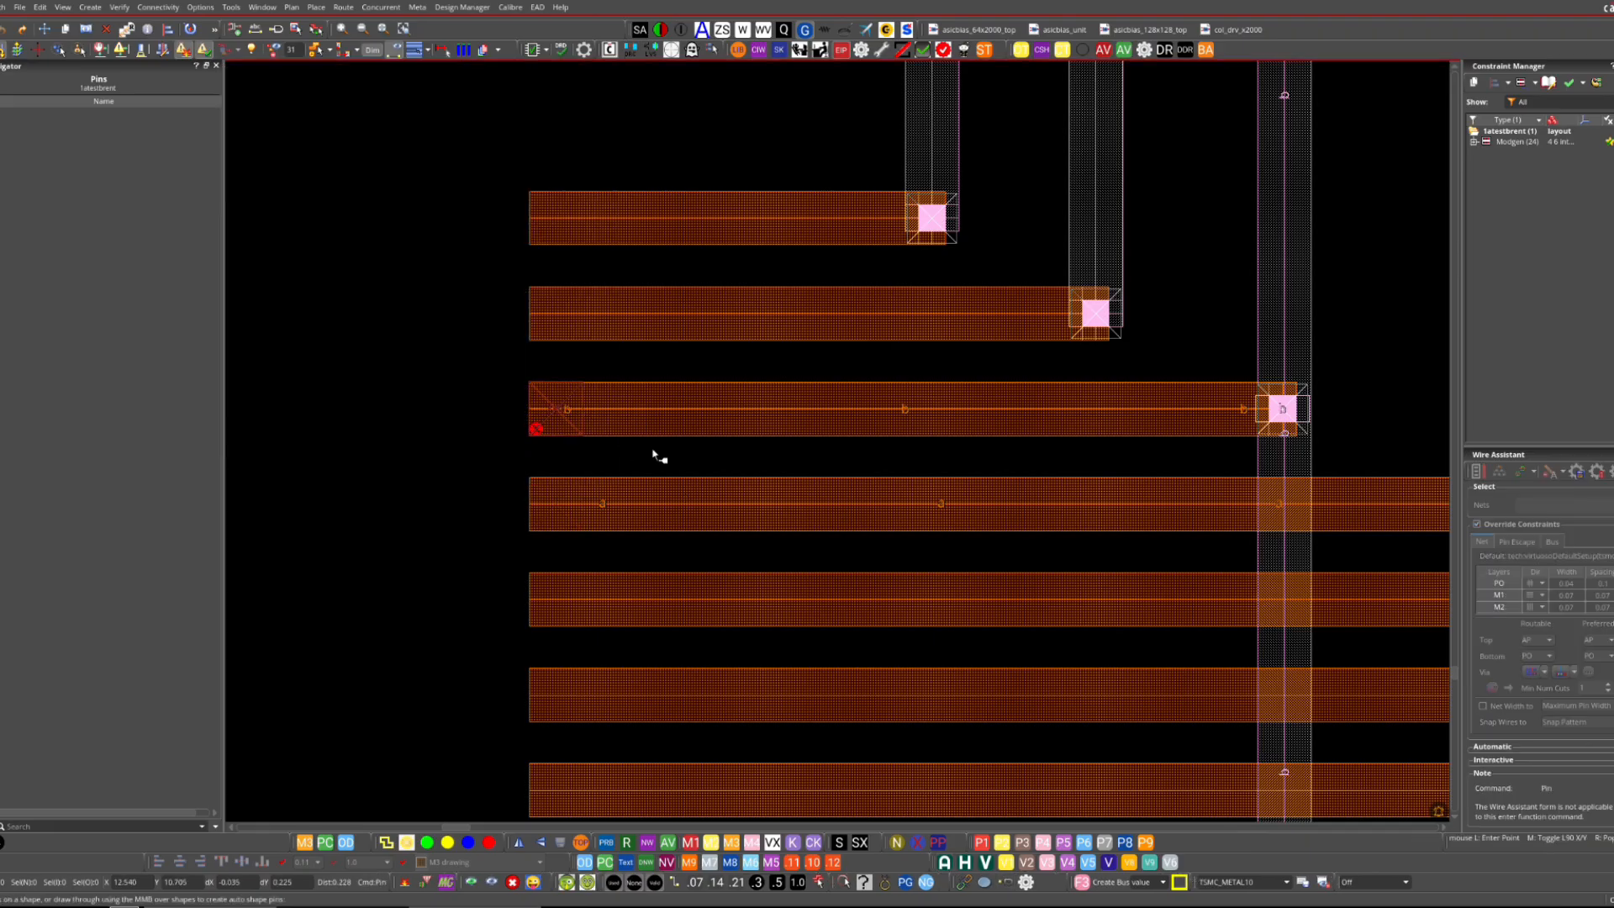
left_click(638, 506)
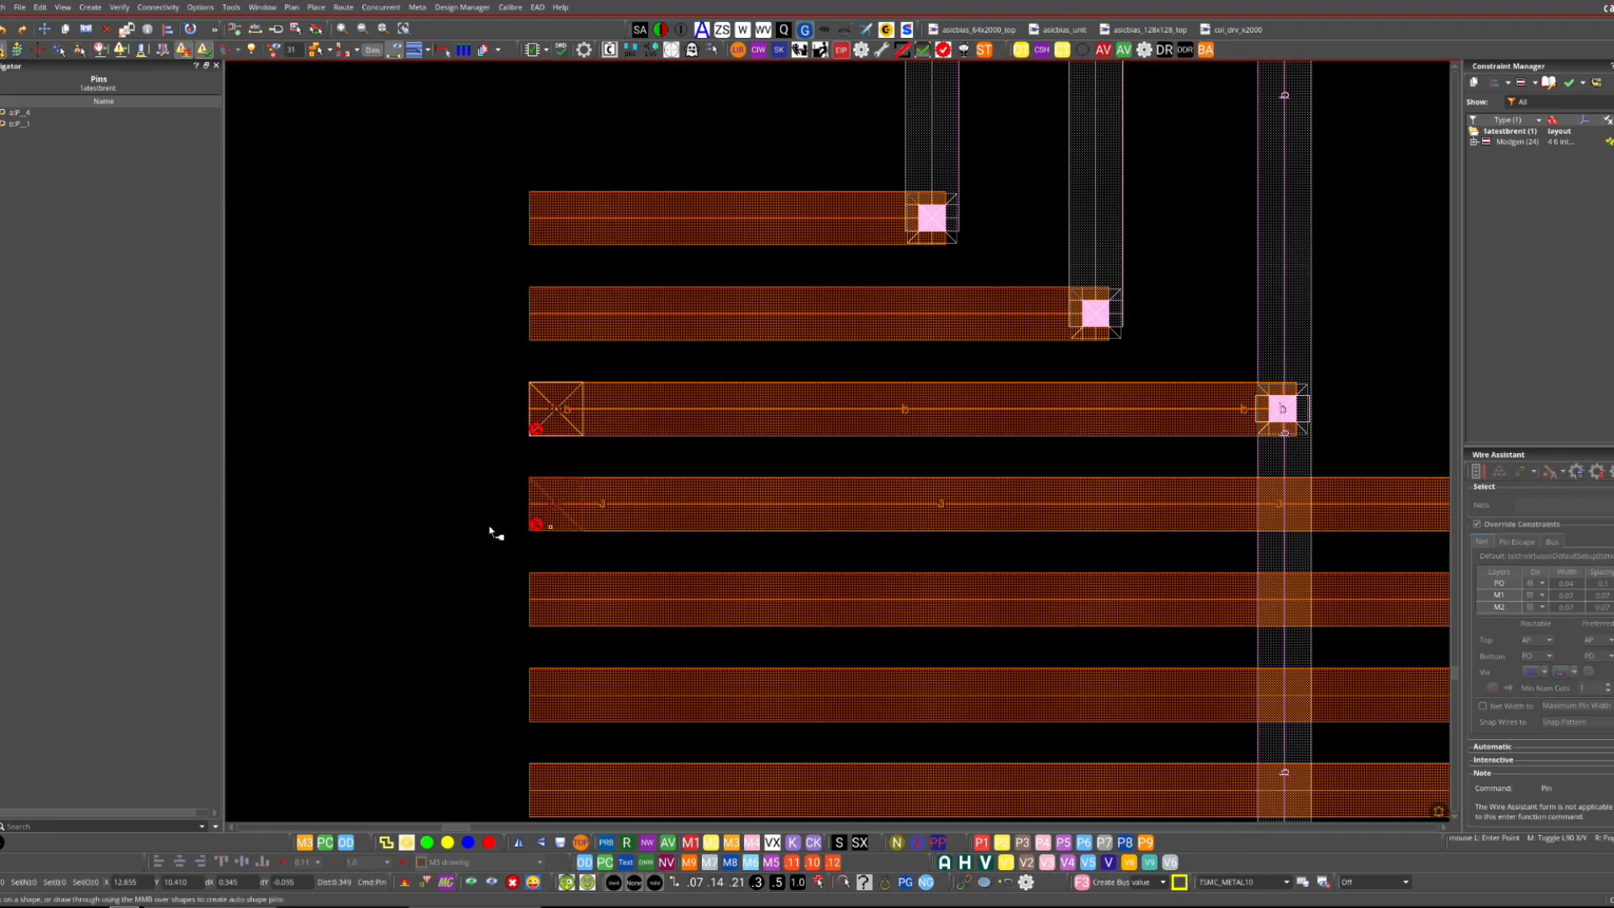
key("Escape")
- Inspect the attributes of the two new pins on wires a and b, then deselect them
left_click_drag(513, 348, 659, 541)
key("q")
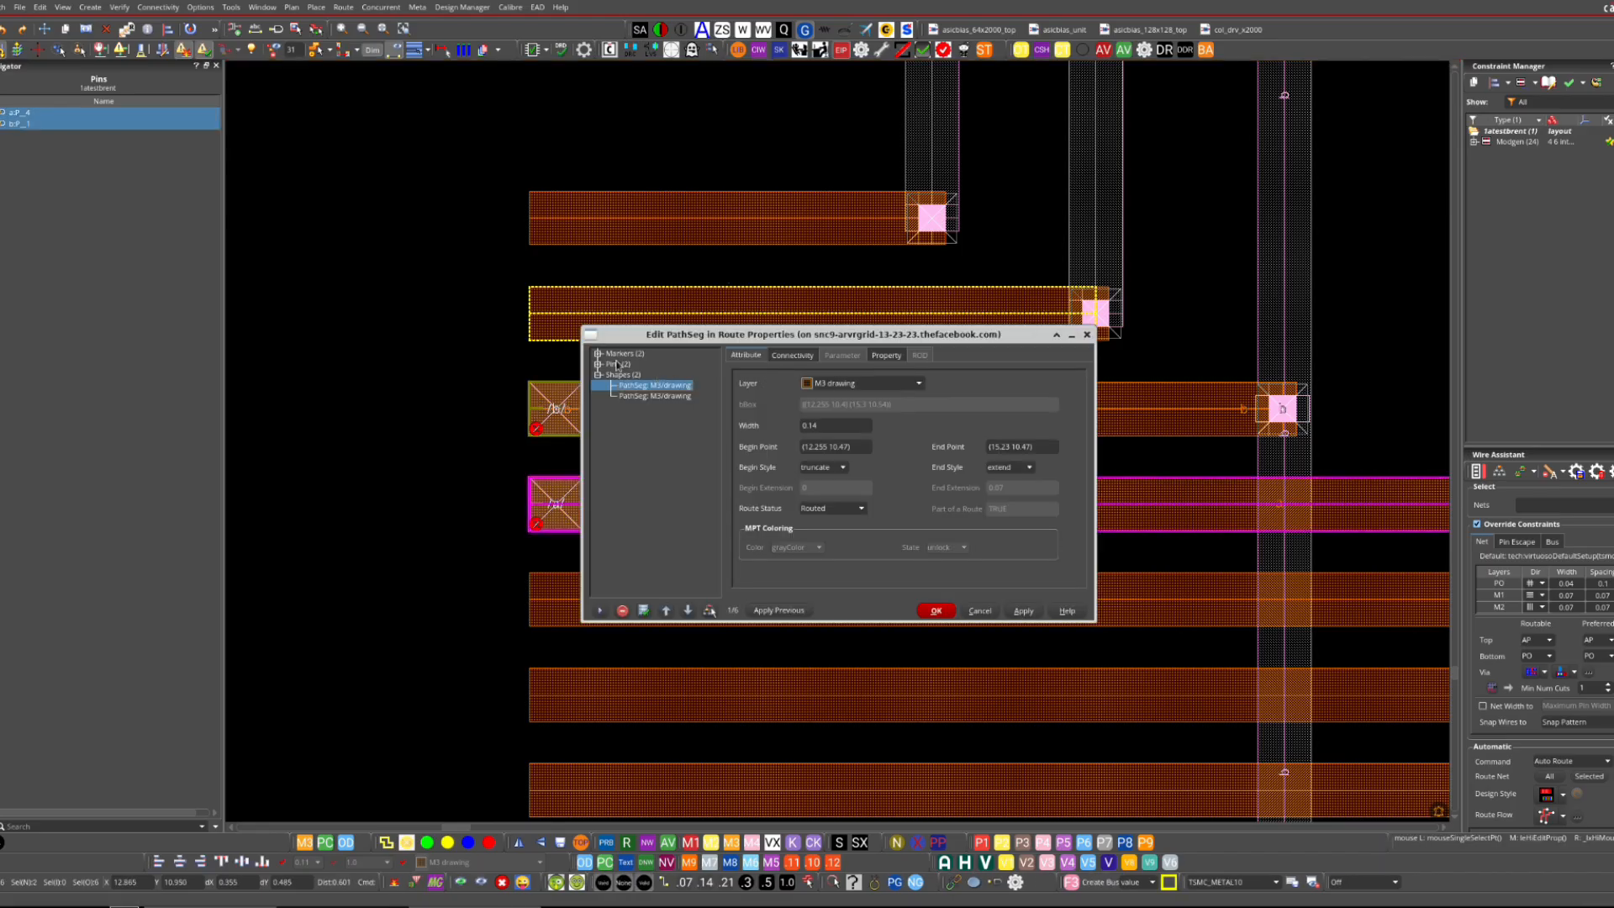
left_click(617, 364)
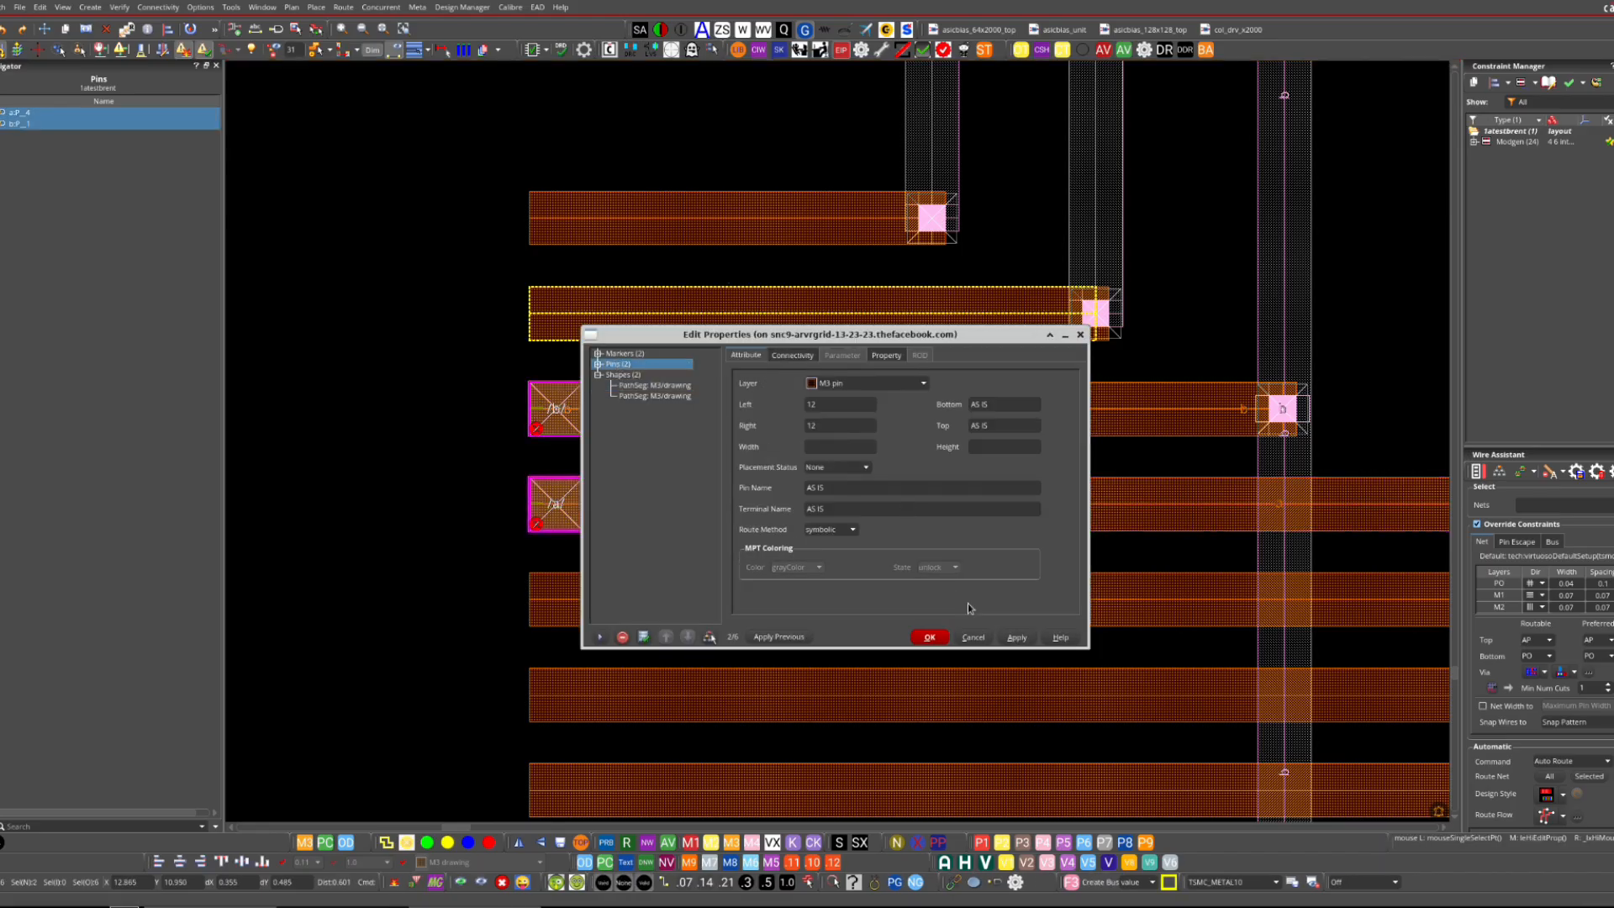
left_click(973, 636)
key("ctrl+d")
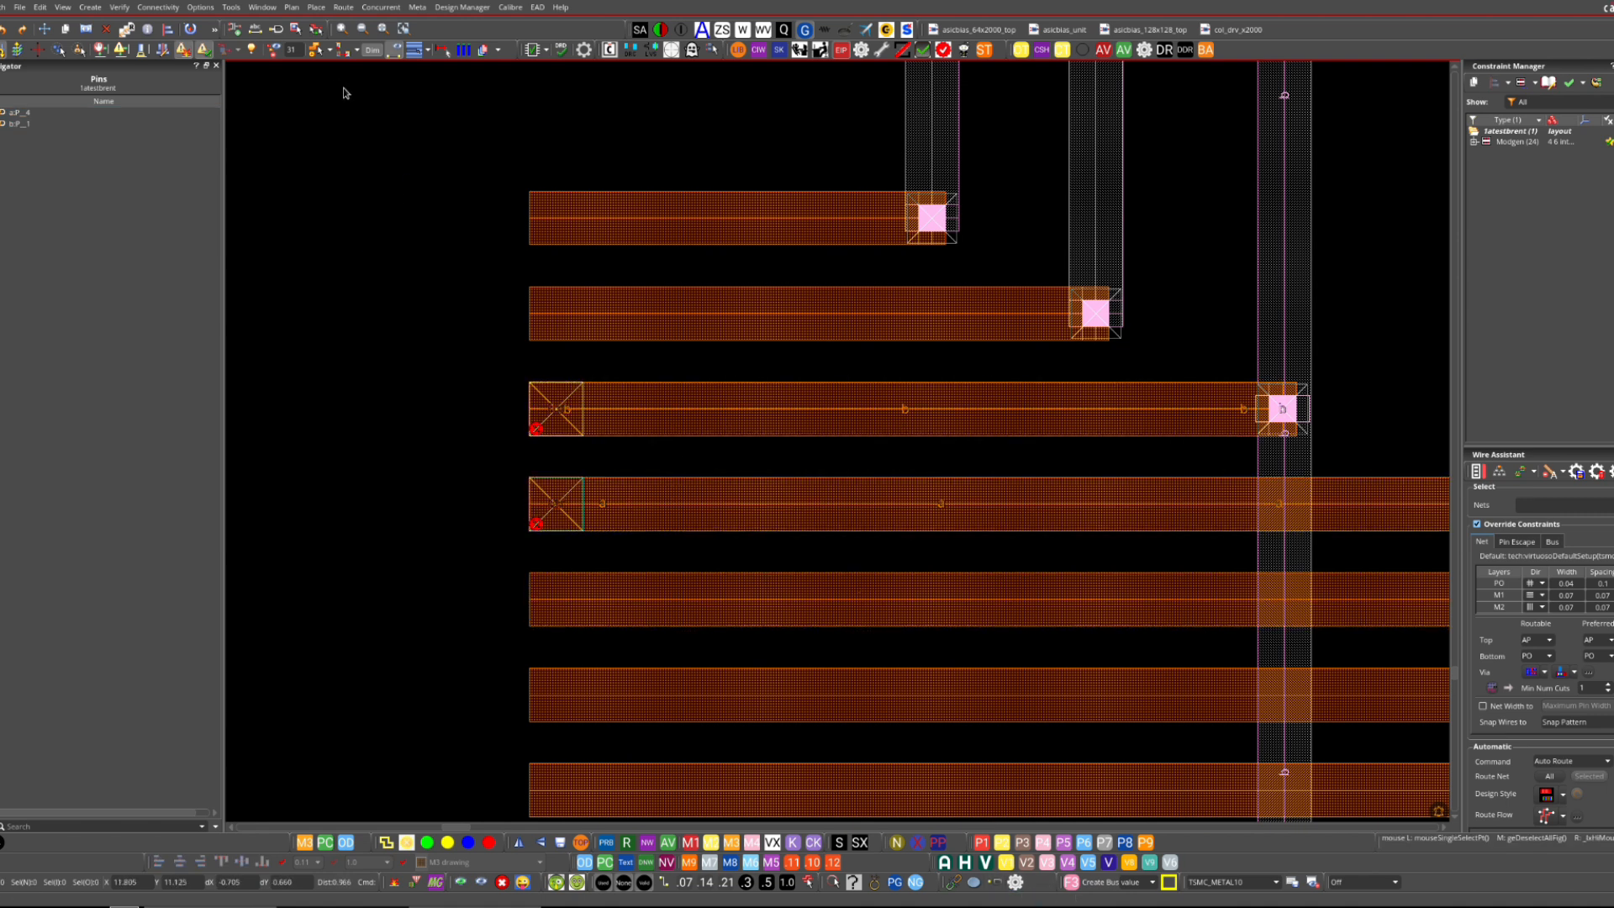
- View the Create Pin options from the standard and custom pin commands, closing the form without changes
left_click(90, 7)
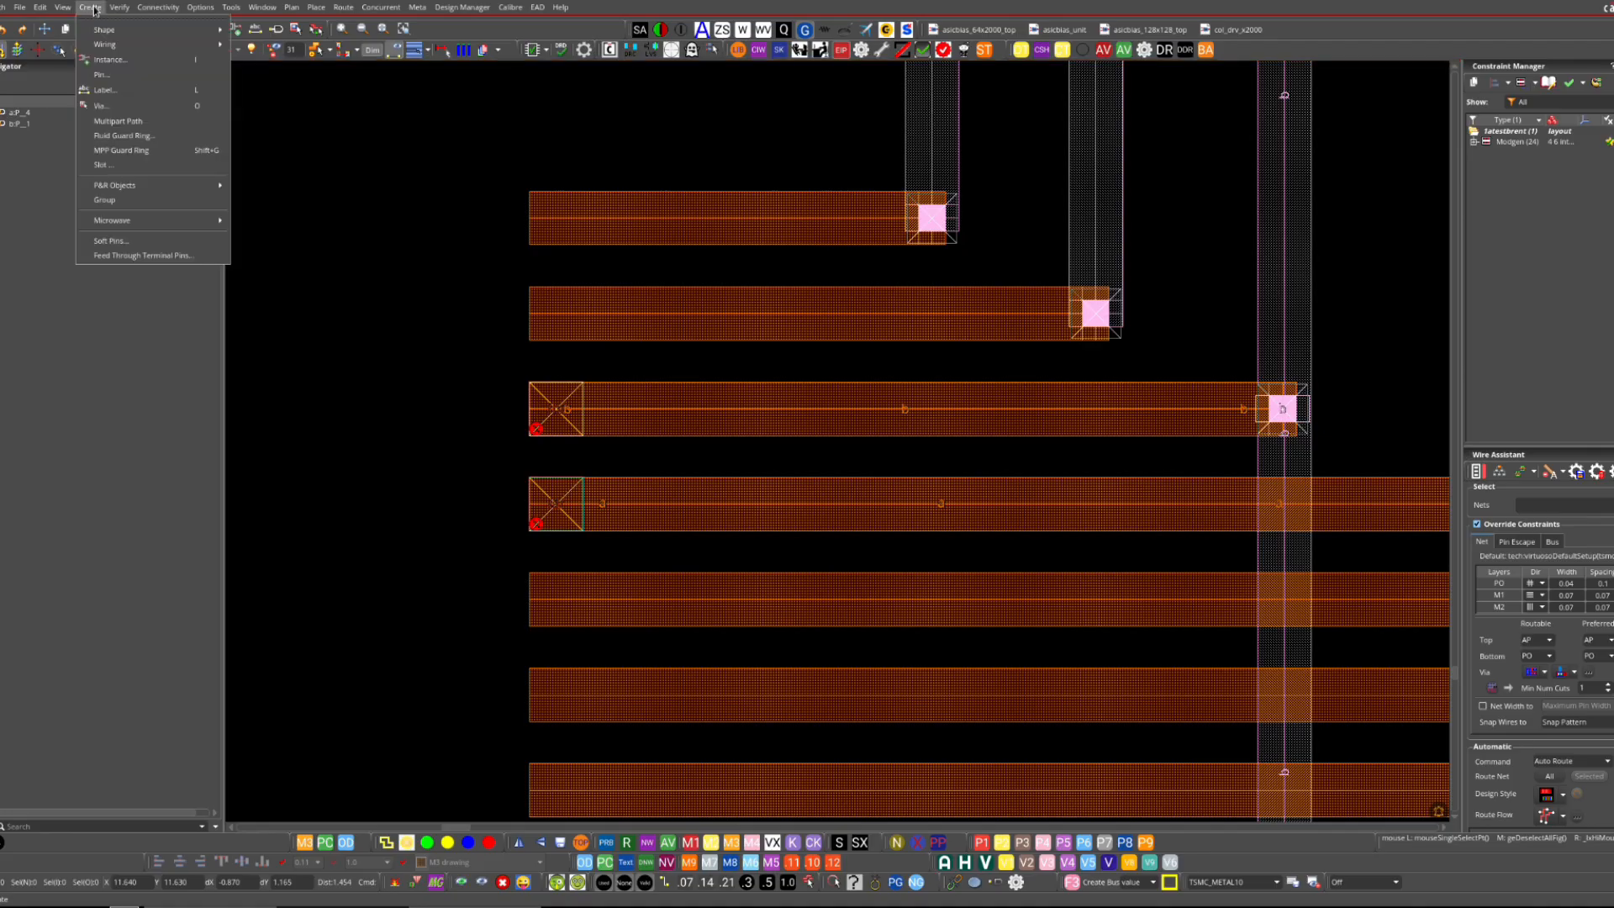
mouse_move(128, 46)
left_click(134, 75)
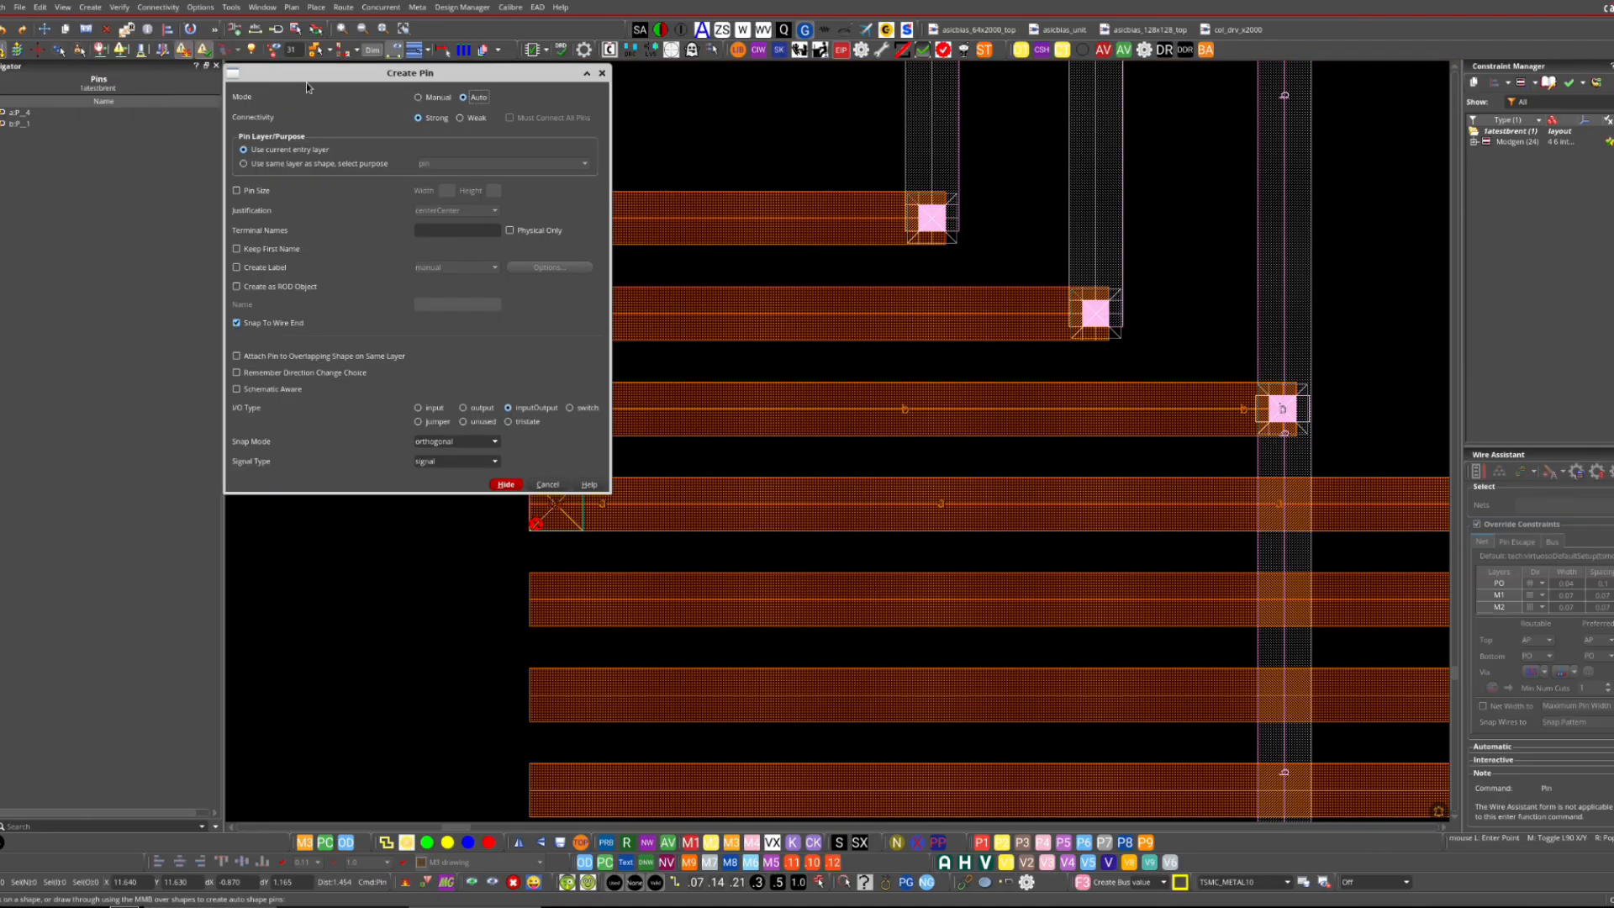
left_click(602, 73)
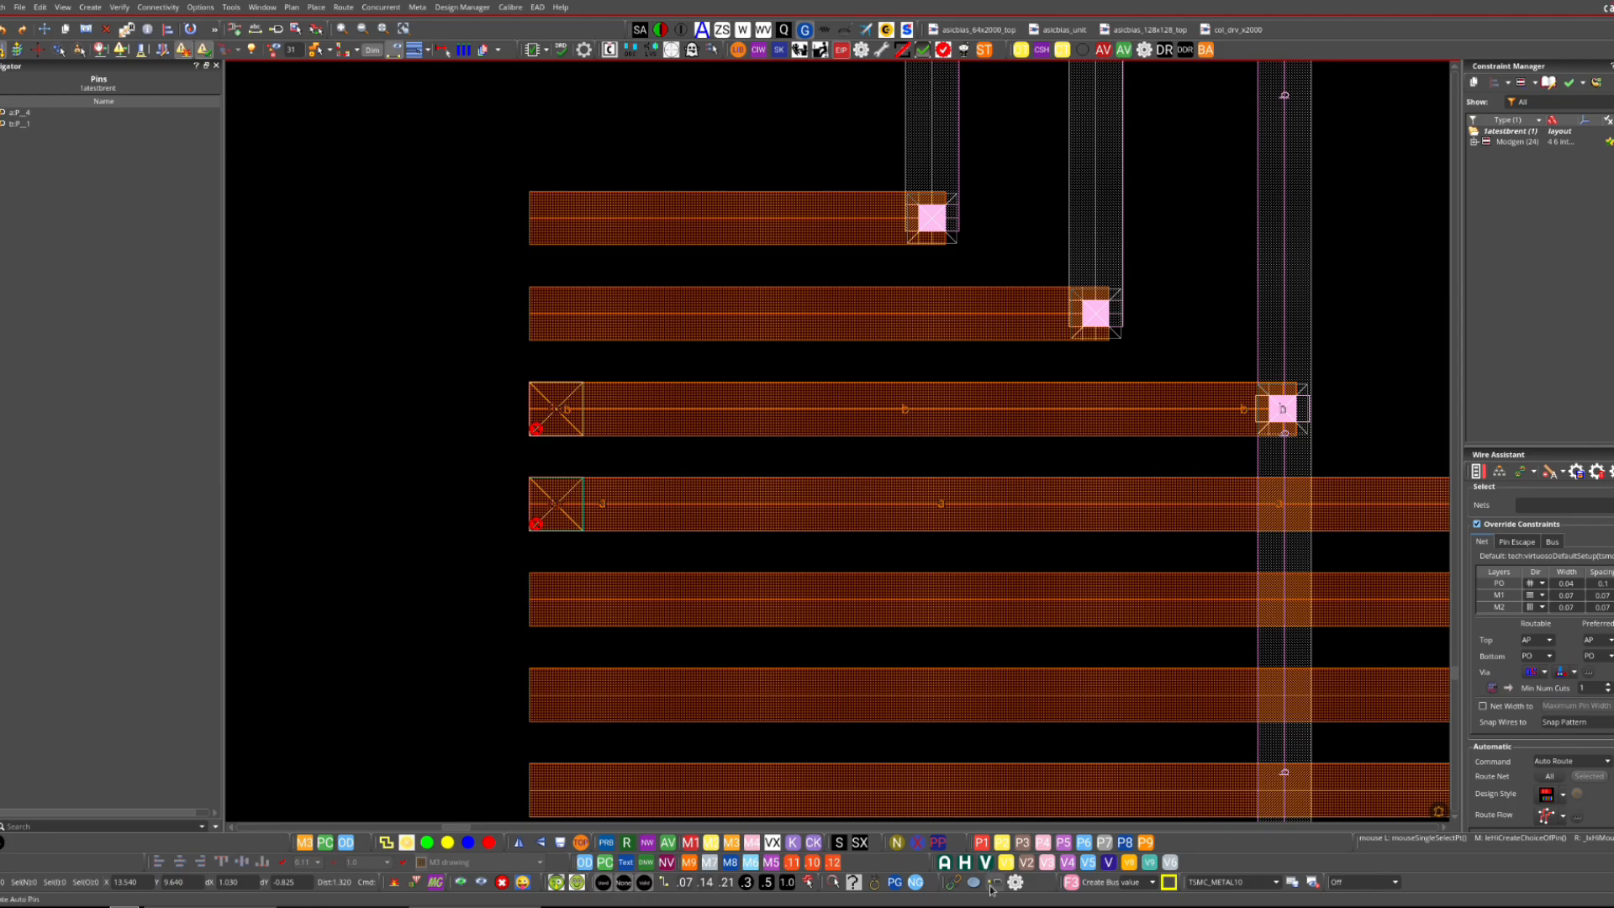
key("F3")
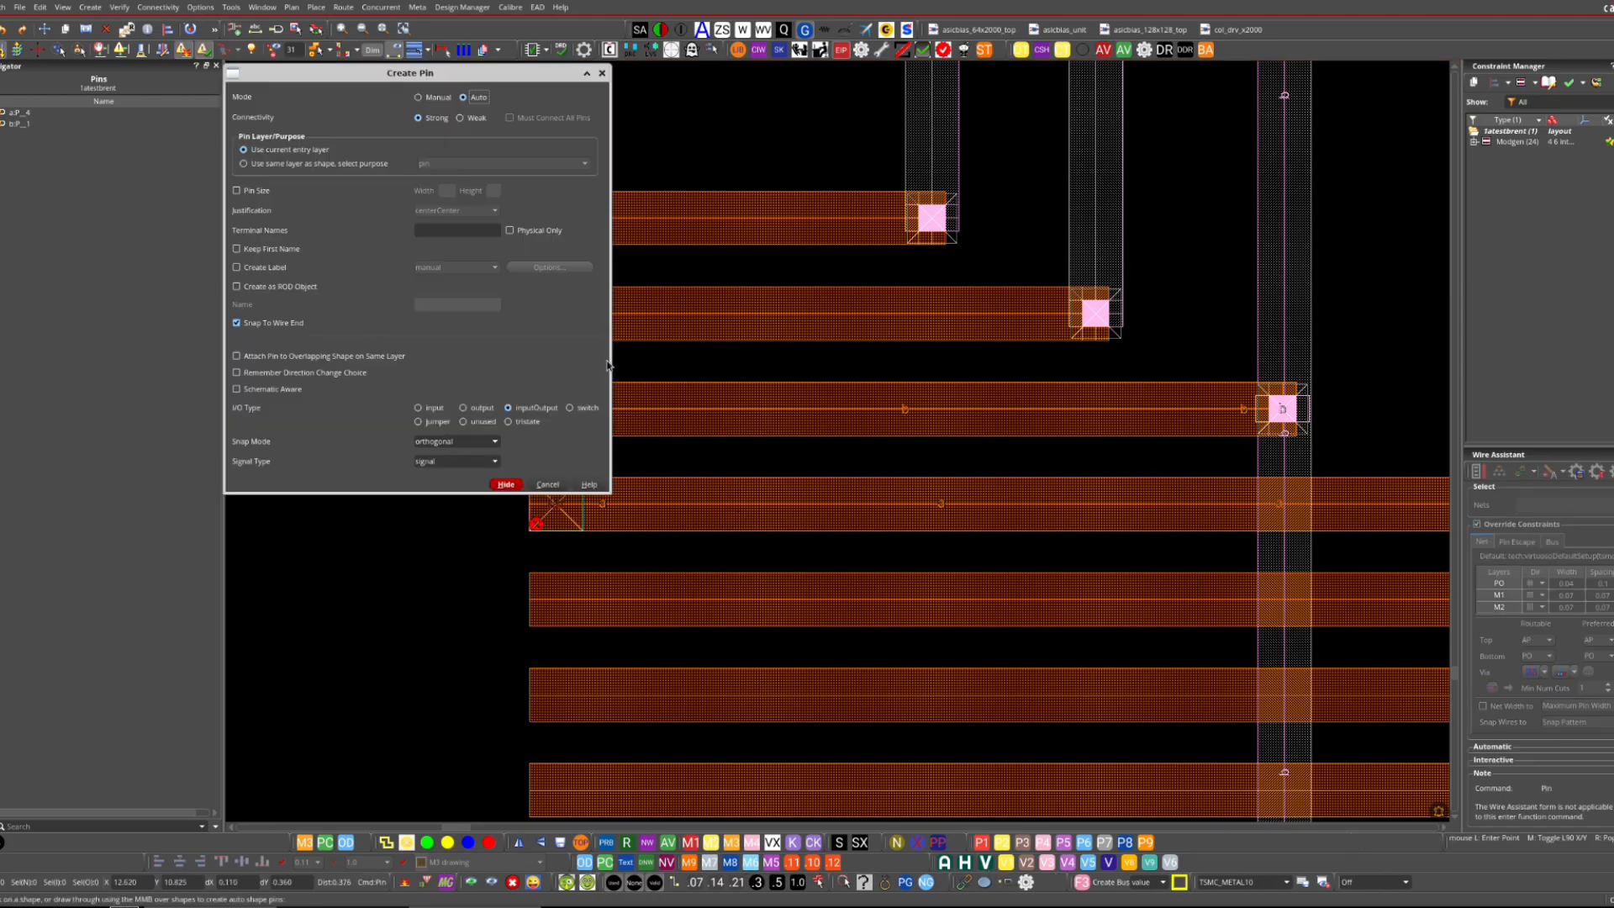
left_click(548, 485)
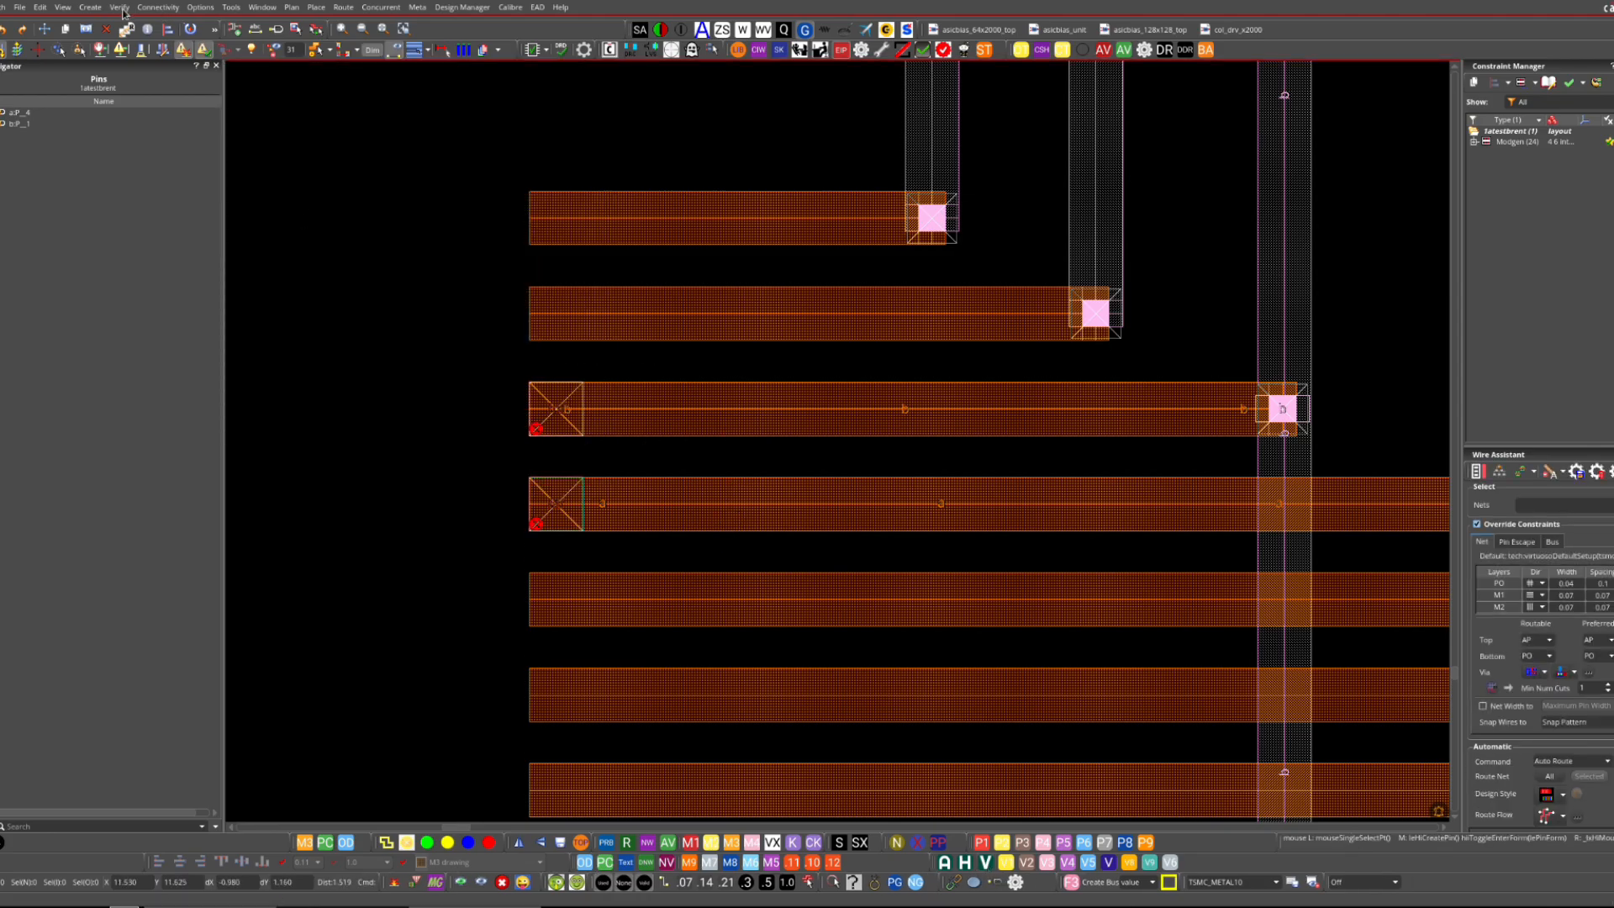
left_click(158, 7)
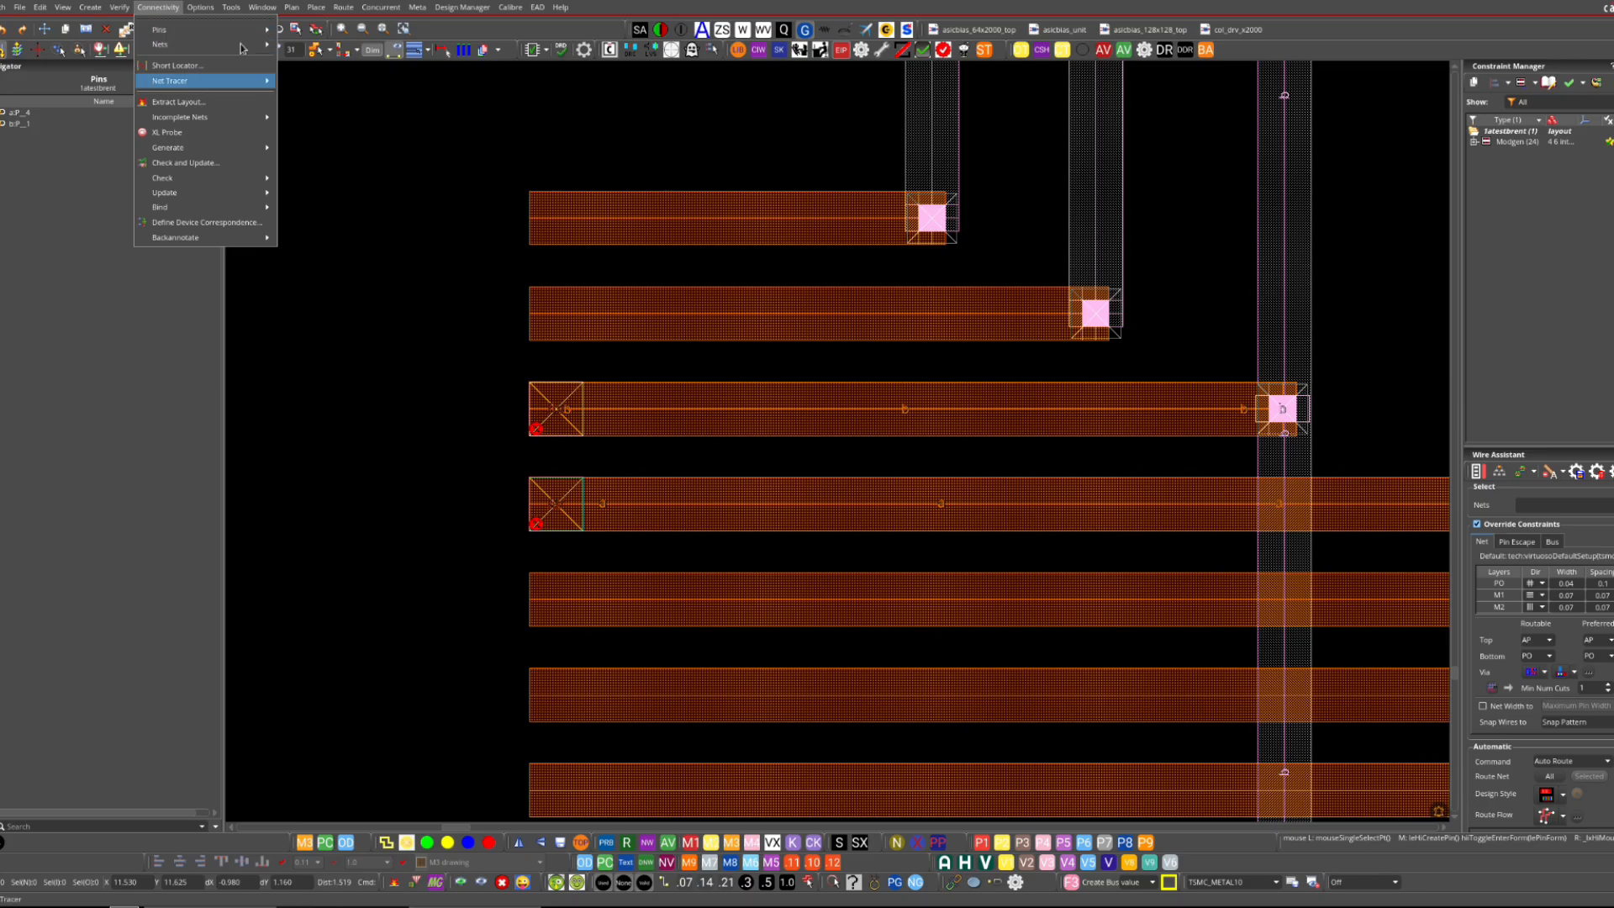
mouse_move(461, 7)
key("Escape")
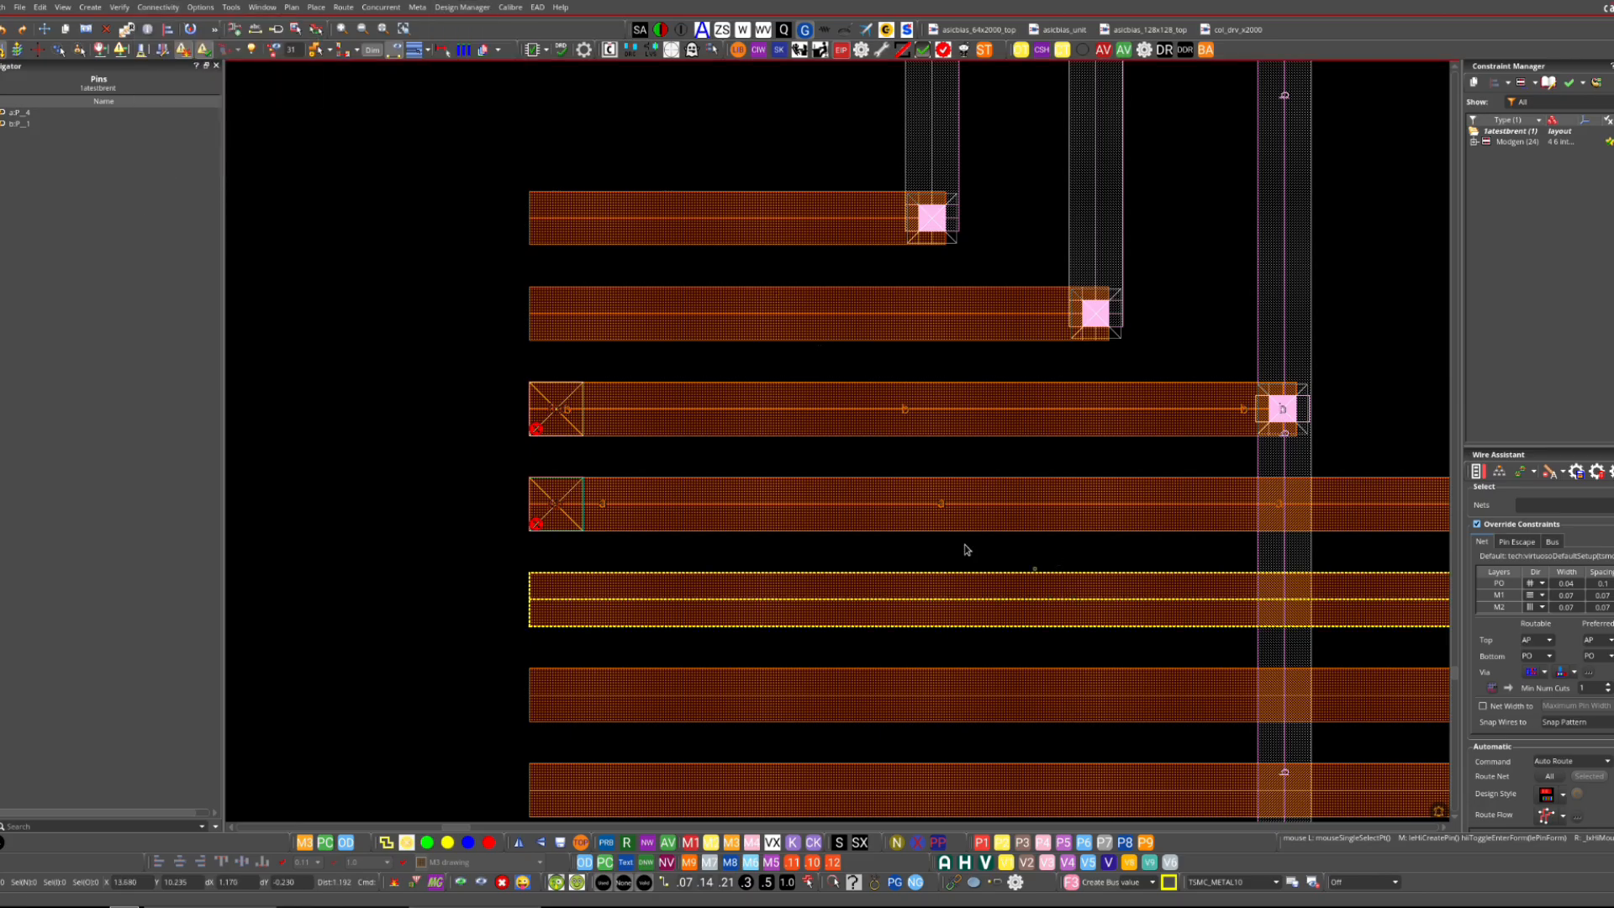
- Switch the current layer to M4 and M2 with the layer shortcuts while viewing the vertical wires crossing the block boundary
key("f")
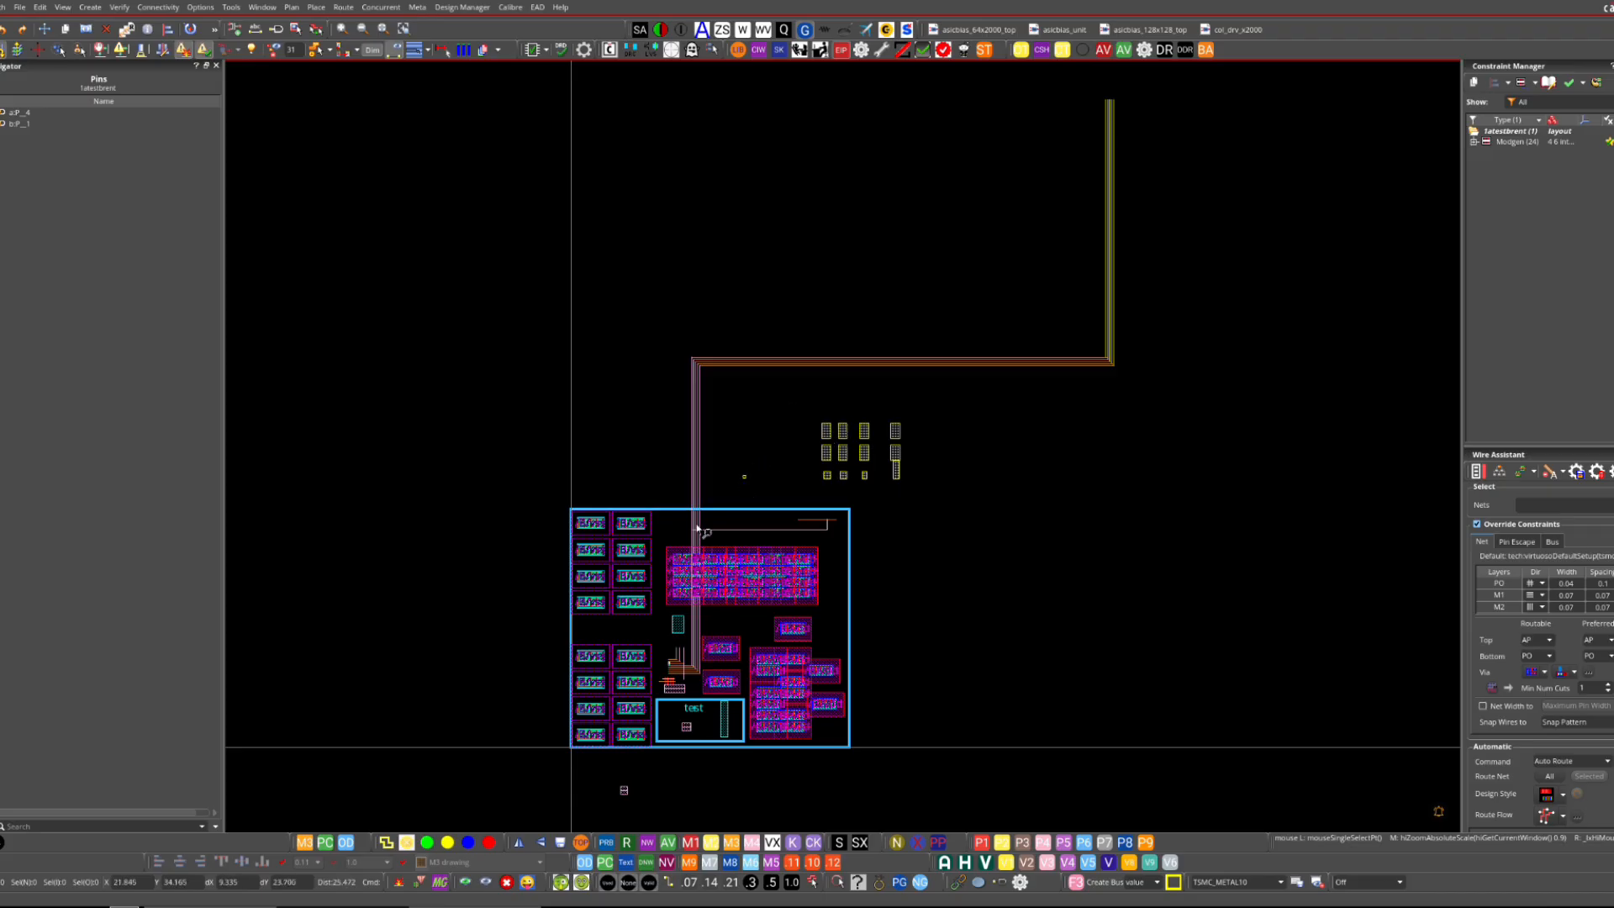
scroll(697, 530, "up", 5, "ctrl")
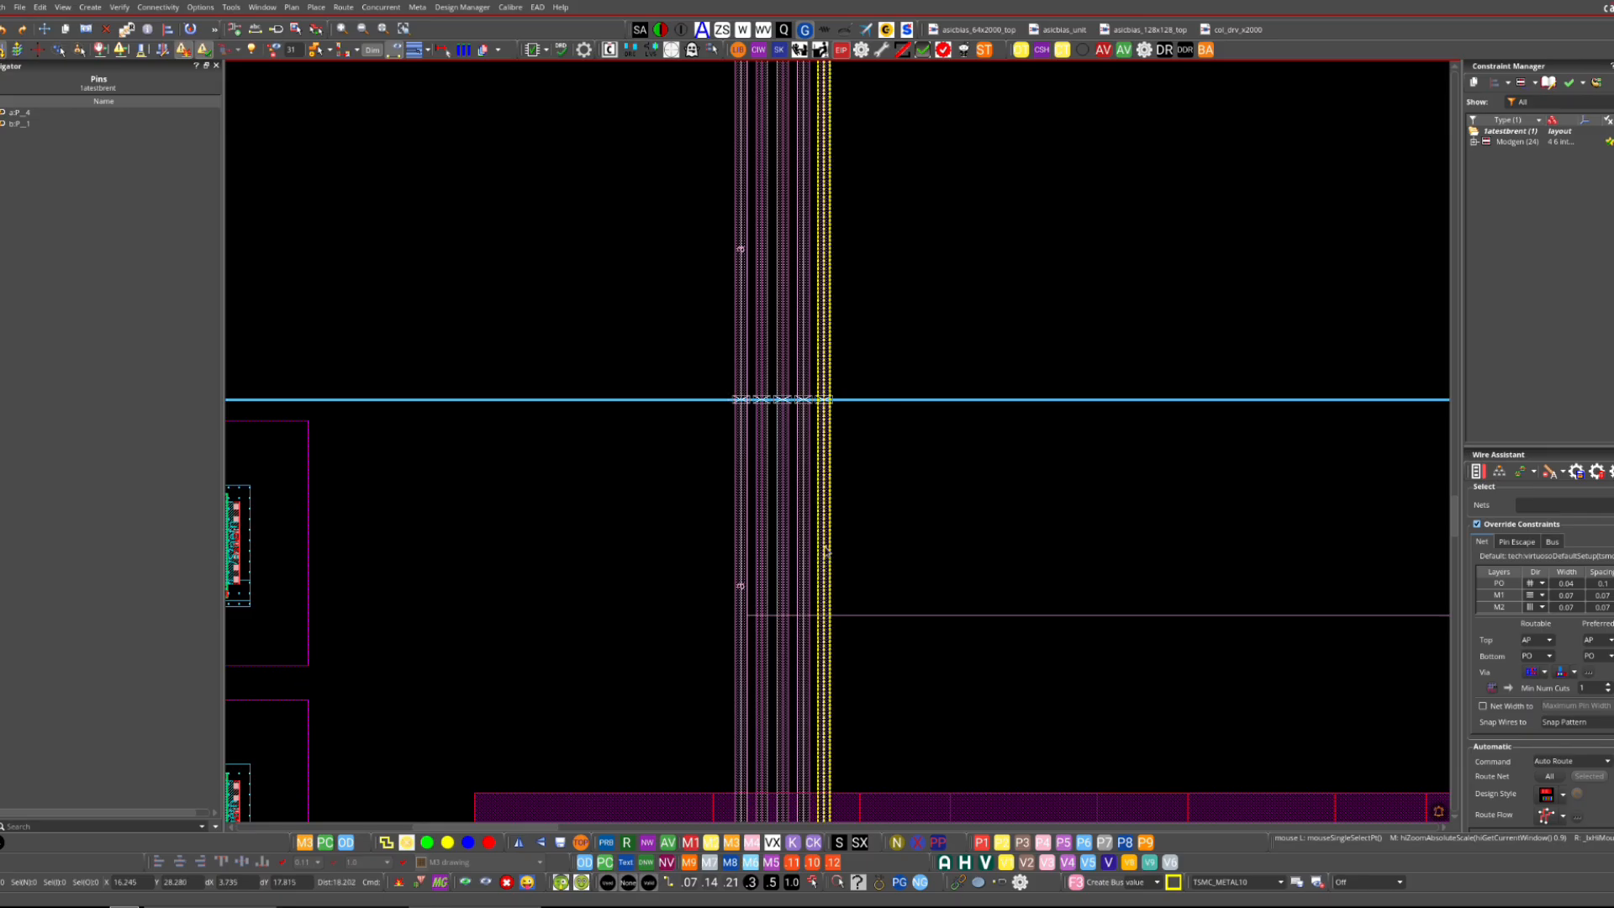
left_click(754, 851)
left_click(829, 483)
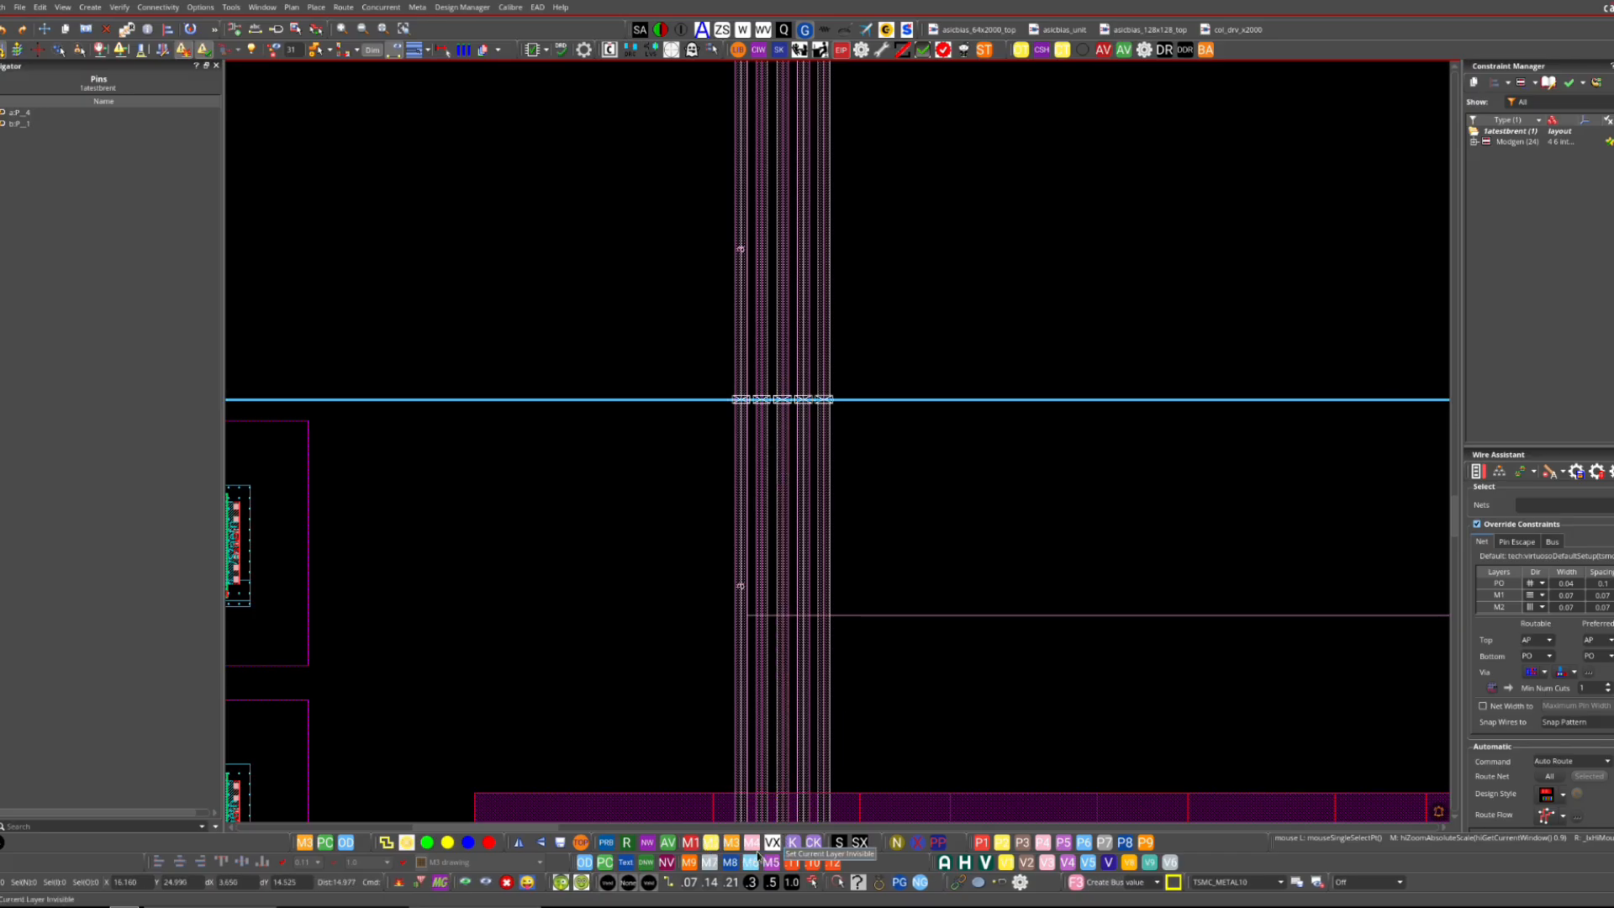
left_click(715, 852)
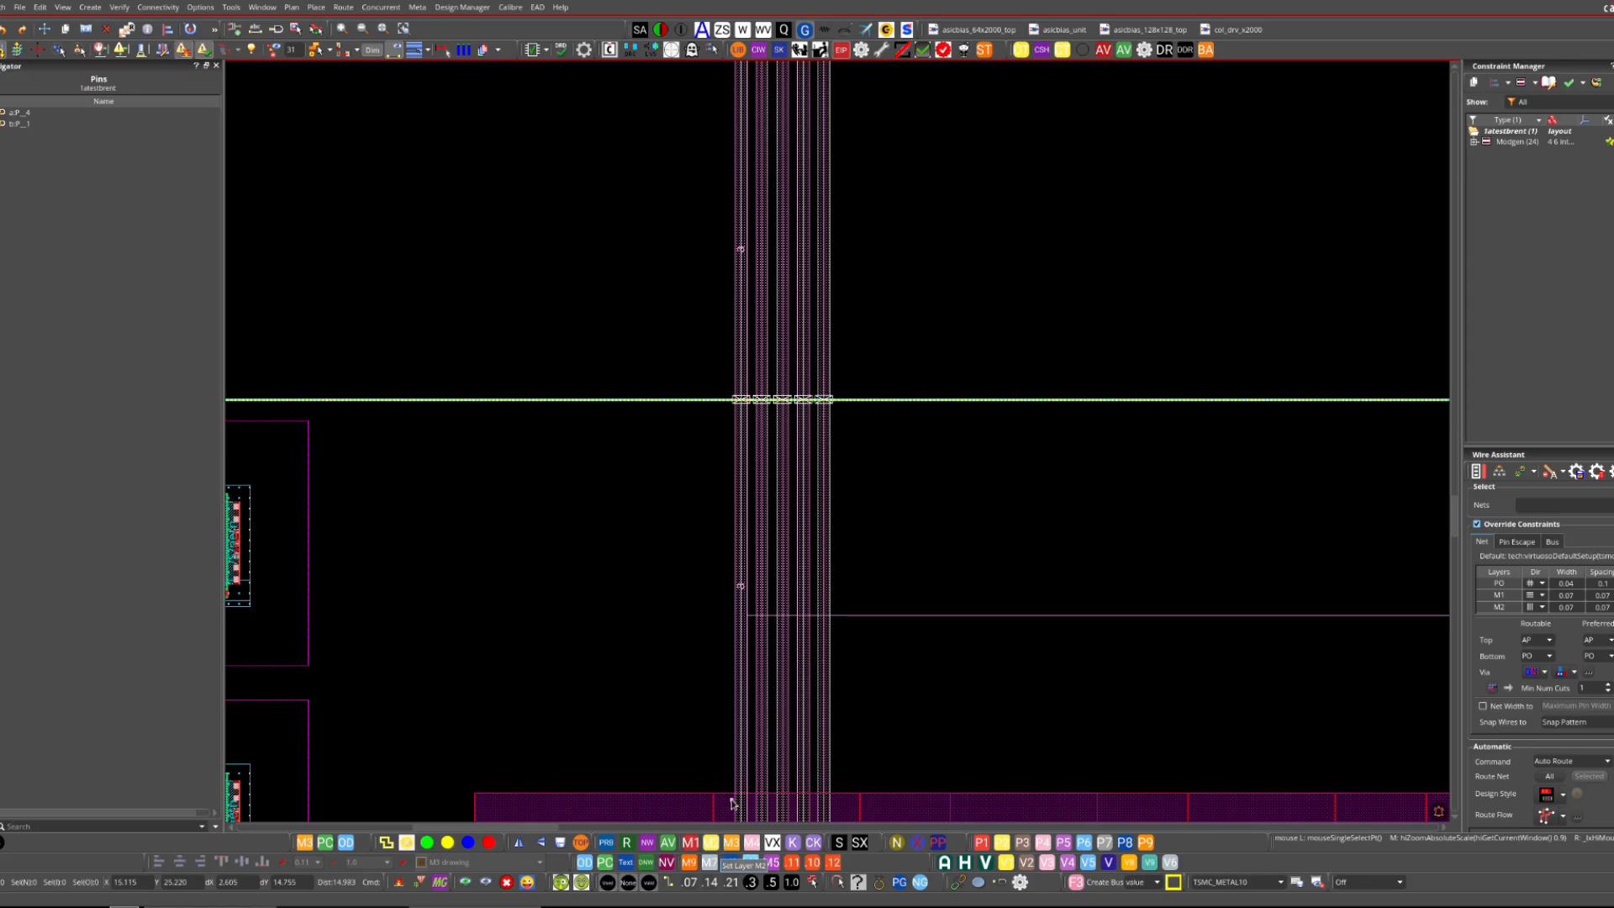
left_click(823, 596)
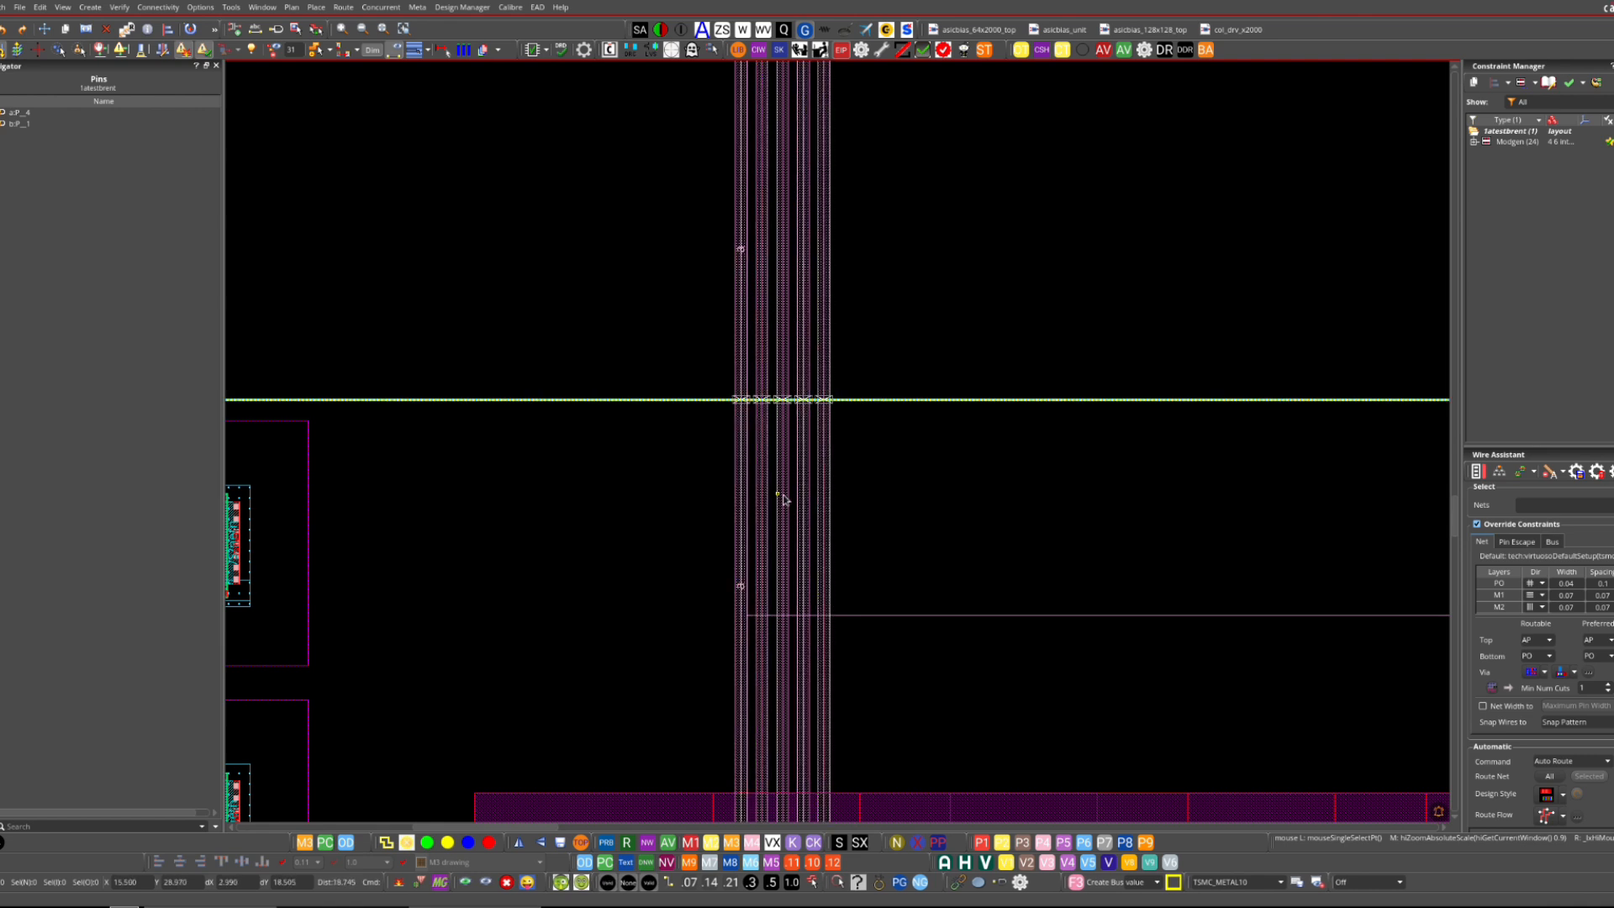
- Try stretching the vertical wire a at its lower corner together with its via and connected horizontal wire
key("f")
right_click_drag(668, 698, 725, 639)
right_click_drag(1043, 175, 706, 539)
left_click(859, 346)
key("s")
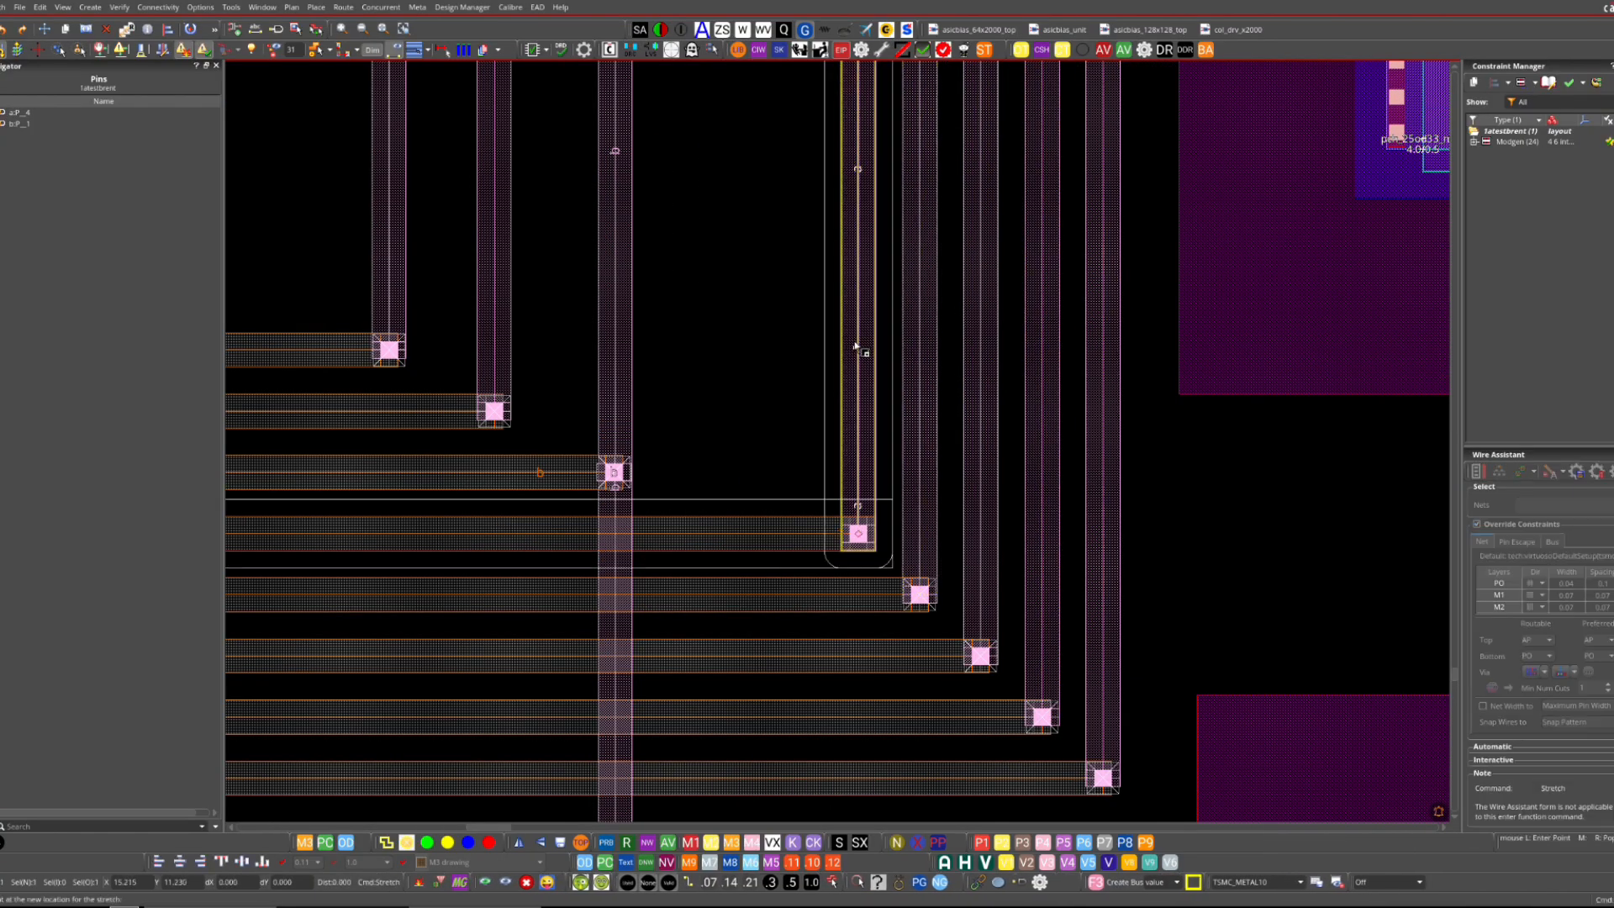
key("Escape")
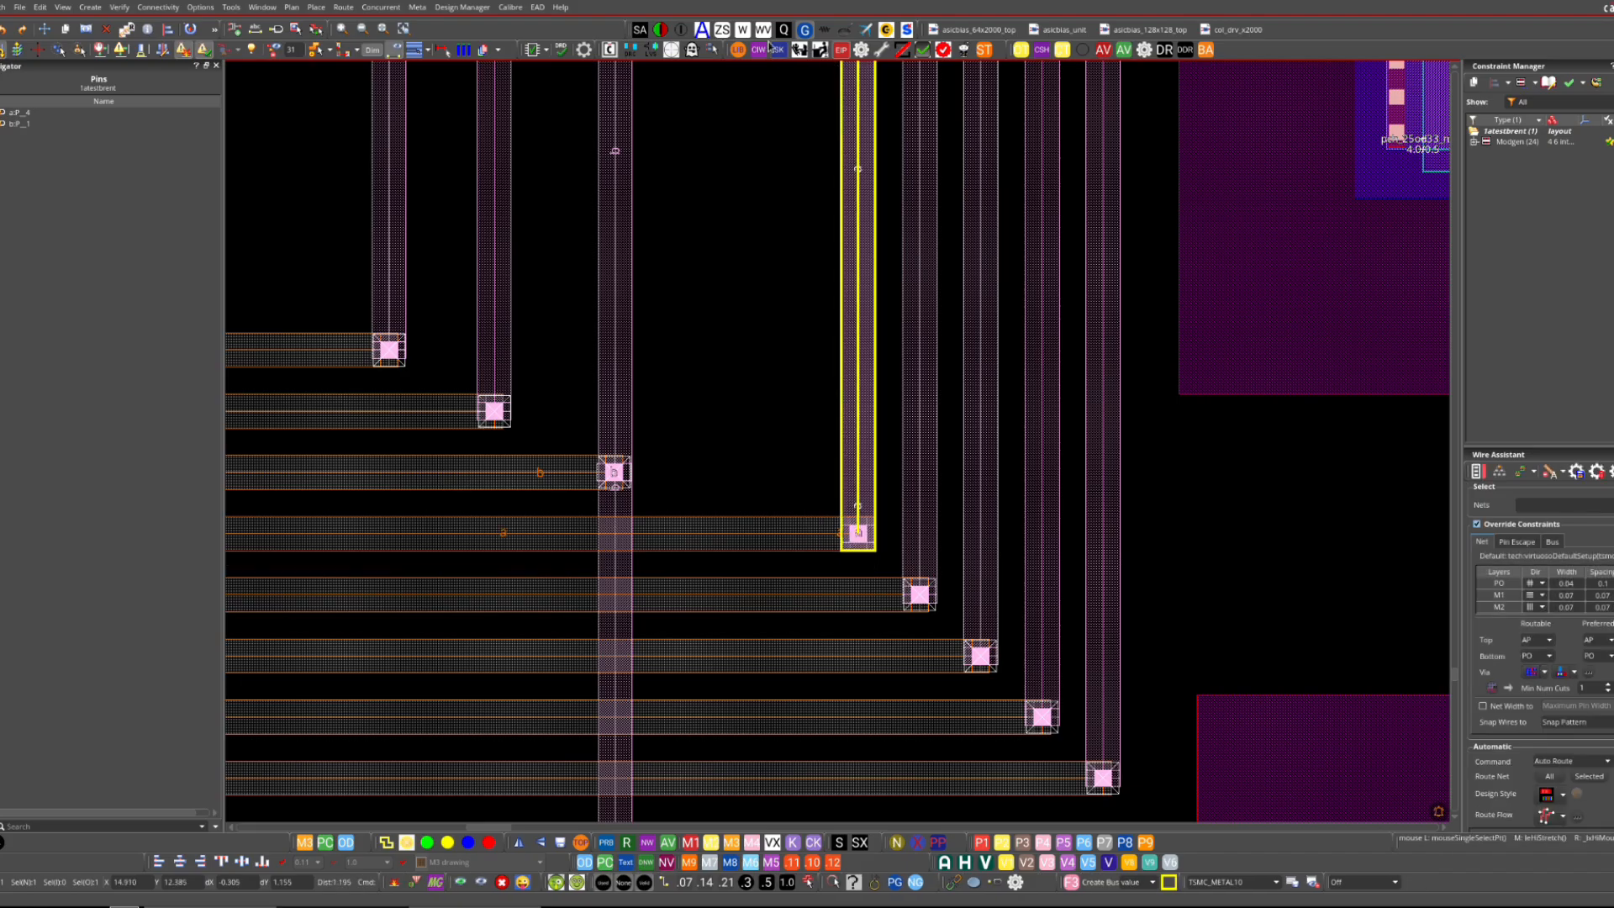
key("s")
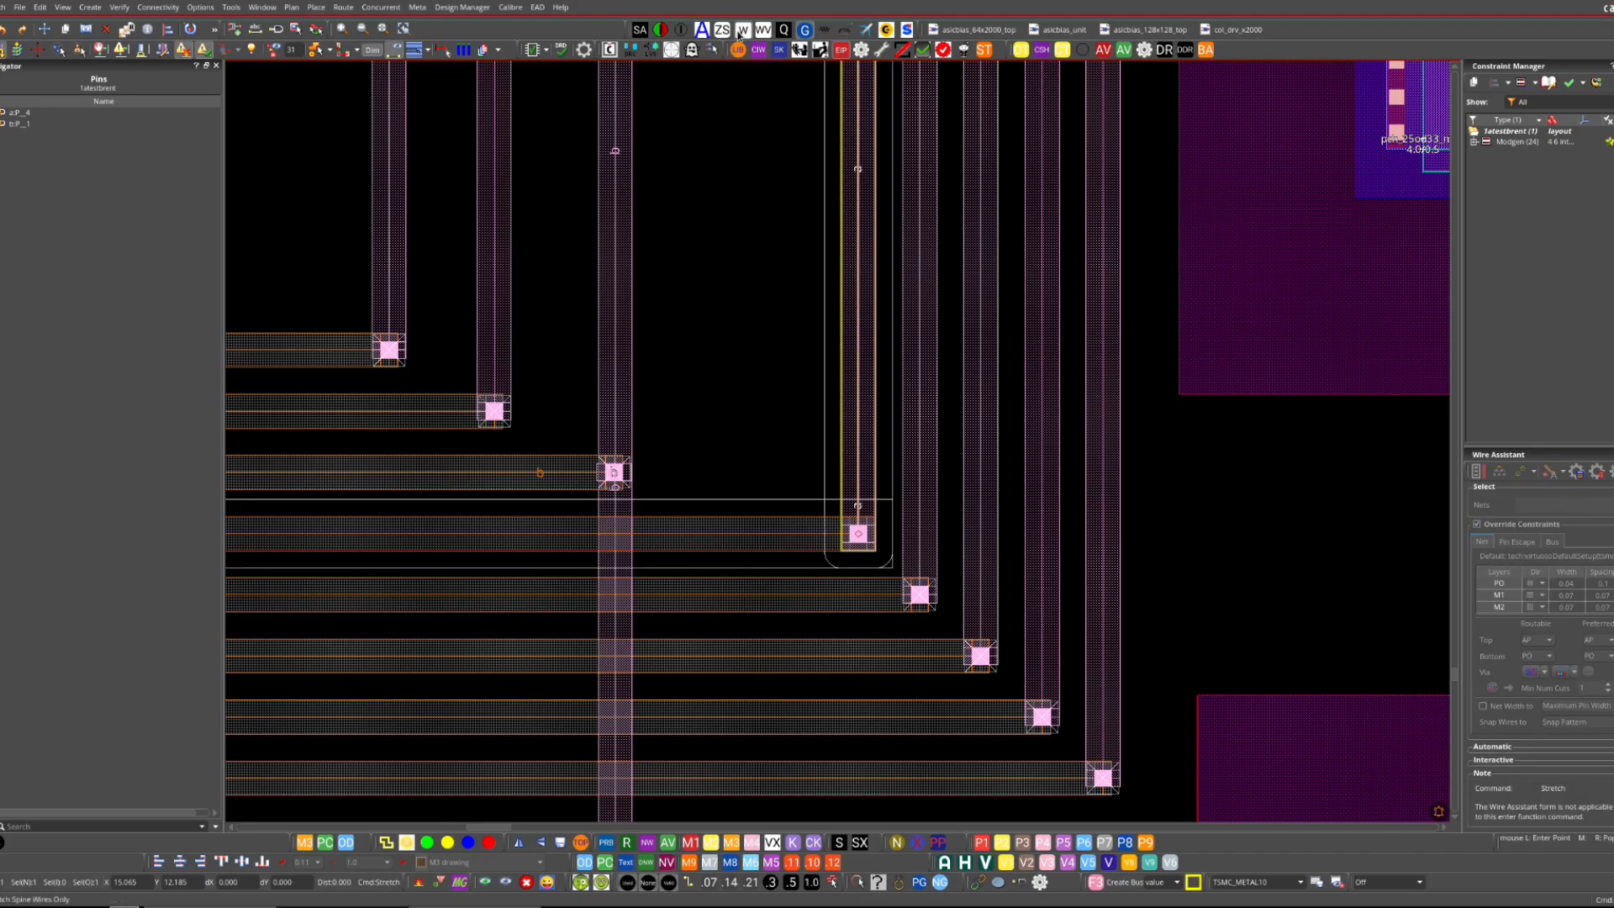
key("Escape")
- Toggle full and partial selection, reselect the vertical wire a and try stretching it alone without its via
key("F4")
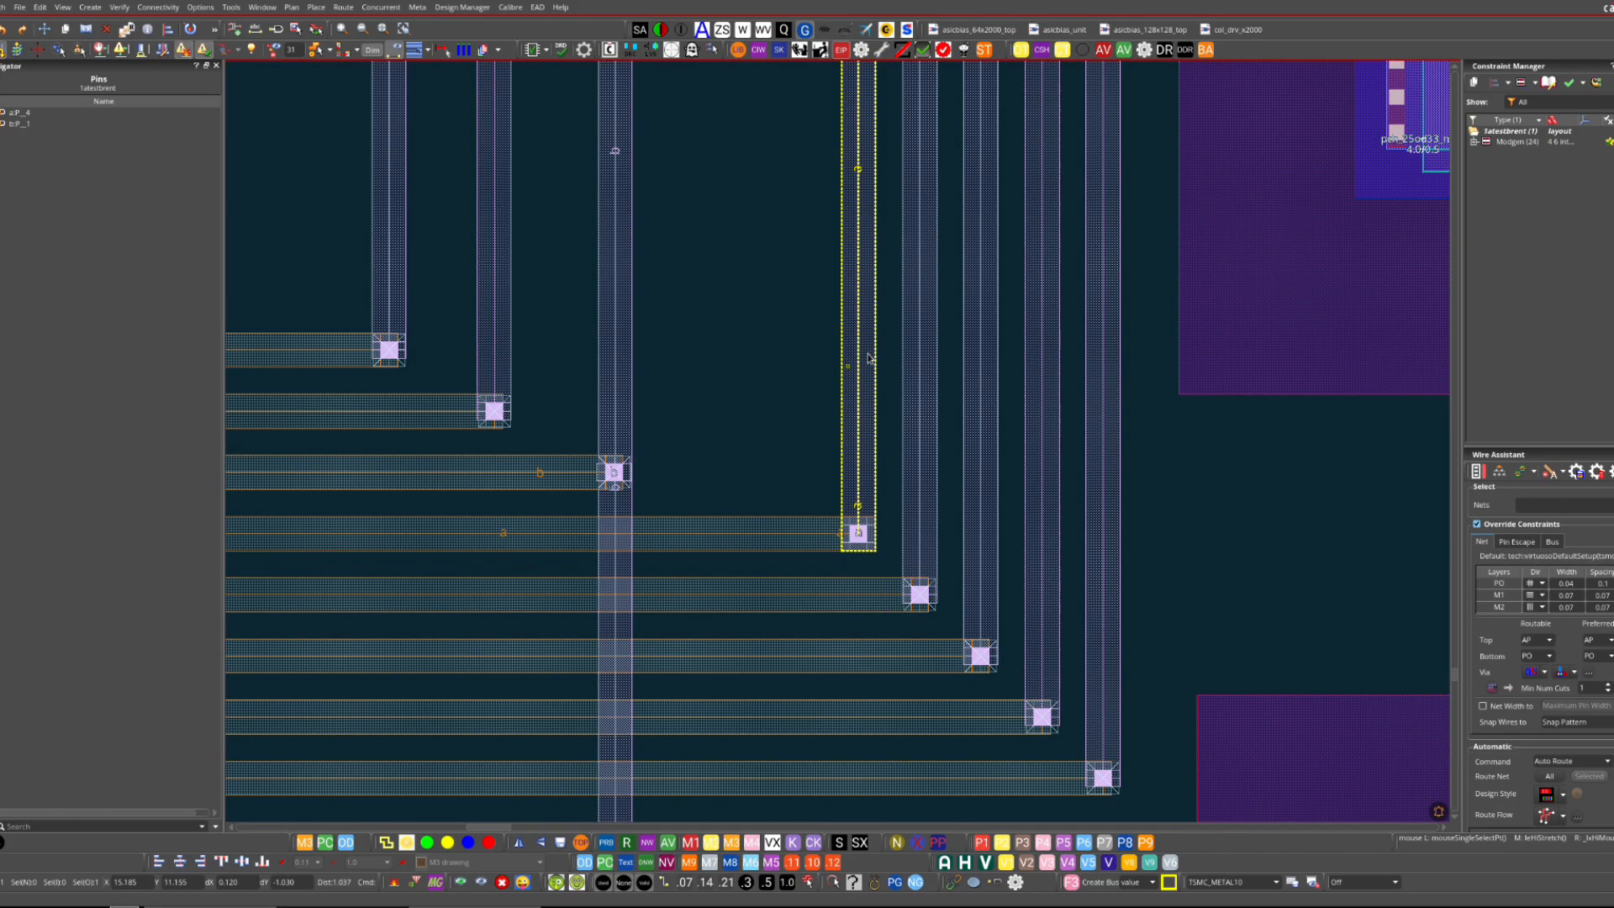
key("F4")
left_click(860, 395)
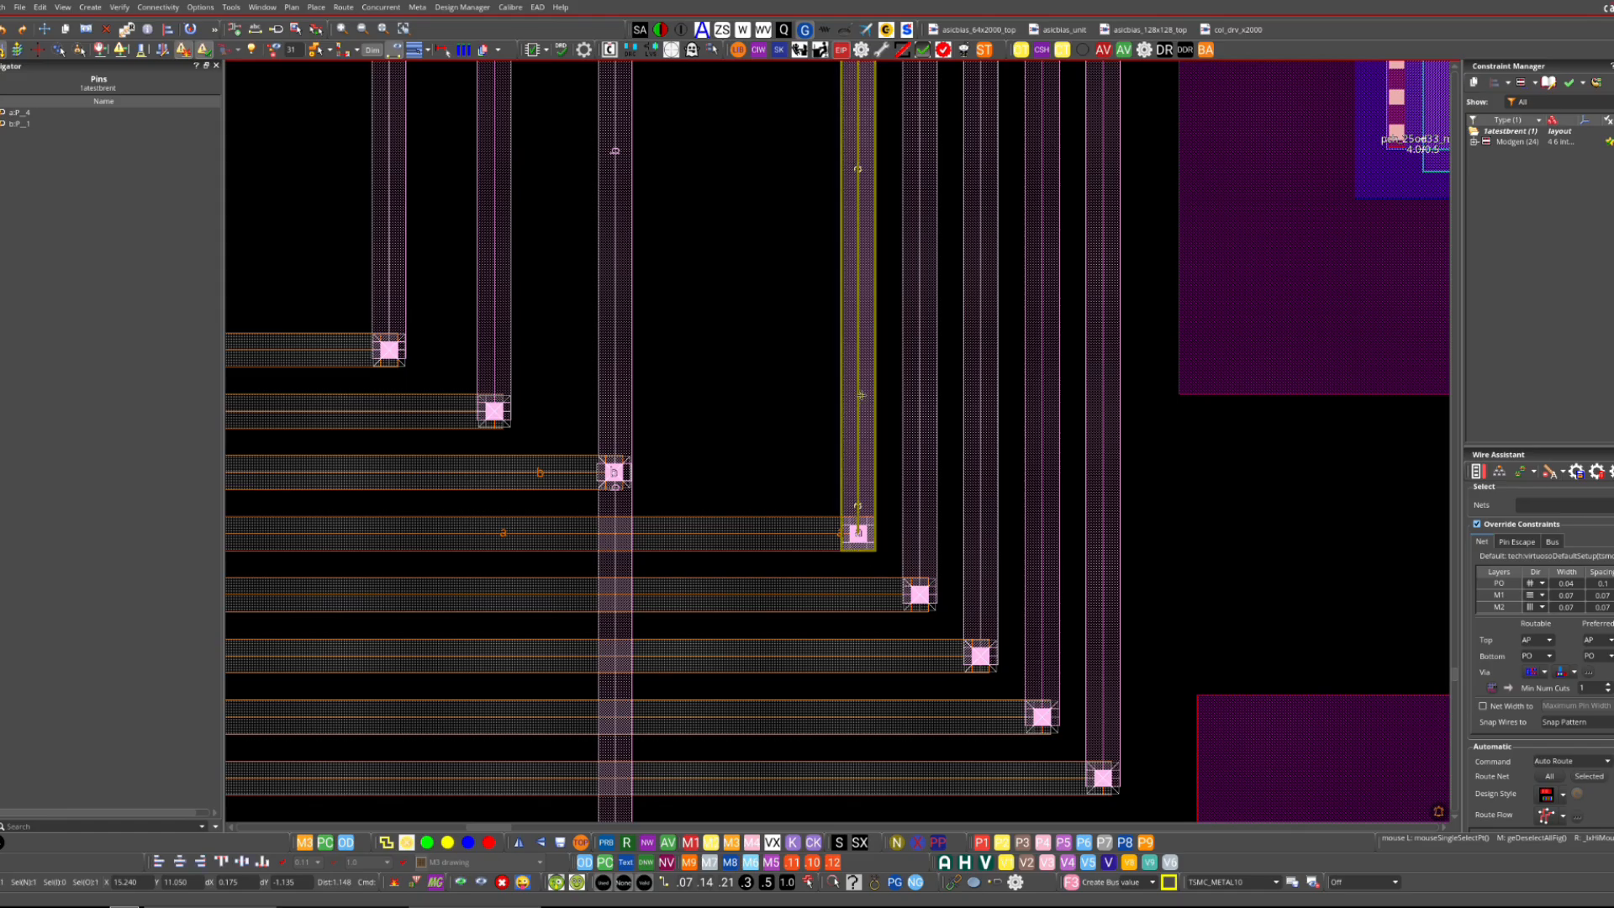
key("s")
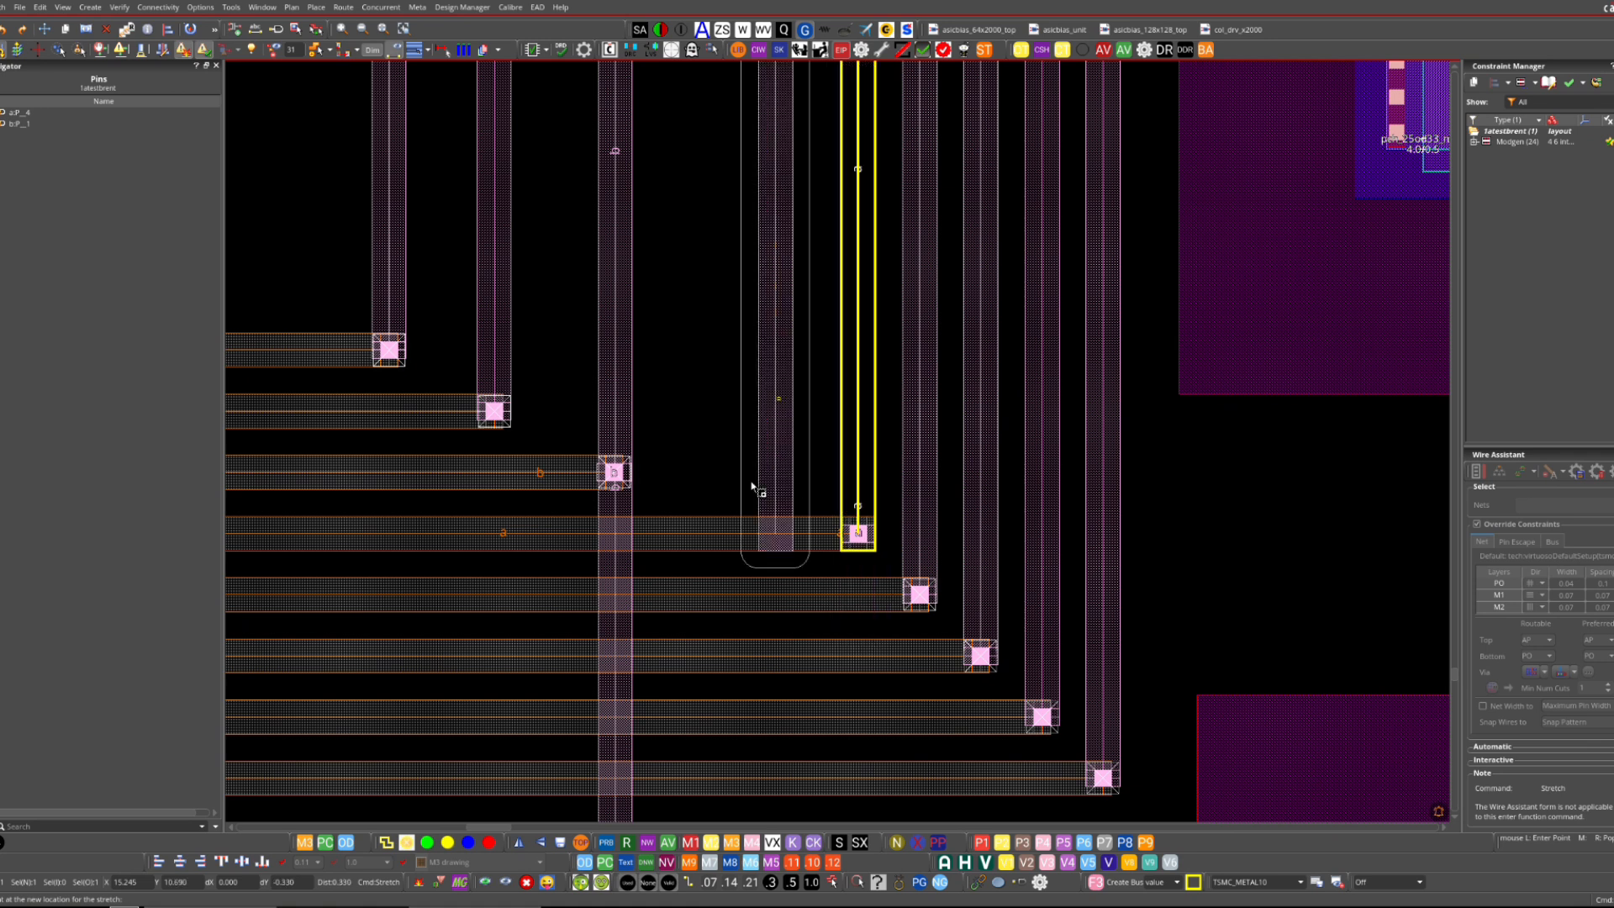
key("Escape")
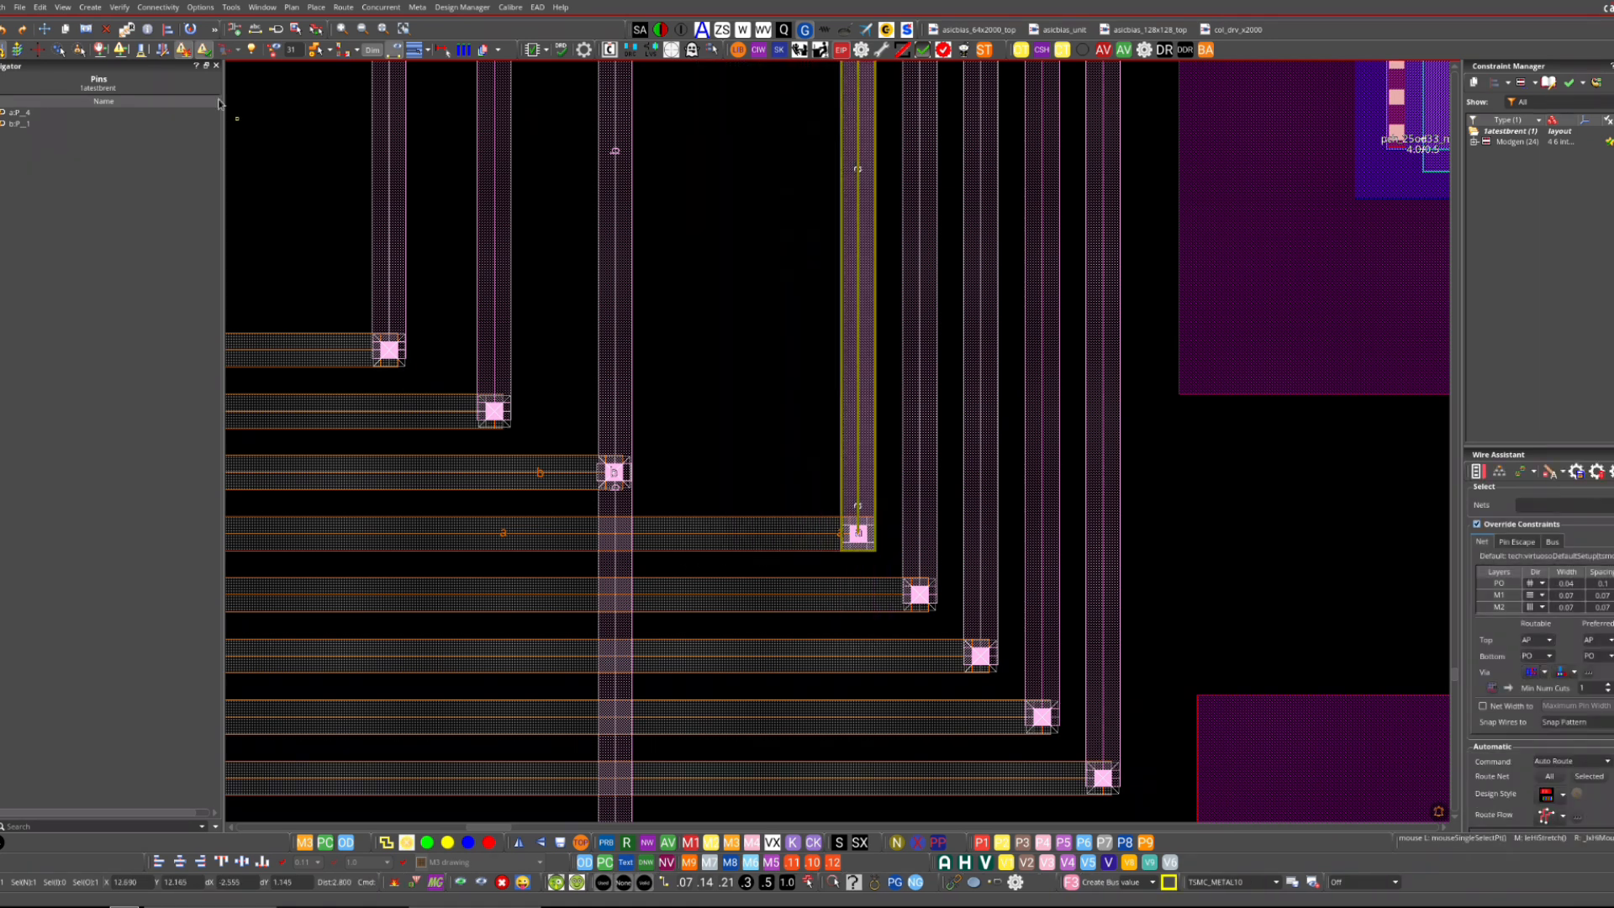
- View the Selection Options settings for wires and vias, closing the form without changes
left_click(197, 6)
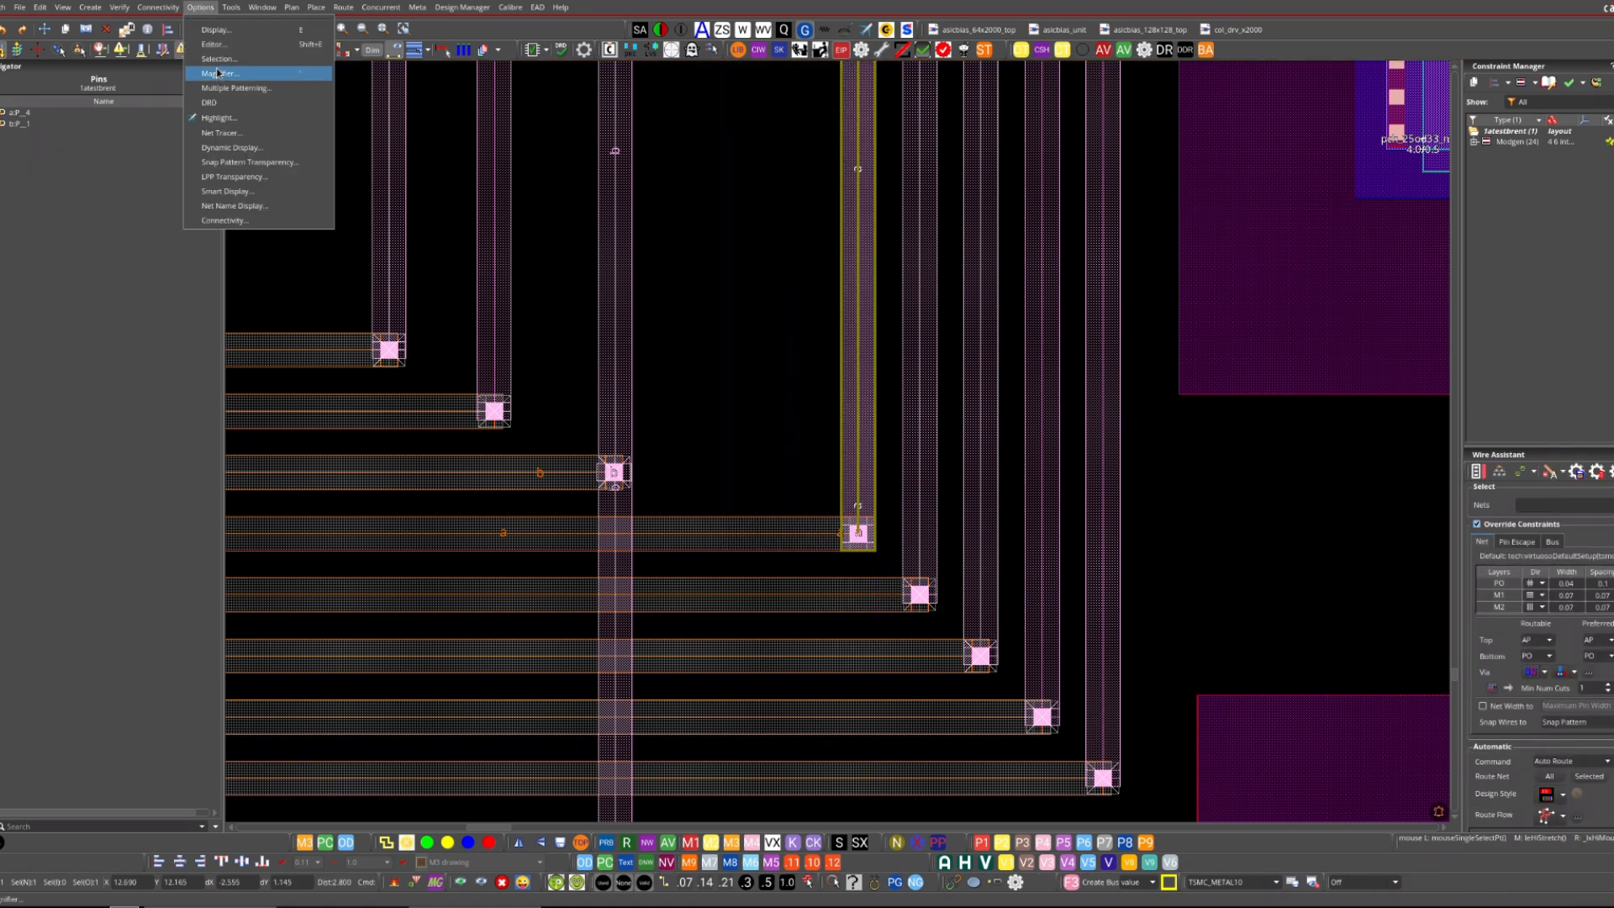
left_click(266, 65)
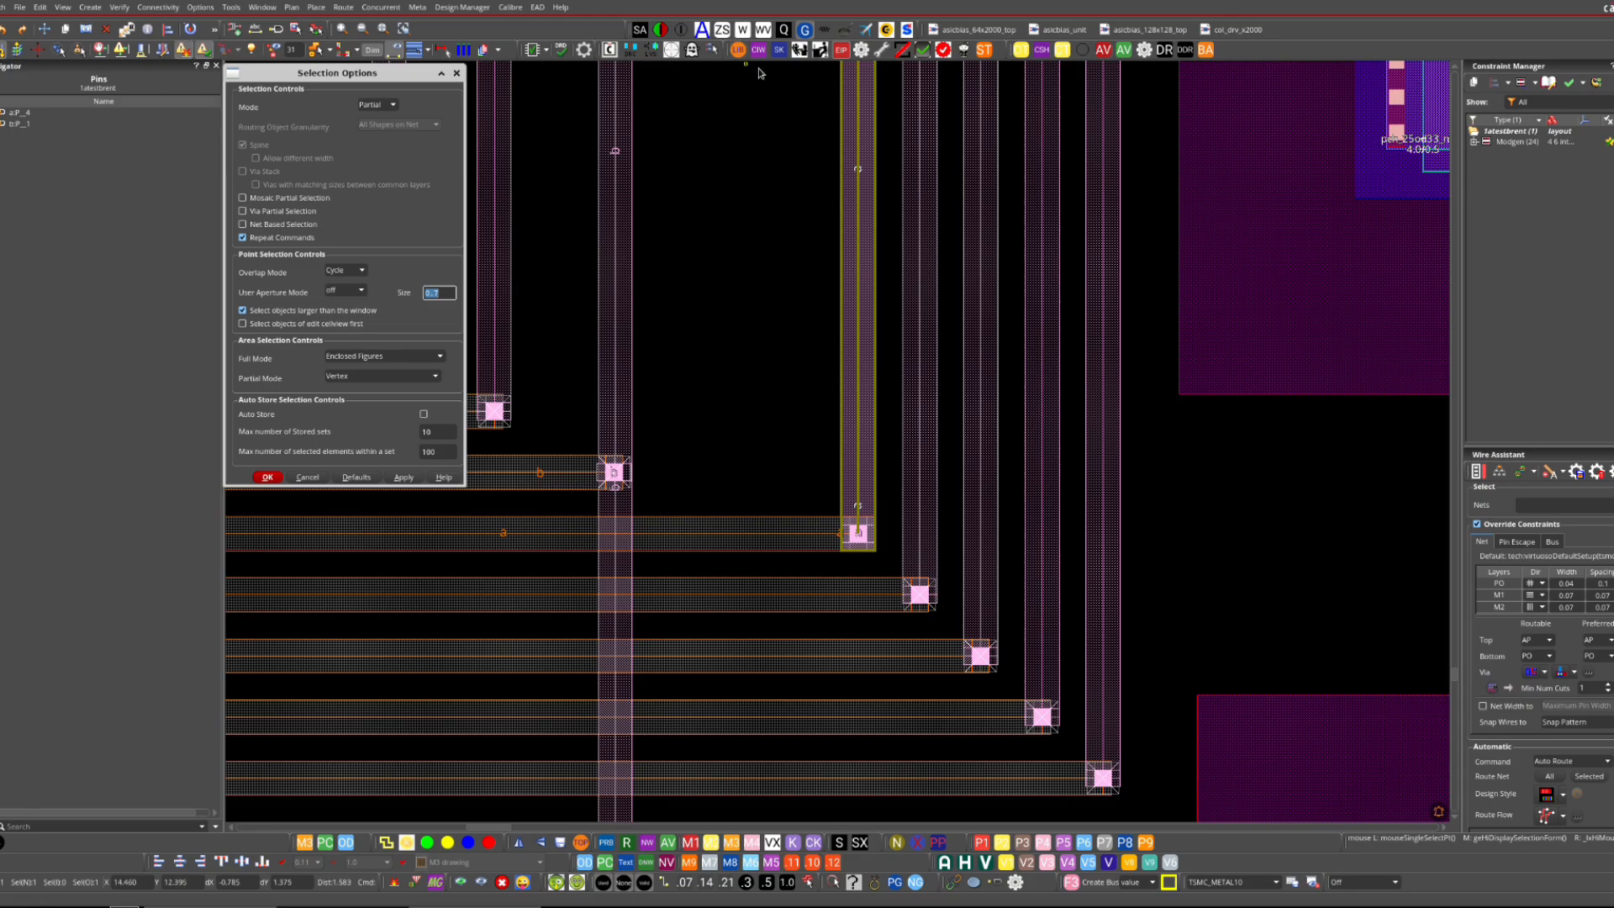
left_click(456, 73)
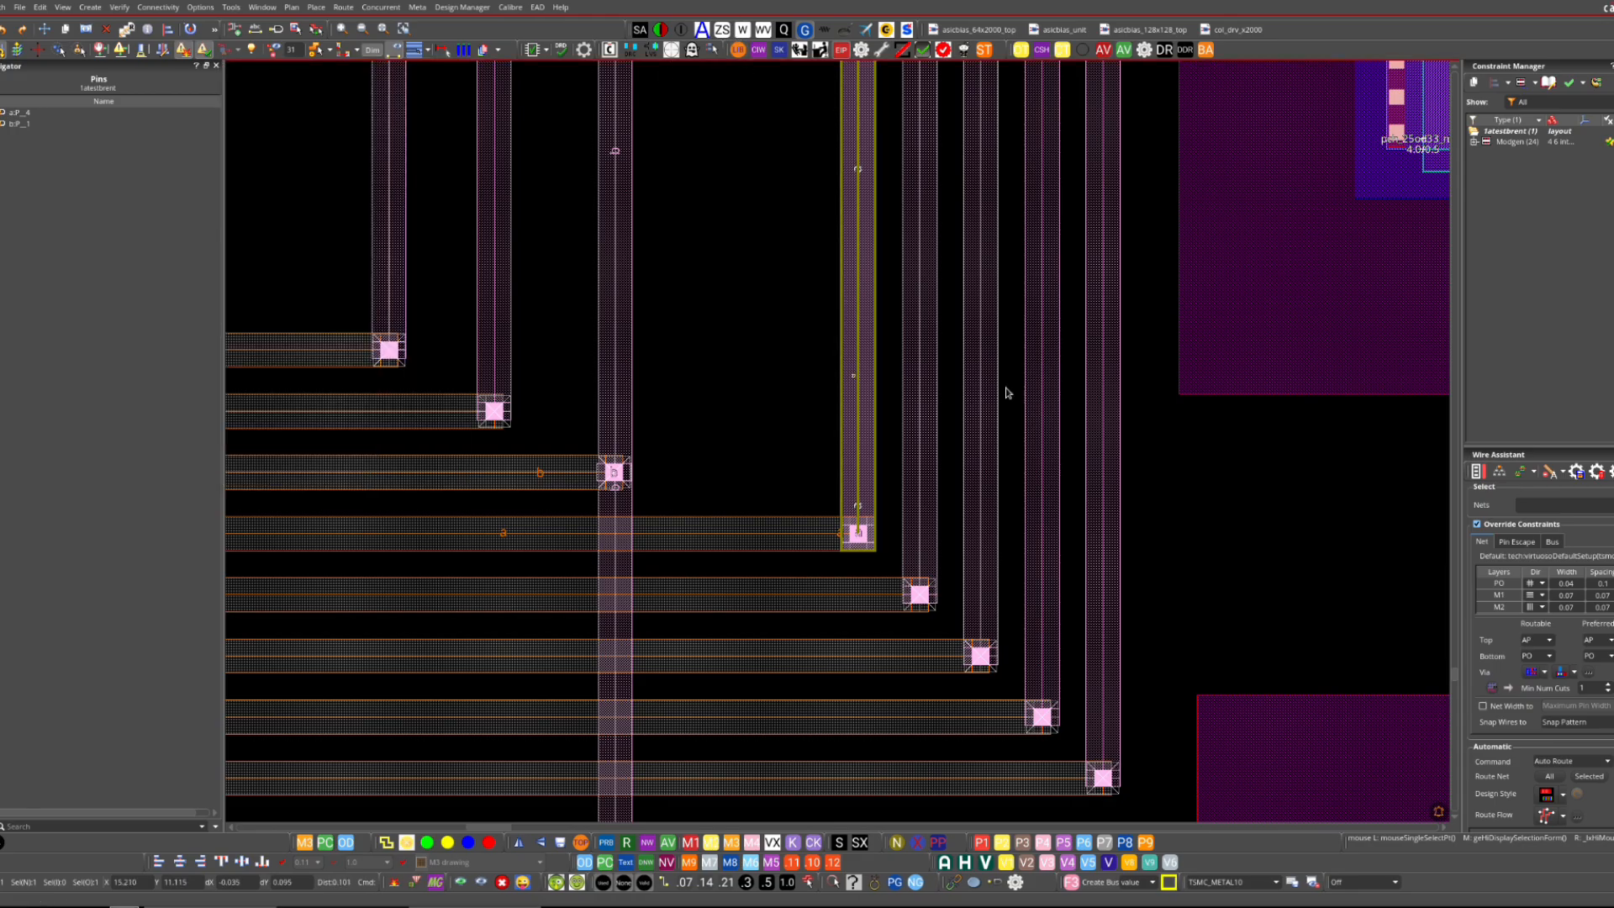
- Deselect the wire, apply the custom selection shortcut with Shapes or Vias granularity, and close the Selection Options form
left_click(761, 347)
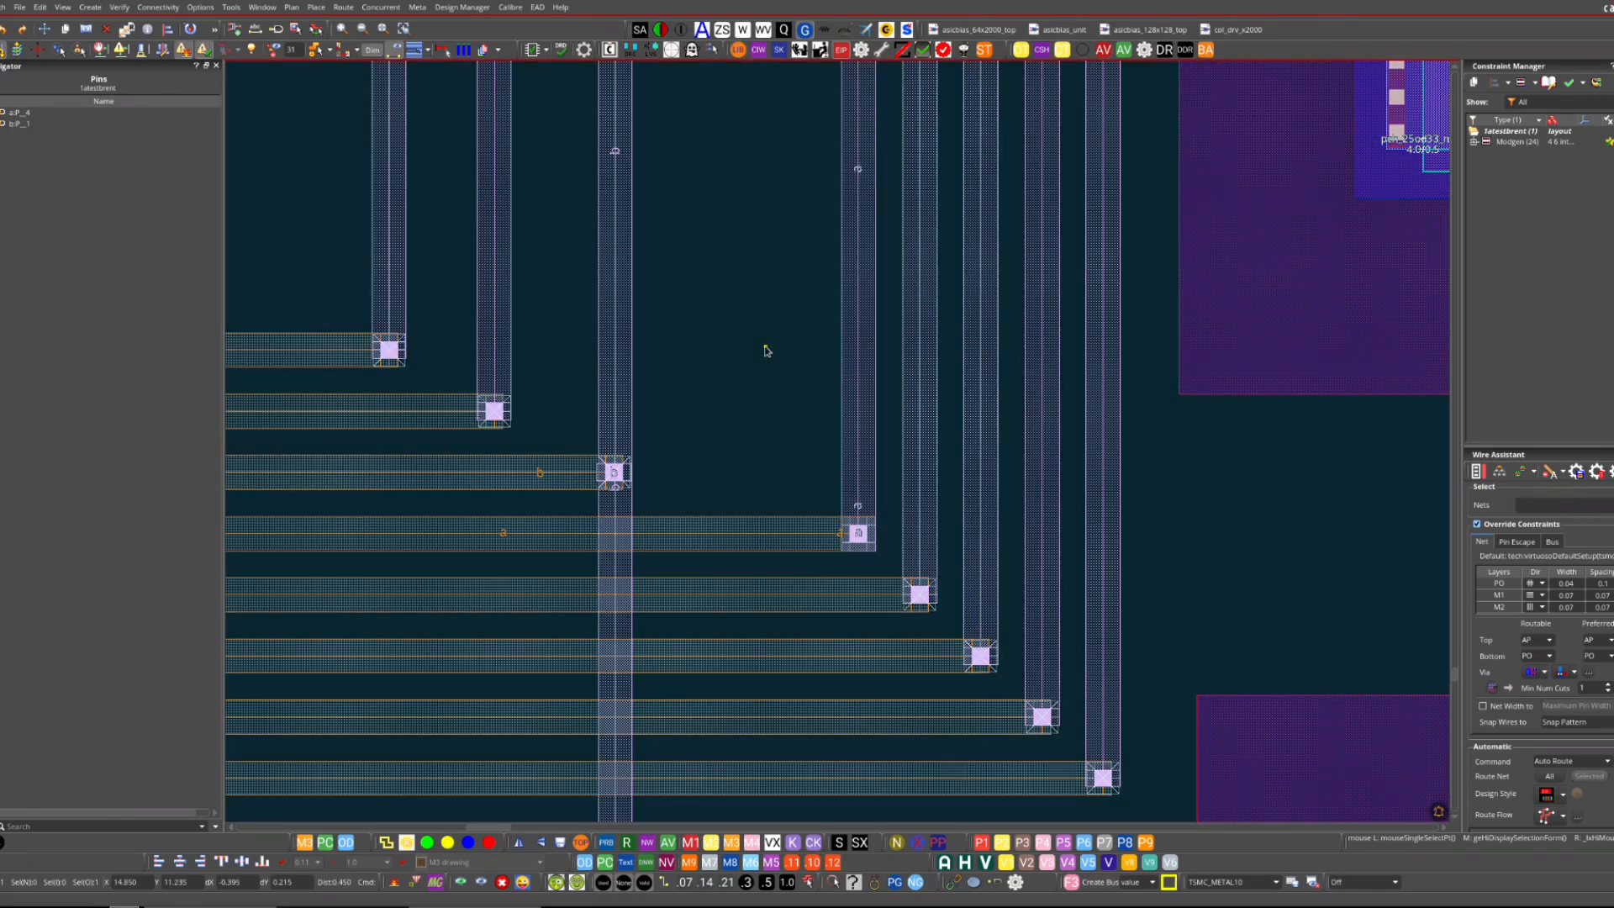
left_click(765, 351)
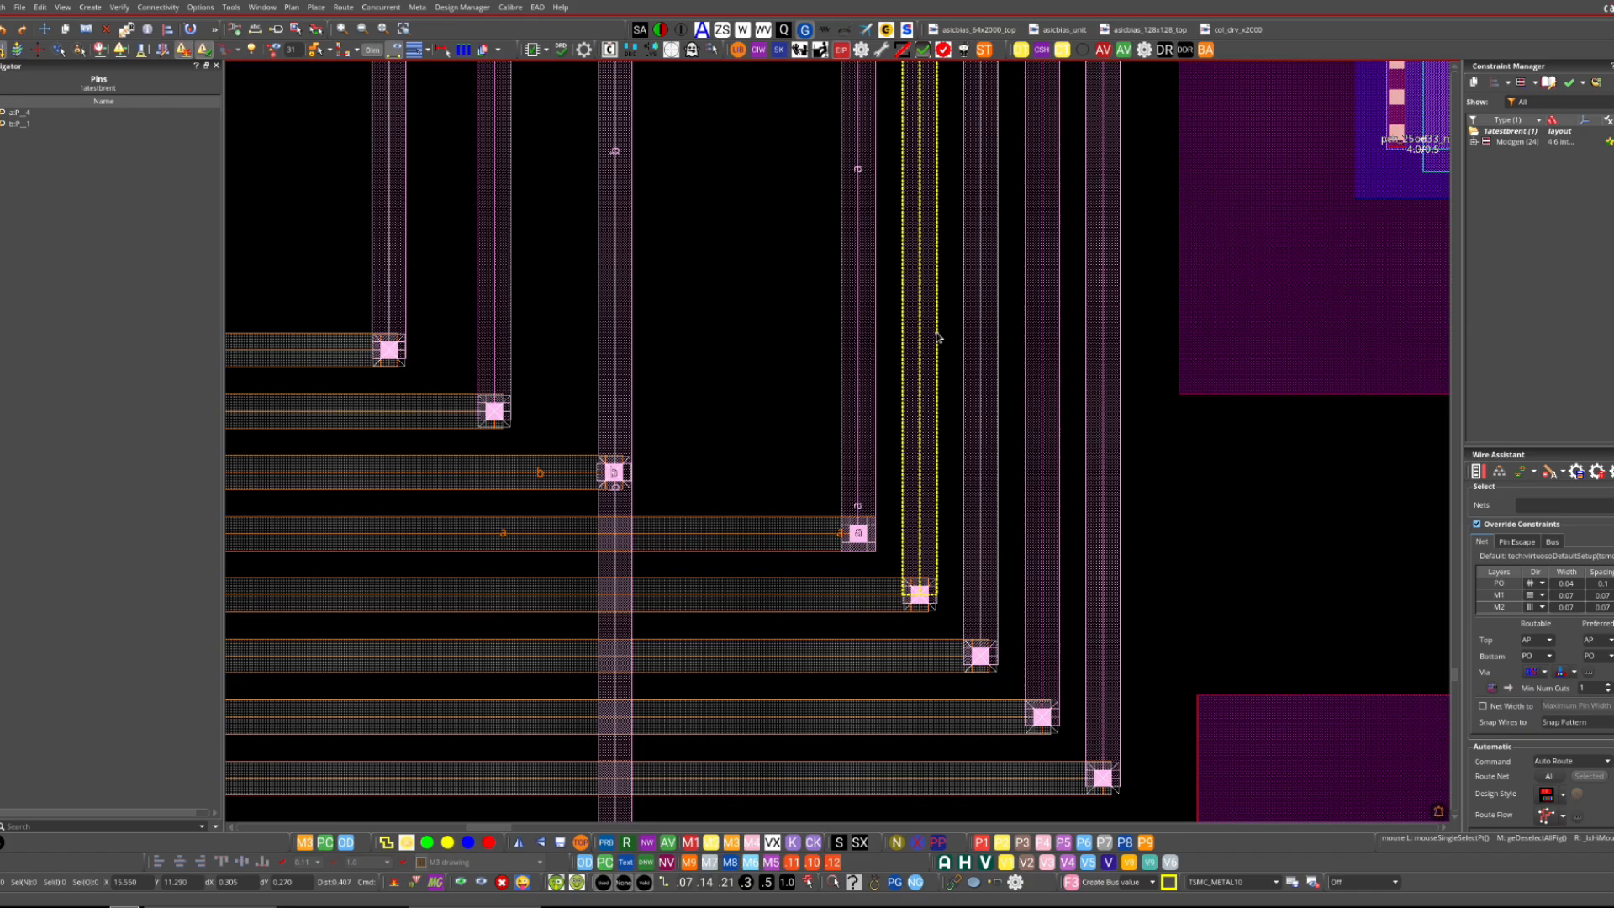
left_click(655, 49)
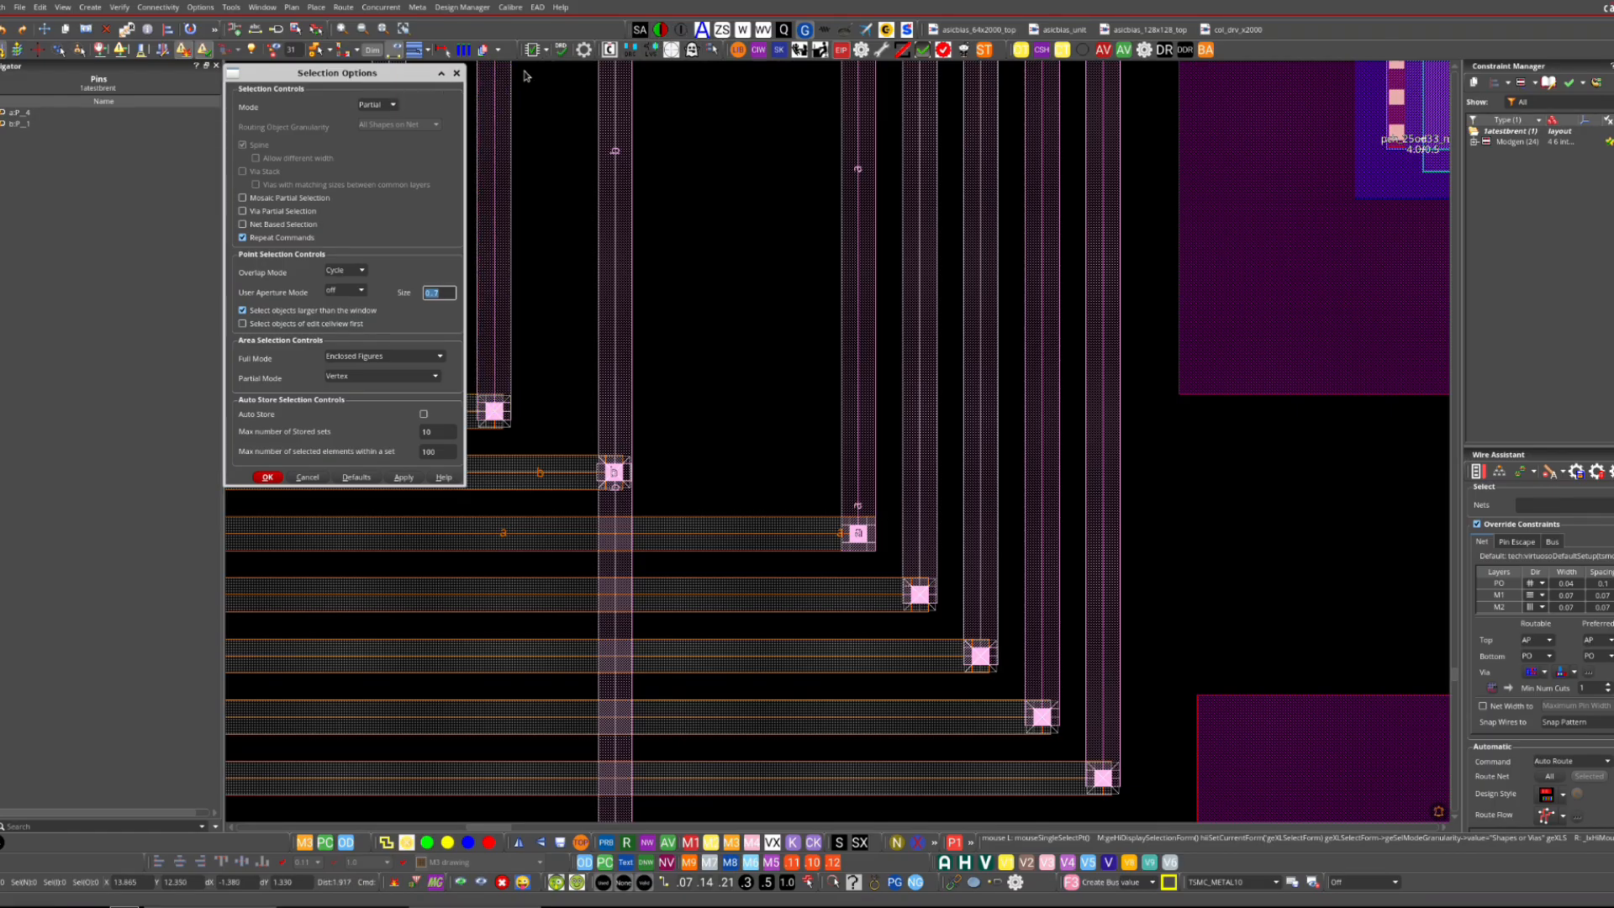
left_click(457, 73)
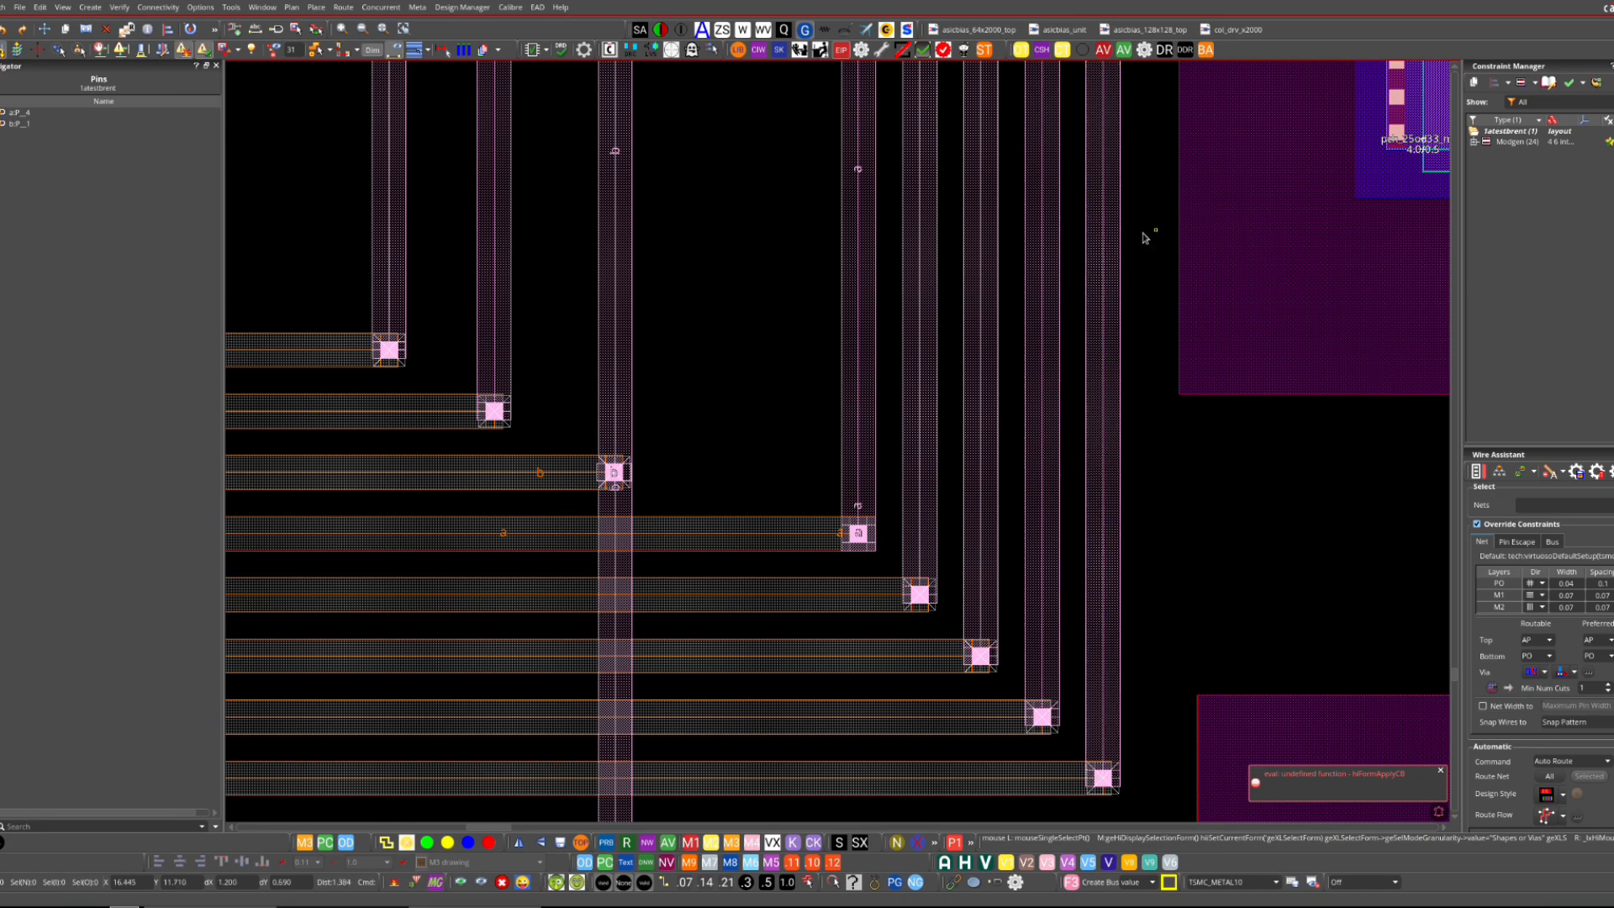
- Select the five vertical wires from wire a outward and stretch them sideways towards the vertical wire b
left_click_drag(1156, 231, 793, 306)
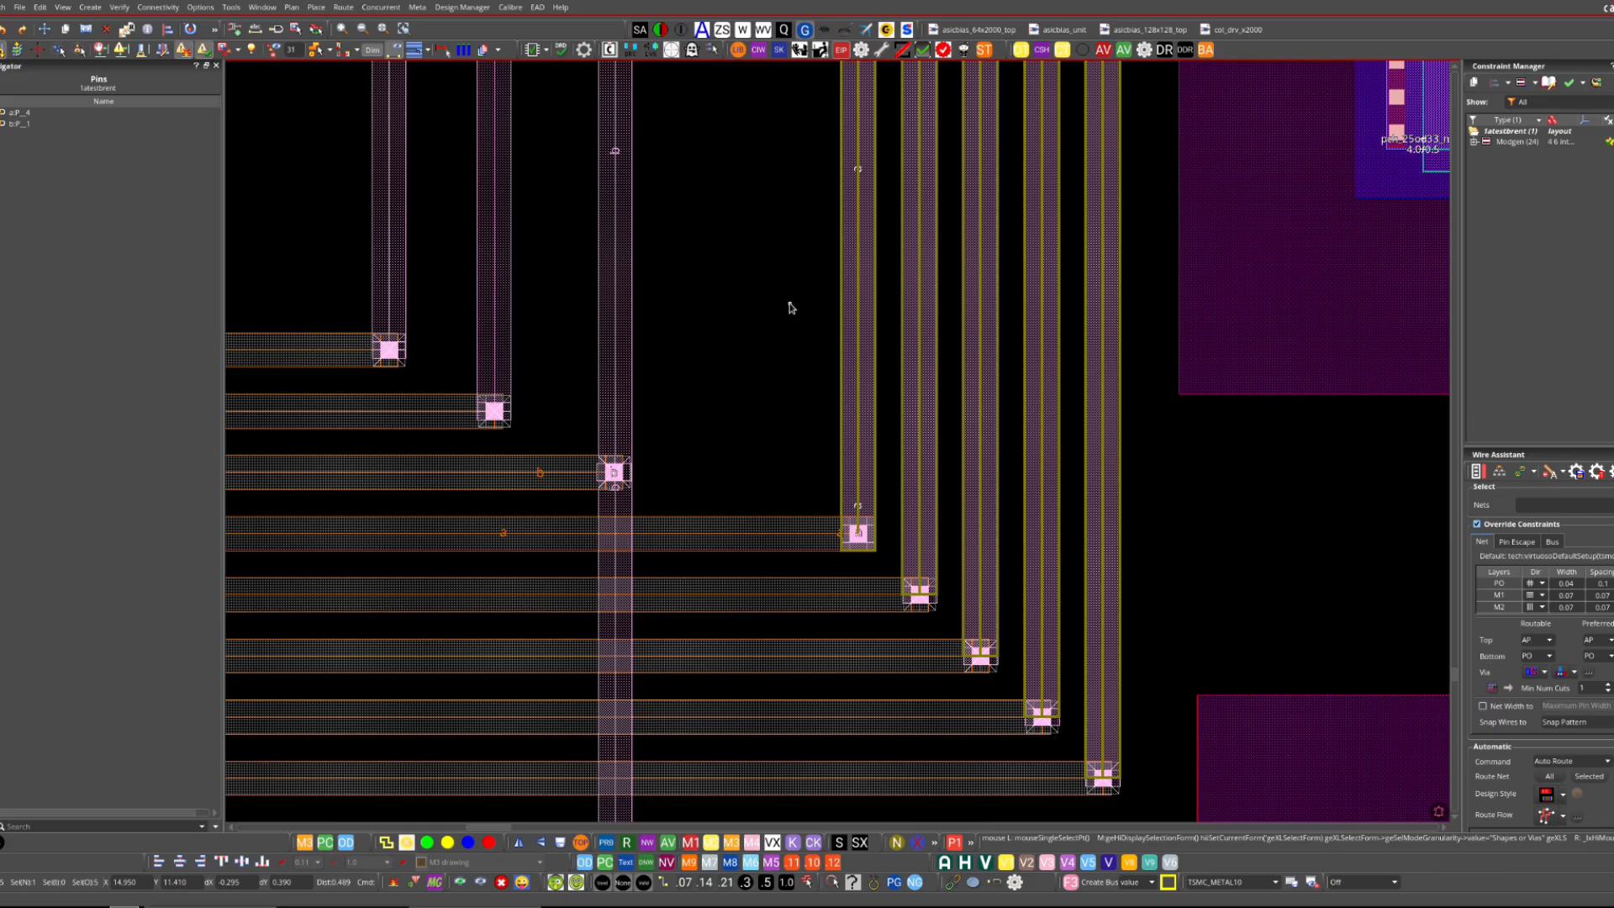
key("s")
left_click(850, 323)
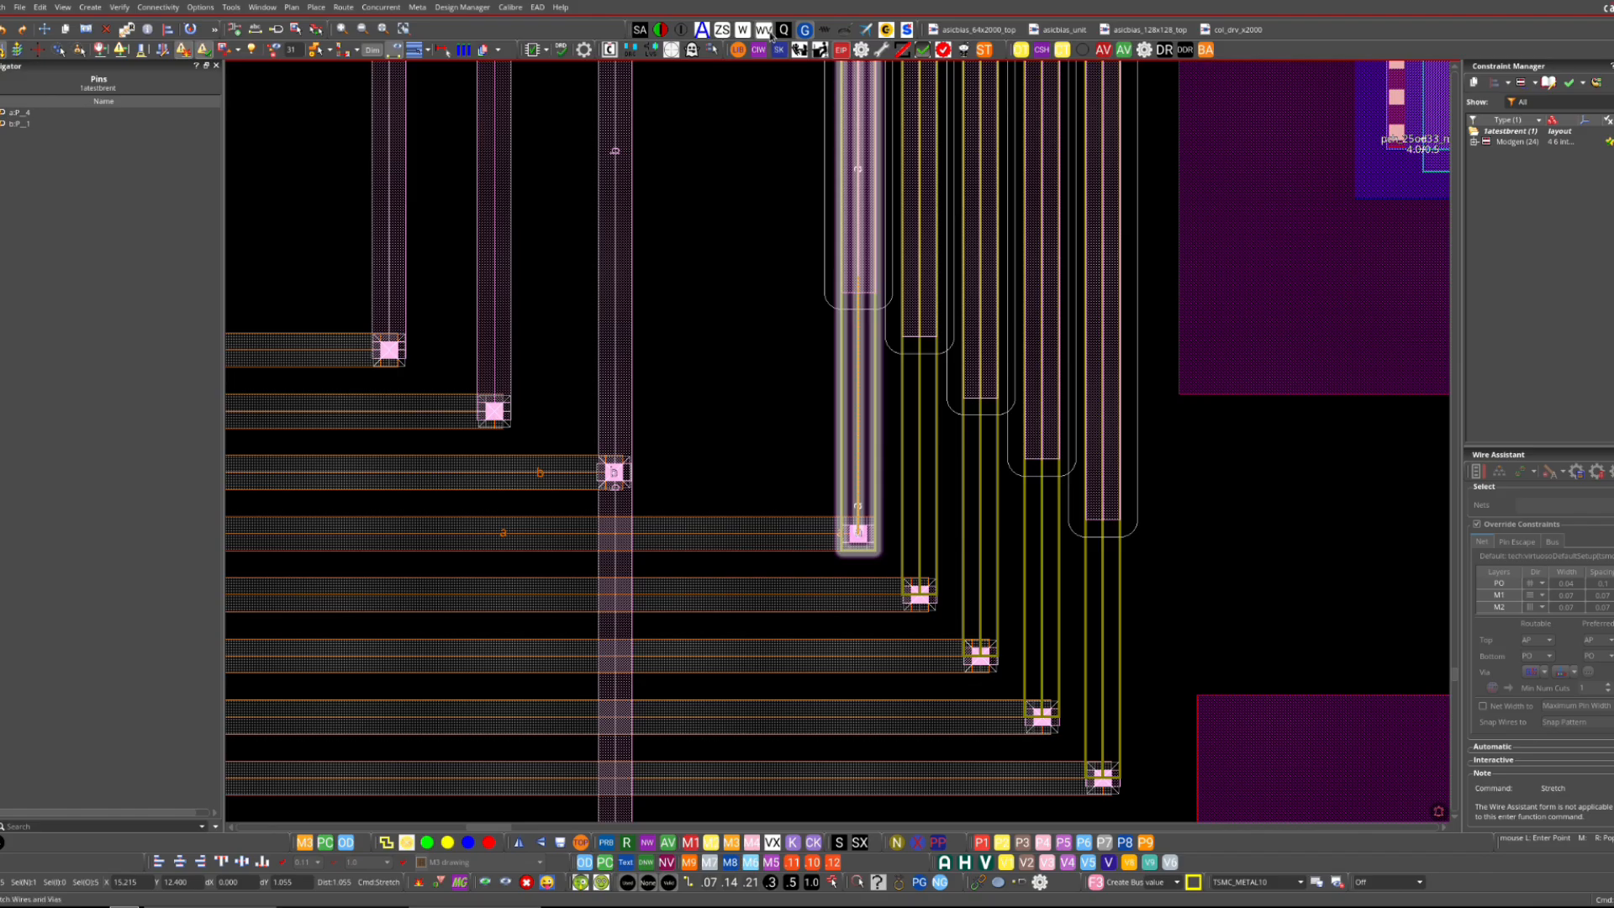
left_click(704, 330)
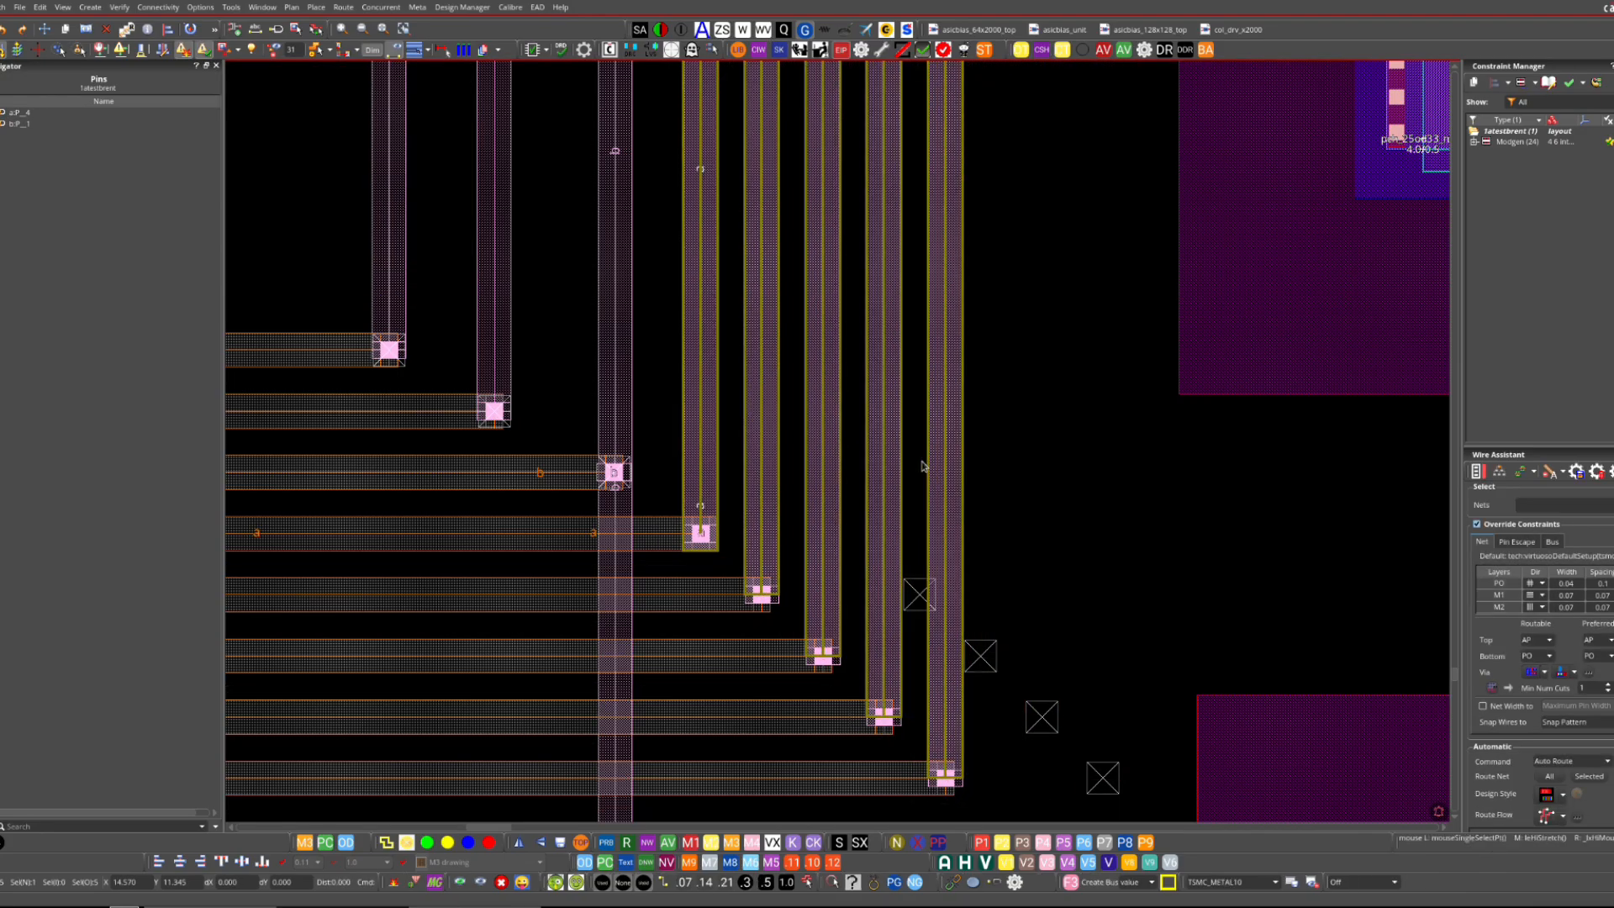
- Stretch the five selected vertical wires partway back away from wire b, working from their upper corner
key("s")
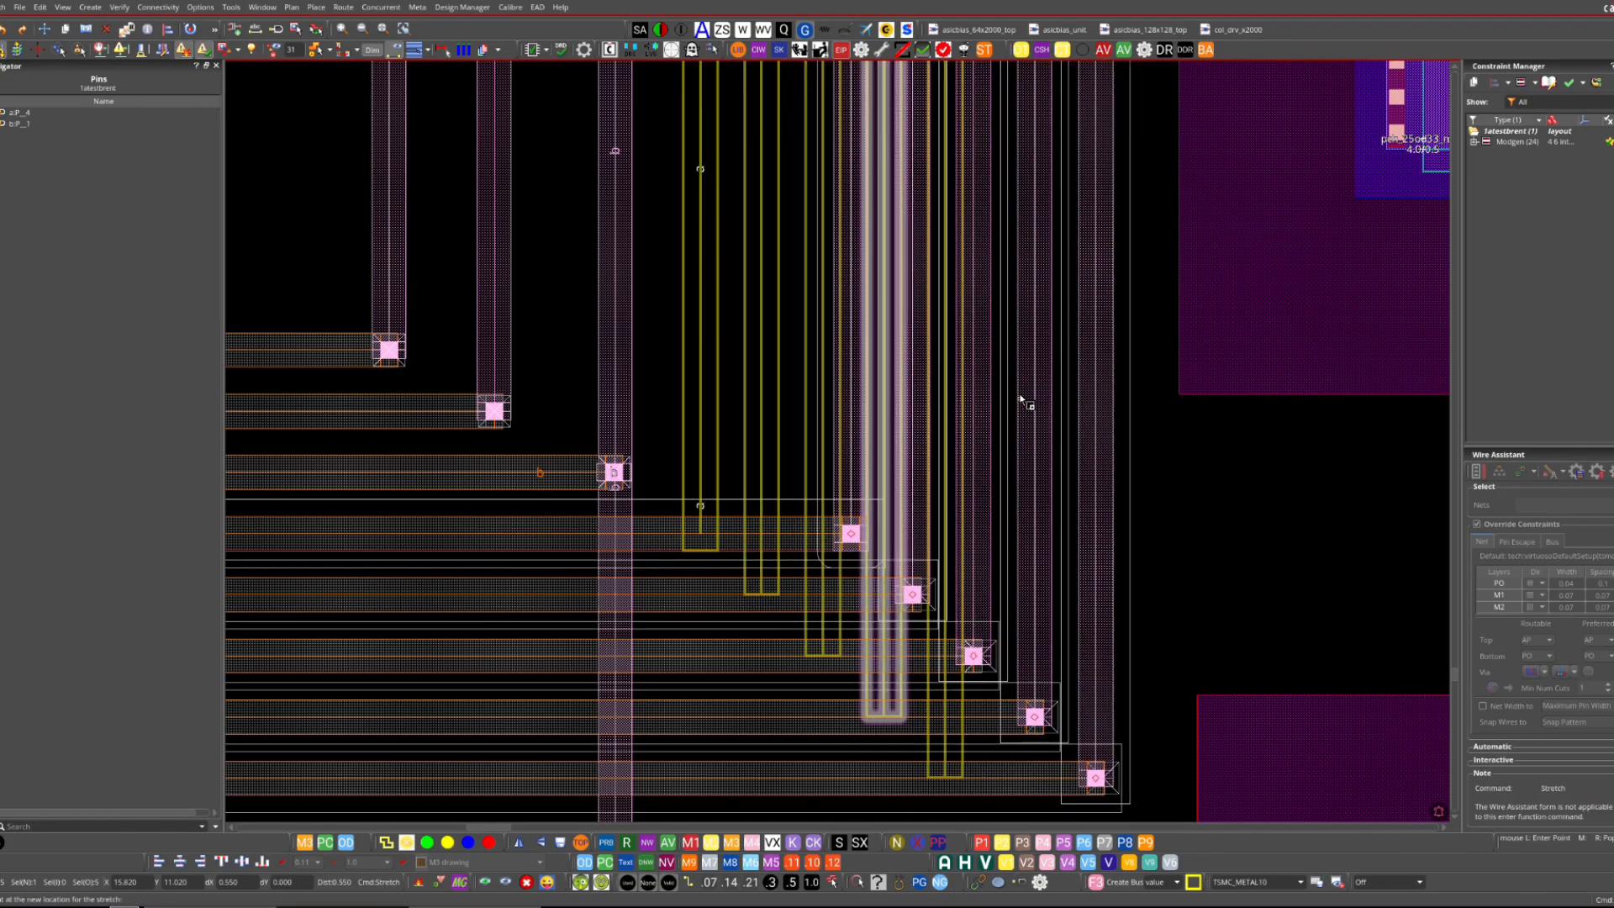
left_click(958, 401)
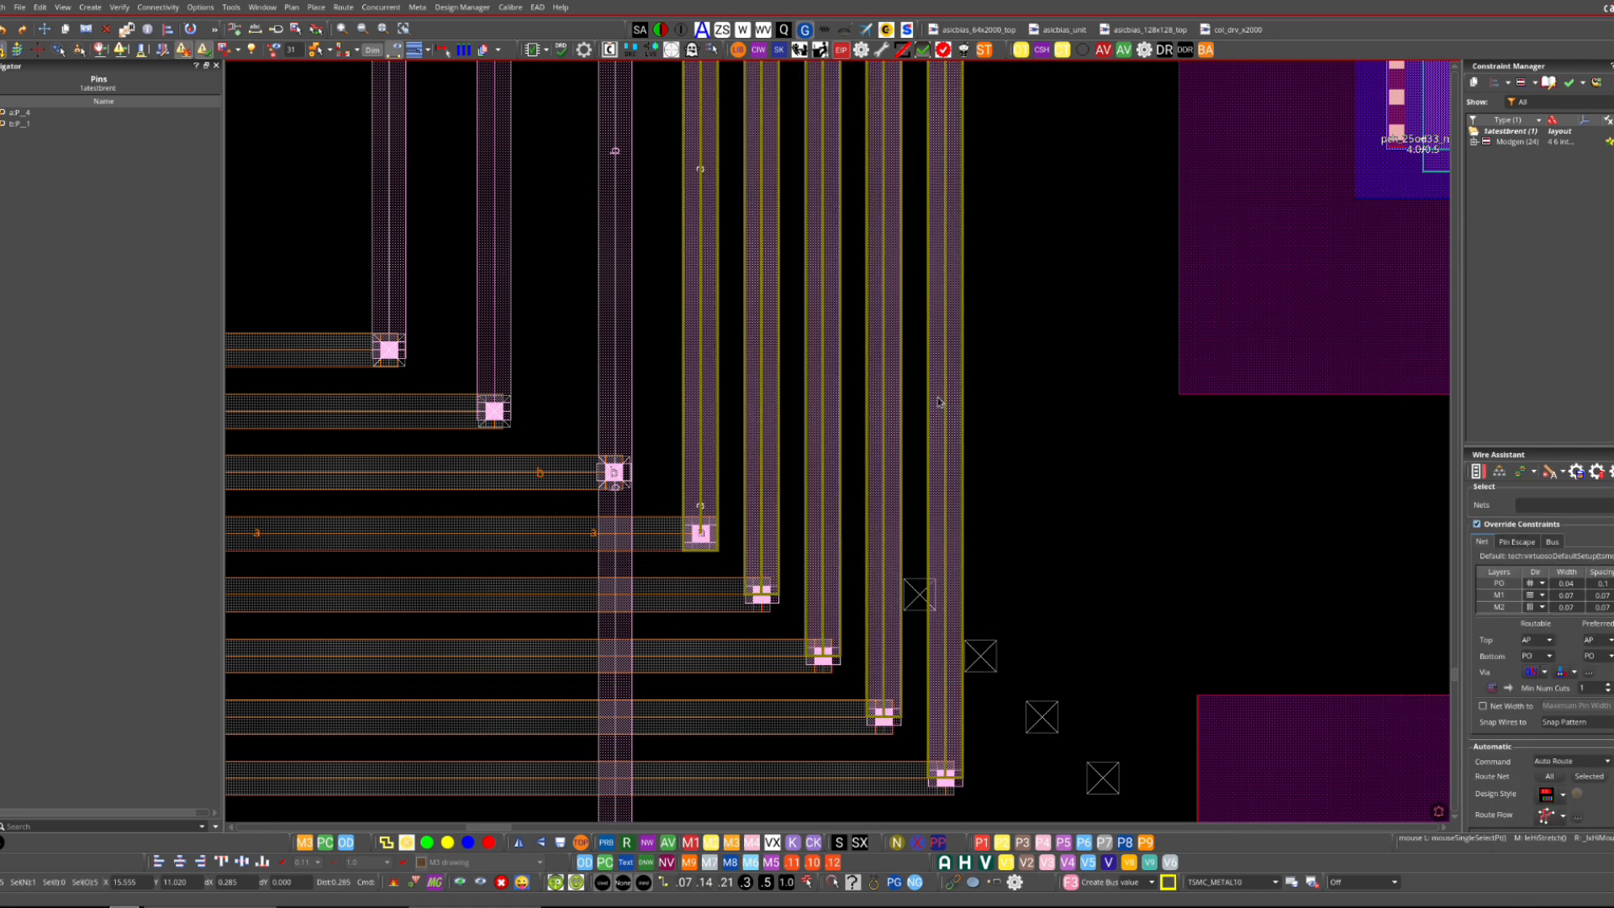
key("f")
right_click_drag(700, 338, 686, 405)
left_click(839, 443)
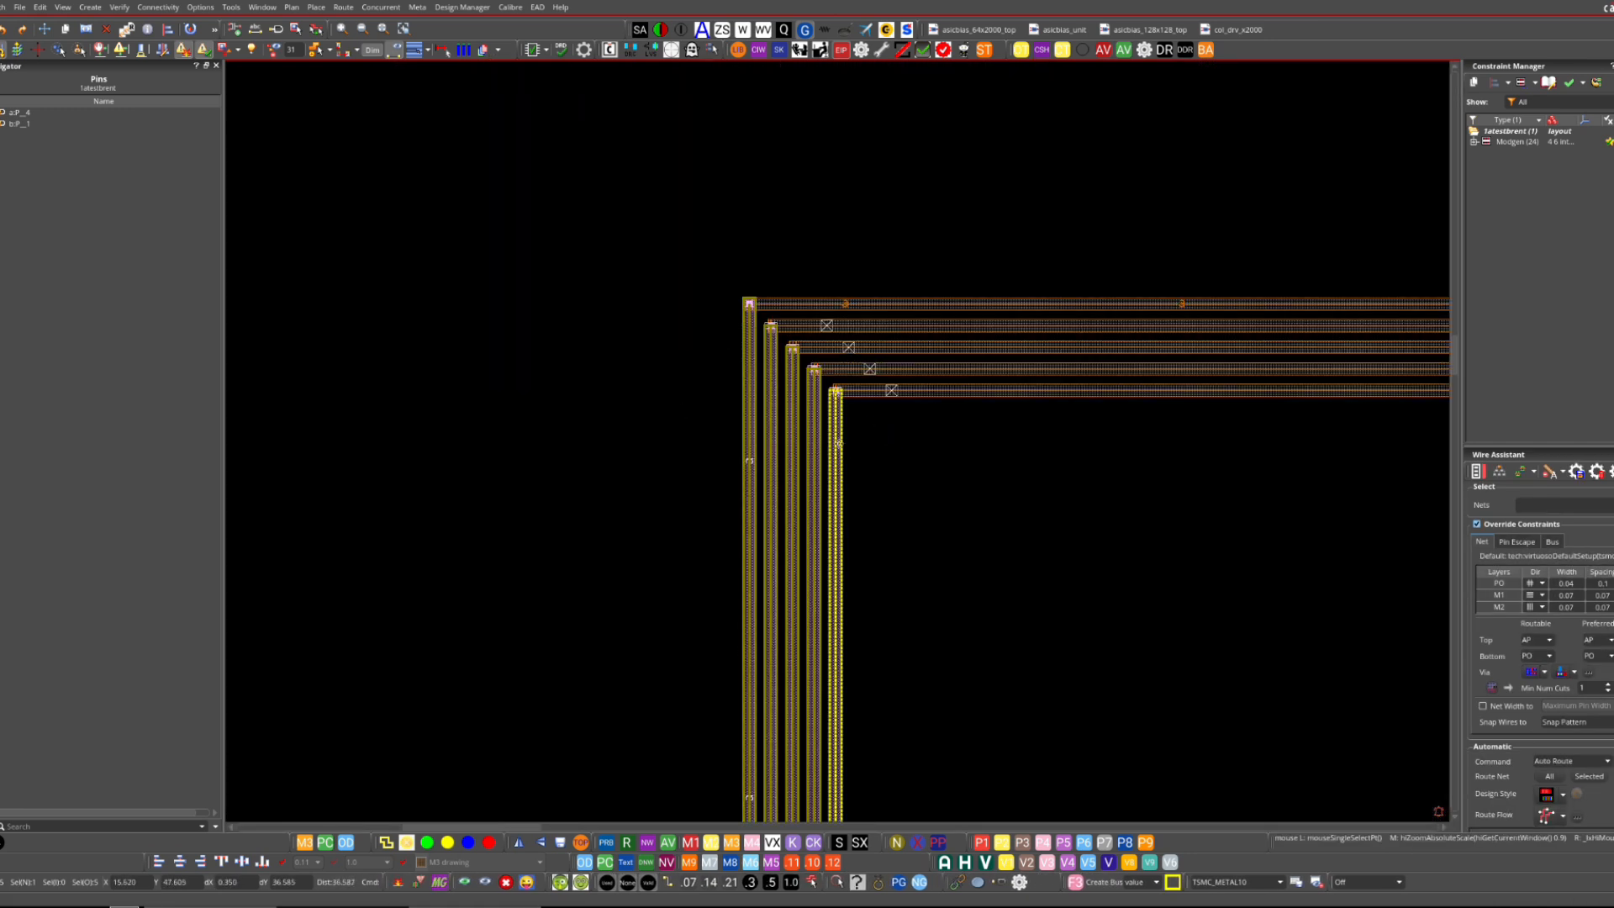
key("s")
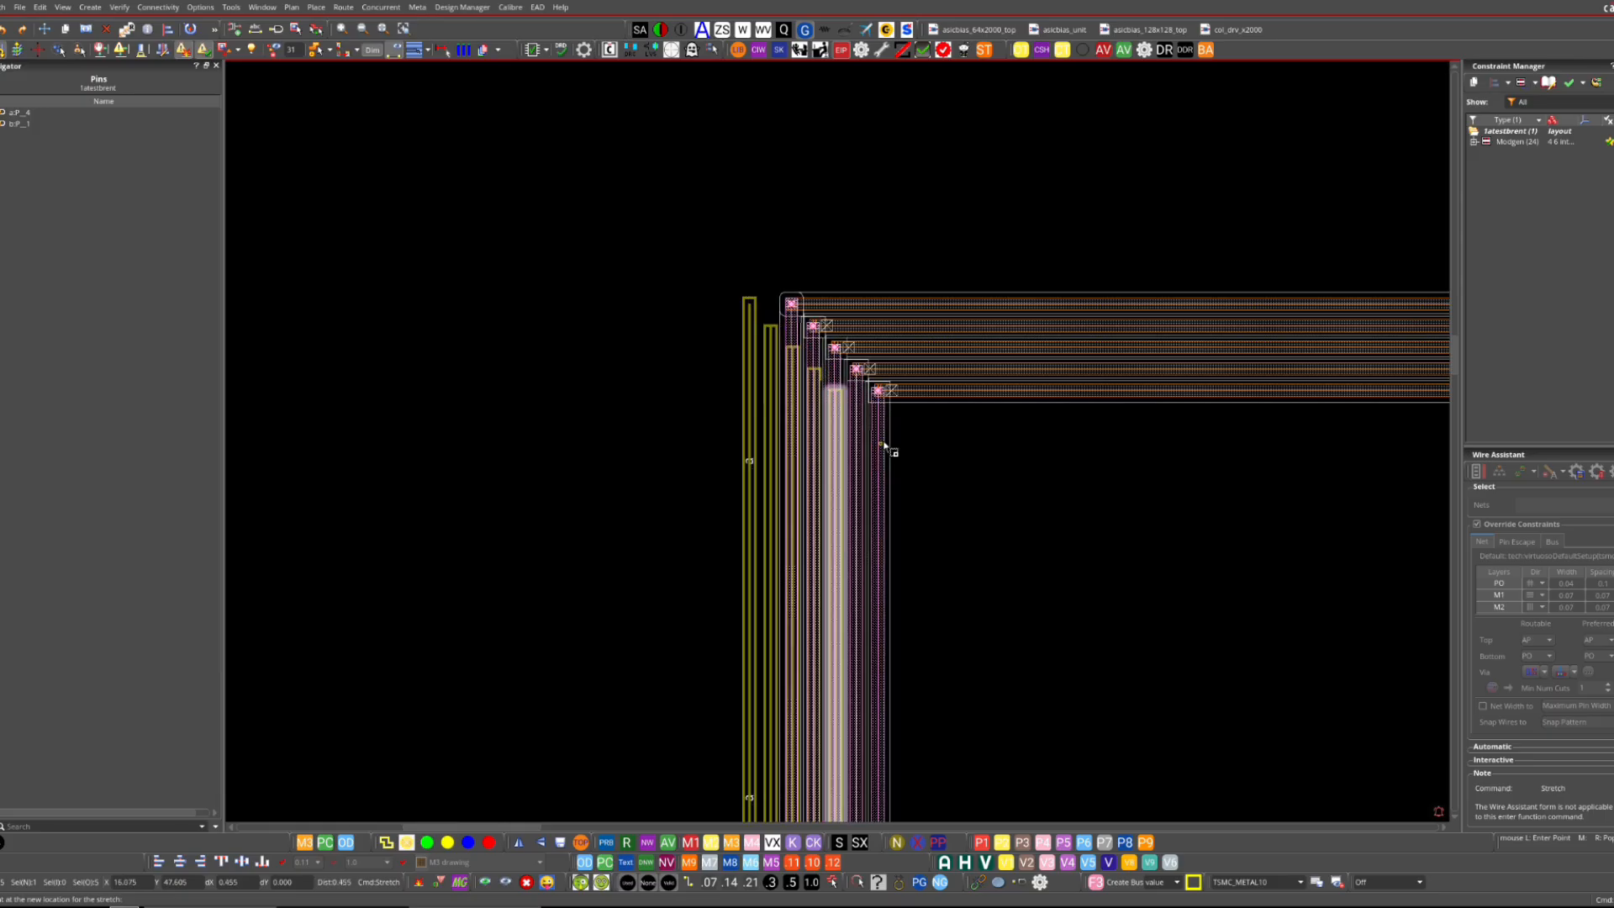
left_click(875, 446)
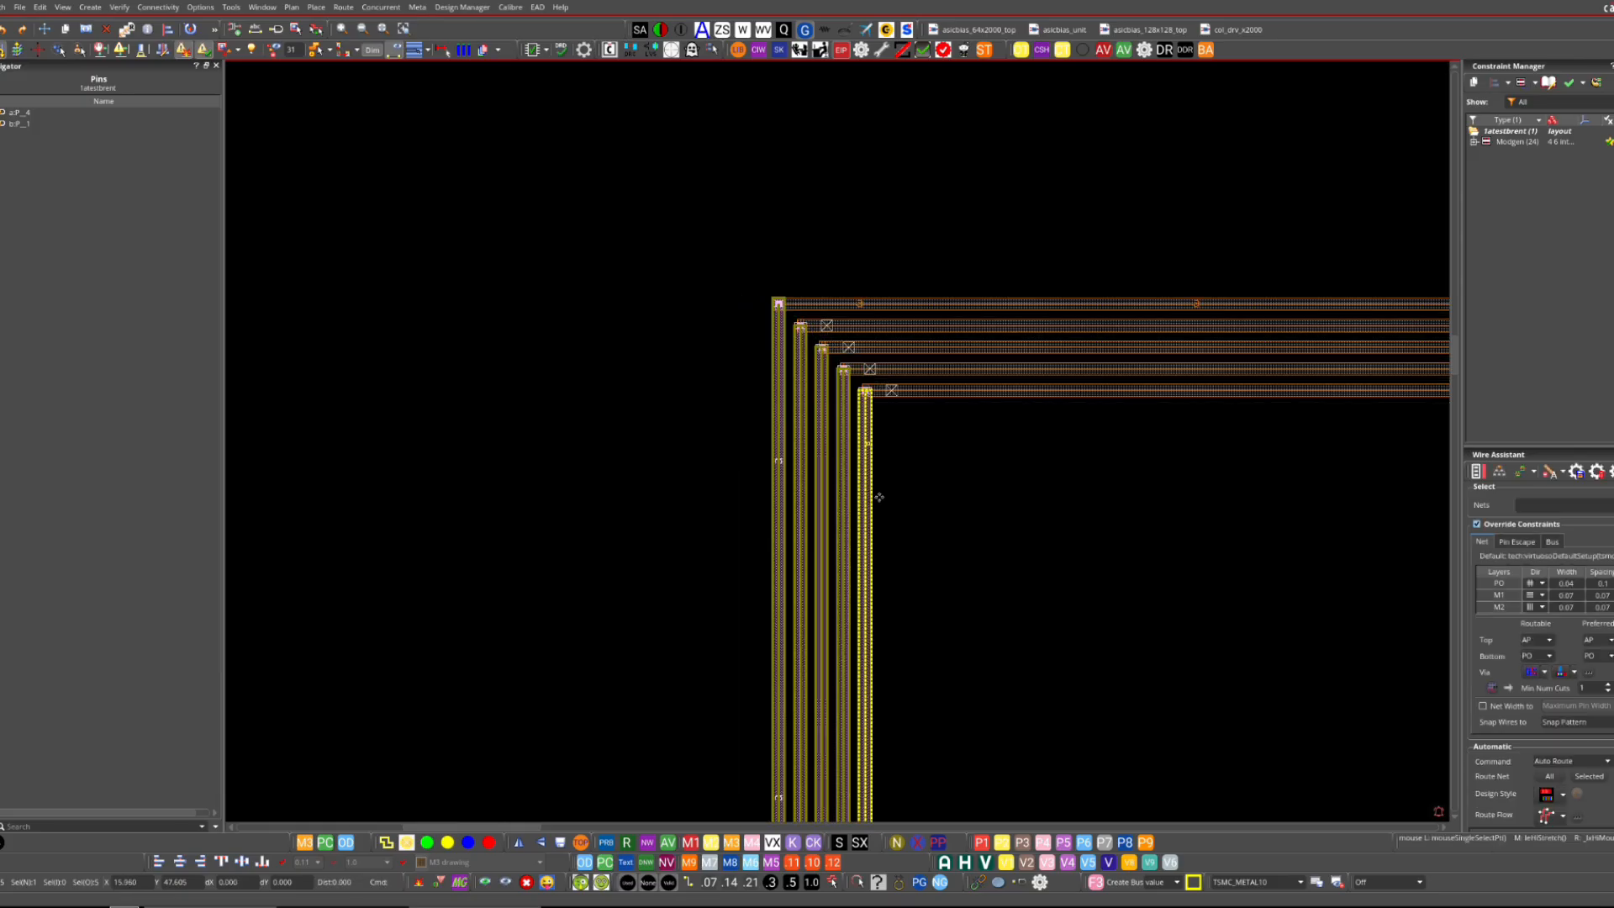
- Inspect the vias at the lower corner of the five stretched wires, then deselect the wires
key("f")
right_click_drag(764, 623, 675, 679)
right_click_drag(600, 544, 422, 738)
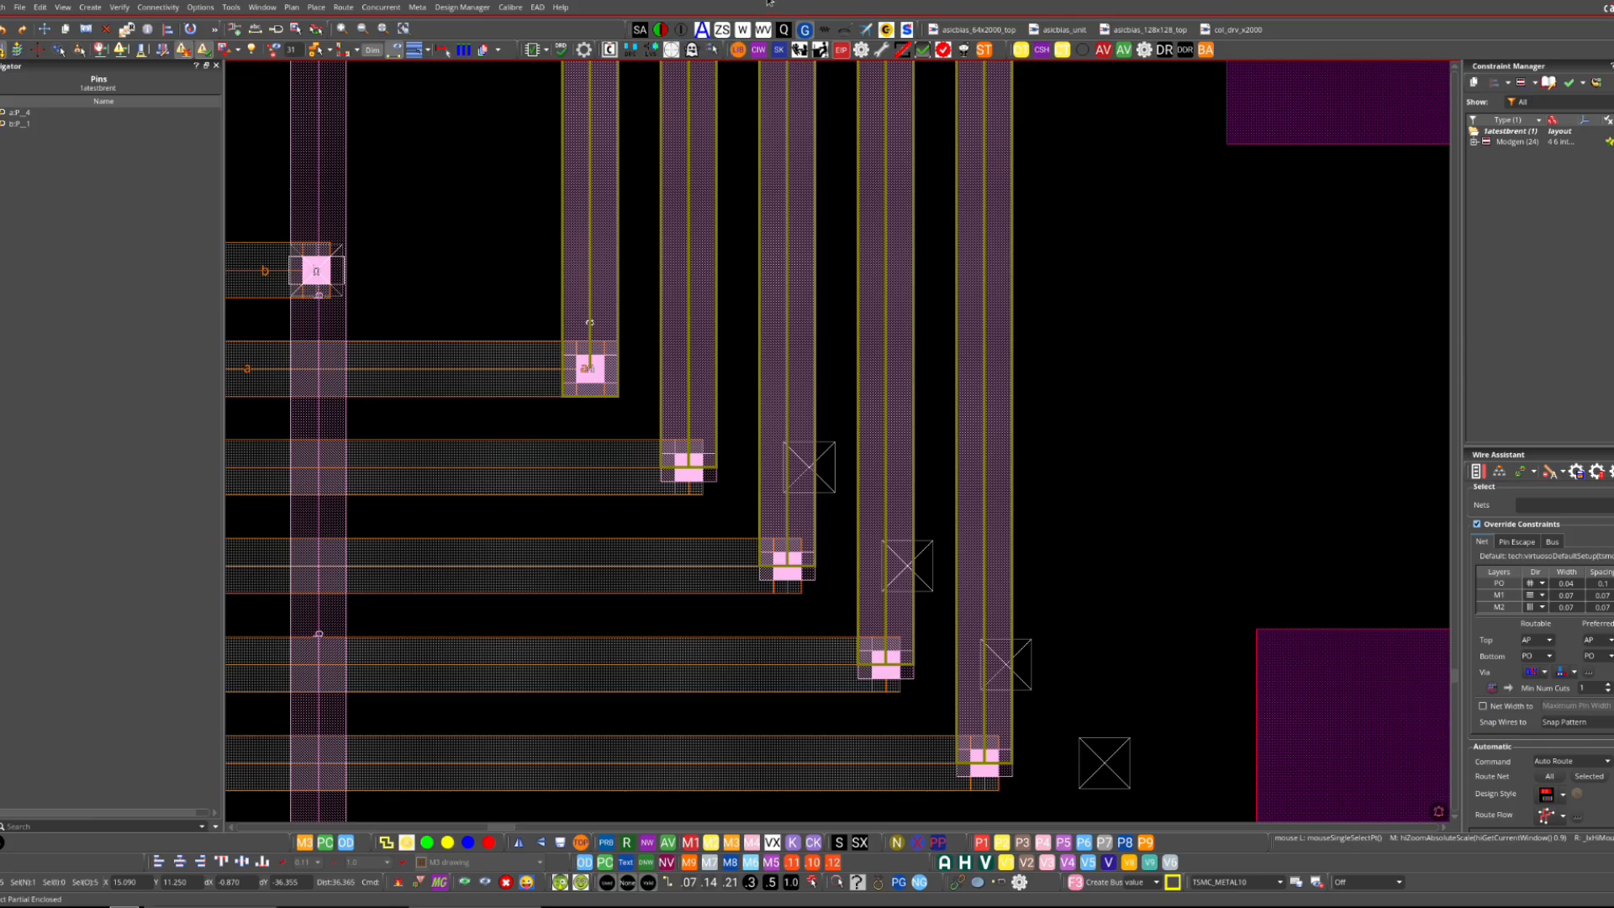
left_click(747, 296)
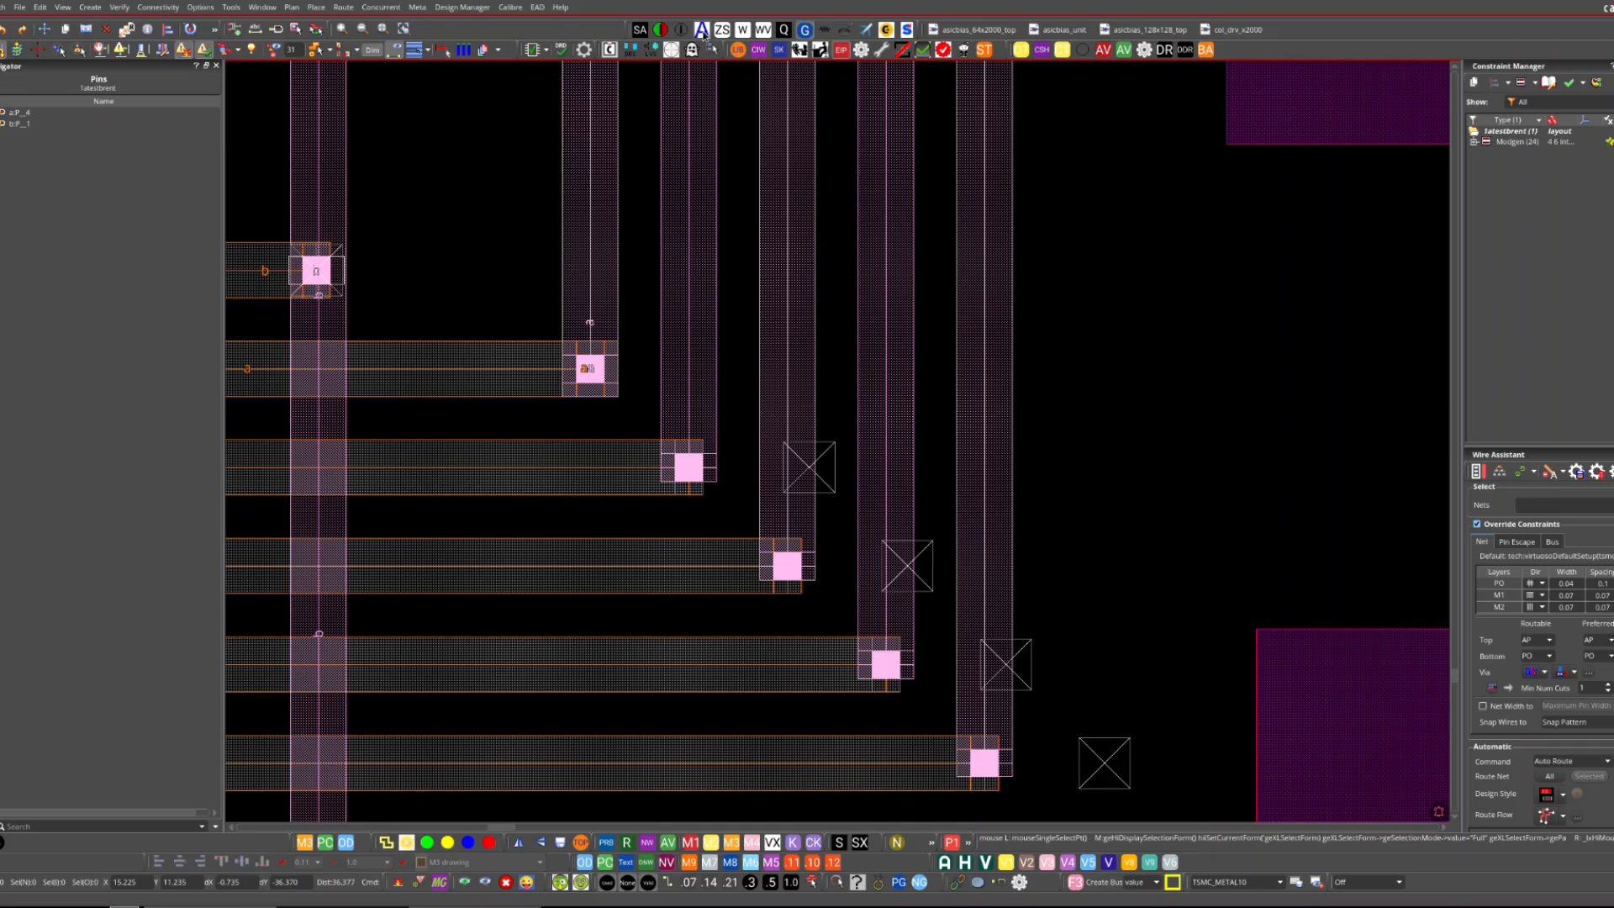
- Select all shapes on net a from its horizontal wire and examine the selection across the layout, including the M2_M1 via
left_click(526, 370)
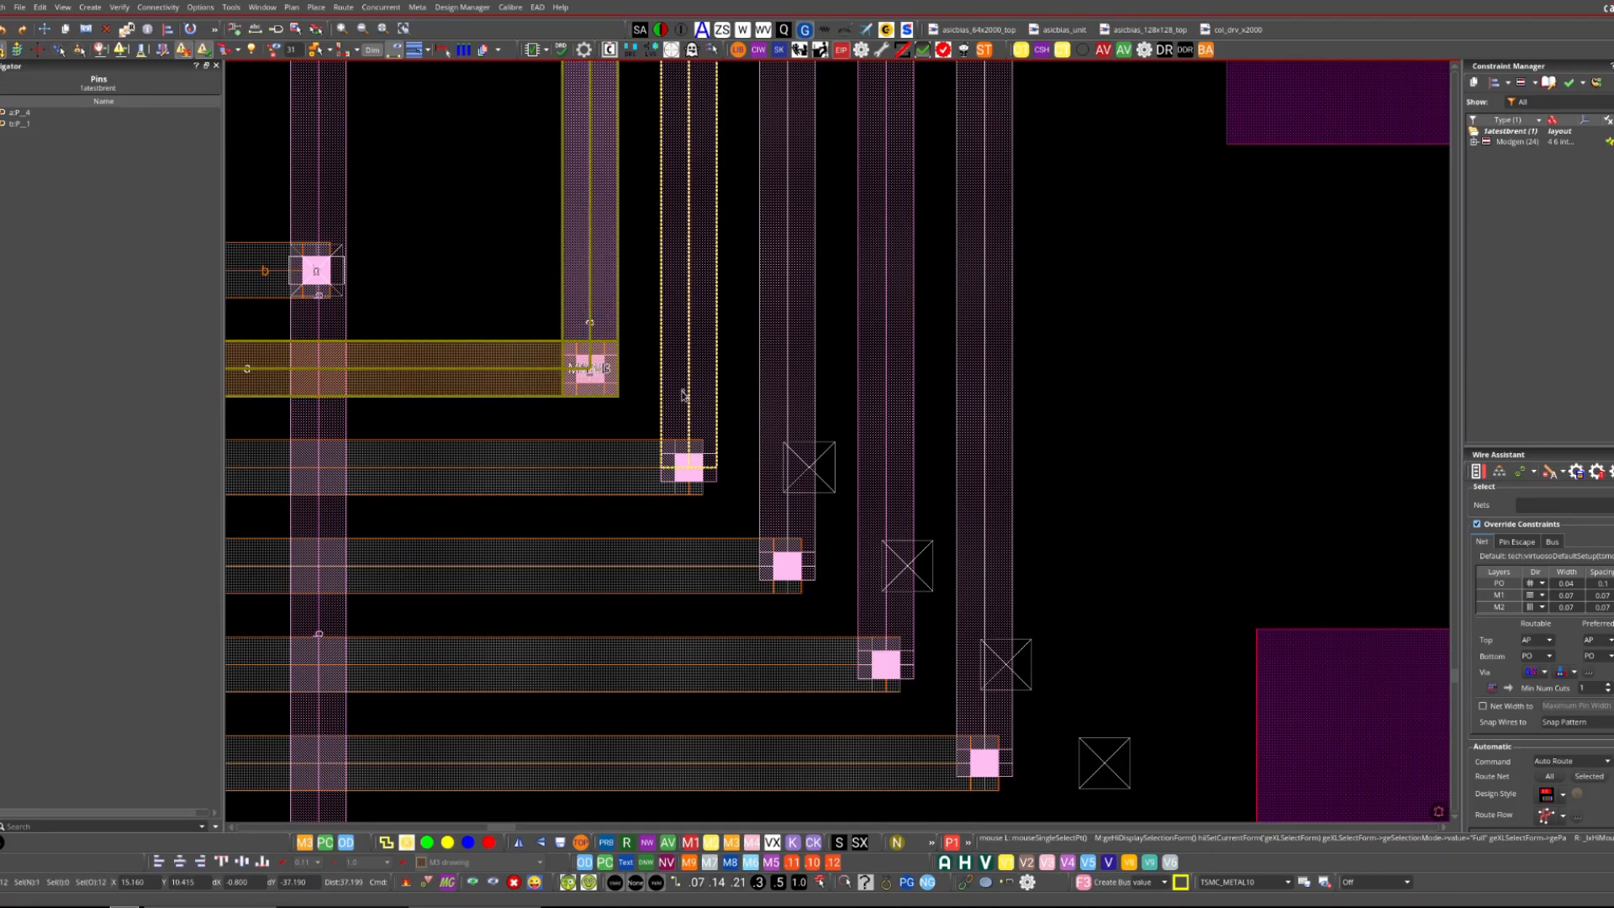
key("f")
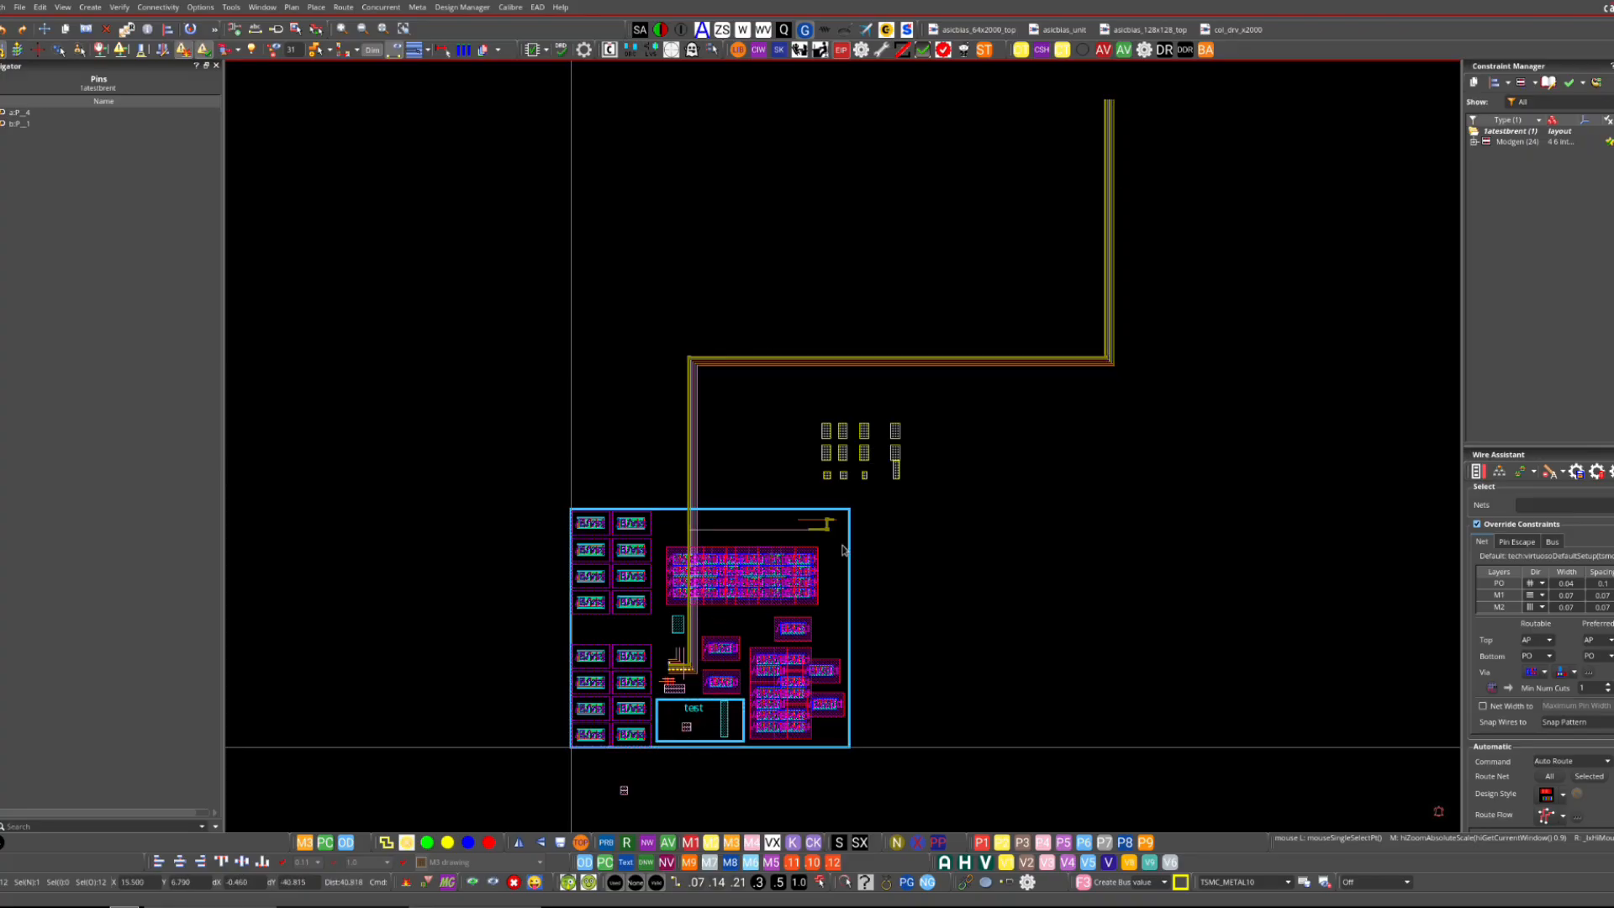
right_click_drag(931, 473, 646, 706)
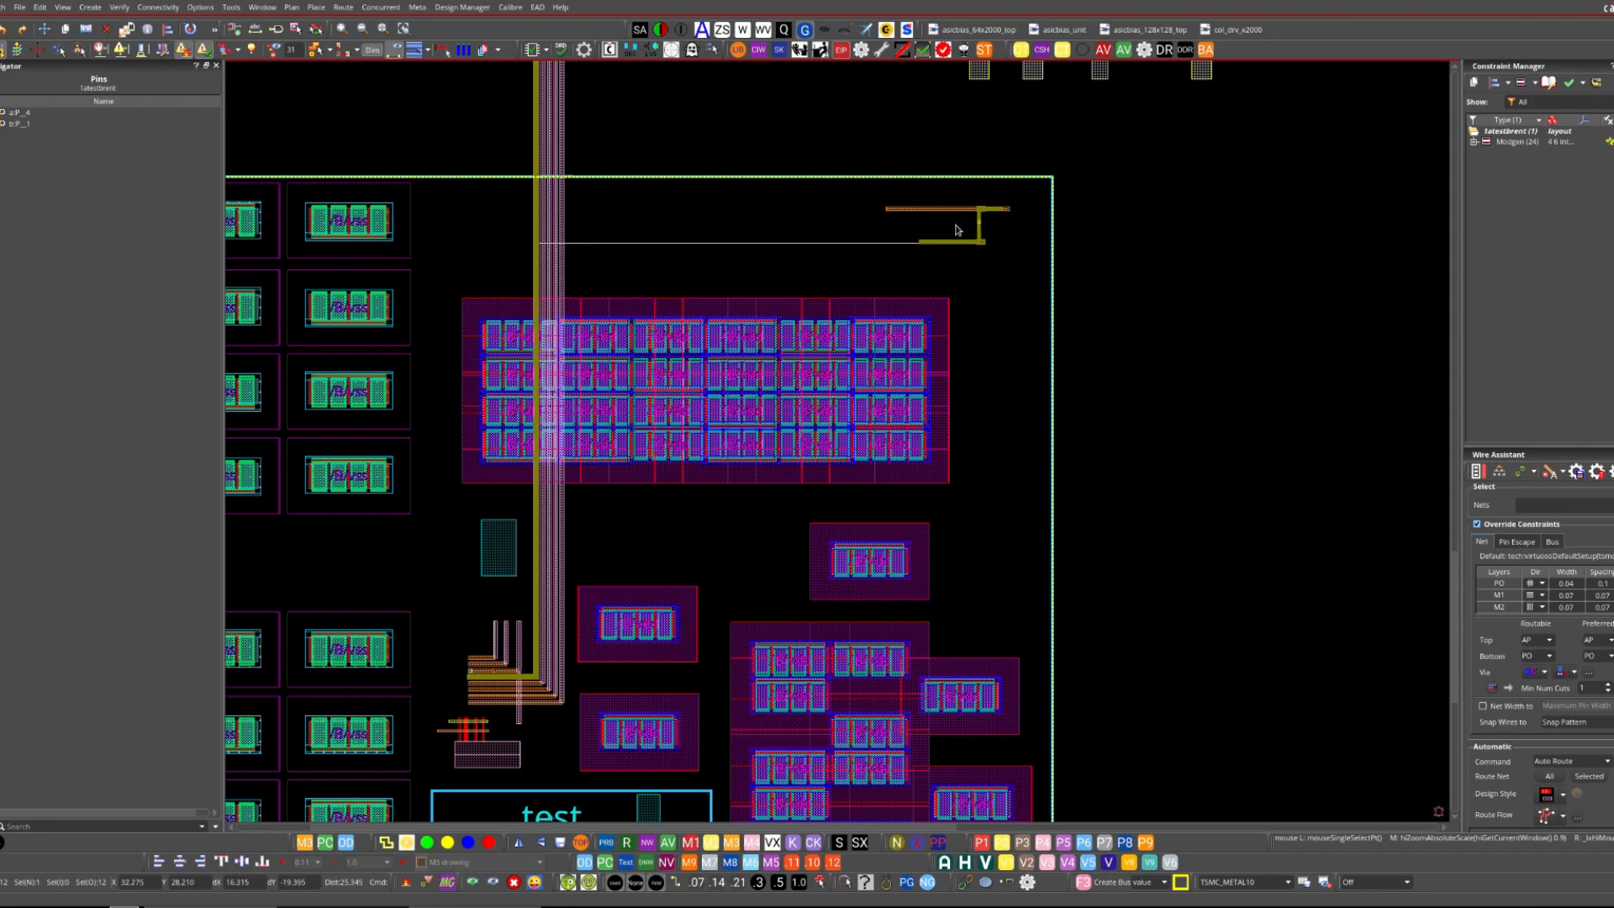
right_click_drag(1020, 187, 972, 236)
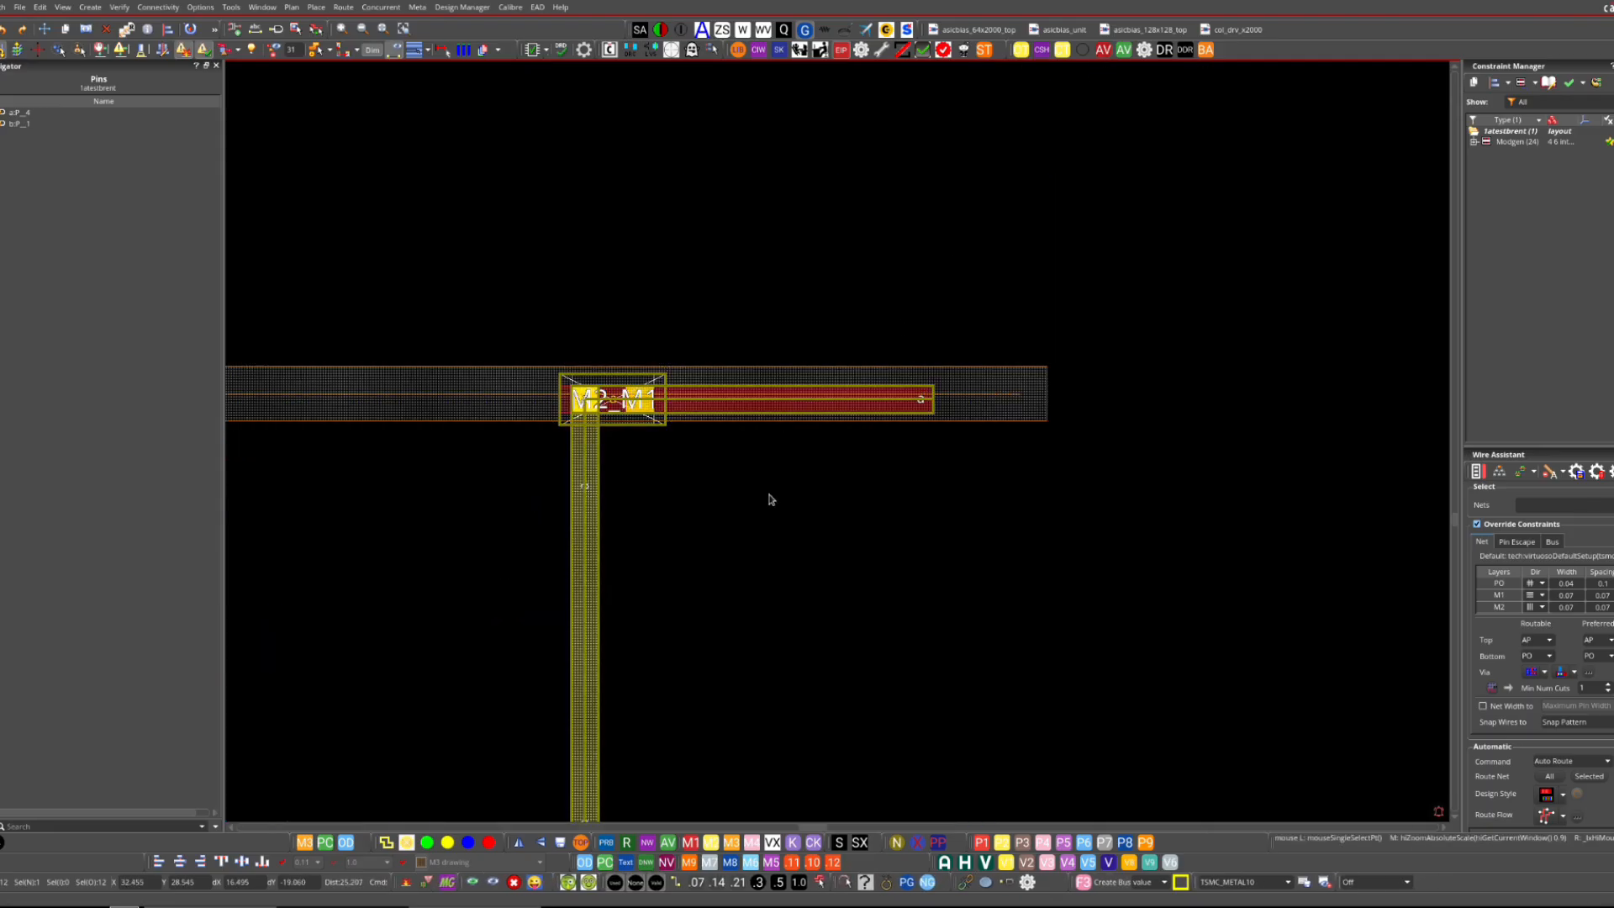
scroll(778, 497, "down", 4, "ctrl")
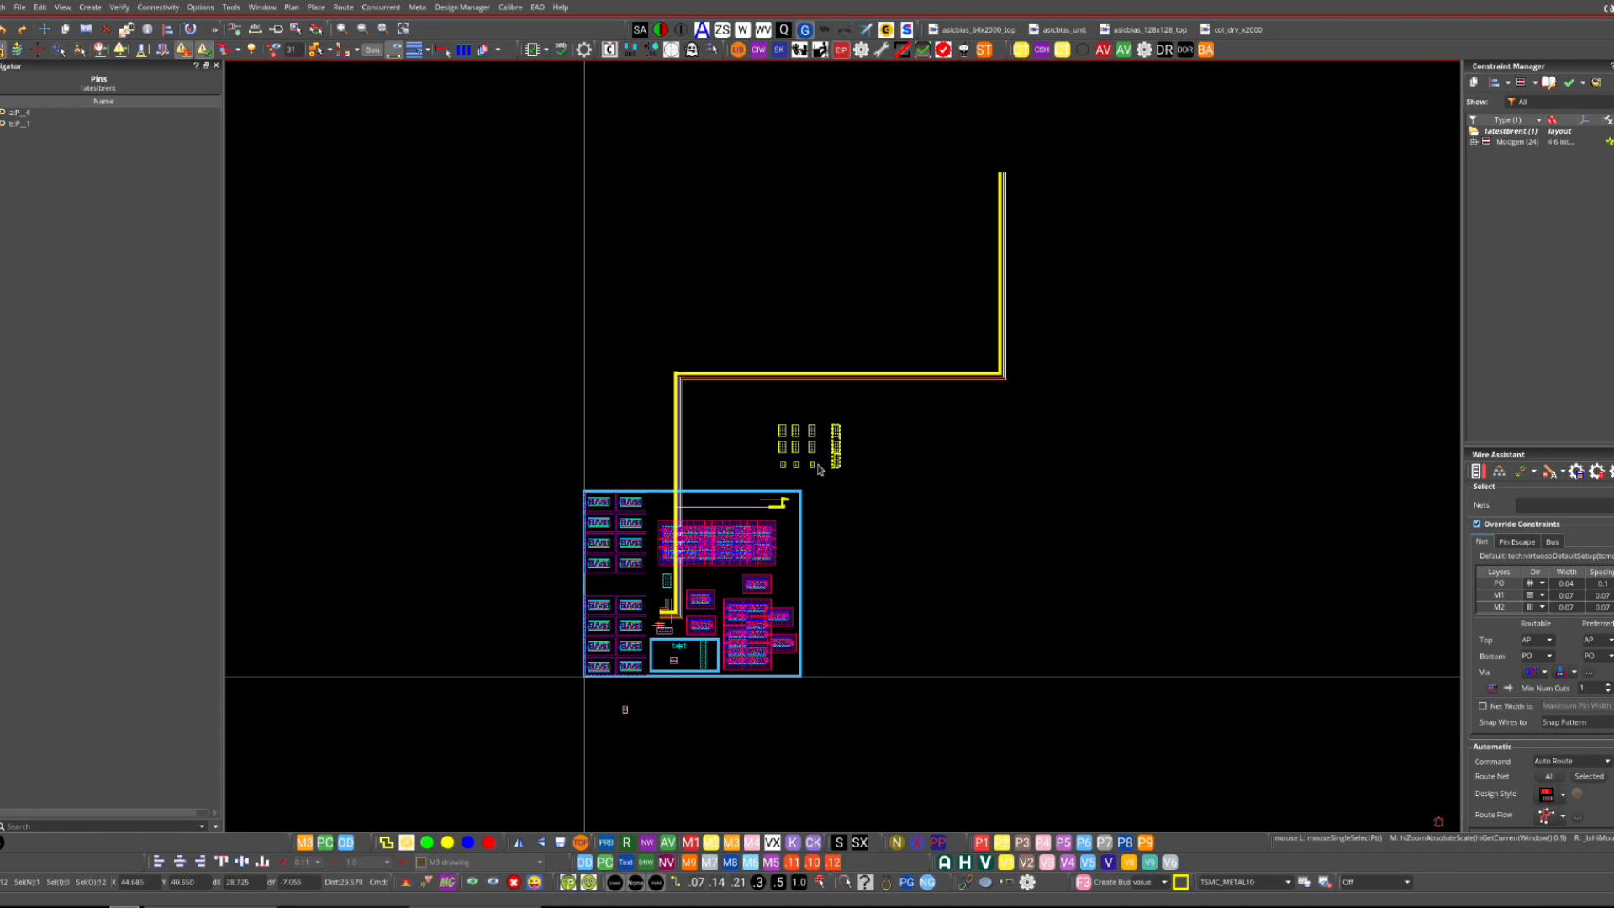
right_click_drag(821, 461, 641, 541)
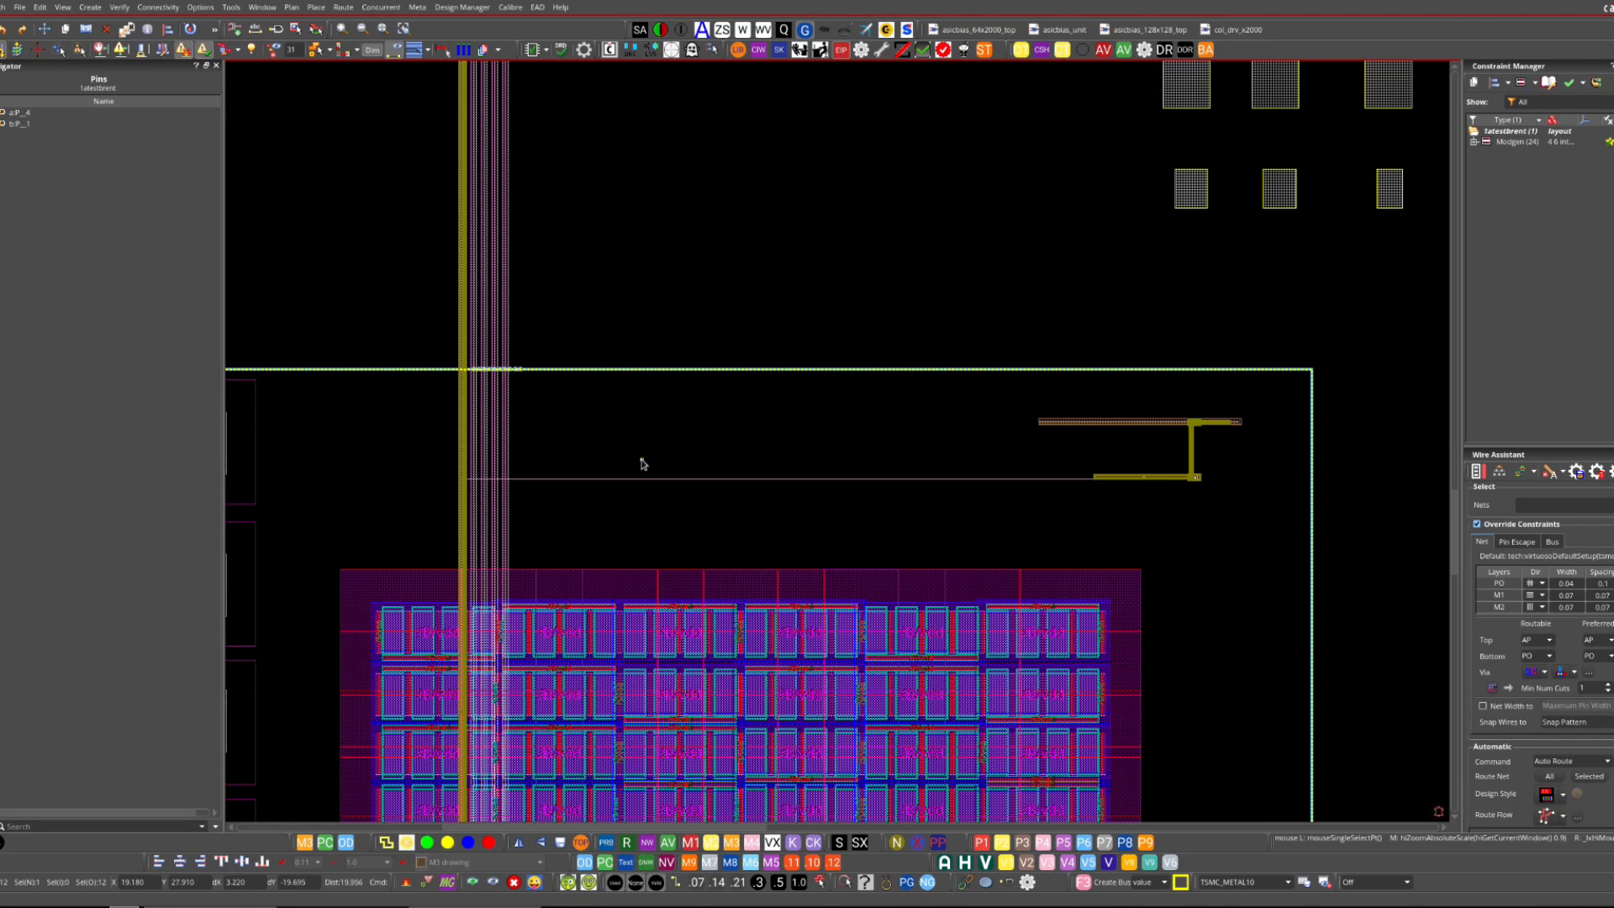
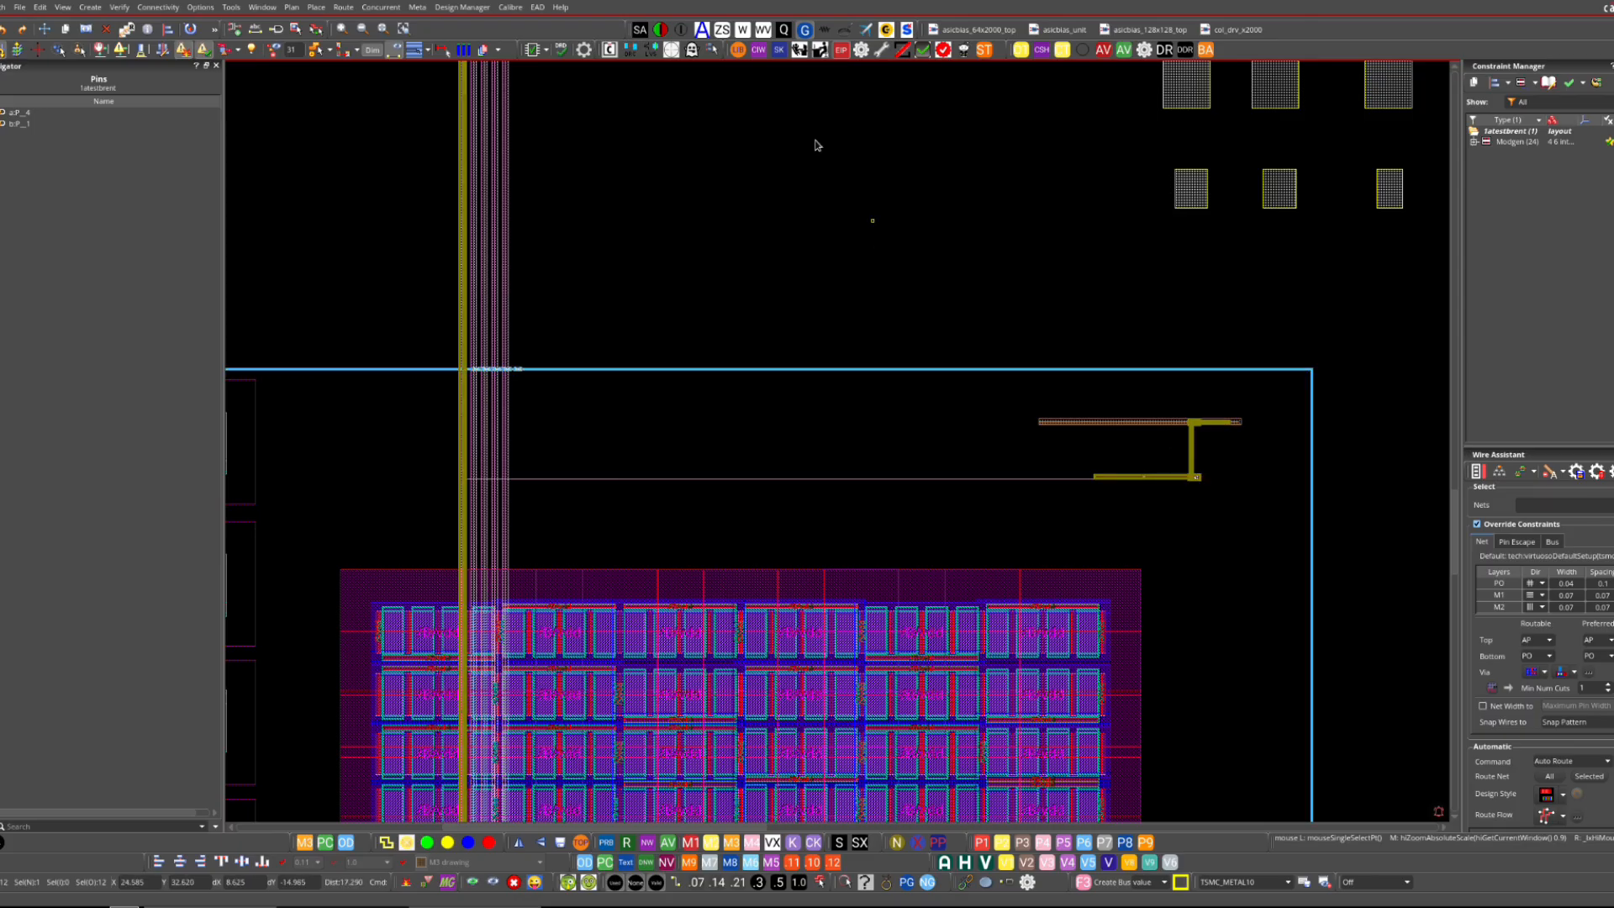
- Switch to partial selection and try to stretch the upper ends of the five vertical wires upward
left_click(682, 32)
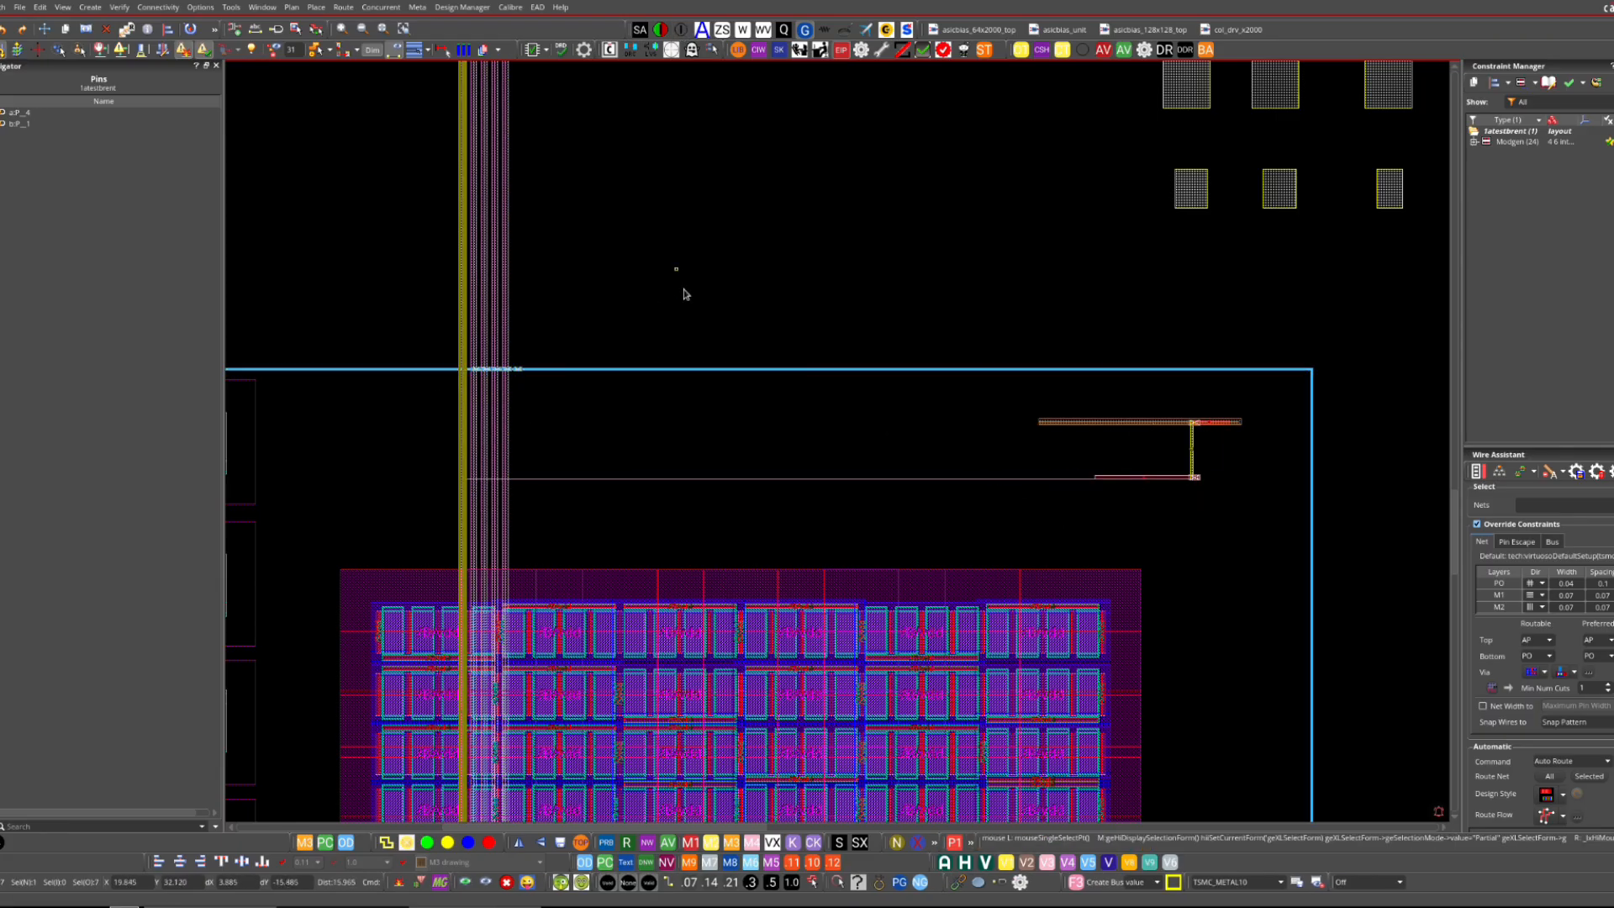
scroll(1041, 327, "down", 15)
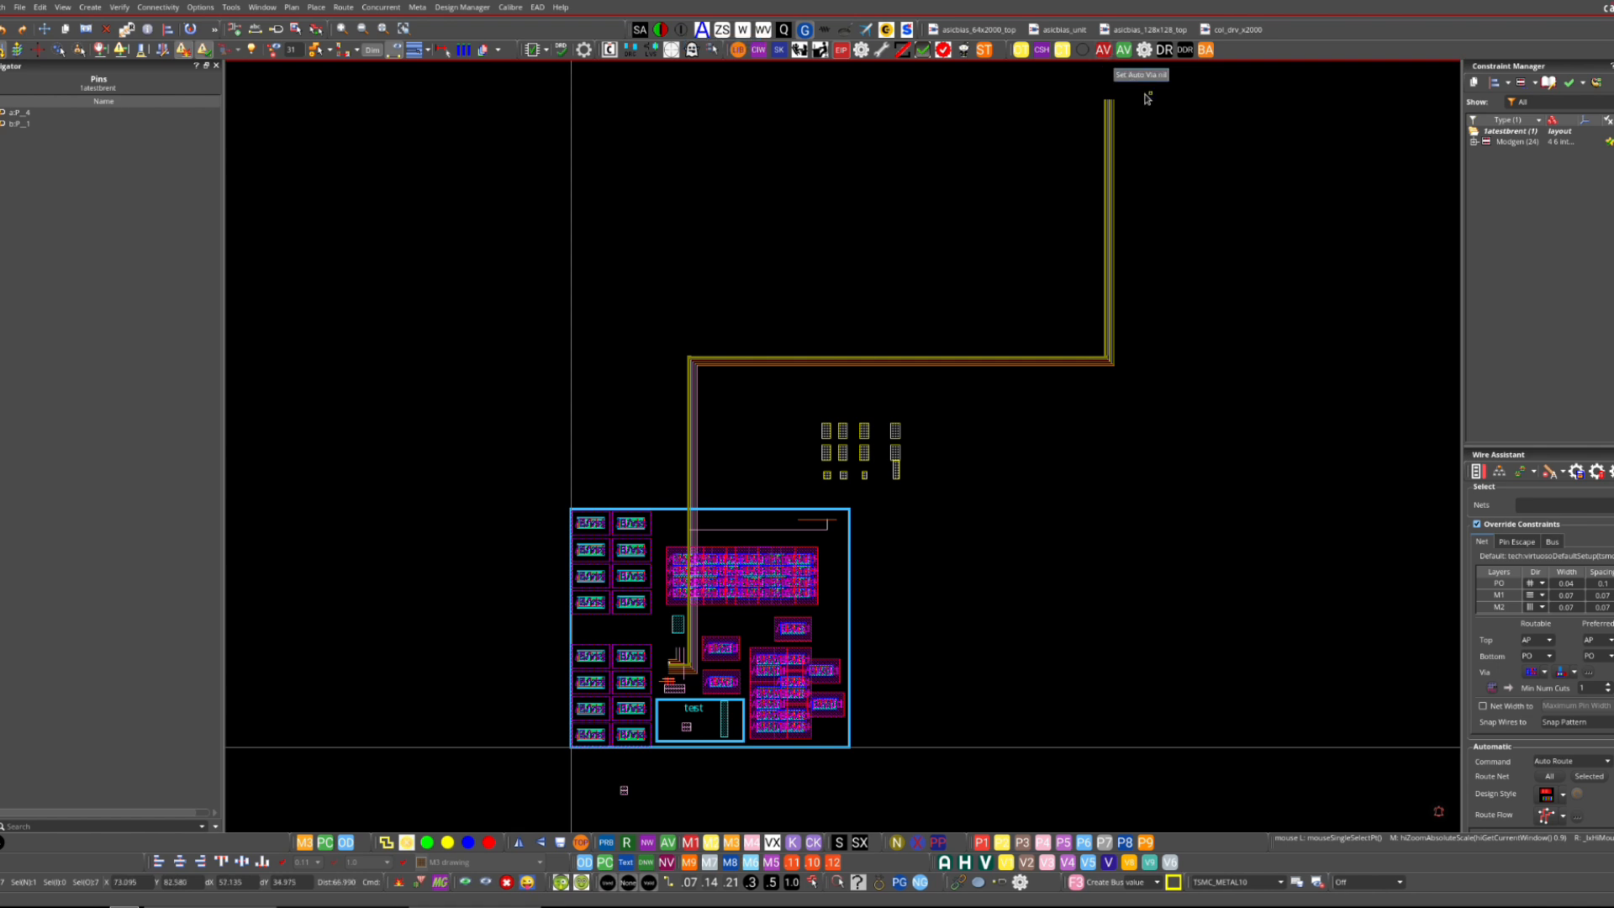
scroll(1123, 67, "up", 5, "ctrl")
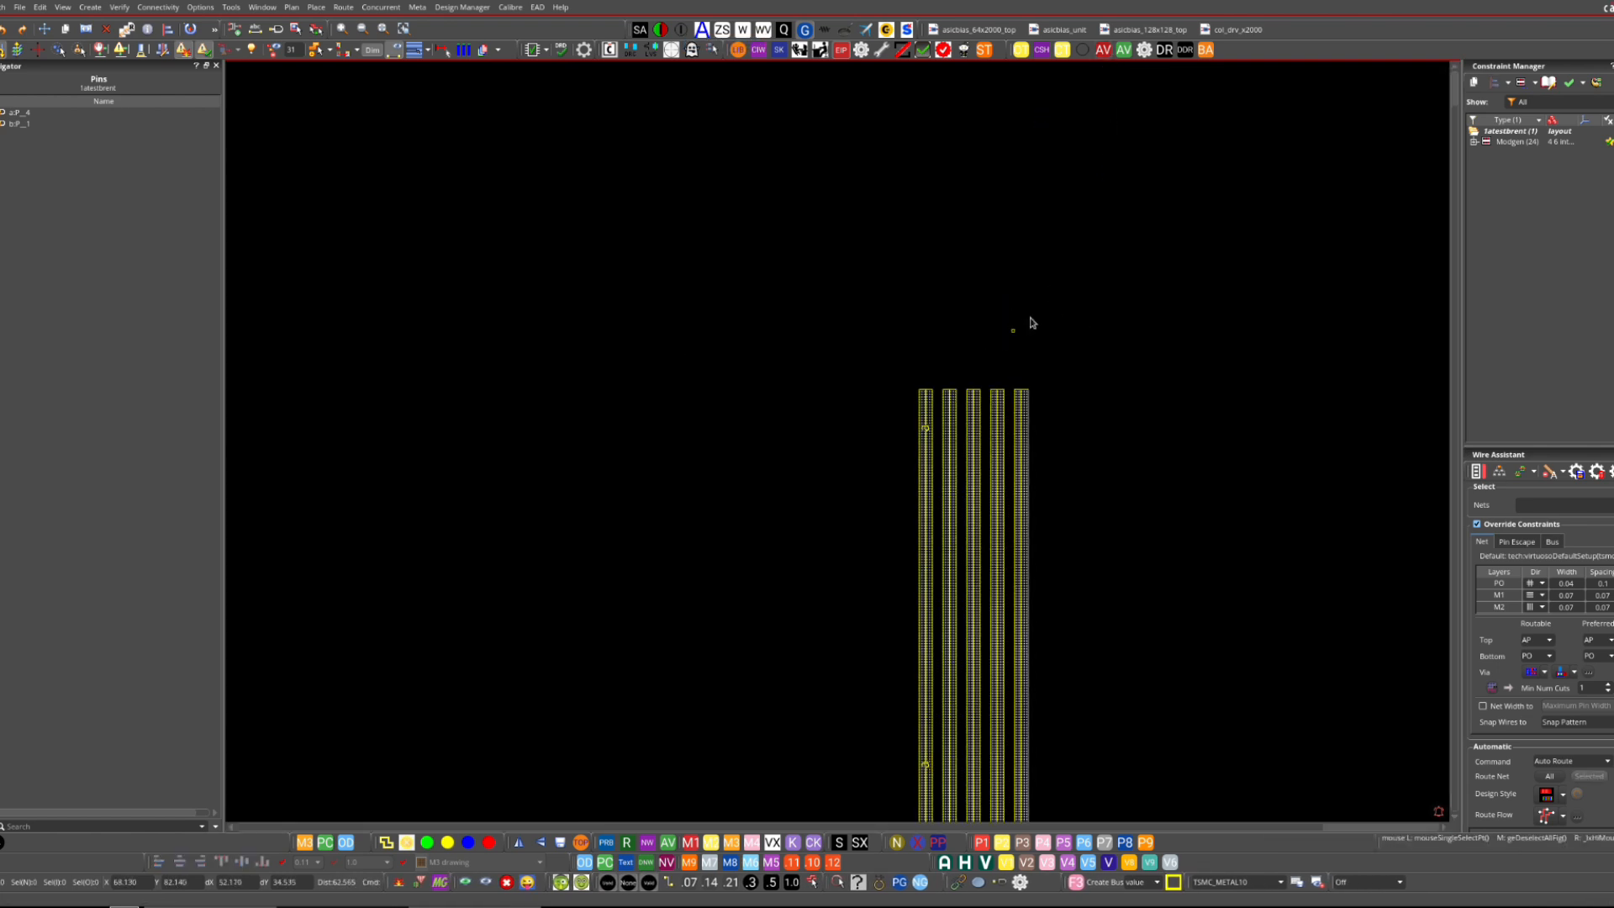
left_click_drag(1034, 318, 874, 412)
key("s")
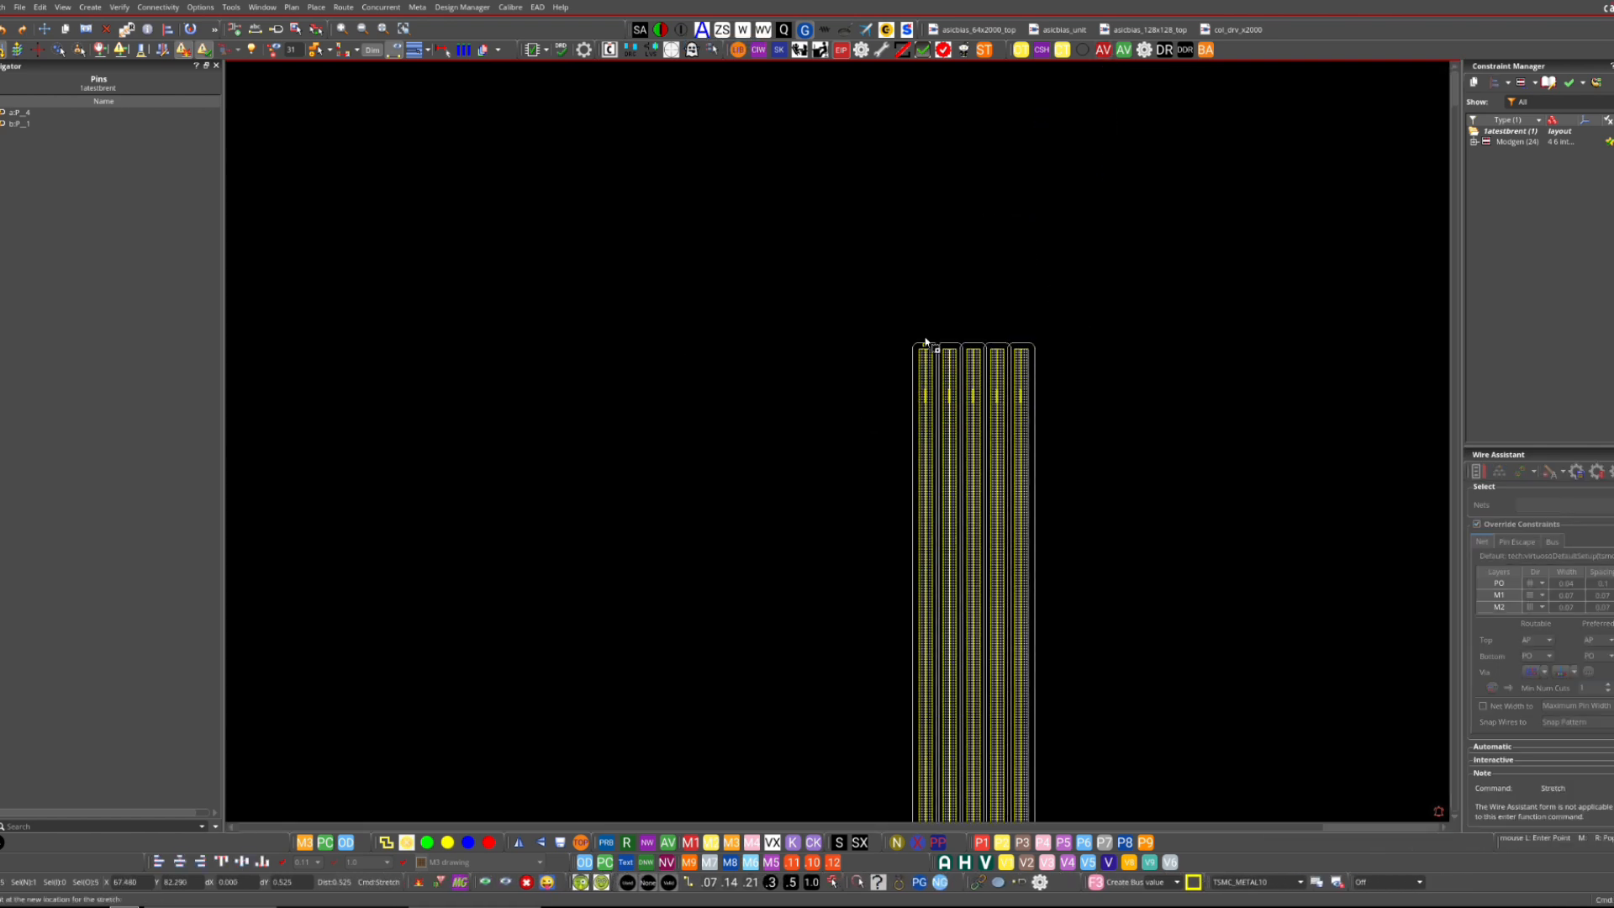
left_click(925, 315)
key("Escape")
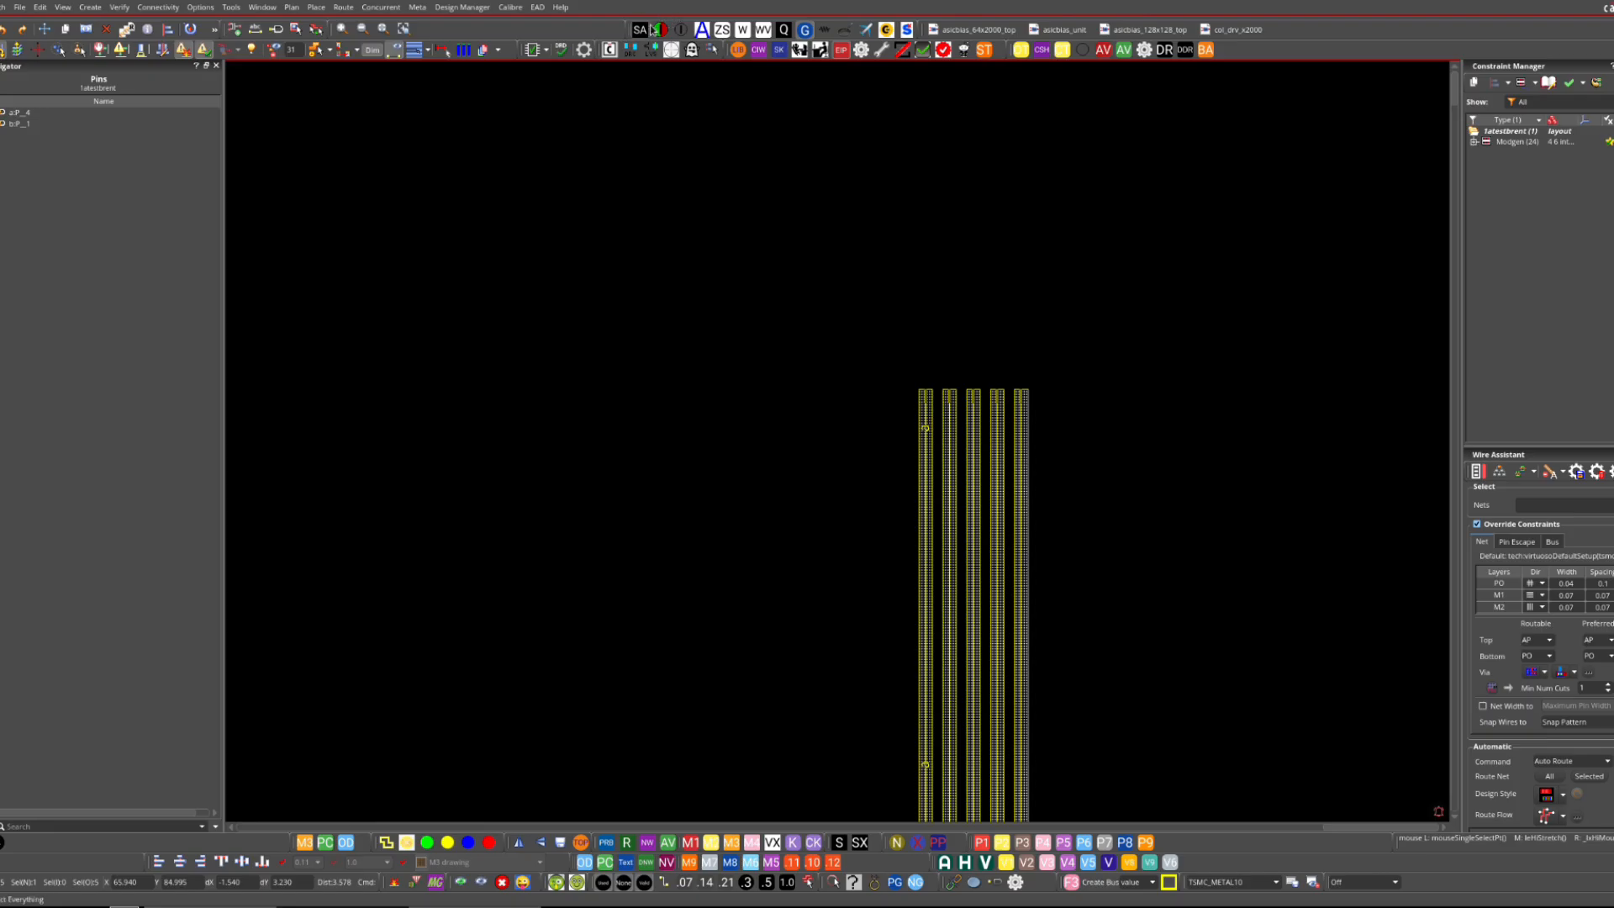
- Switch back to full selection, select the five vertical wires whole, and clear the selection across the layout
left_click(660, 30)
left_click_drag(1087, 345, 883, 433)
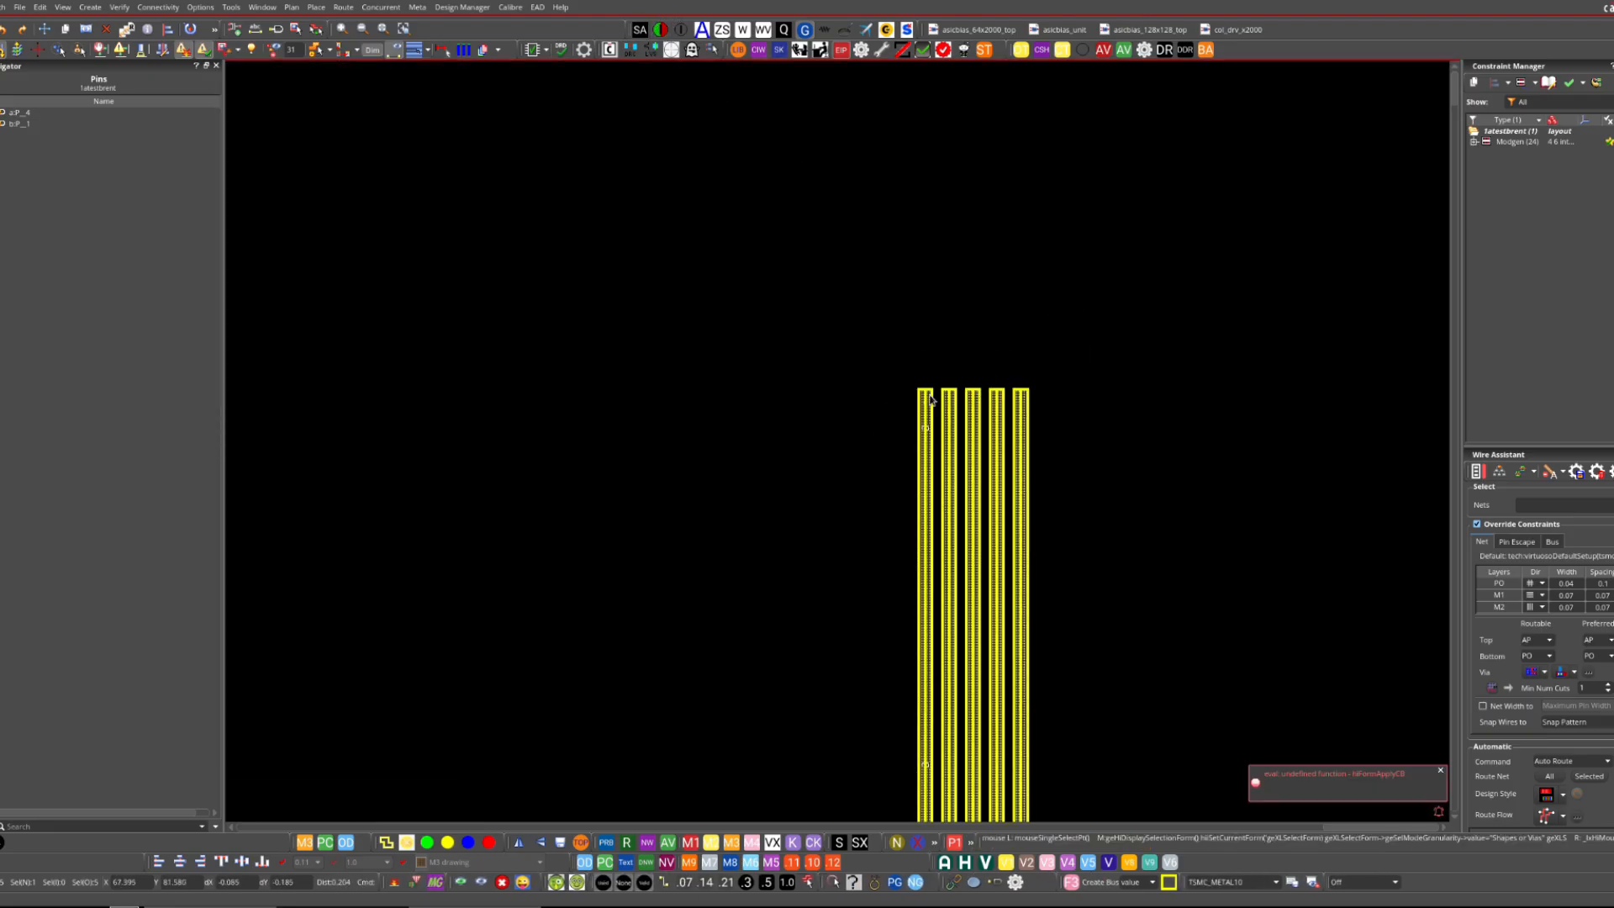
left_click(977, 352)
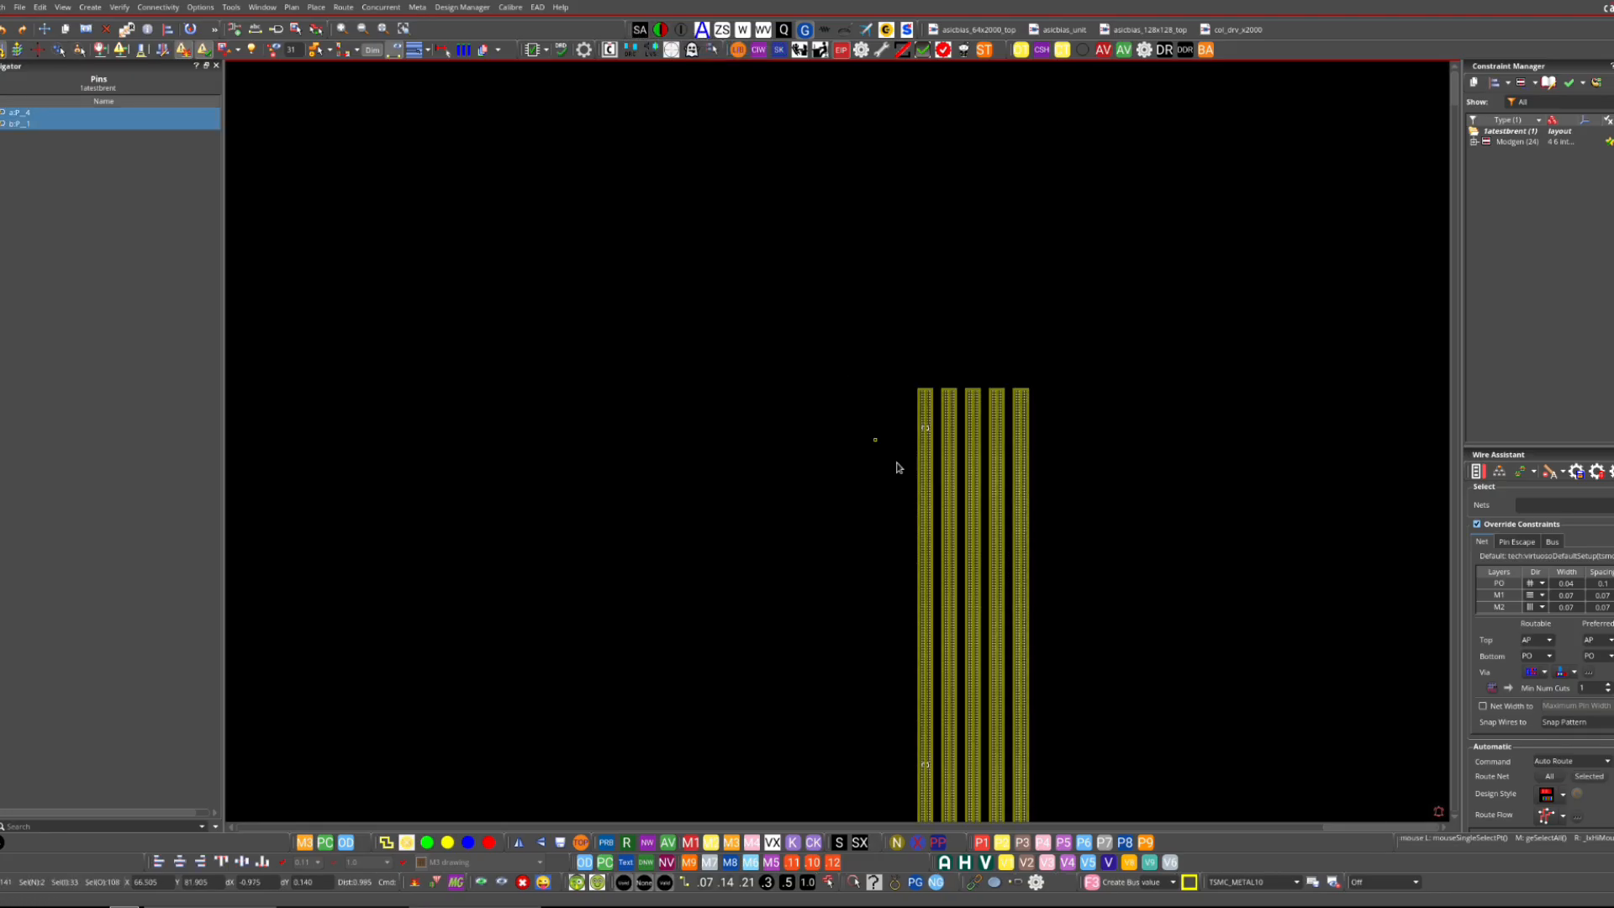
key("f")
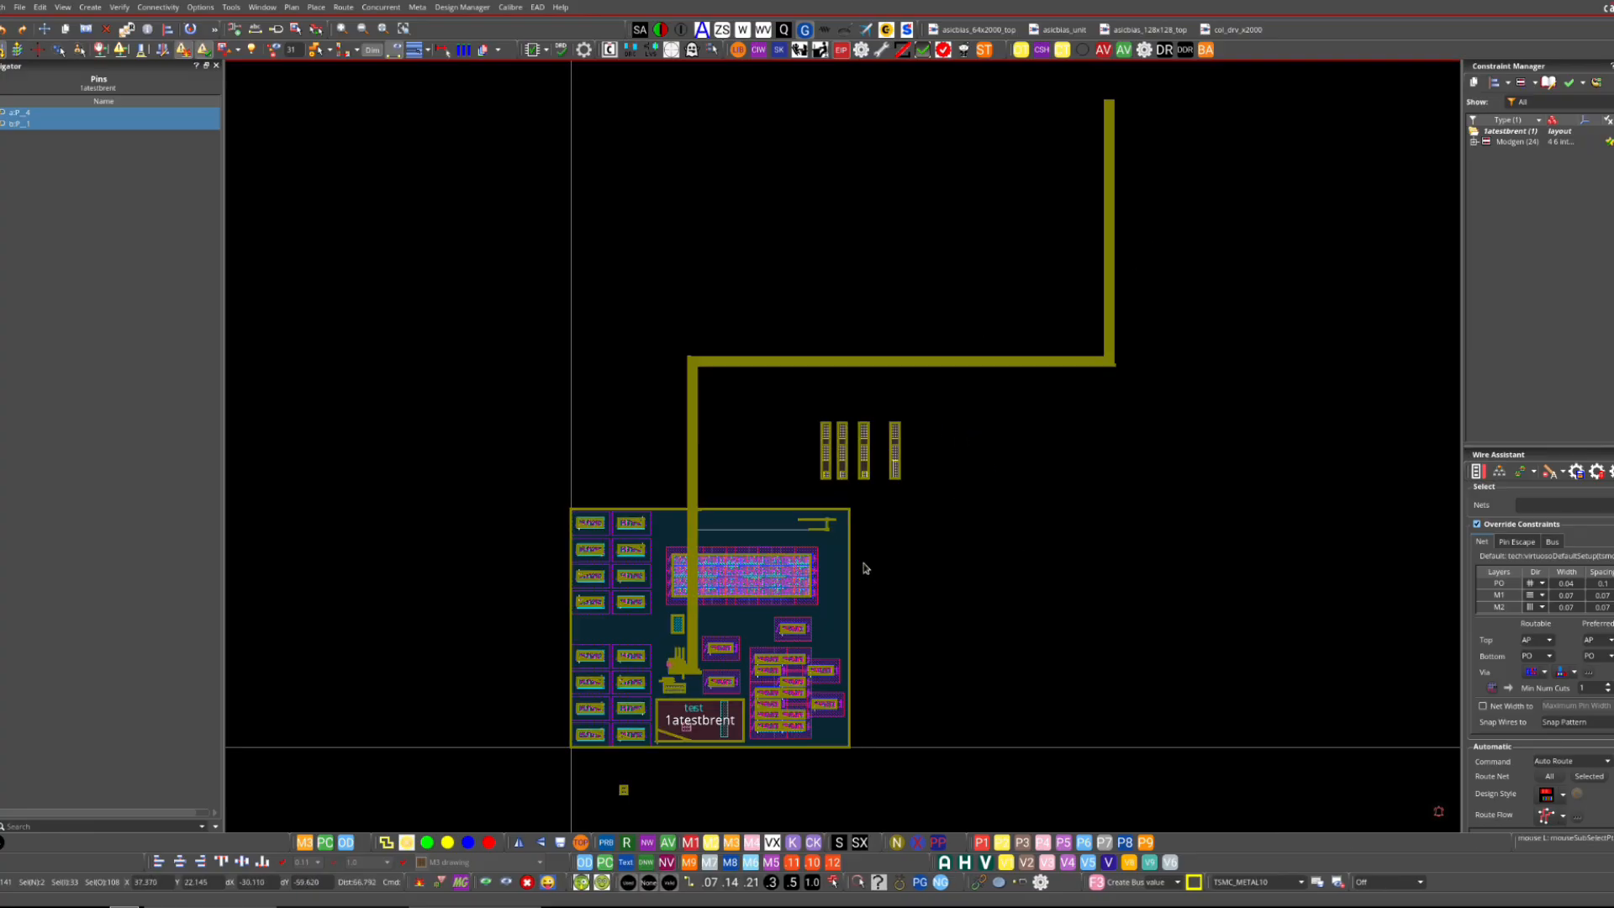
key("ctrl+d")
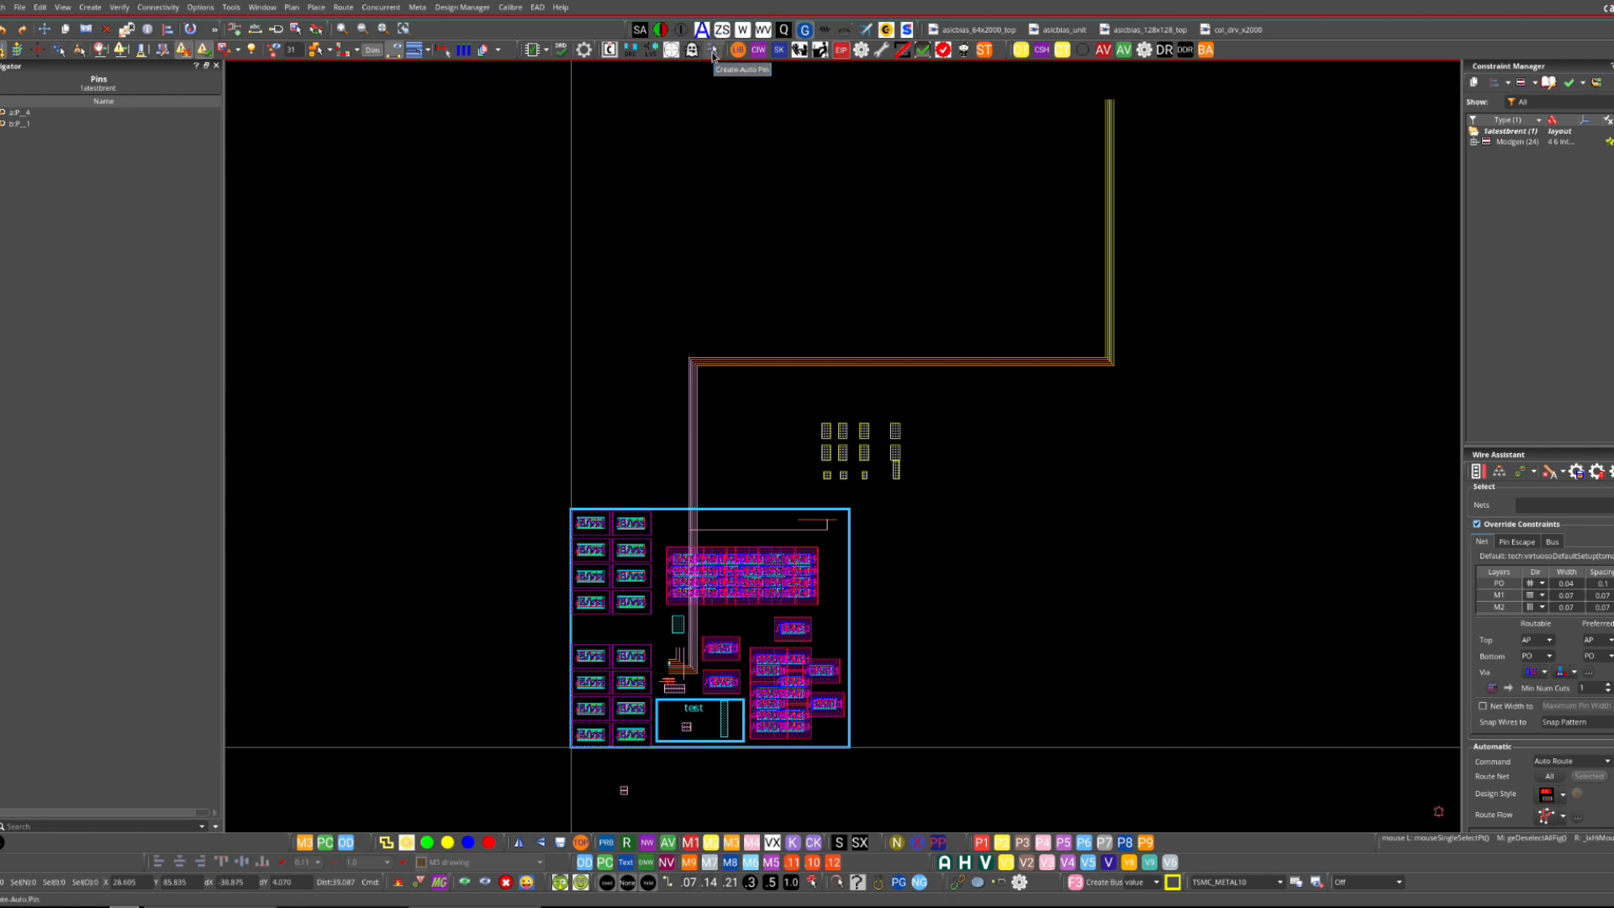
- Bring up the Library Manager, CIW and schematic windows in turn, and return to the layout window
left_click(737, 50)
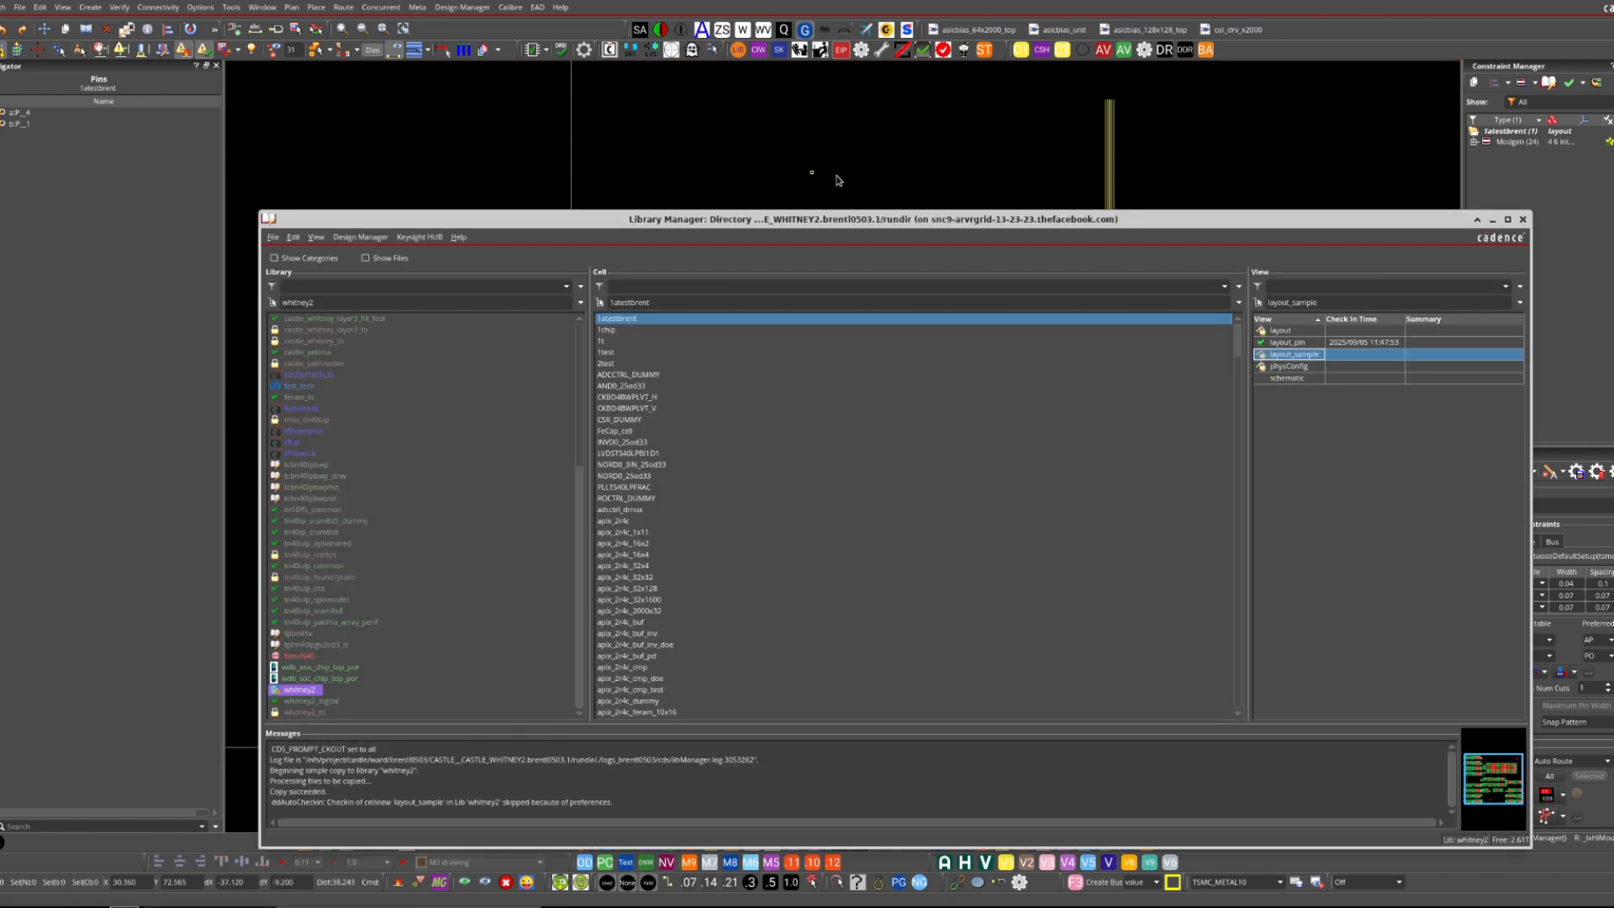
left_click(758, 50)
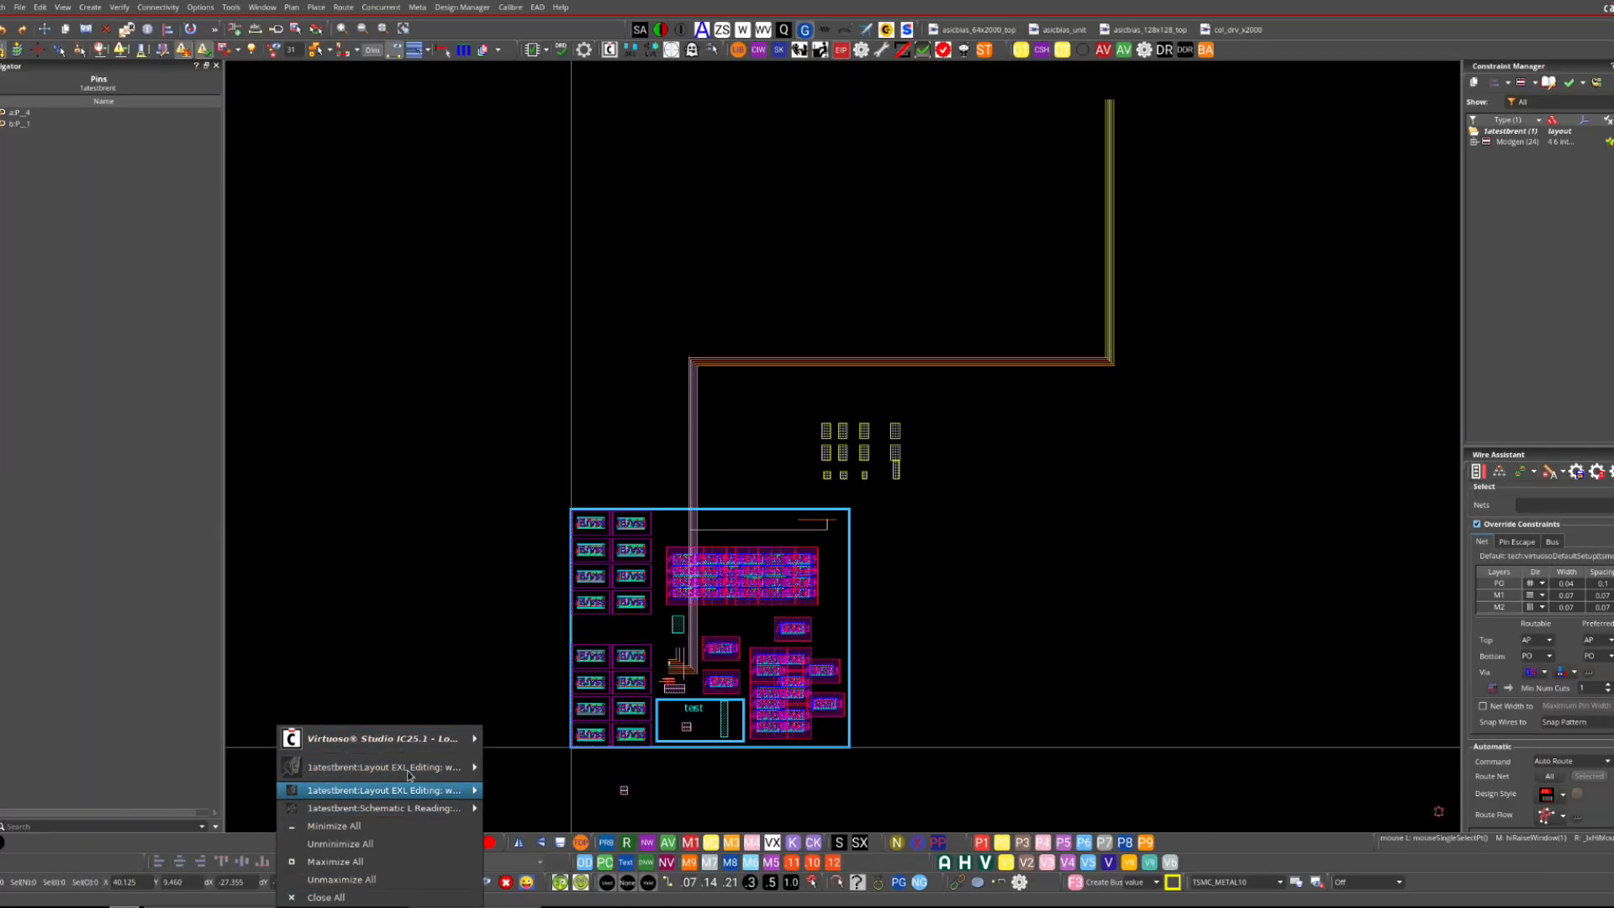
mouse_move(410, 775)
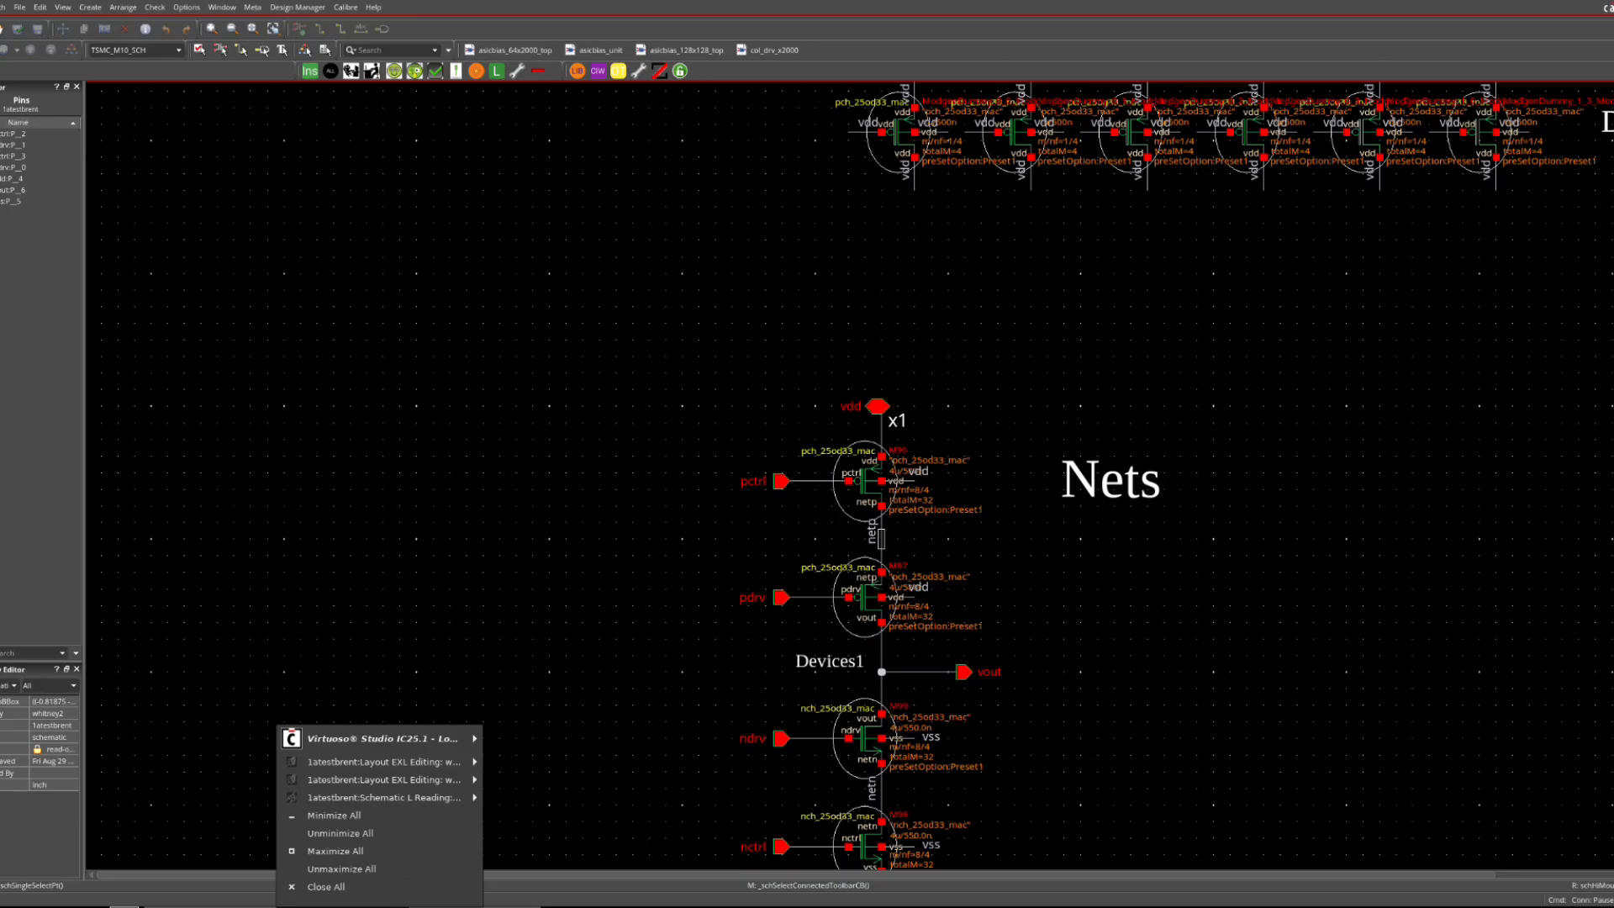
left_click(748, 633)
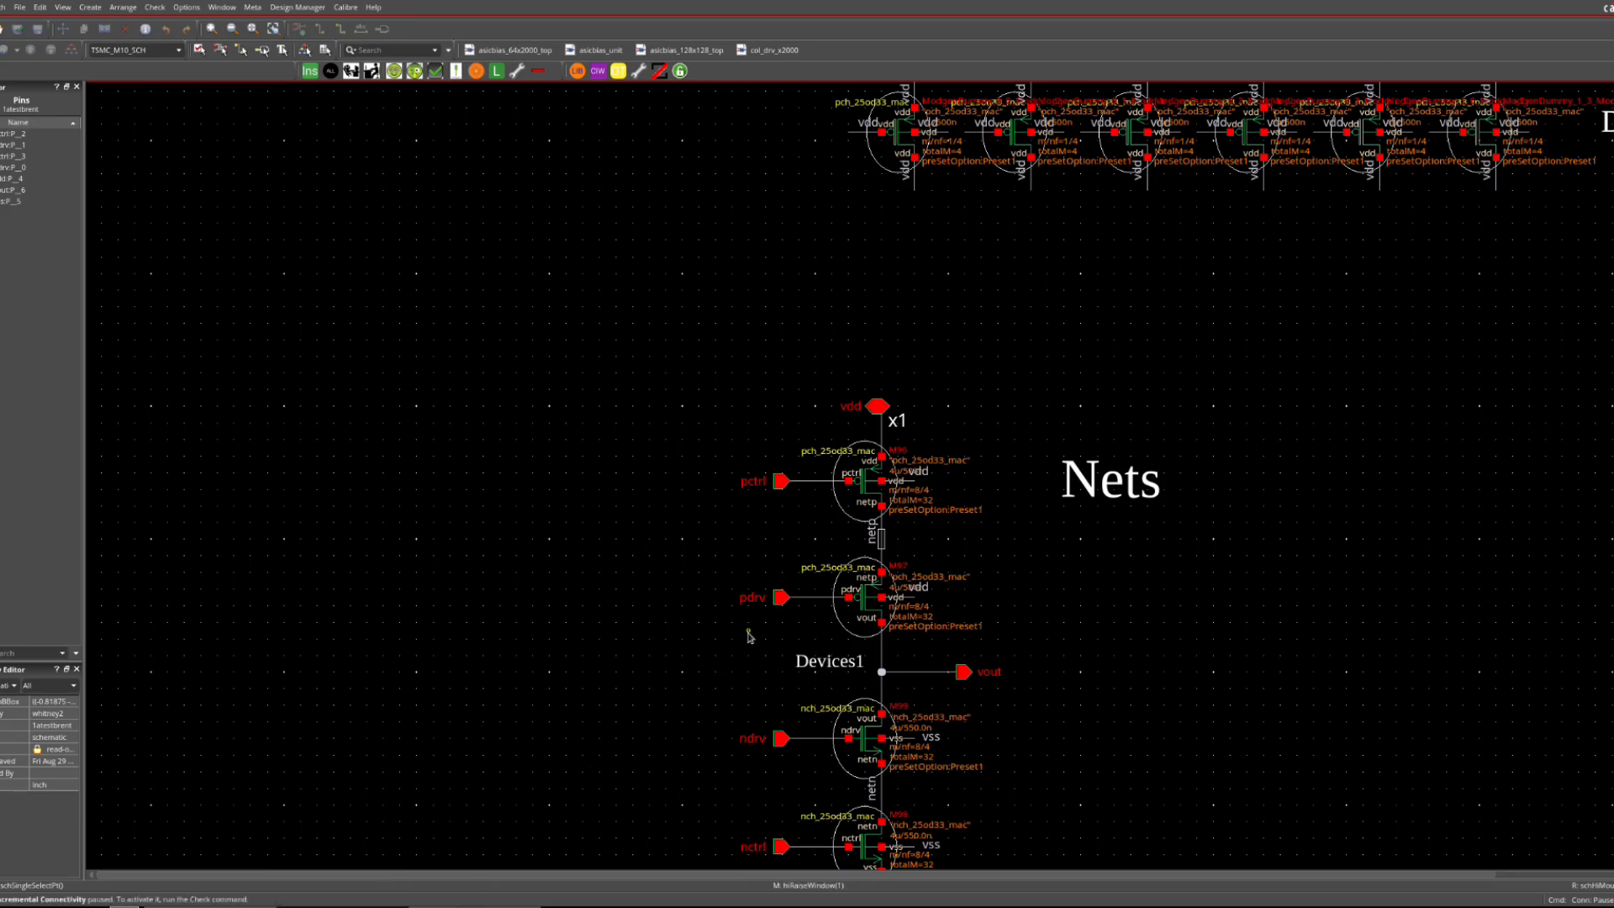
left_click(404, 905)
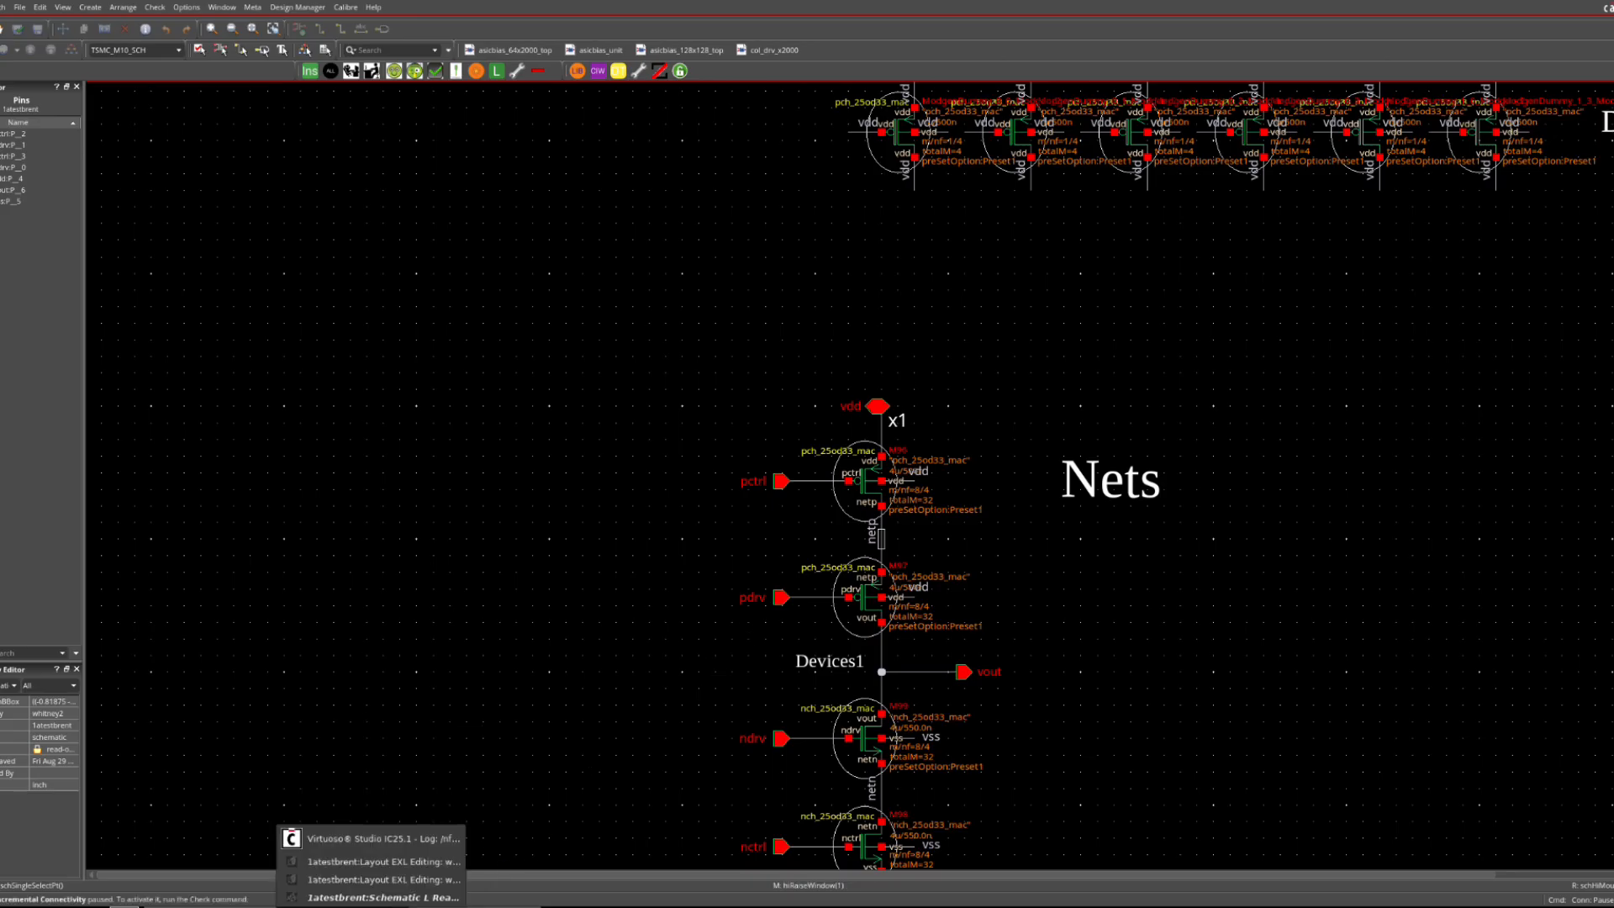
left_click(404, 881)
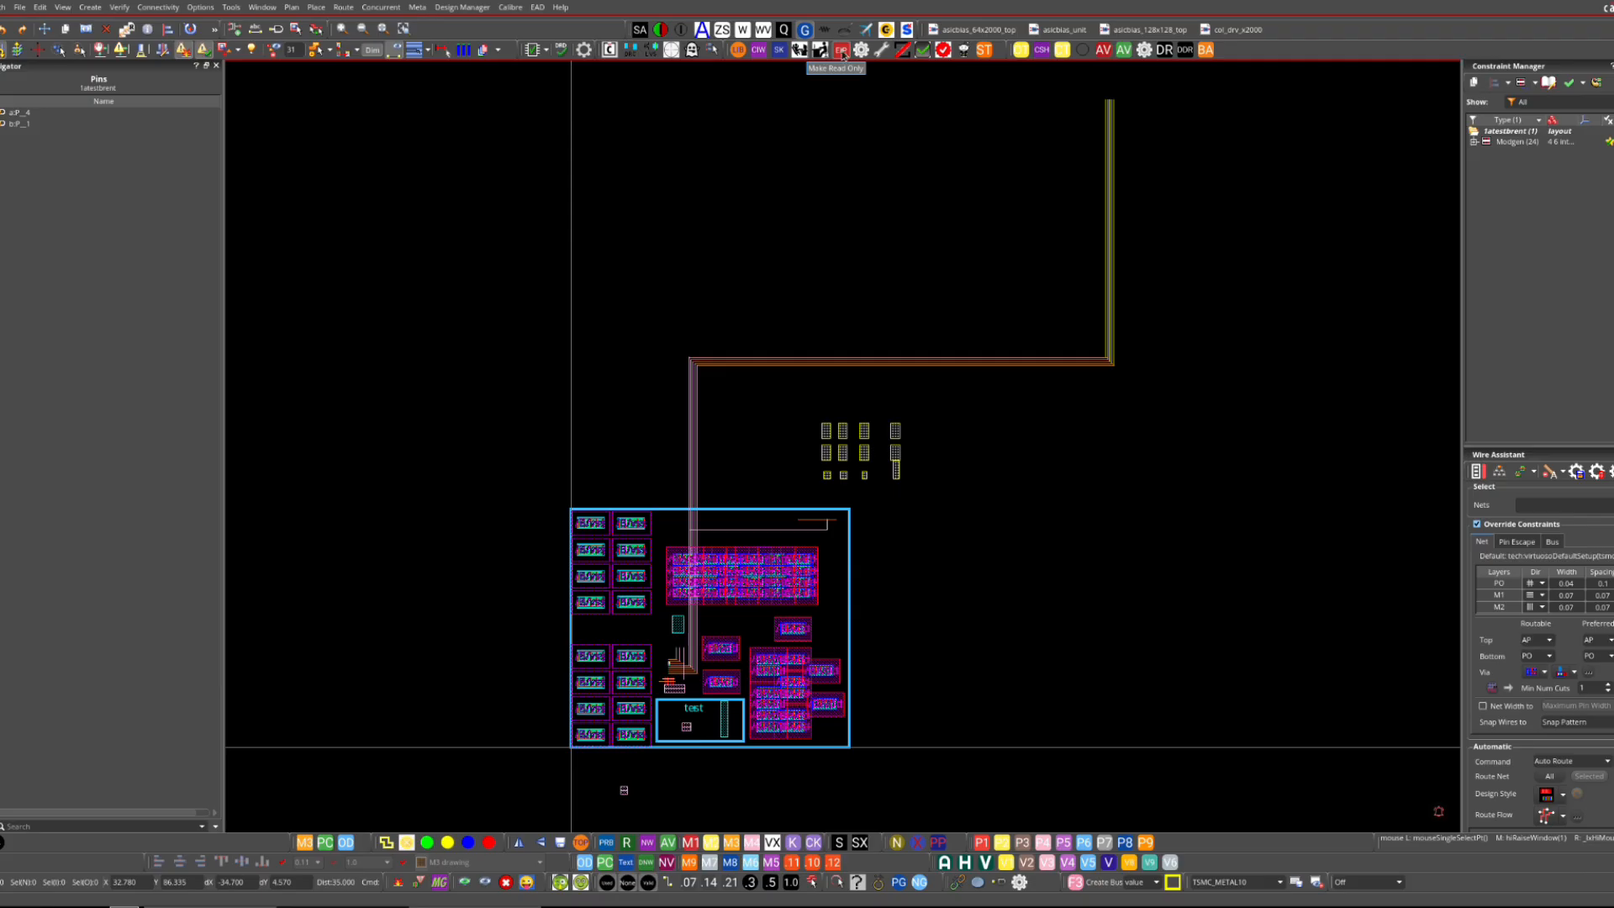
- Edit the test instance in place and toggle the display of the surrounding layout off and on
left_click(699, 708)
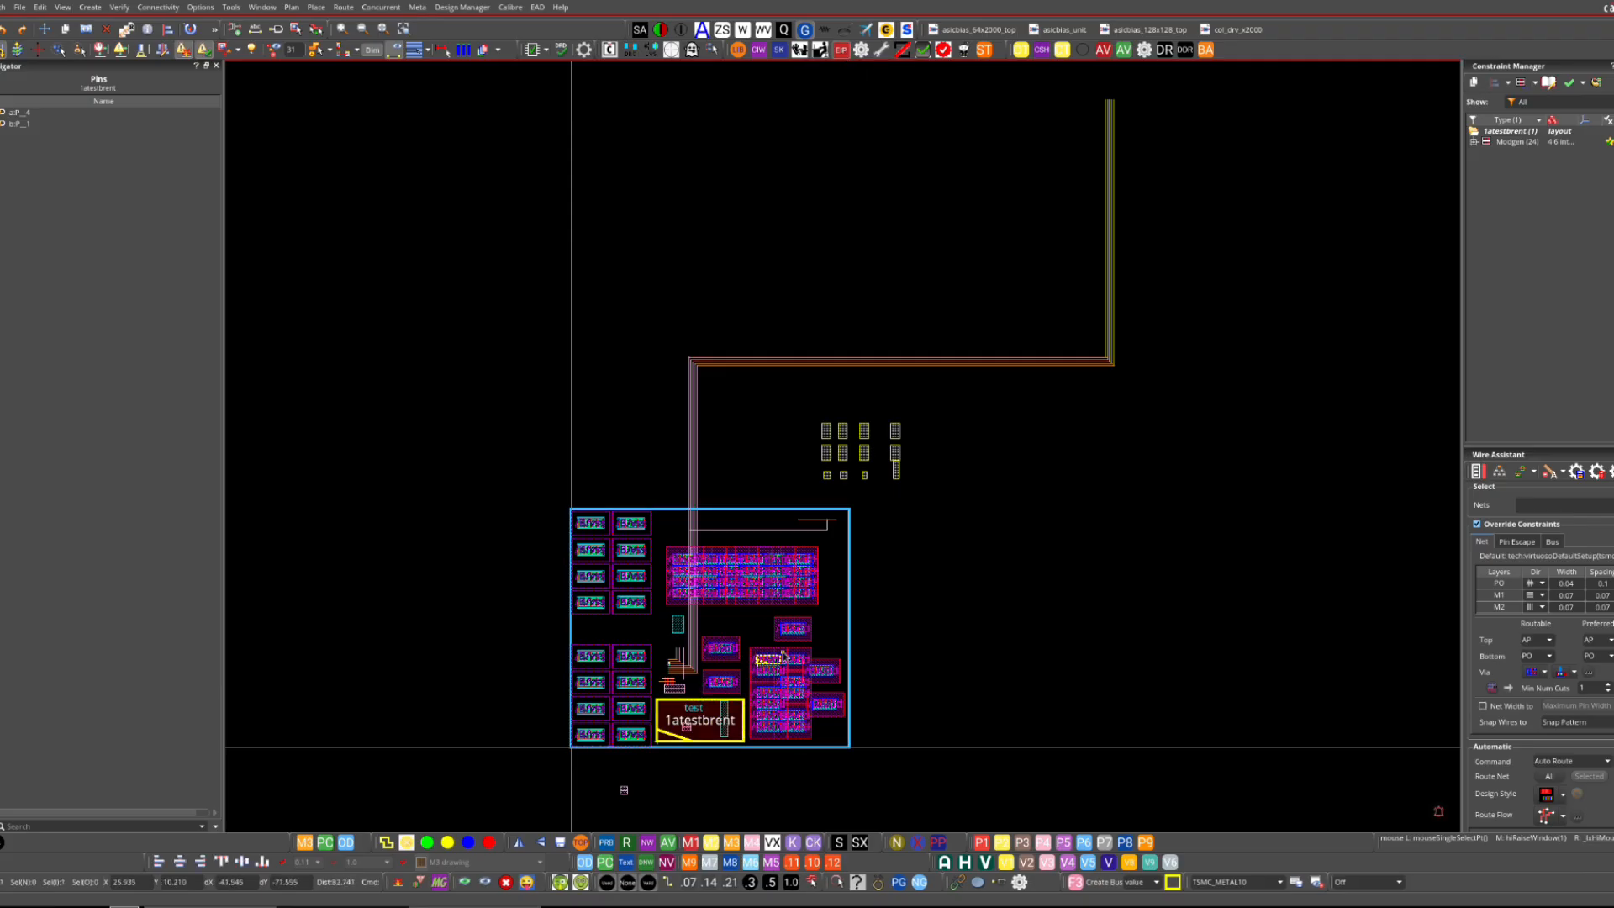
key("x")
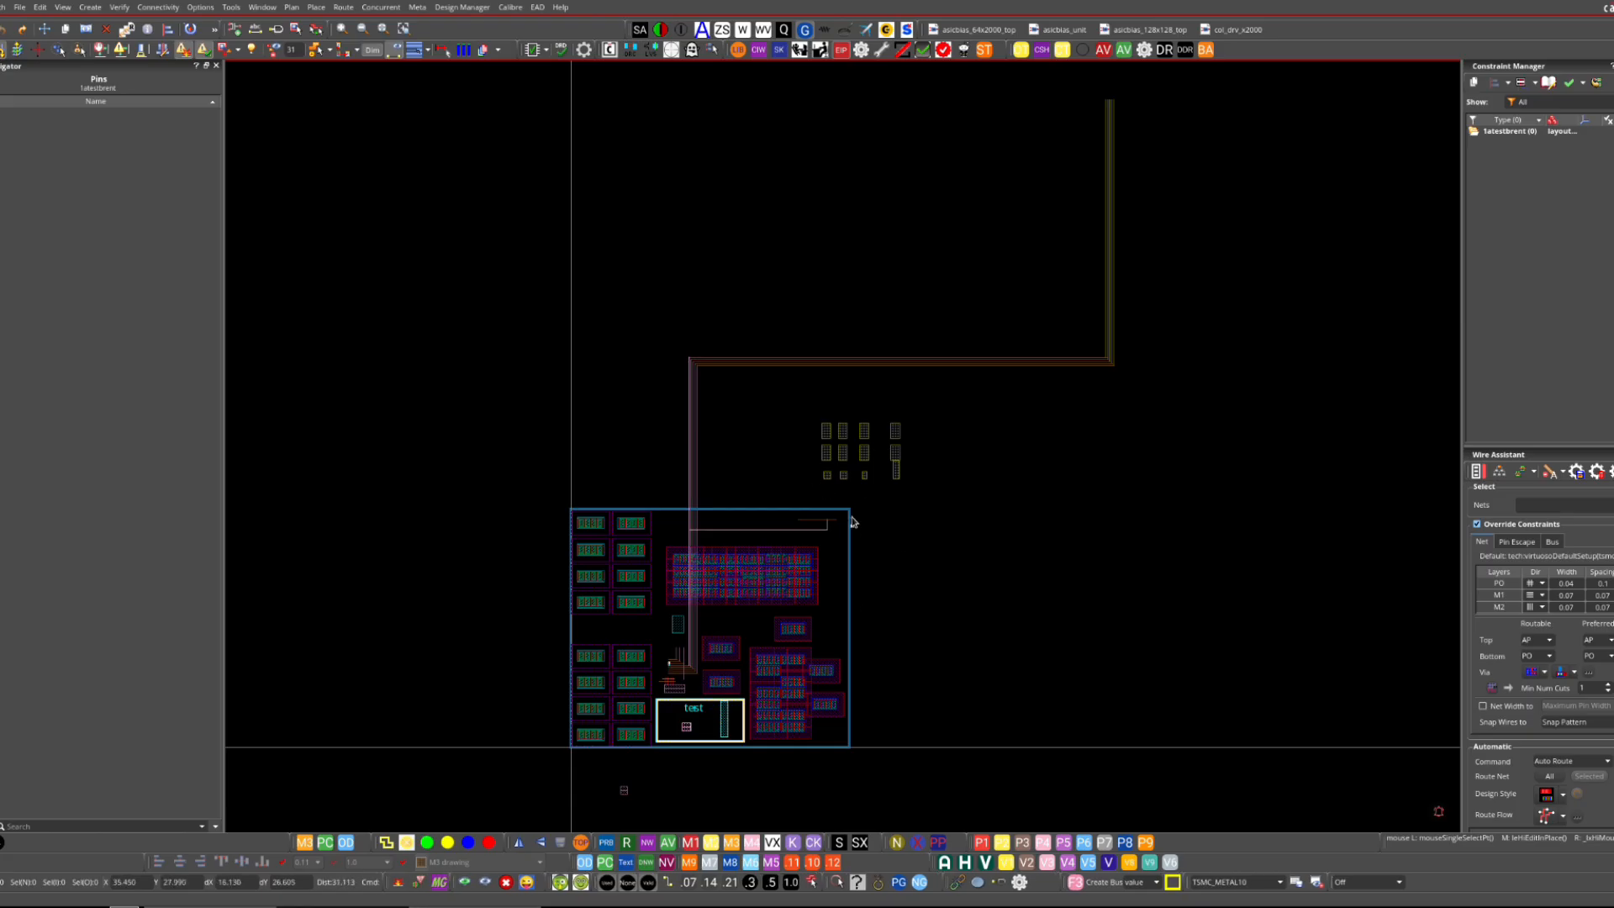
left_click(865, 30)
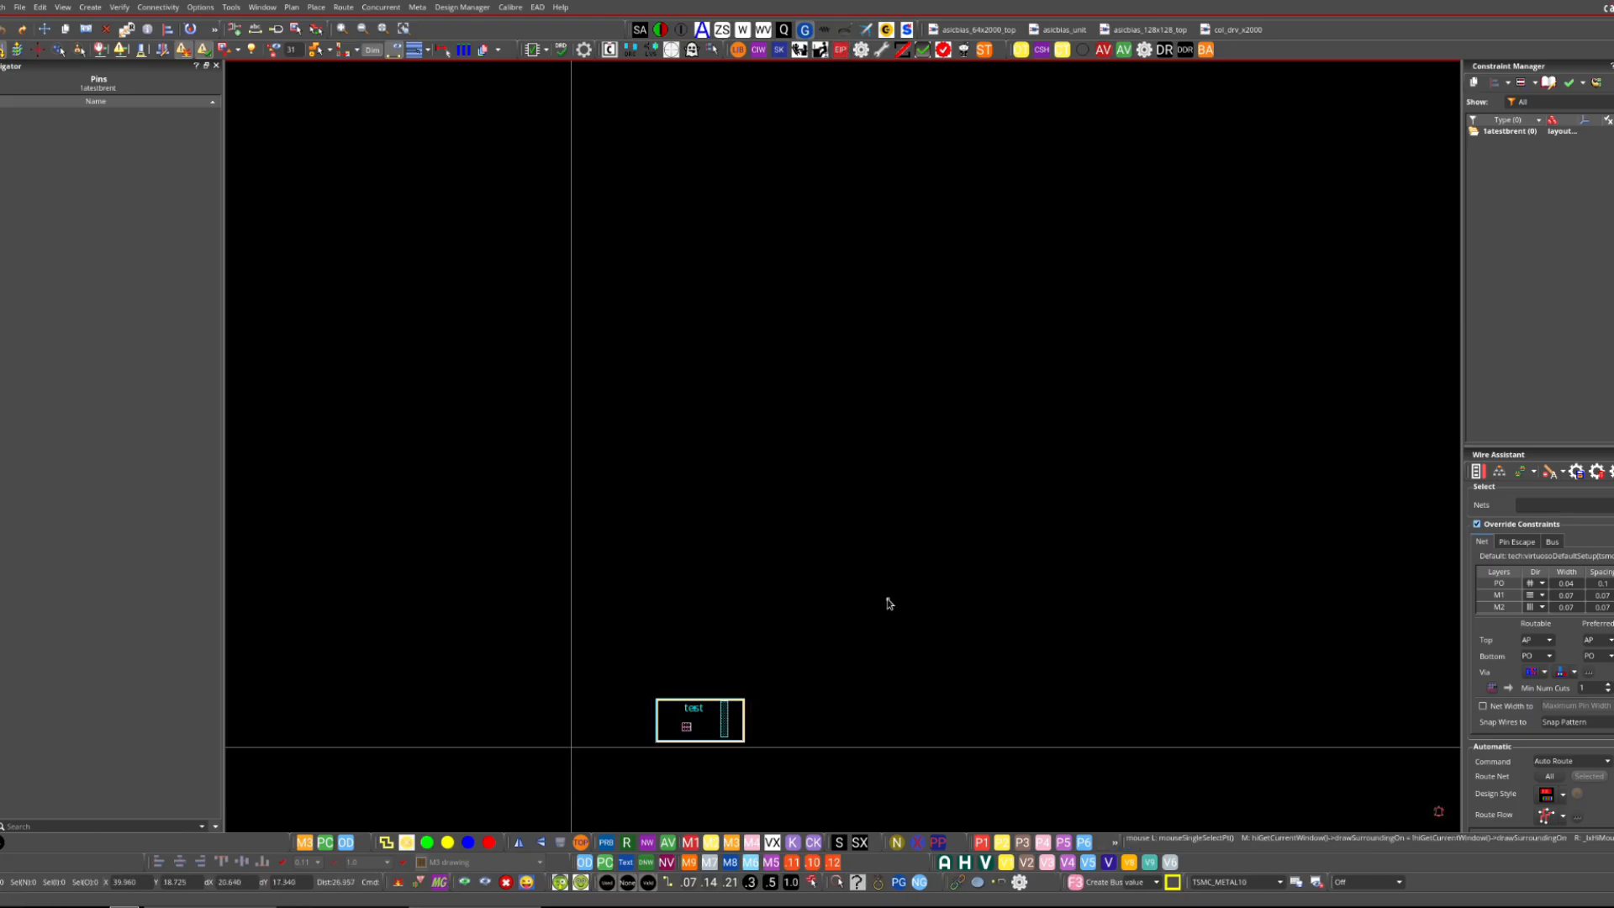
left_click(841, 51)
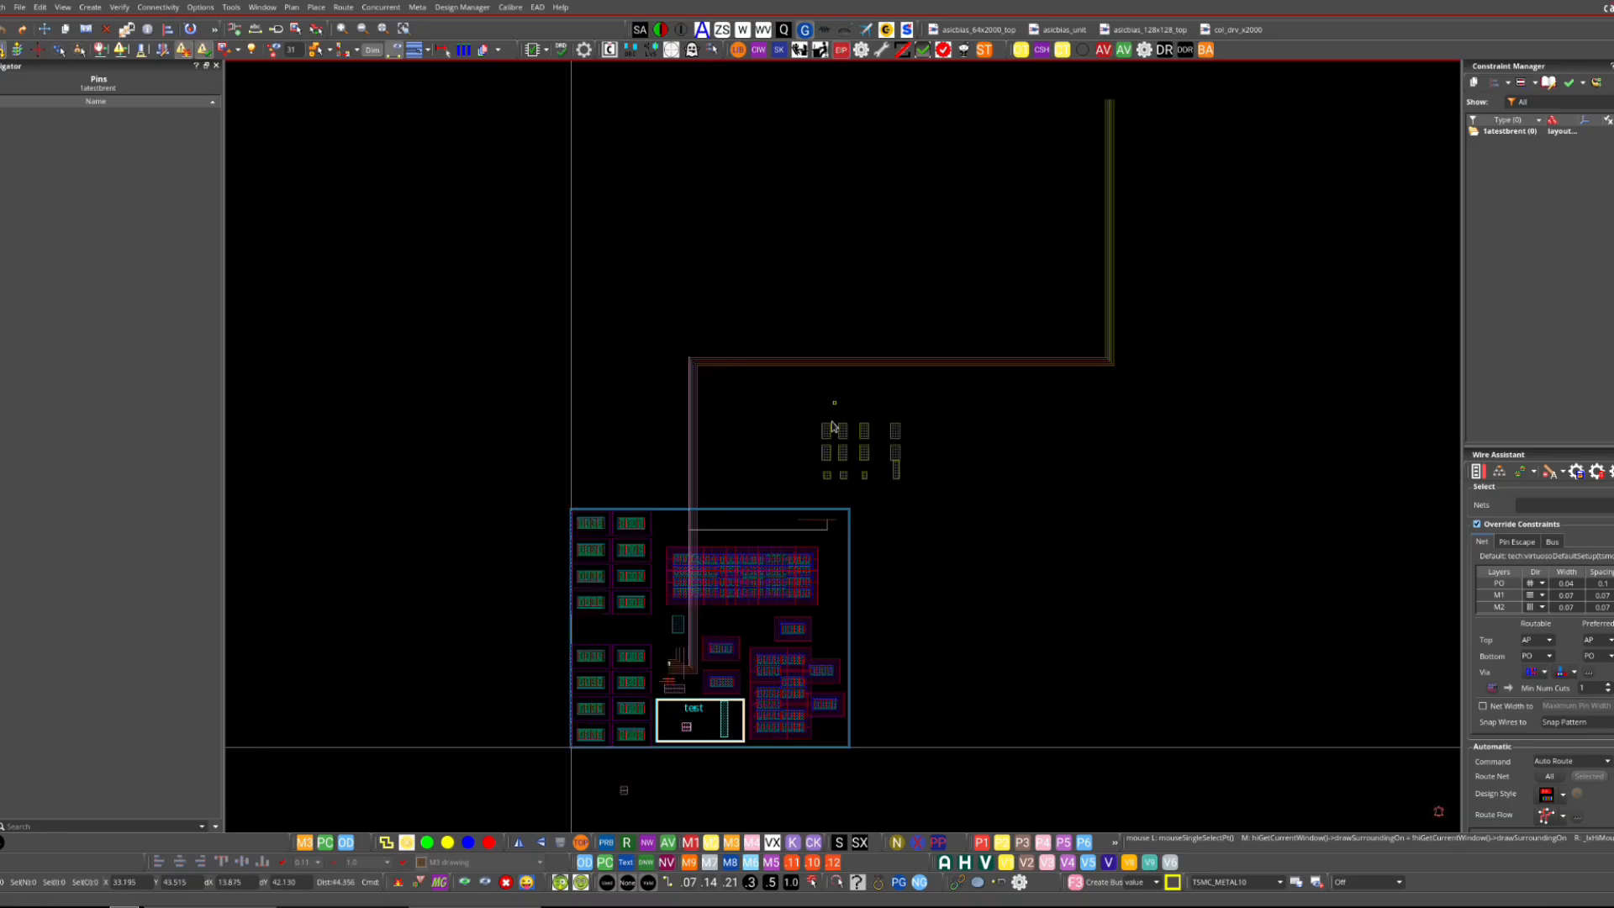
- Locate the EIP Surround option in Display Options, and toggle the surrounding layout's display with its shortcut
right_click_drag(904, 470, 552, 778)
key("e")
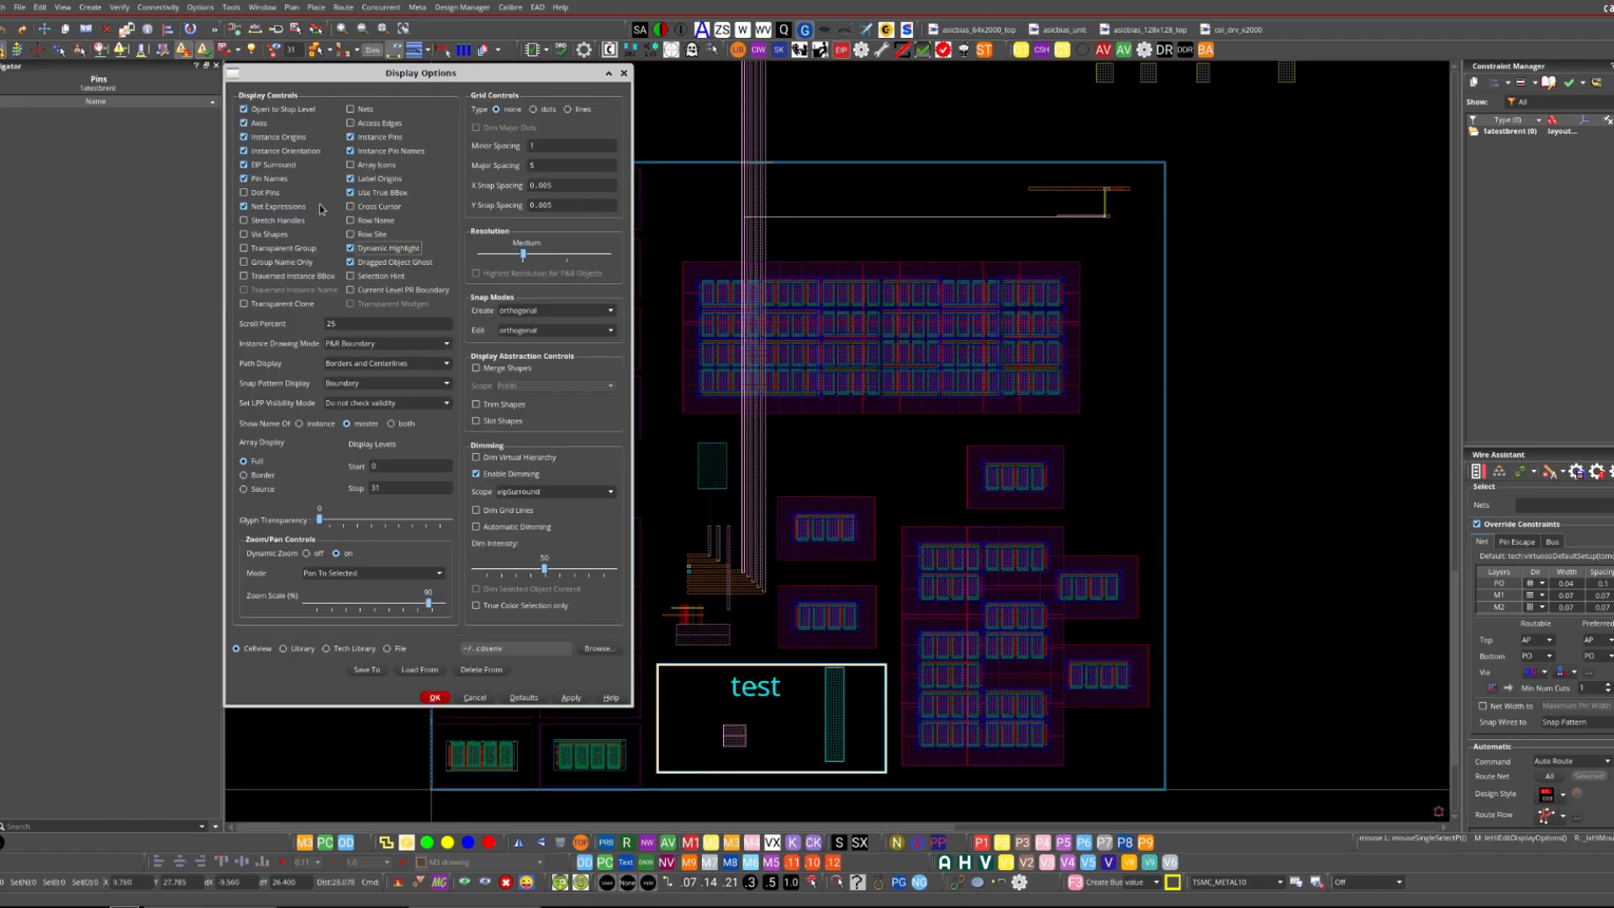
left_click(265, 168)
left_click(433, 698)
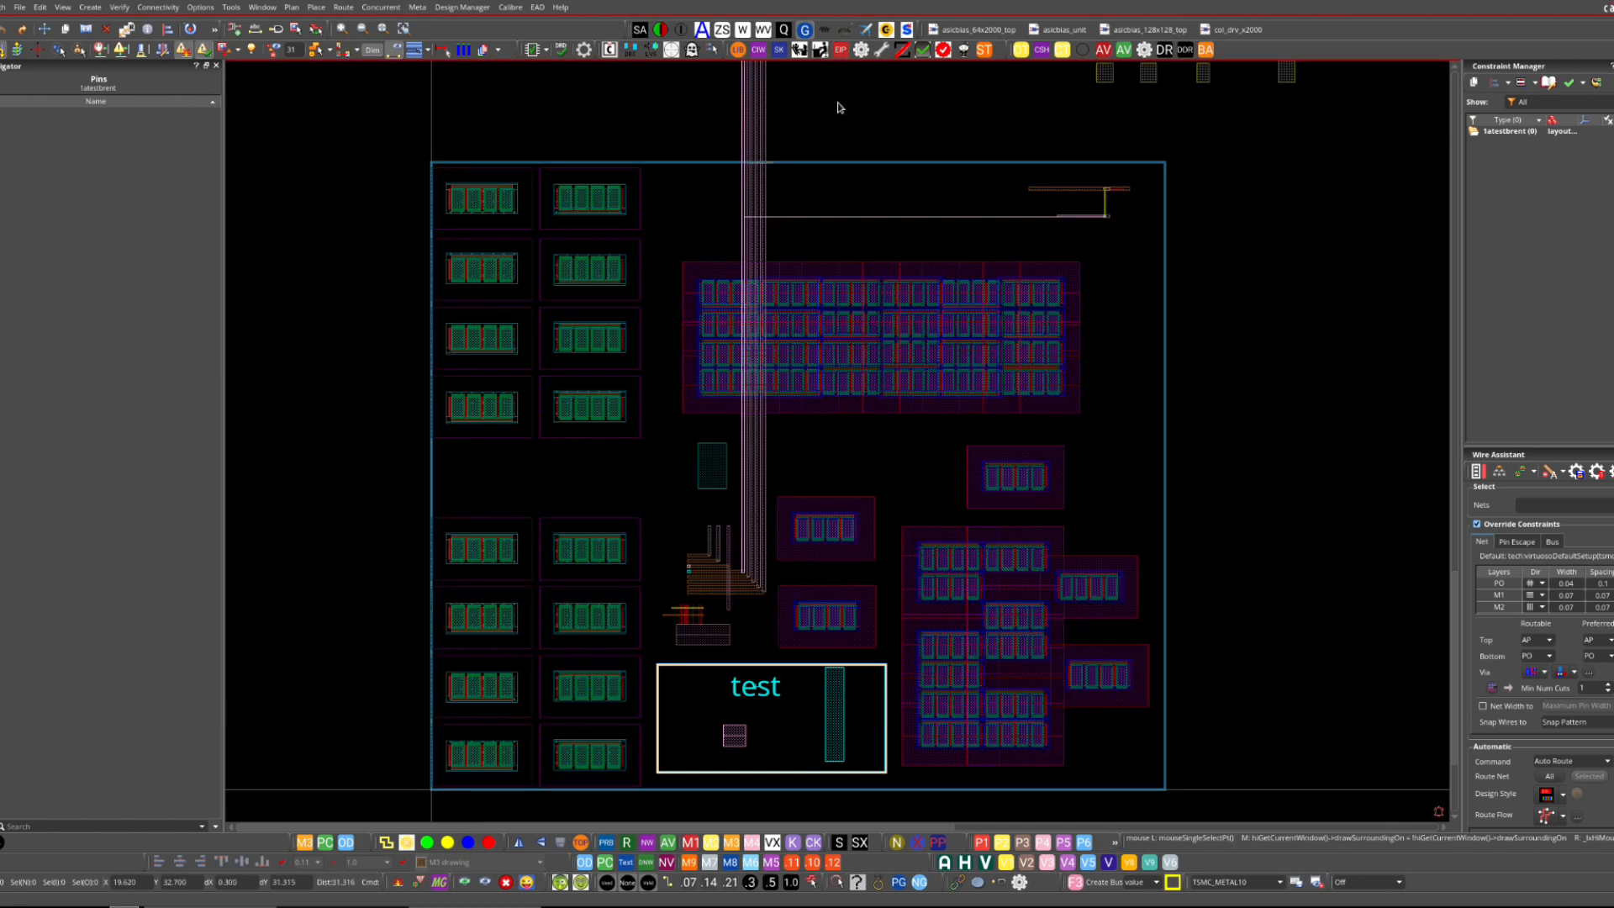
left_click(840, 49)
left_click(840, 50)
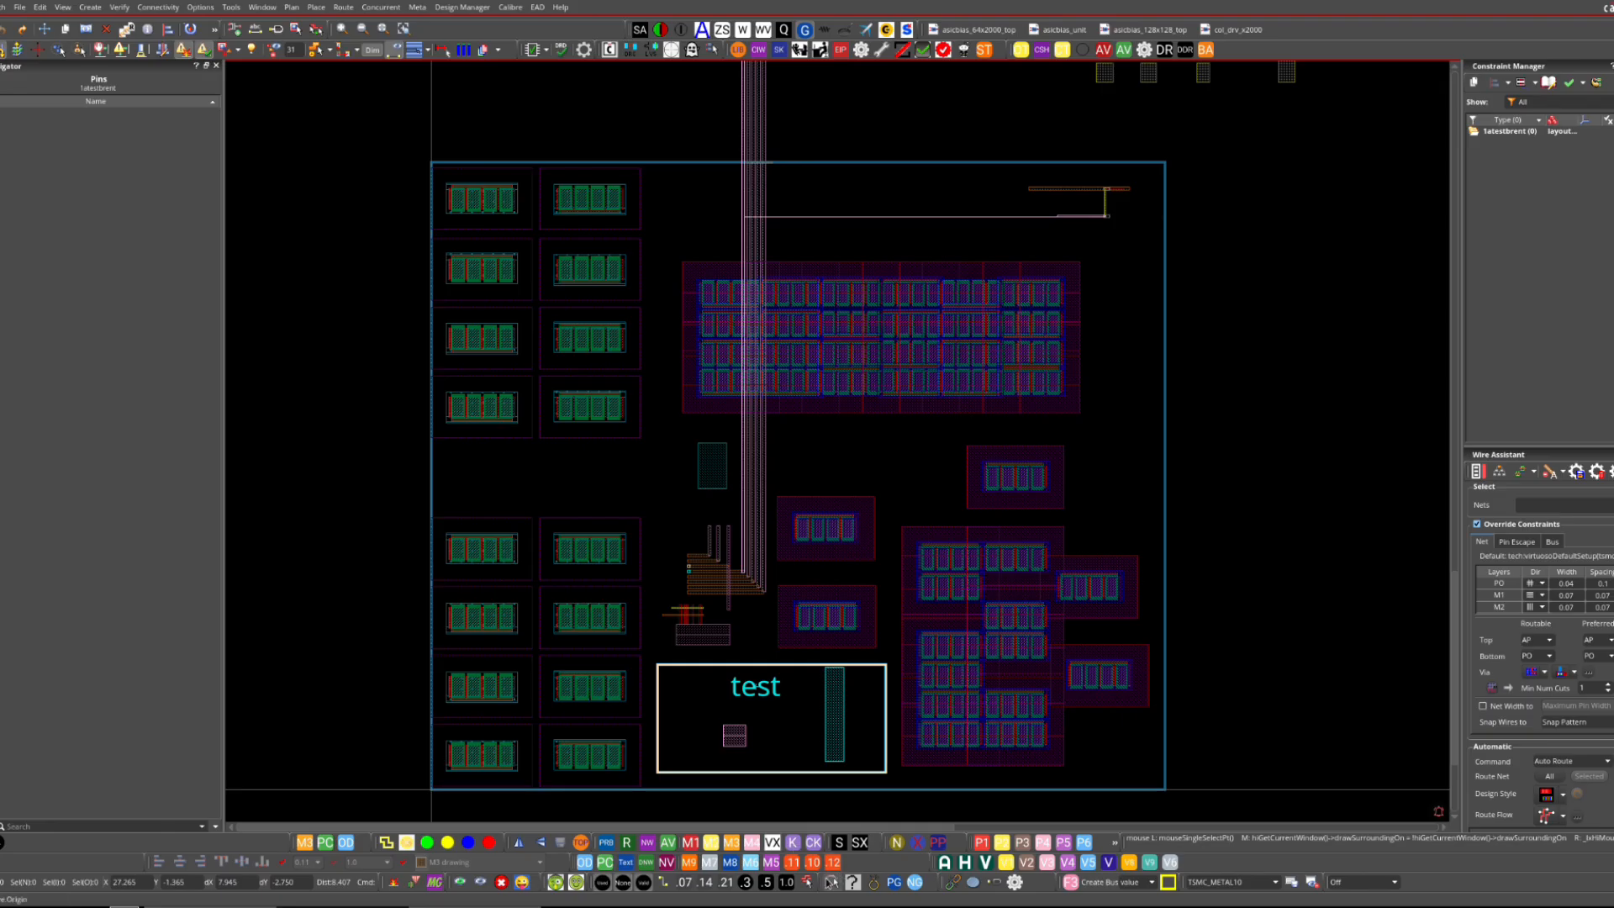
- Try to stretch the design boundary near its lower-left corner while still editing the test instance in place
right_click(877, 846)
left_click(876, 850)
right_click_drag(467, 759, 410, 805)
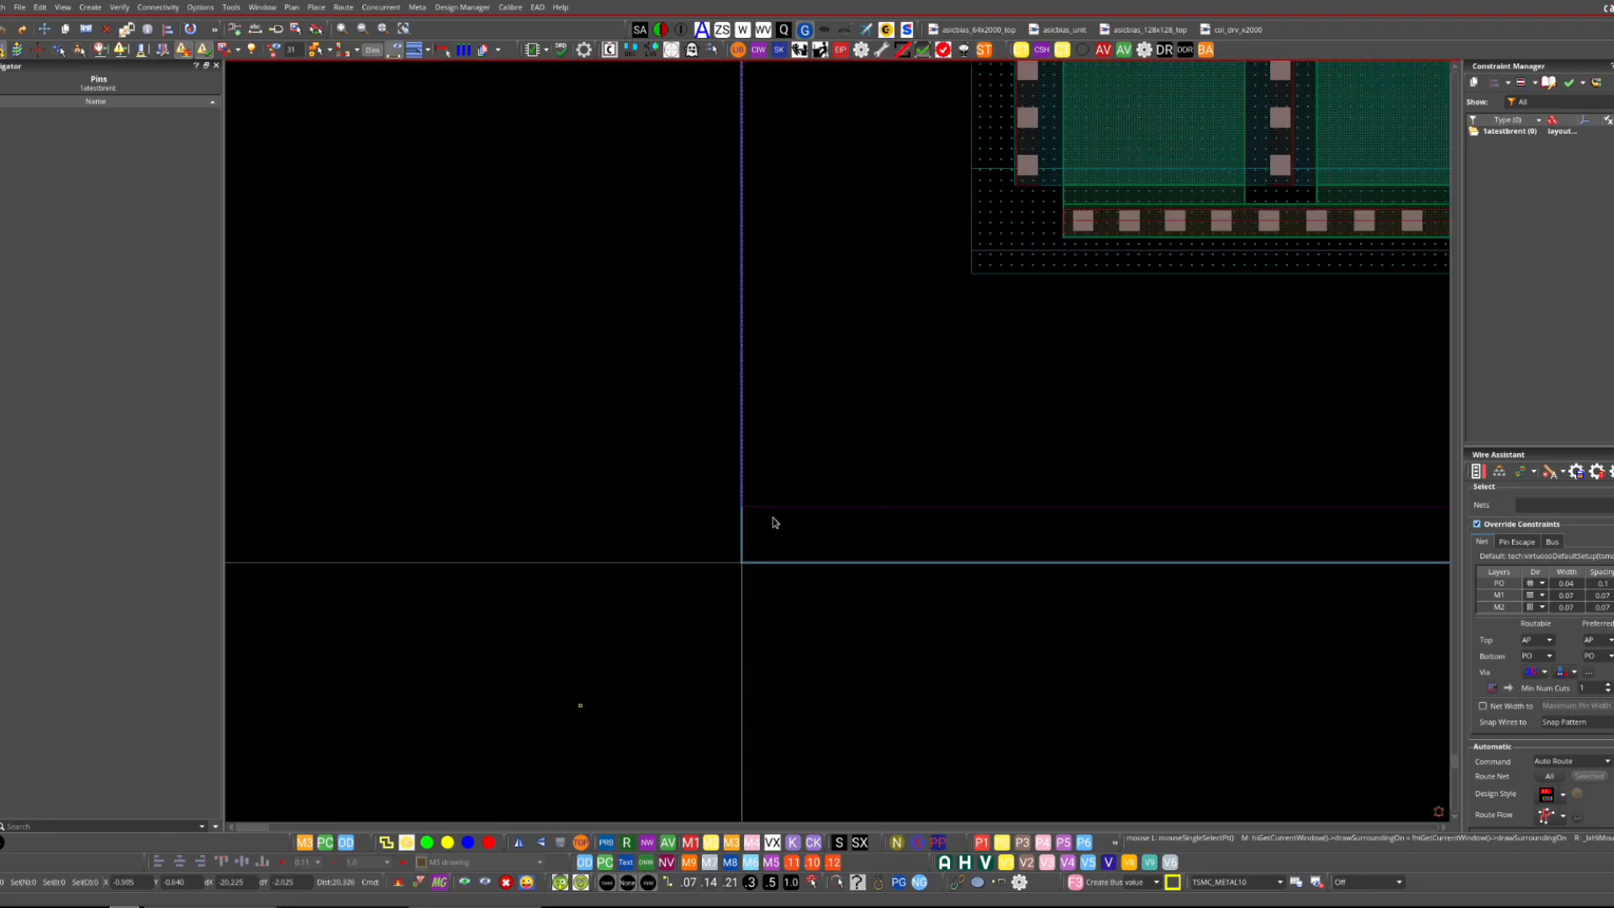
key("s")
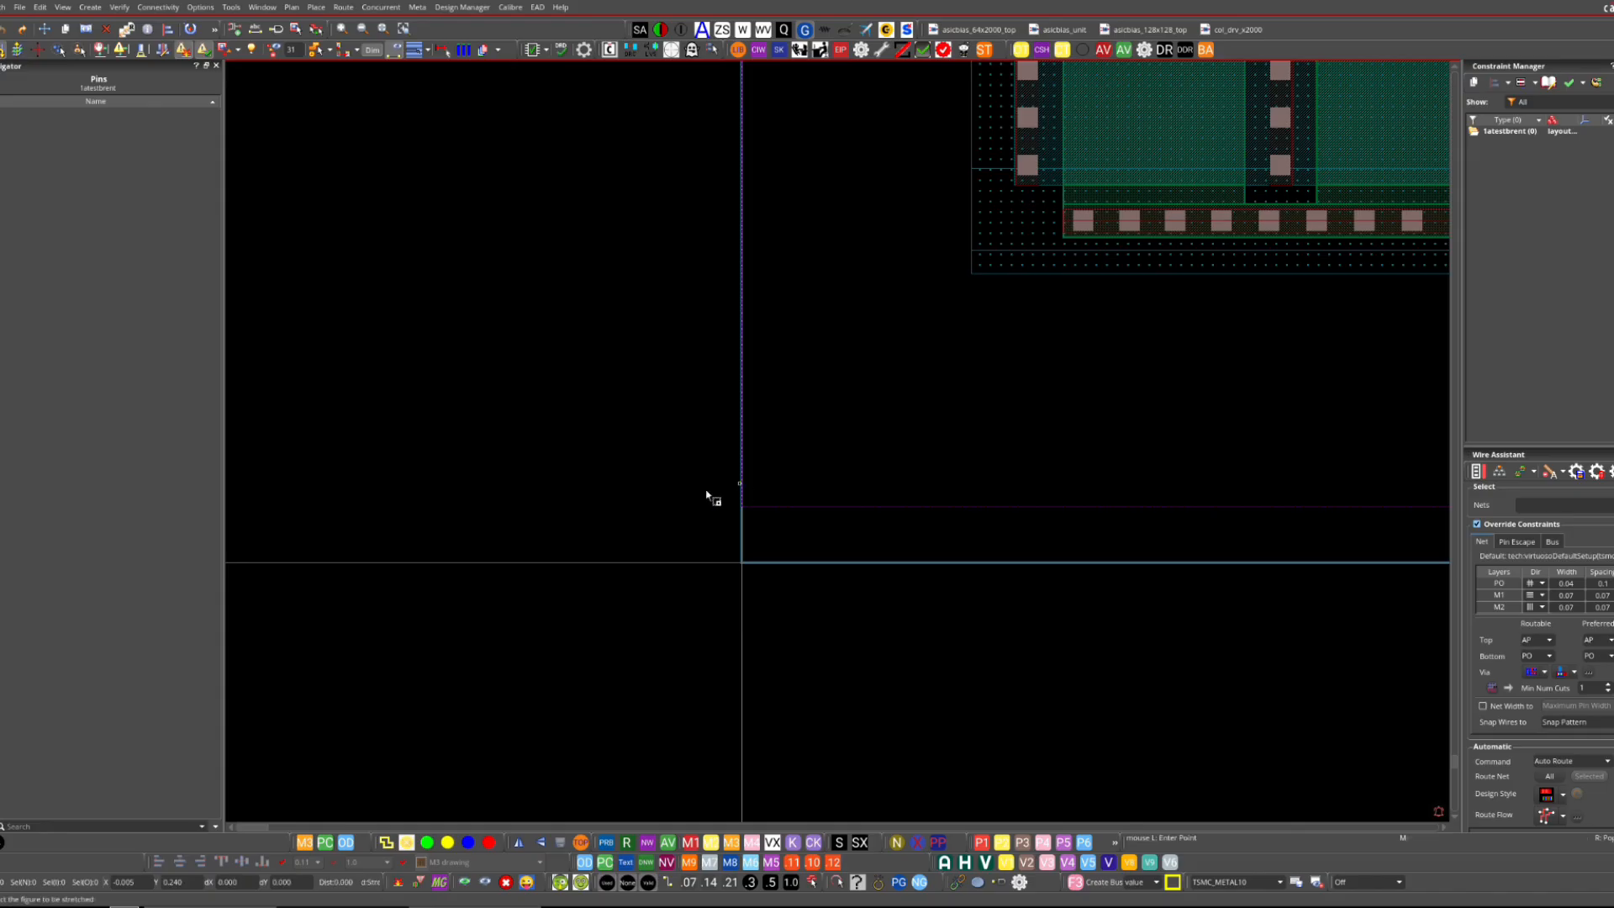
key("Escape")
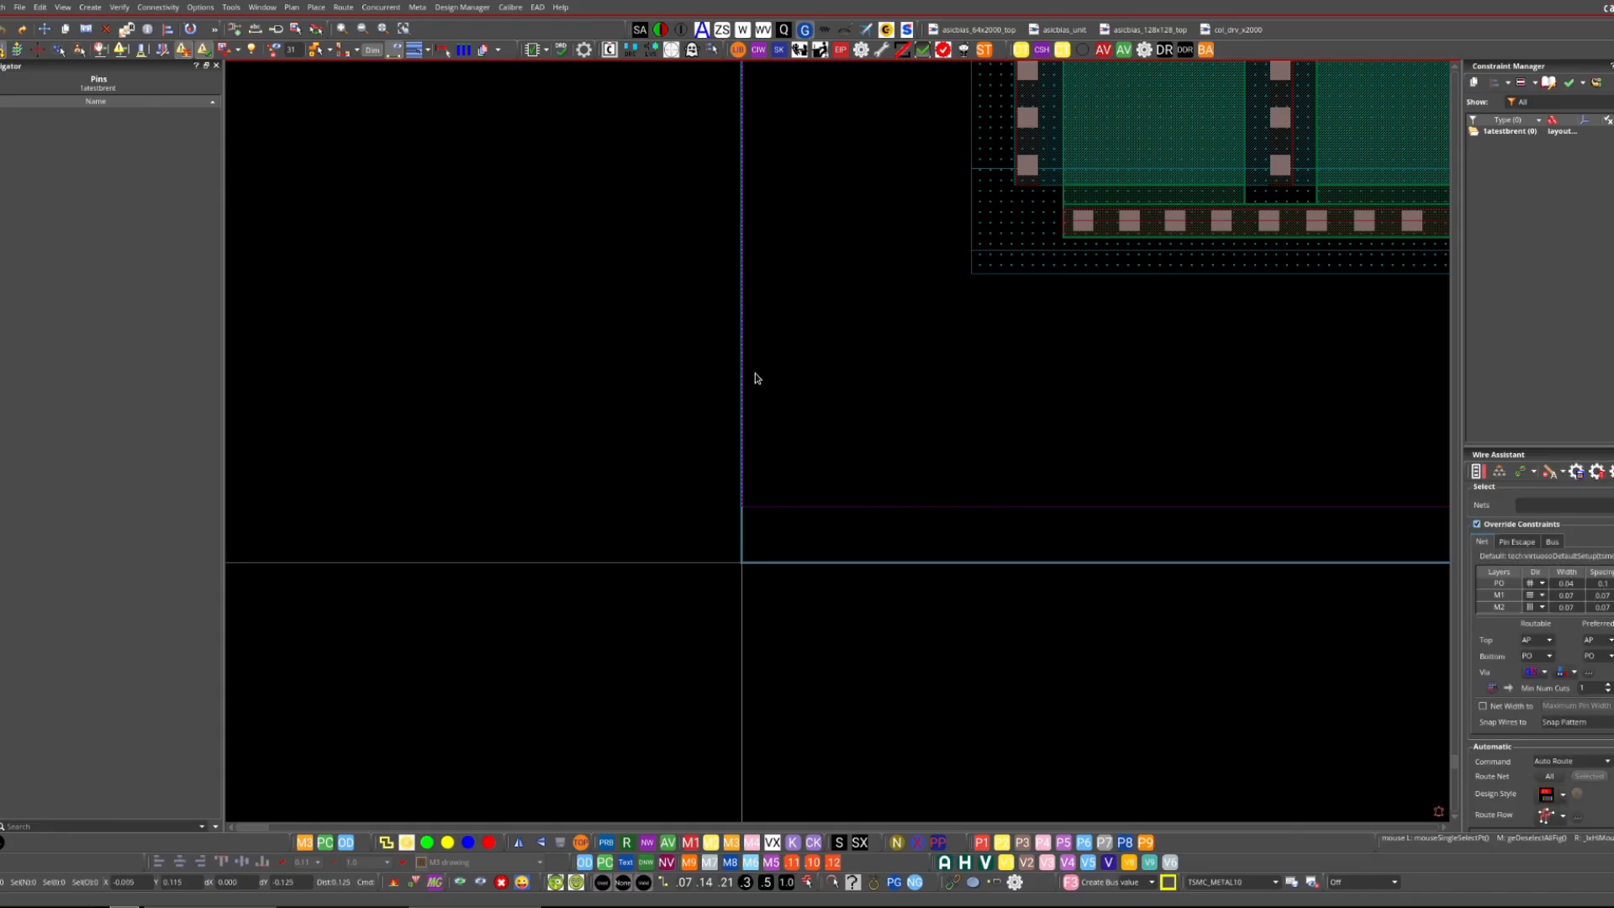
- Return to the parent cell and stretch the left edge of its boundary slightly outward using partial selection
left_click(682, 31)
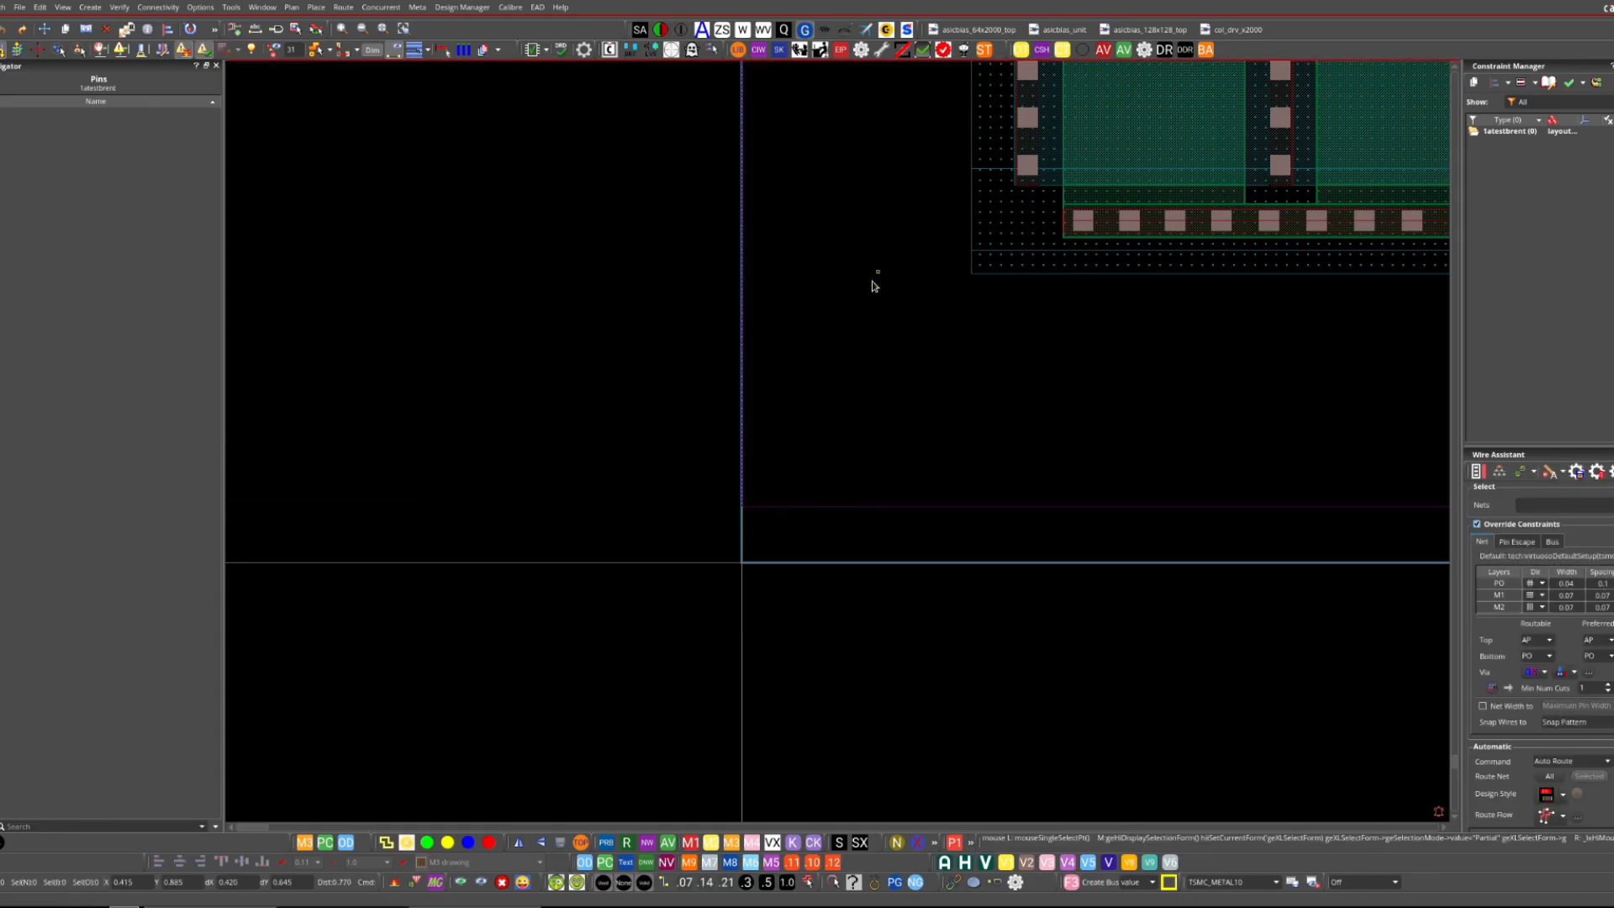
key("shift+b")
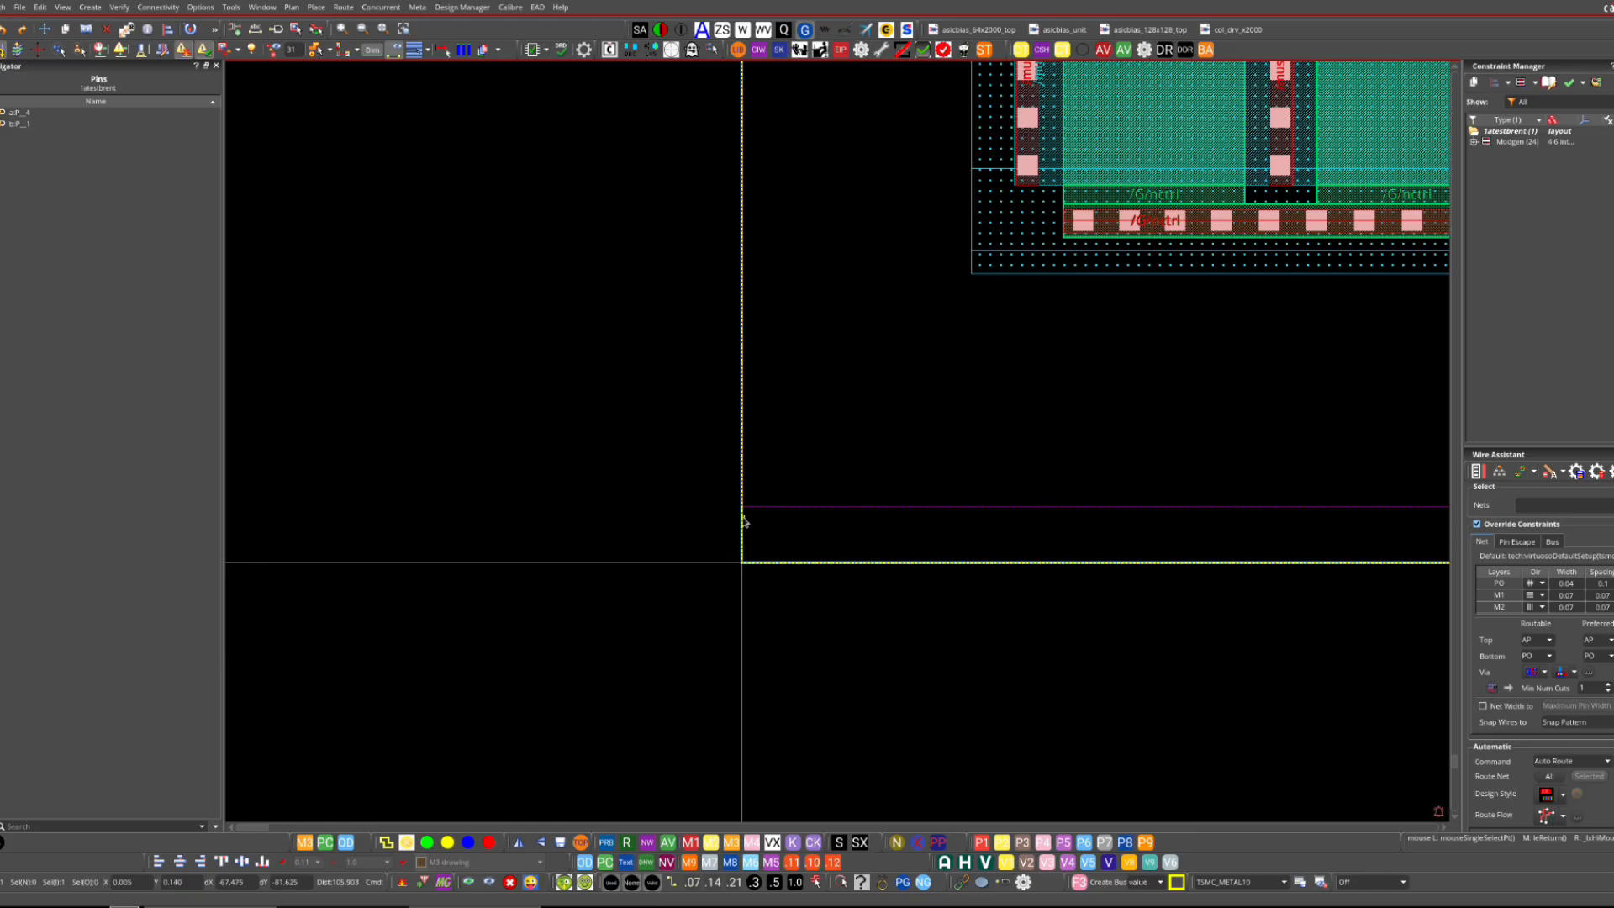
key("s")
key("Escape")
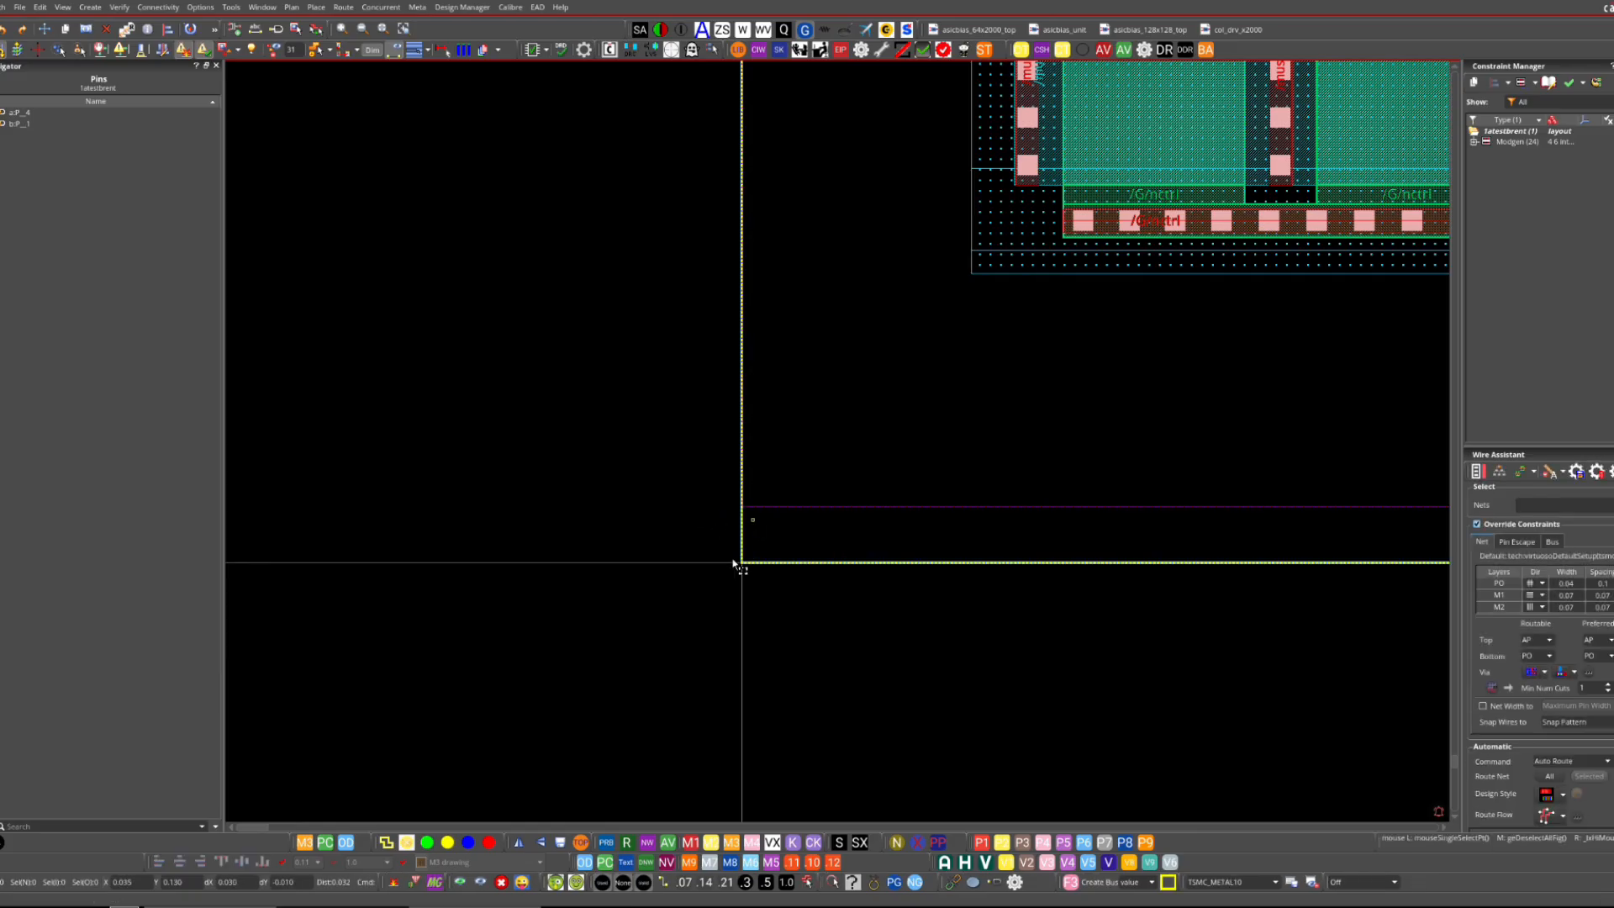
left_click(742, 534)
key("s")
left_click(735, 566)
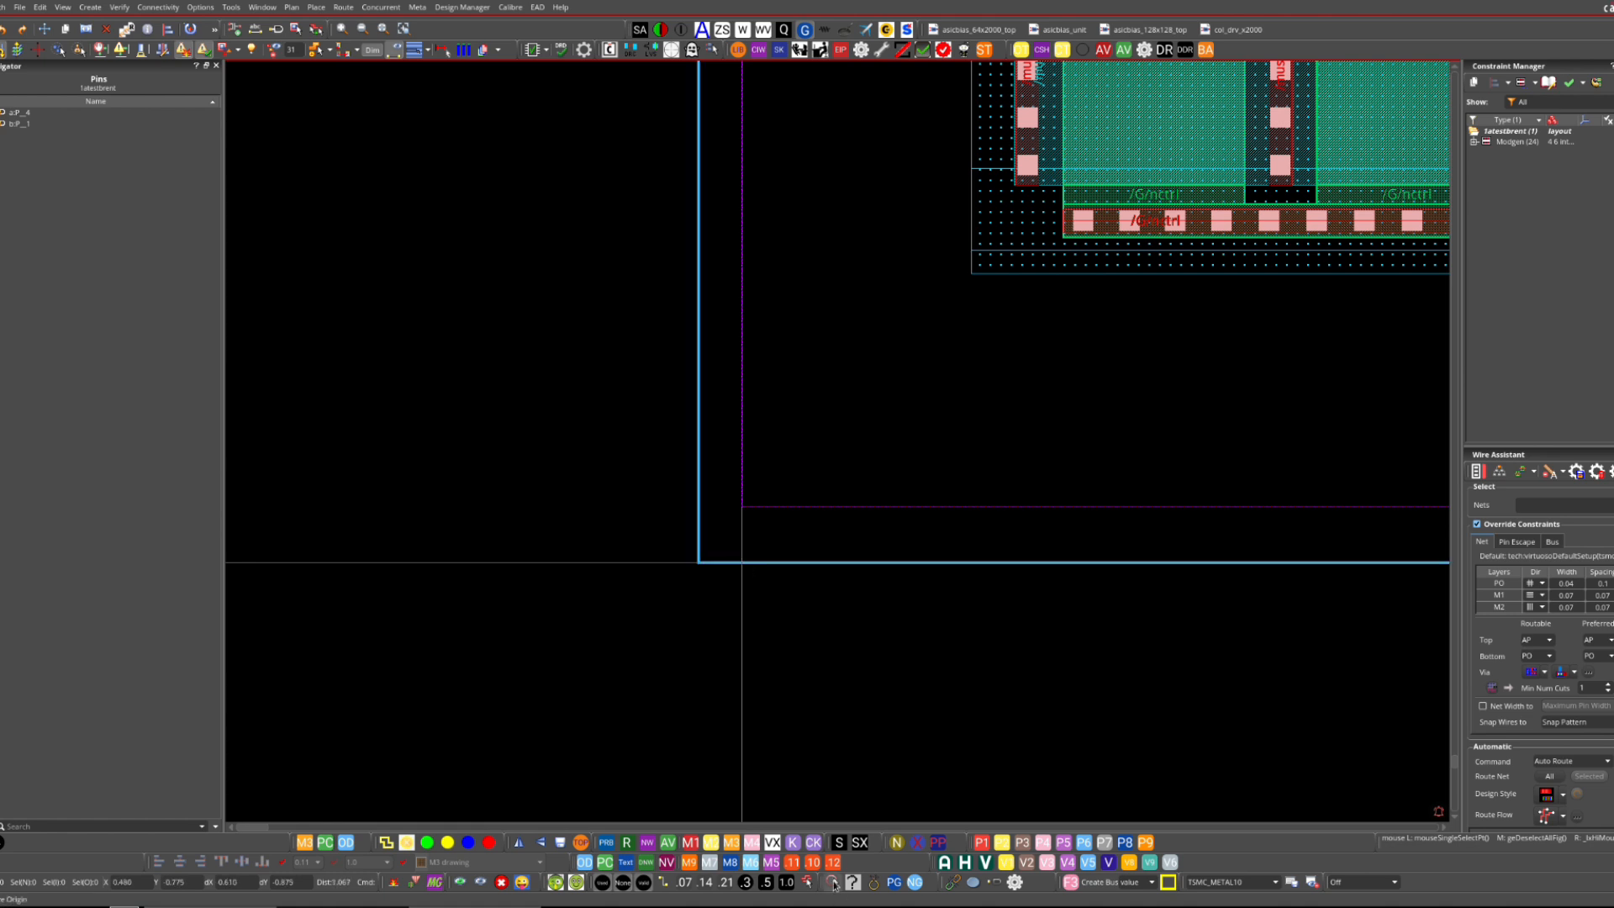
- Move the layout origin to the lower-left corner of the stretched boundary
left_click(832, 882)
scroll(697, 567, "up", 4)
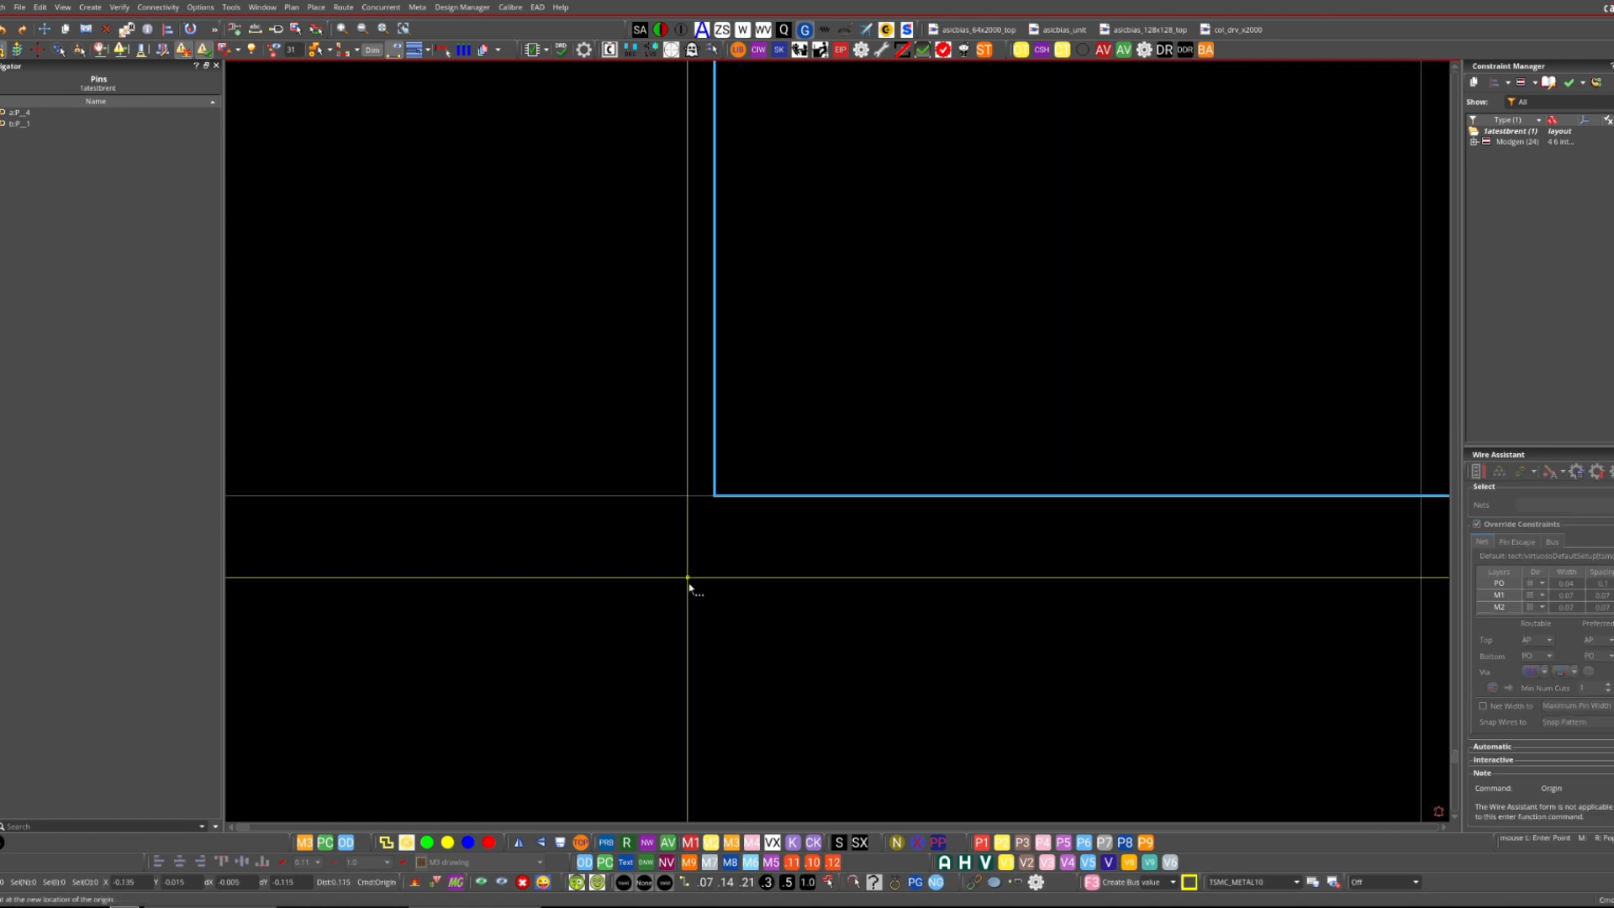
left_click(715, 496)
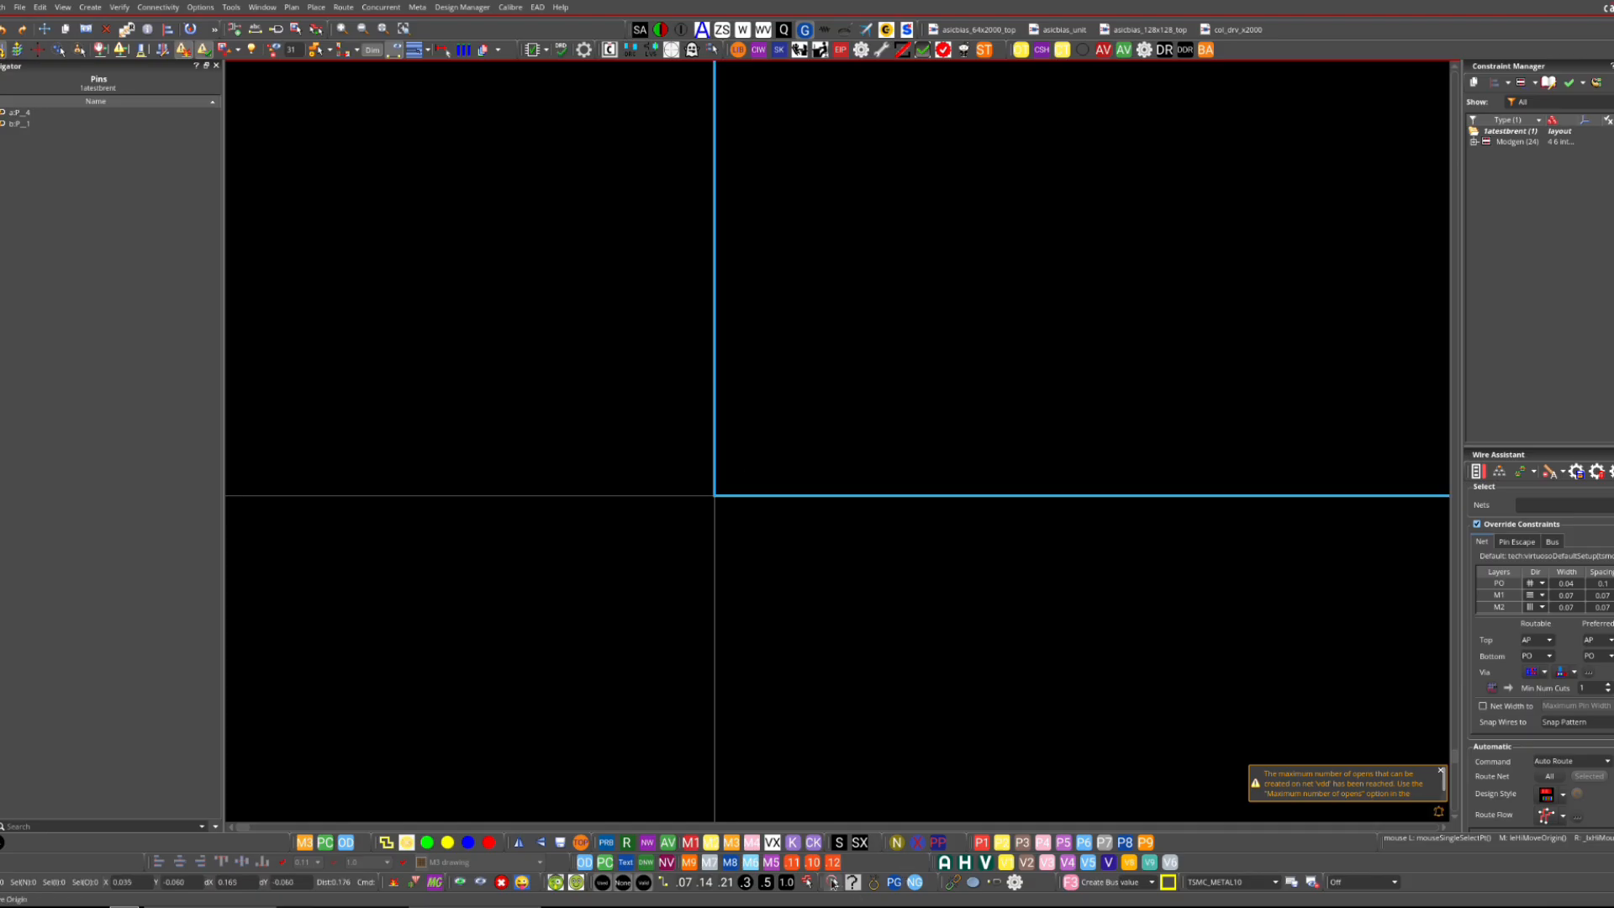
- Show the incomplete-net markers for all nets from the Annotation Browser's connectivity results across the whole layout
key("f")
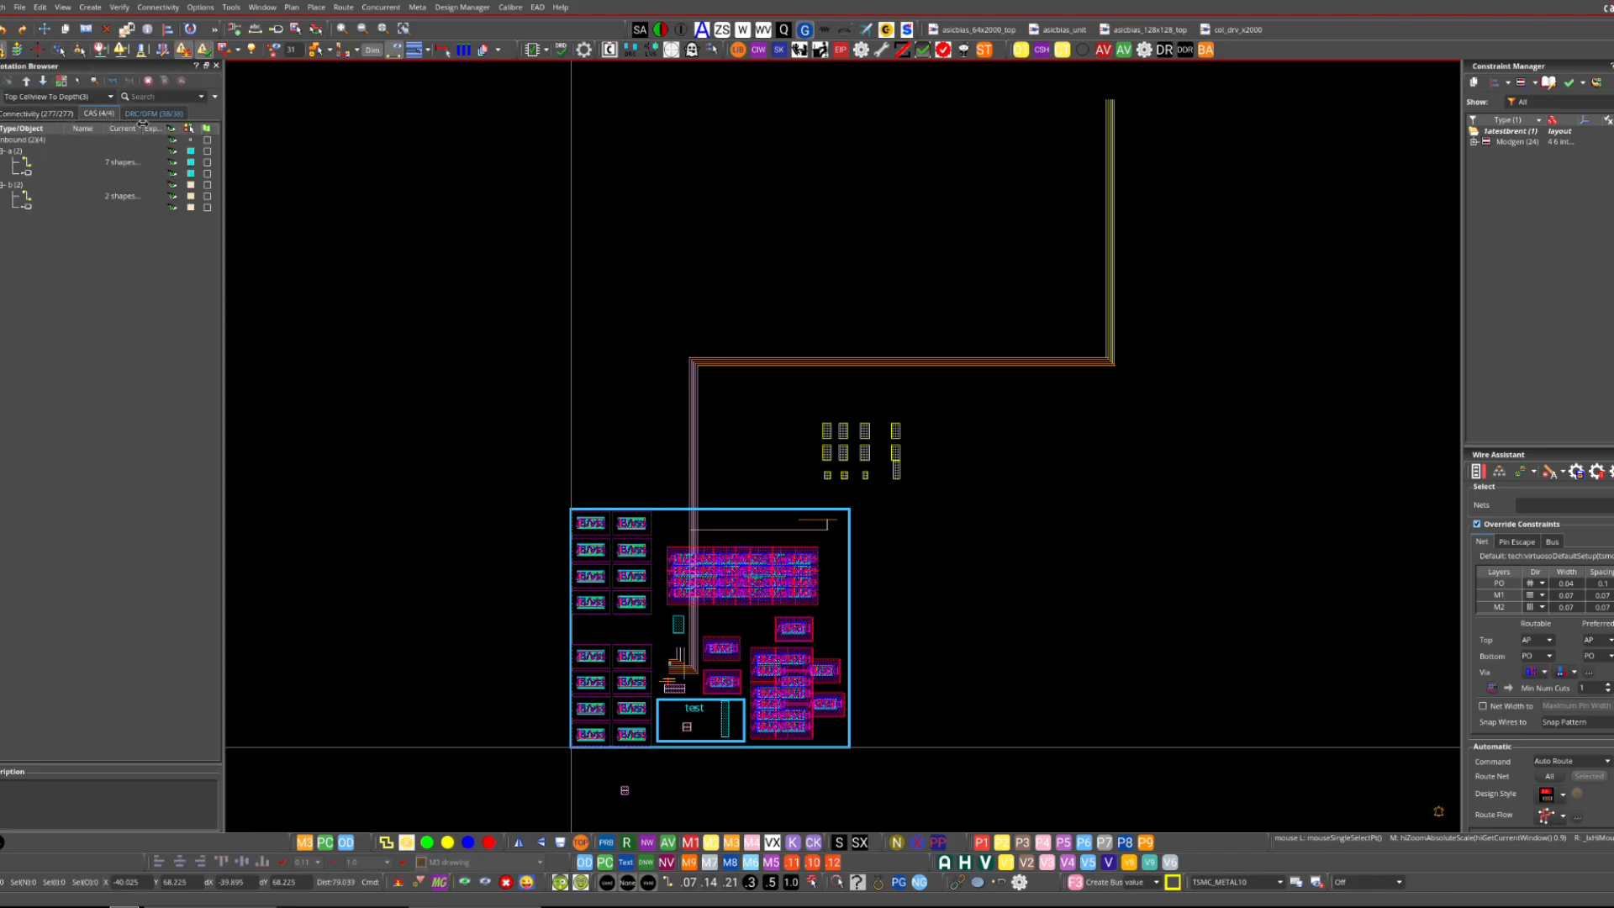
left_click(67, 114)
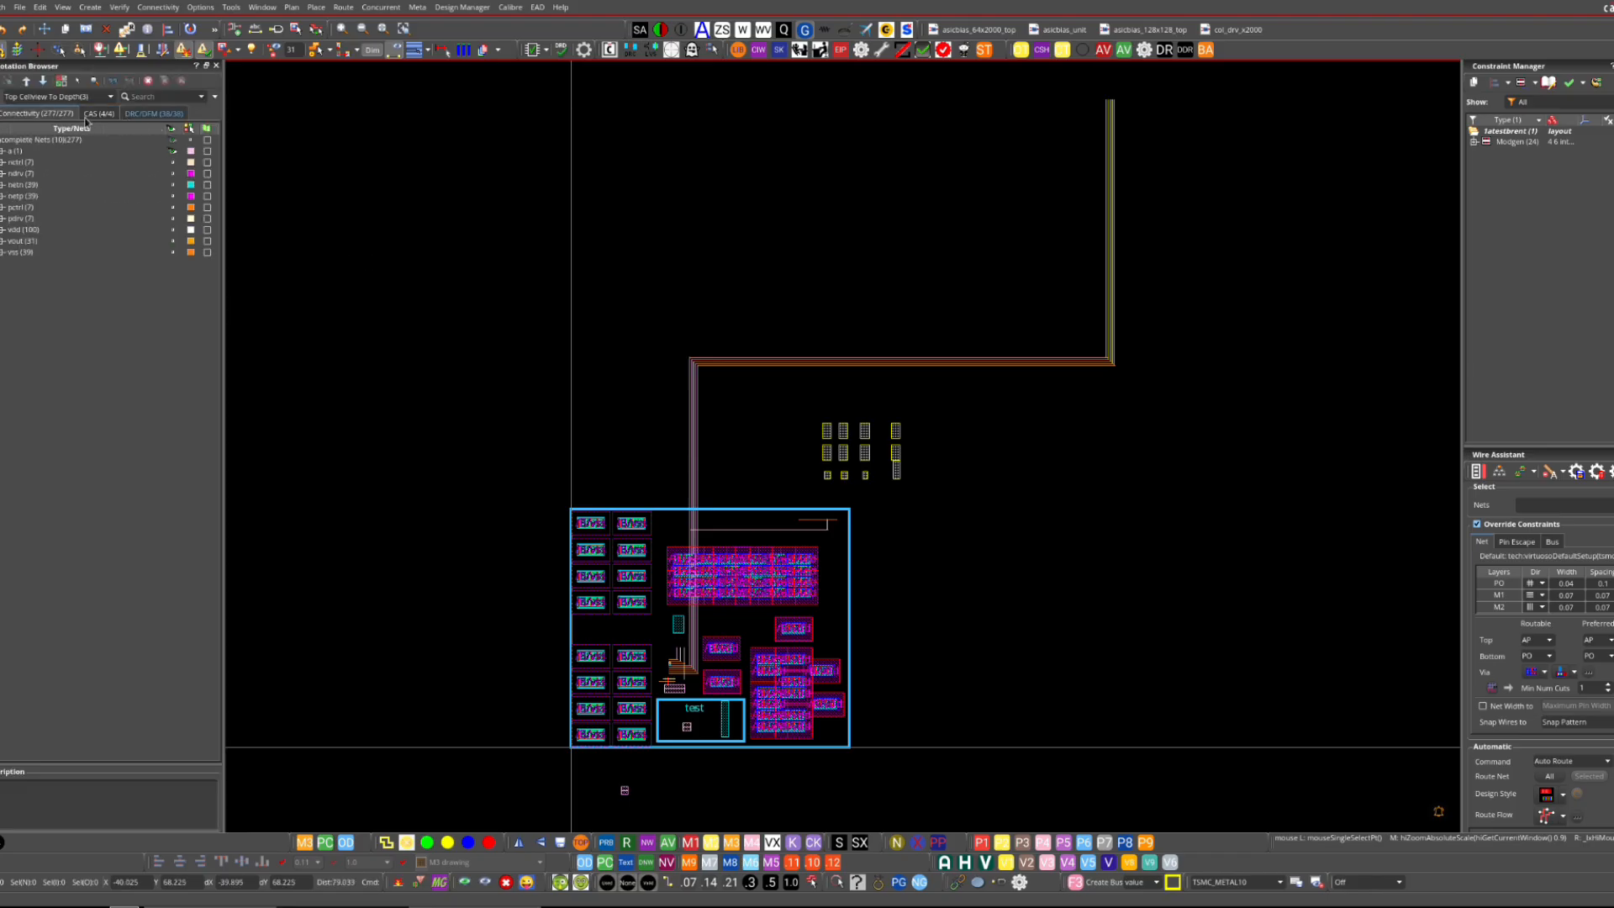
left_click(171, 128)
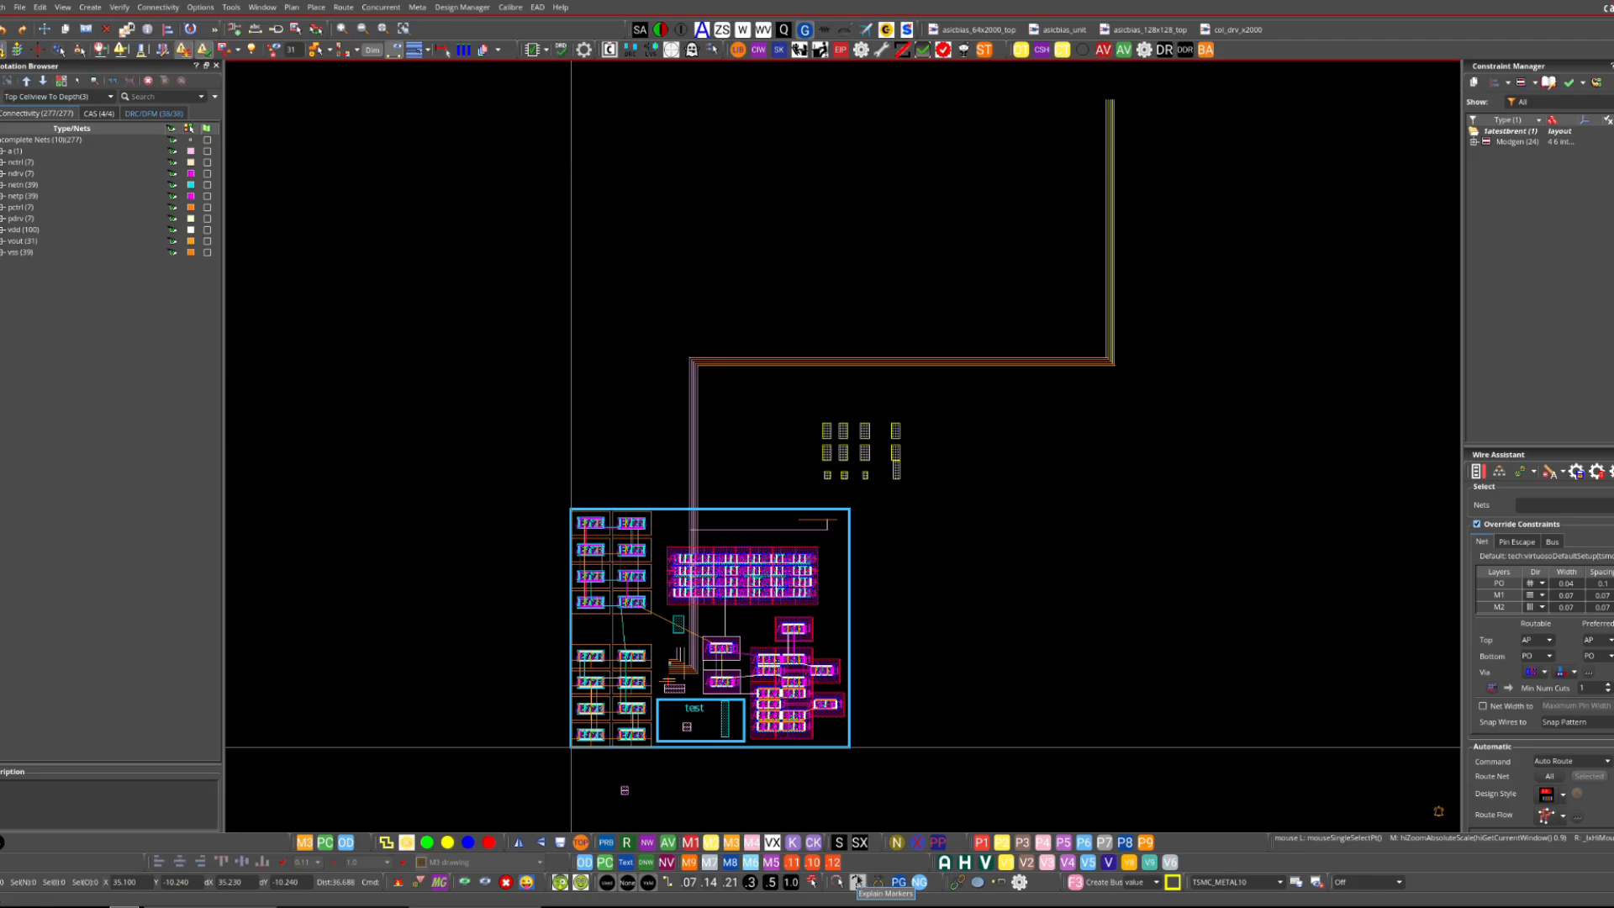
- Run Check Against Source on the layout, covering unbound instances, masters, connectivity, parameters and bus terminals, with glyphs displayed
right_click_drag(865, 479, 508, 810)
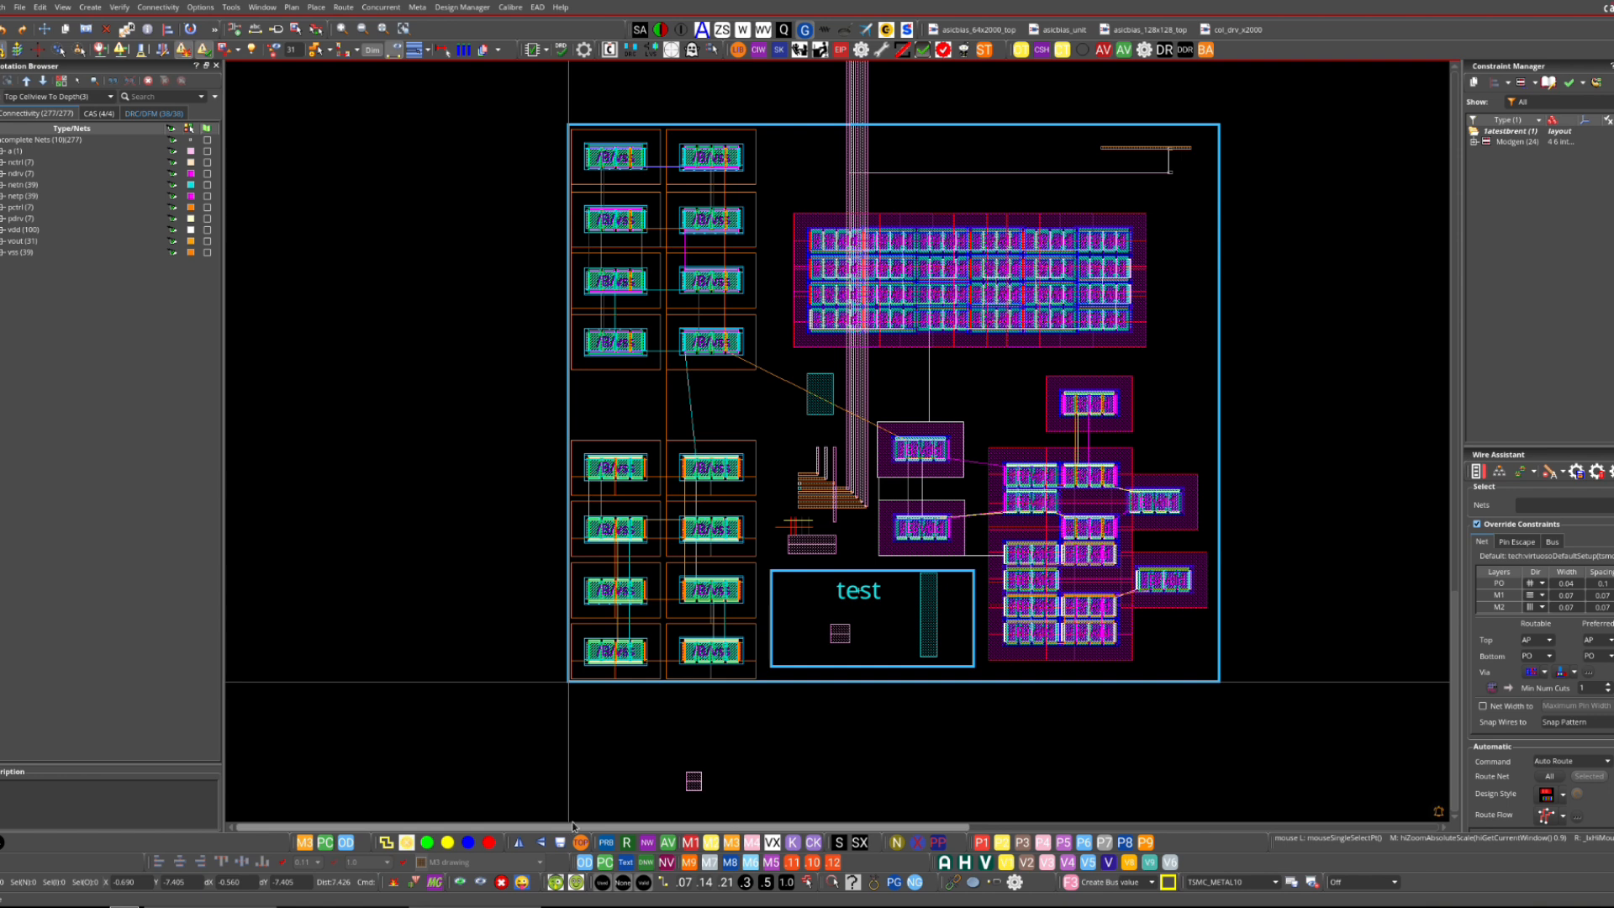
left_click(174, 11)
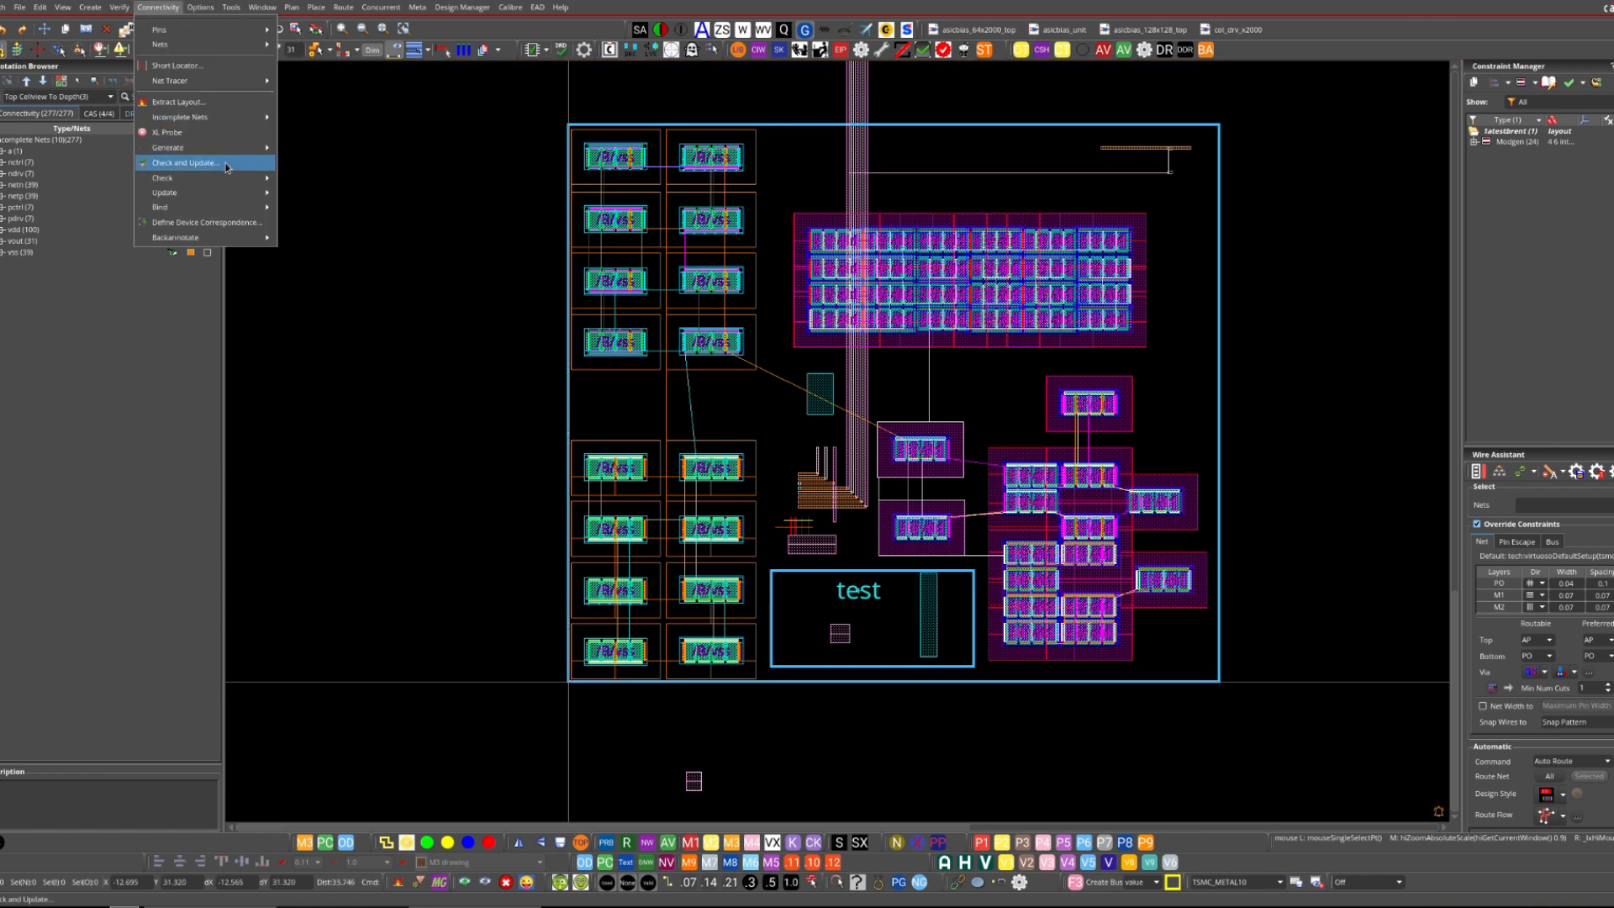
mouse_move(210, 178)
left_click(323, 187)
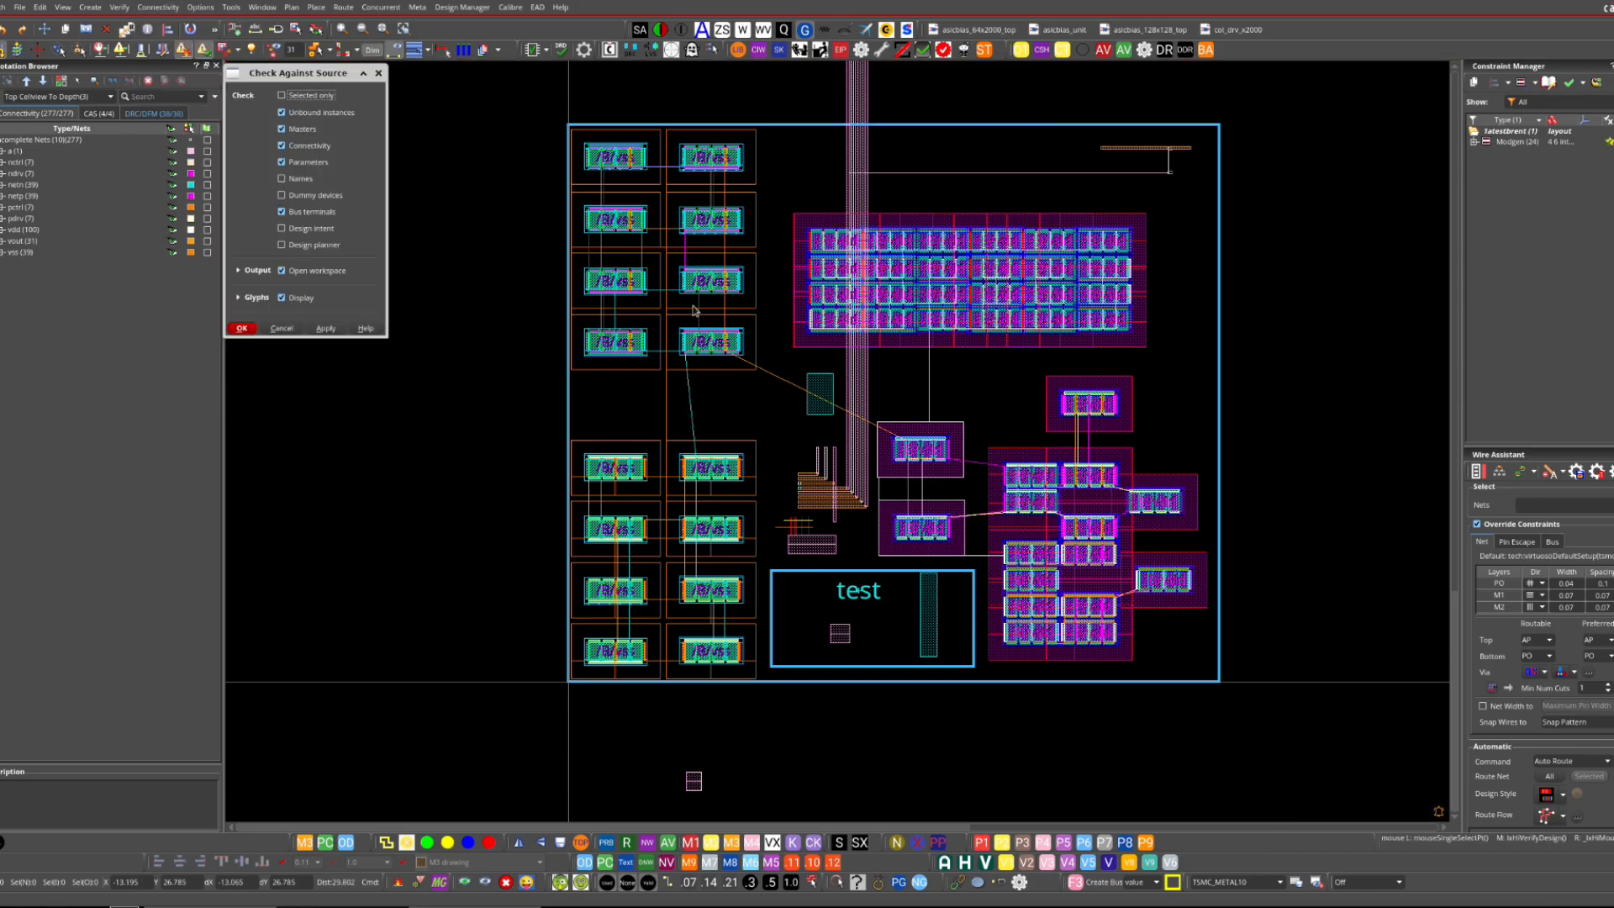
left_click(242, 329)
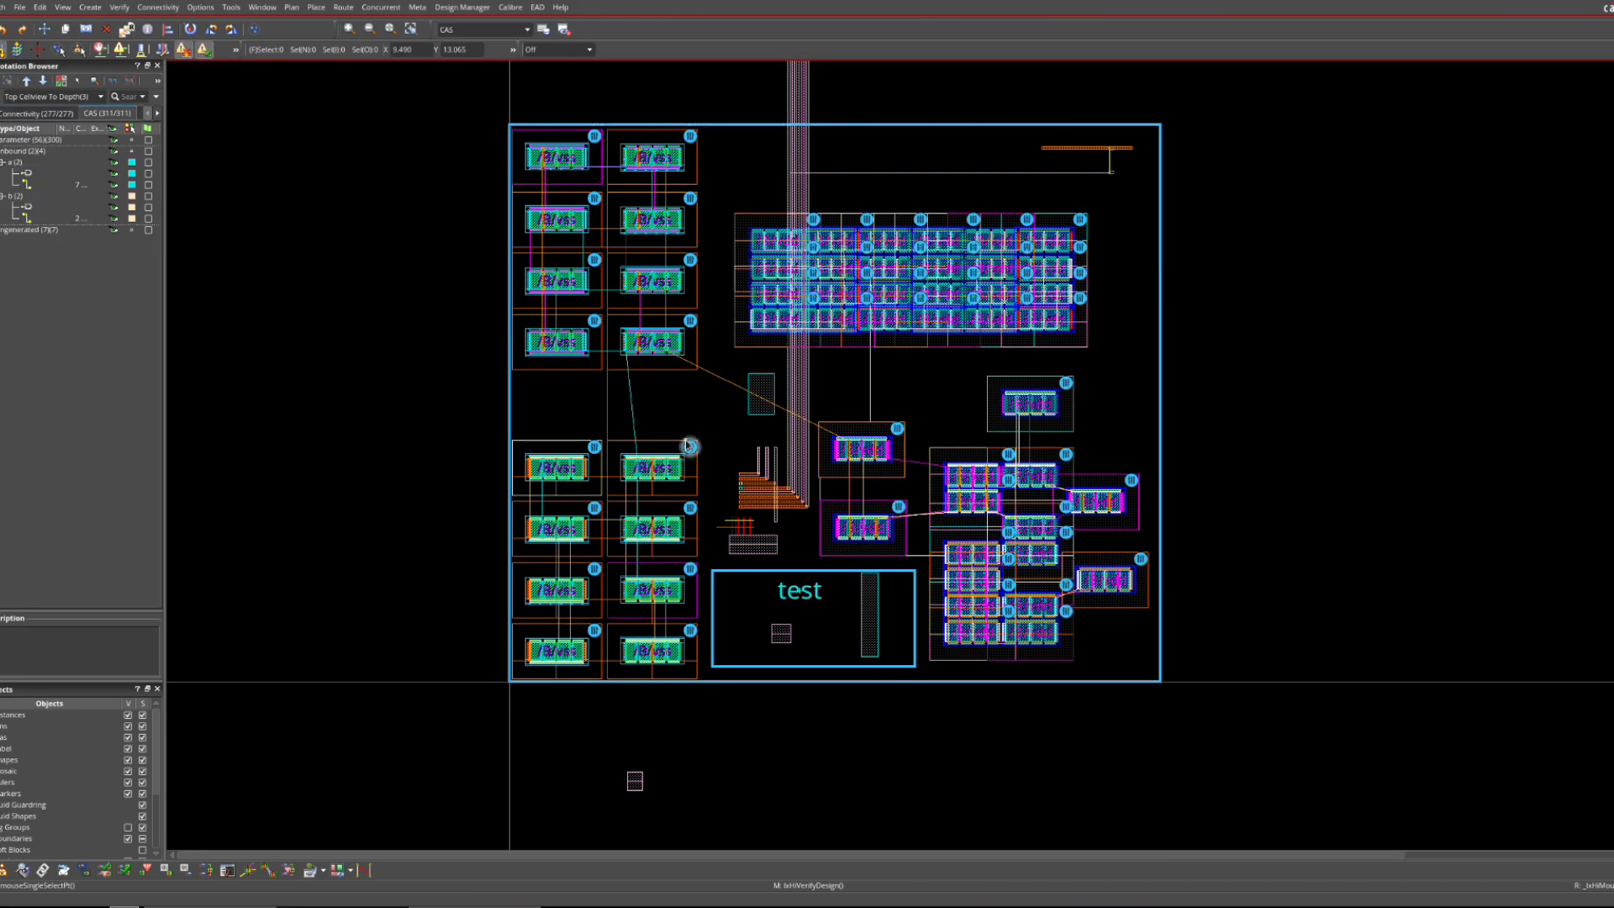
- Inspect the marked pins at the ends of the a and b wires, then restore the TSMC_METAL10 workspace
mouse_move(700, 454)
right_click_drag(768, 465, 720, 515)
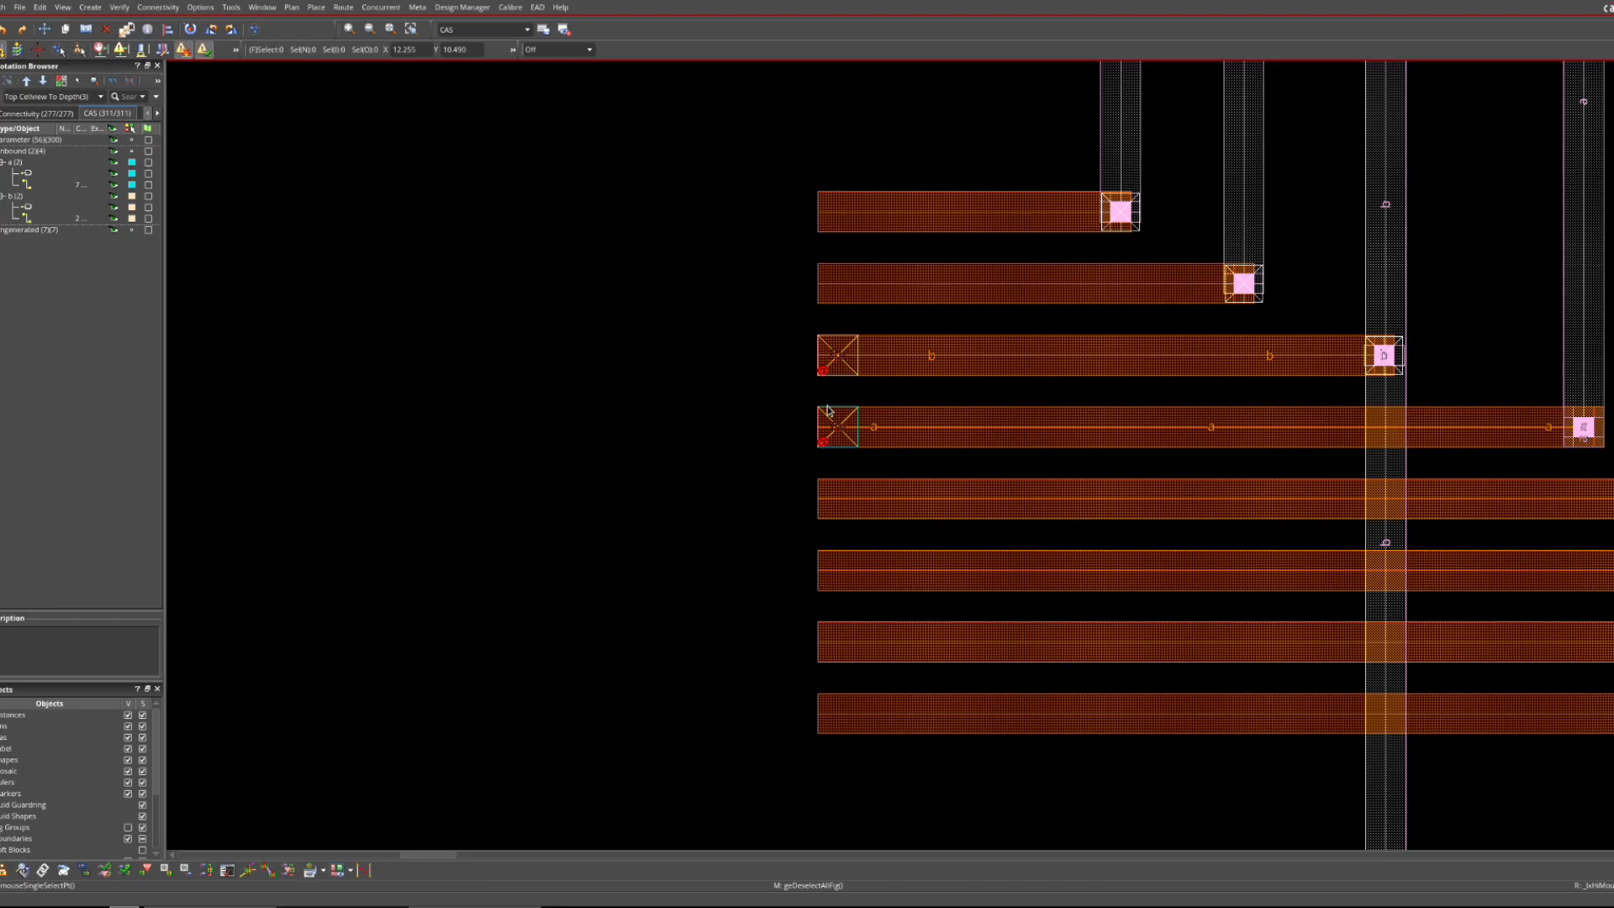
left_click(860, 354)
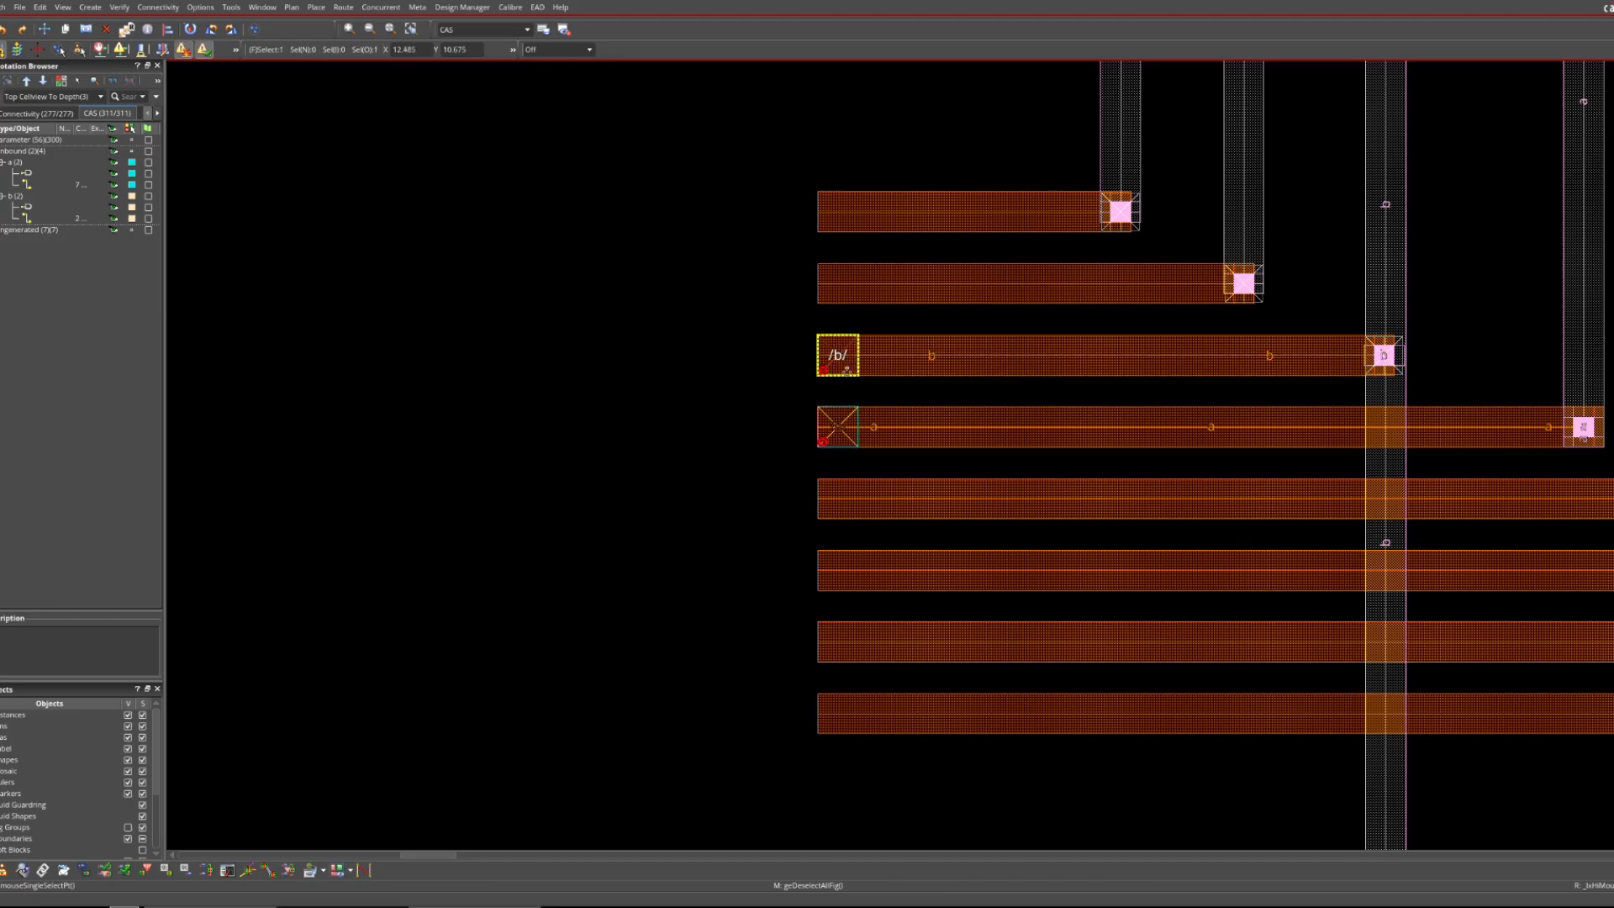
key("ctrl+d")
left_click(525, 31)
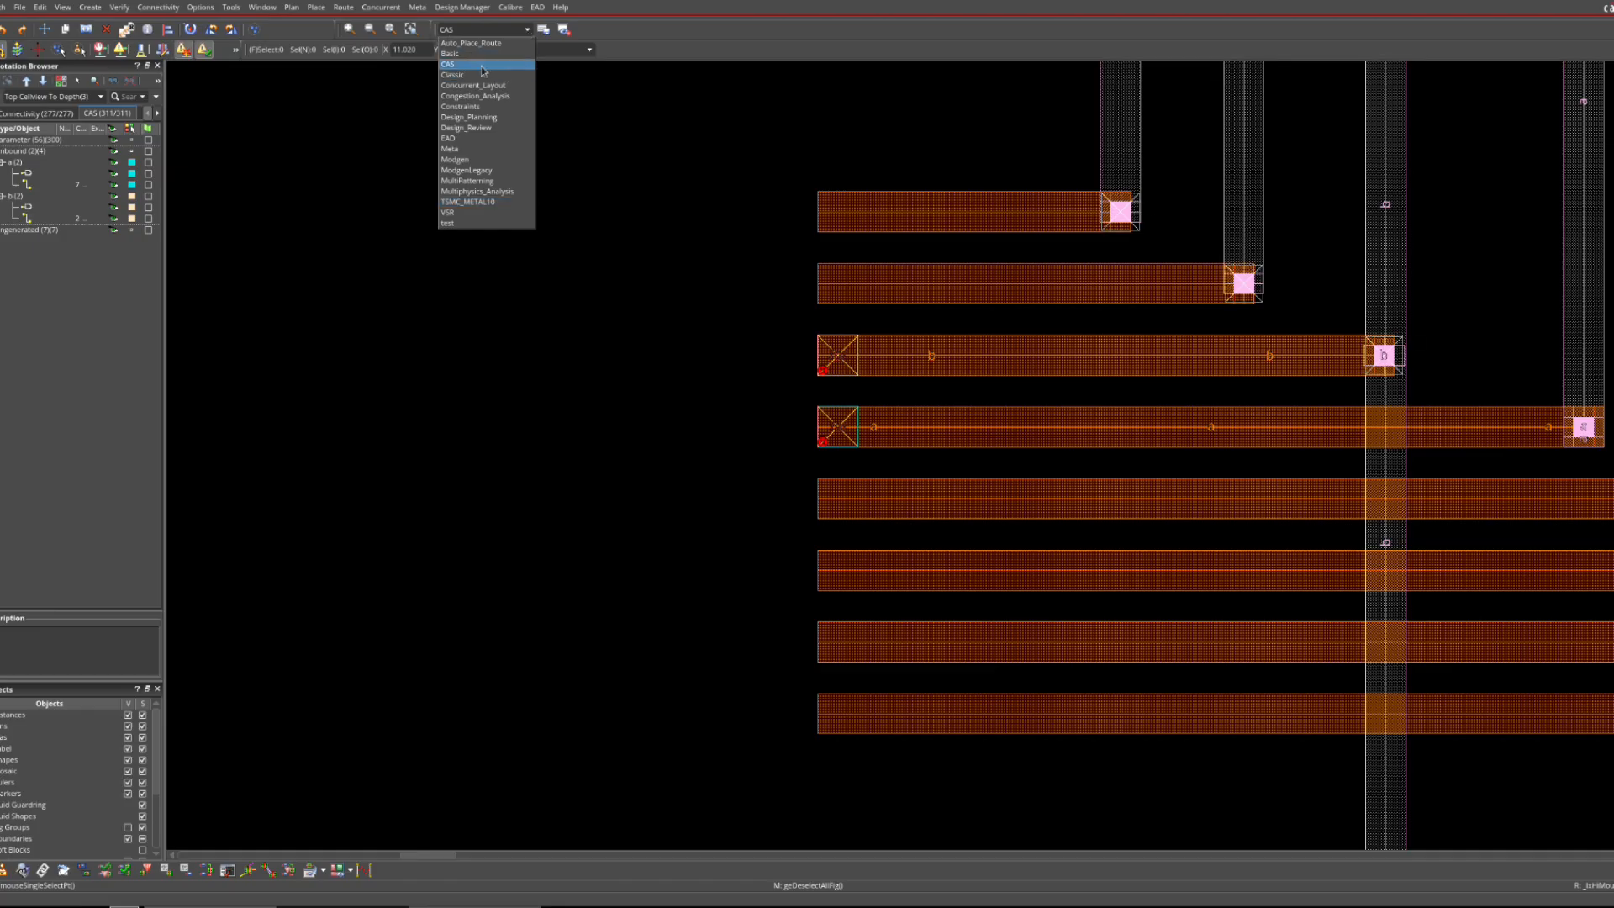
left_click(492, 203)
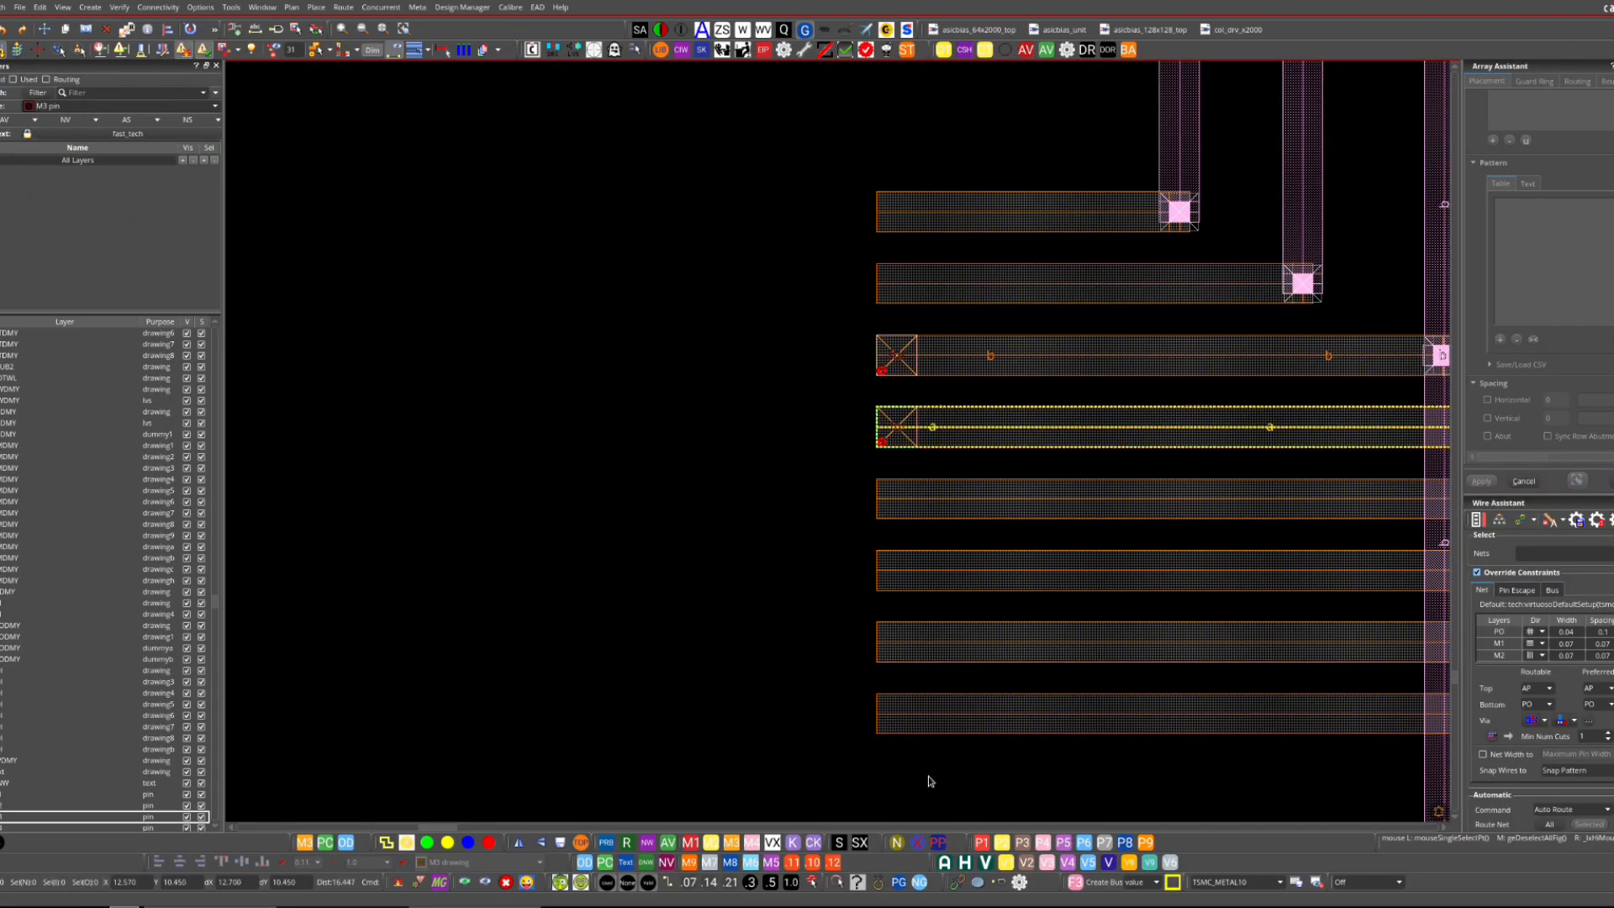
- Explain the marker on pin b, enlarge the marker text window to read its warnings, and leave the Explain Markers command
left_click(857, 882)
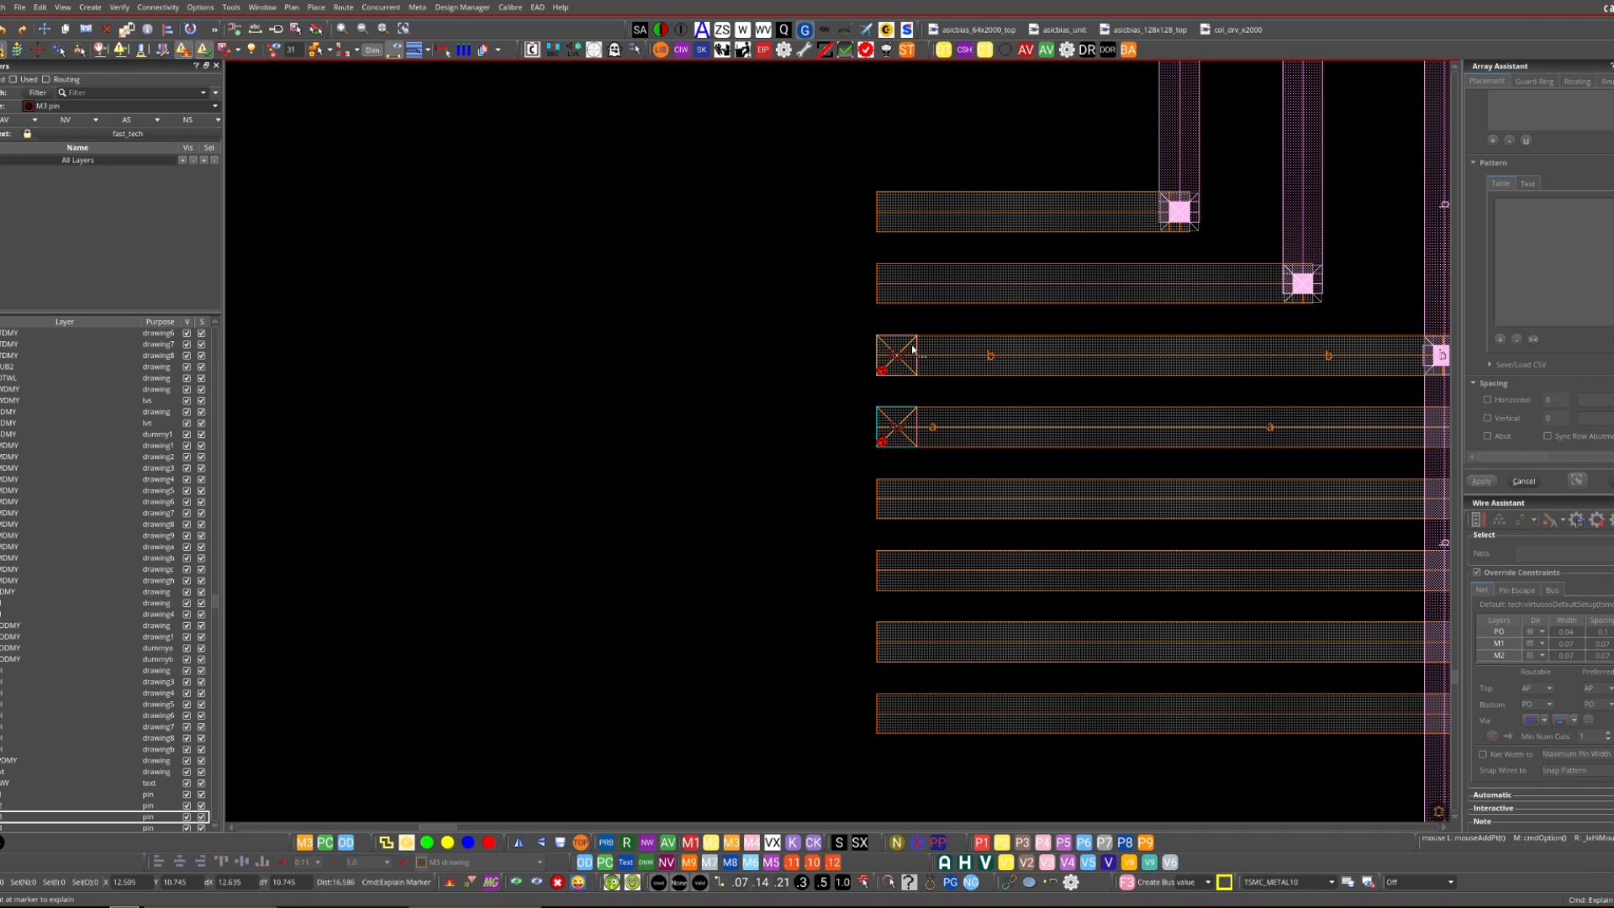
left_click(938, 334)
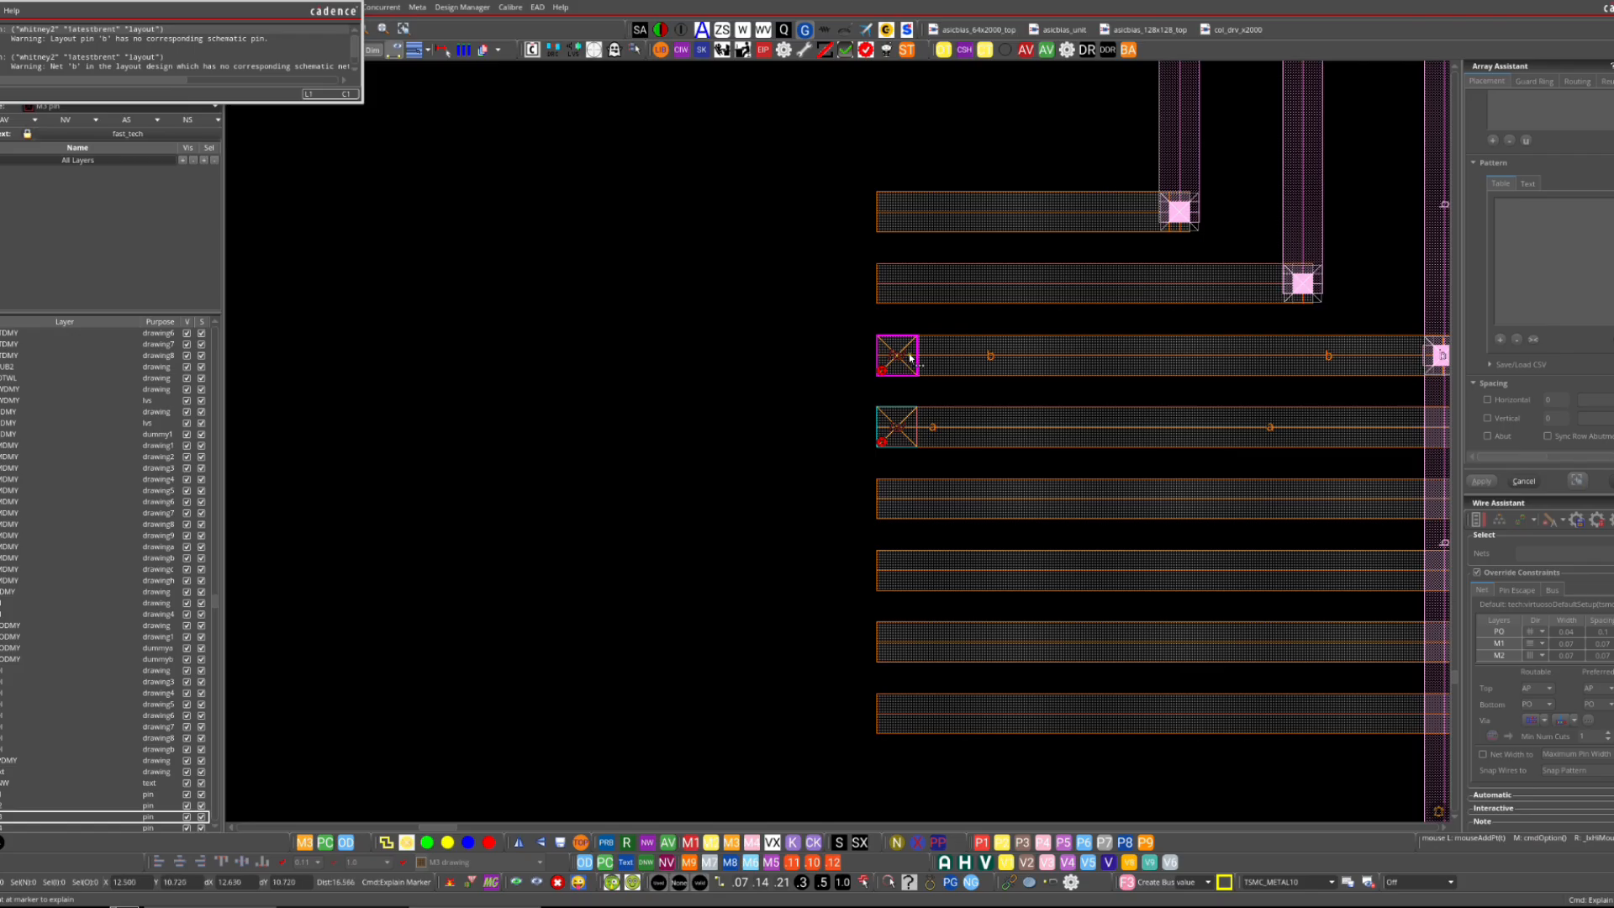
left_click_drag(256, 4, 471, 140)
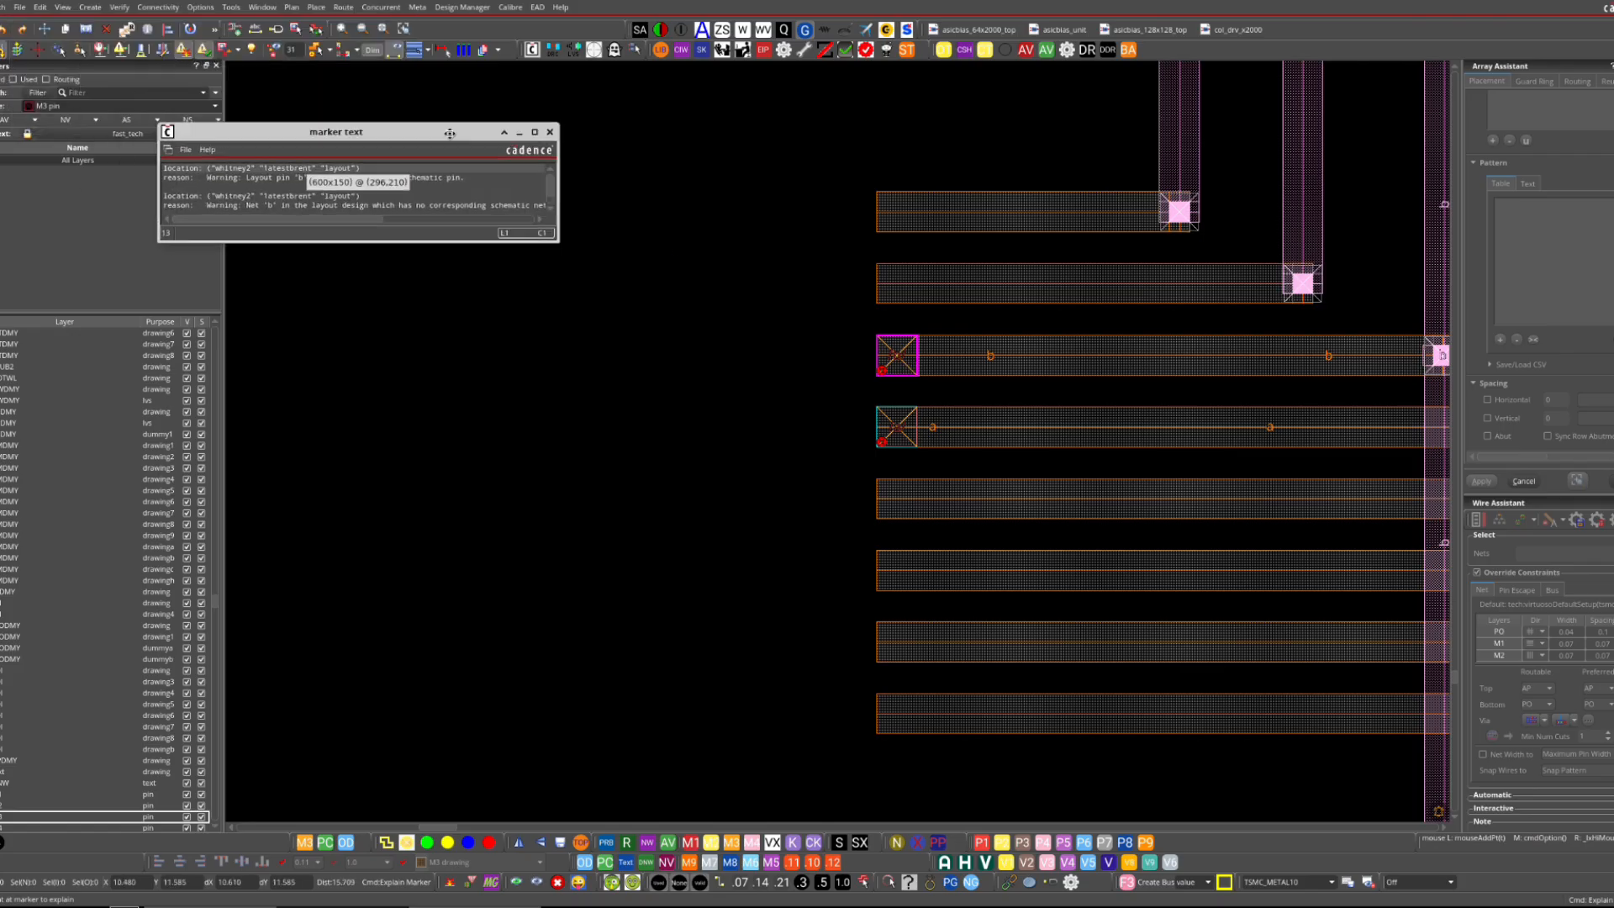
left_click_drag(569, 262, 755, 416)
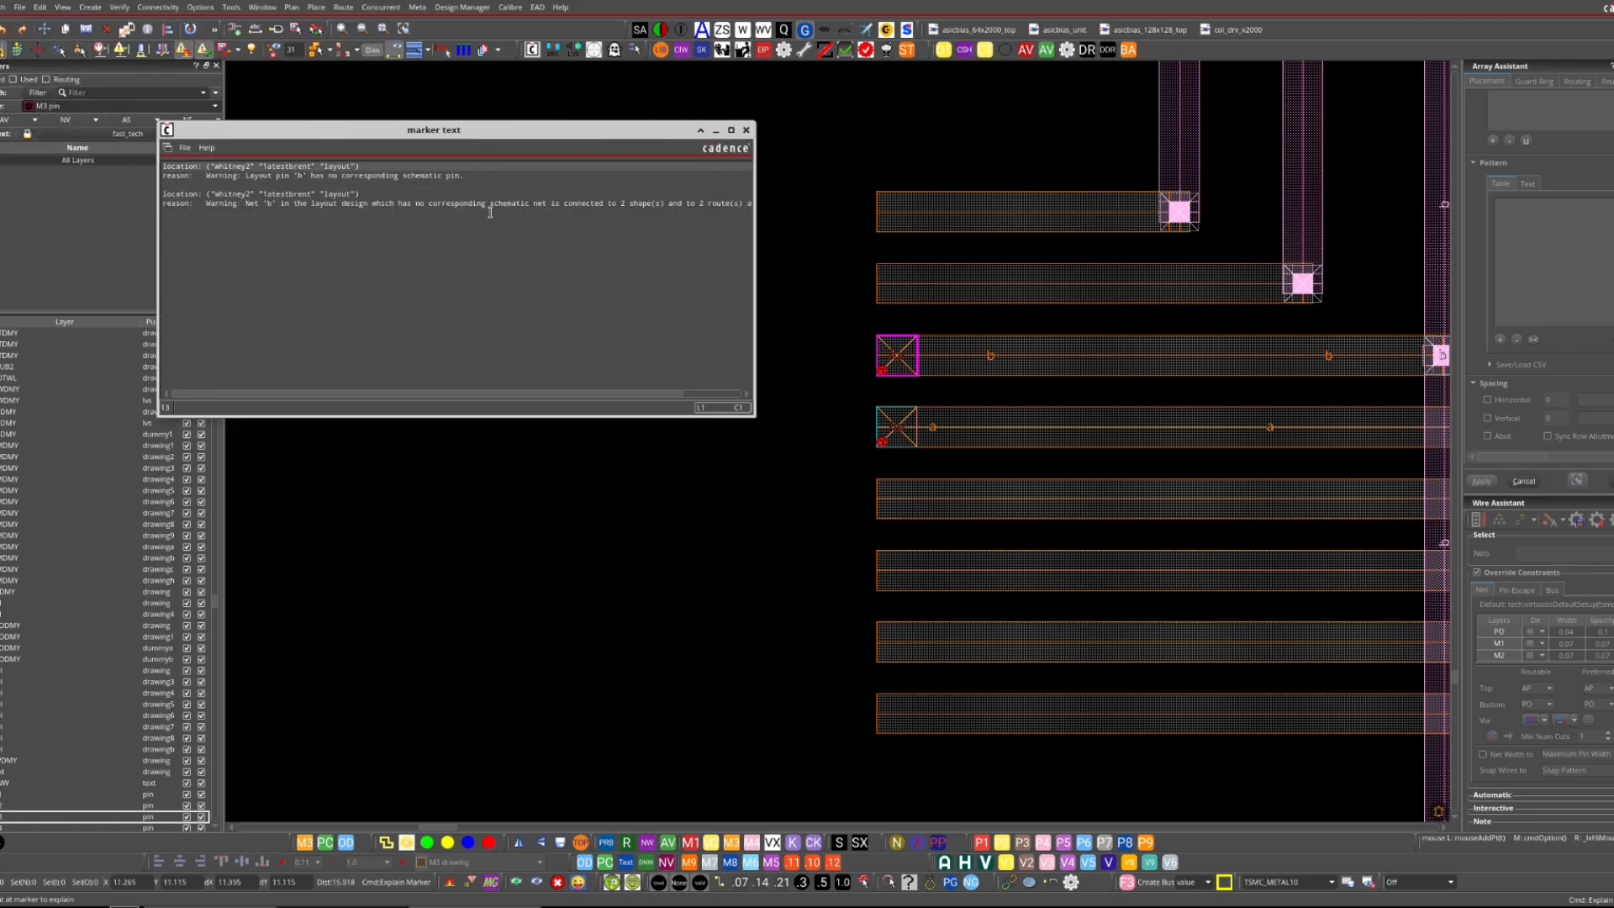
left_click(746, 130)
left_click(123, 10)
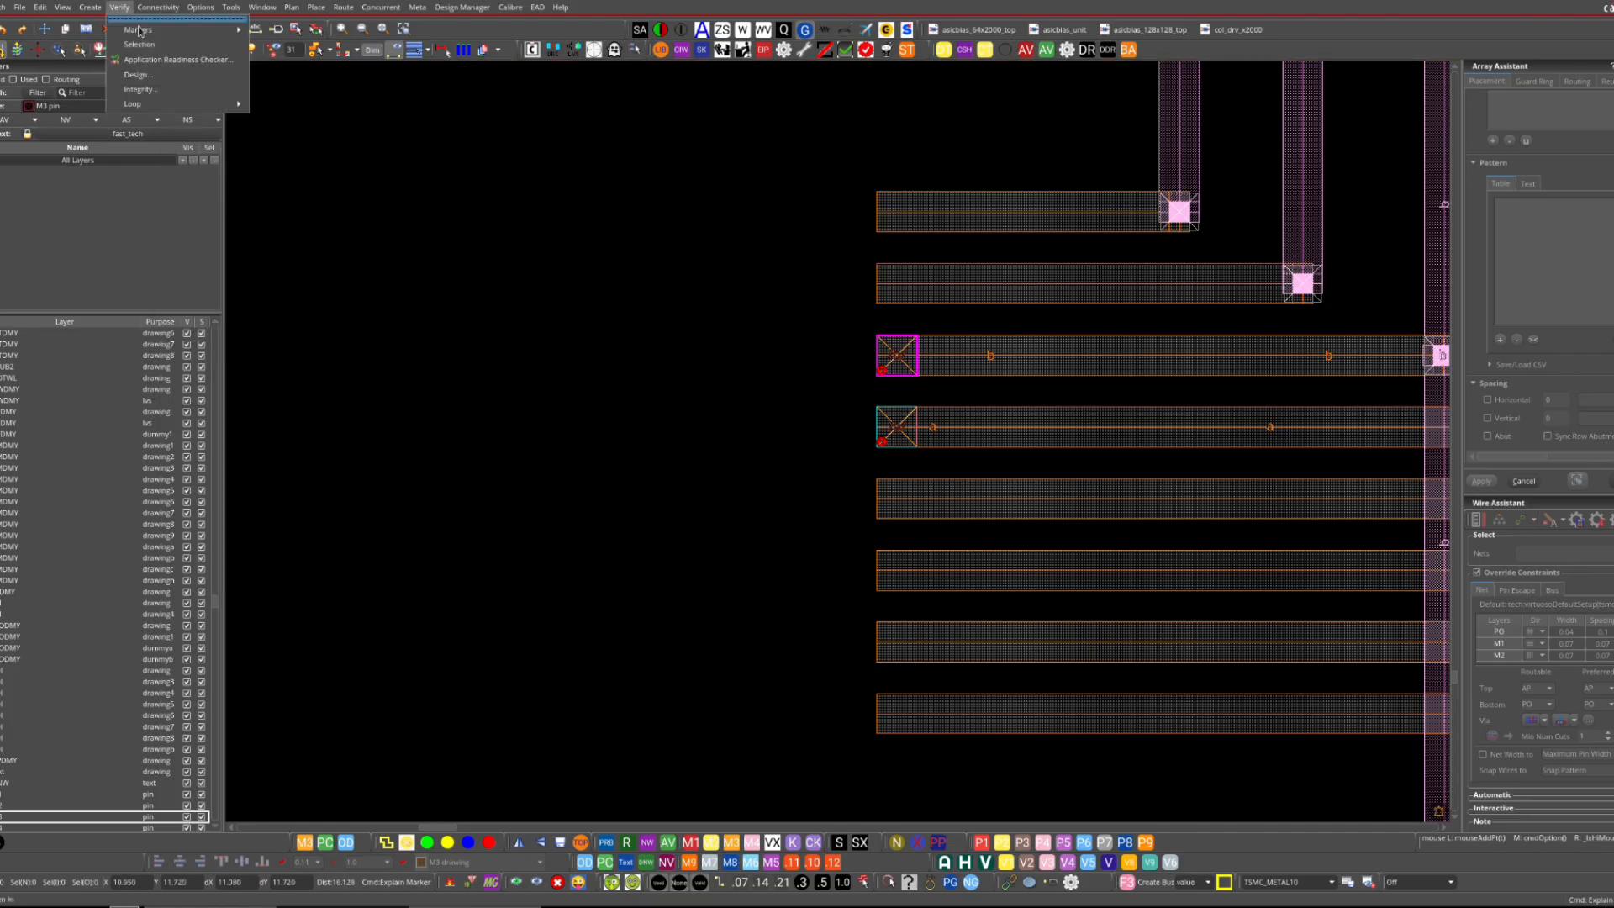
mouse_move(147, 33)
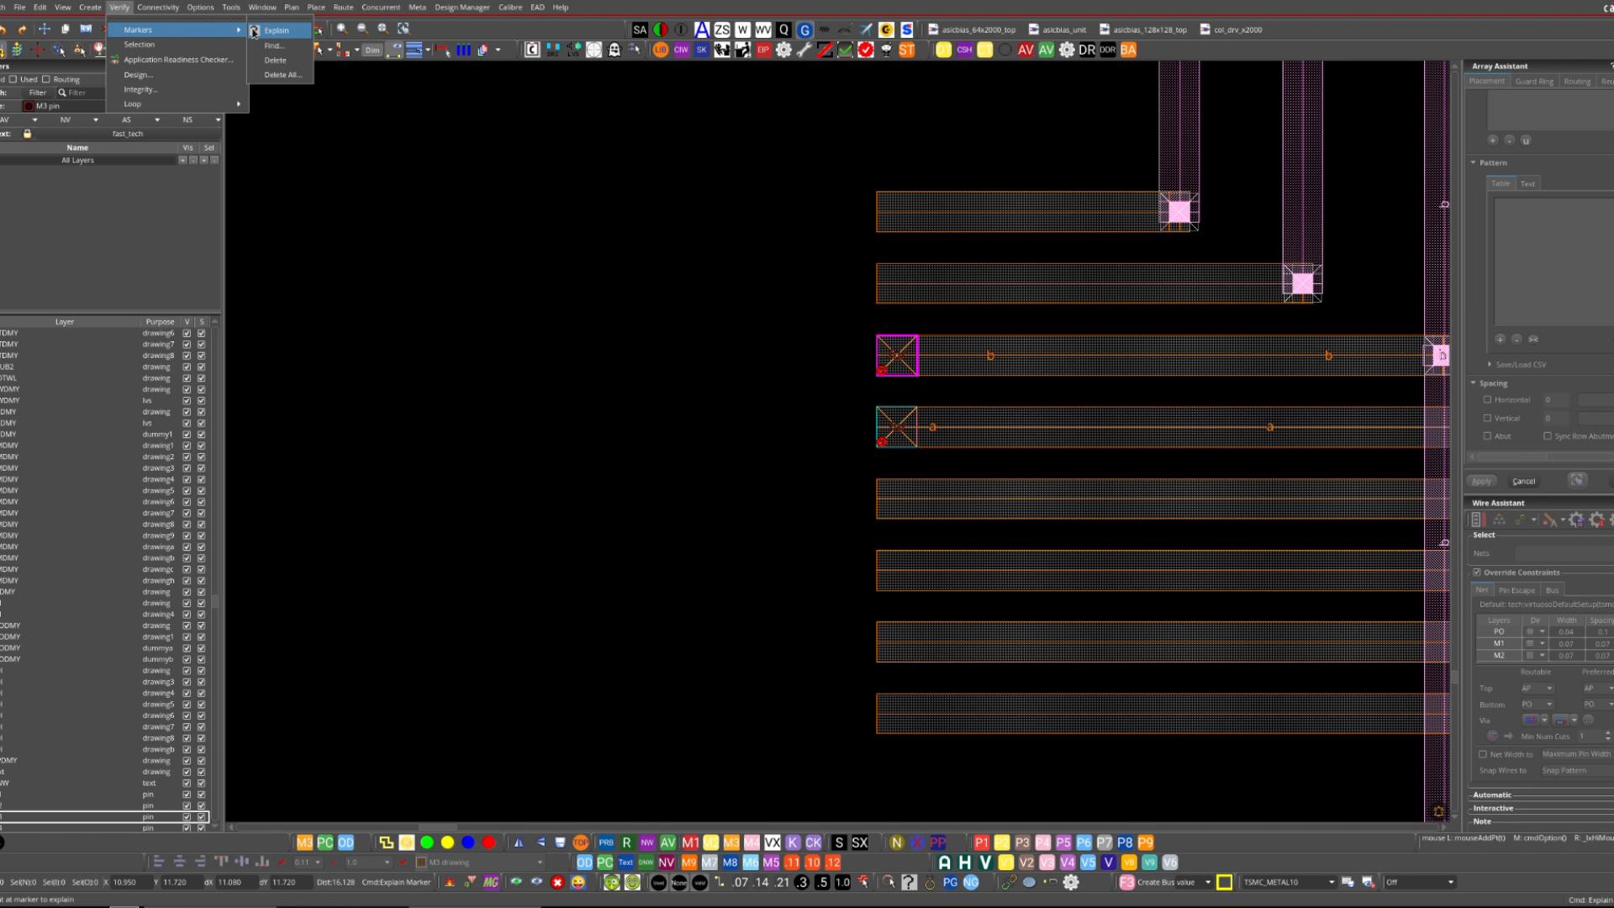
left_click(510, 287)
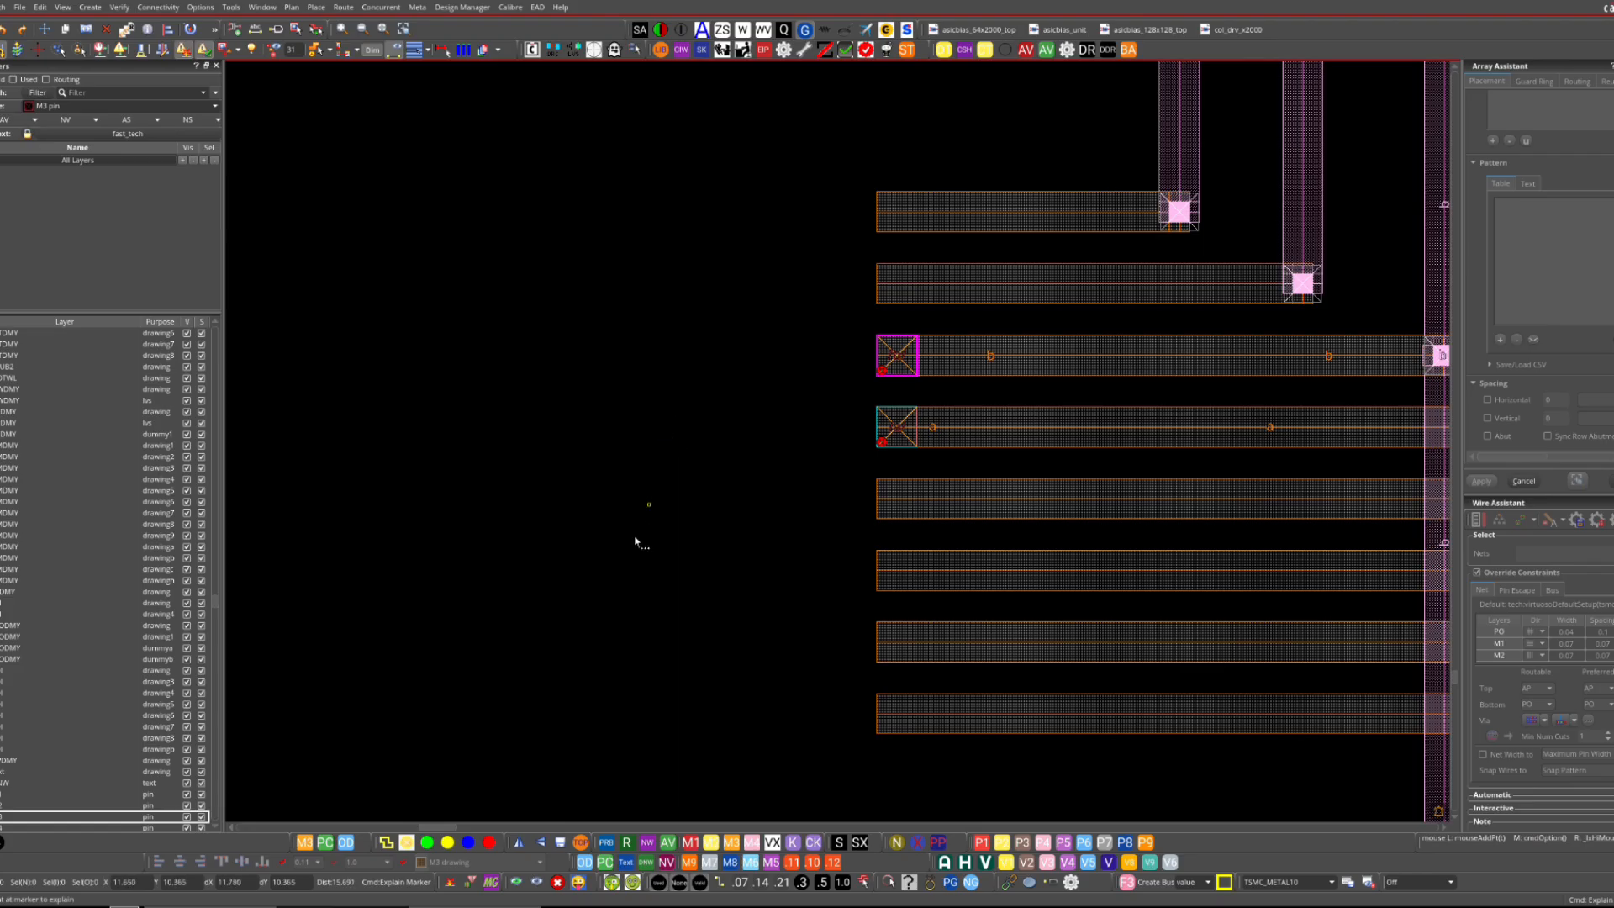
key("Escape")
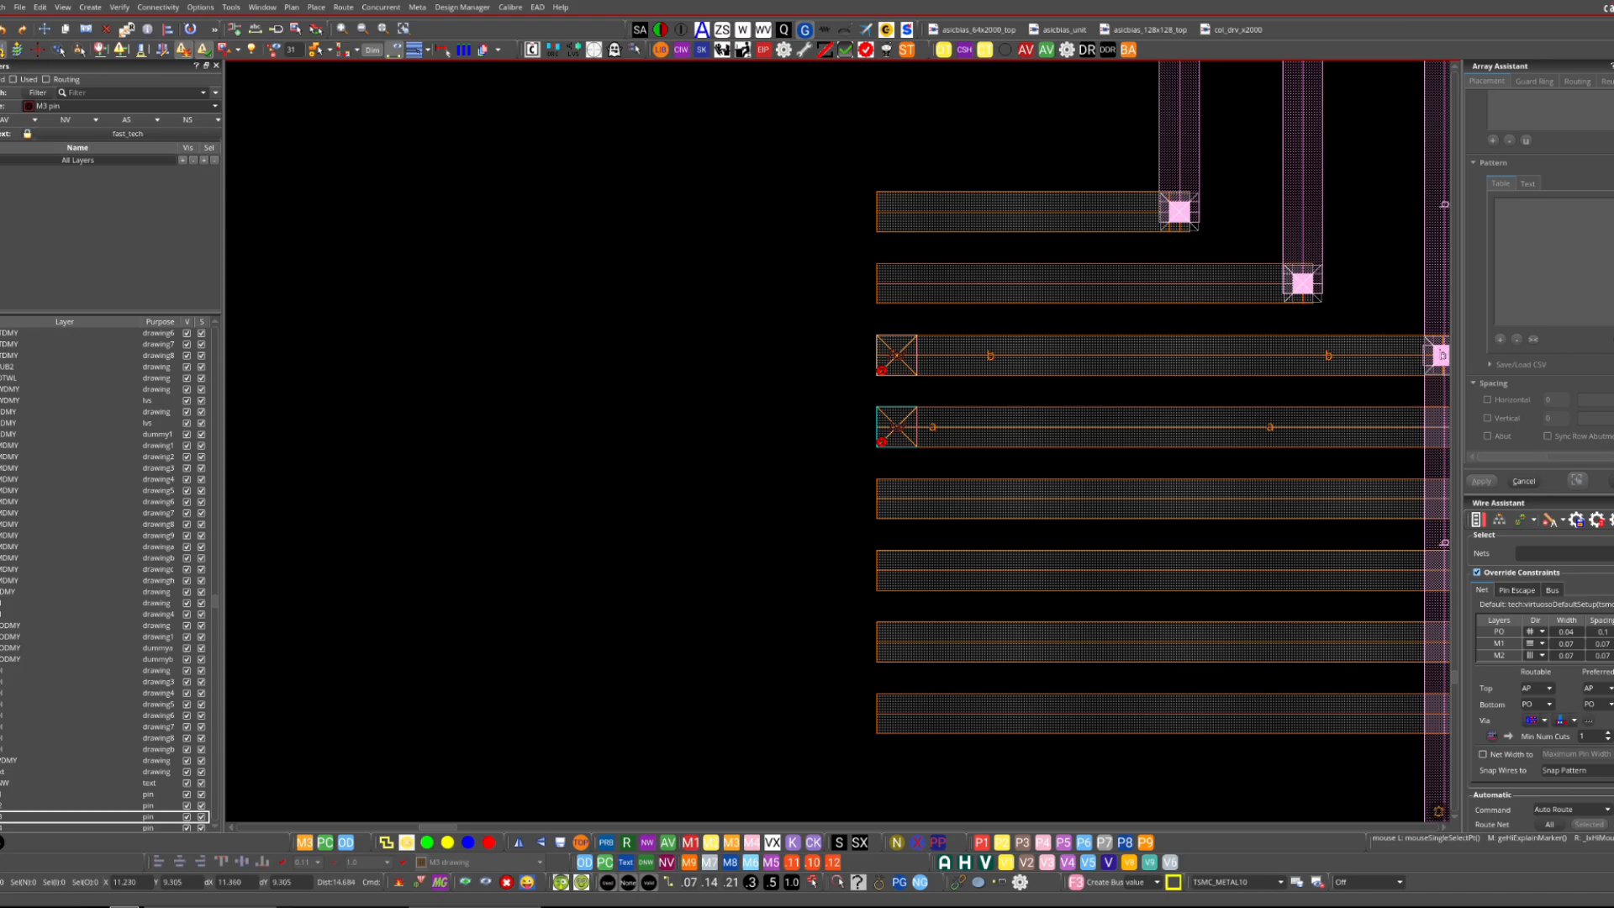
- Preview the open schematic and layout windows, and bring up the test cell's layout window
right_click(379, 905)
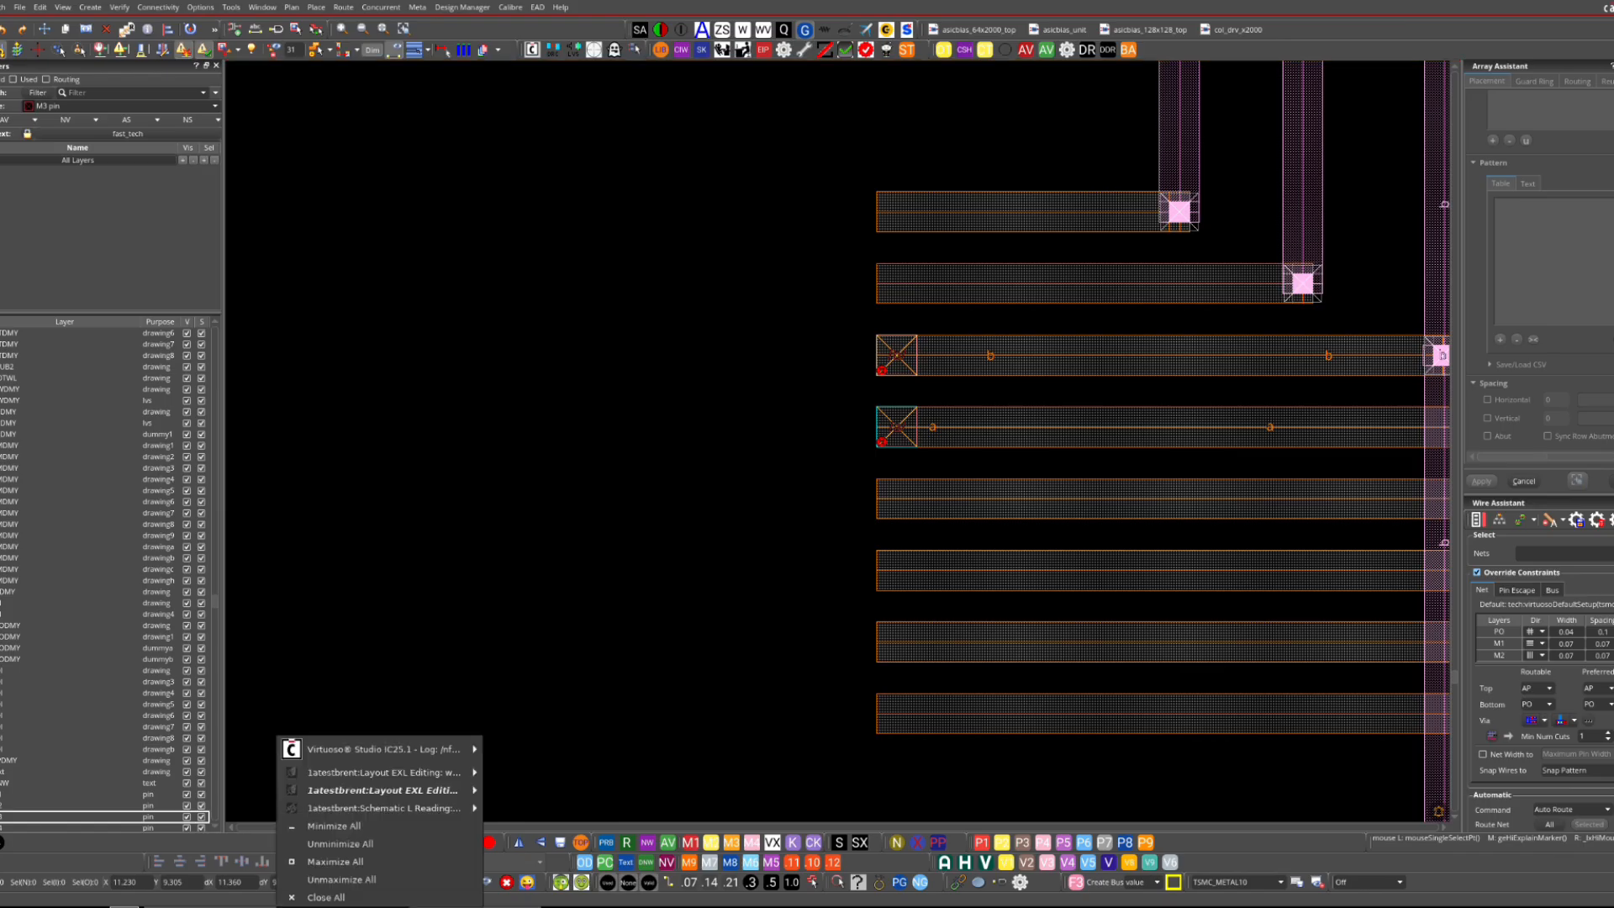
mouse_move(430, 791)
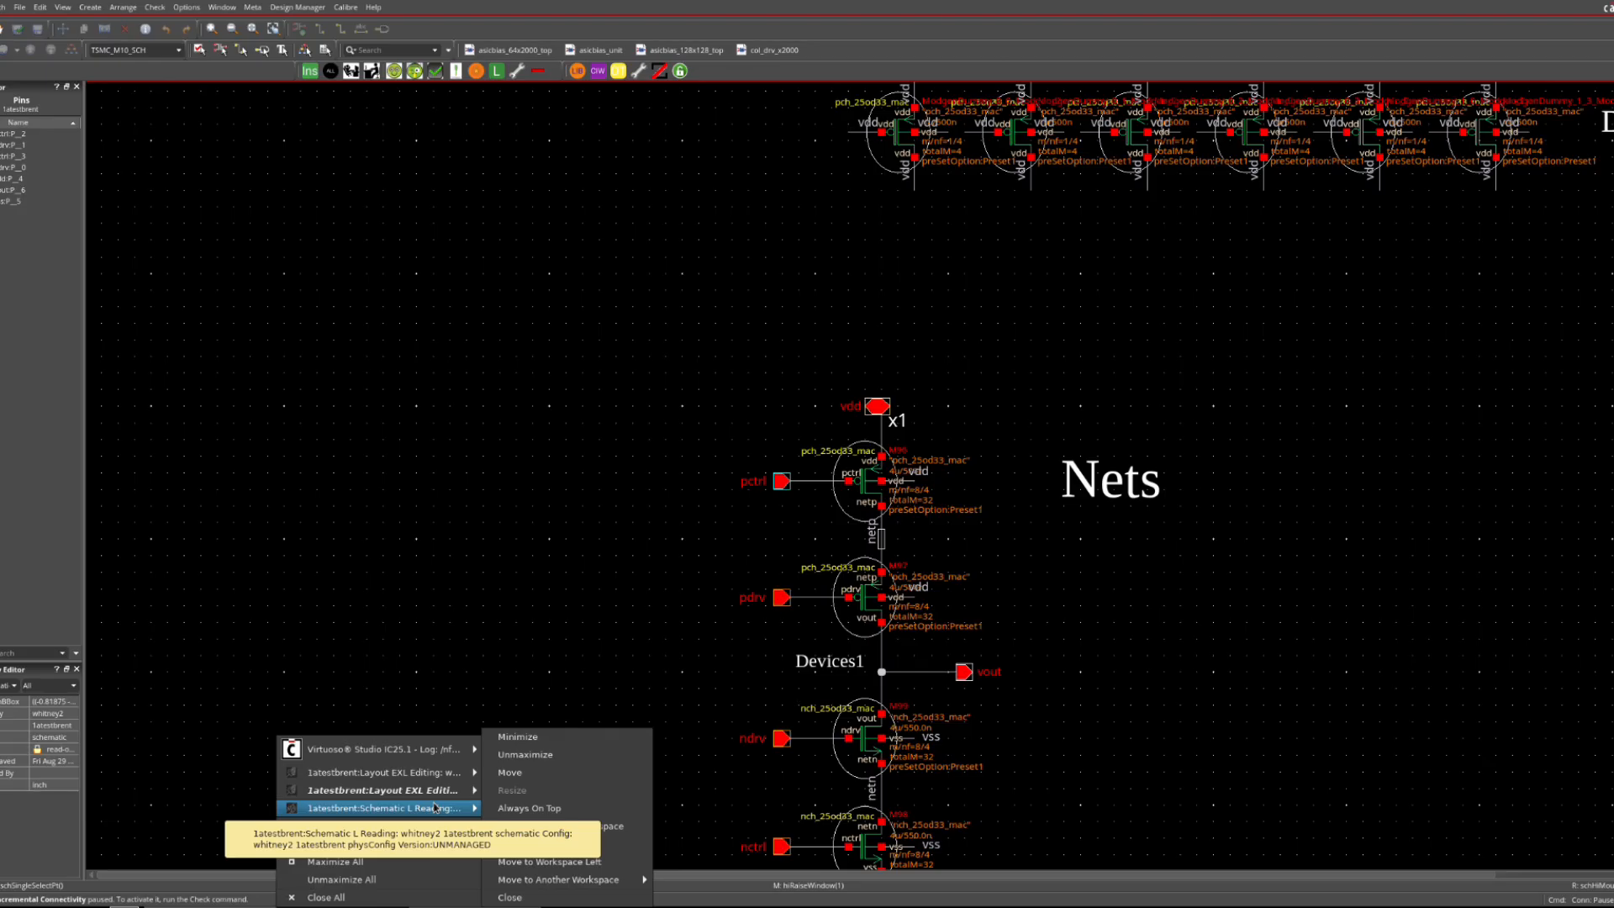
left_click(433, 808)
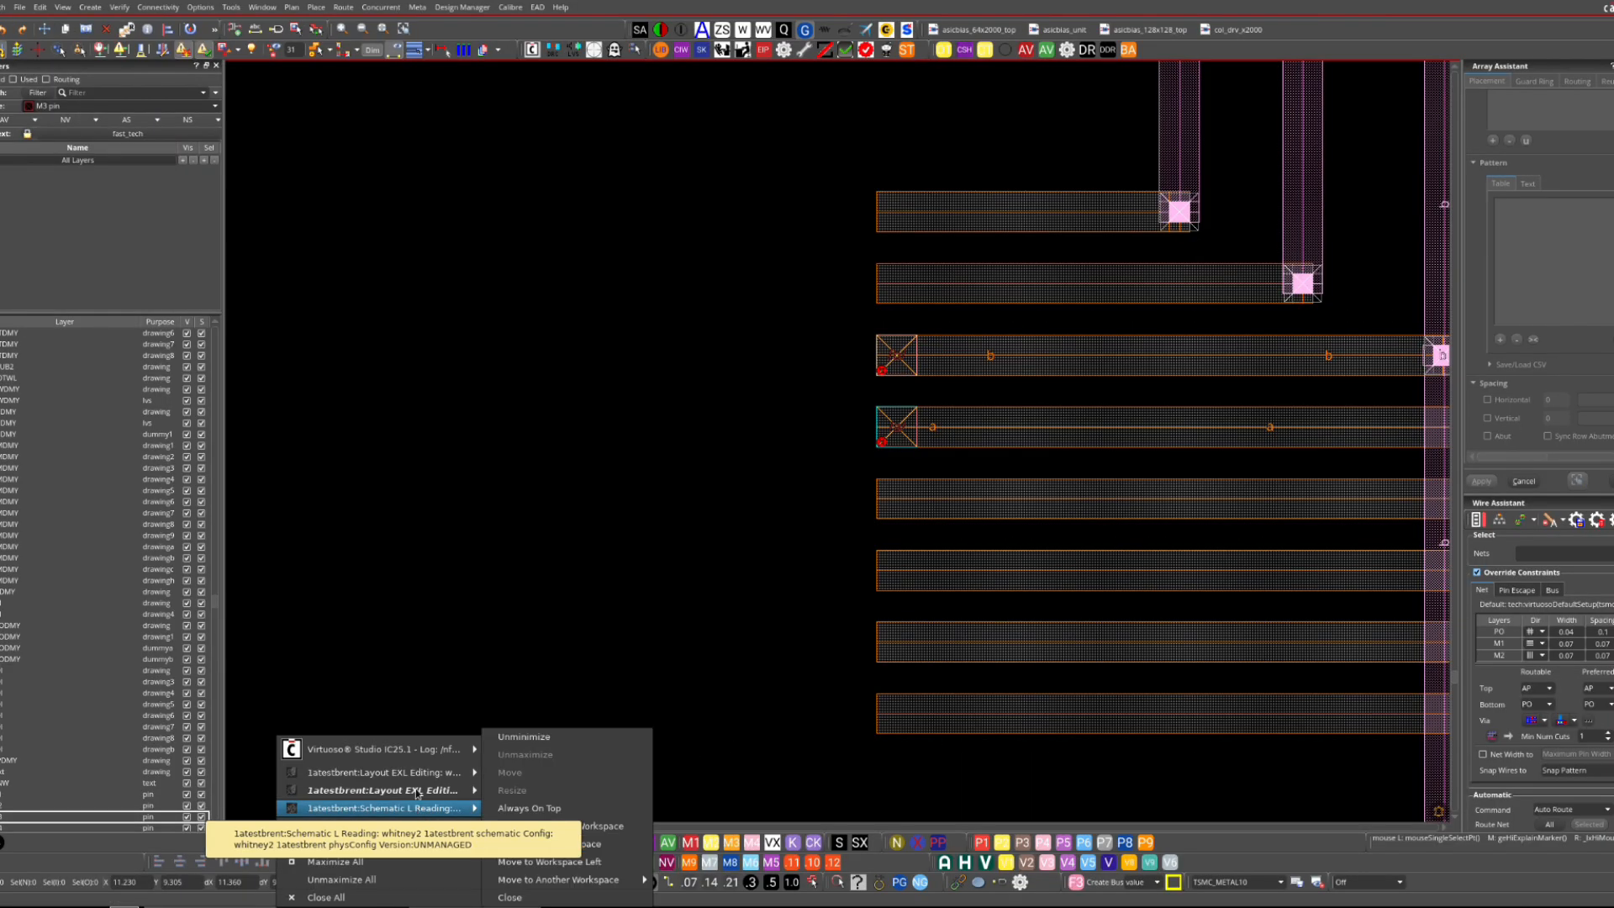
left_click(415, 789)
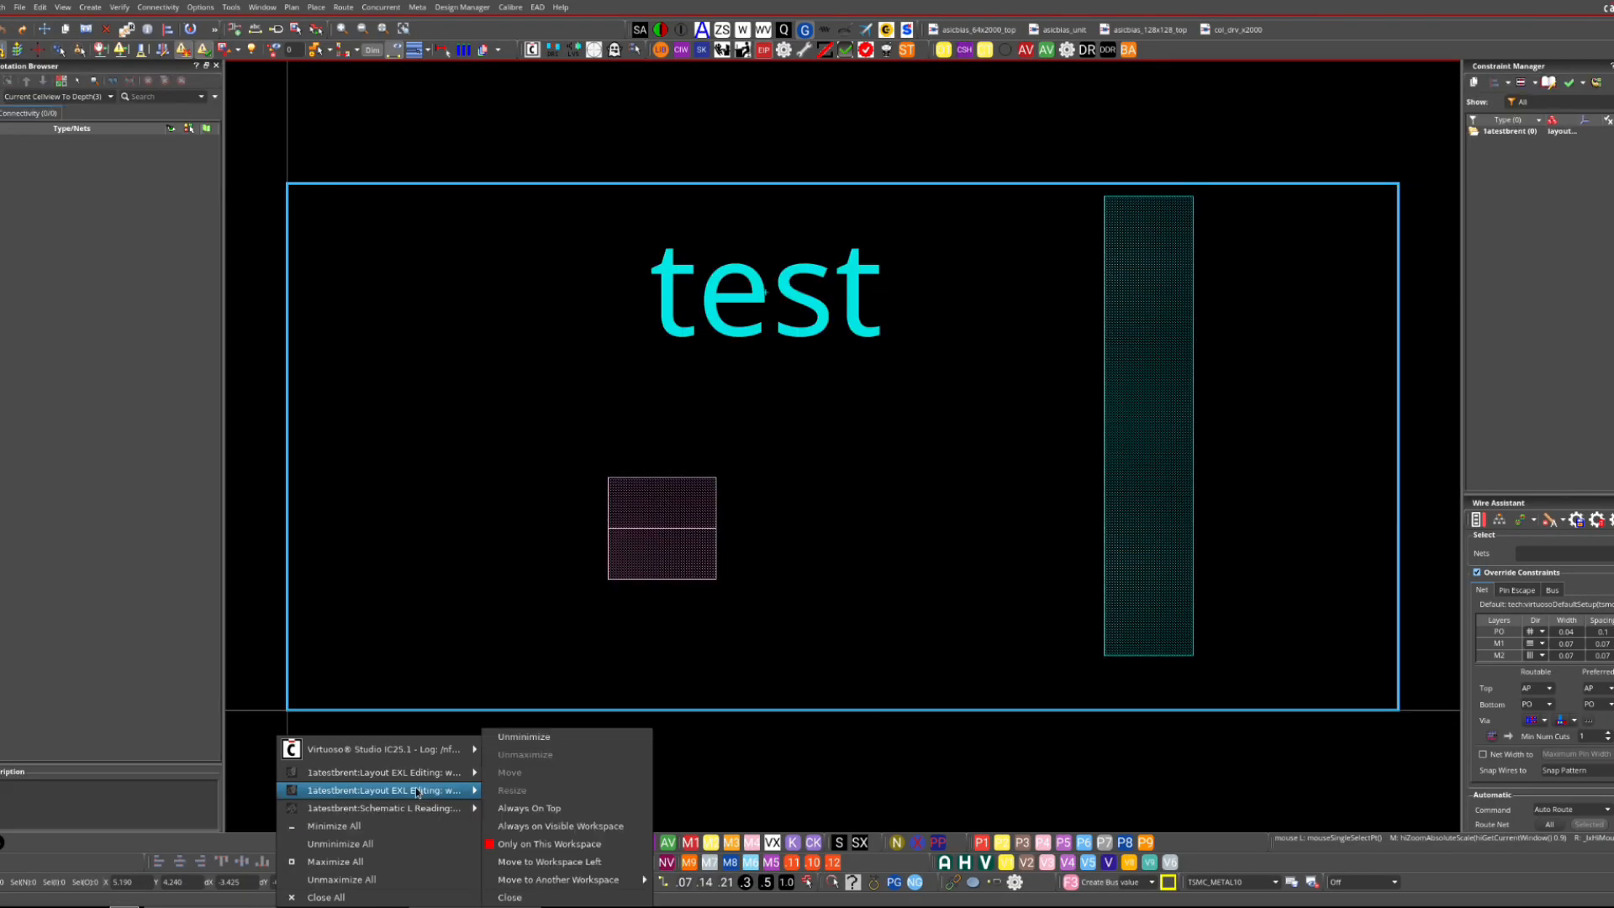
left_click(829, 774)
left_click(881, 359)
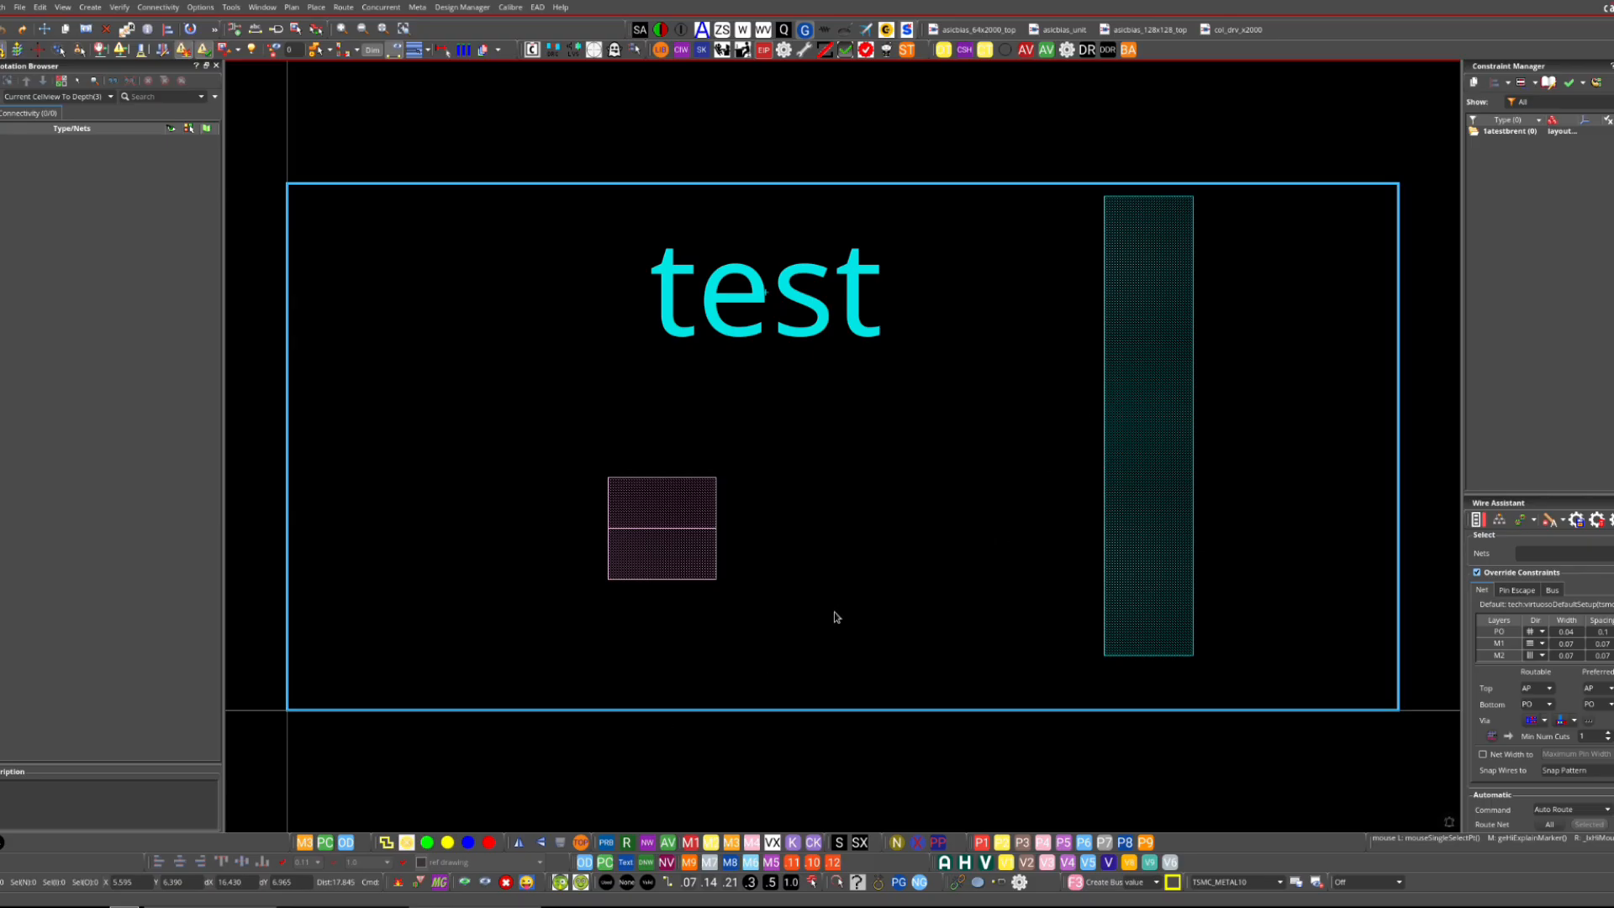
left_click(950, 675)
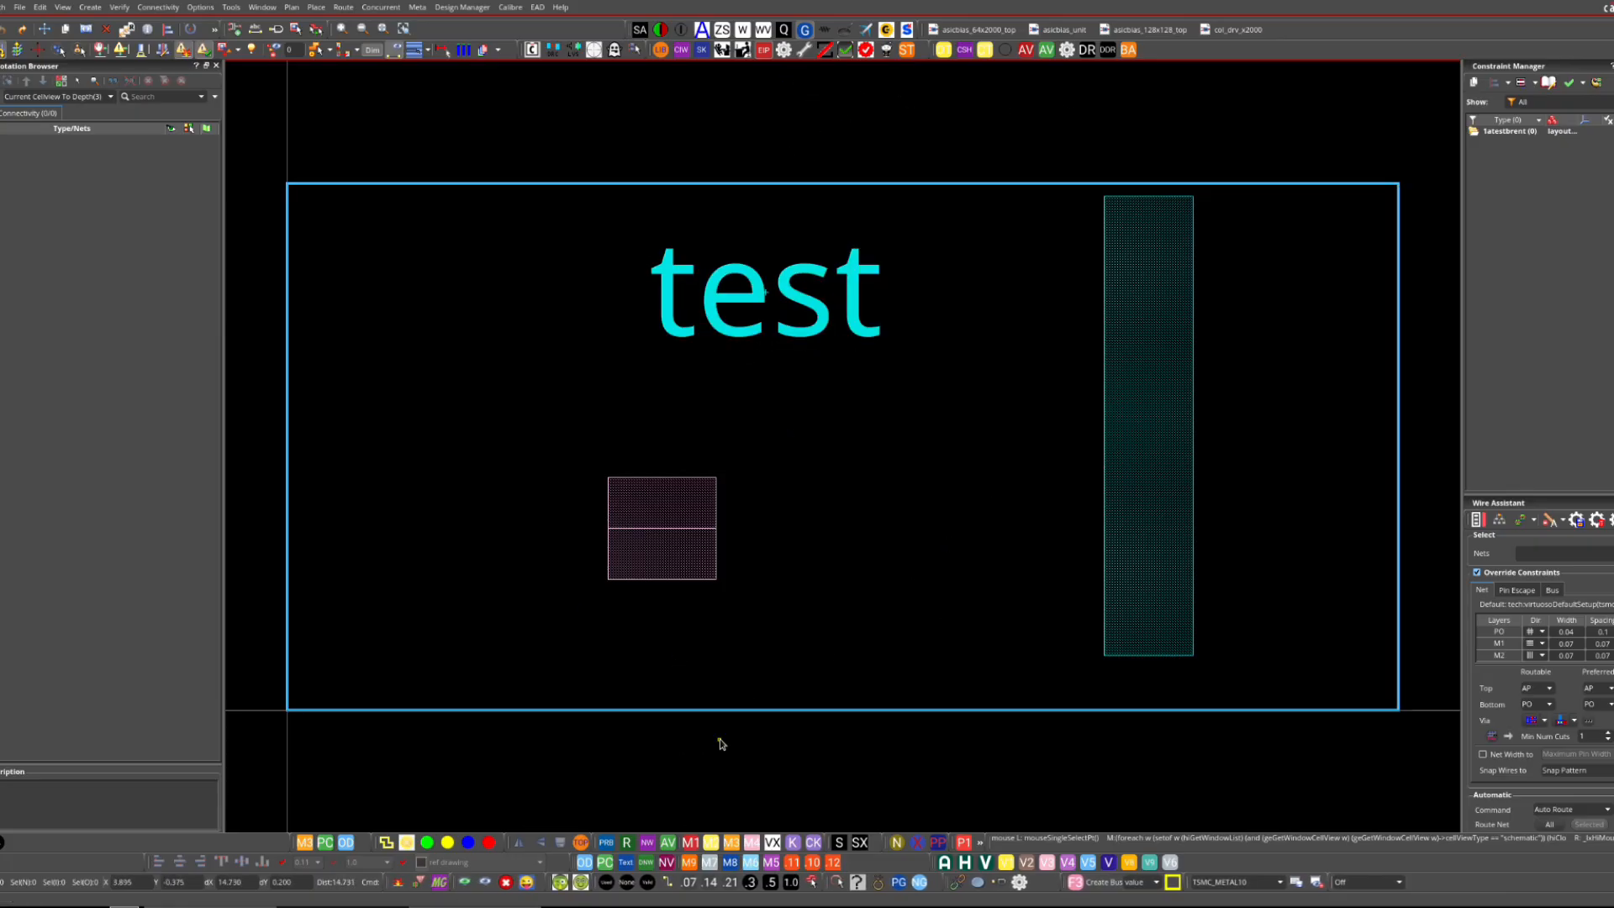
- Zoom in near the test cell's upper boundary and centre the view on coordinates 22 12
key("c")
right_click_drag(906, 102, 723, 244)
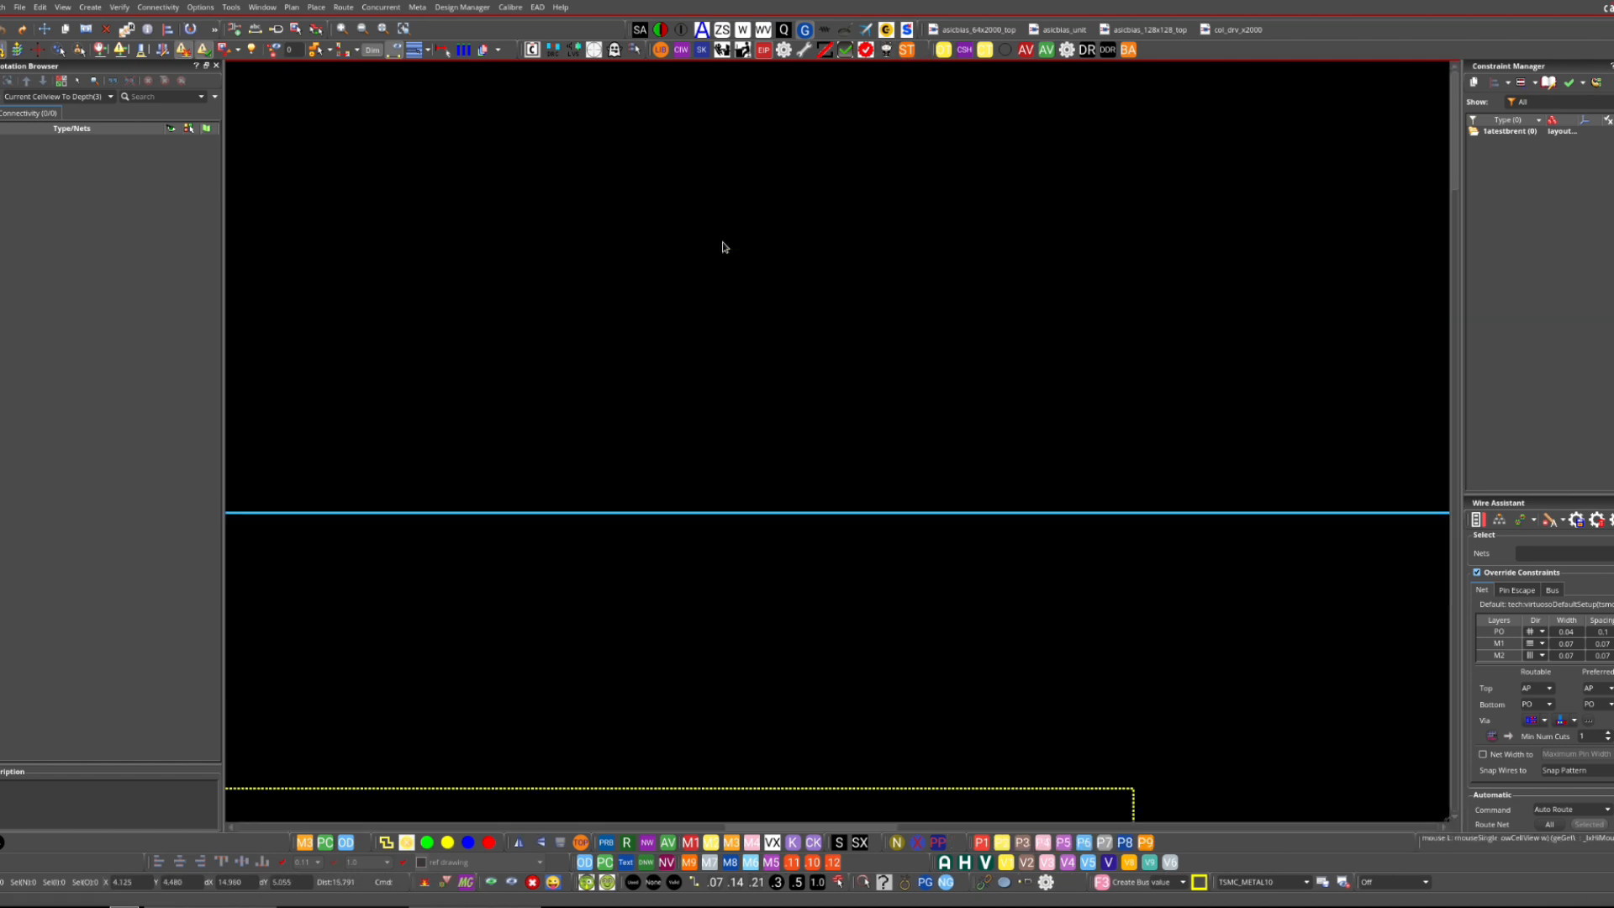
left_click(846, 32)
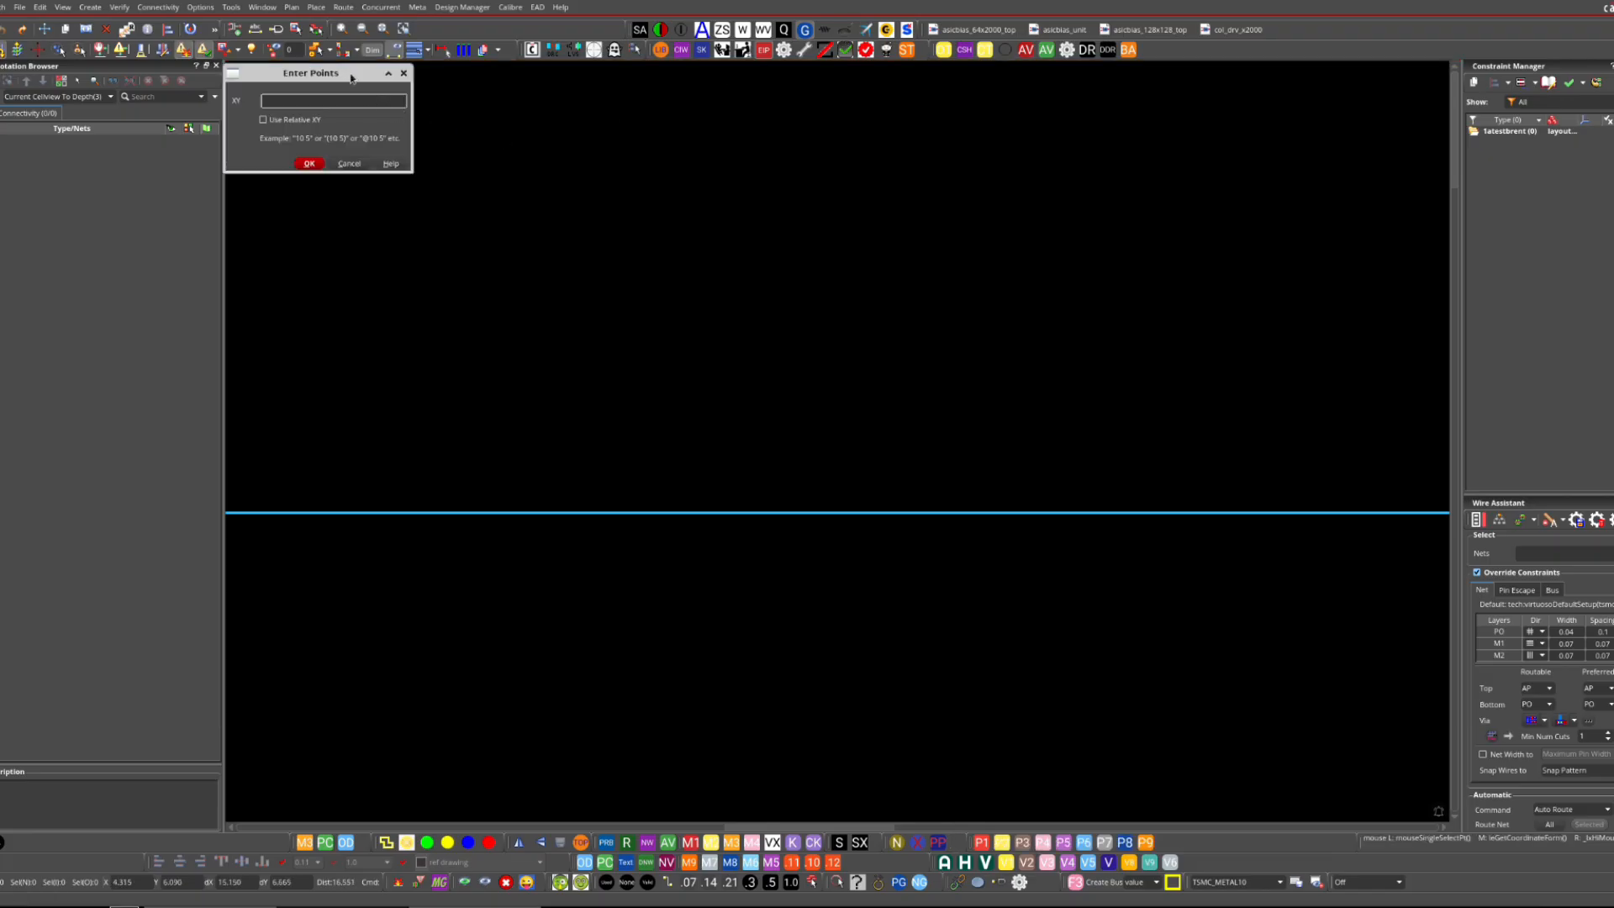
left_click_drag(352, 78, 471, 150)
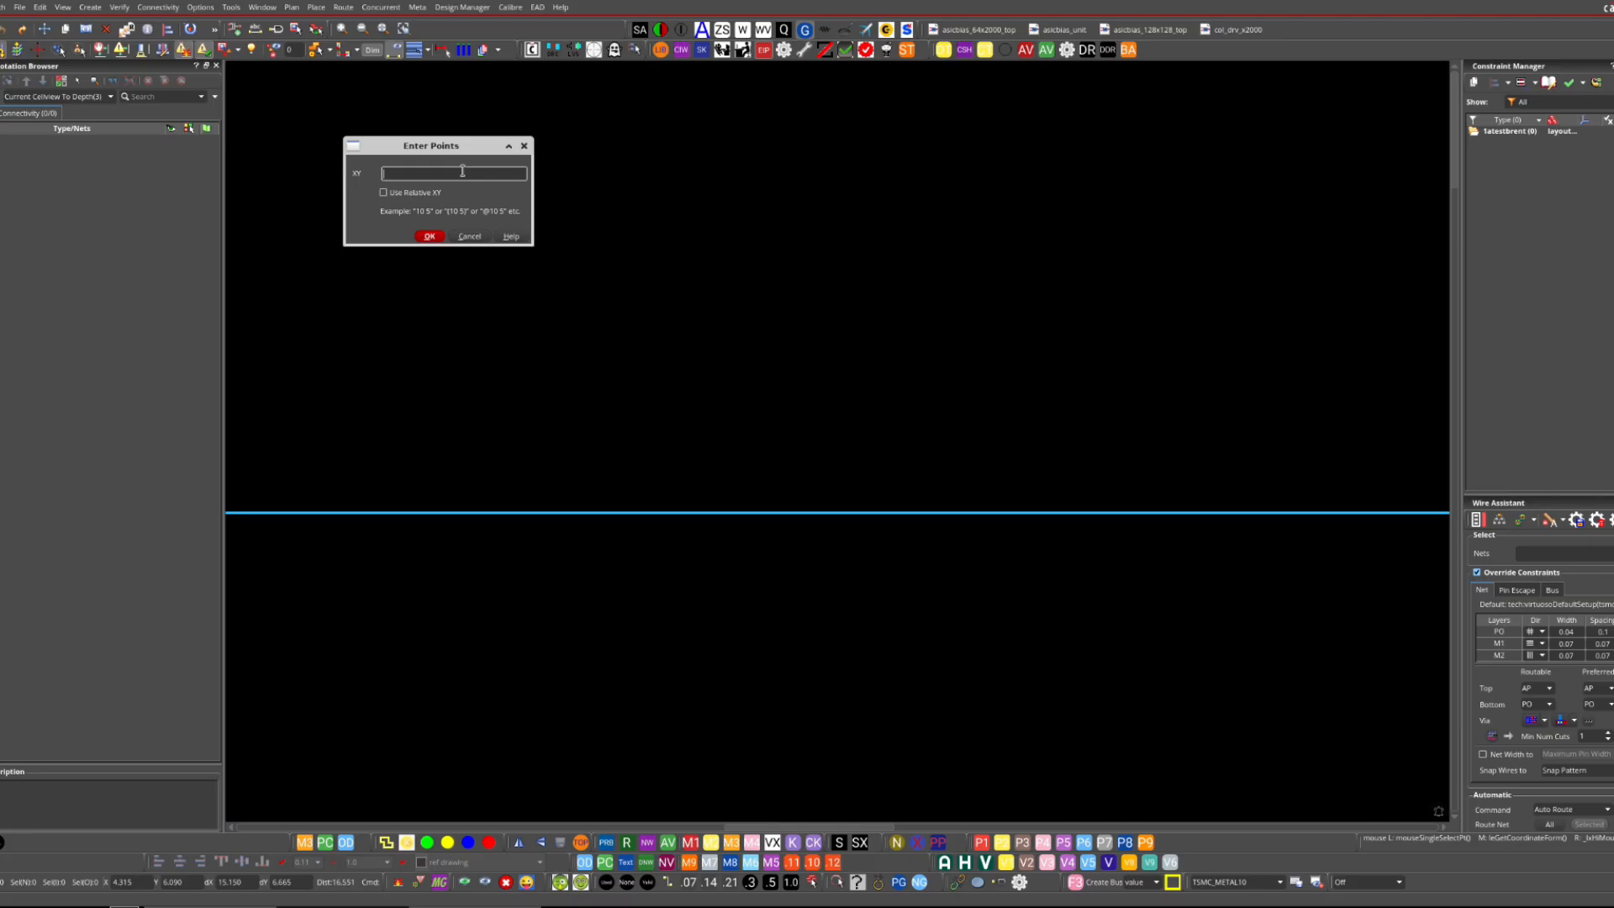
type("22 12")
key("Return")
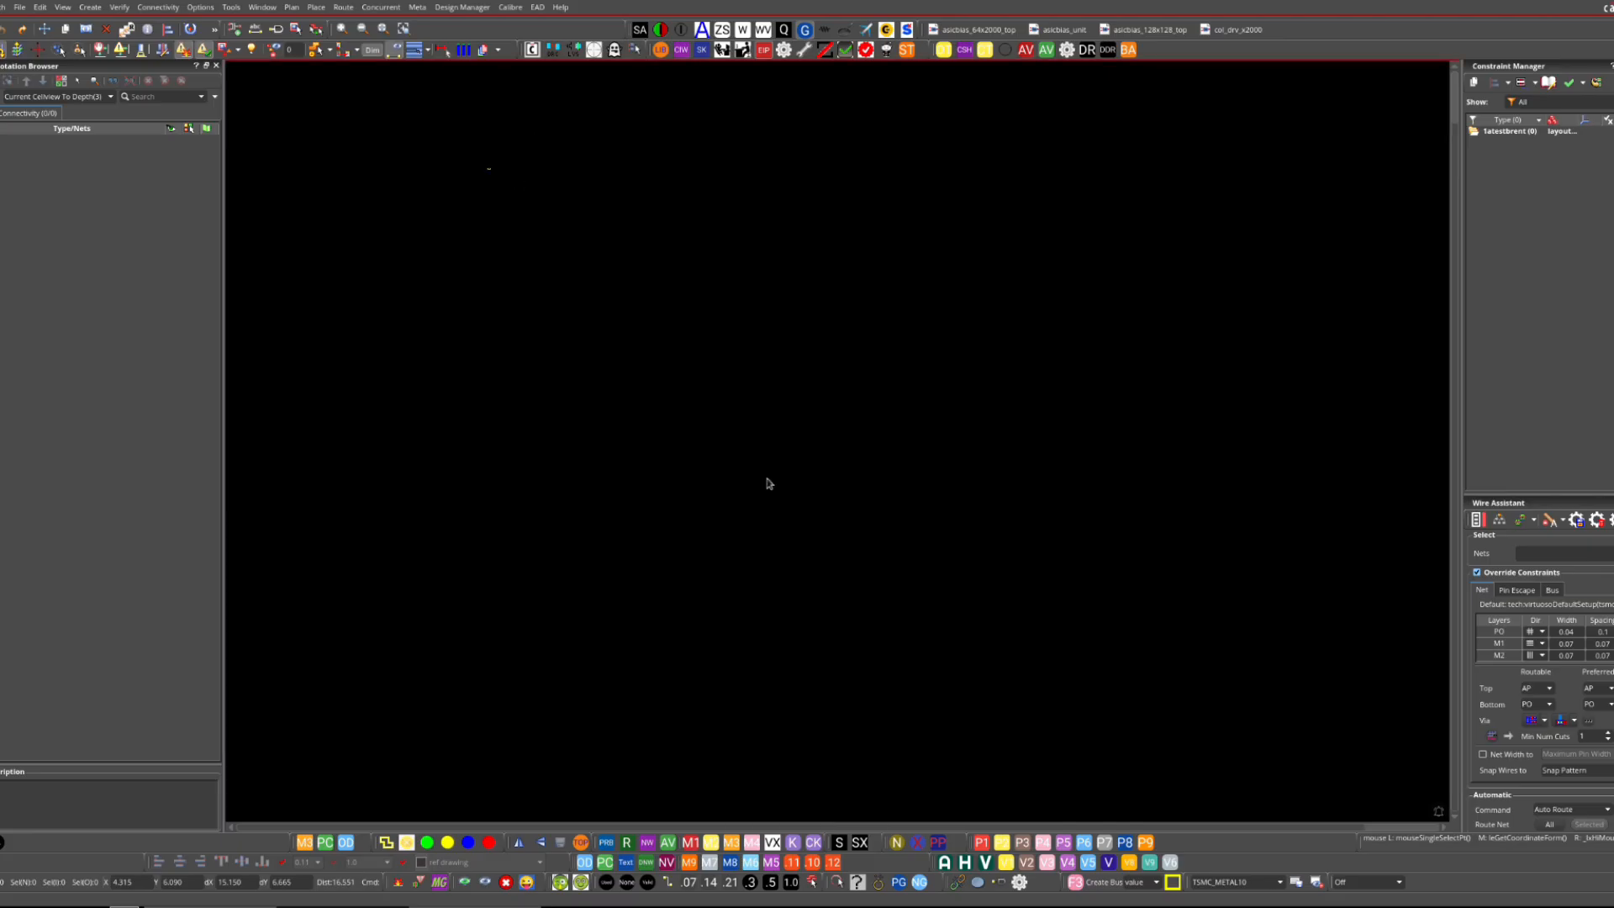
- Centre the view near the boundary's upper-left corner by entering coordinates with X at 1, then fit the test cell
left_click(836, 35)
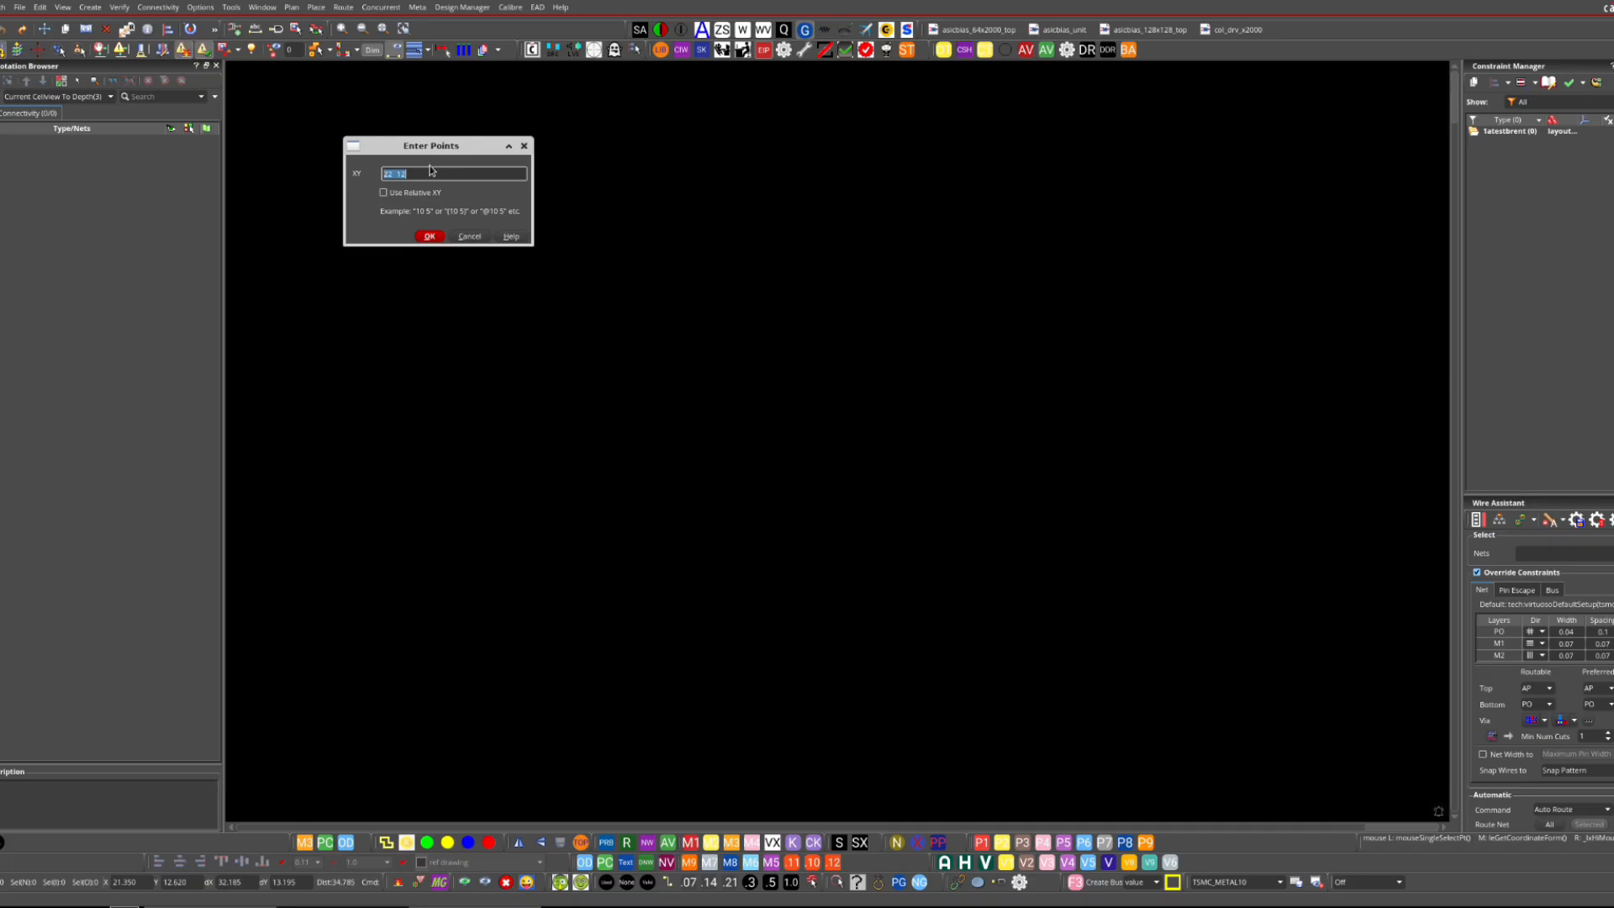
type("1")
key("Return")
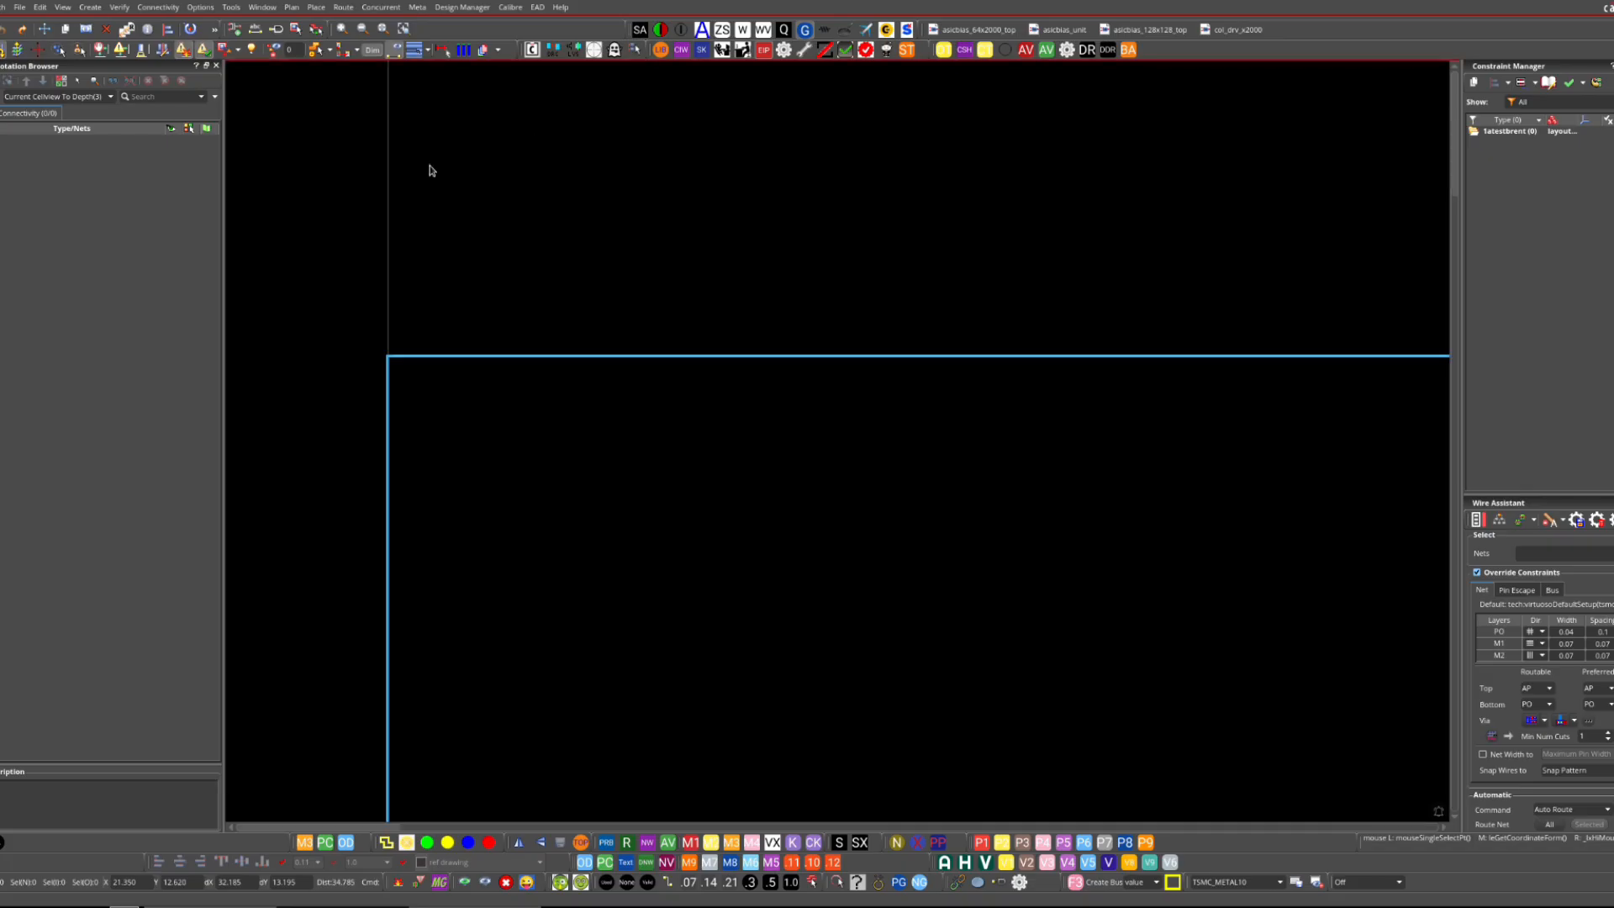
scroll(716, 489, "down", 3)
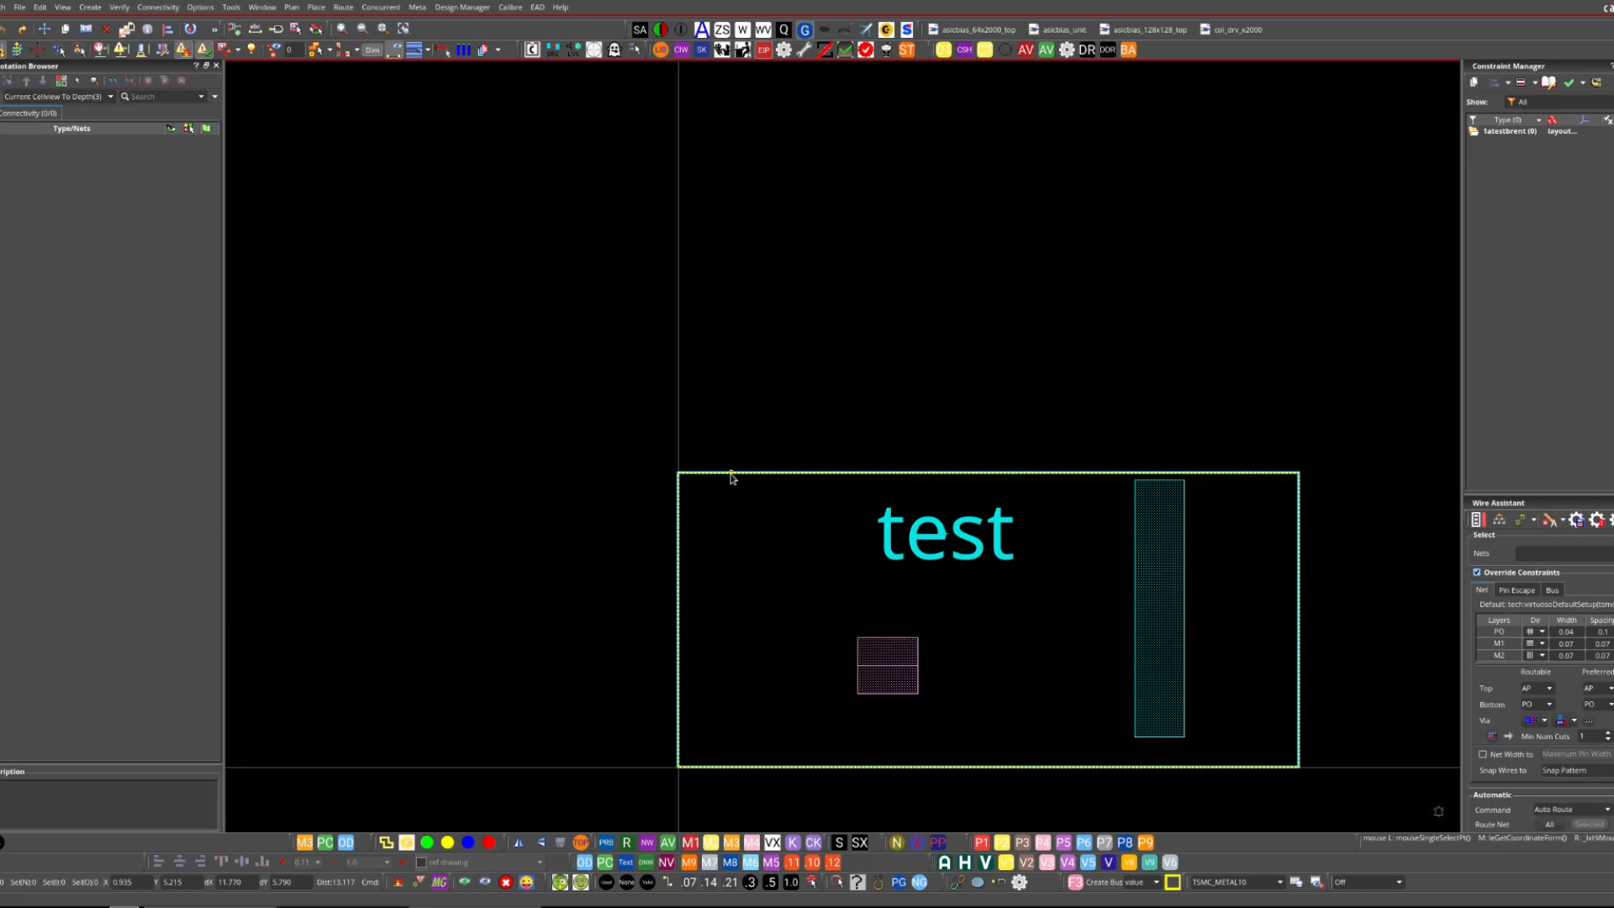
left_click(846, 37)
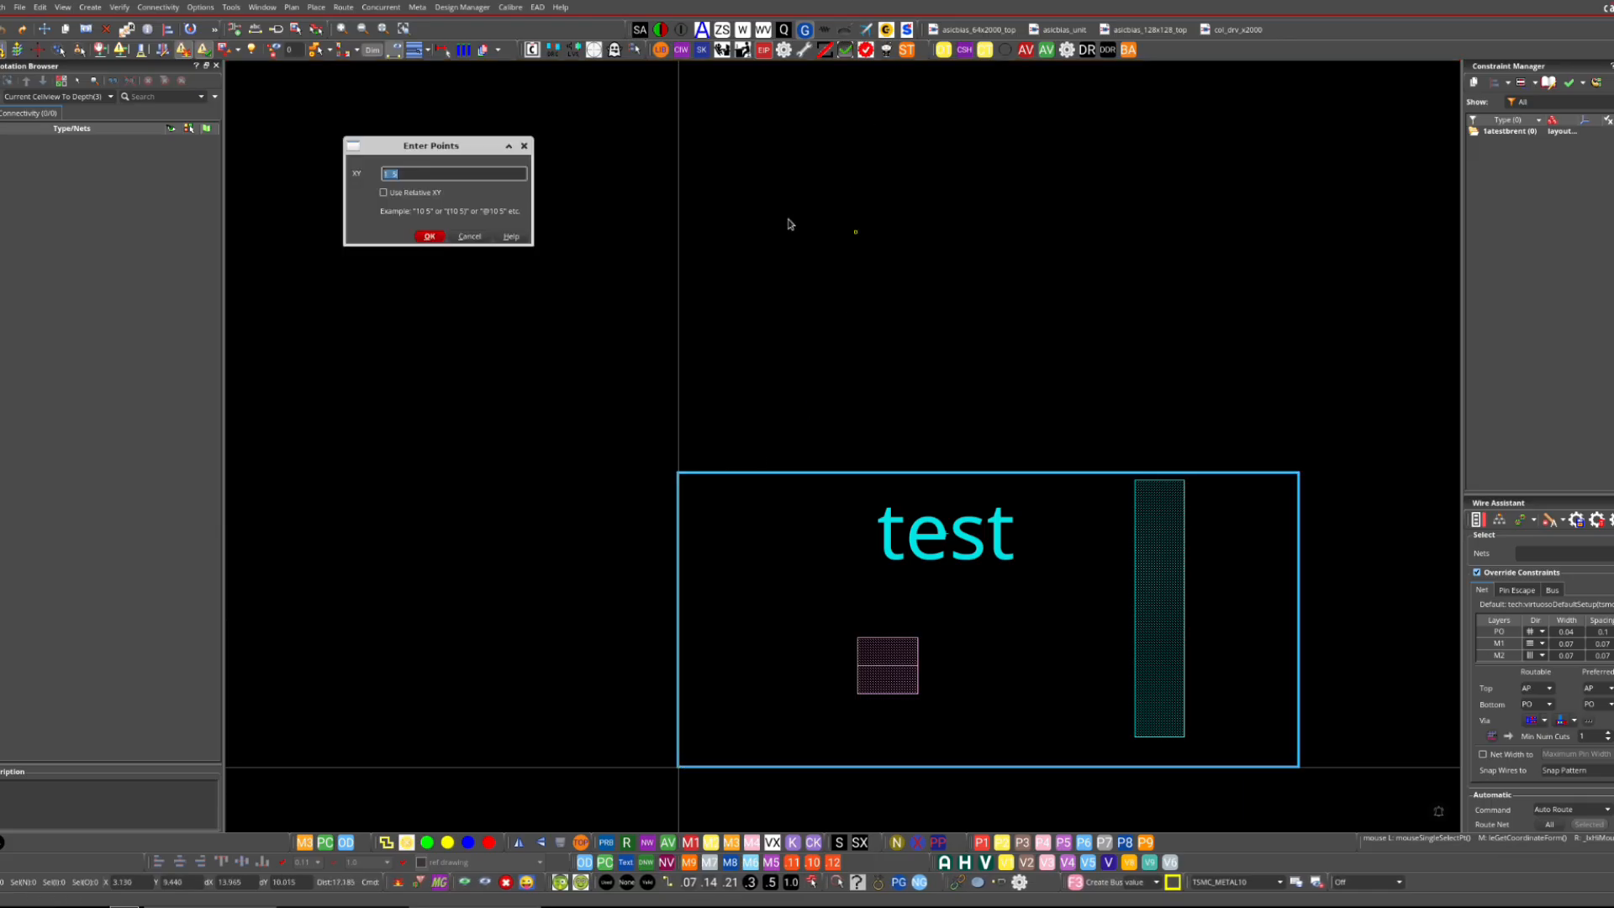
left_click(523, 149)
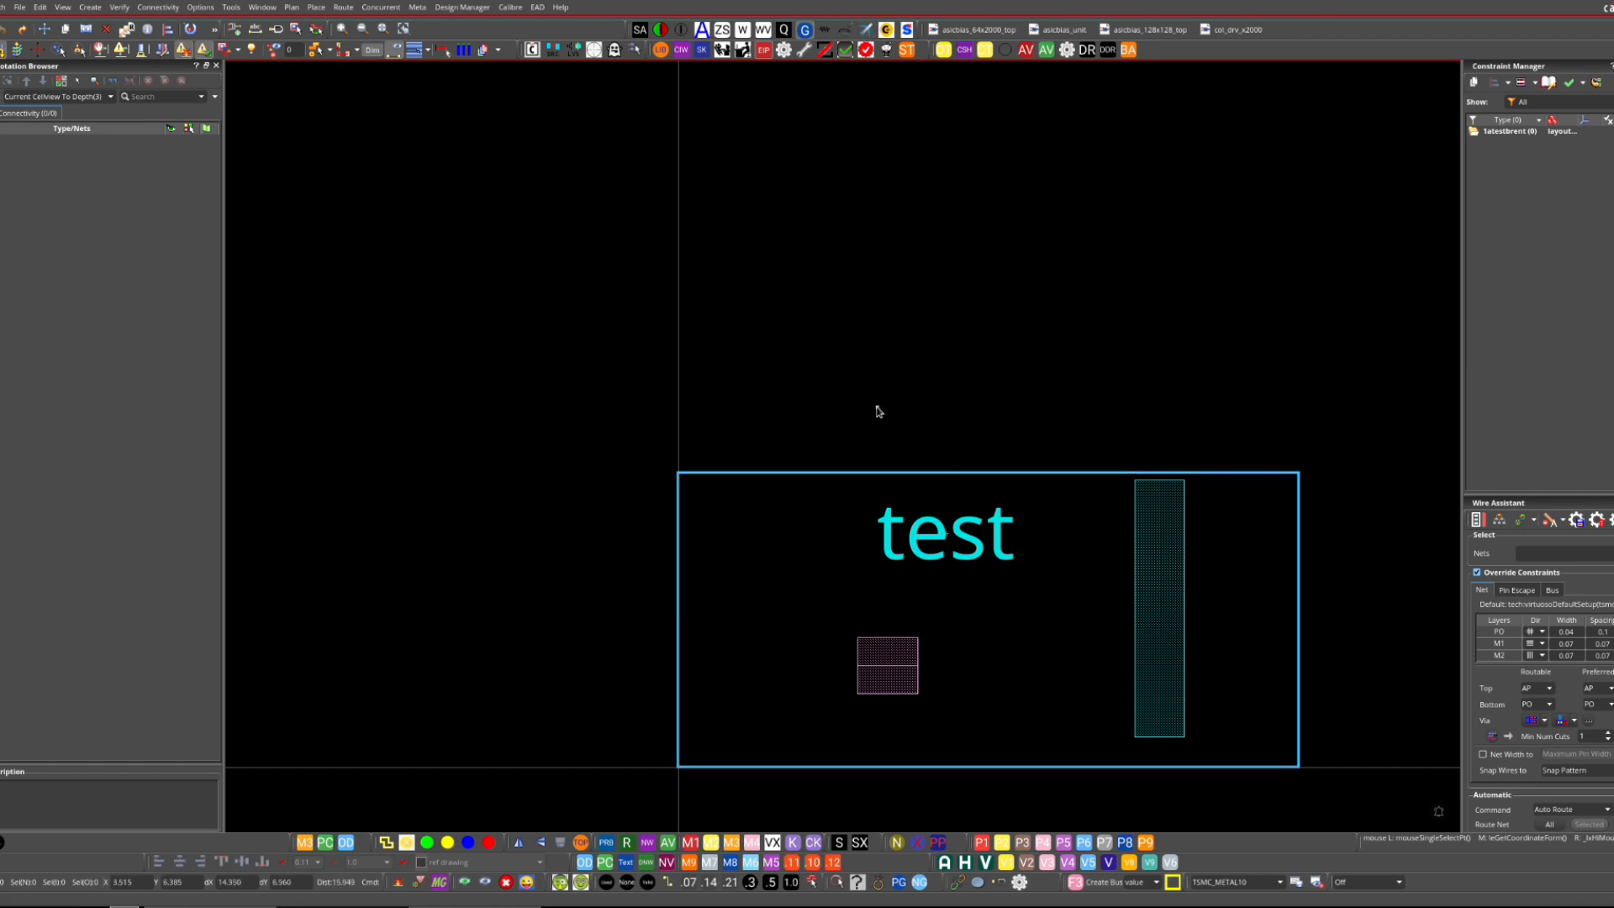
key("f")
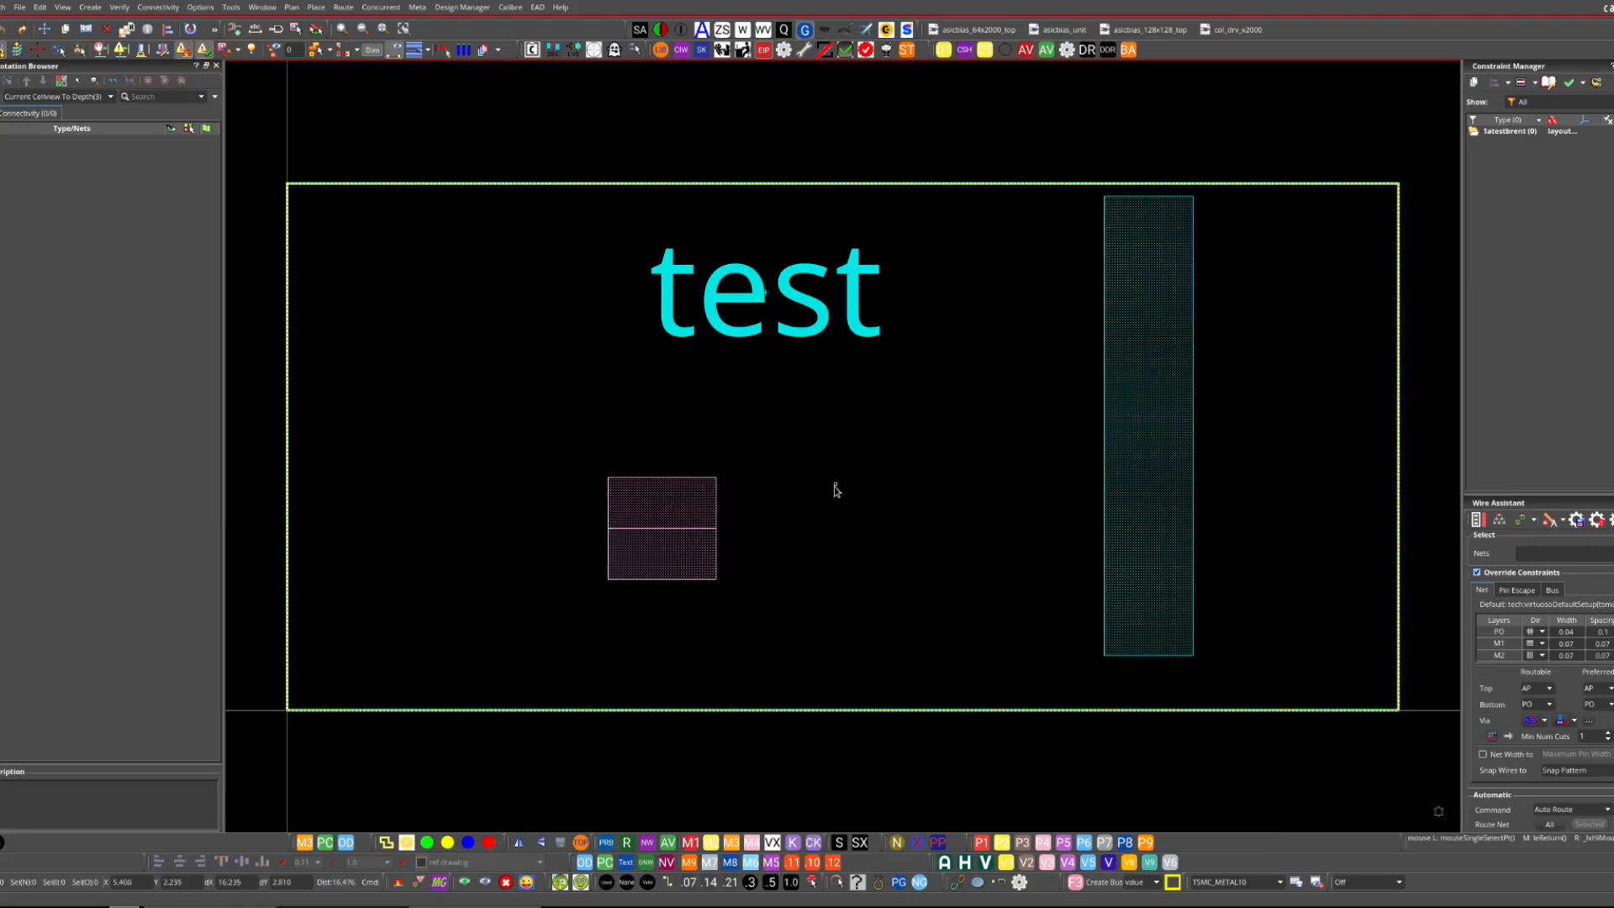
- Switch back to the parent cell's layout window and fit the whole design in view
left_click(397, 904)
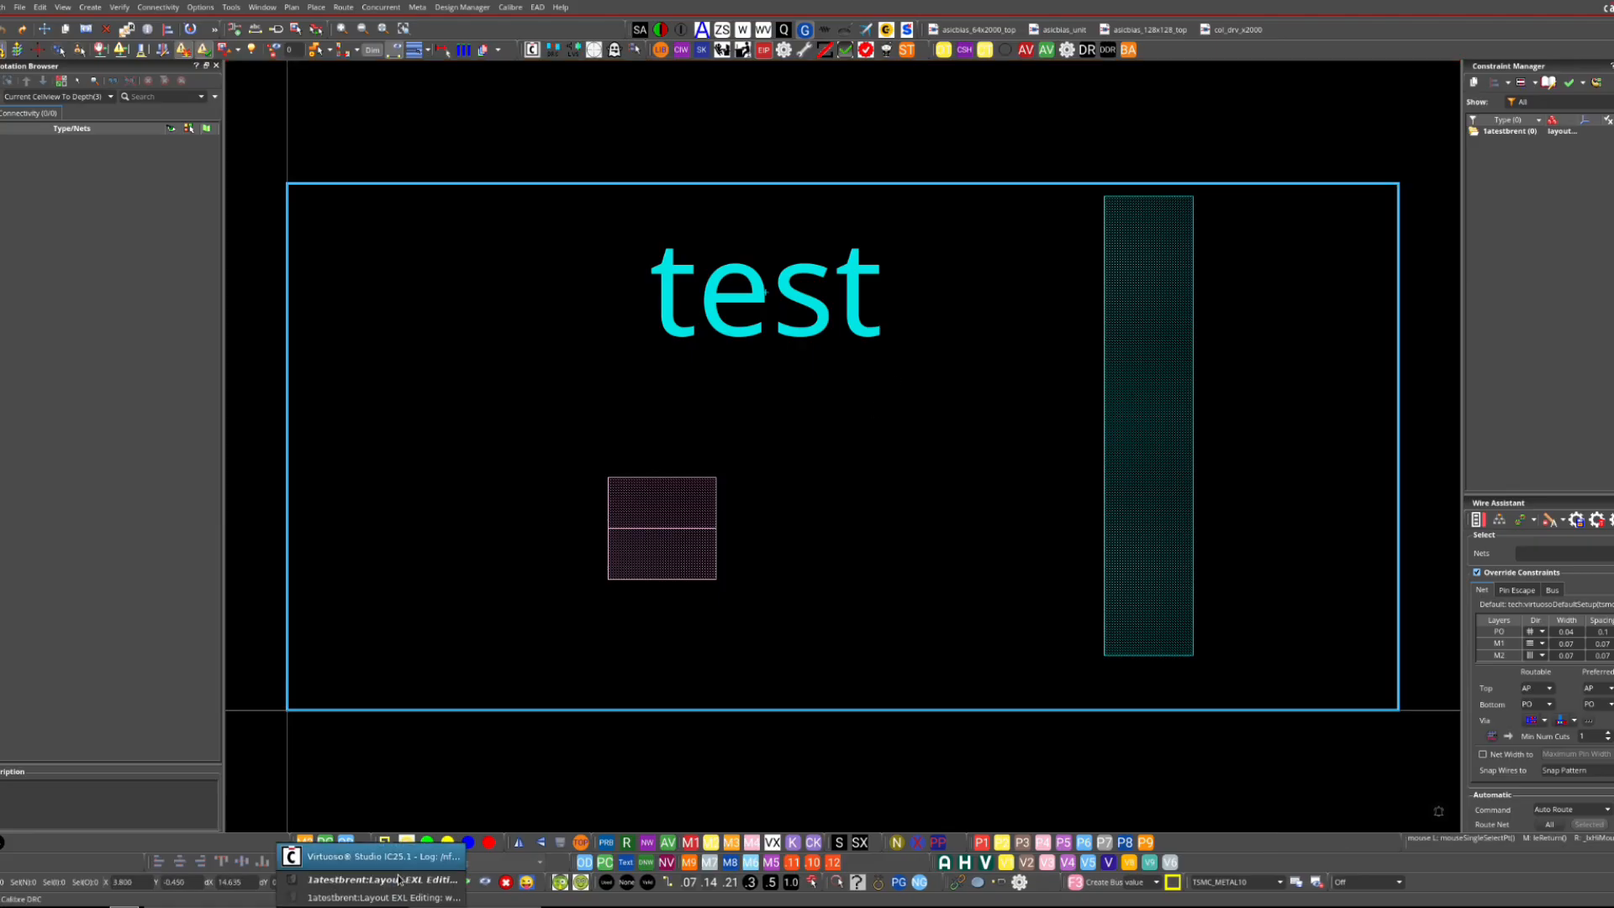
left_click(399, 893)
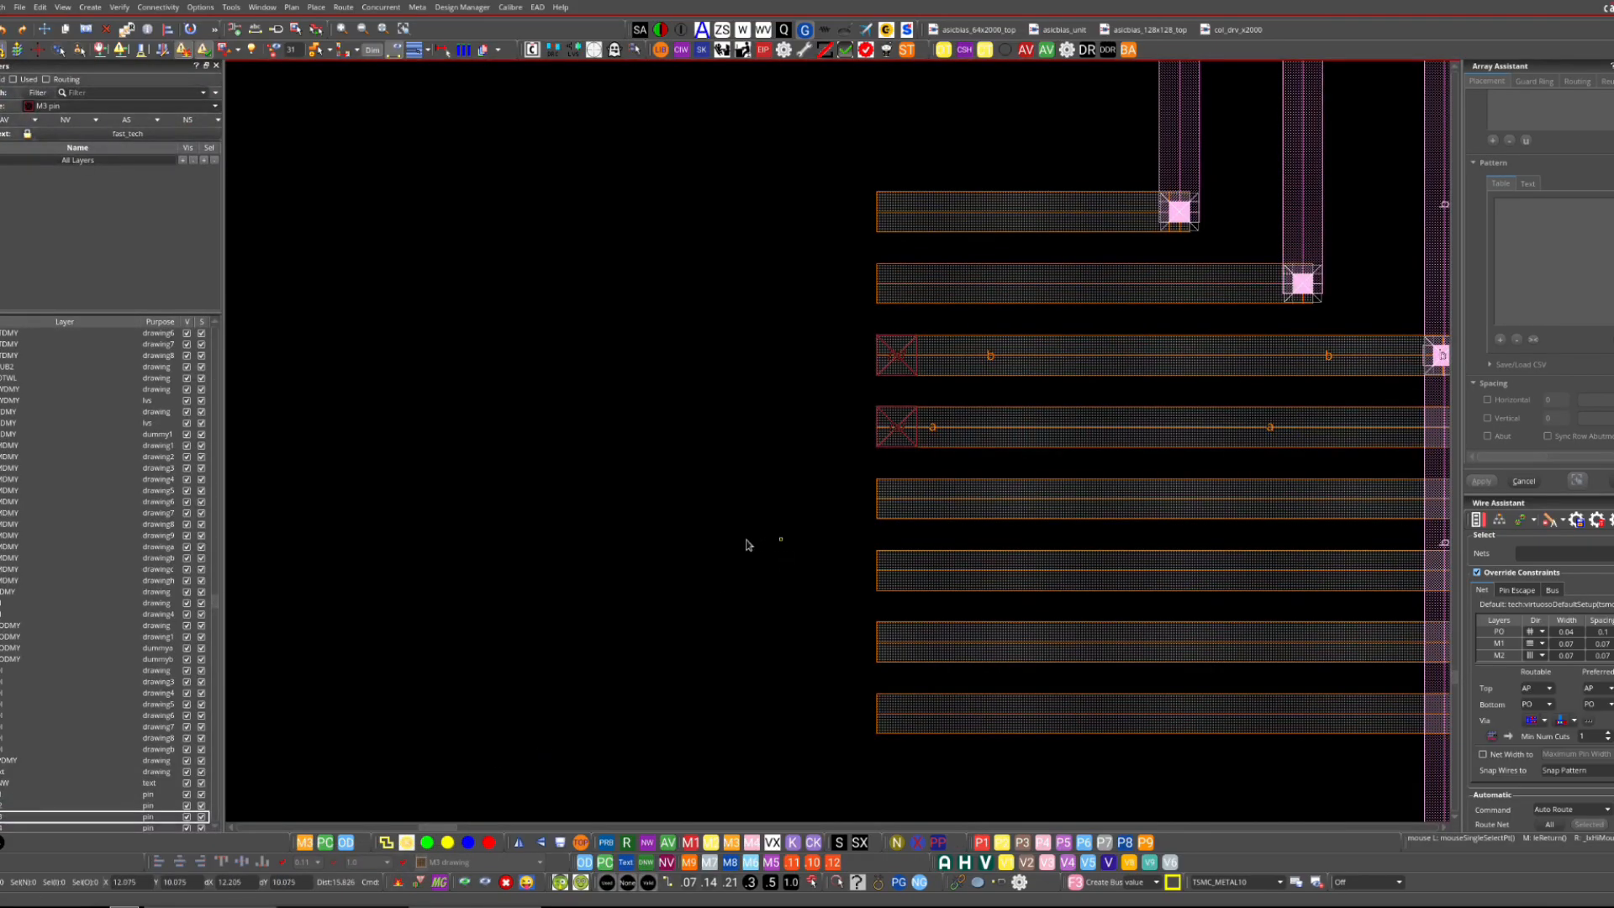
key("f")
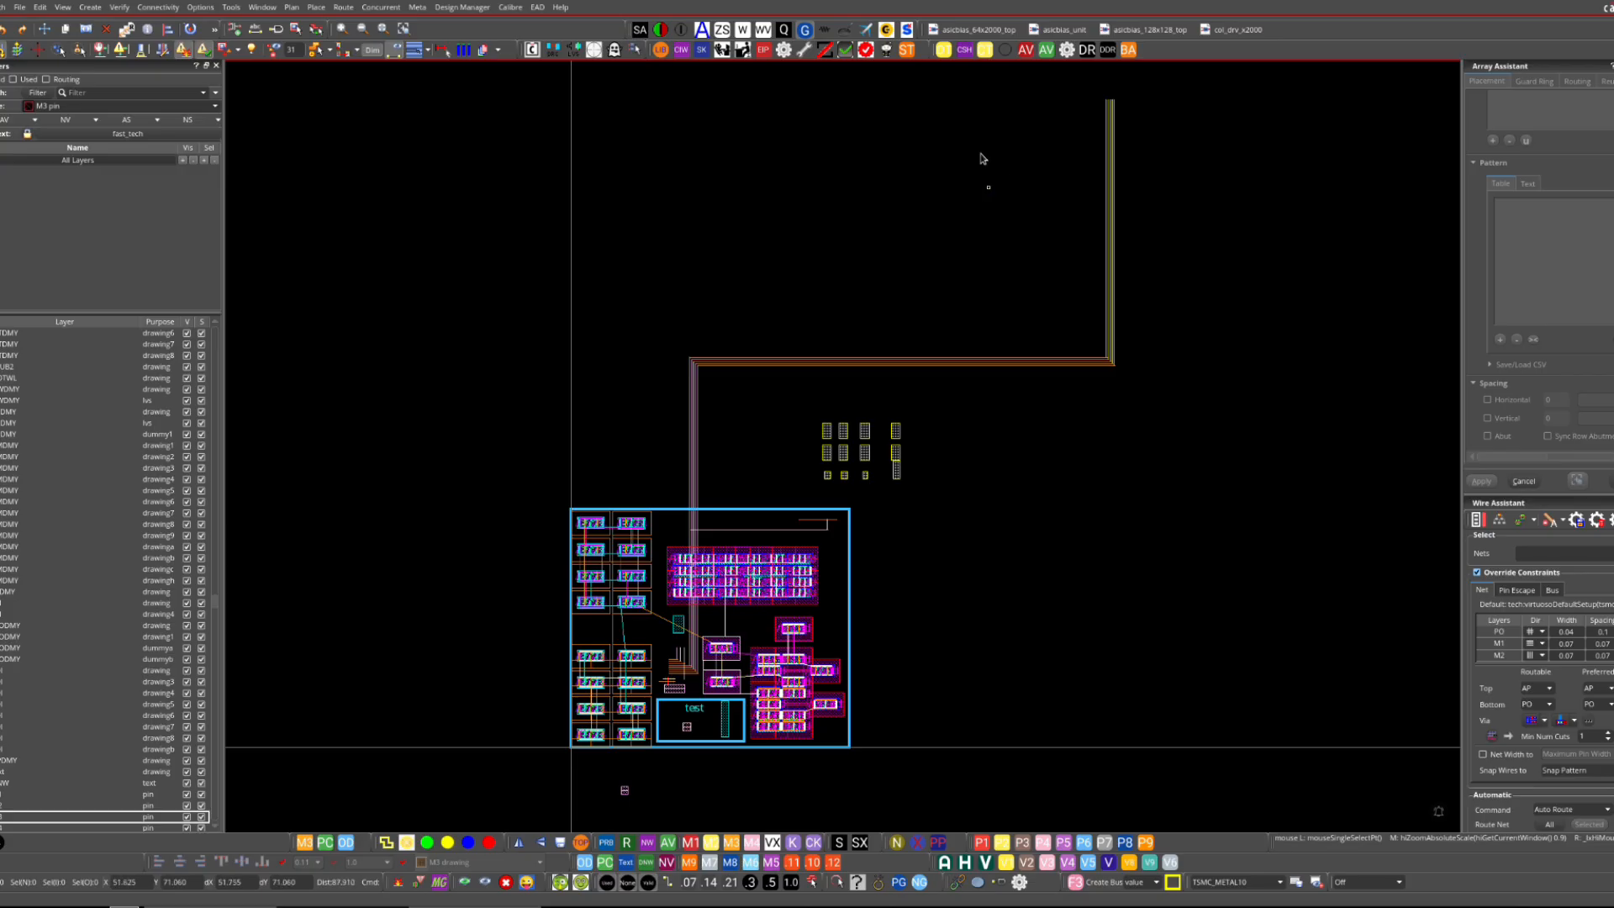
- Select the outermost net of the long stepped bus and deselect its segments near the cell boundary's upper-right corner
left_click(701, 31)
left_click(1107, 239)
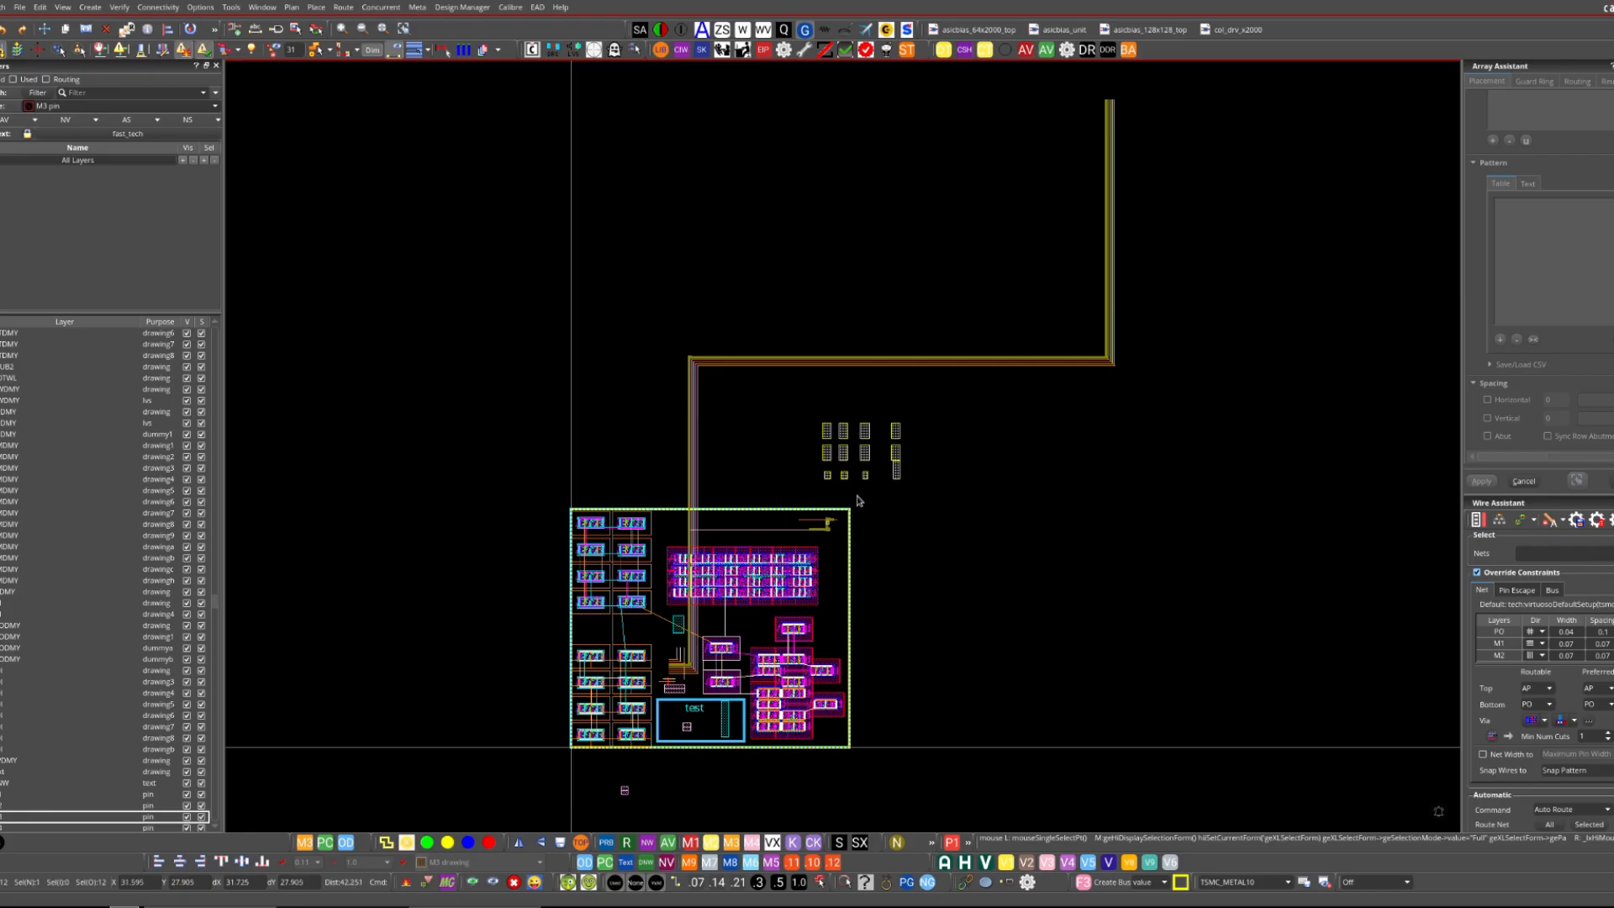
scroll(866, 522, "up", 5)
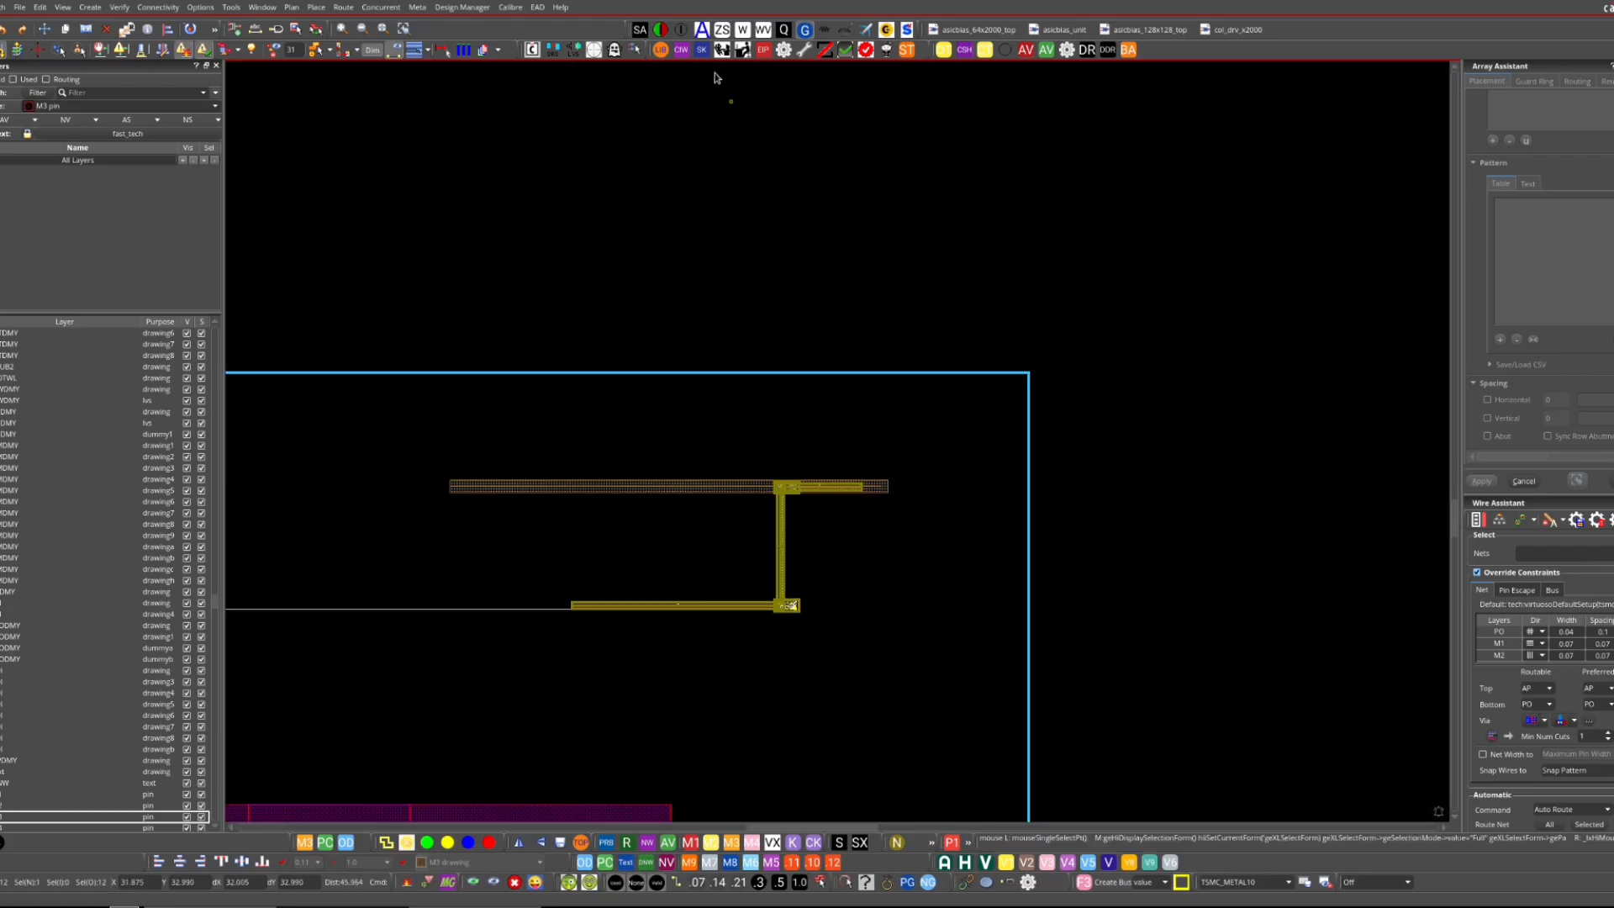
left_click(679, 30)
left_click_drag(927, 416, 476, 702, "ctrl")
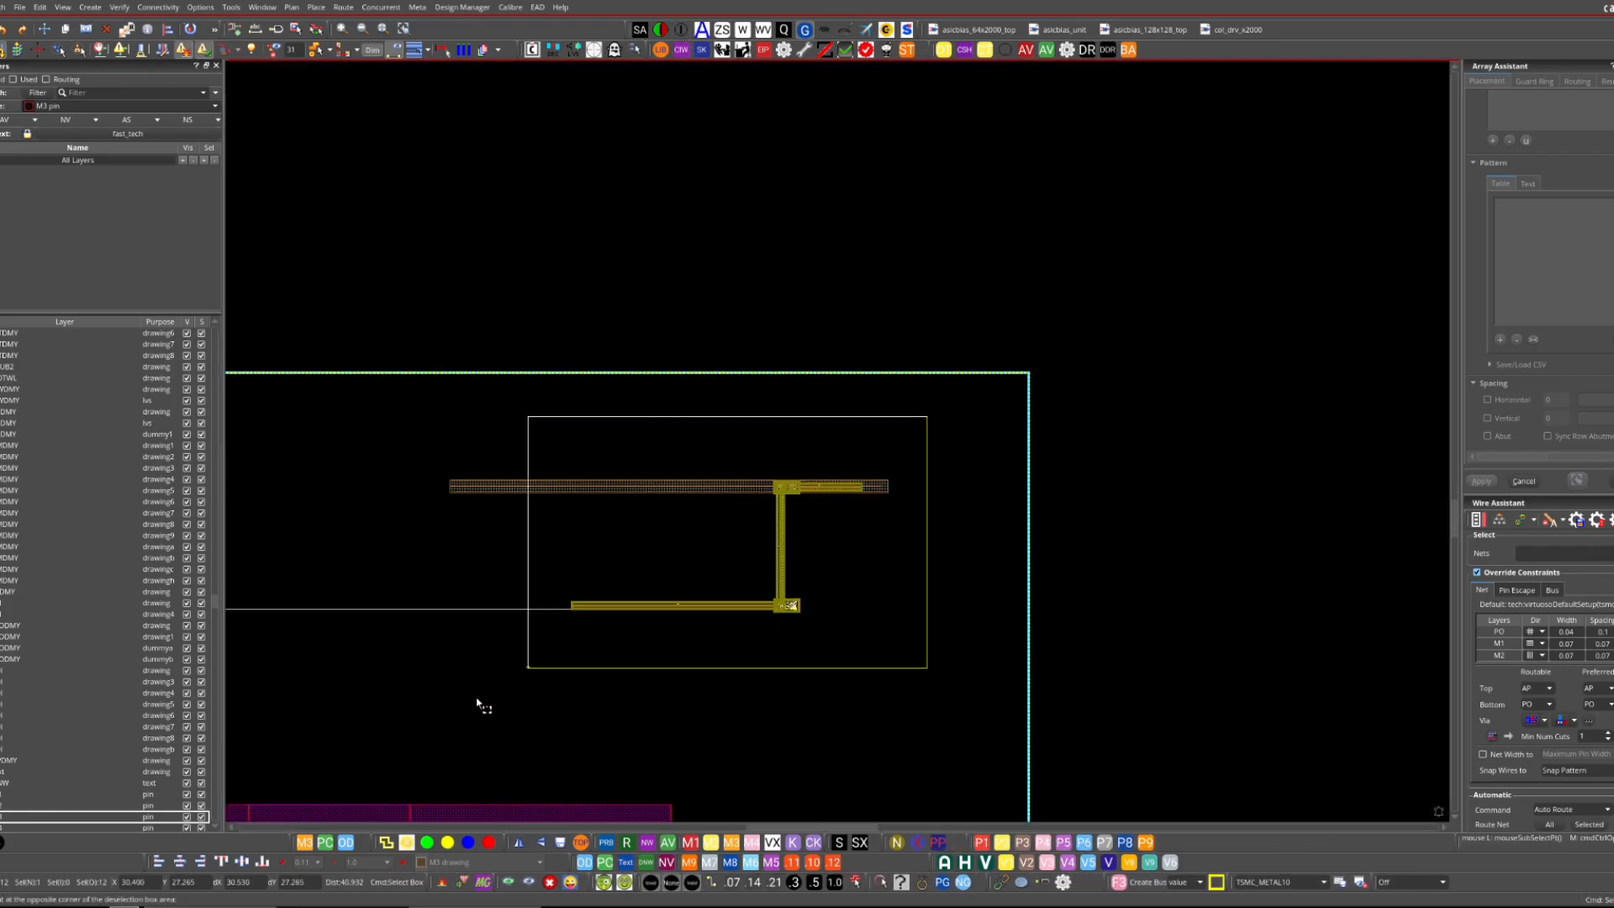
- Calculate the total length and metal resistance of the selected bus path and dismiss the result
scroll(924, 345, "down", 5)
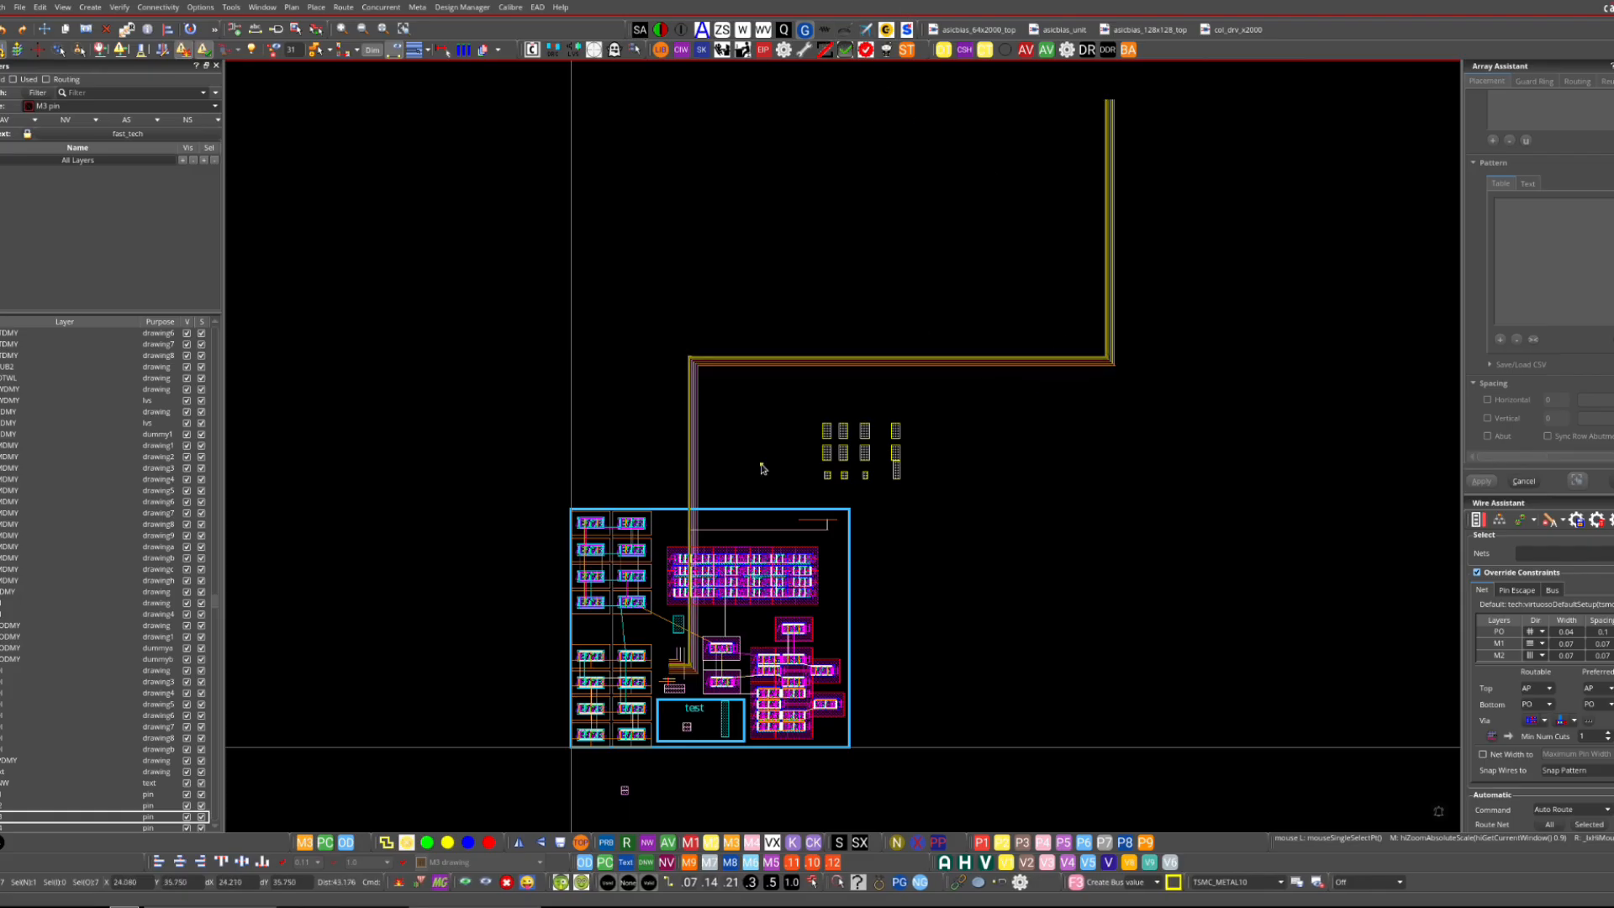
left_click(827, 32)
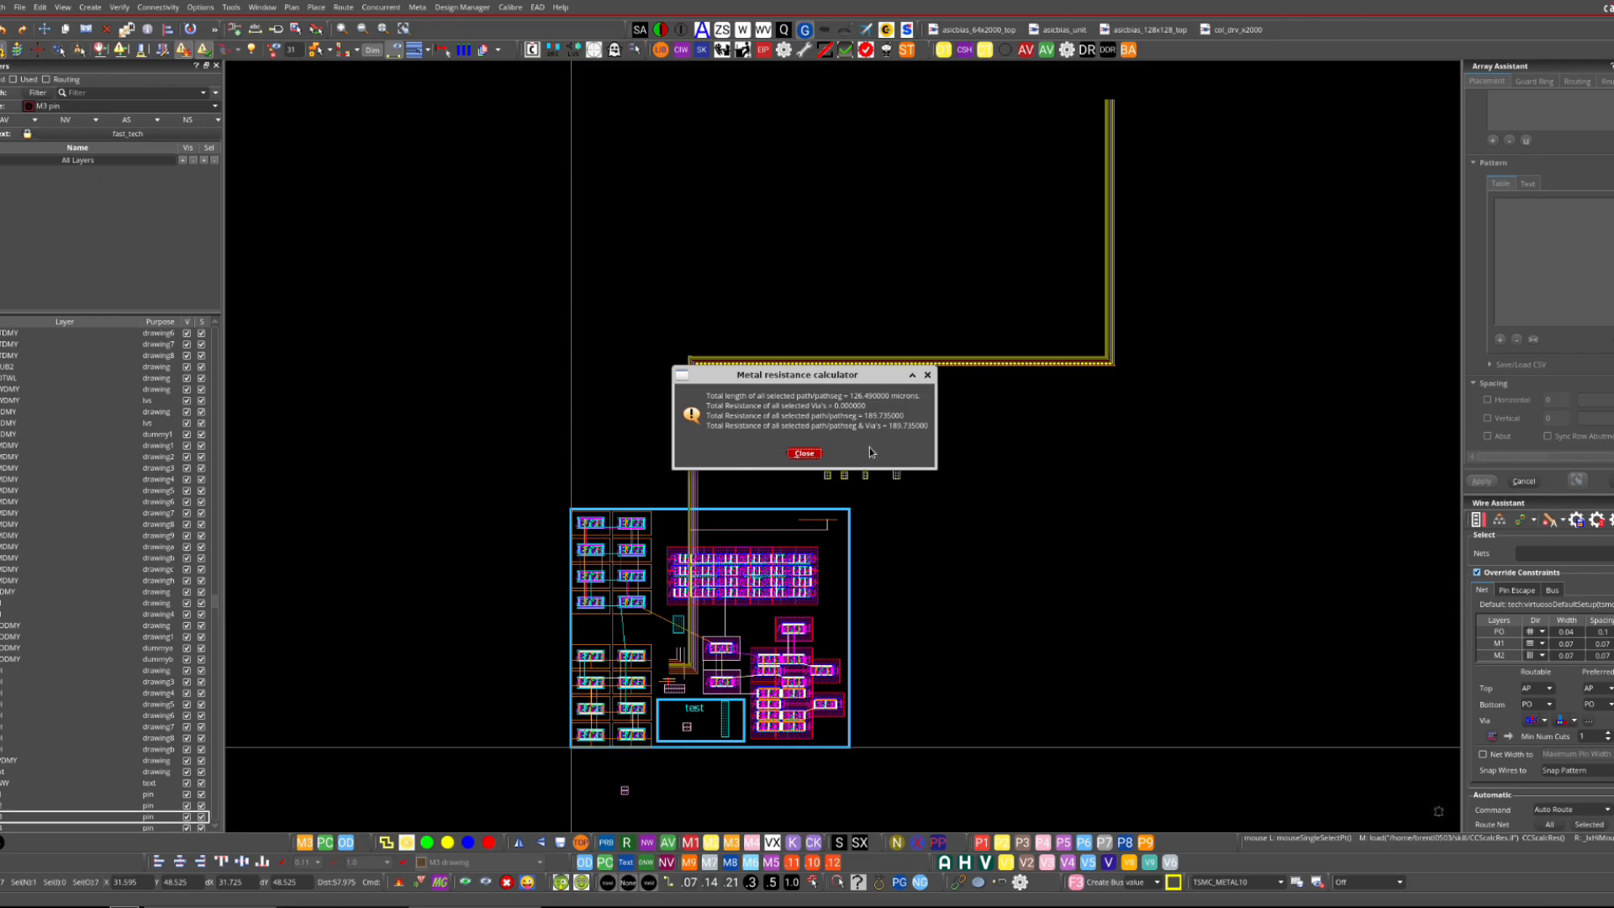
left_click(815, 454)
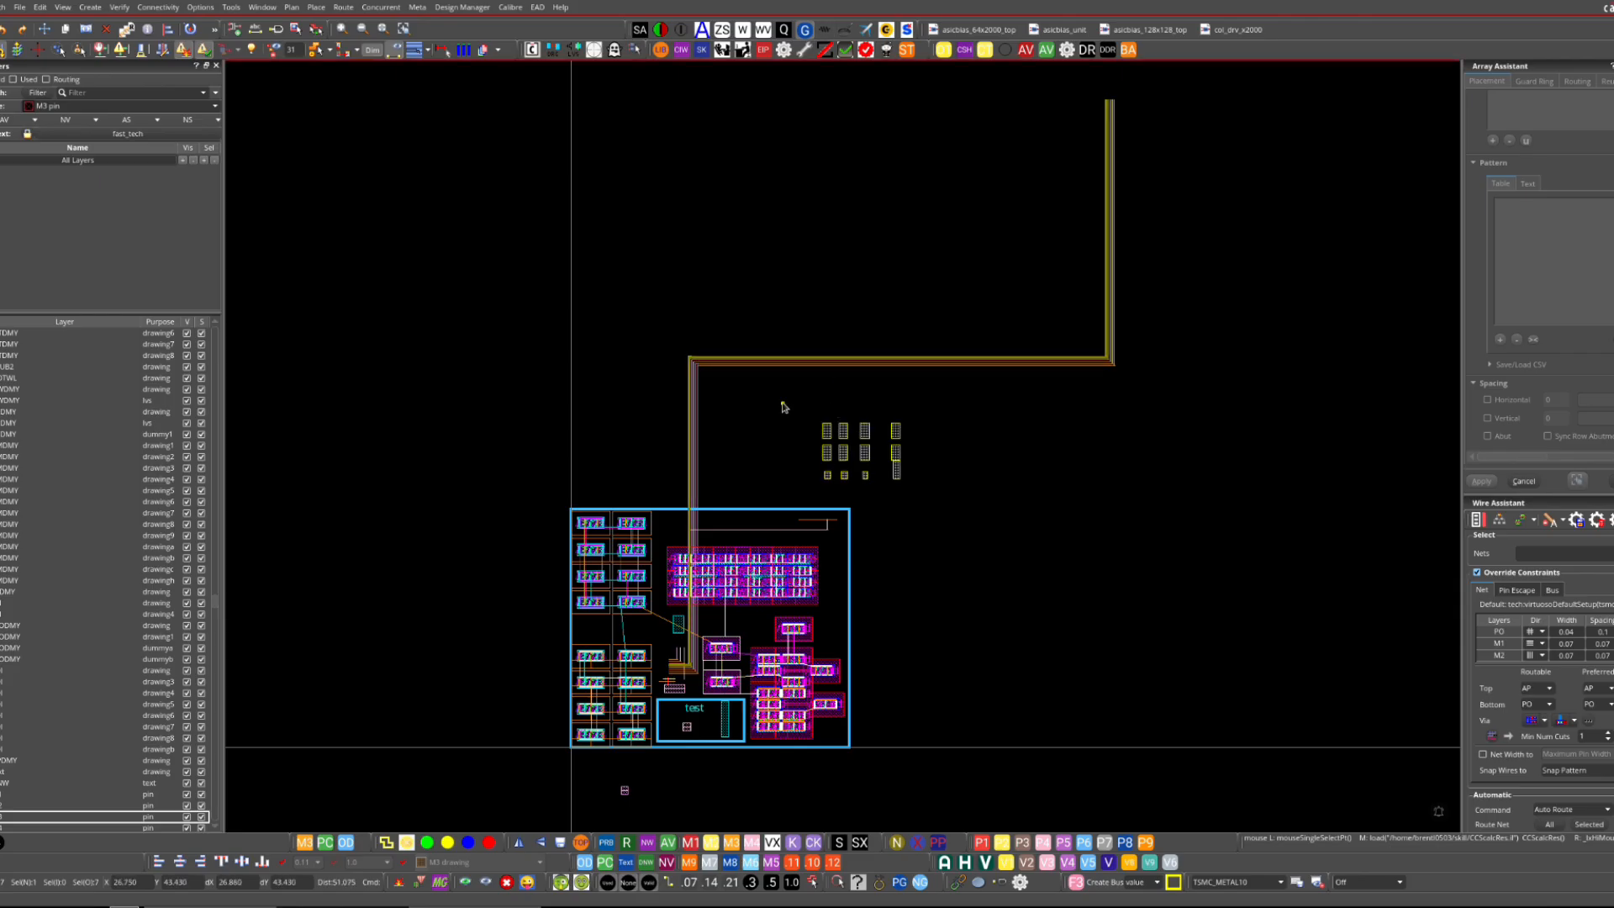
- Draw vertical rulers about 3.3 and 4.7 microns long above the block array, joined by a horizontal ruler about 21.7 microns long
right_click_drag(1007, 357, 698, 461)
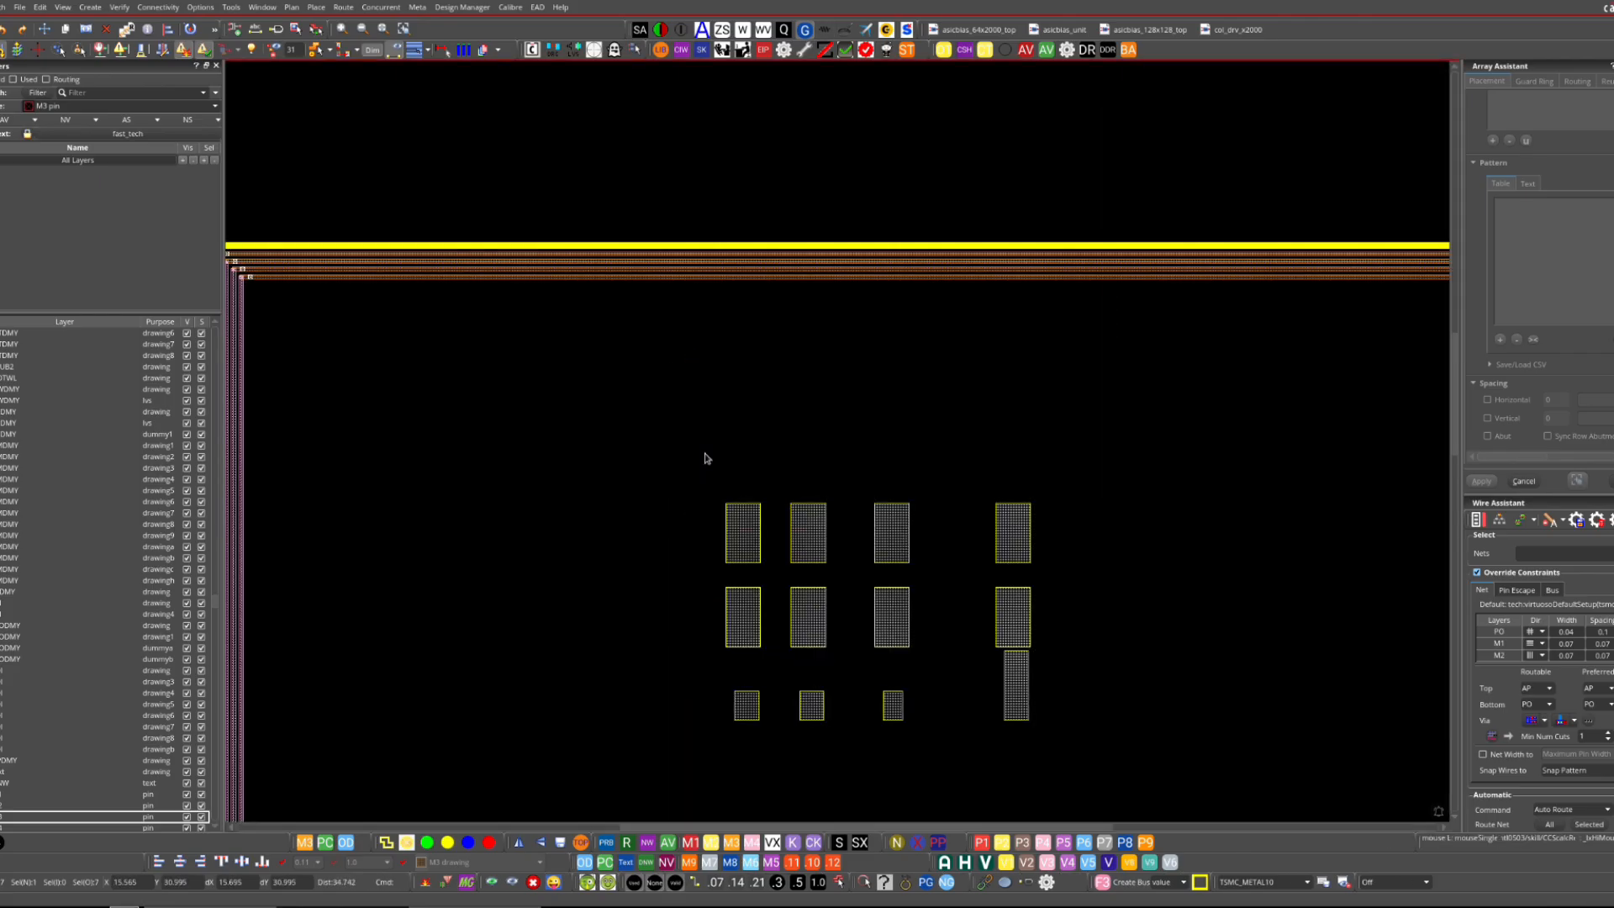
key("k")
left_click(550, 389)
left_click(550, 490)
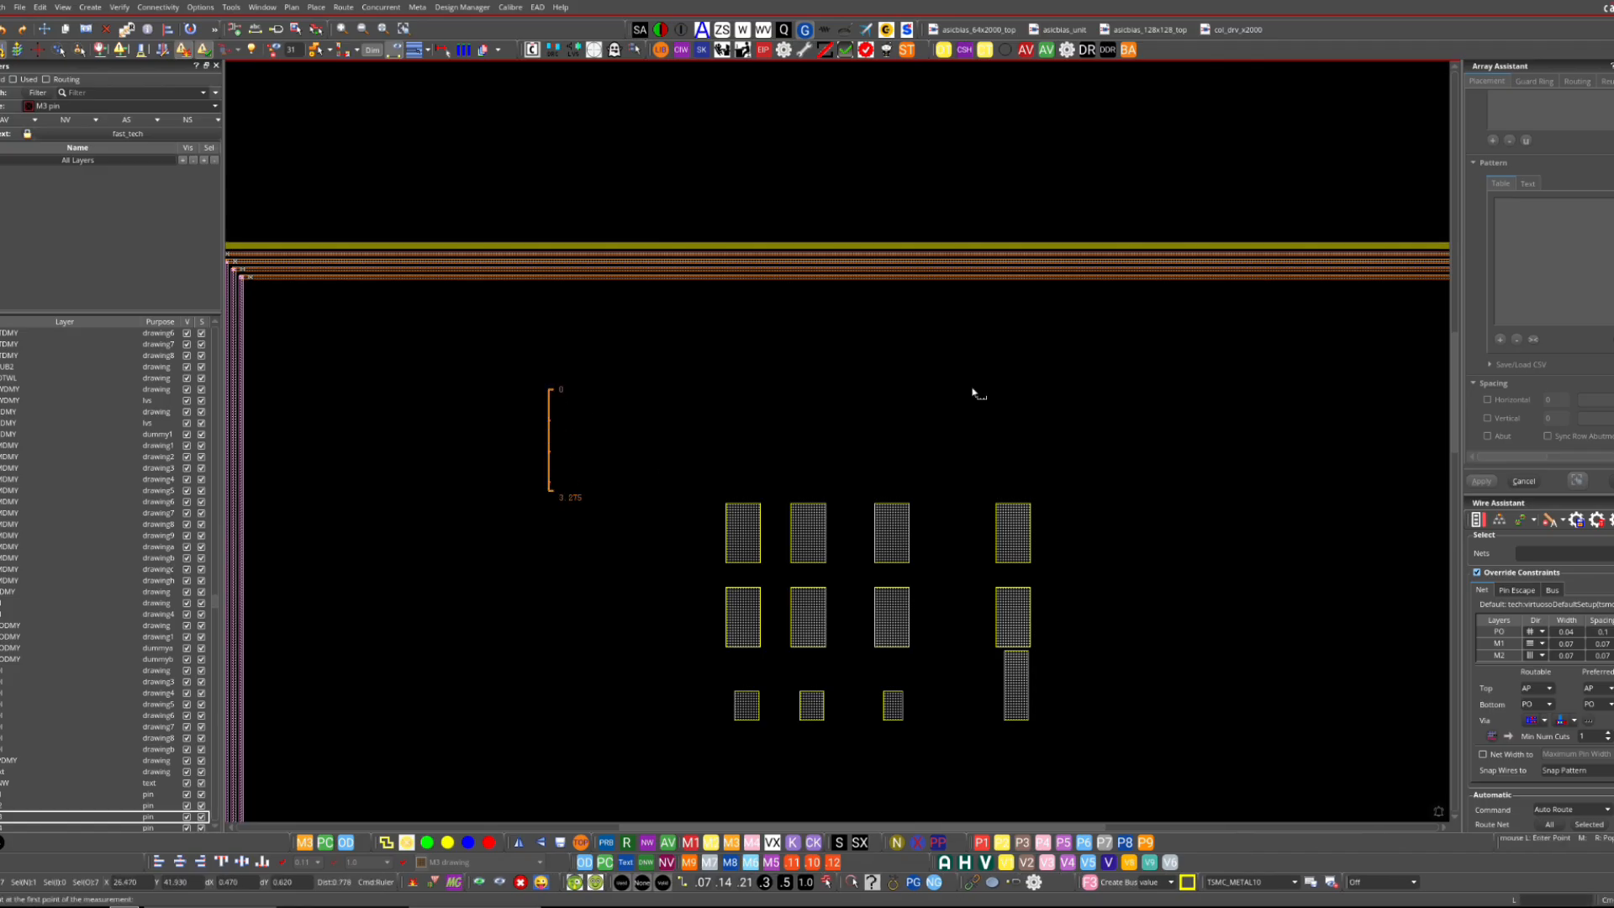
left_click(1221, 361)
left_click(1194, 504)
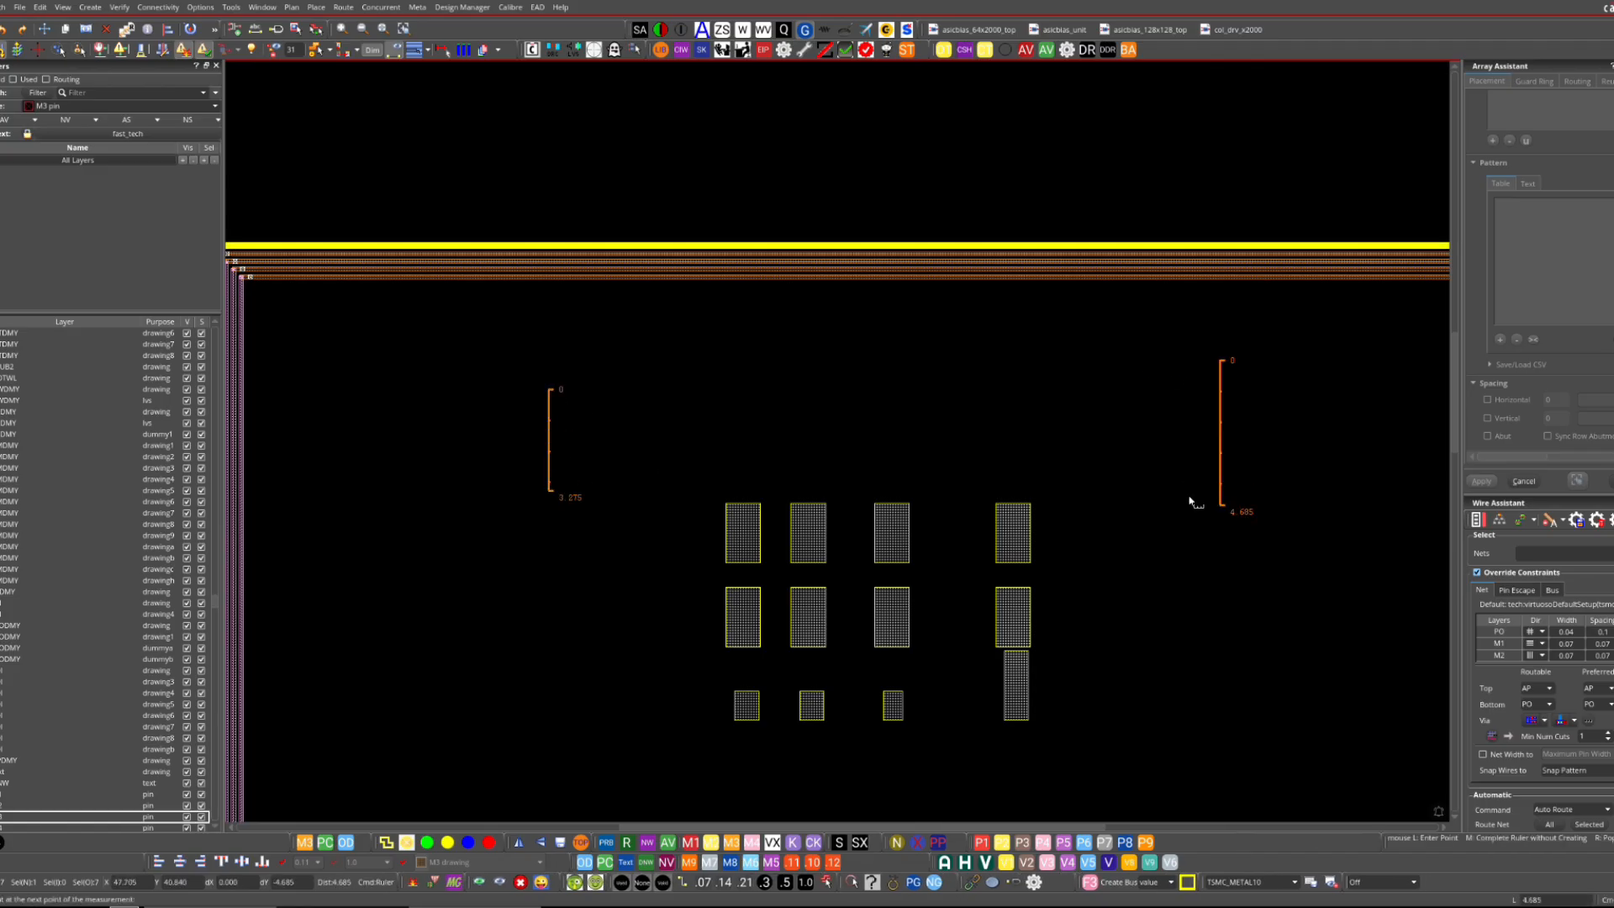
left_click(1220, 441)
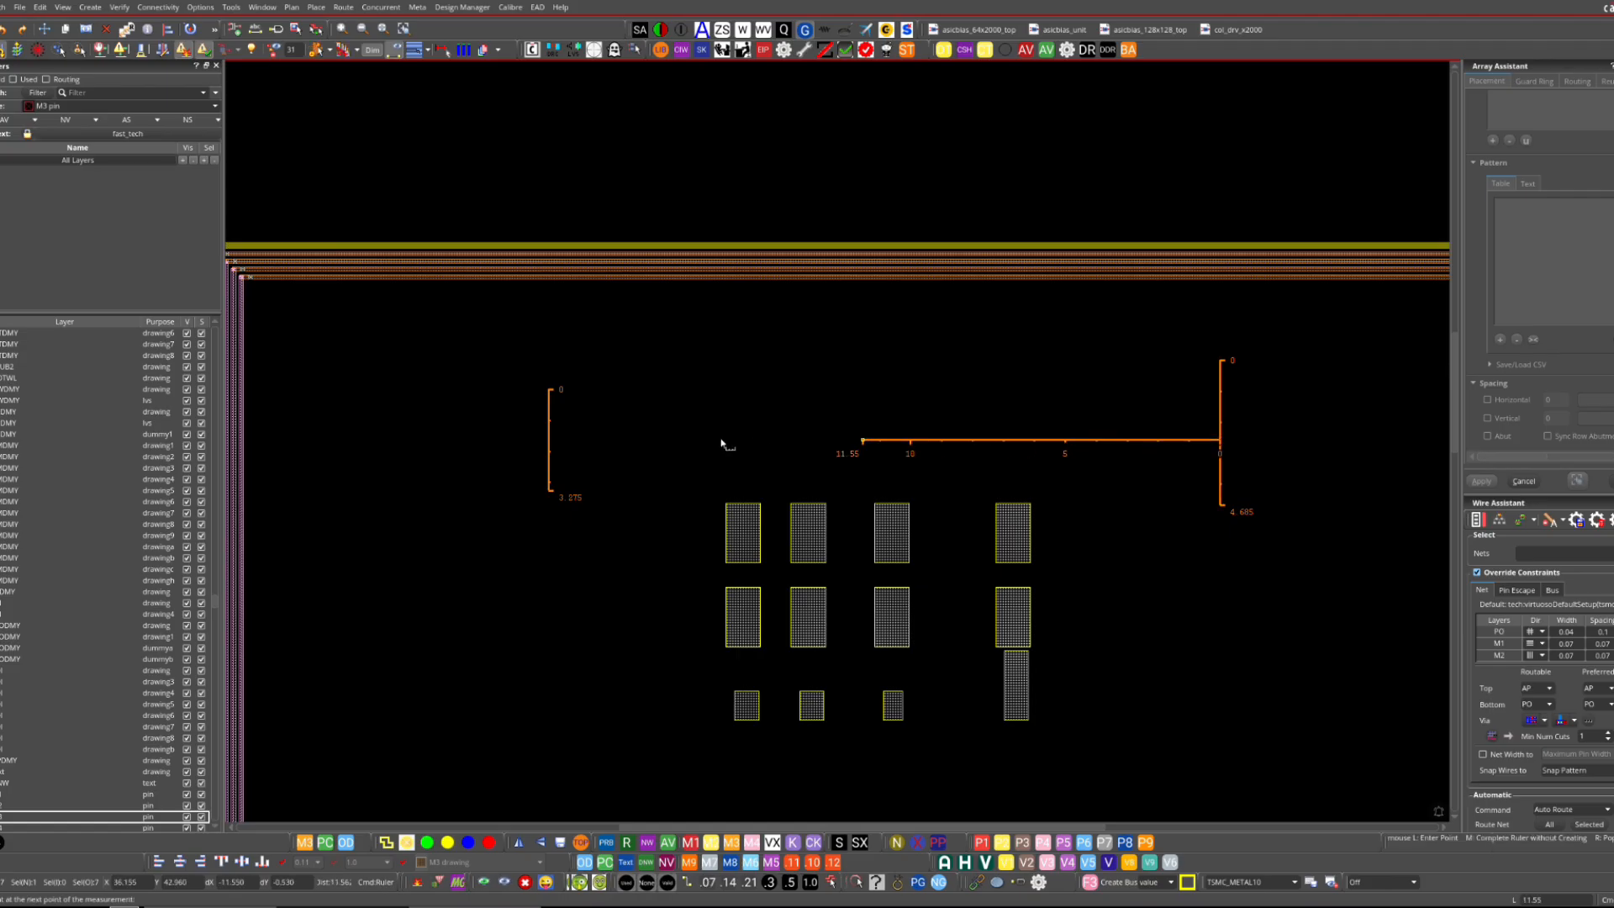
left_click(549, 441)
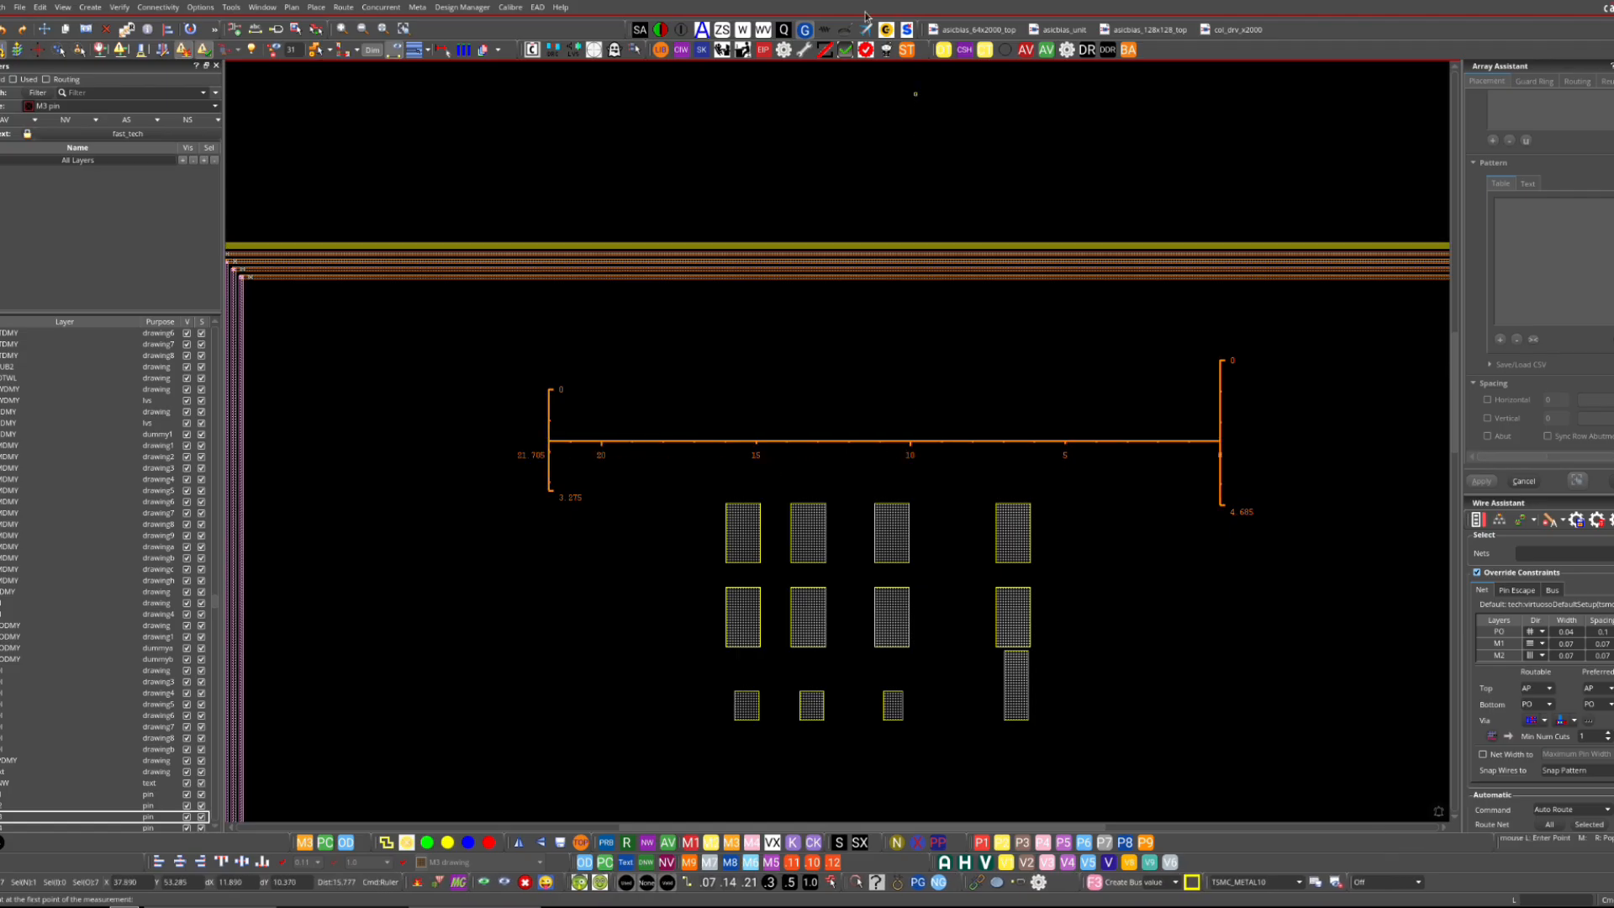
key("Escape")
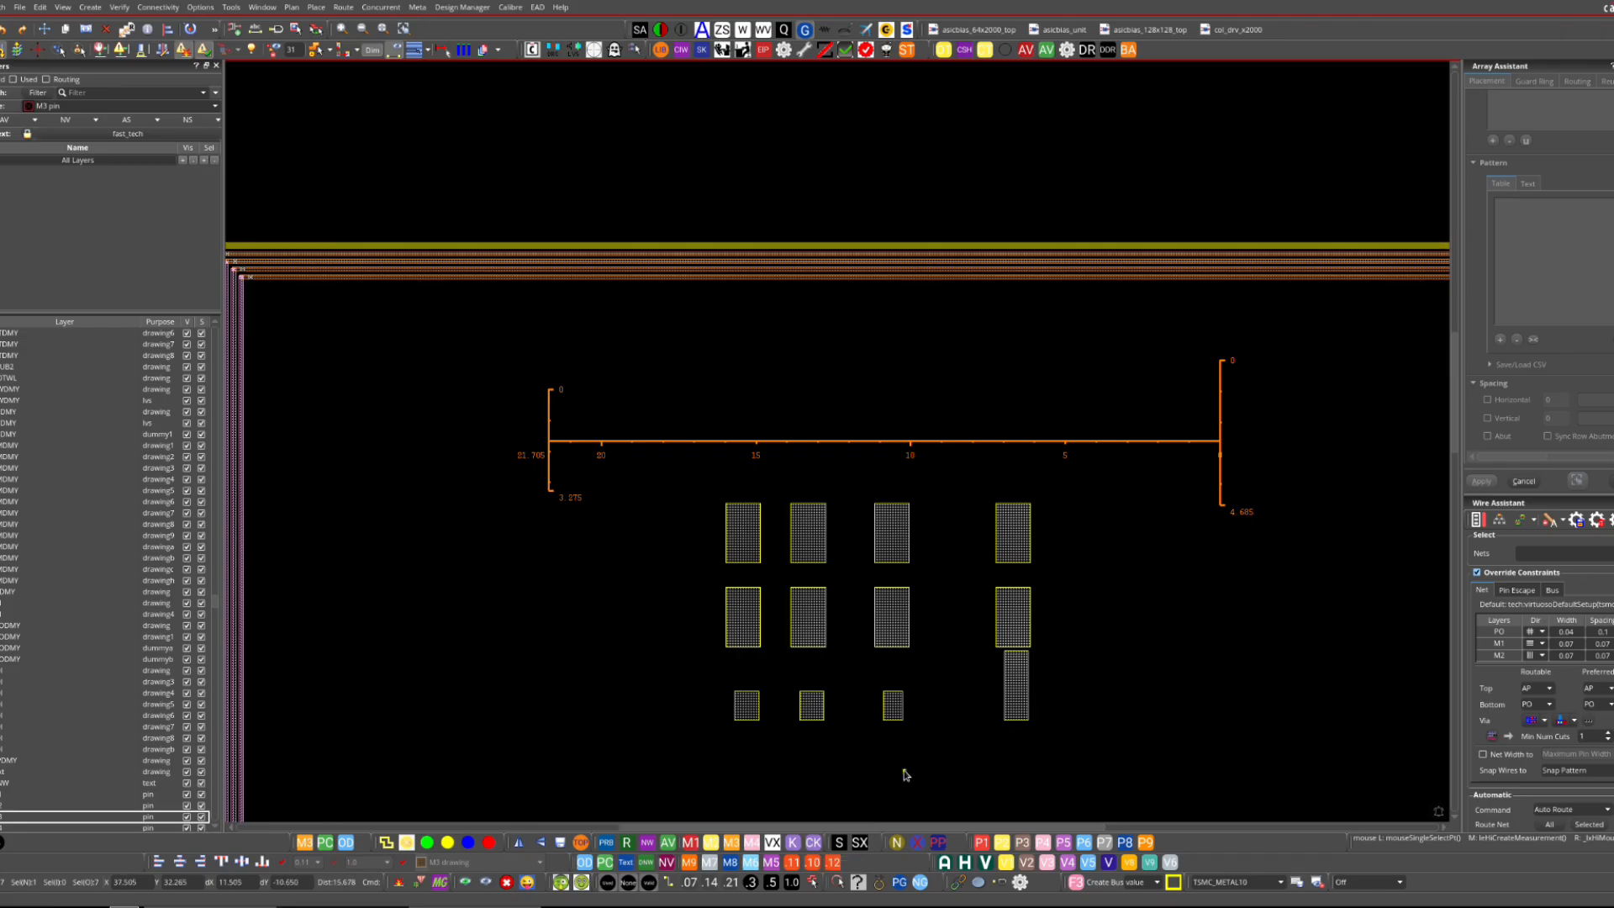
- Select all pch_25od33_mac devices in the cluster right of the test block and create an editable Modgen array from them
key("f")
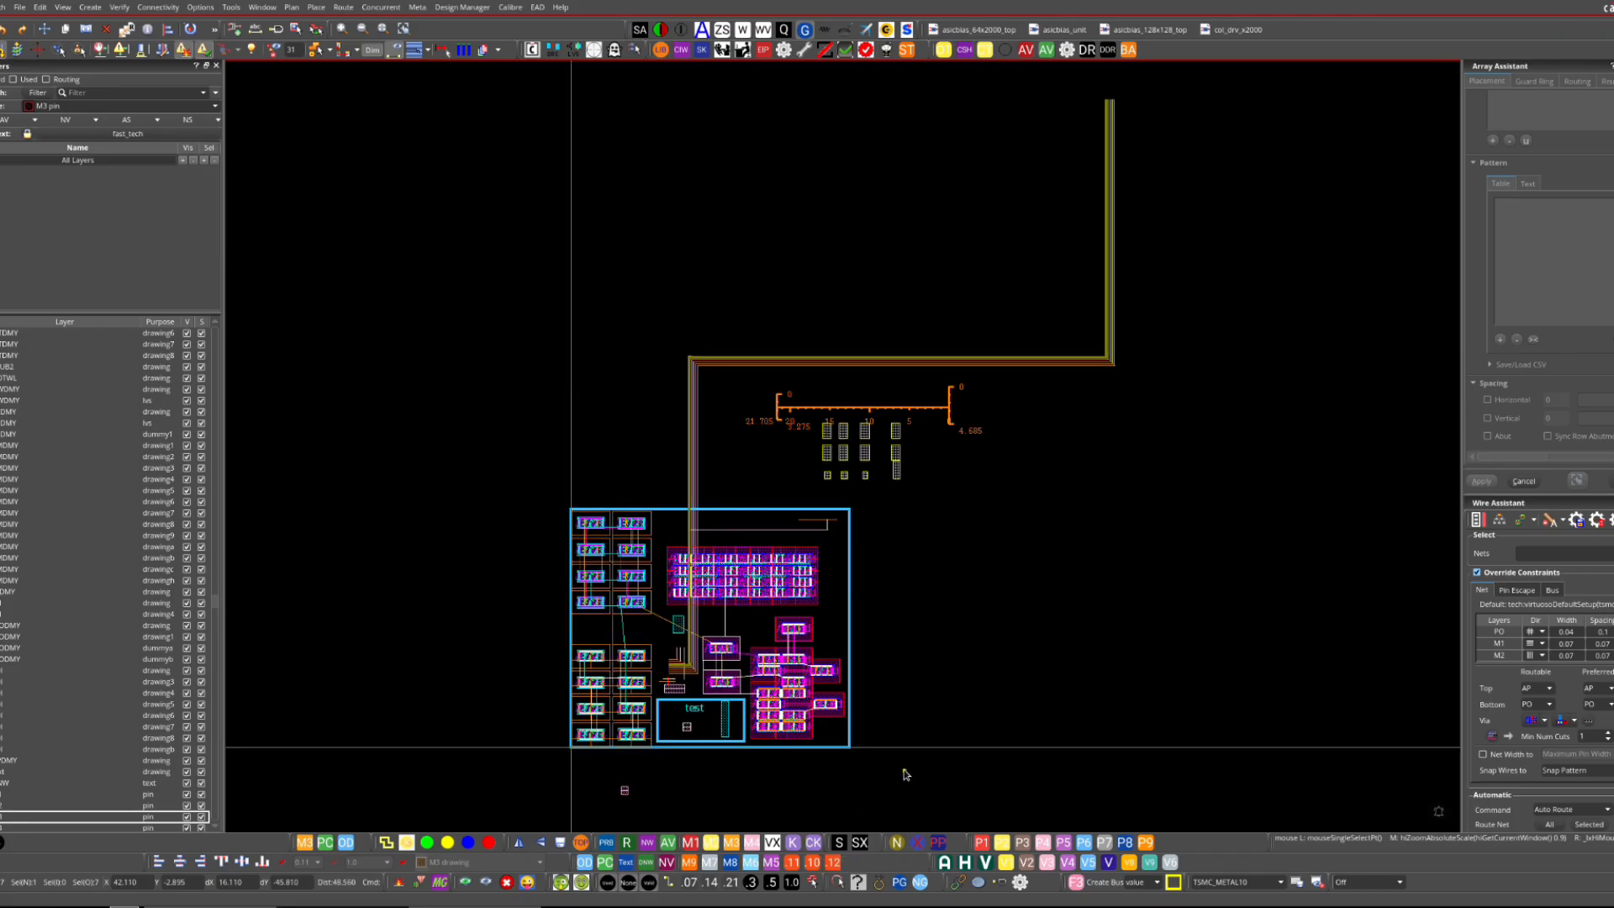
right_click_drag(872, 561, 730, 746)
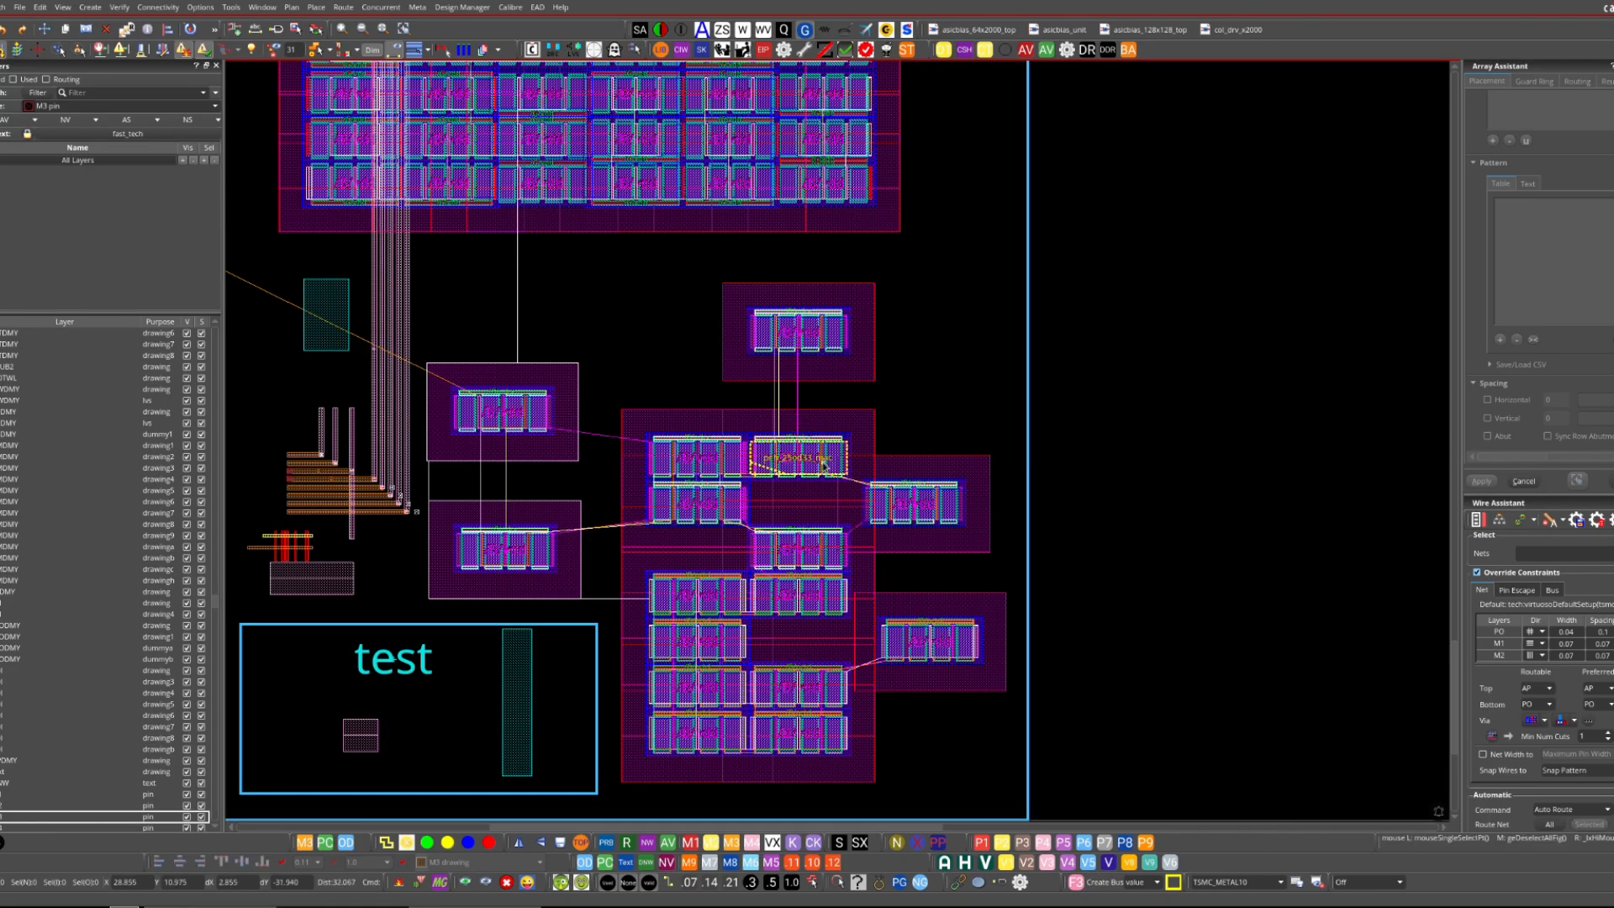
left_click_drag(1037, 210, 604, 785)
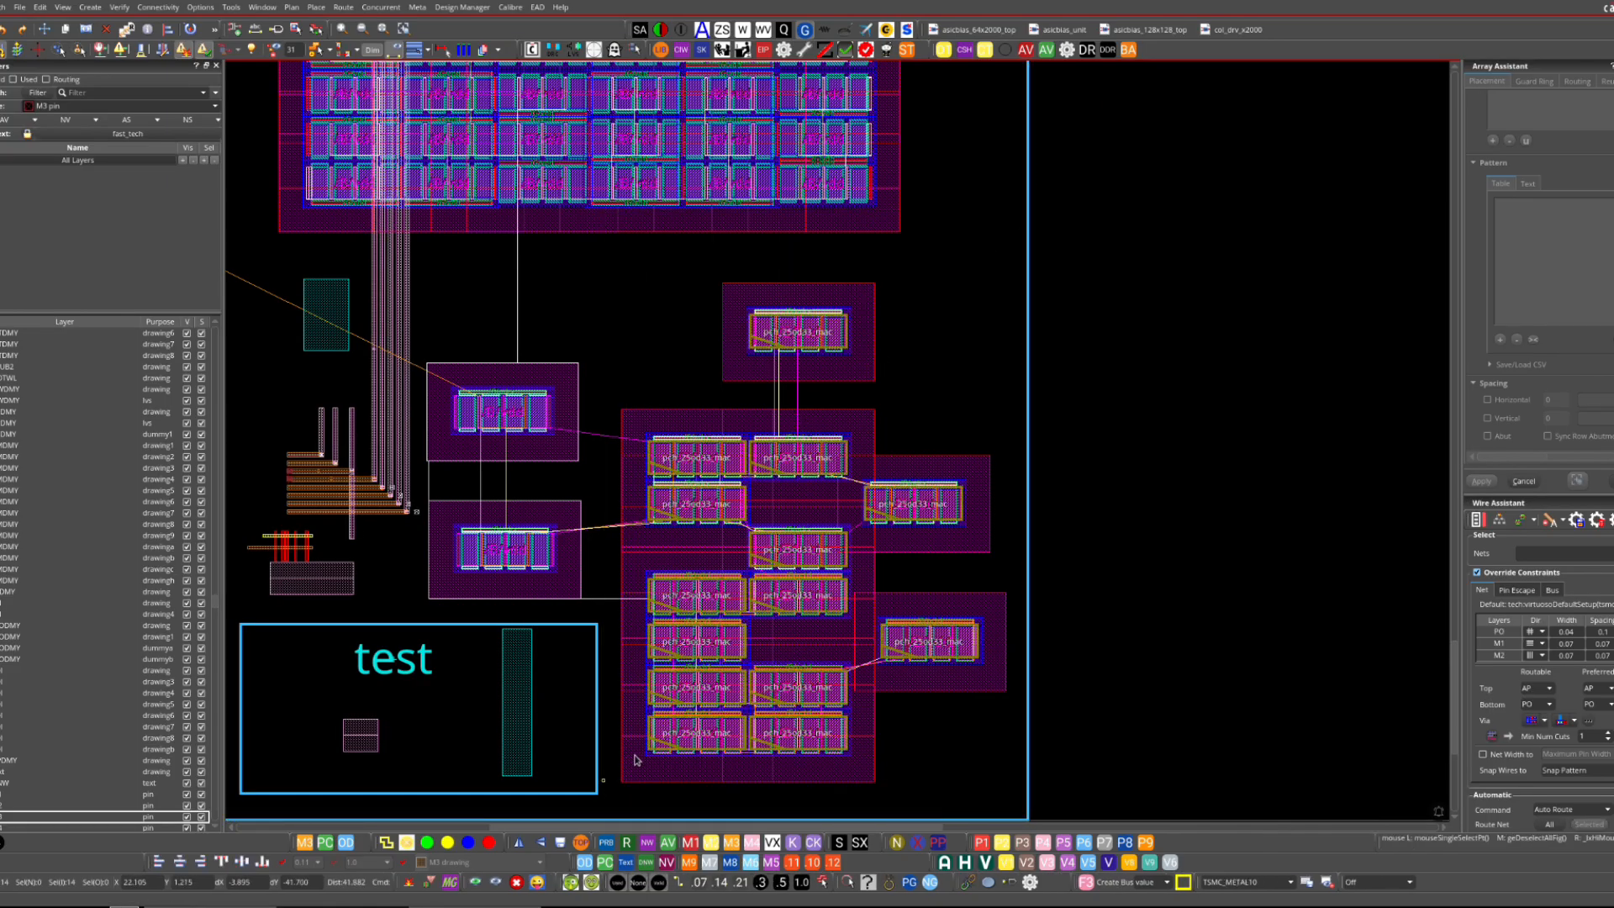
left_click(453, 882)
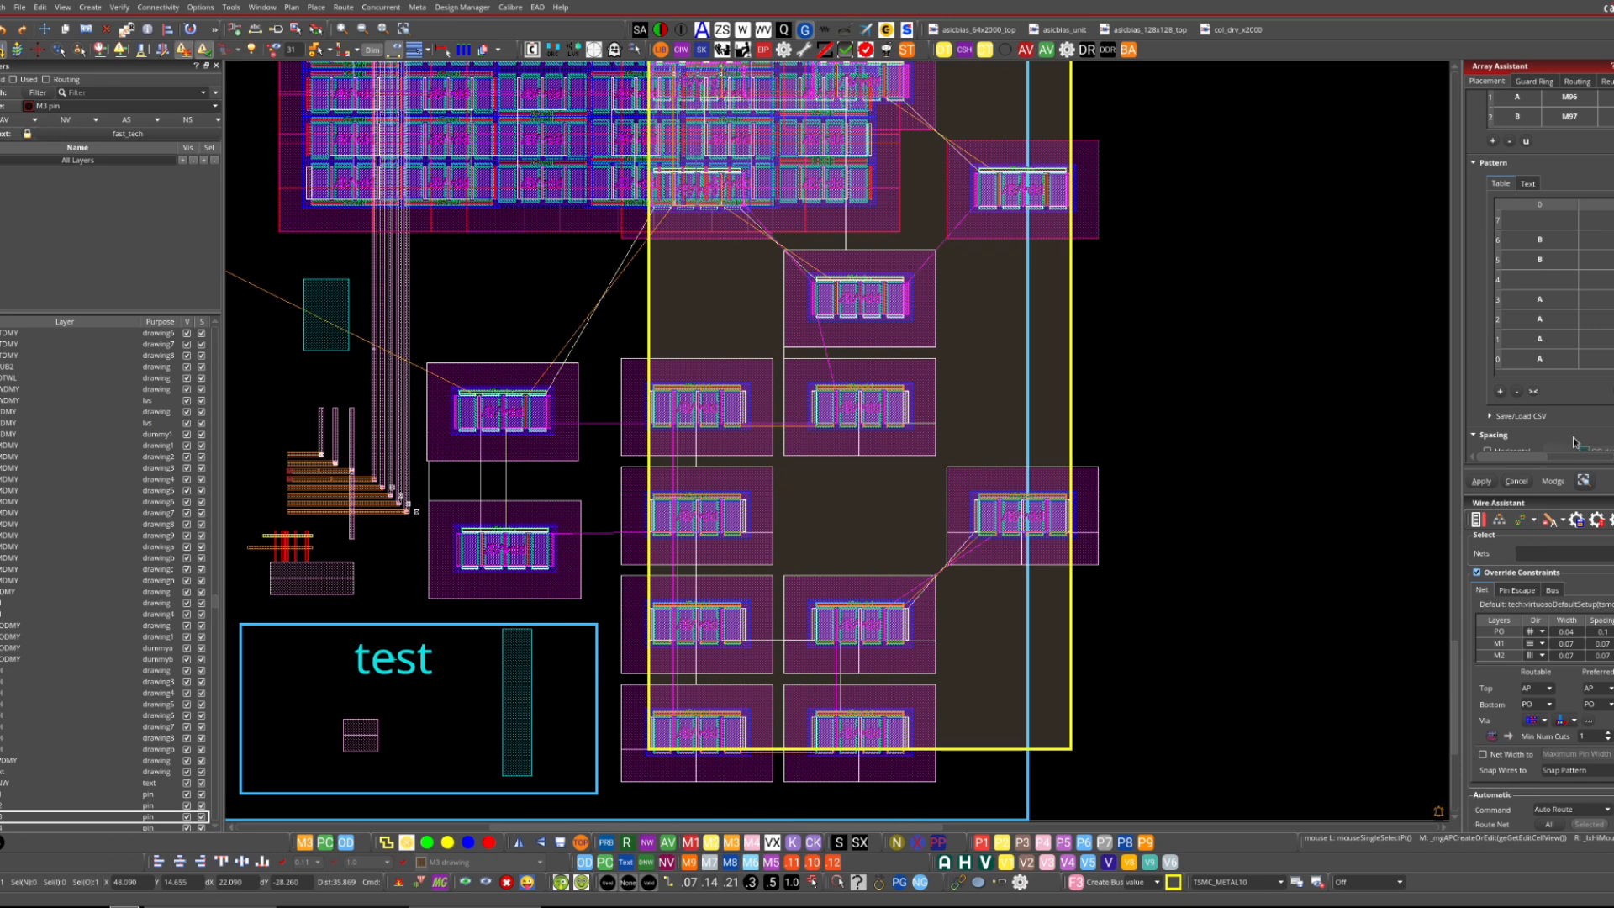
- Set the array's horizontal spacing to 0.15 and vertical spacing to 0.16 referenced to the PO drawing layer, apply it and clear the selection
scroll(1513, 336, "down", 2)
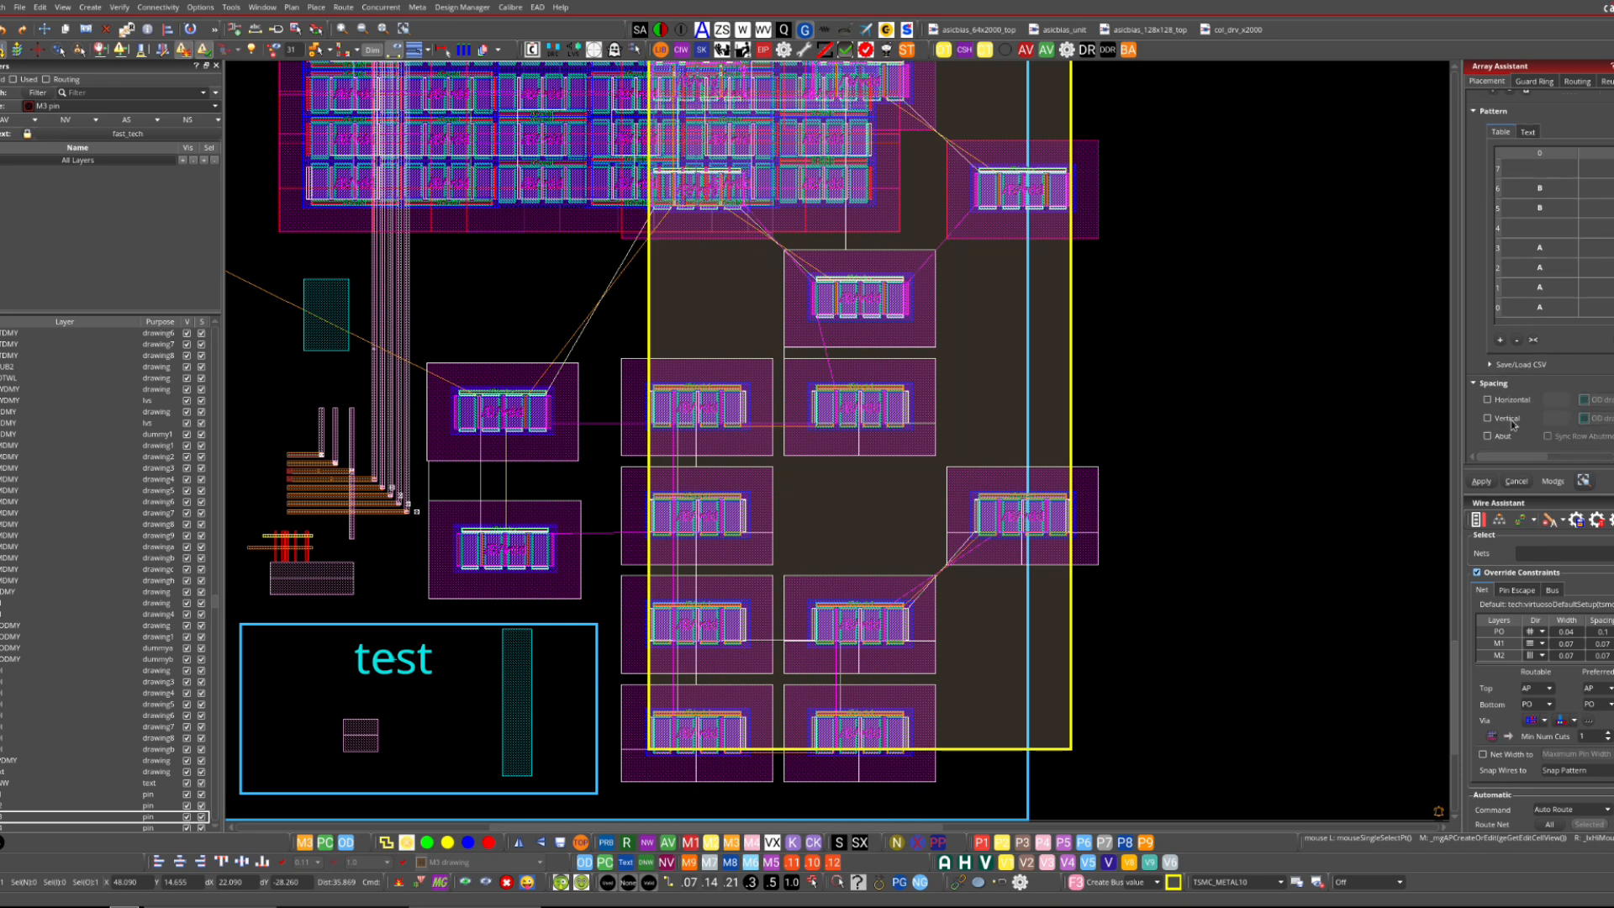
left_click(1488, 400)
left_click(1487, 418)
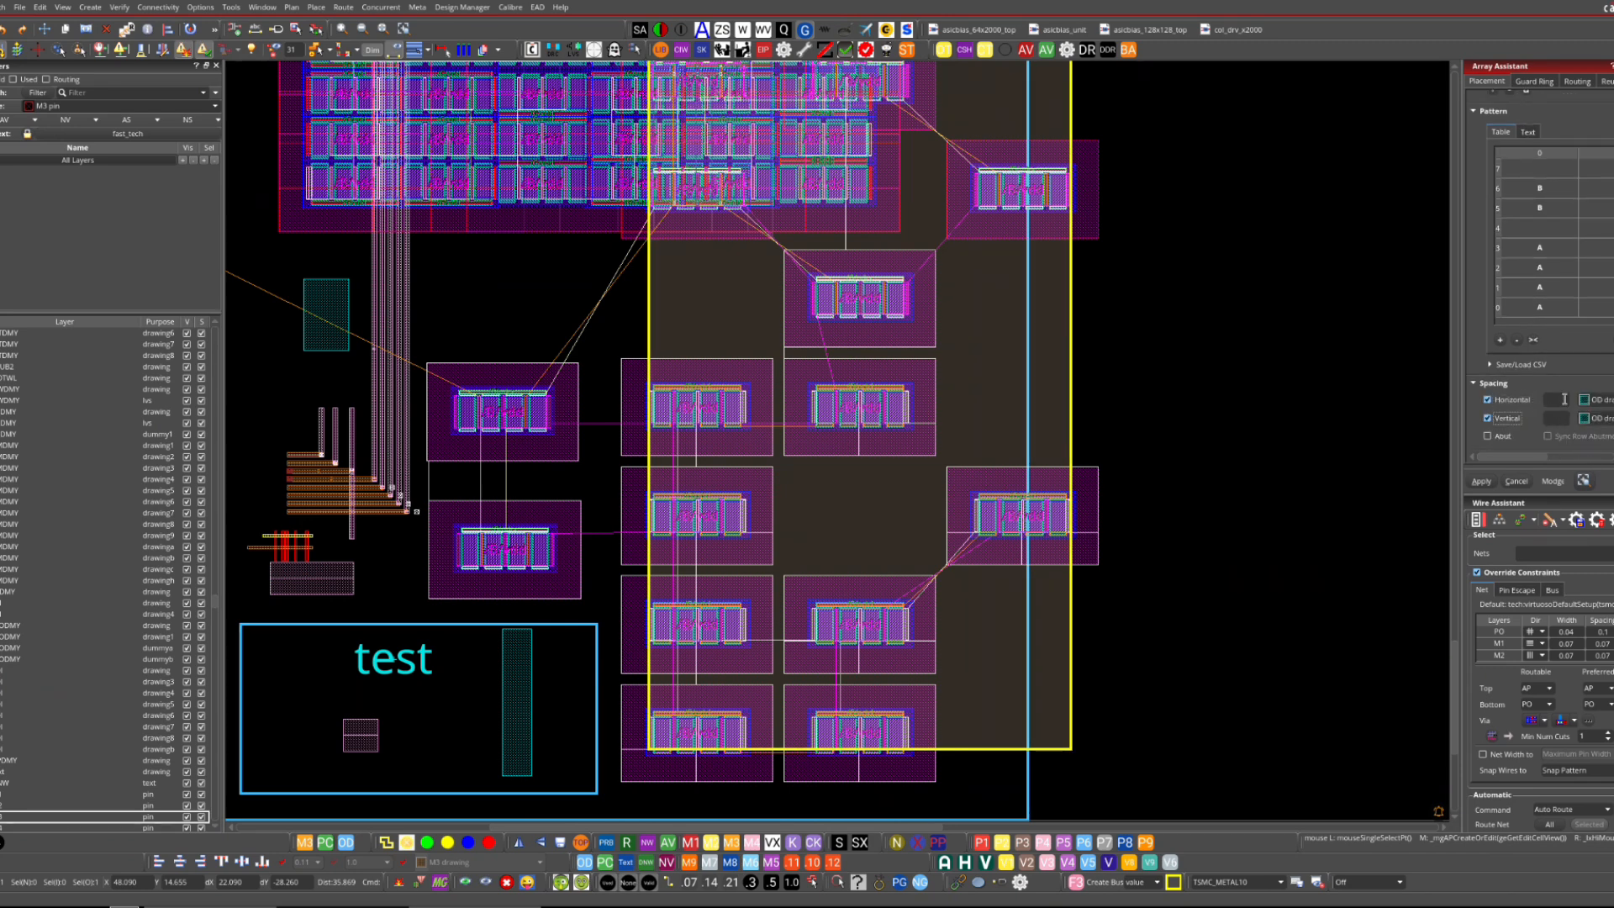
left_click(1556, 401)
type("15")
left_click(1563, 418)
type("16")
left_click(1592, 418)
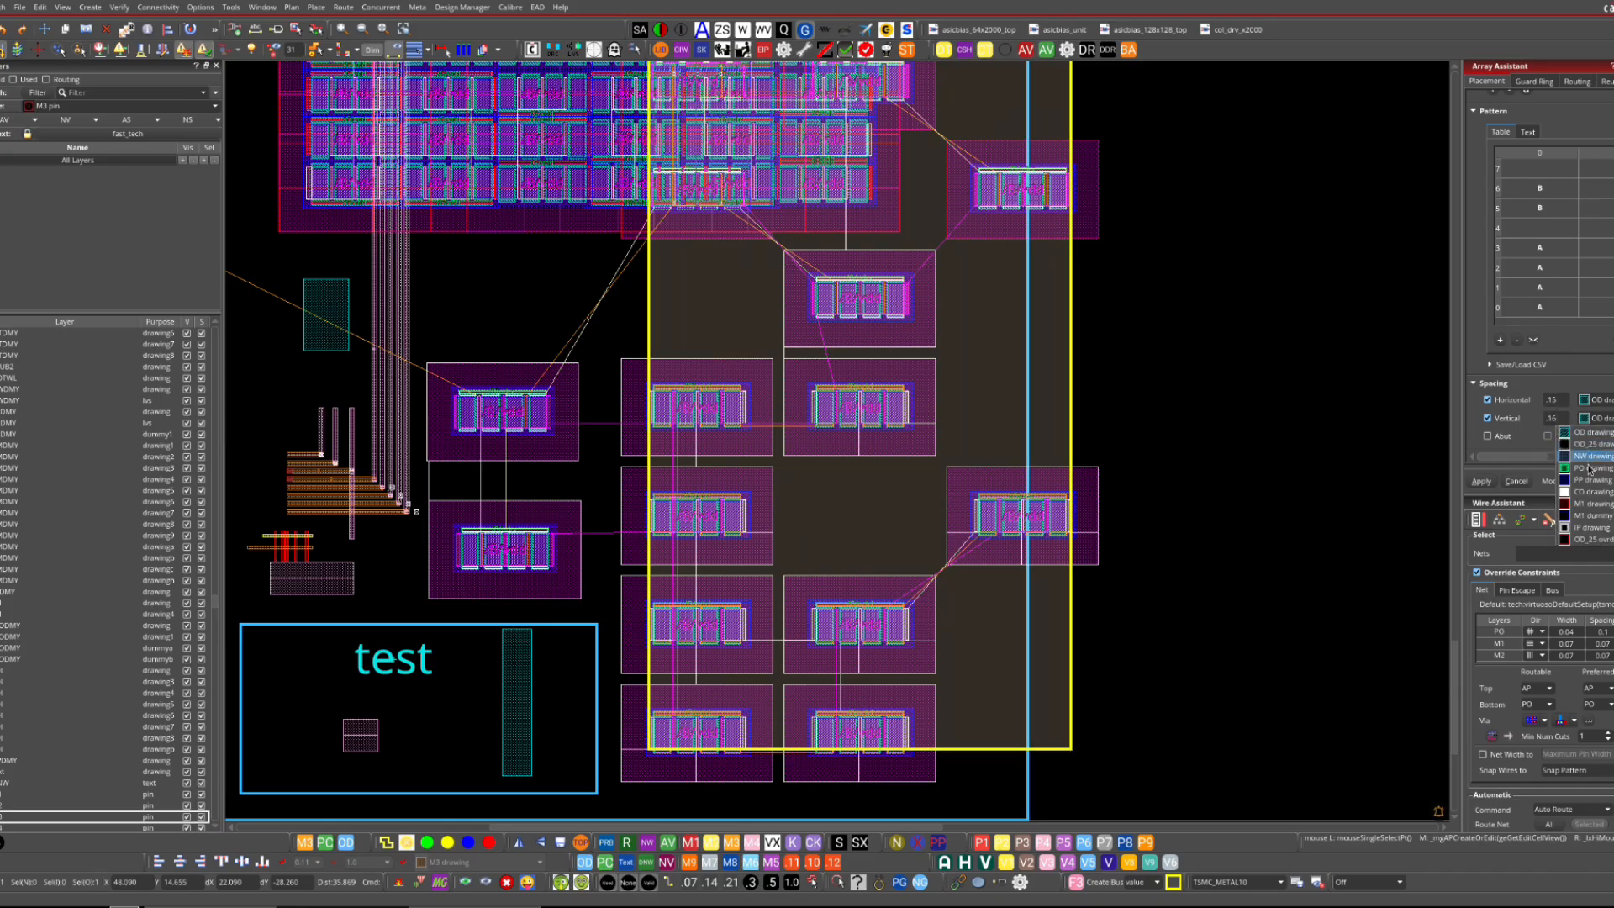
left_click(1587, 468)
left_click(1482, 481)
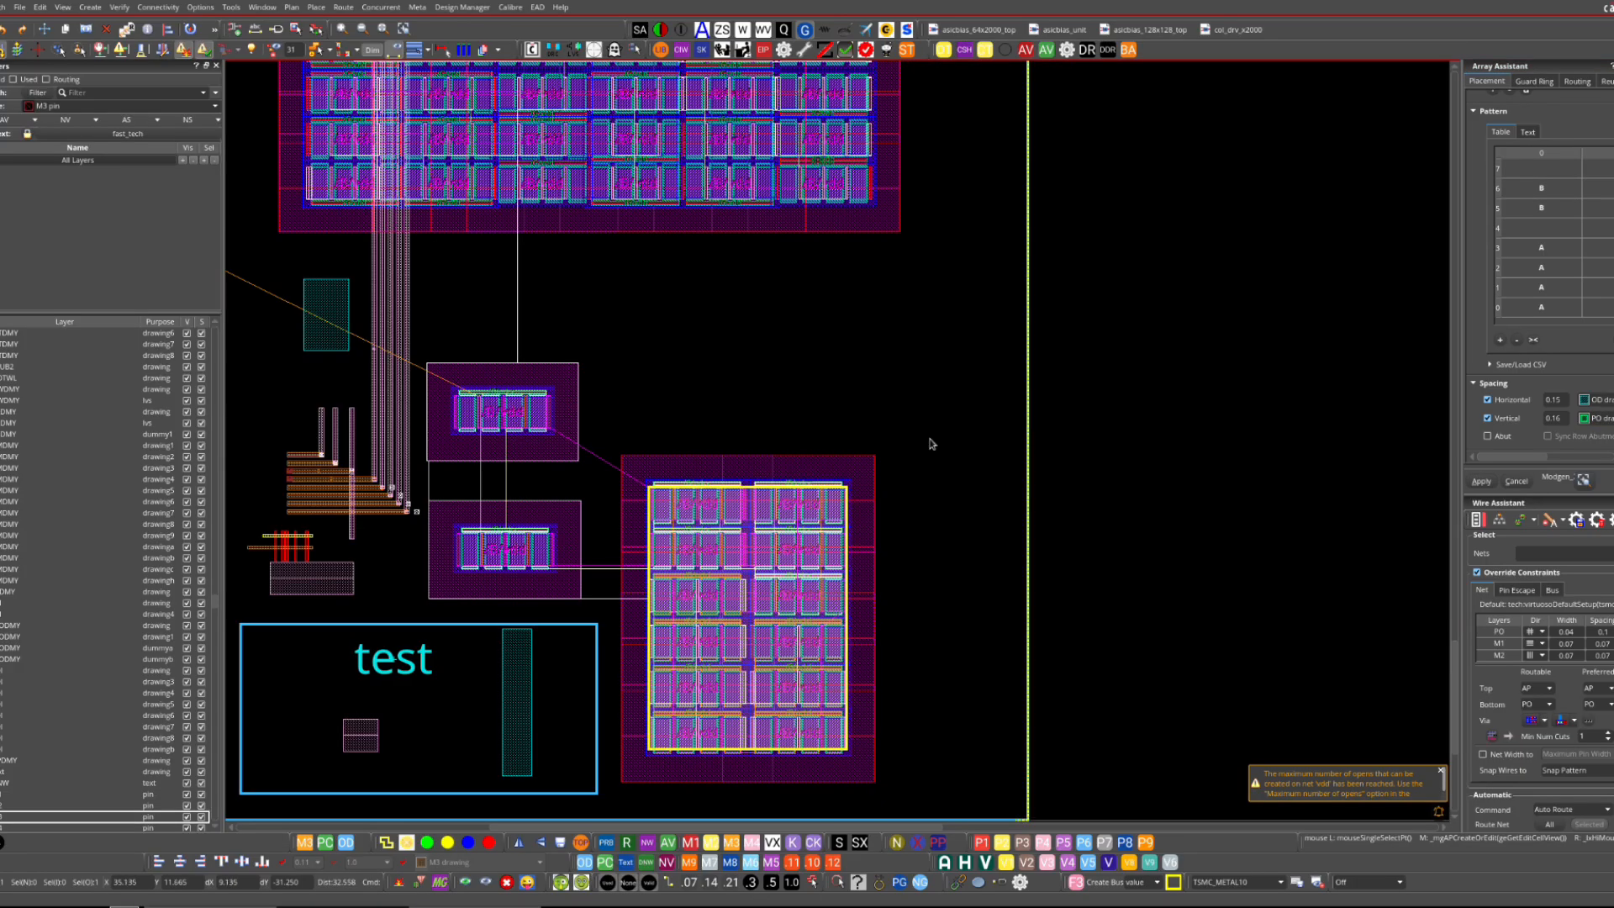
key("f")
right_click_drag(966, 413, 578, 742)
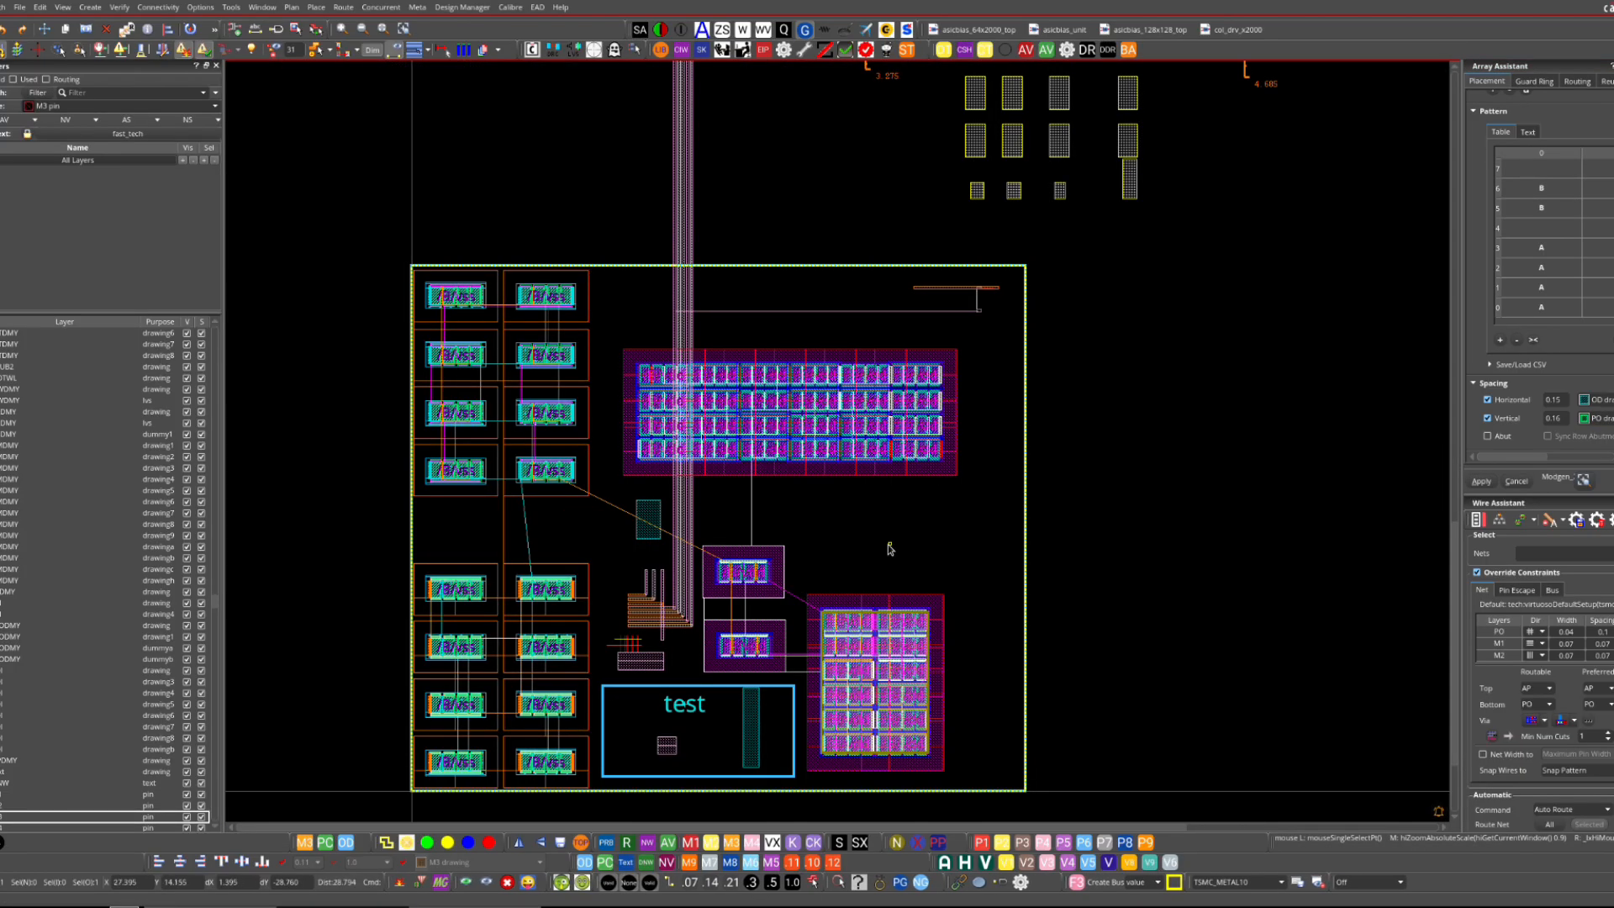
left_click(1161, 591)
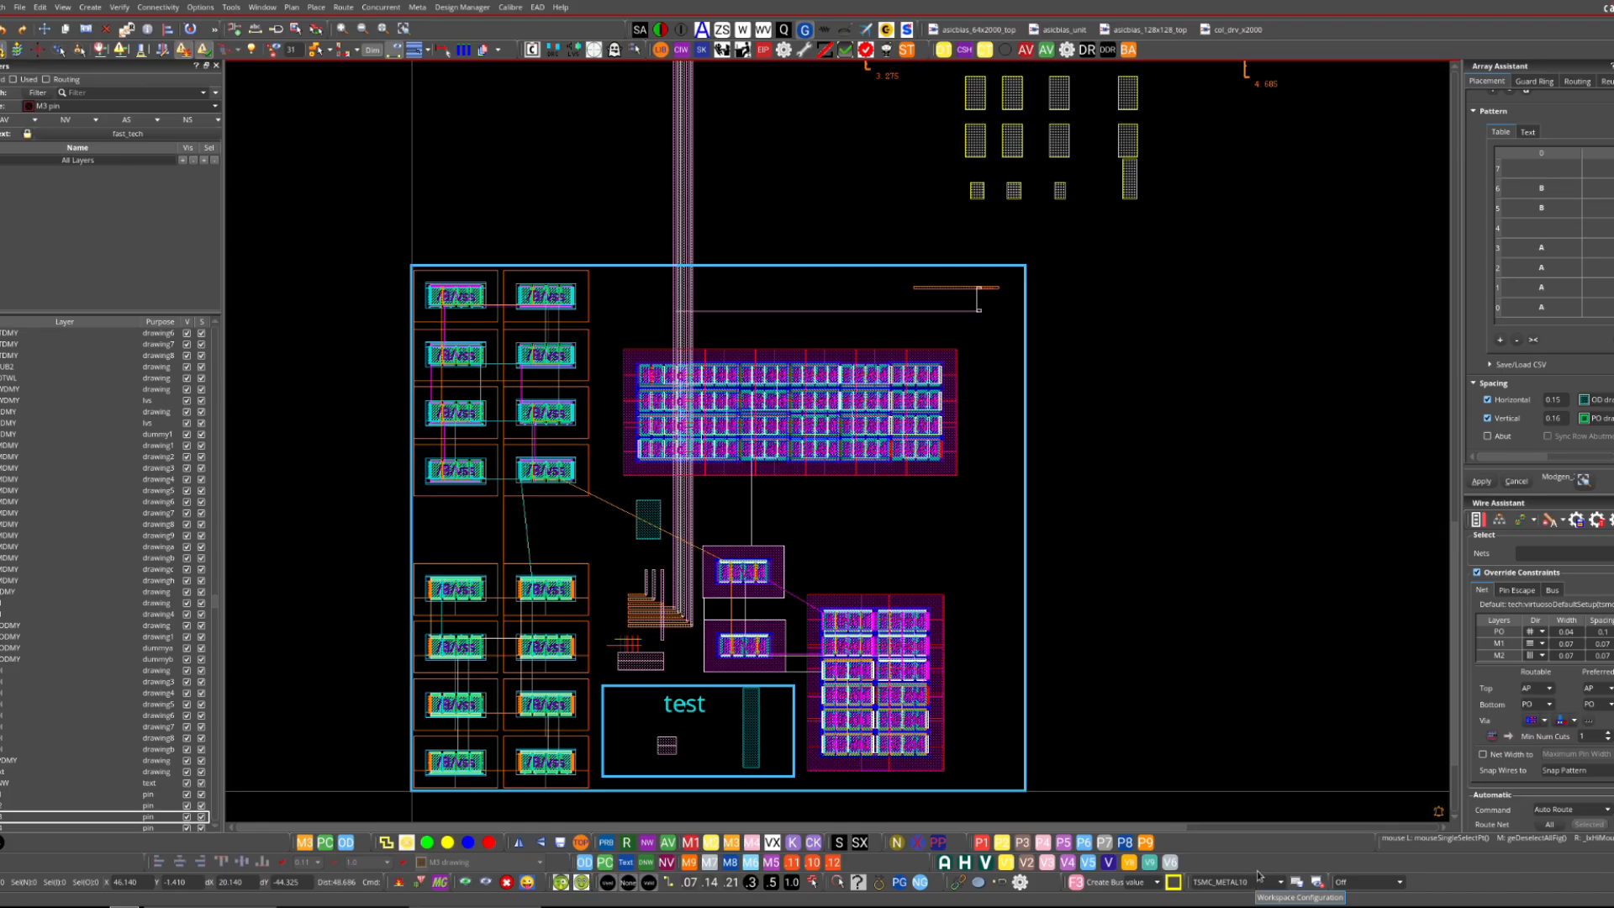
- Hide the custom Layer Bar Row1 toolbar and show it again
right_click(1338, 8)
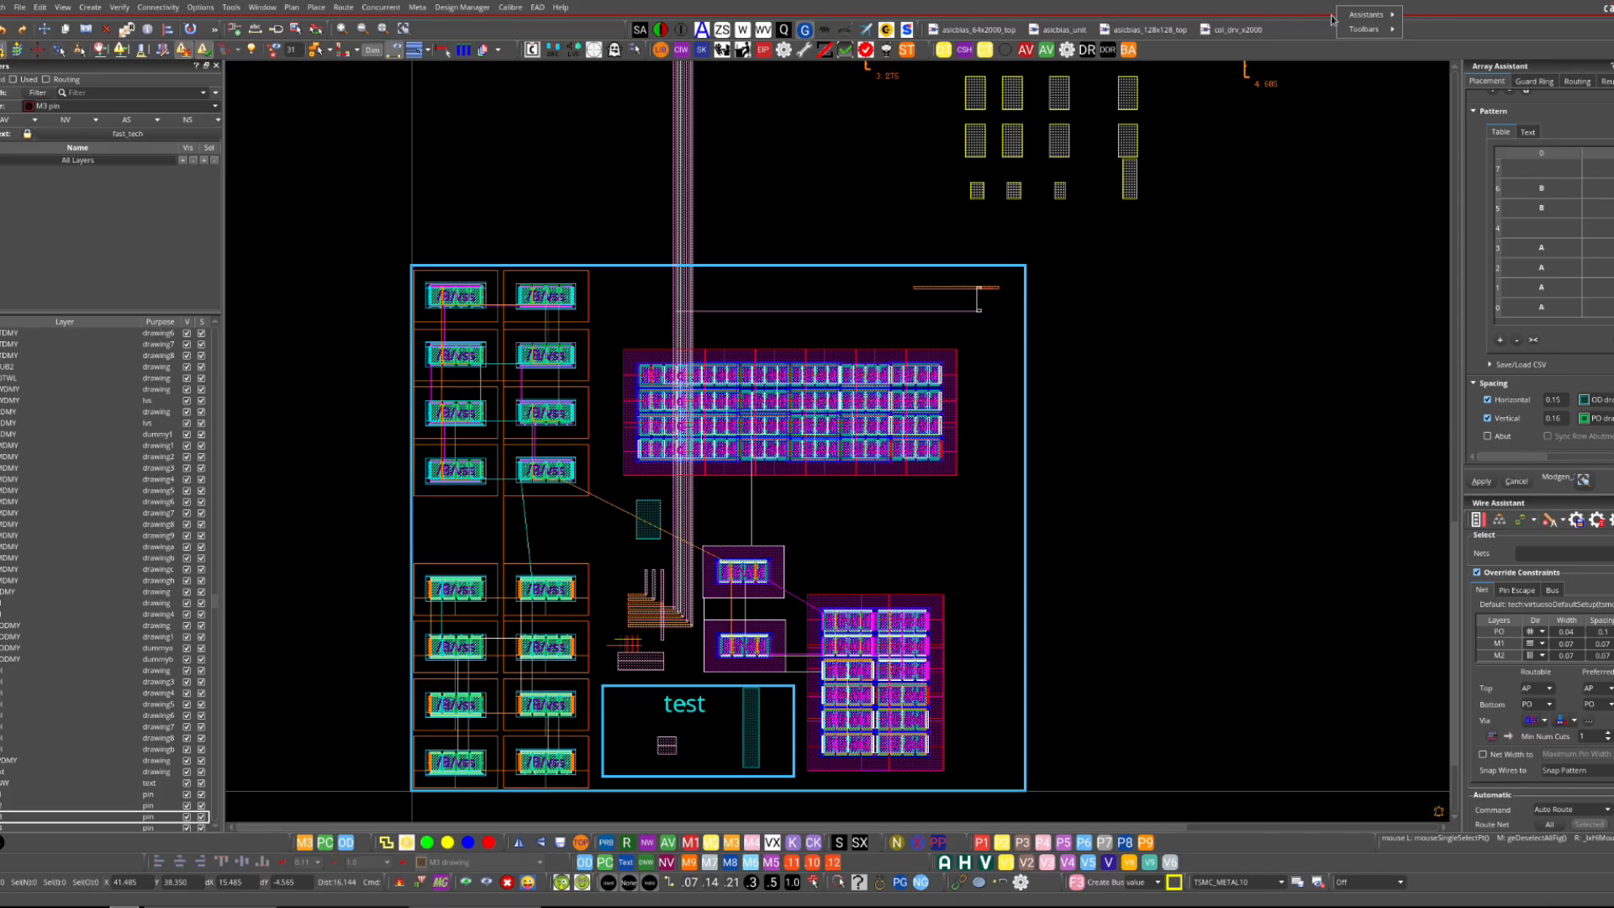
mouse_move(1375, 34)
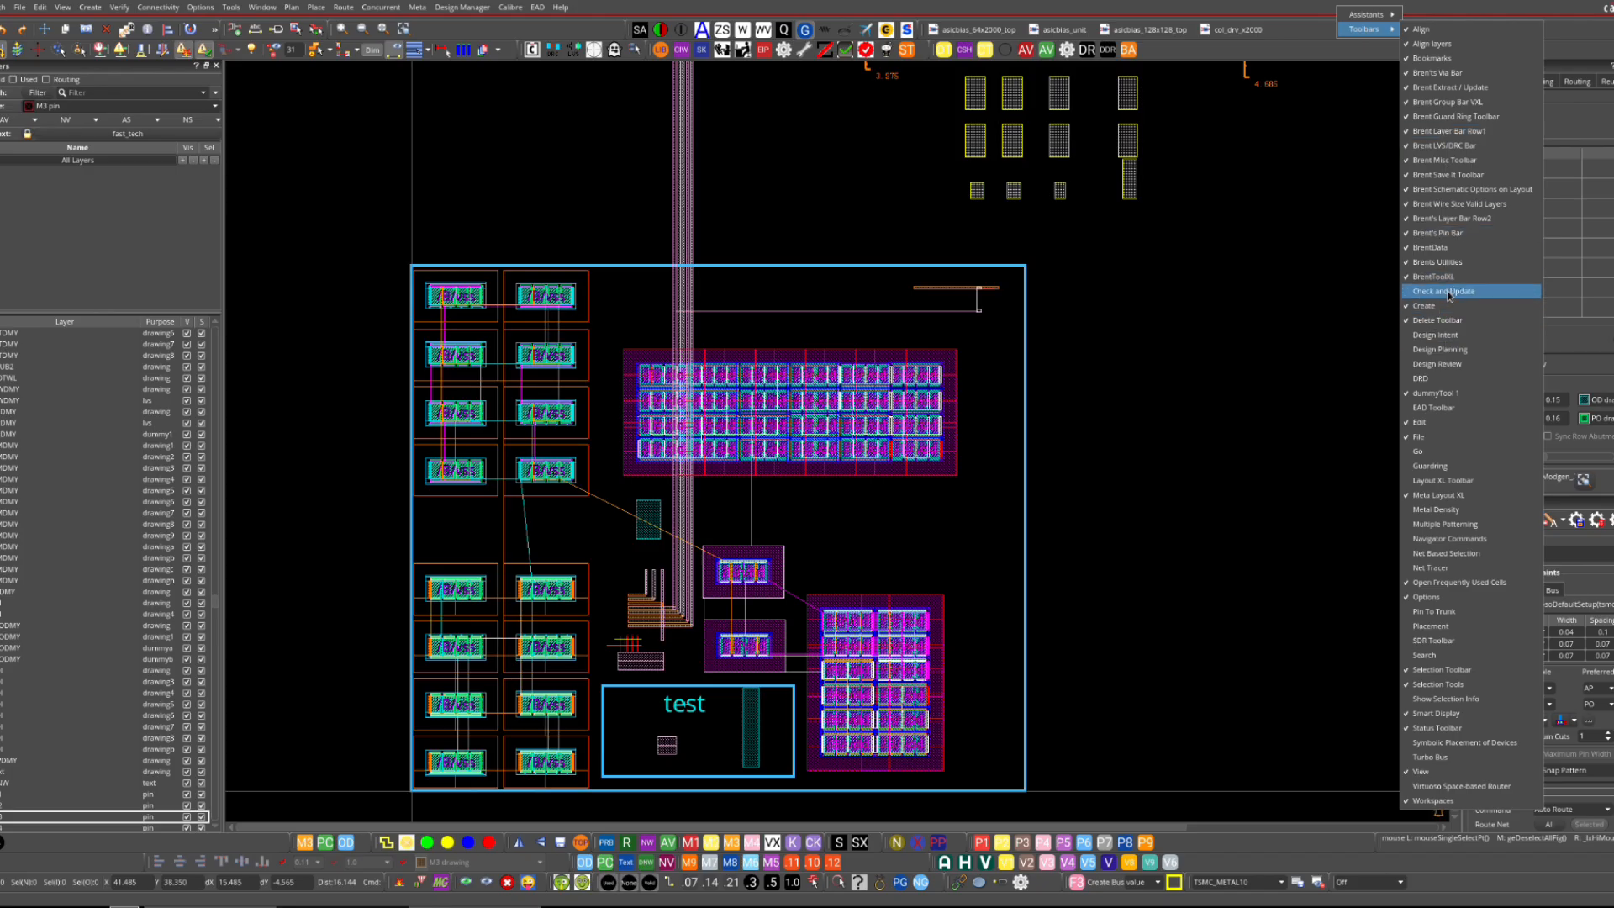
left_click(1438, 132)
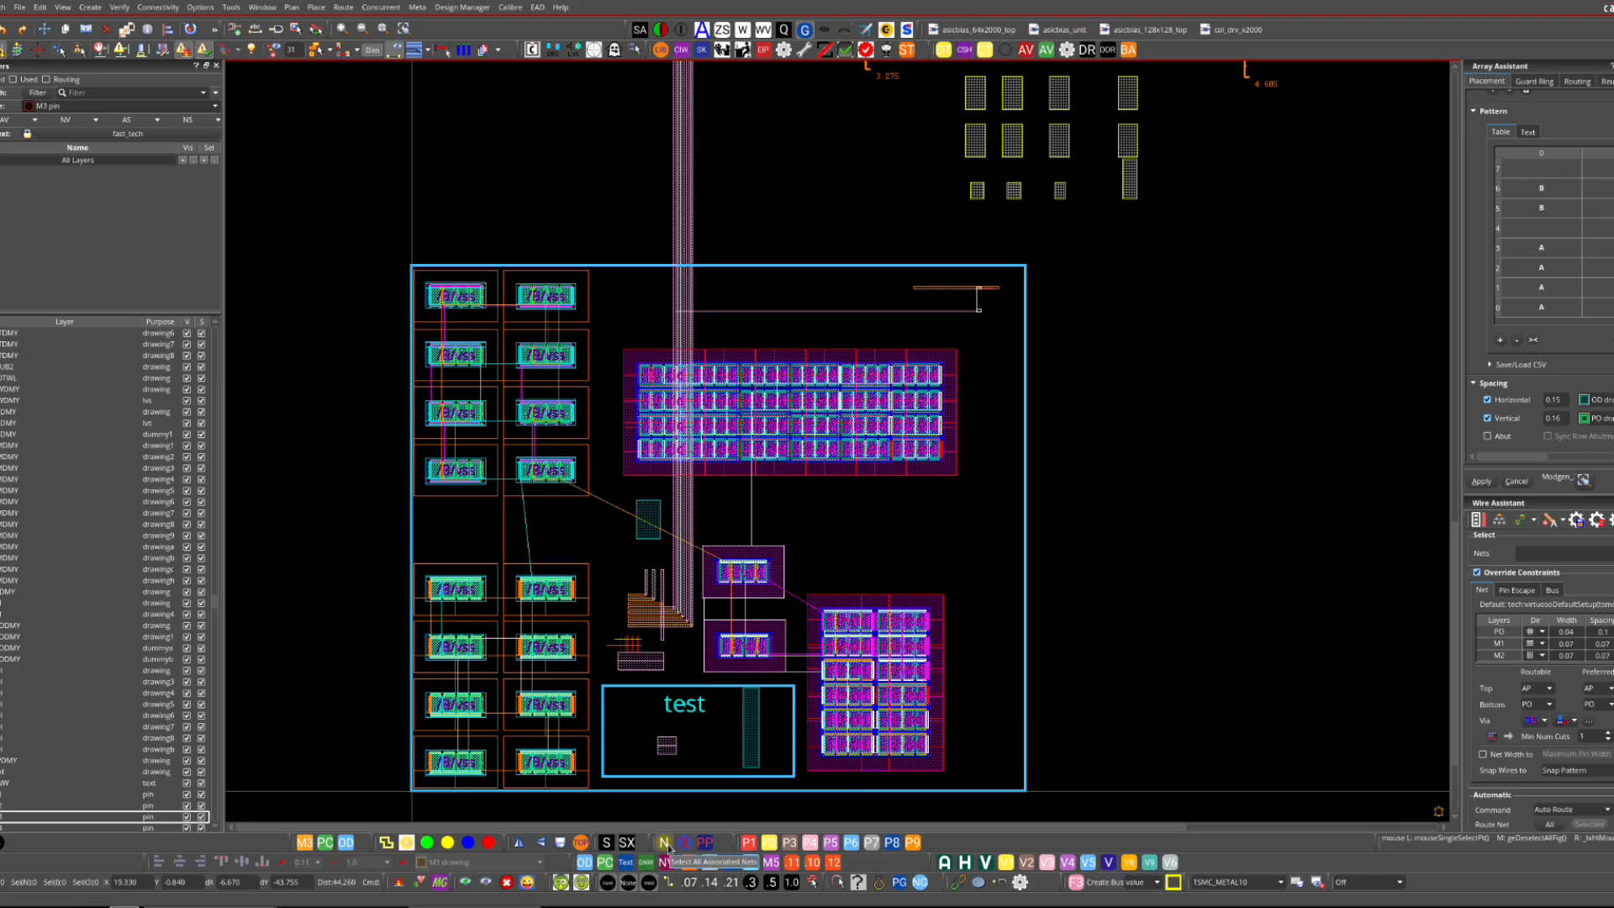
right_click(1379, 32)
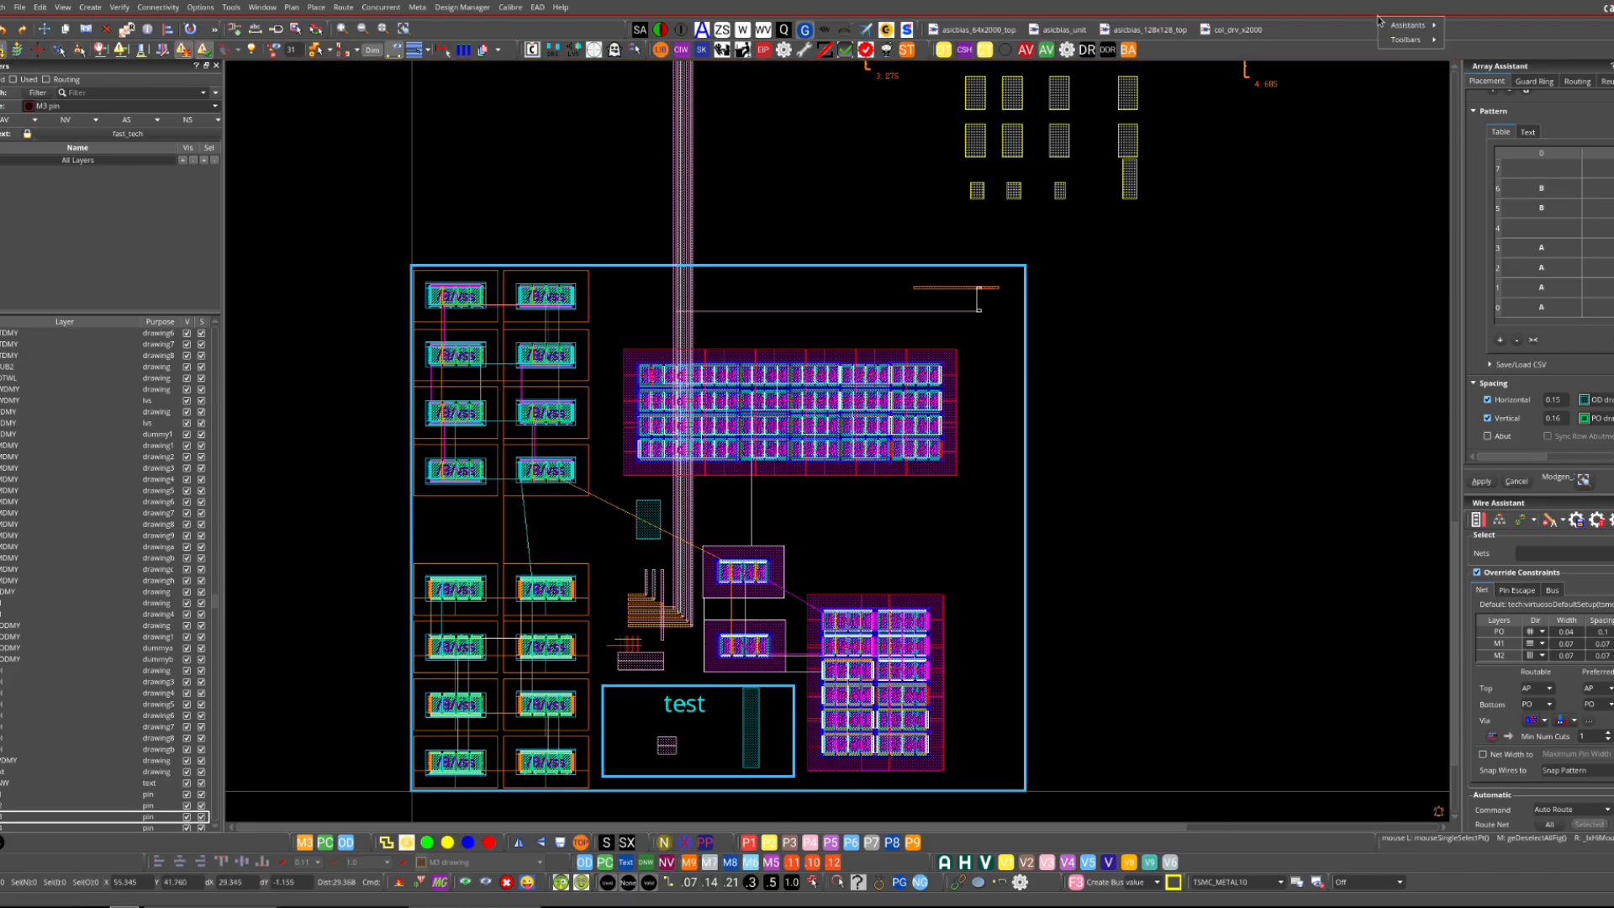
mouse_move(1406, 39)
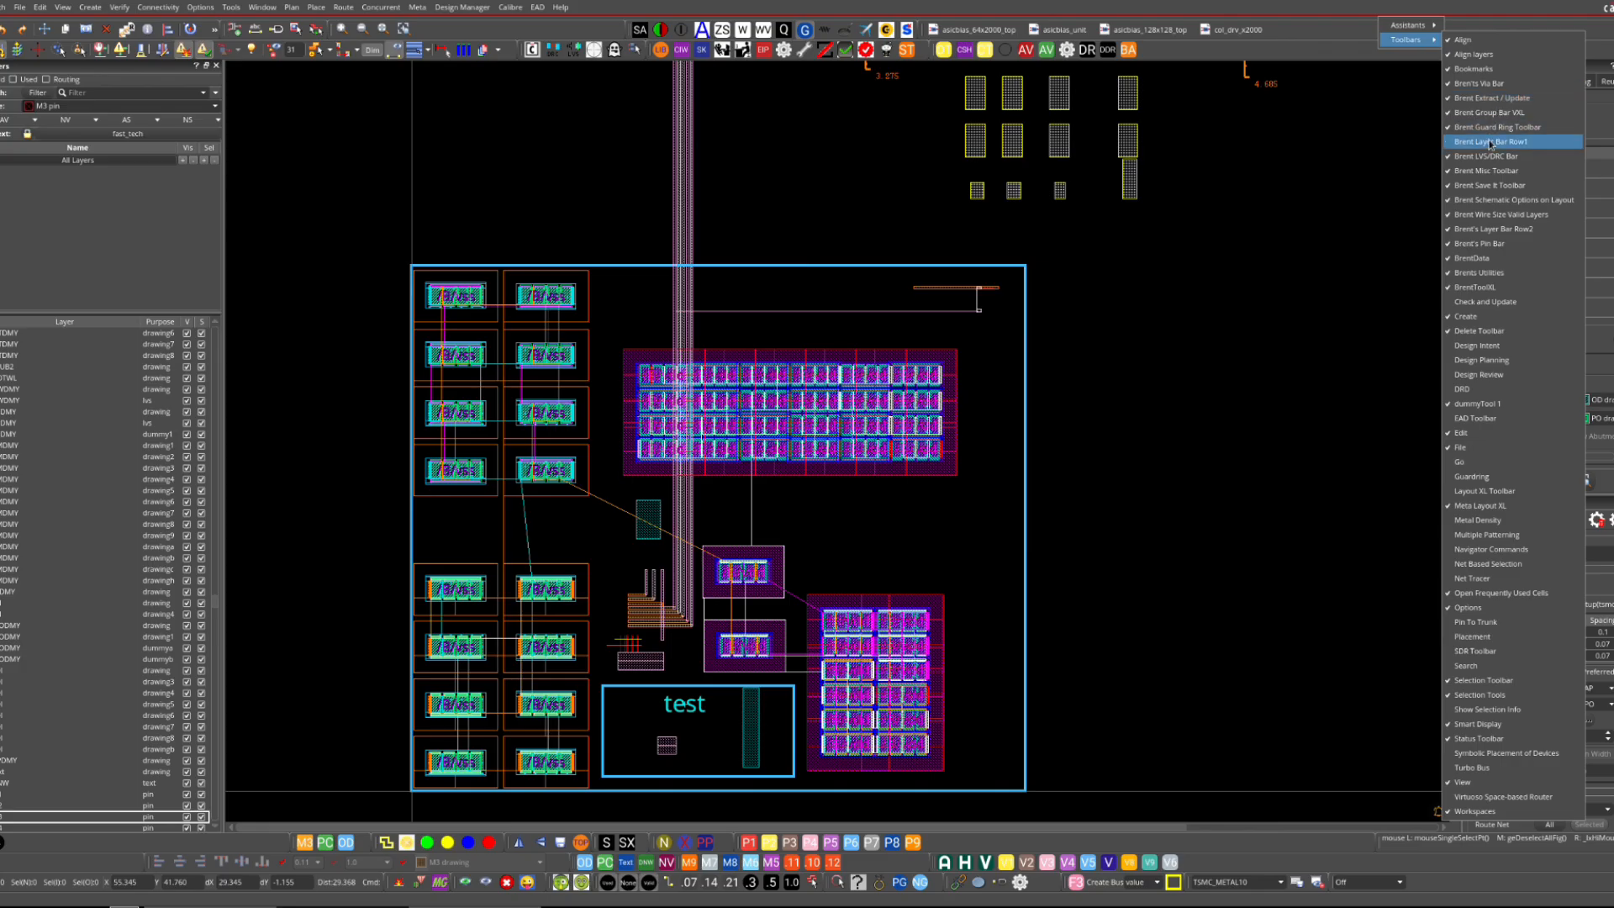
left_click(1491, 143)
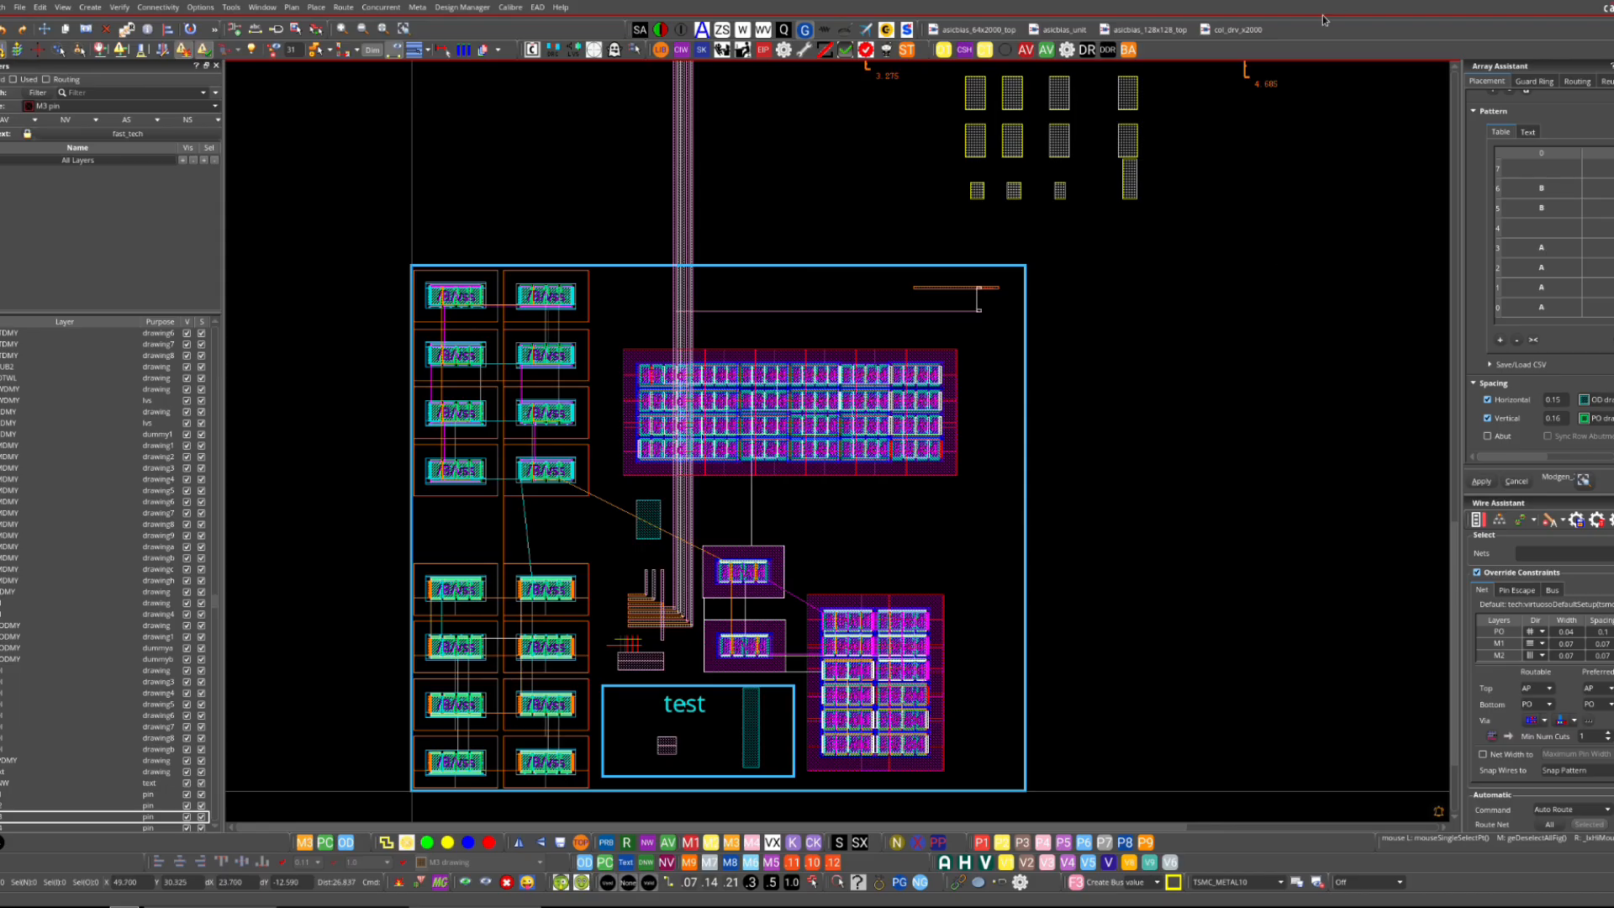
- Review the available toolbars and the options for saving the TSMC_METAL10 workspace without saving it
right_click(1336, 38)
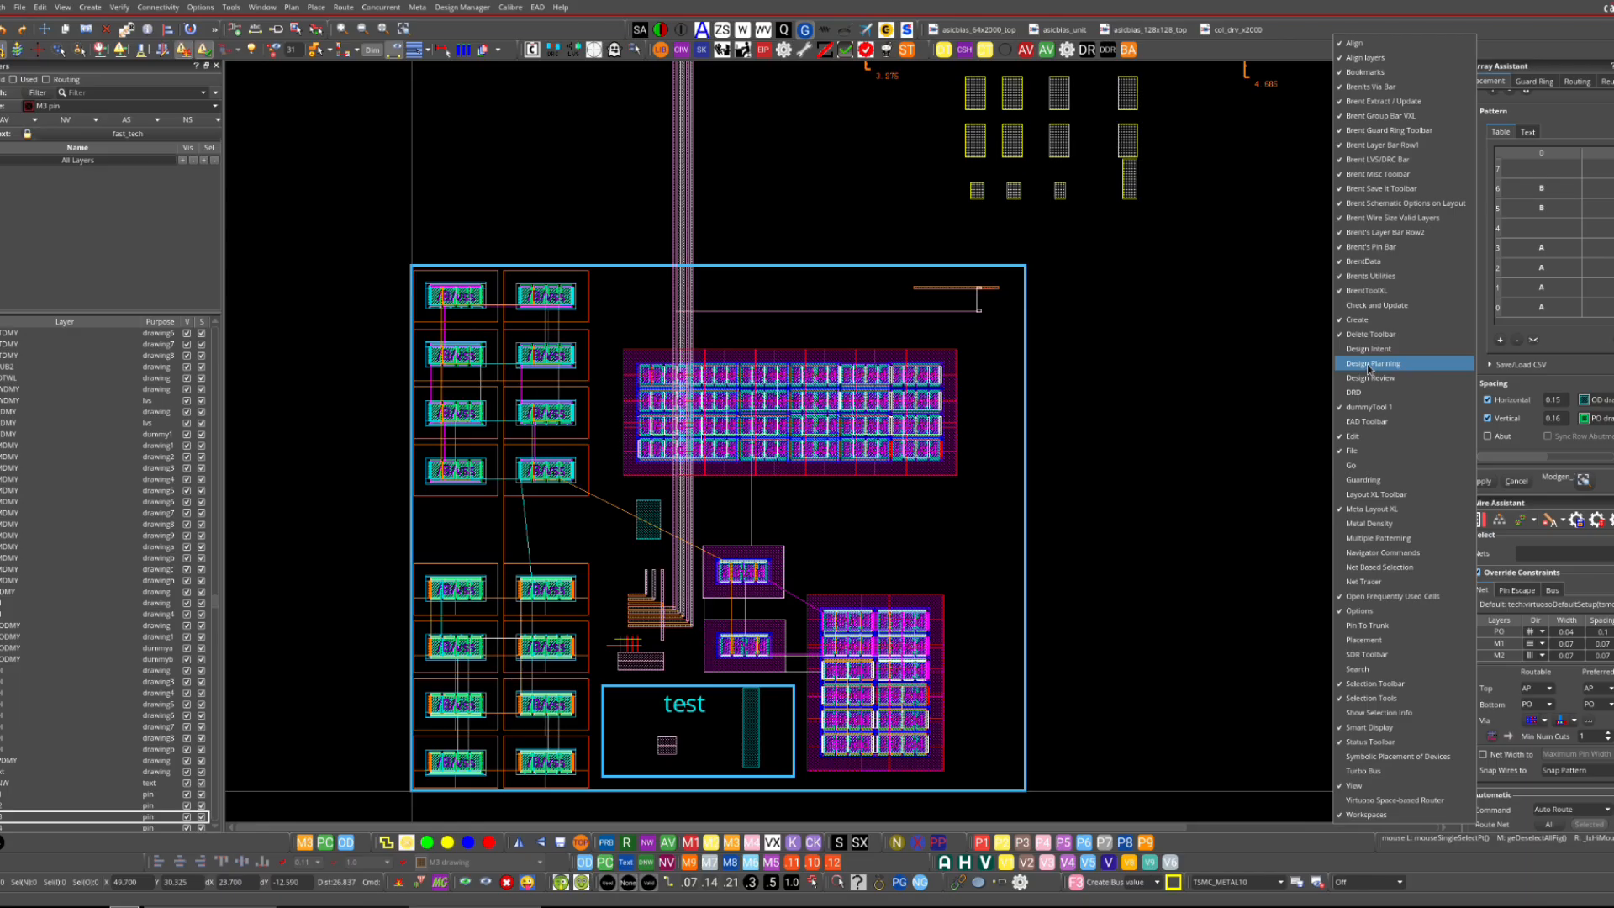
left_click(1352, 13)
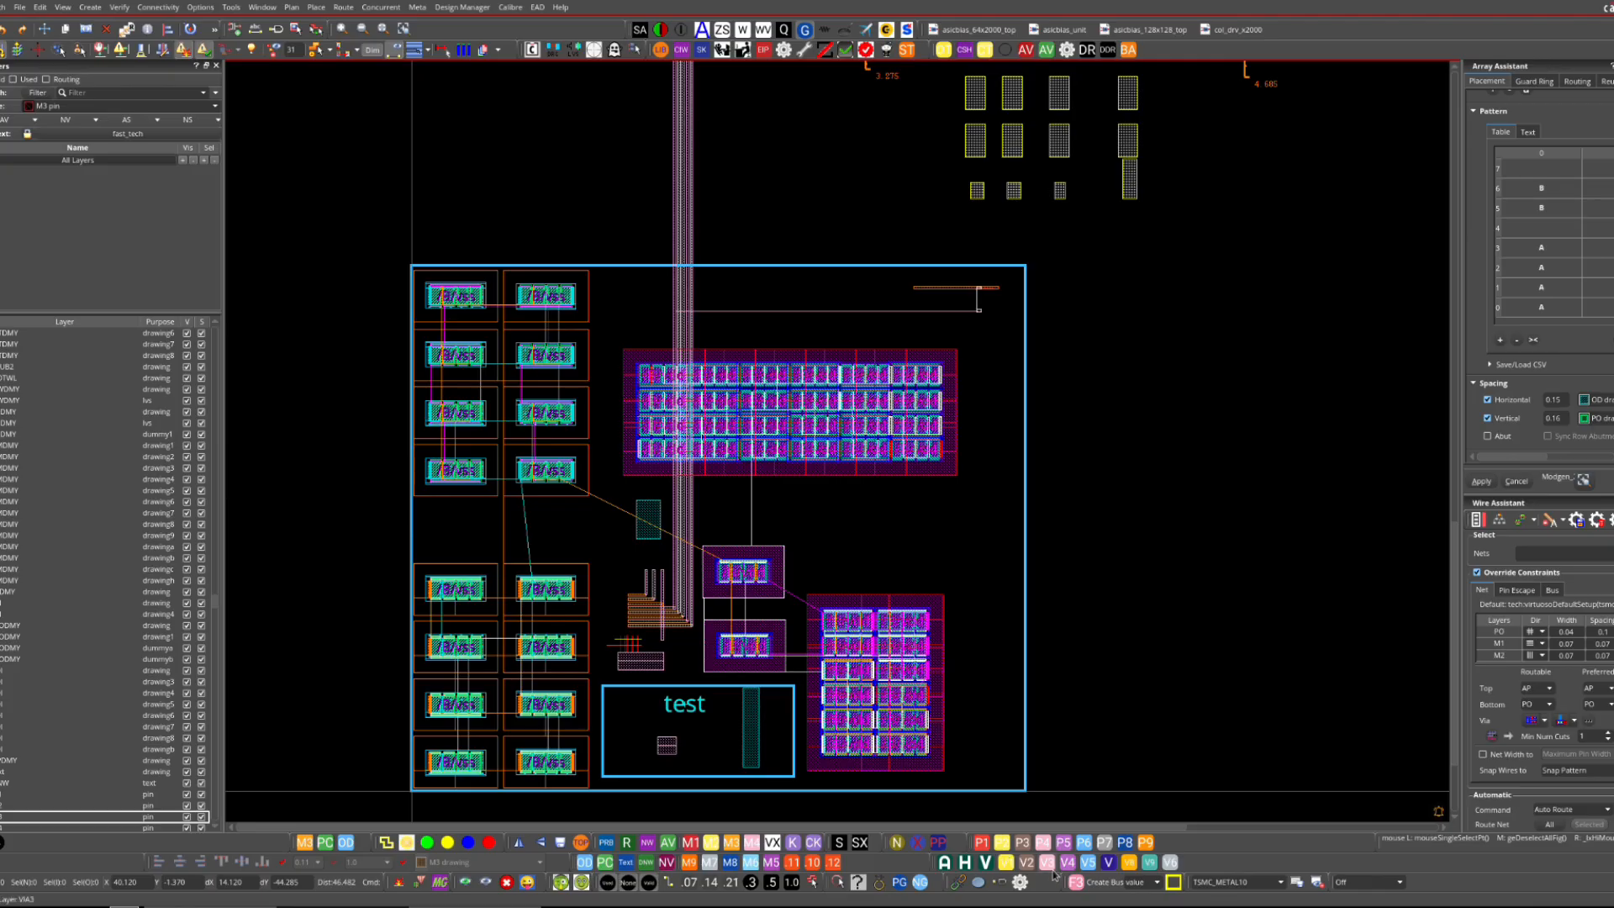
left_click(1299, 882)
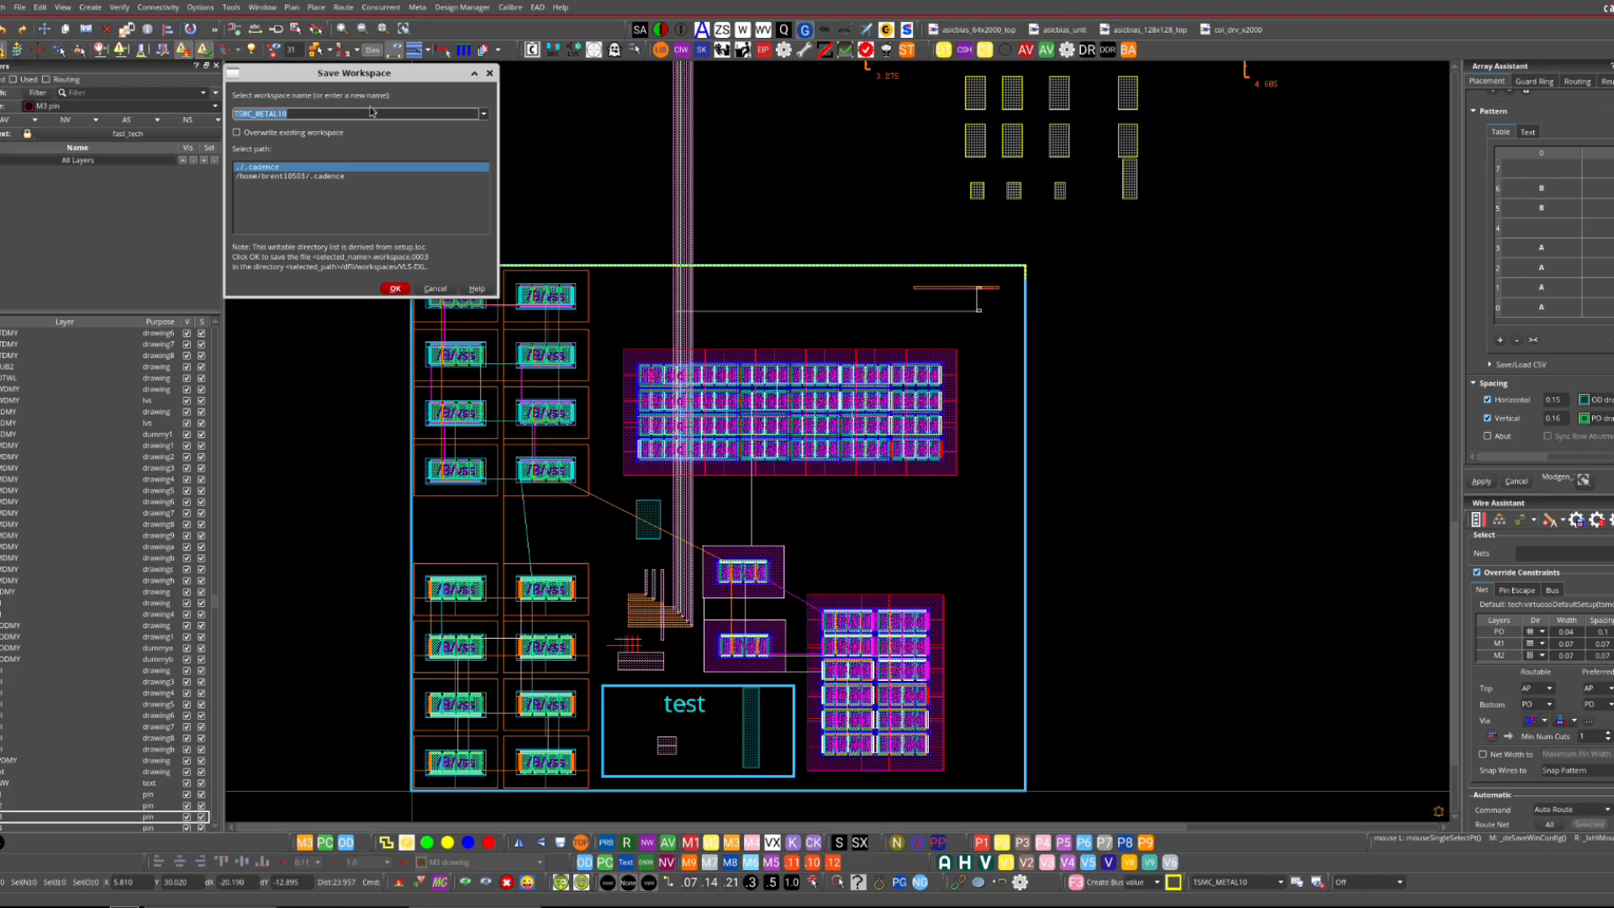
left_click(434, 289)
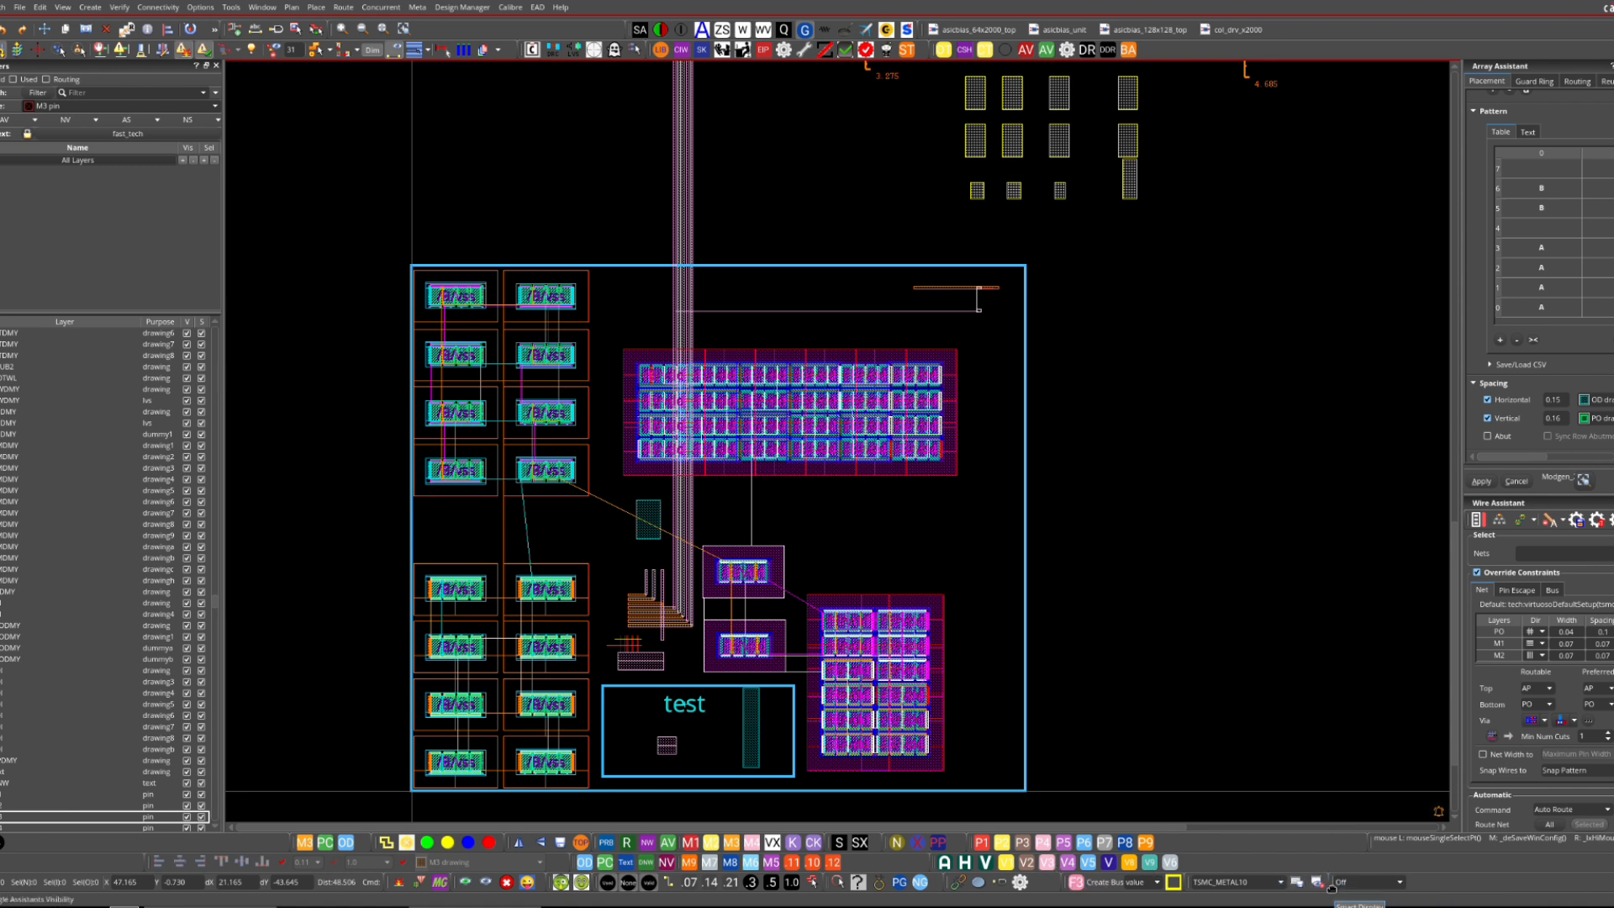
- Set the instance name display to Schematic and check the labels on the layout devices
left_click(1398, 883)
left_click(1110, 728)
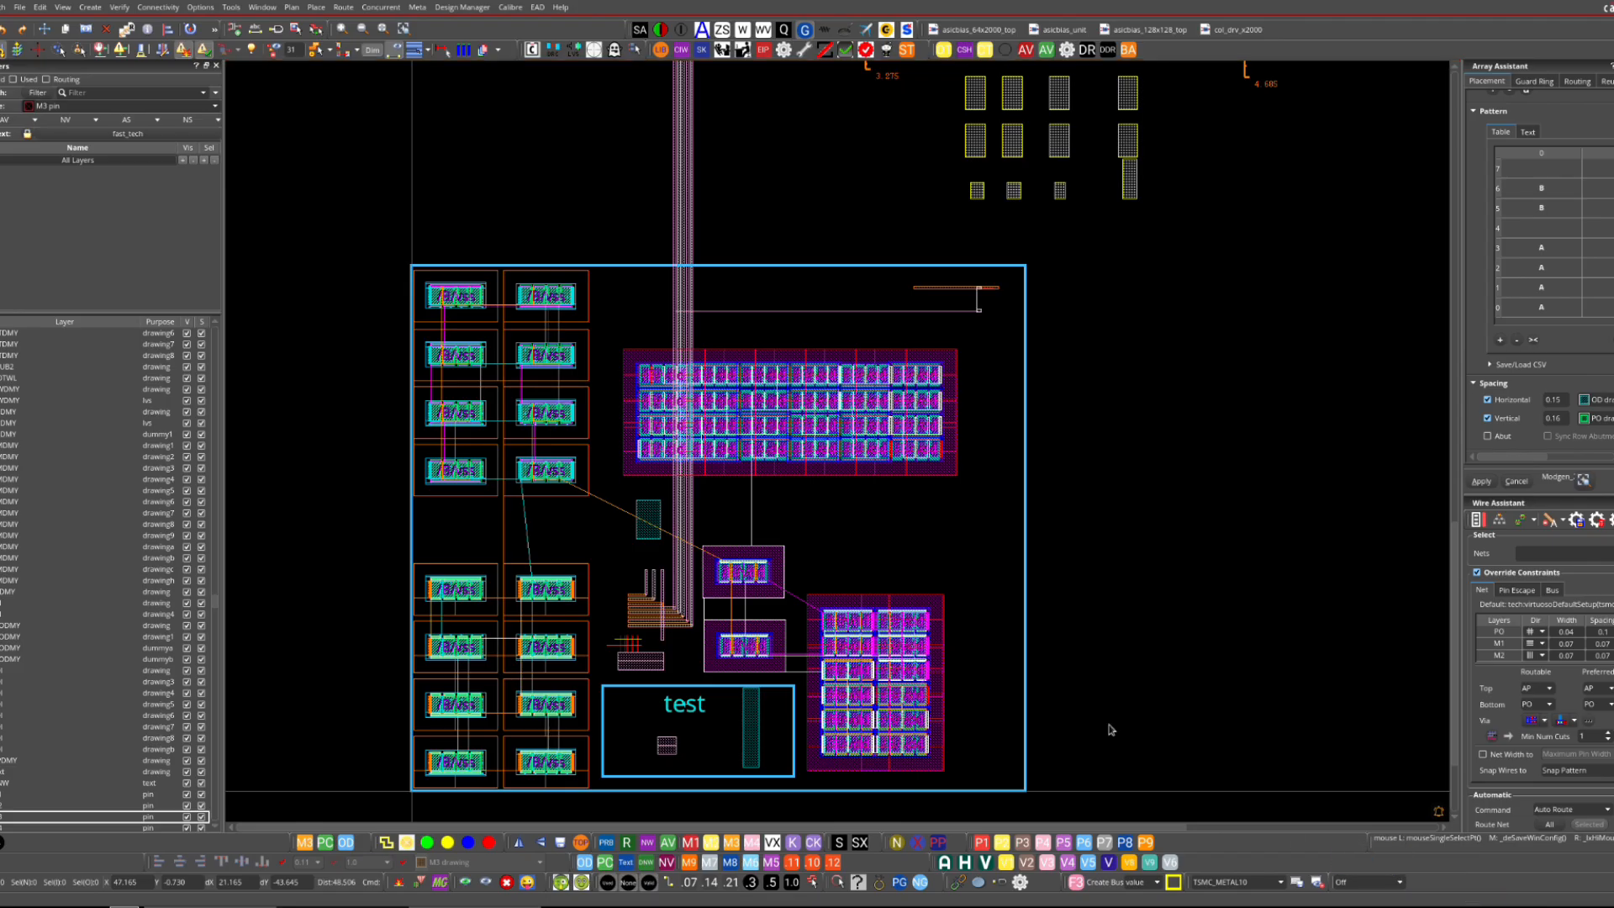
right_click_drag(617, 551, 487, 649)
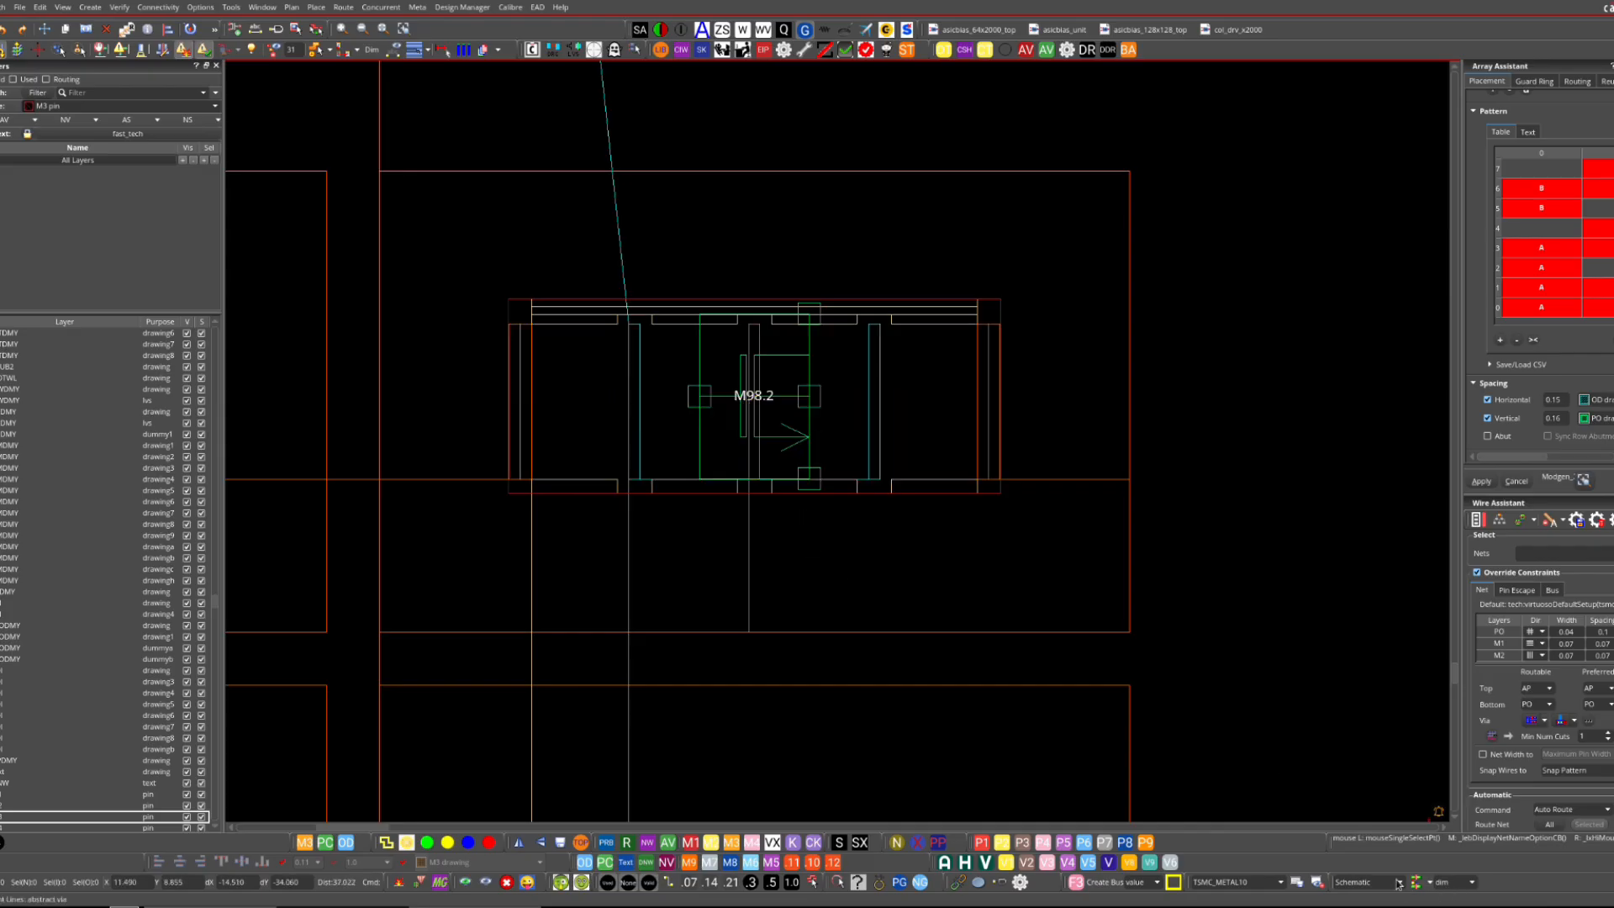
scroll(863, 584, "down", 5)
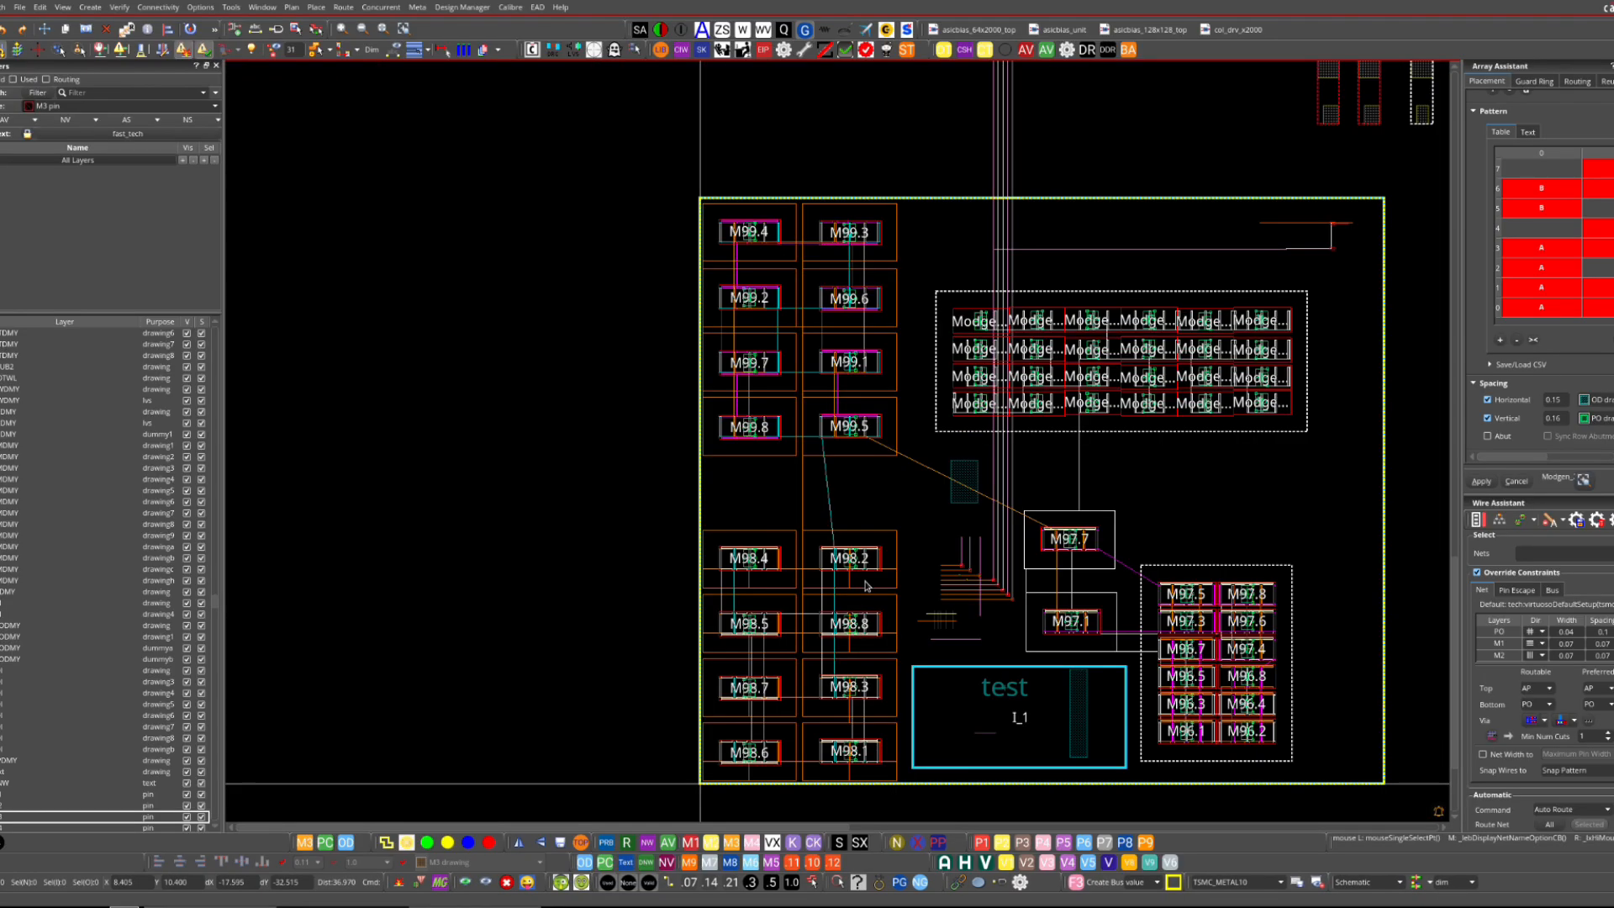
- Set the instance name display in the layout to Off
left_click(859, 233)
left_click(1402, 883)
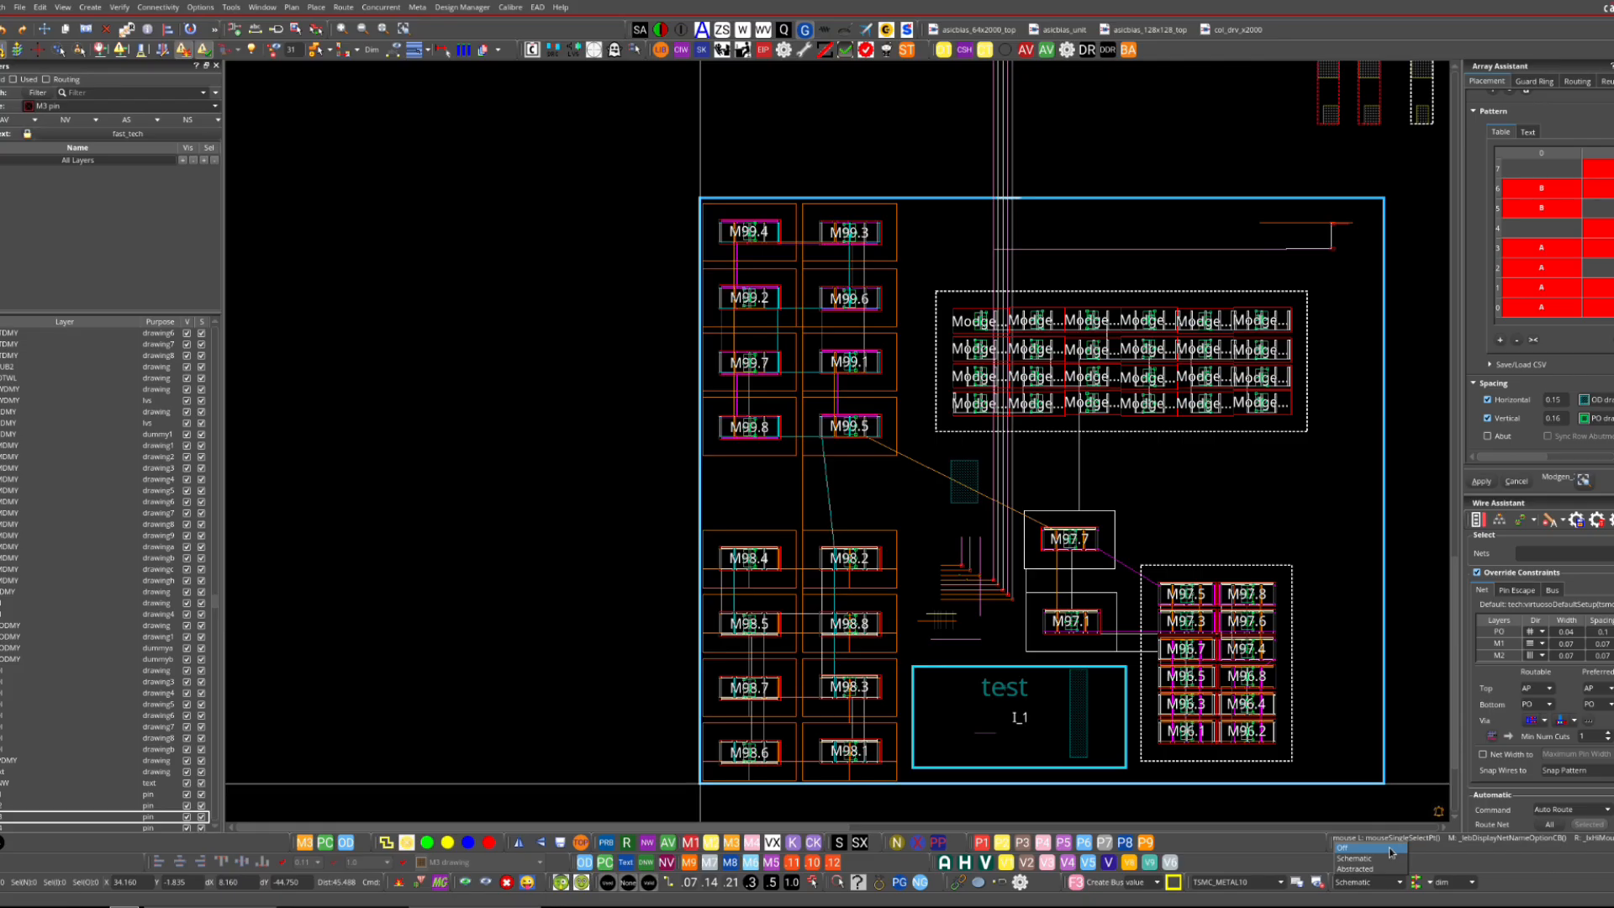
left_click(1391, 849)
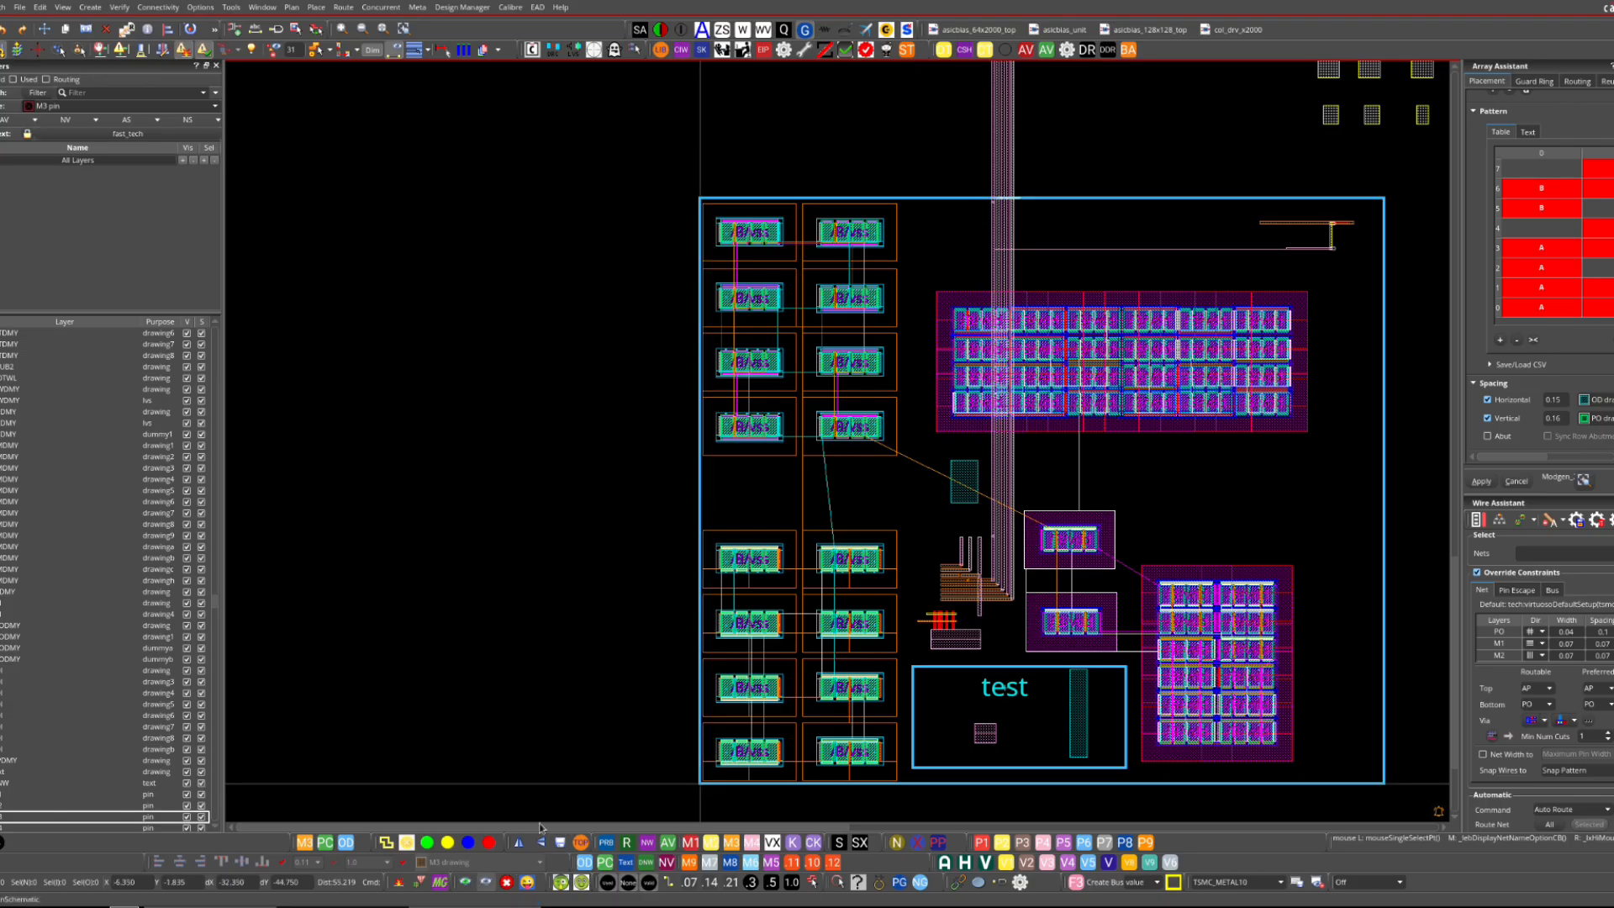
- Bring up the 1atestbrent schematic window and reposition it over the layout
left_click(476, 889)
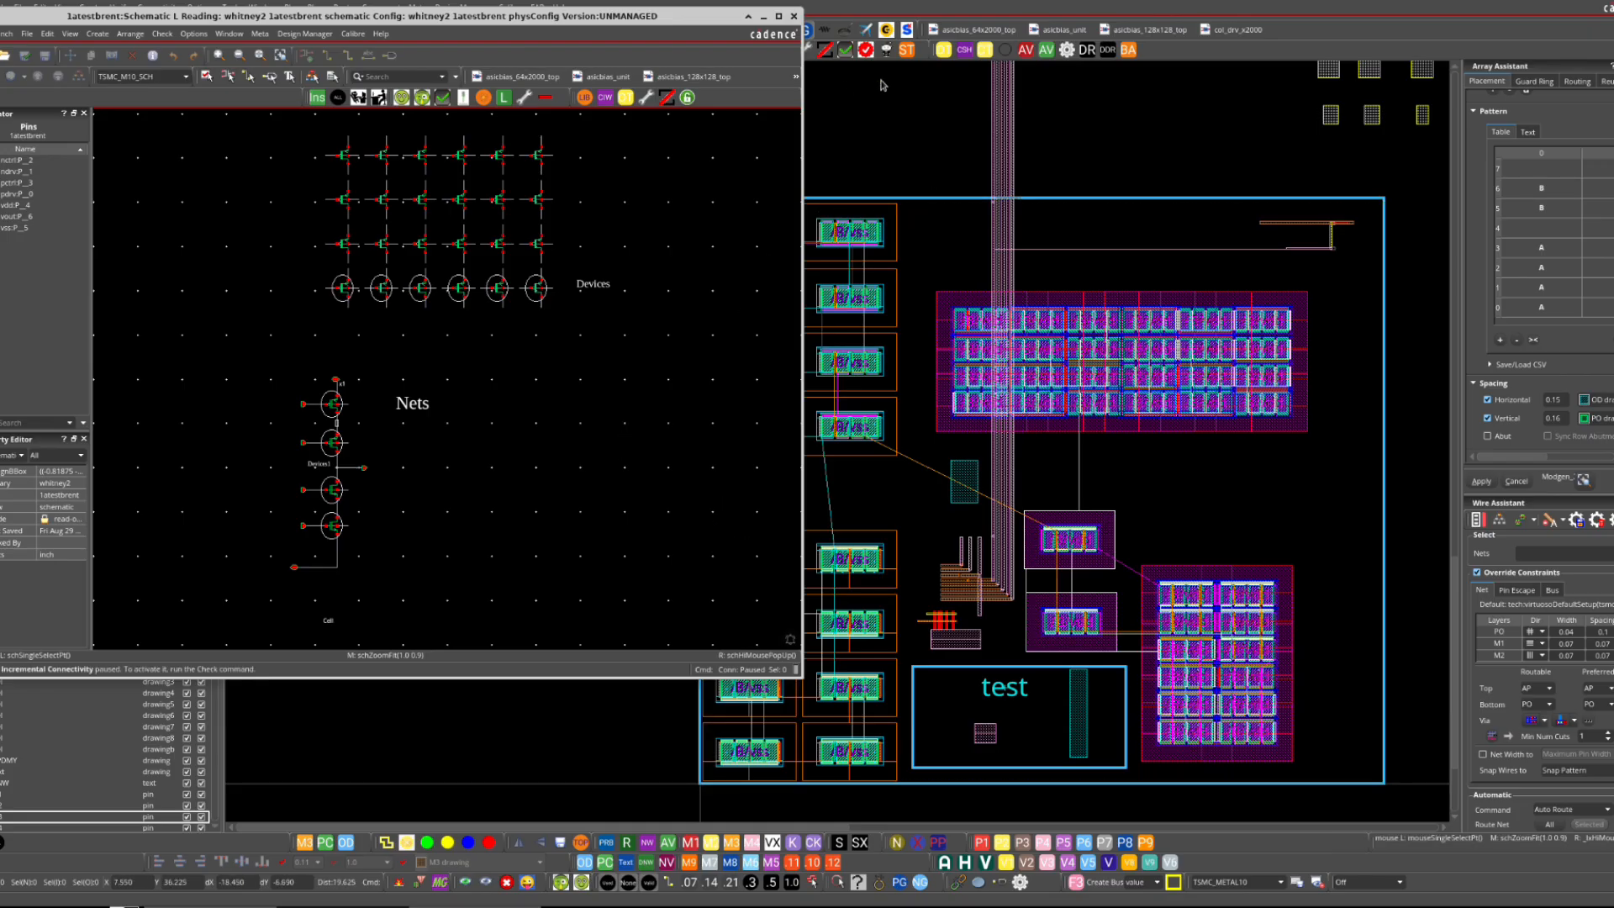
right_click(579, 585)
left_click(600, 528)
left_click_drag(619, 18, 676, 129)
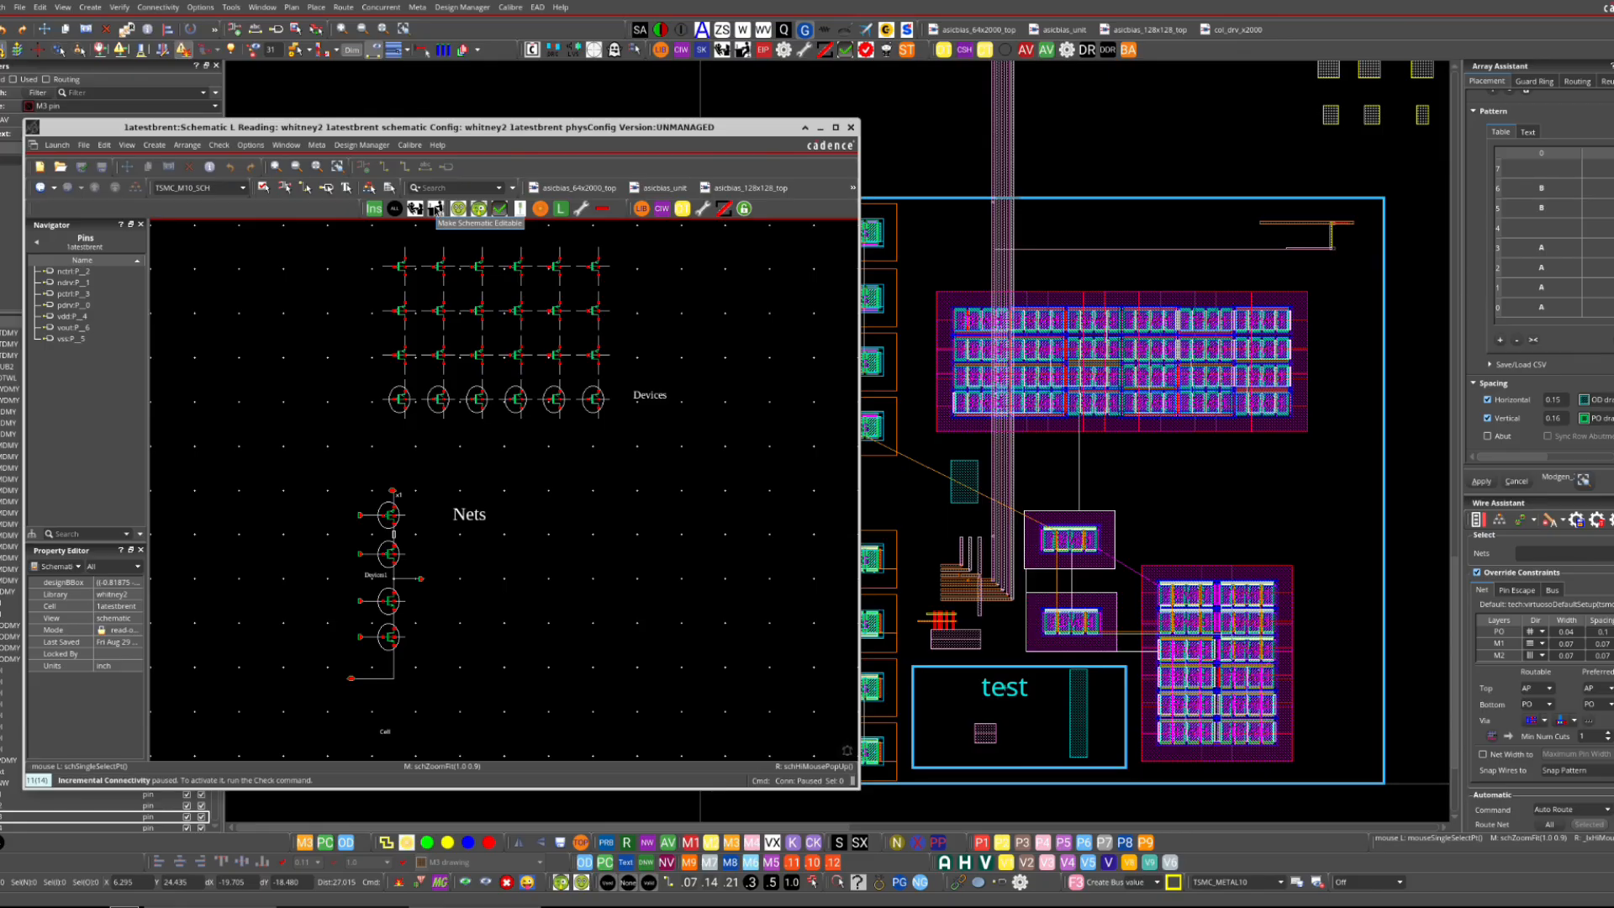
- Select all the transistor instances in the schematic's Devices array, then clear the selection
key("z")
left_click(628, 231)
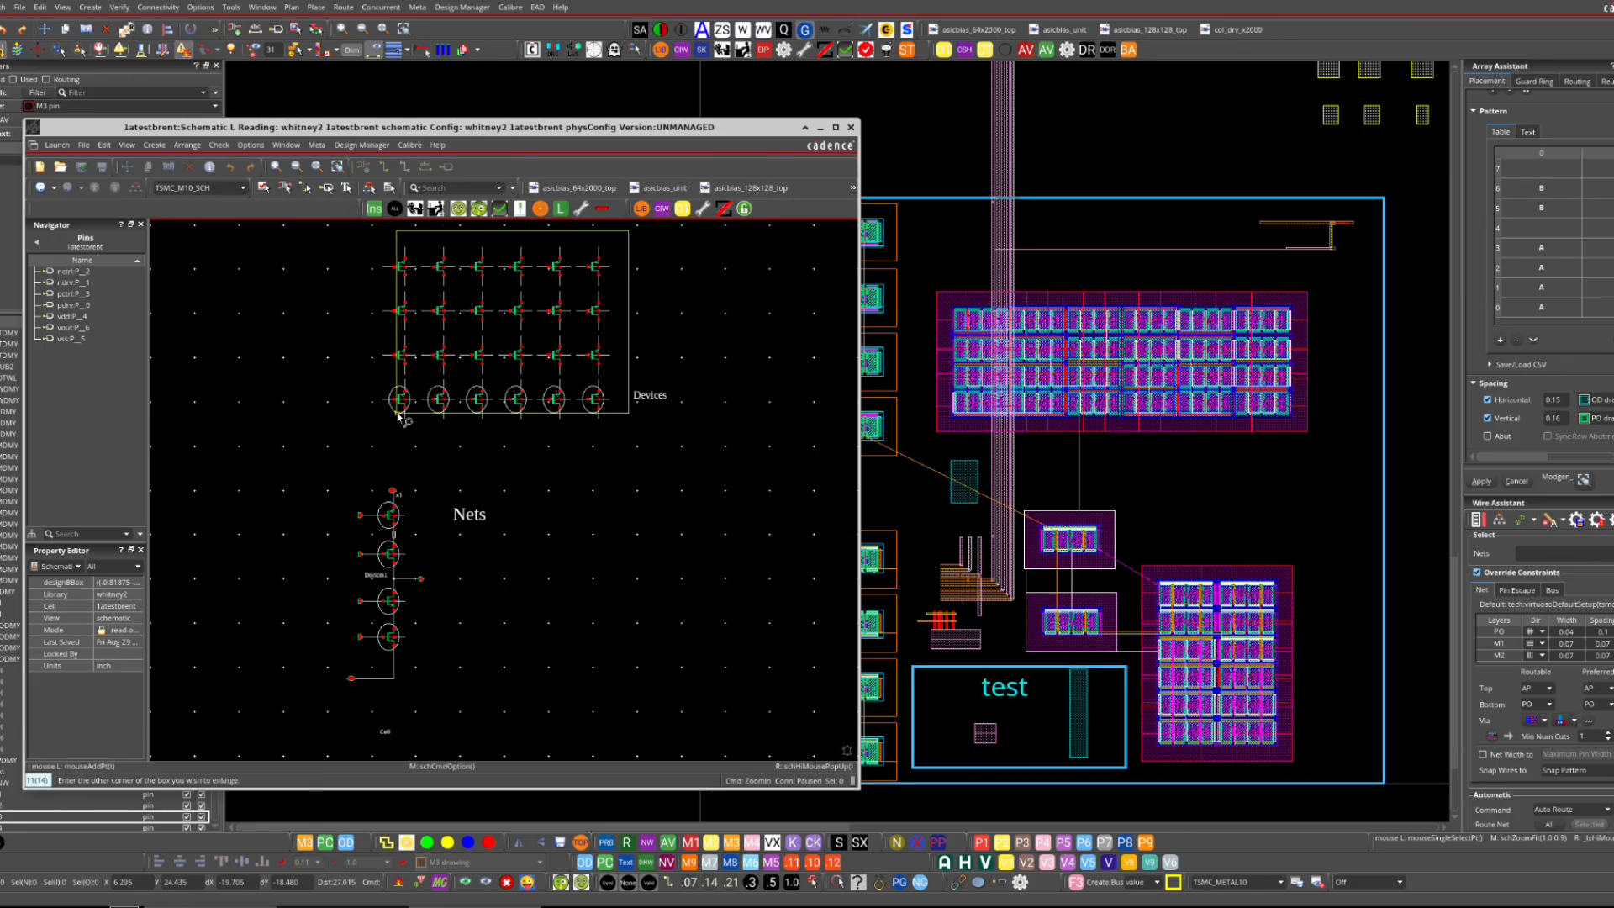
left_click(376, 443)
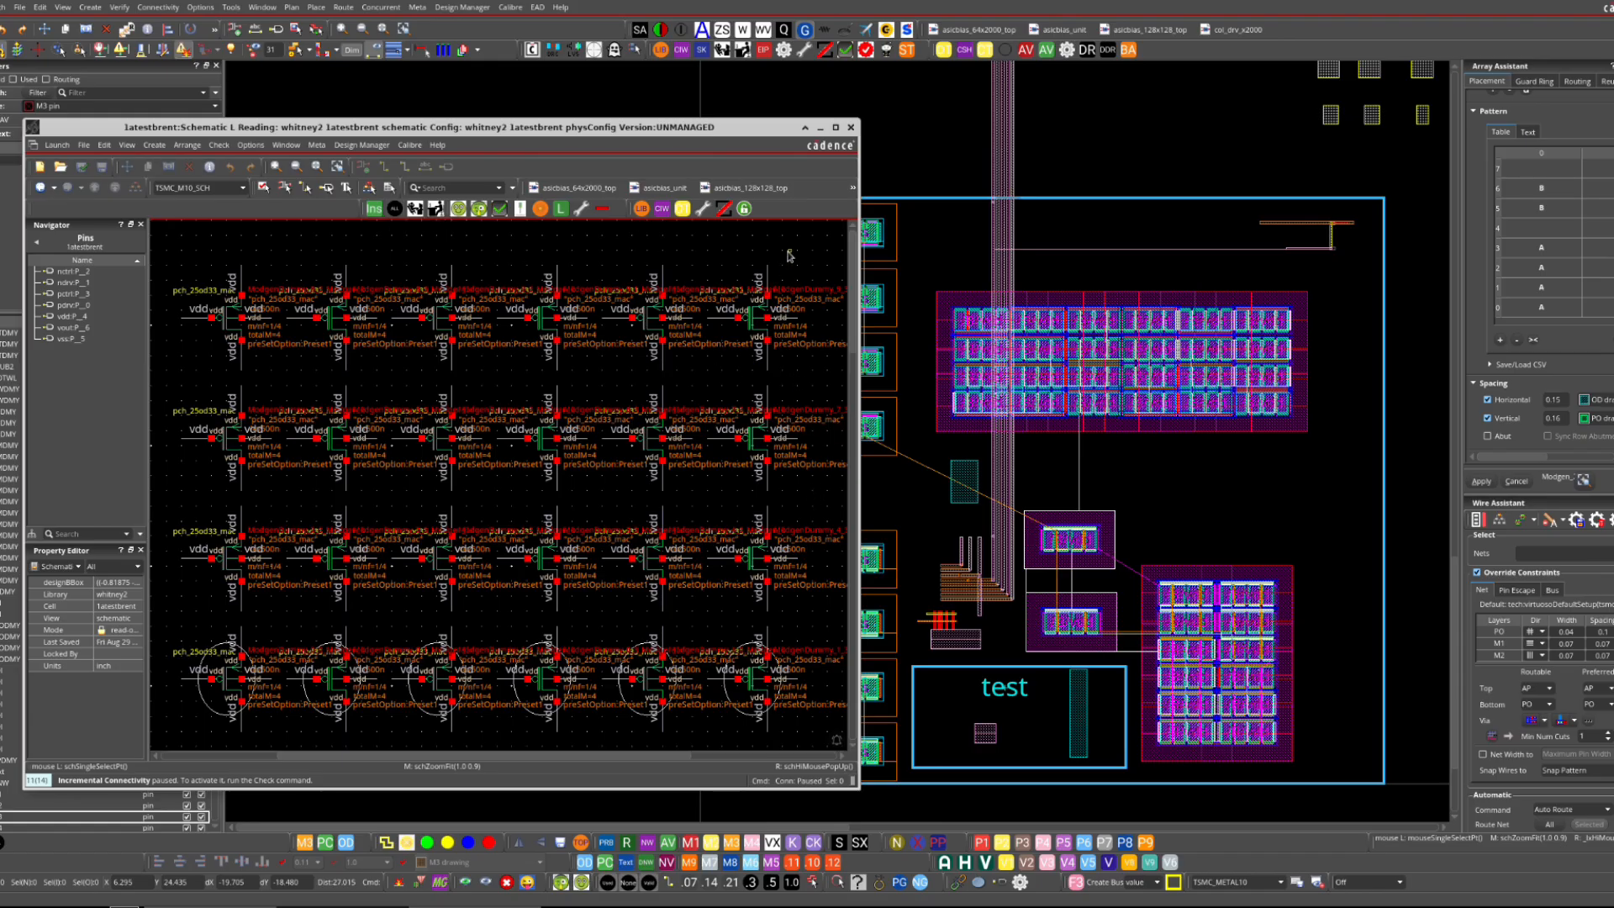
left_click_drag(804, 258, 213, 709)
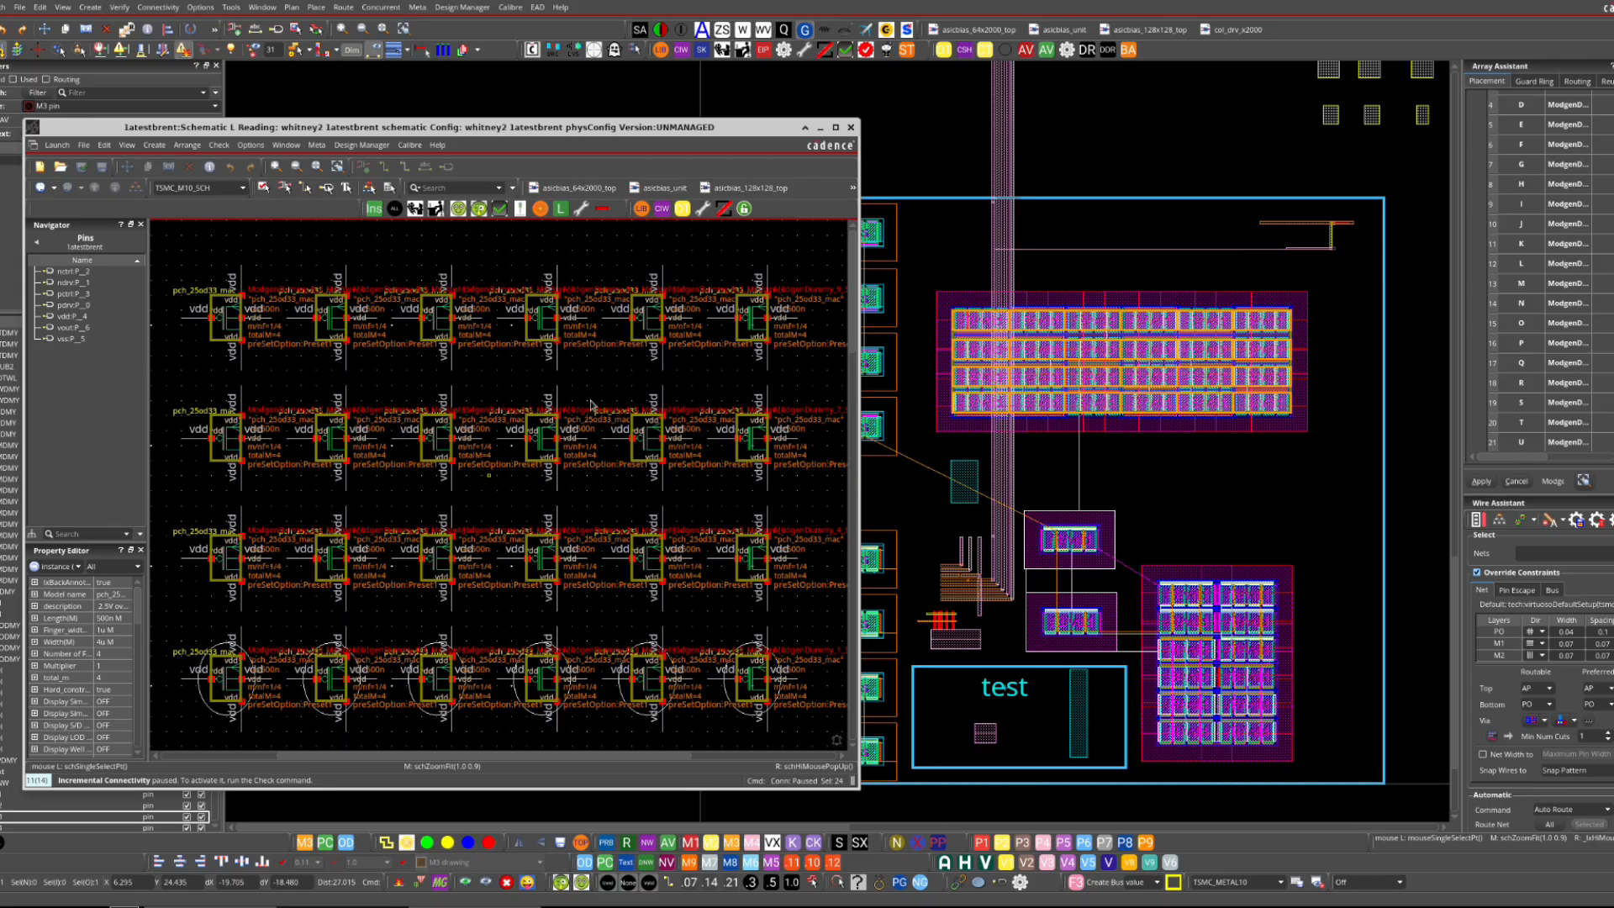
left_click(695, 262)
- Examine the options in the Schematic Selection Filter and close it without changes
left_click(393, 210)
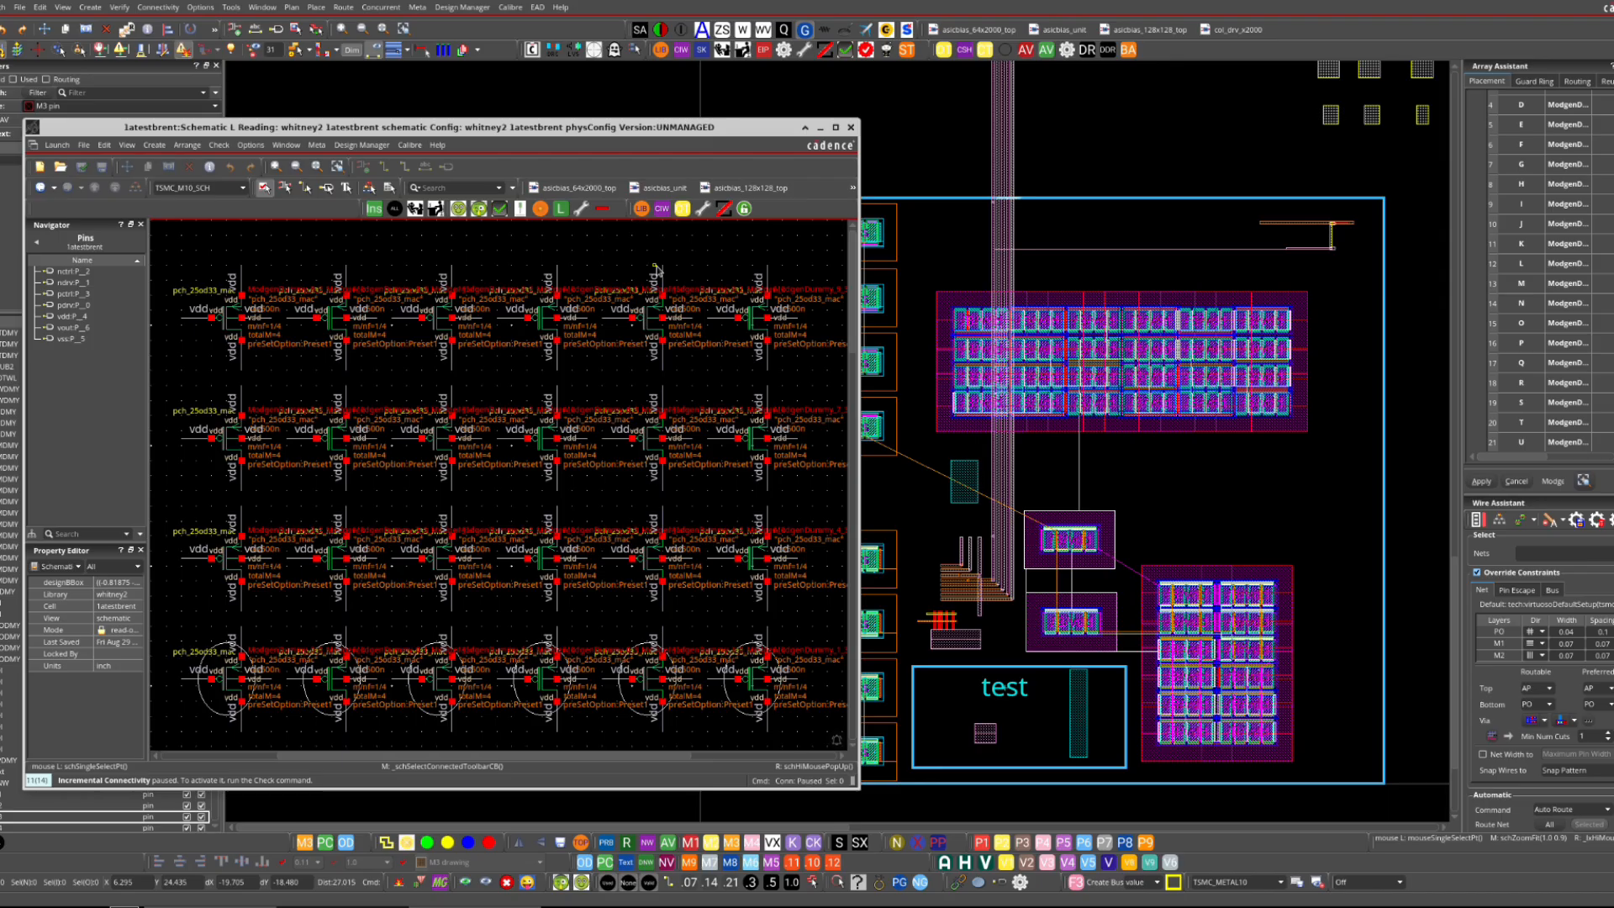
key("F3")
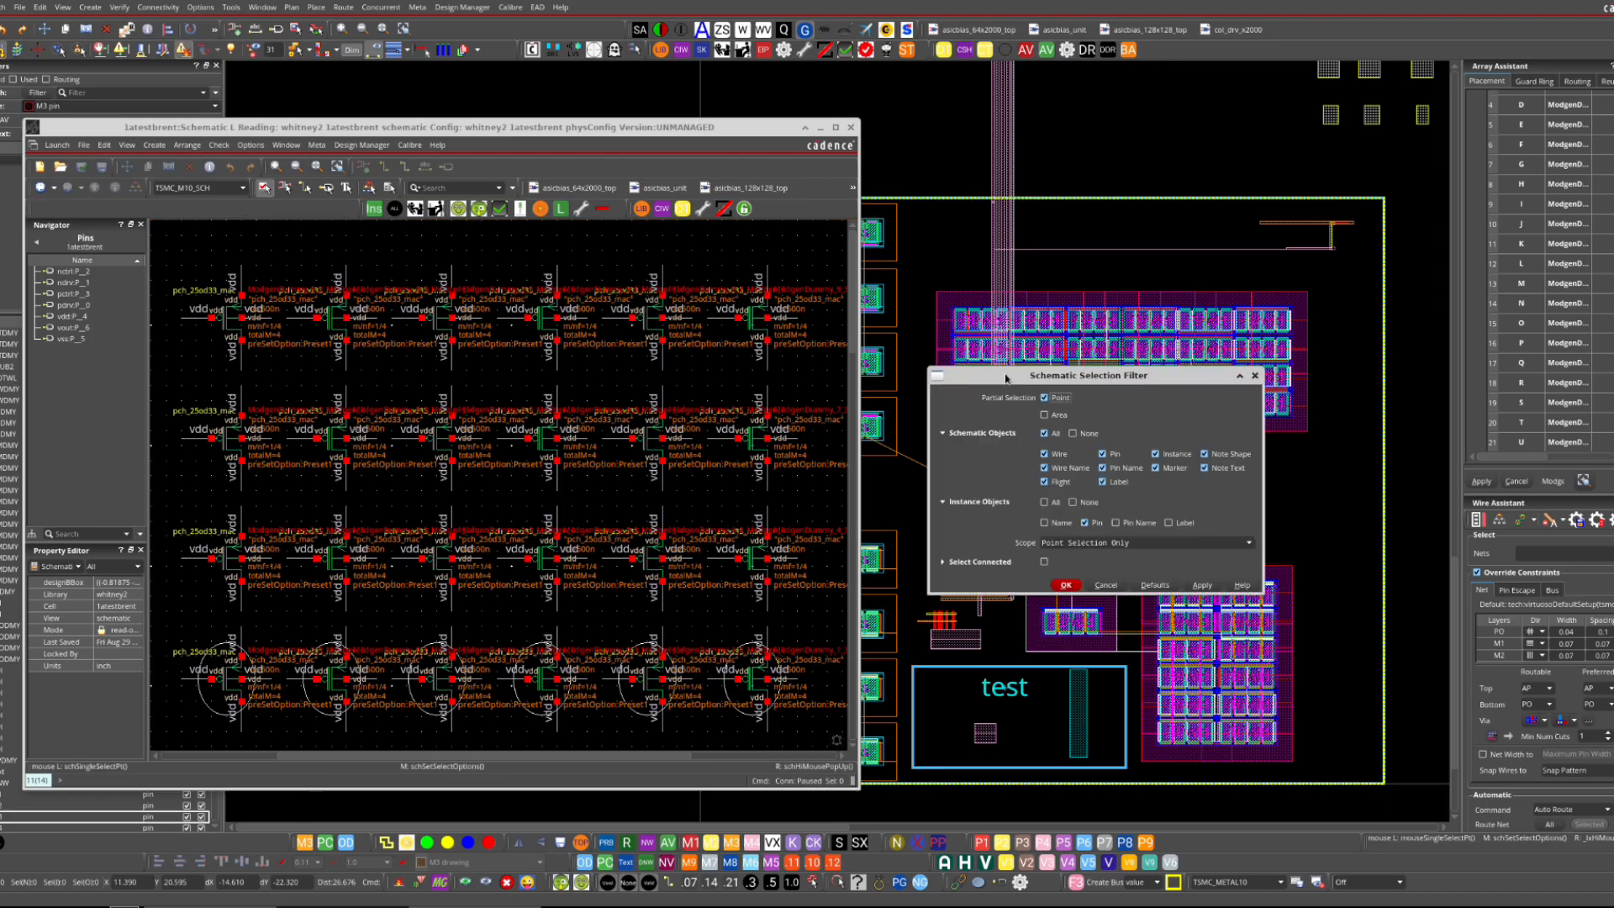
left_click_drag(974, 381, 520, 340)
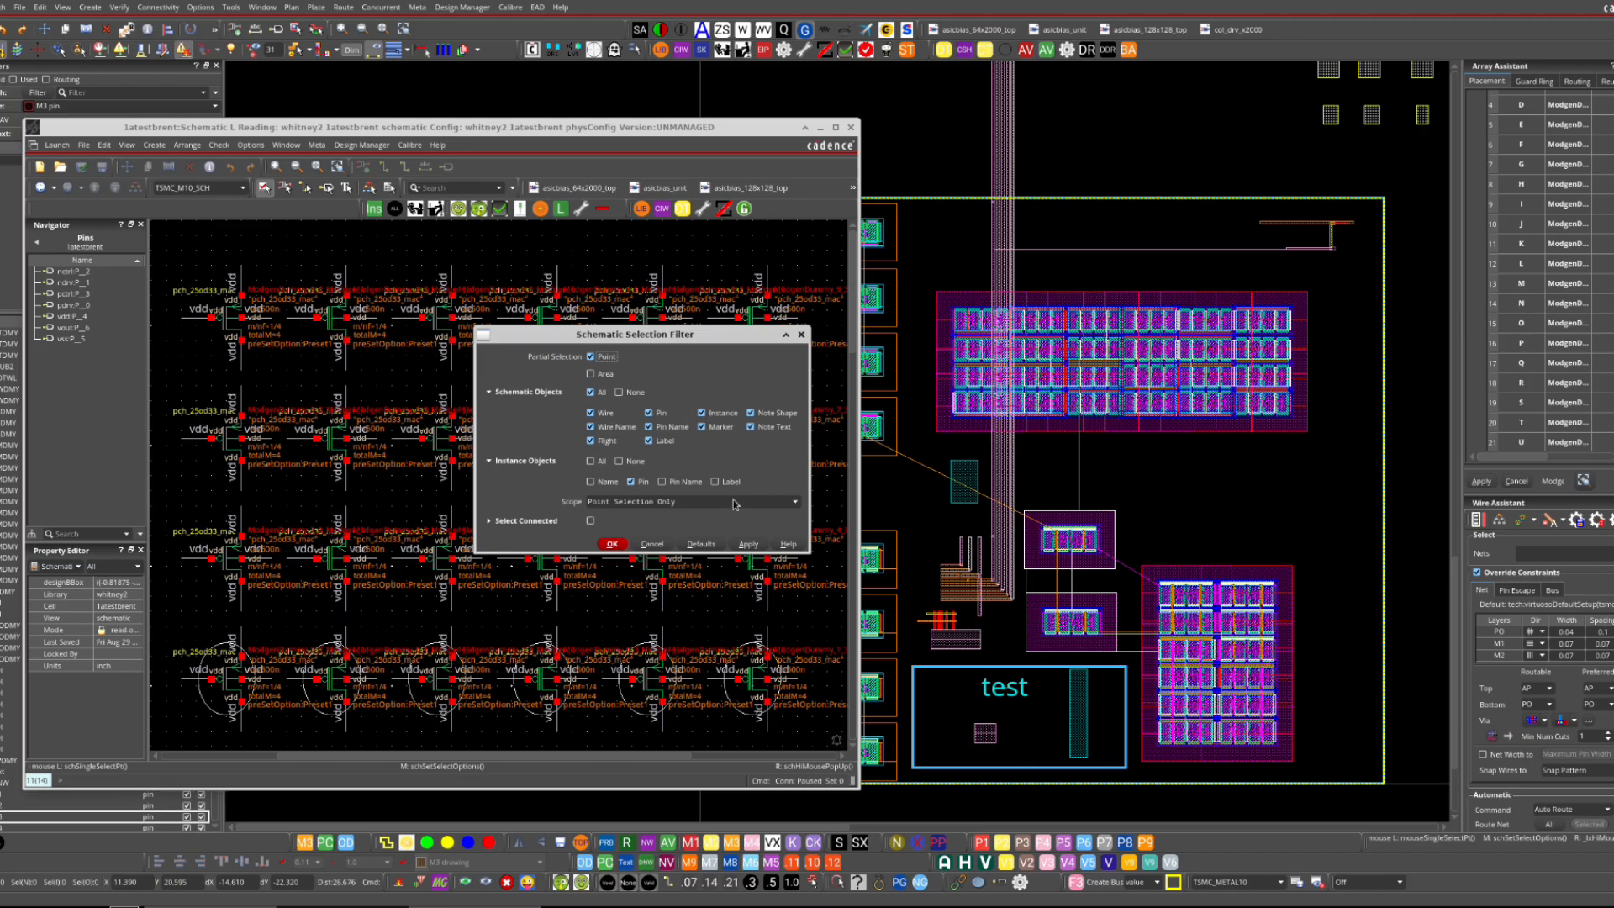
left_click(651, 544)
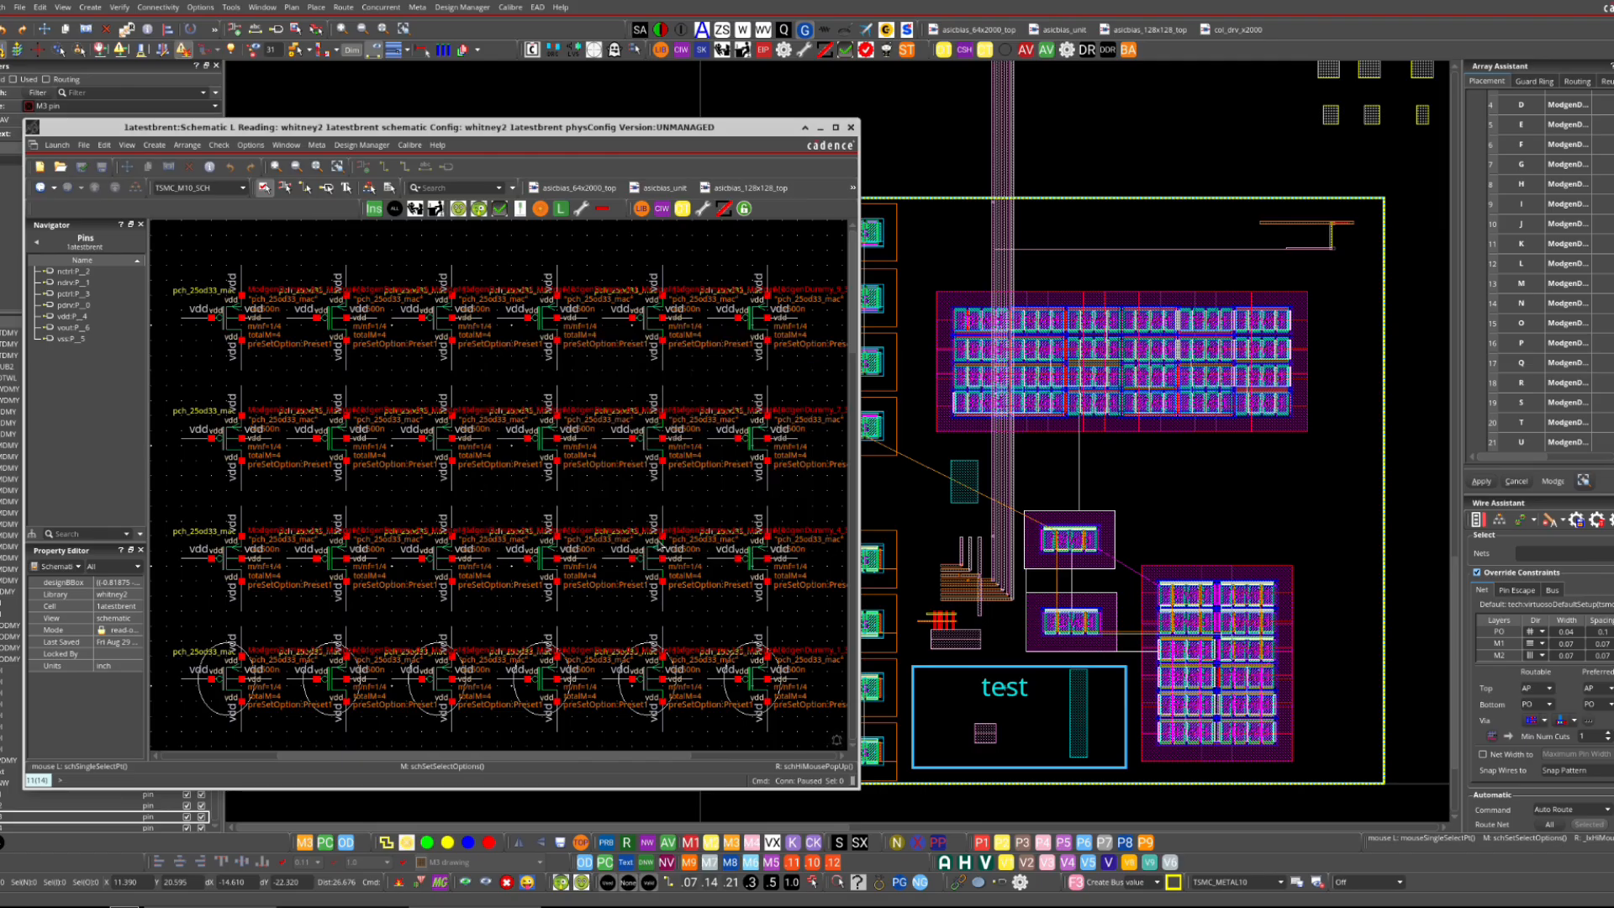
- Allow all object types to be selected, select everything across the device array, and clear the selection
left_click(401, 209)
left_click_drag(813, 242, 186, 744)
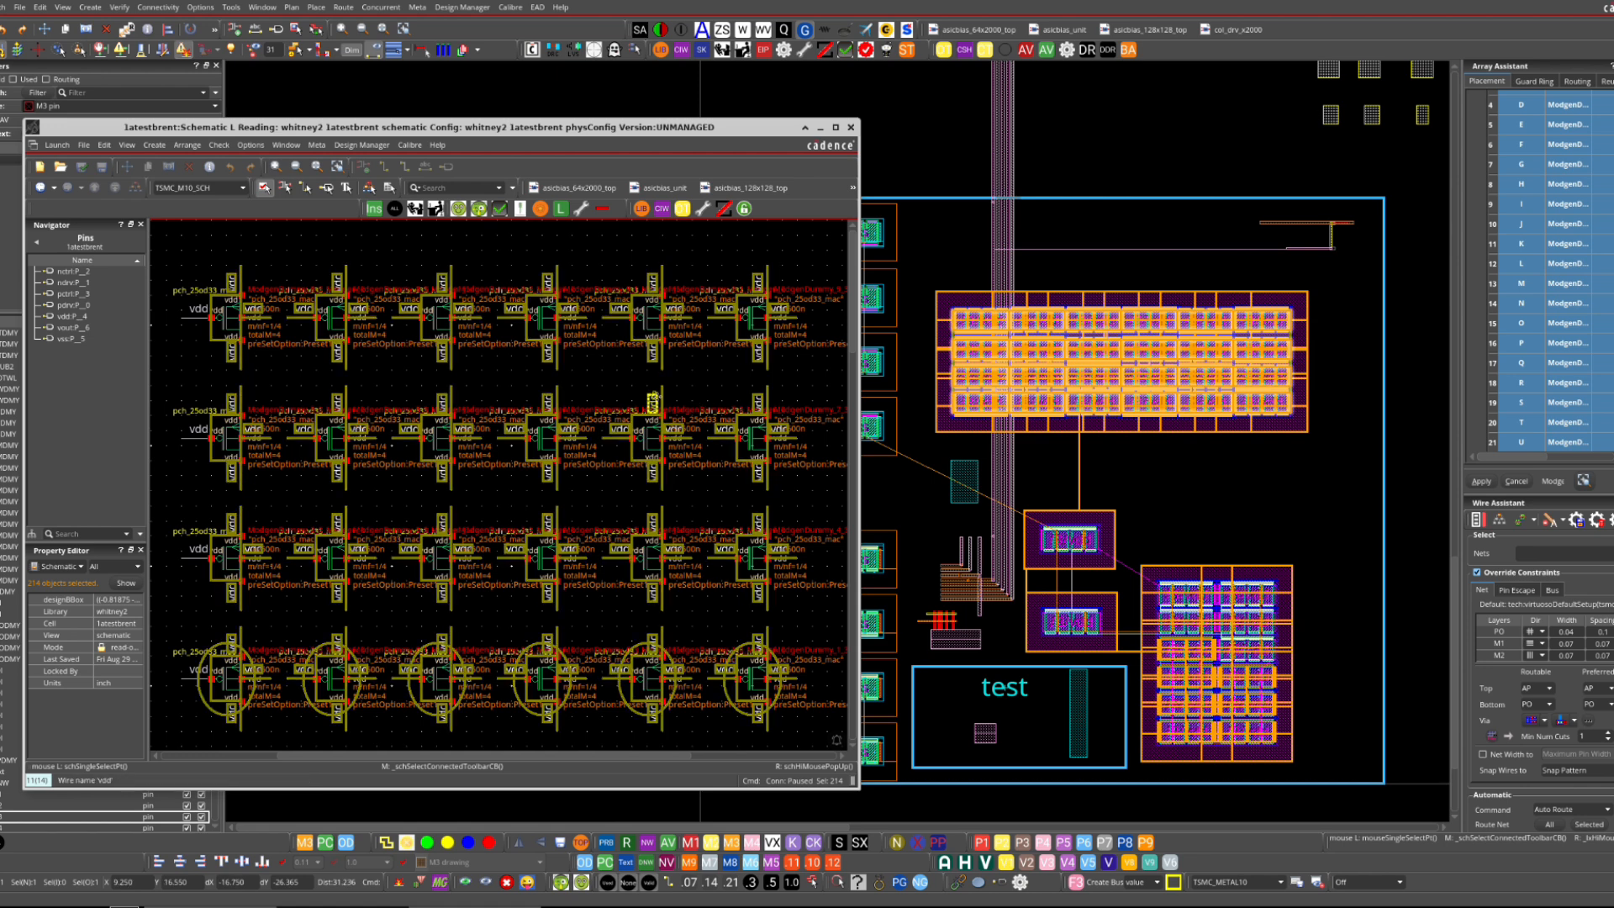
left_click(685, 373)
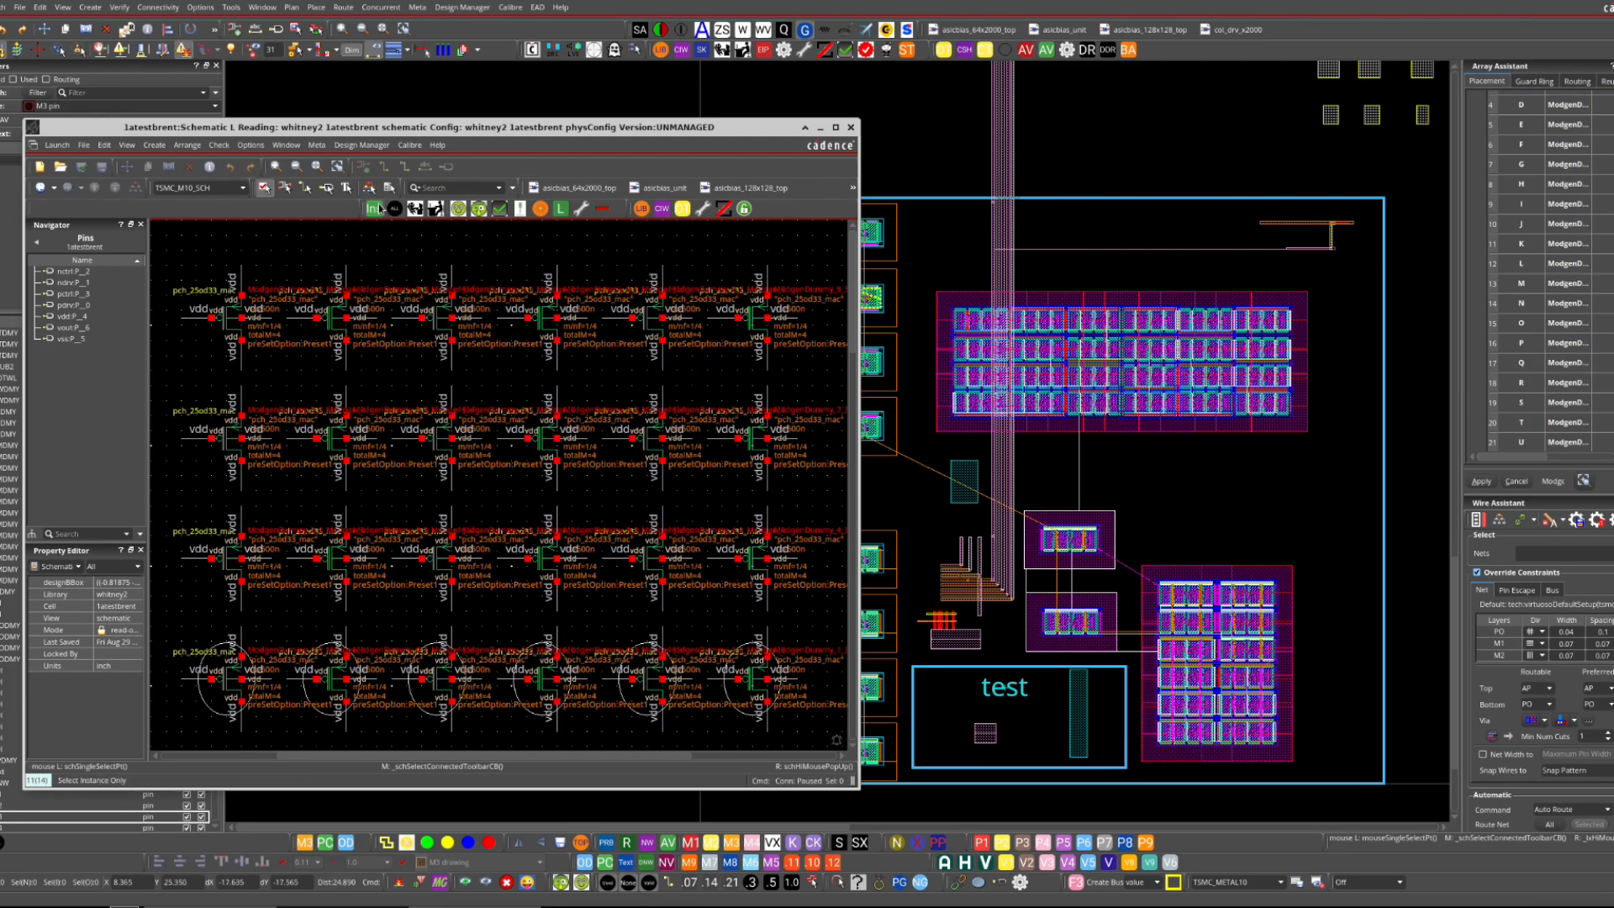
- Restrict schematic selection to instances only, select the whole device array, check the result and clear the selection
left_click_drag(797, 286, 219, 725)
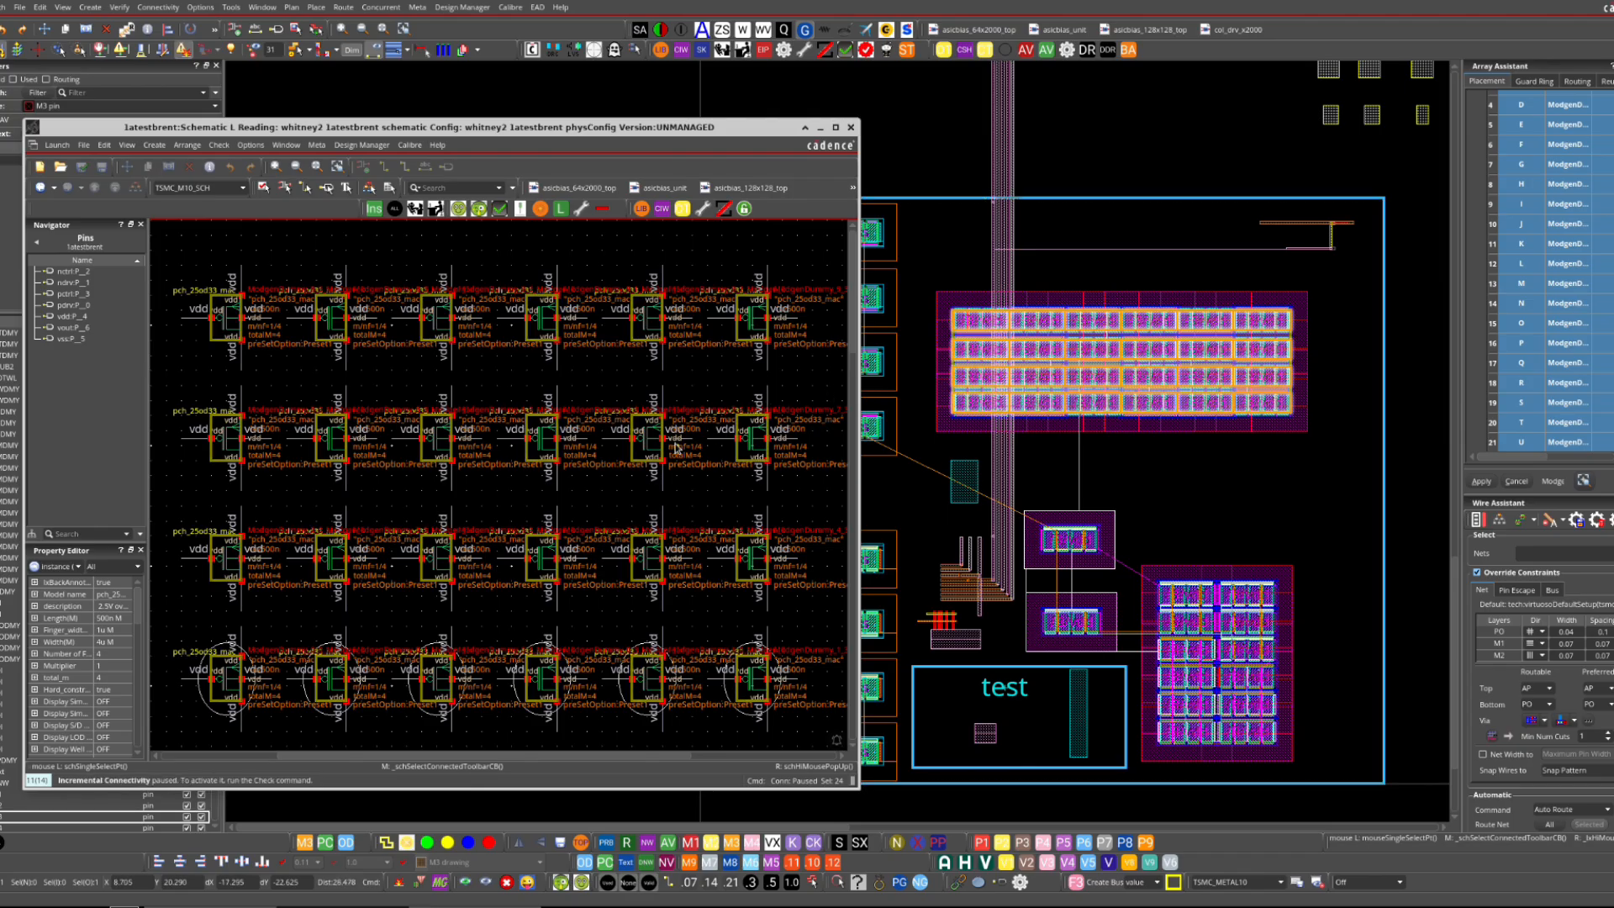
key("f")
right_click_drag(638, 225, 346, 558)
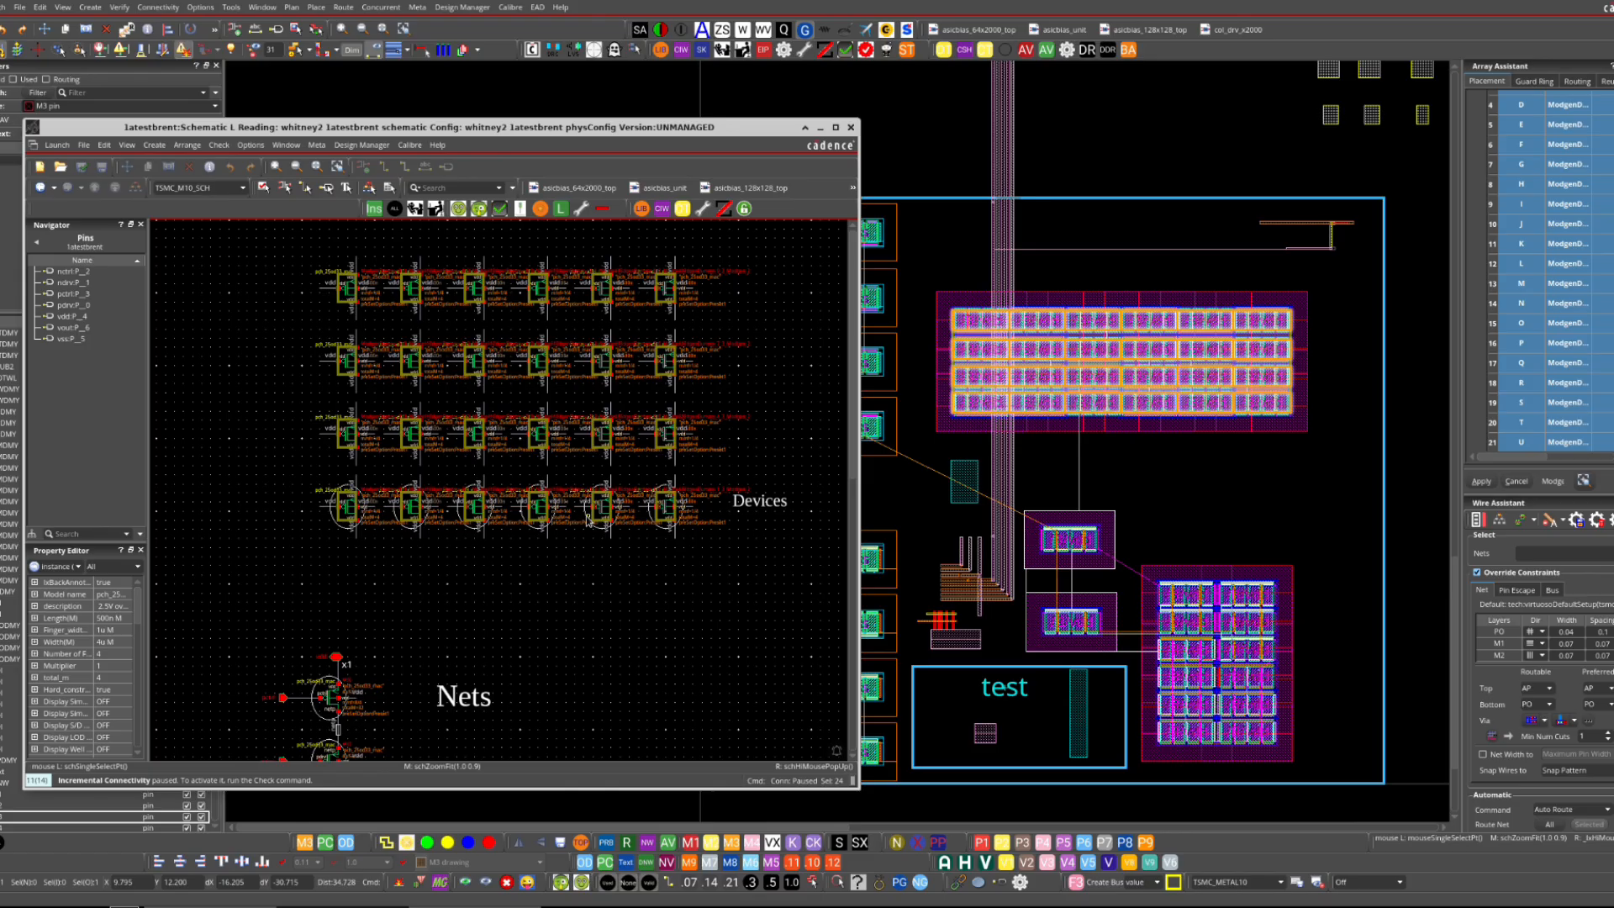
left_click(637, 557)
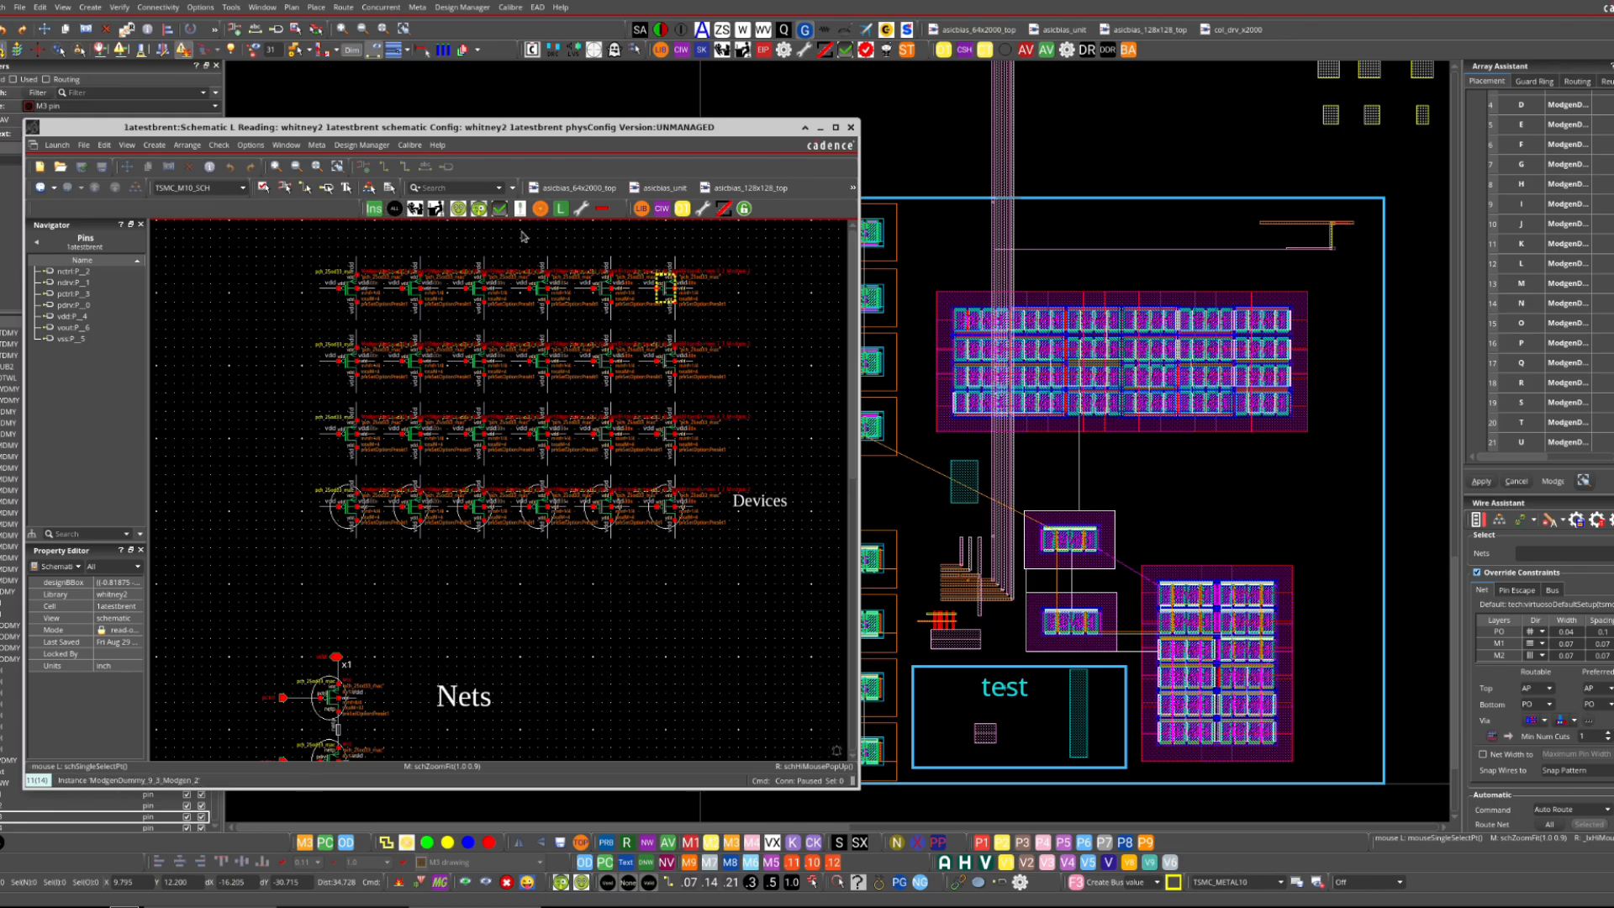
- Select the vdd wire at the array's top-right device, display the net's flight lines across the schematic, and remove them
left_click(263, 187)
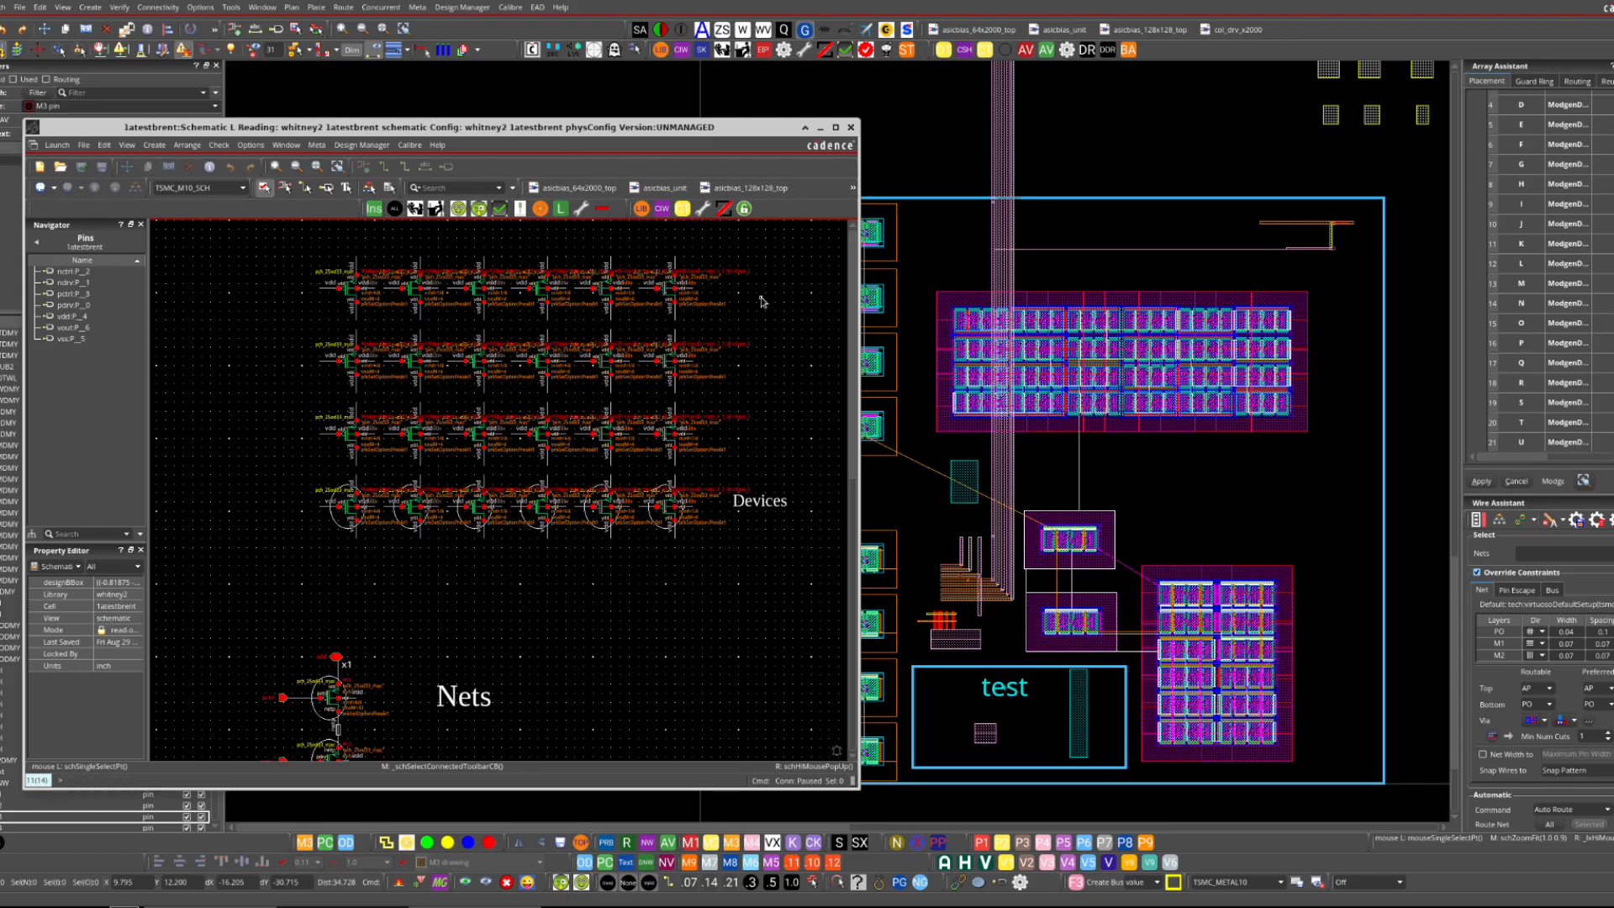
left_click(675, 262)
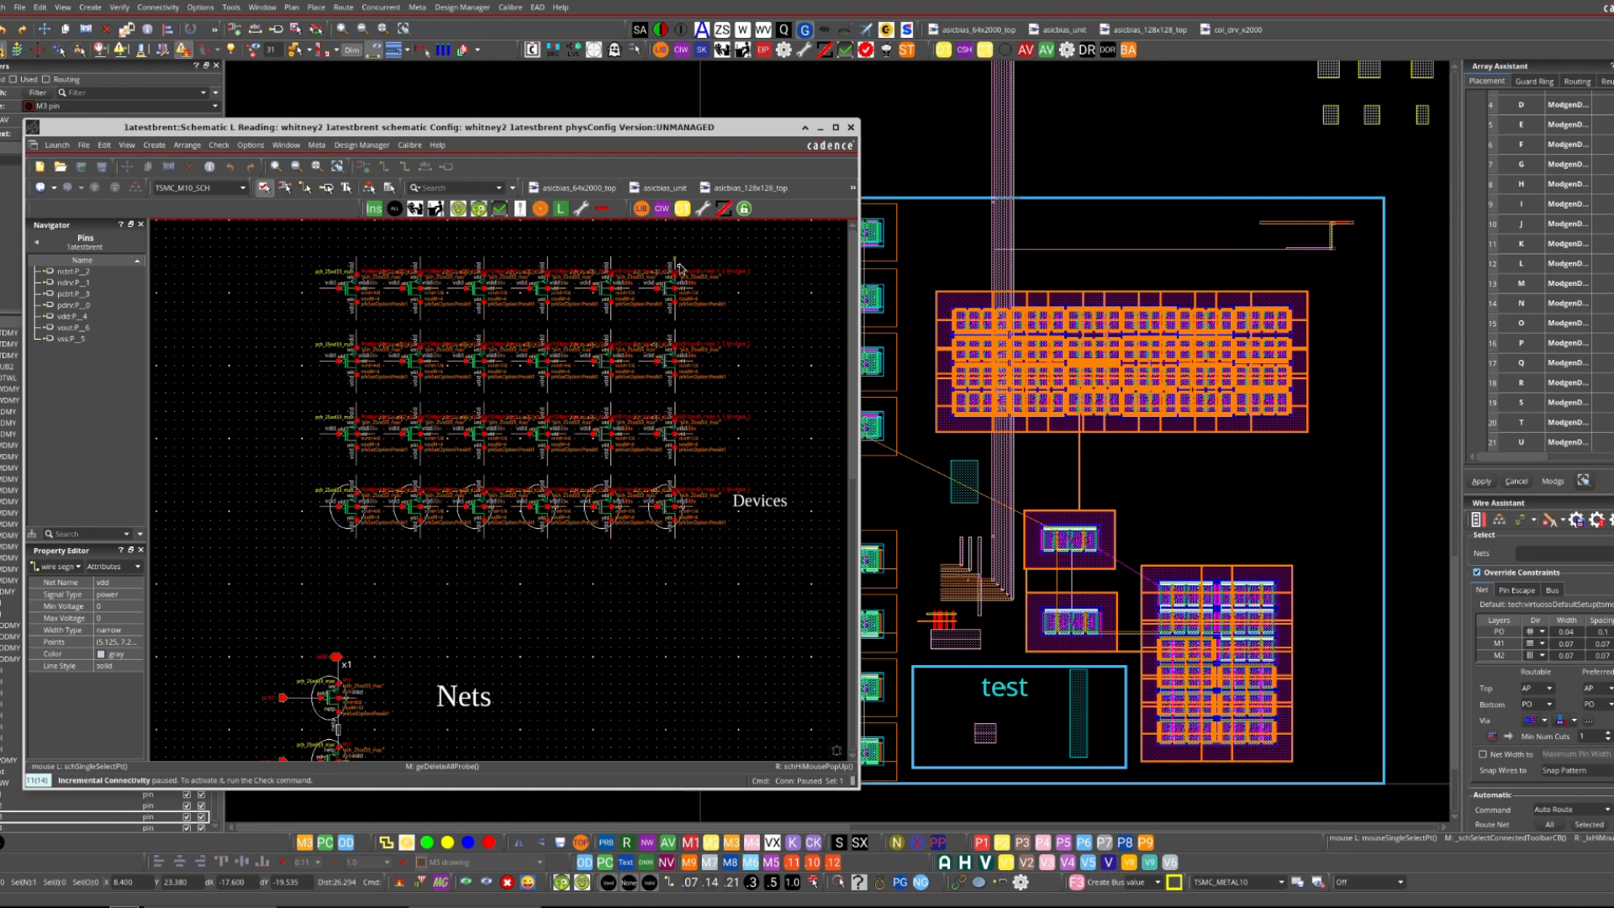
left_click(594, 206)
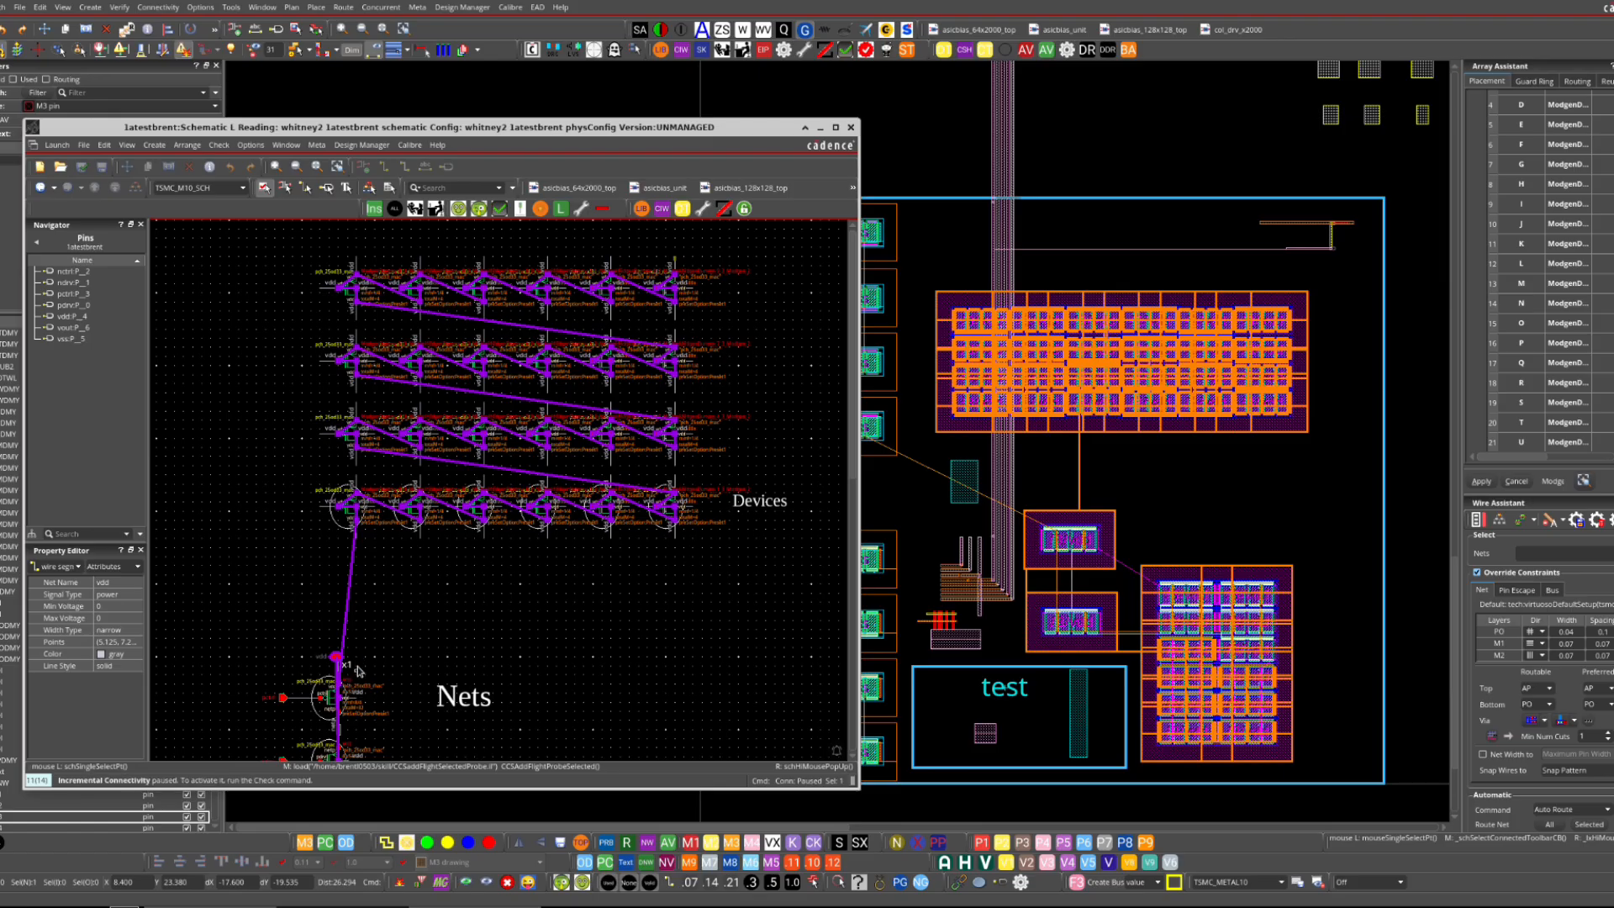
scroll(539, 635, "down", 10)
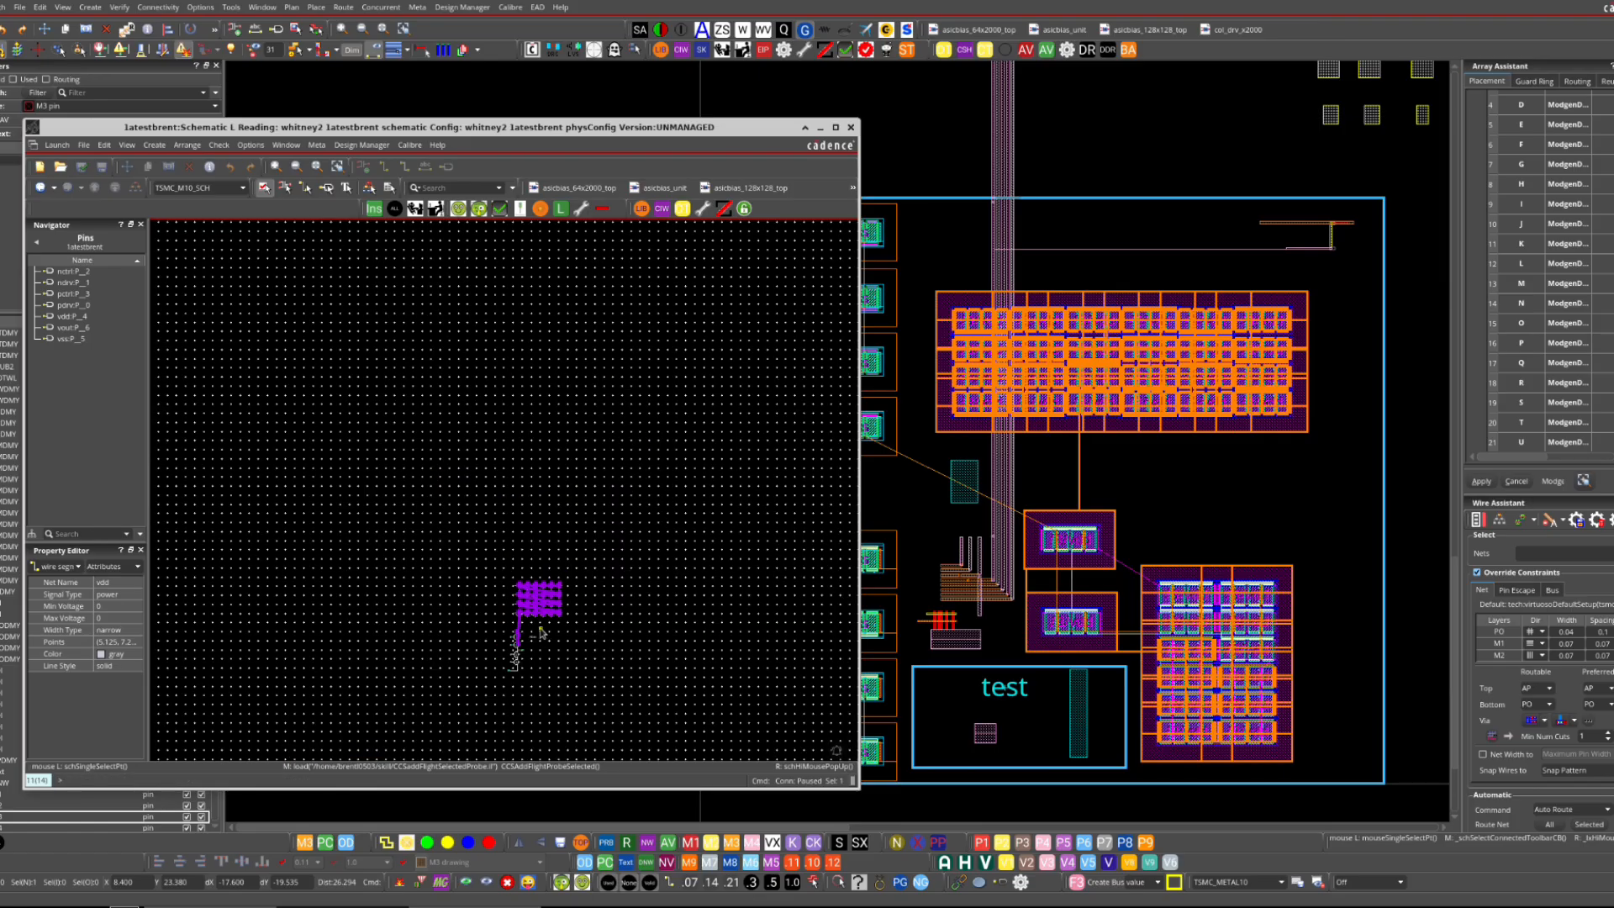
scroll(508, 680, "up", 6)
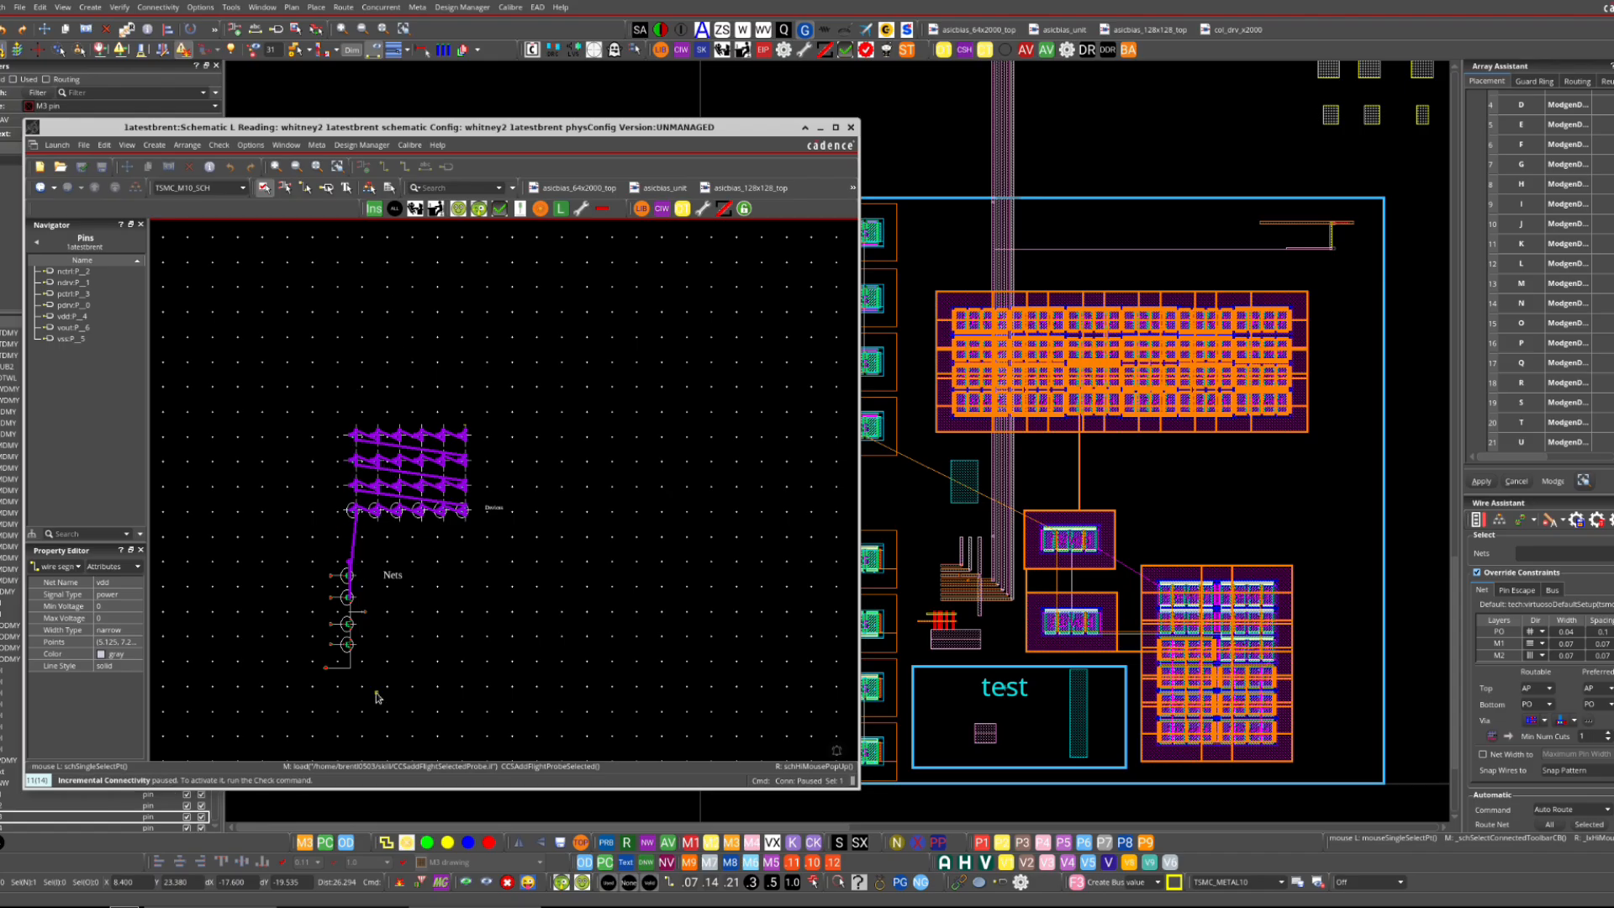
left_click(605, 212)
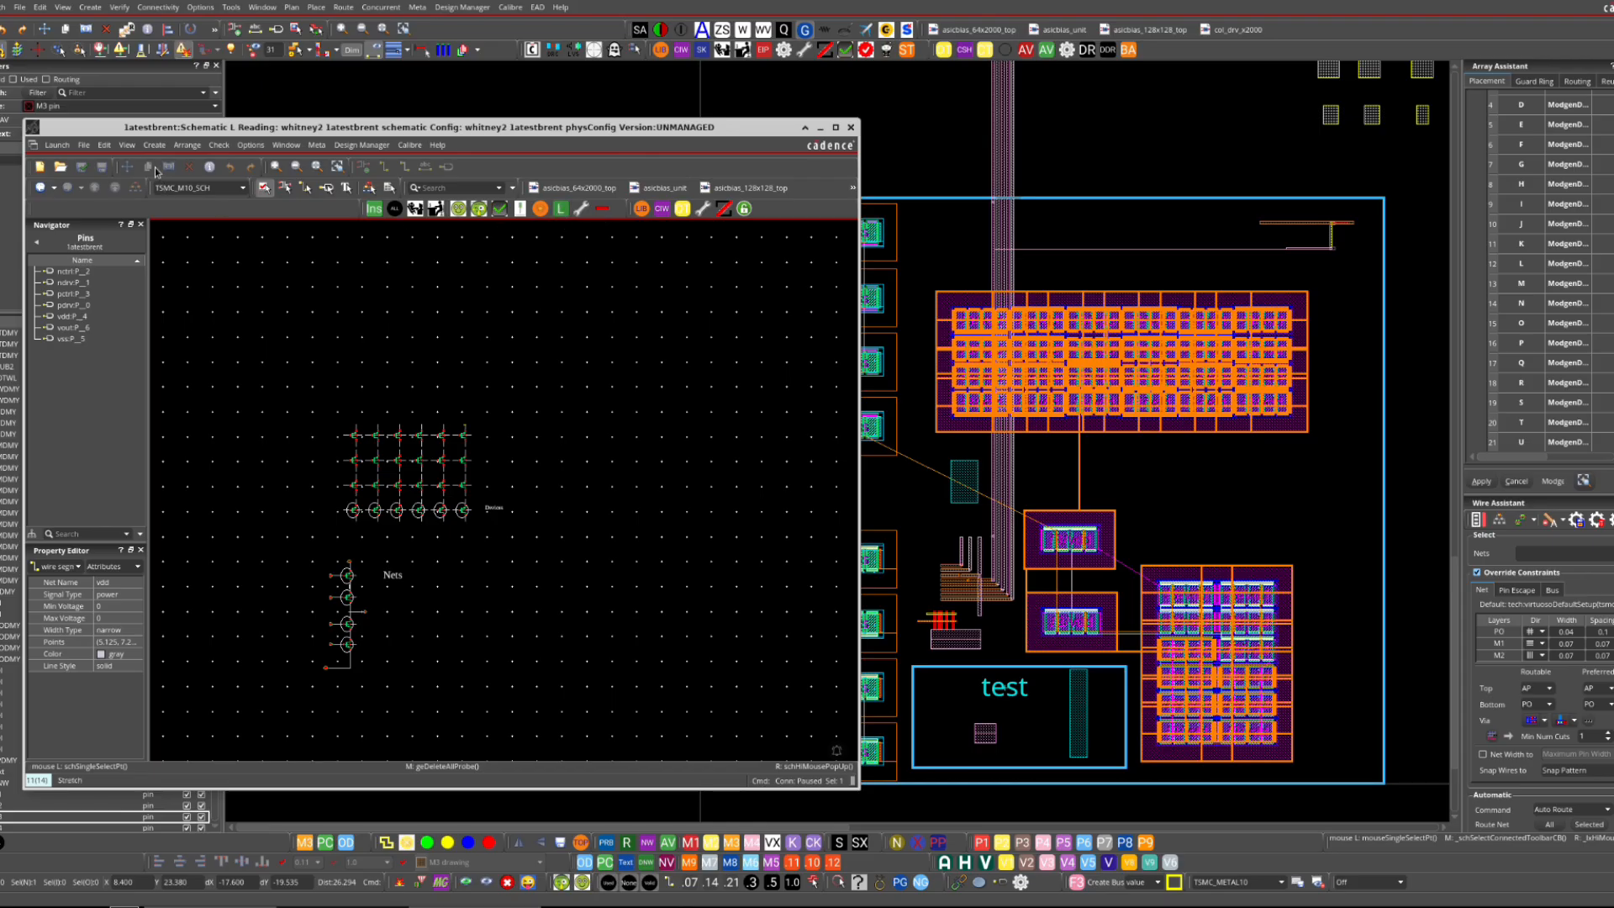
left_click(59, 147)
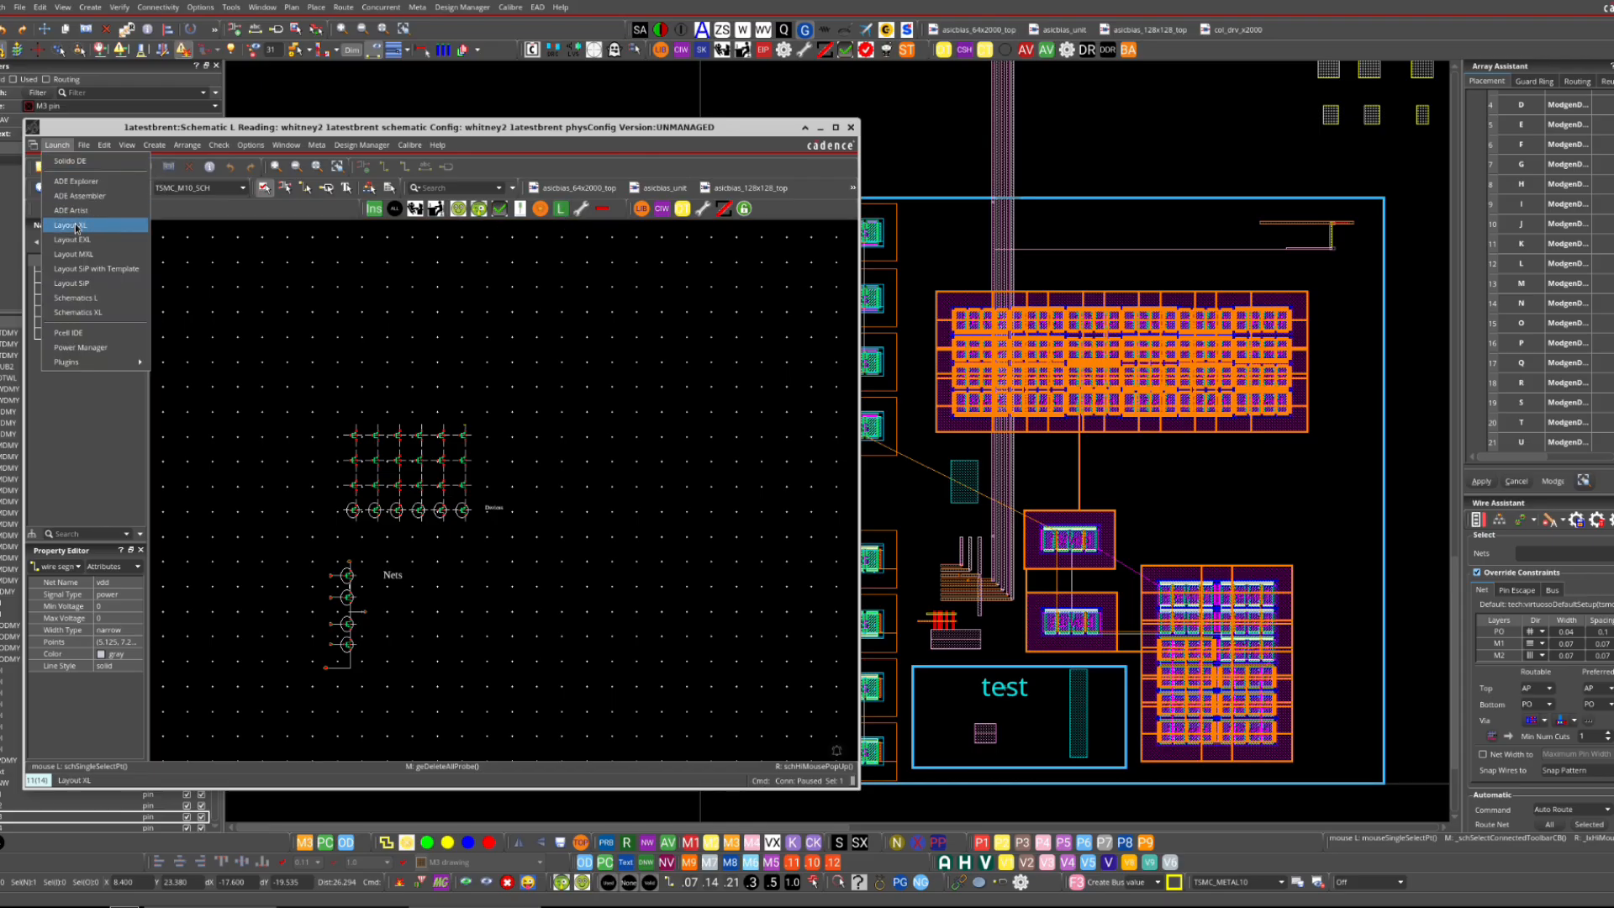
left_click(568, 128)
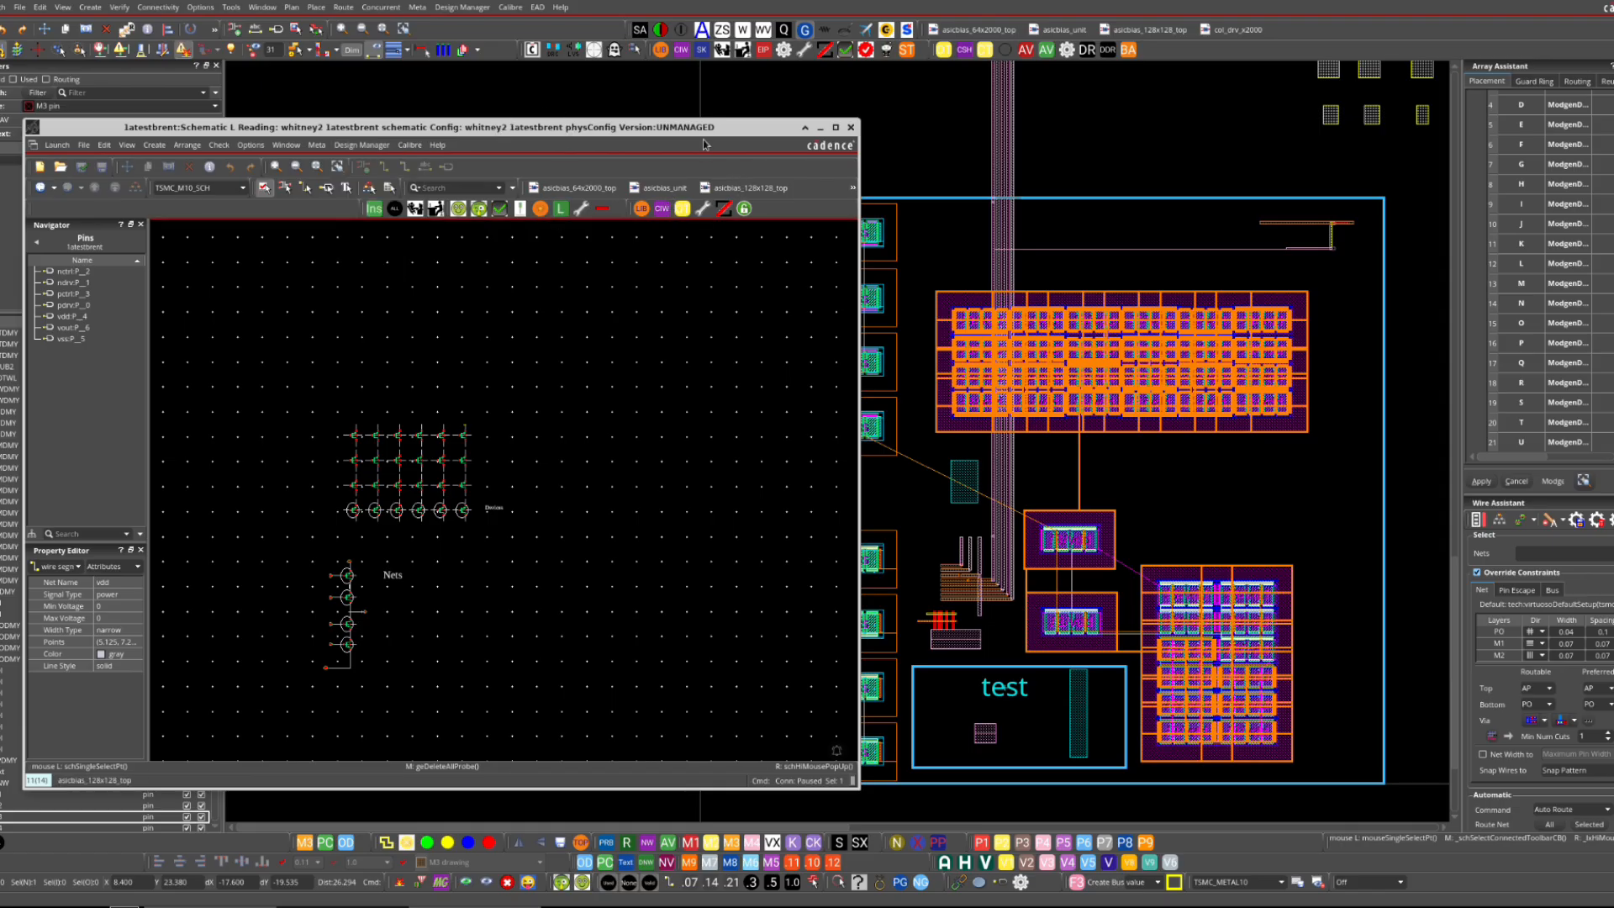
- Bring up the Library Manager and the Virtuoso log window from the schematic
key("a")
left_click(643, 208)
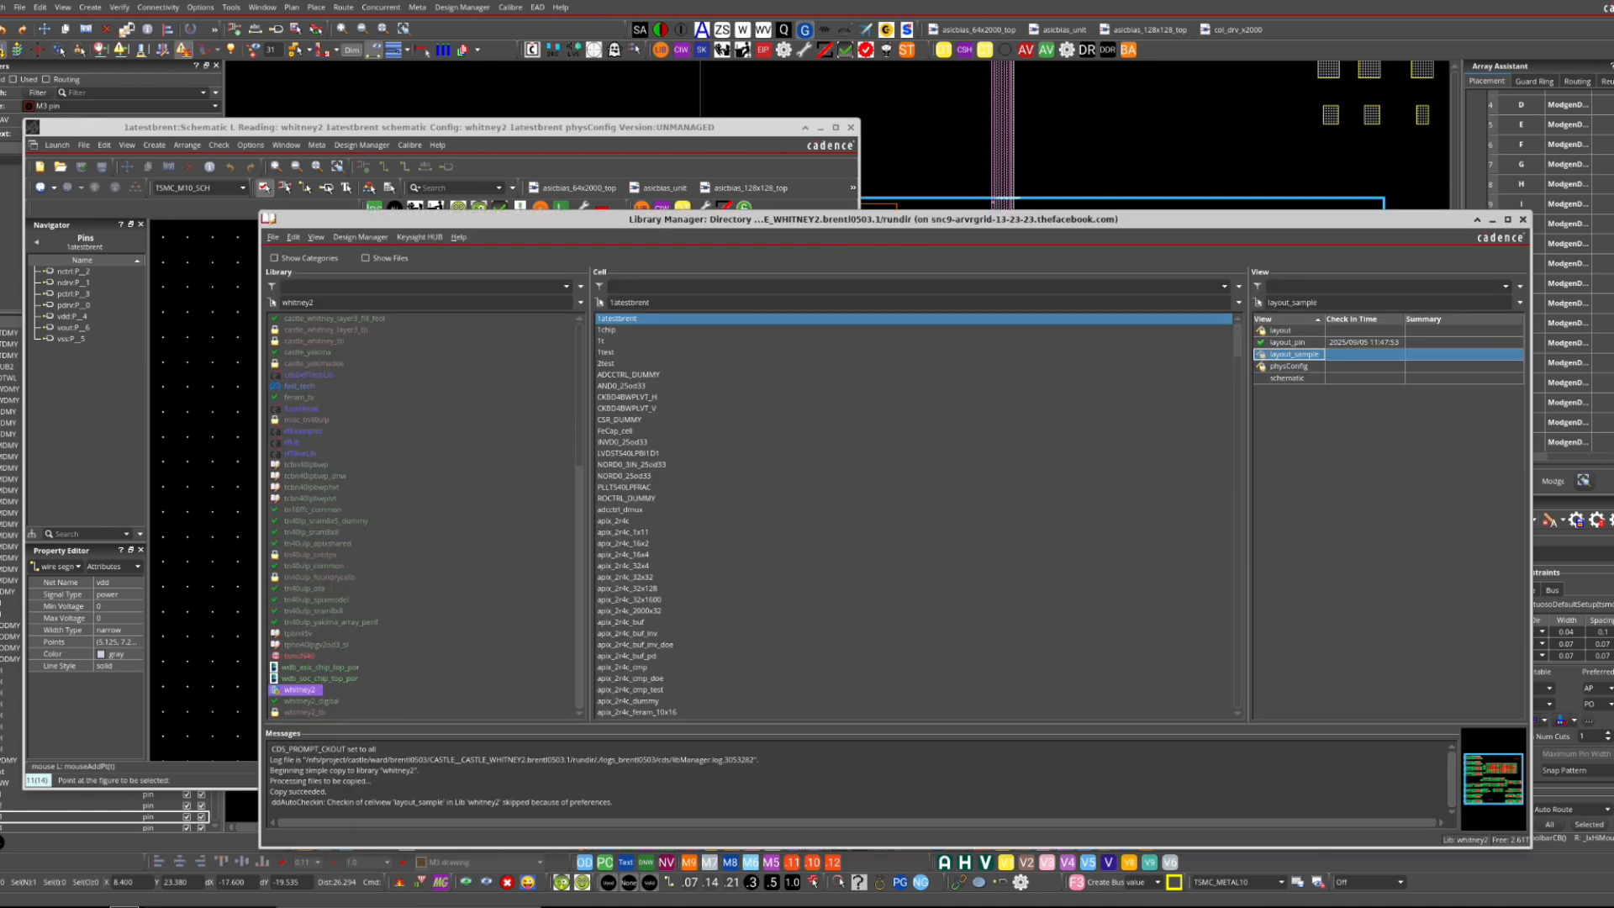
left_click_drag(670, 221, 642, 270)
left_click(661, 209)
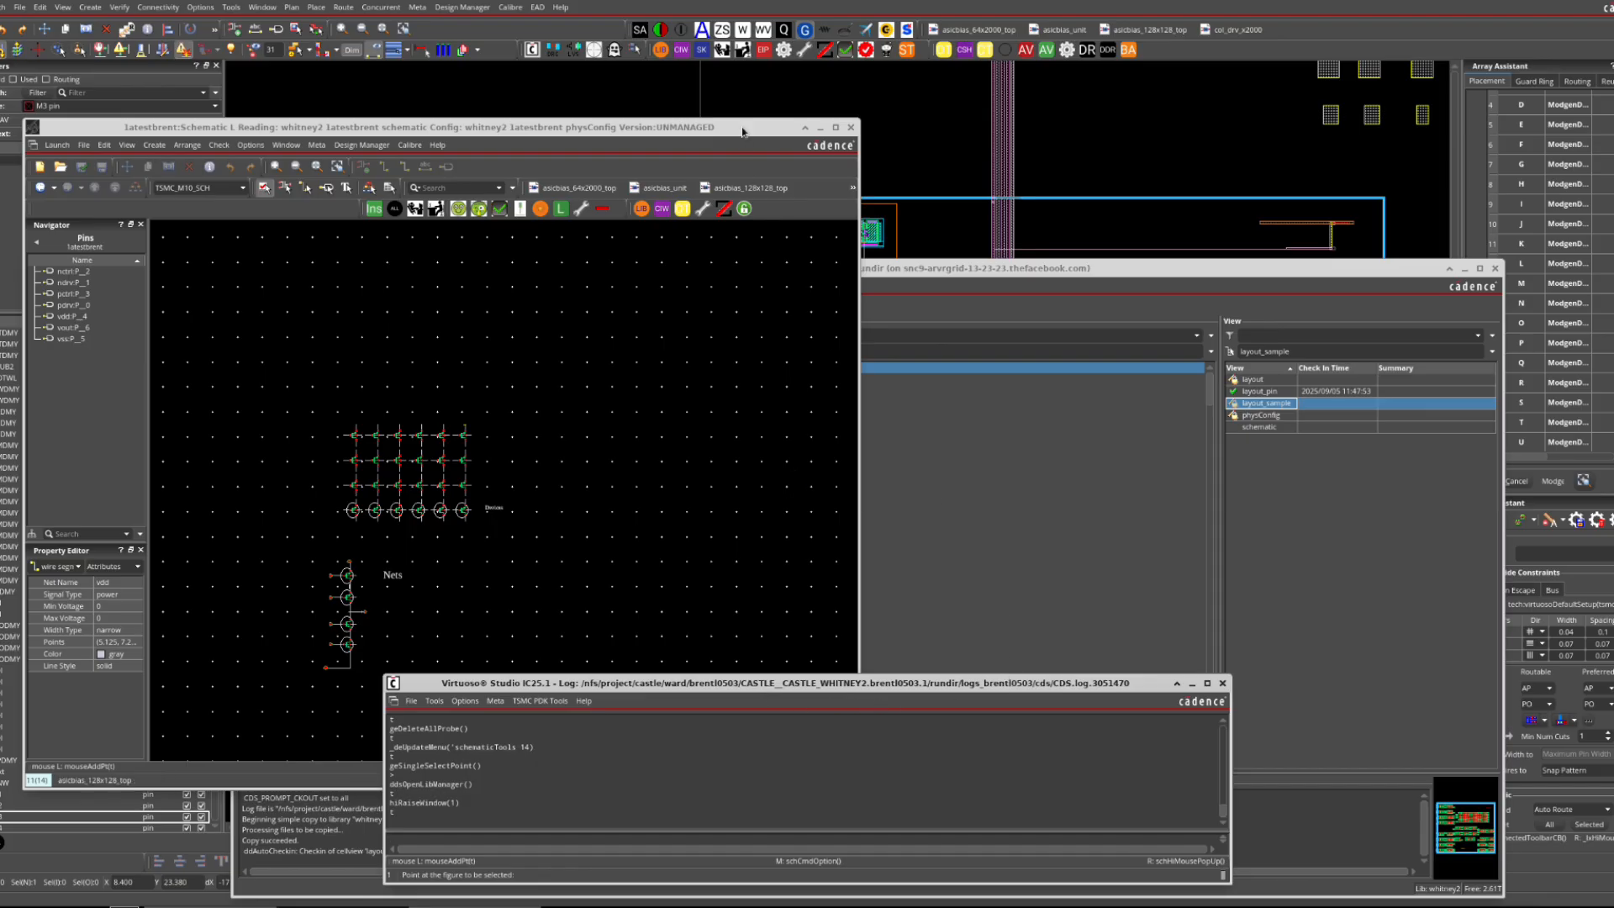
- Close the schematic window and return to the layout
left_click_drag(741, 130, 876, 115)
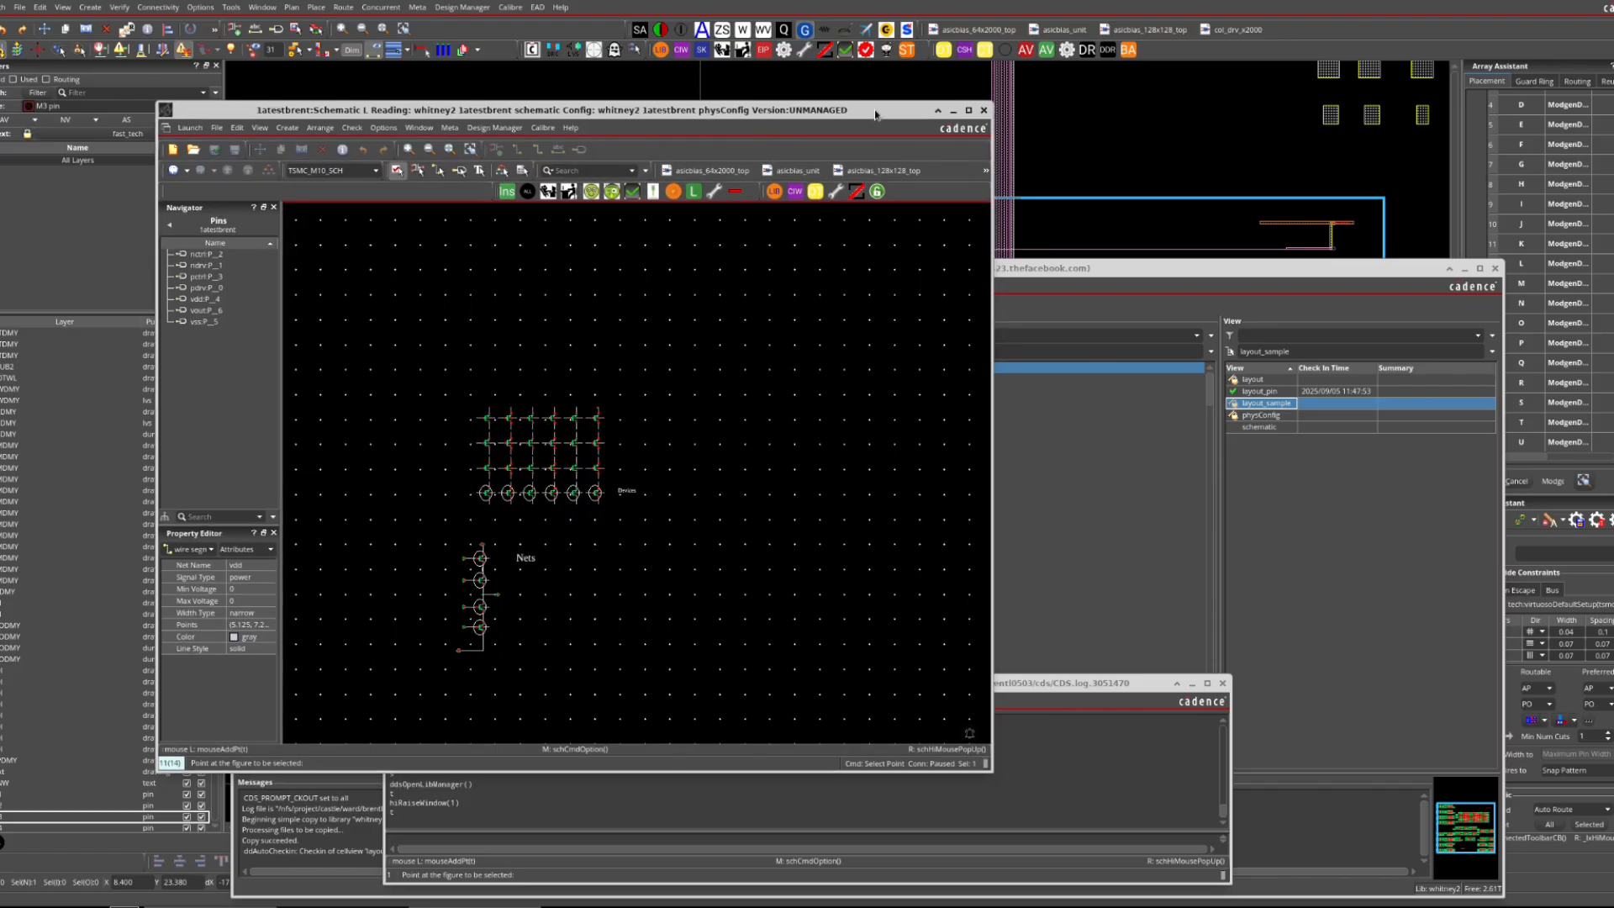
left_click(984, 112)
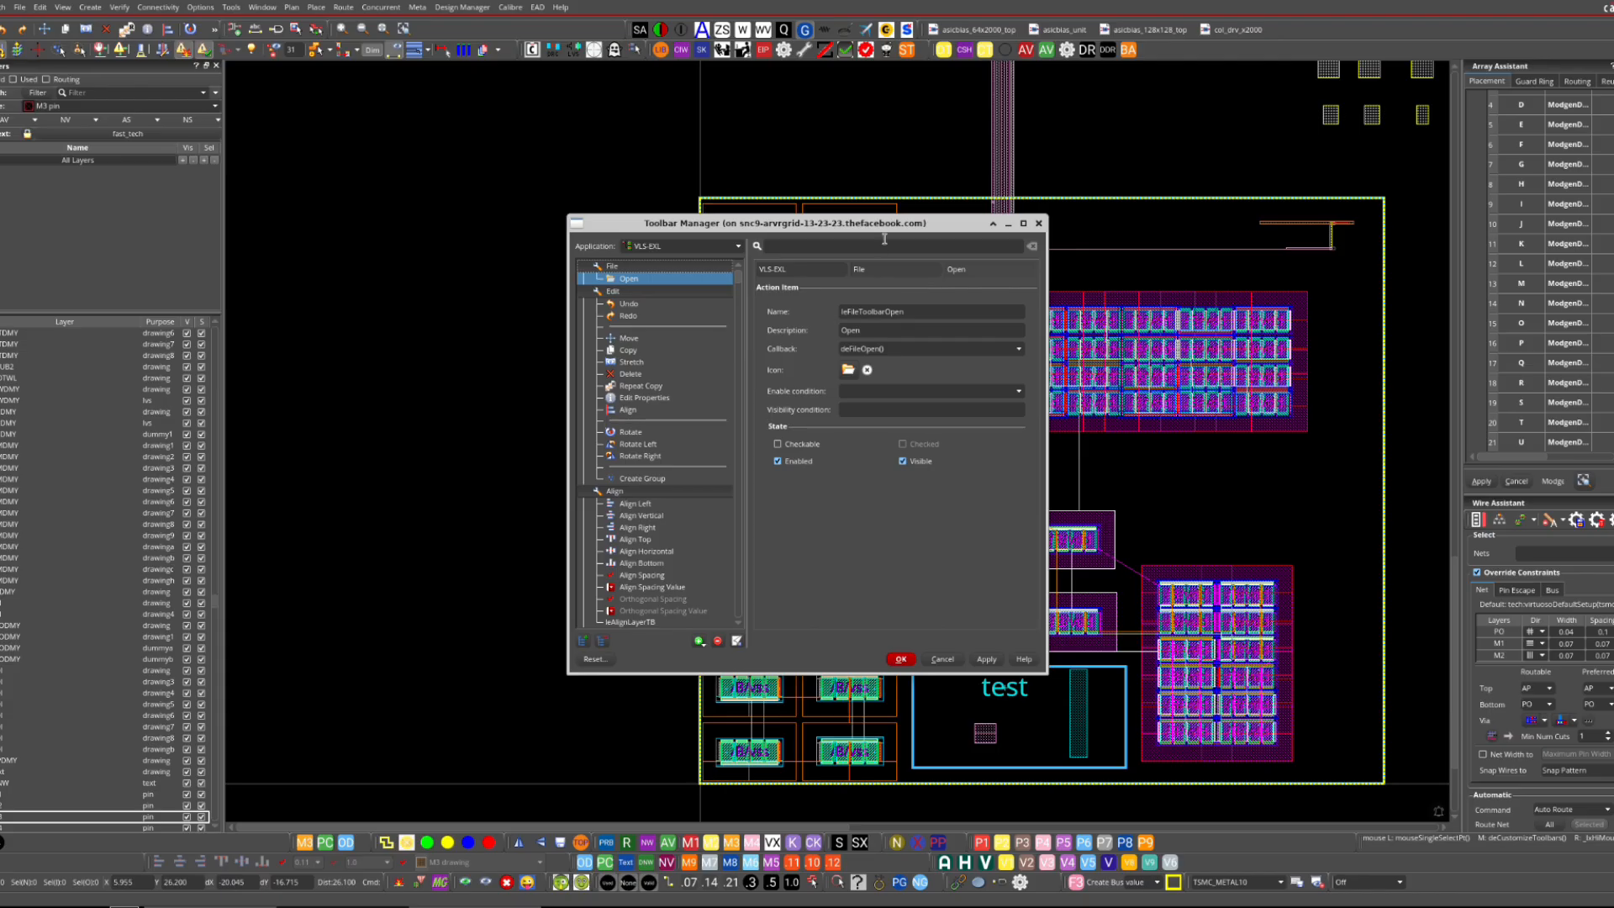
- Open the Toolbar Manager for VLS-EXL, look through the custom via, group, LVS/DRC and wire size toolbars, and dismiss it without changes
left_click_drag(877, 224, 535, 244)
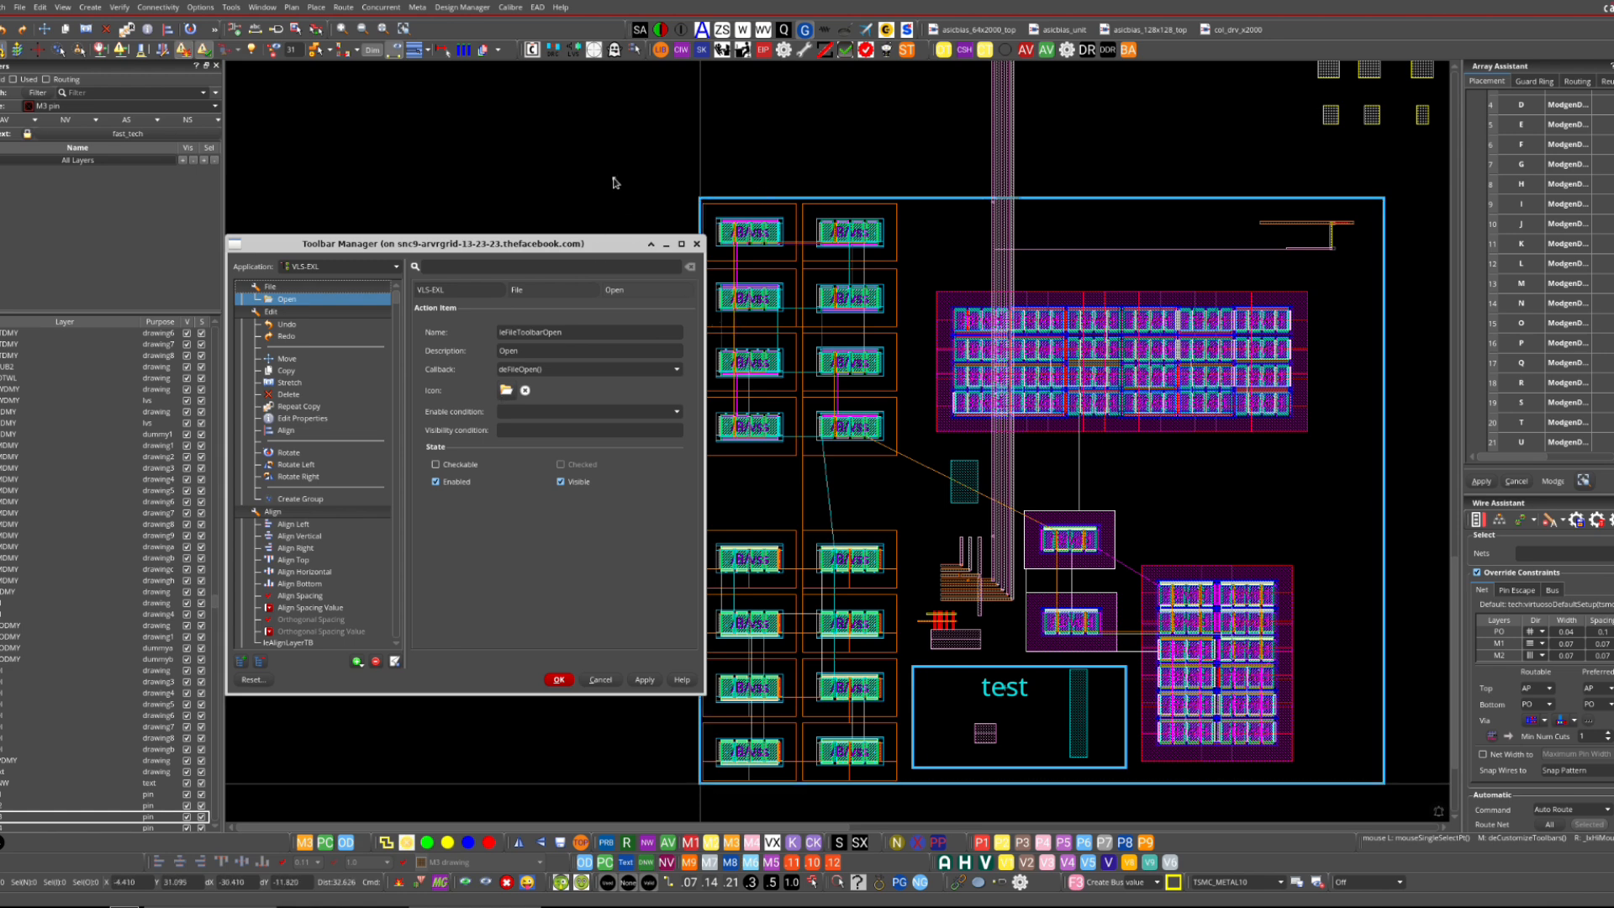
key("Escape")
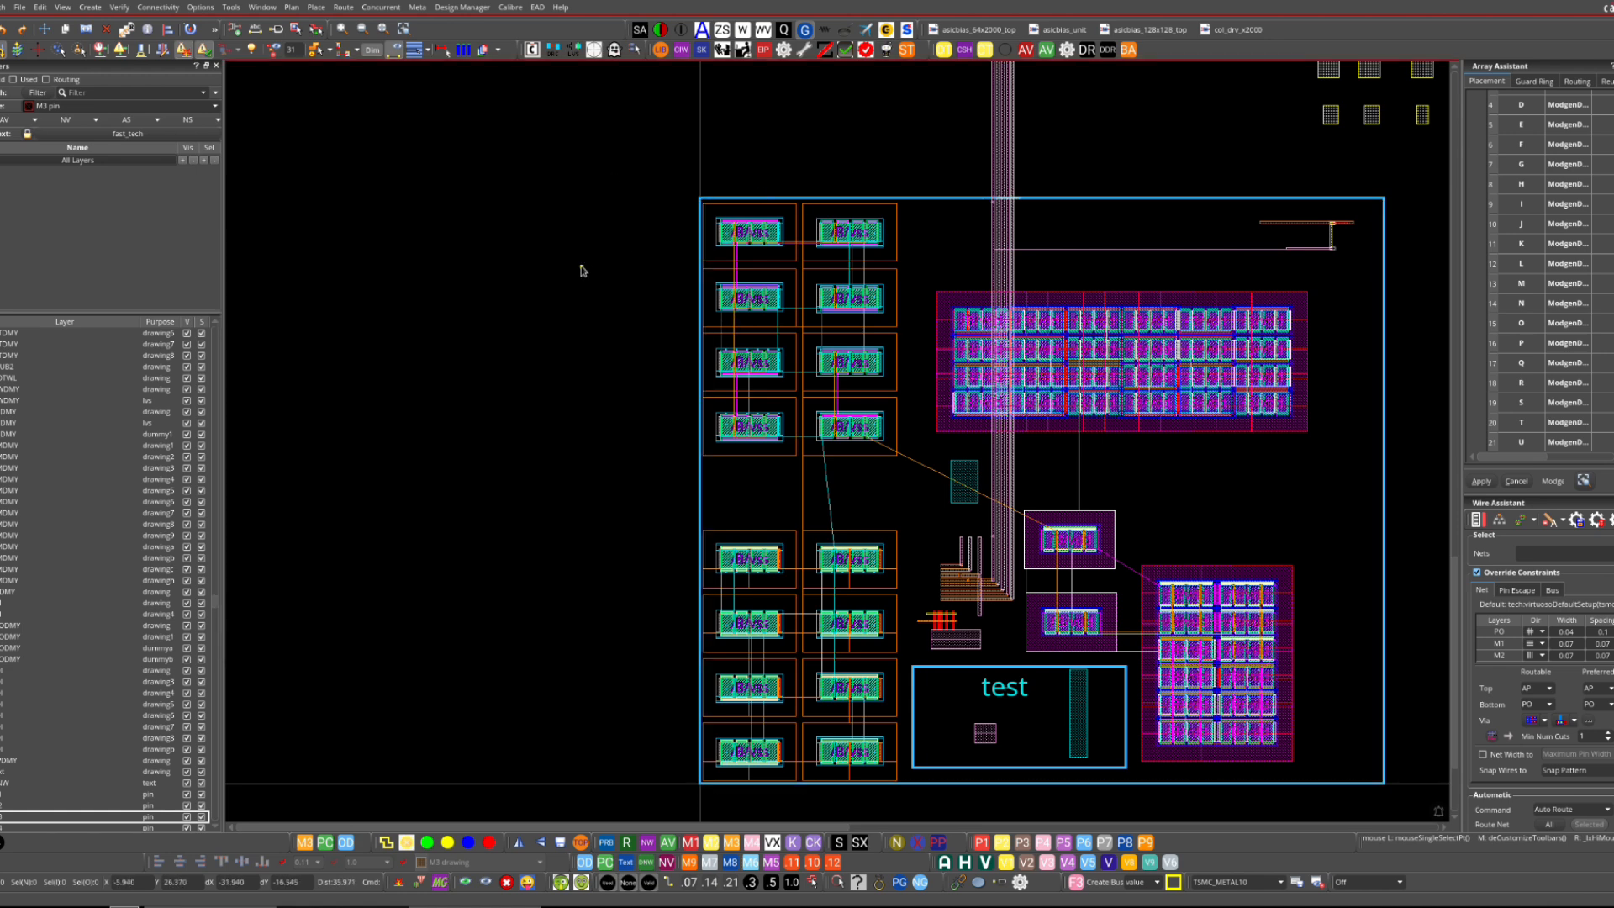
left_click(825, 51)
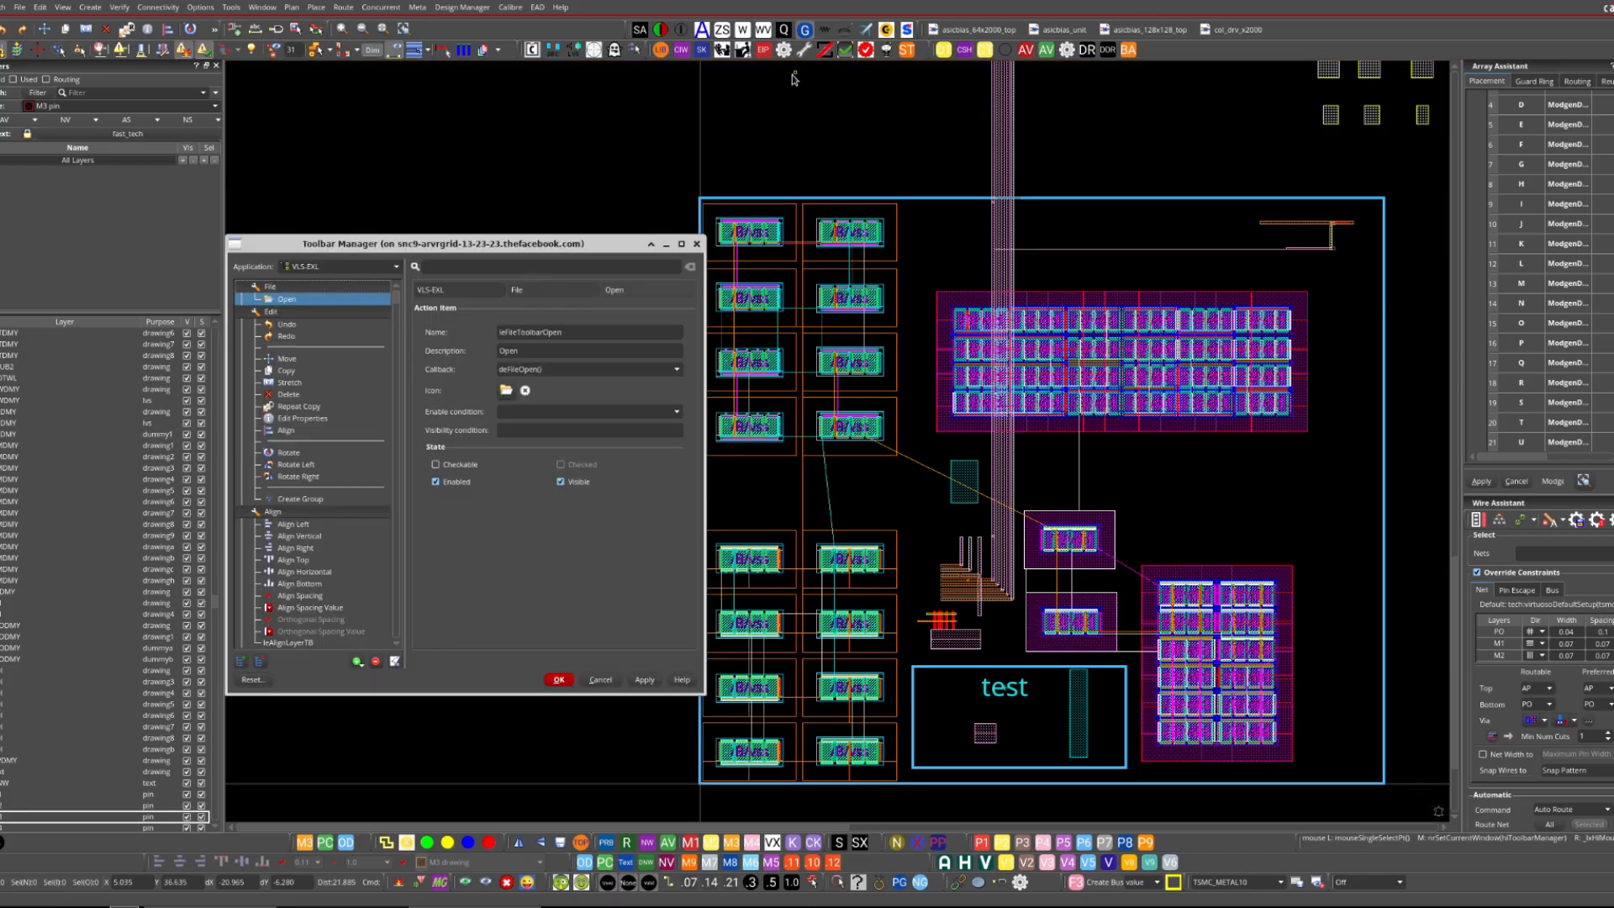
left_click(792, 153)
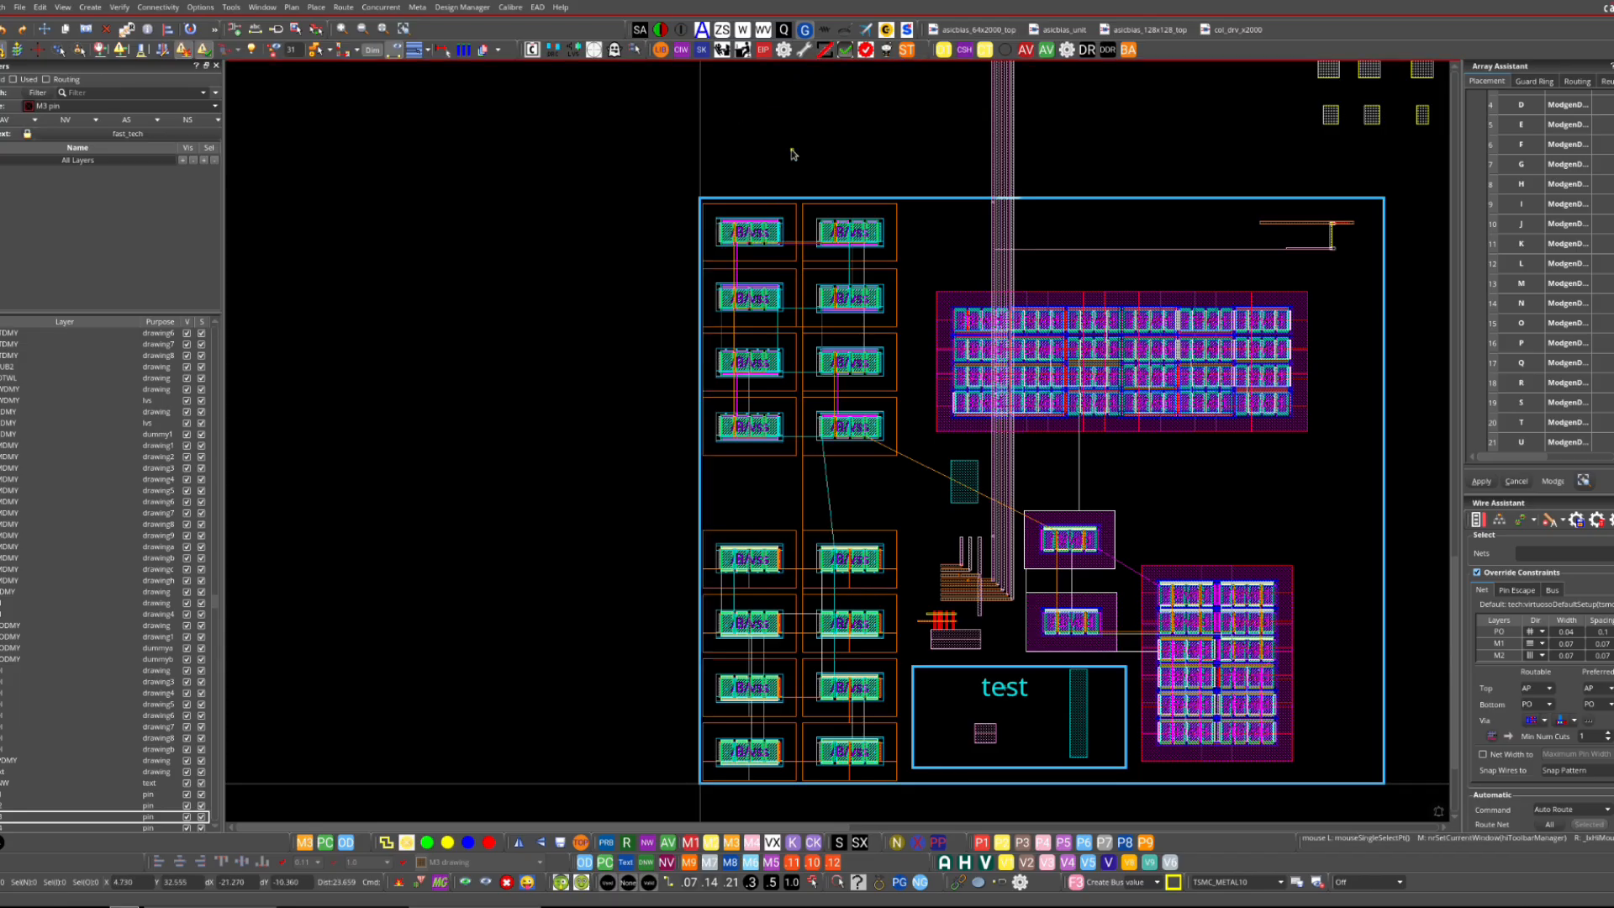
left_click(803, 50)
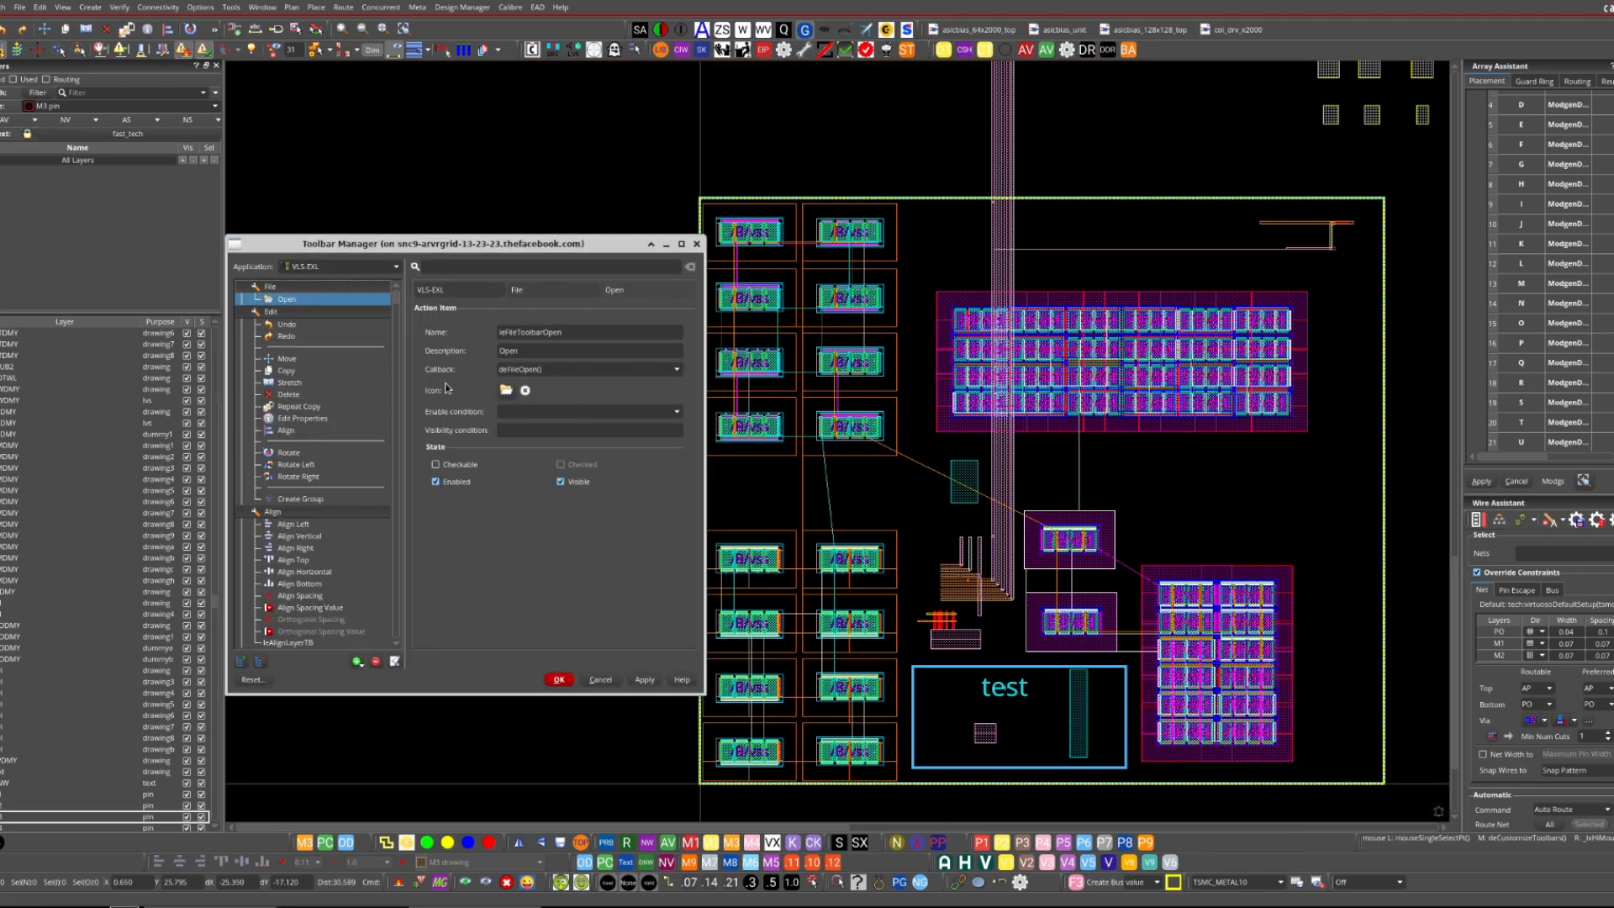
left_click_drag(396, 301, 412, 586)
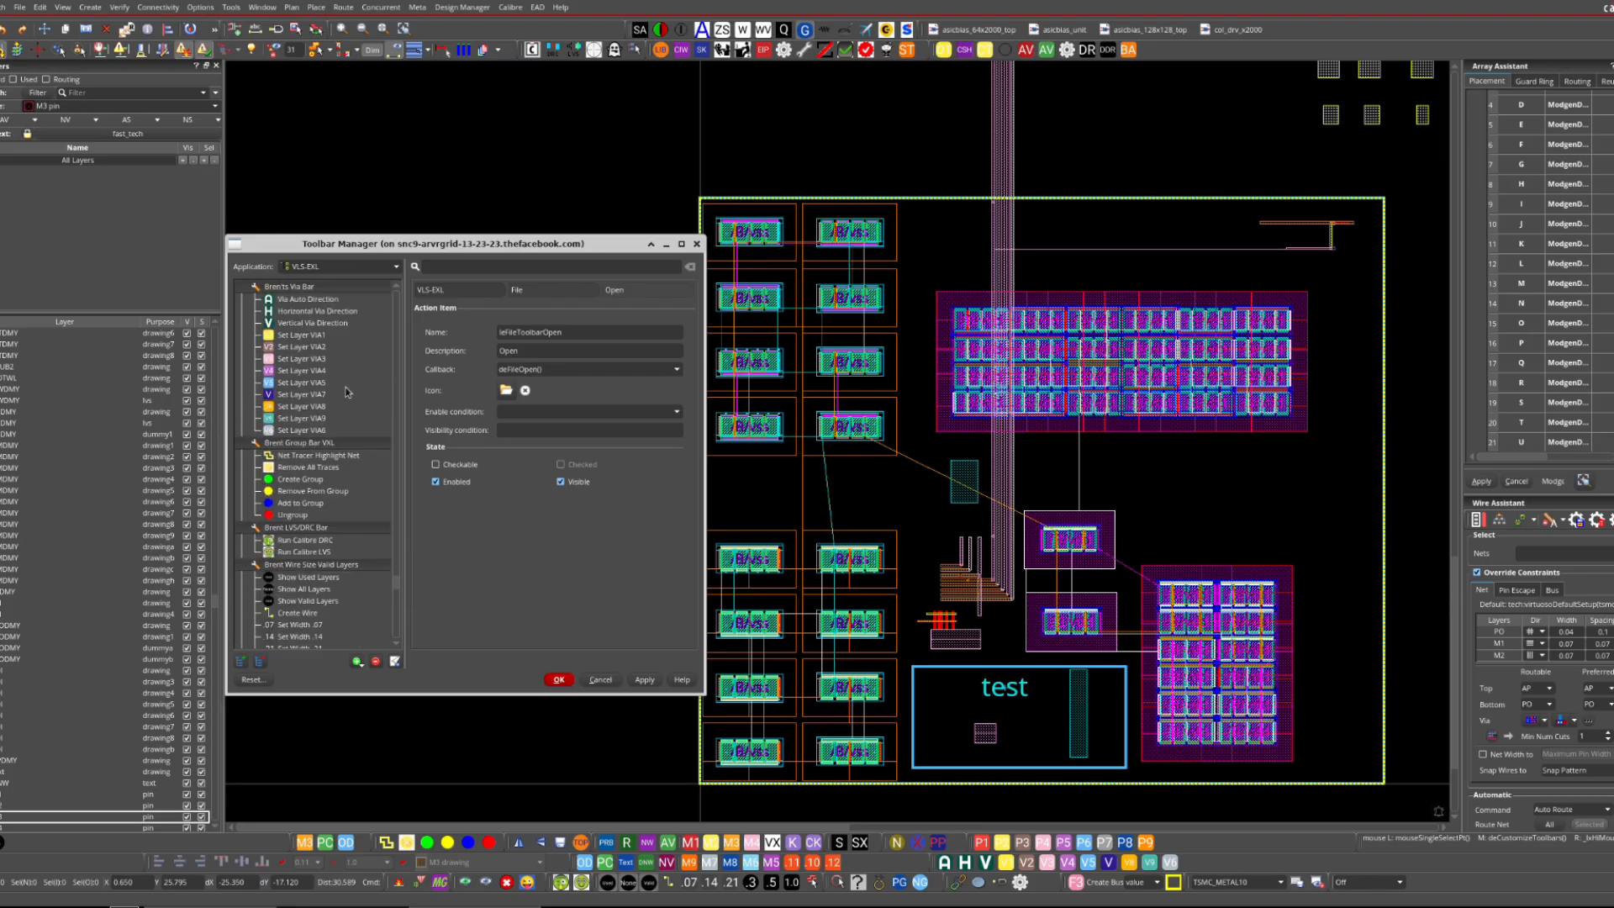
left_click(872, 128)
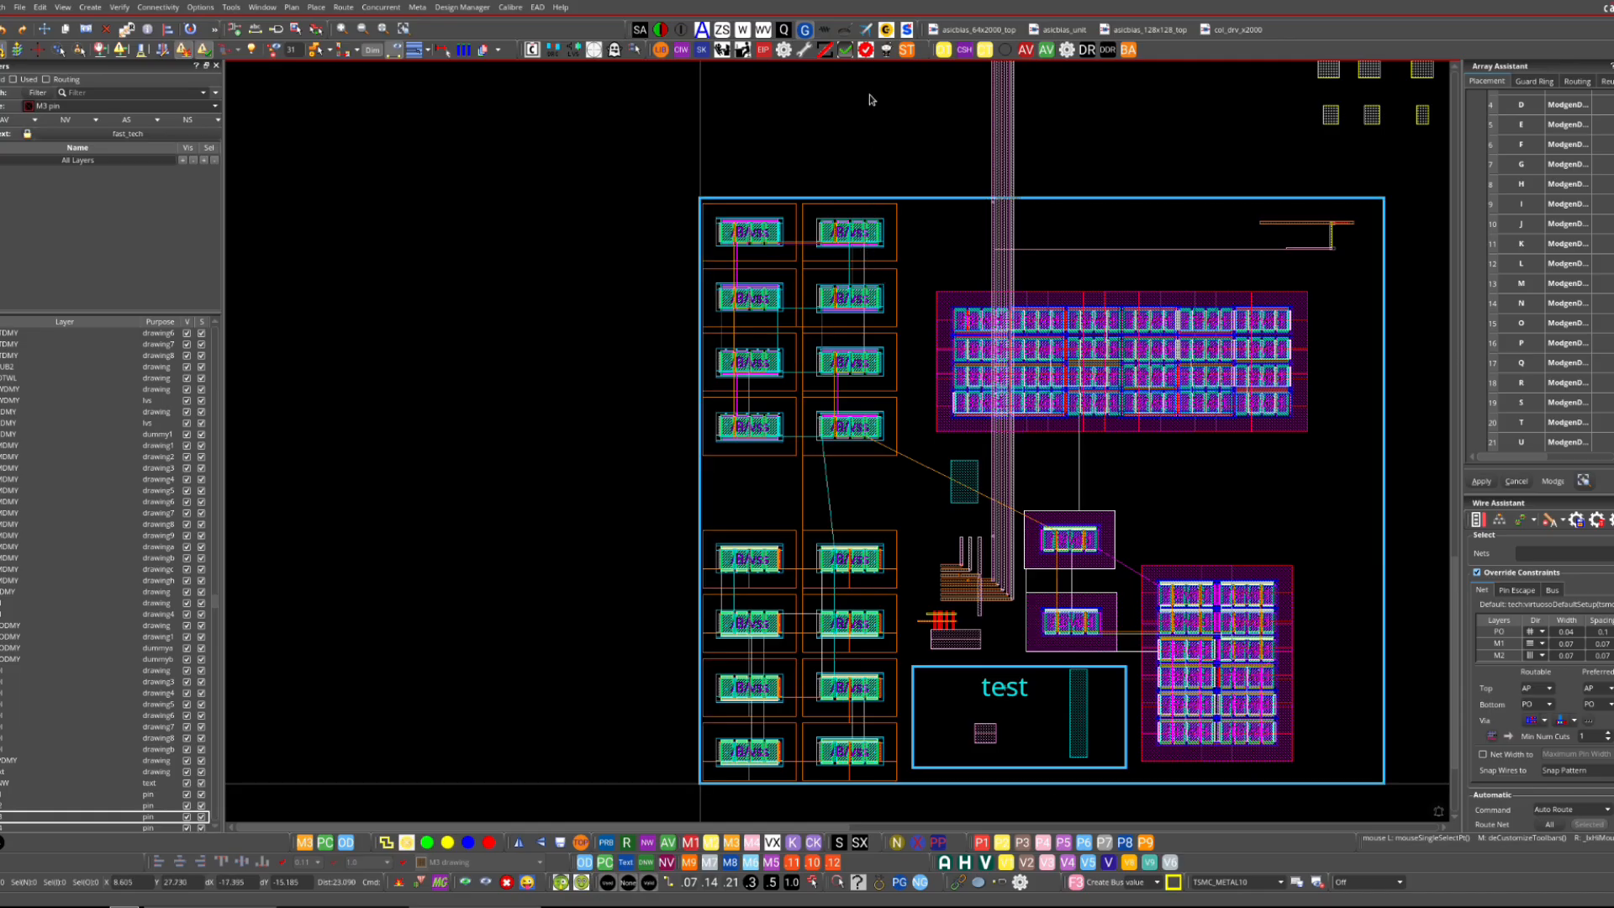
- Open the Toolbar Manager for VLS-EXL, look through the second-row layer and pin toolbars, and dismiss it without changes
left_click(825, 51)
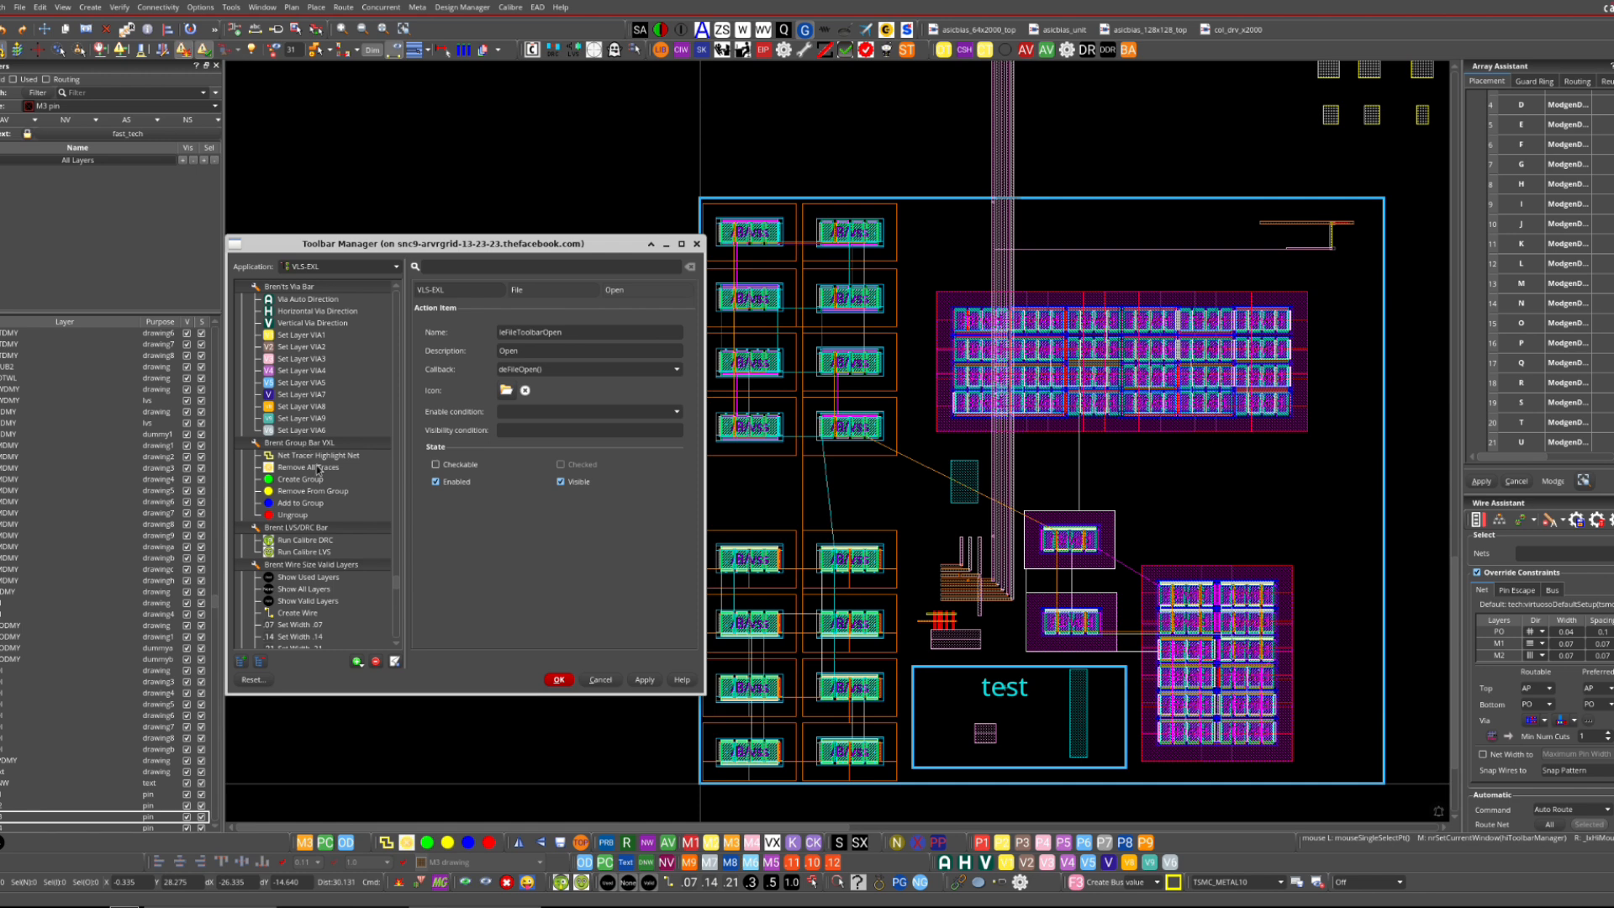
left_click(805, 51)
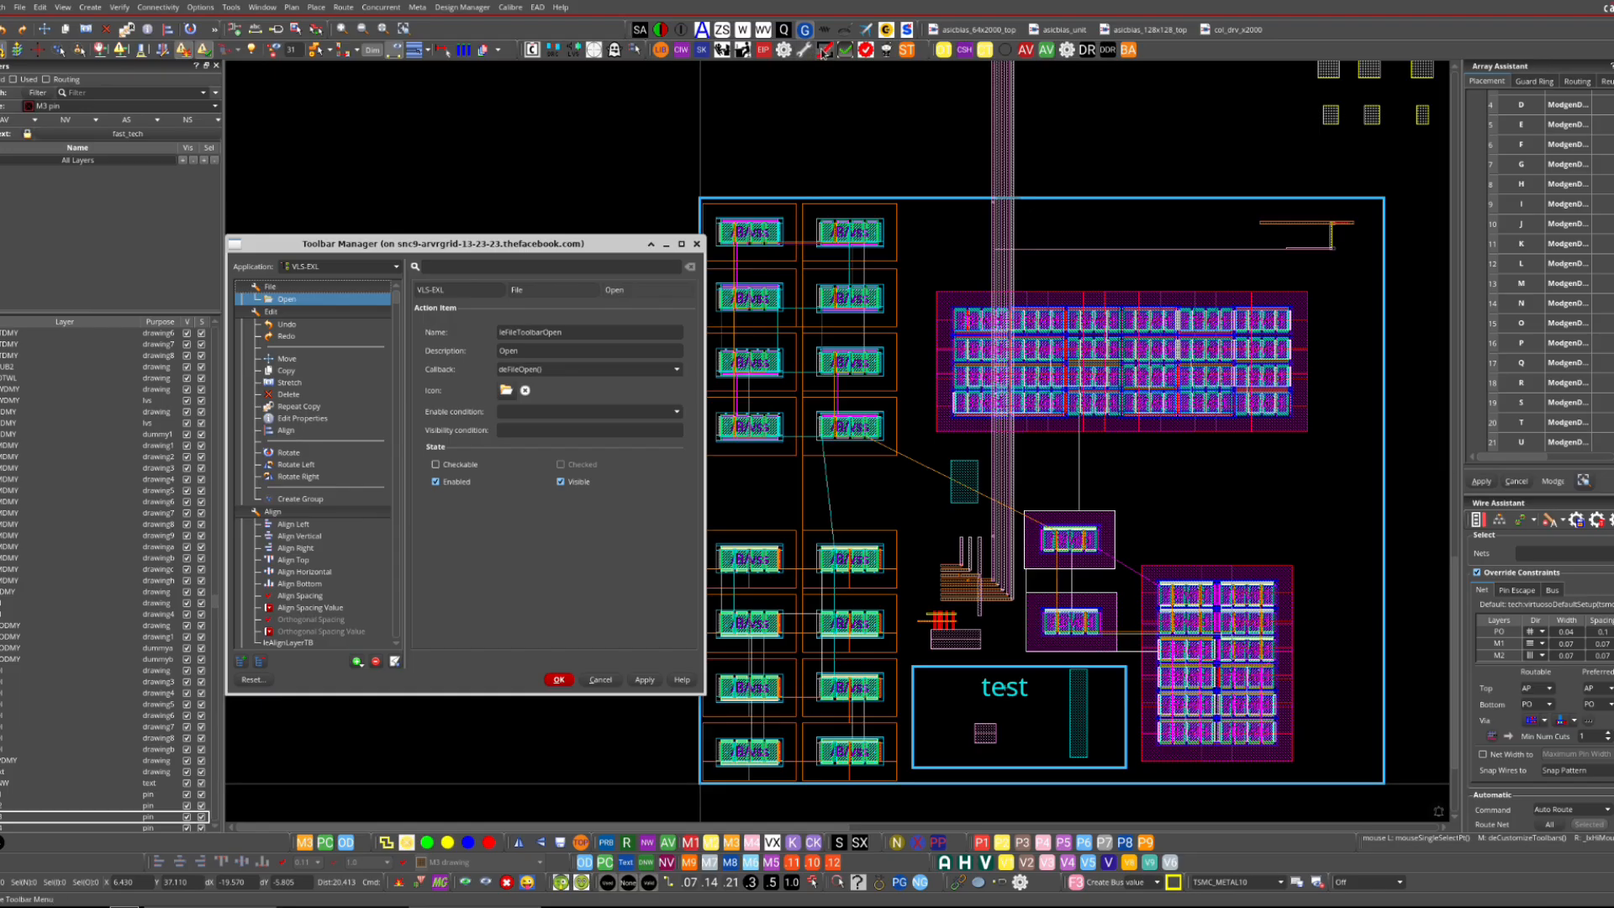
left_click_drag(396, 296, 396, 479)
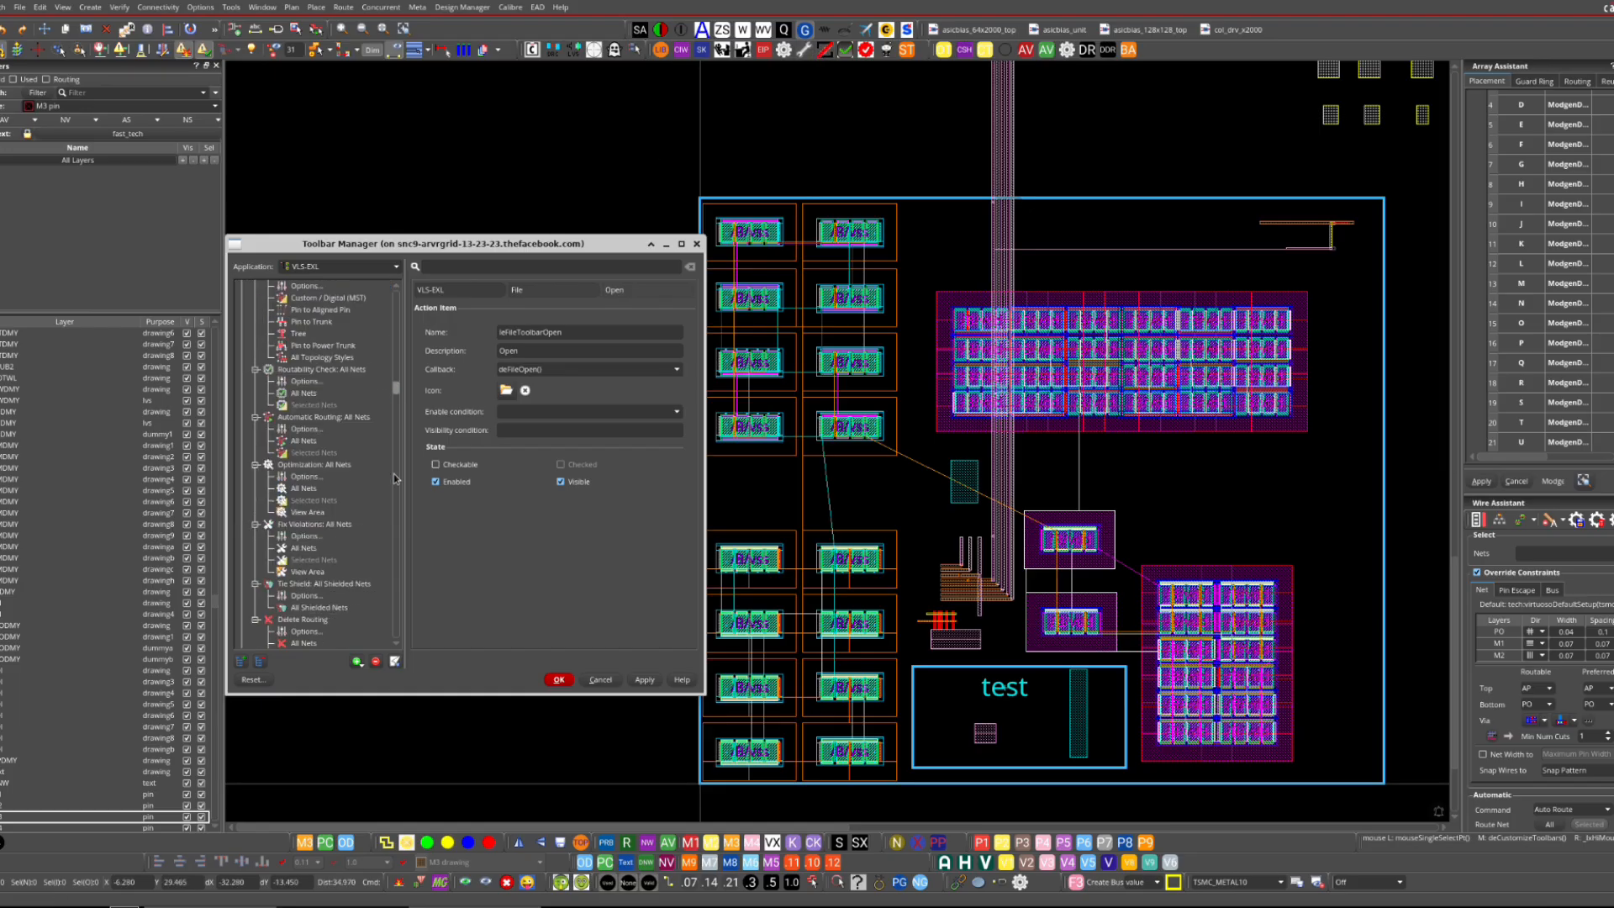
scroll(395, 478, "down", 10)
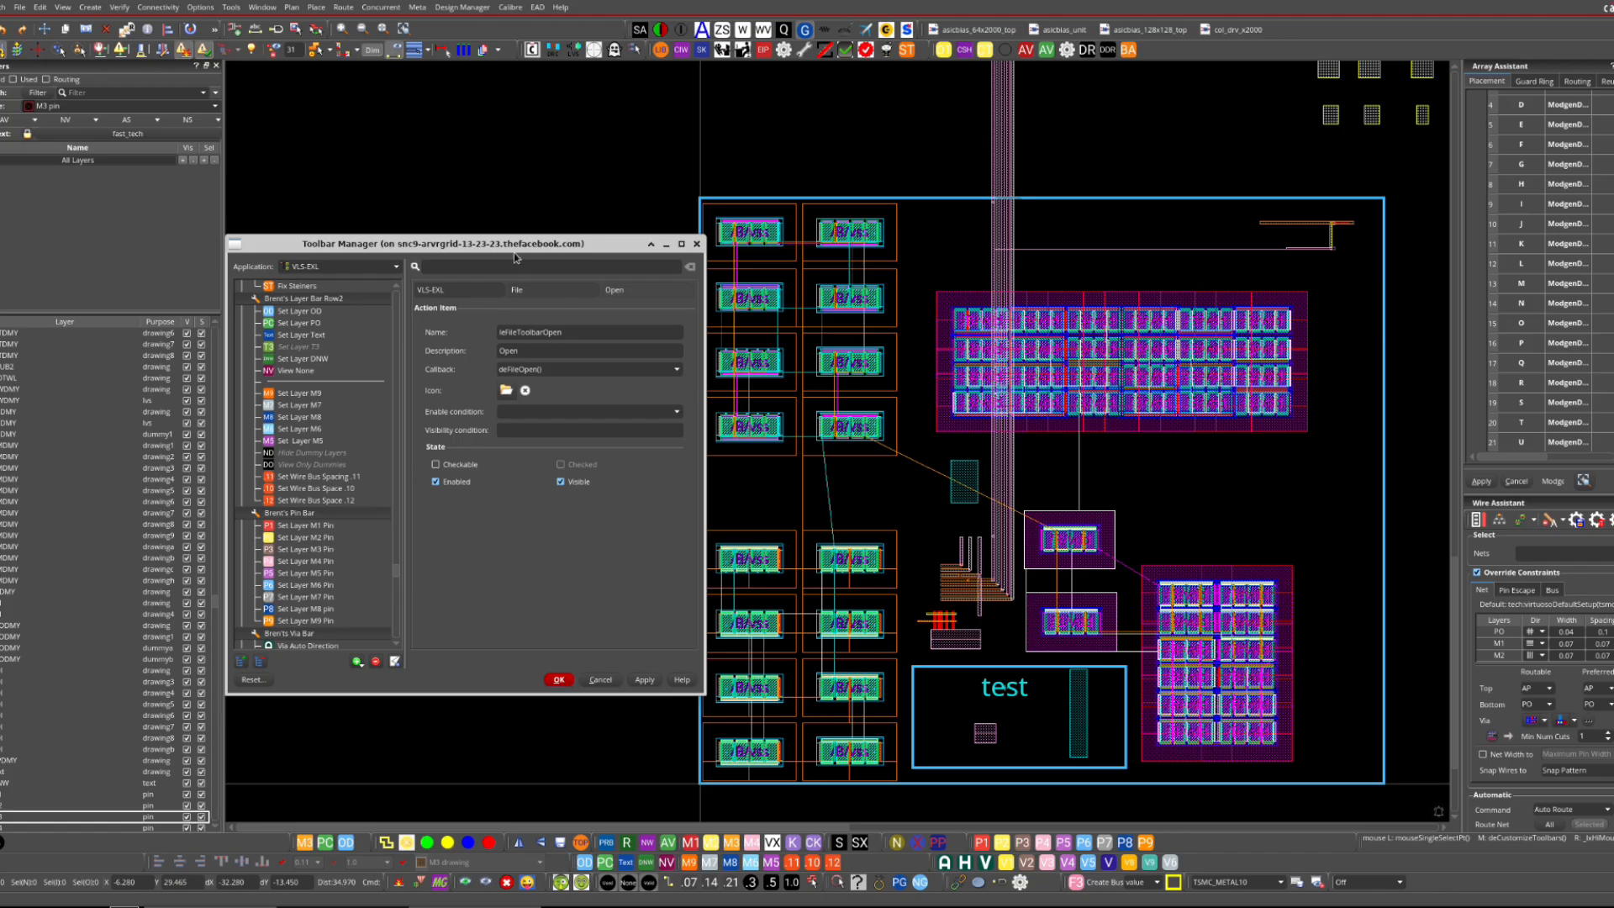
left_click_drag(516, 257, 595, 262)
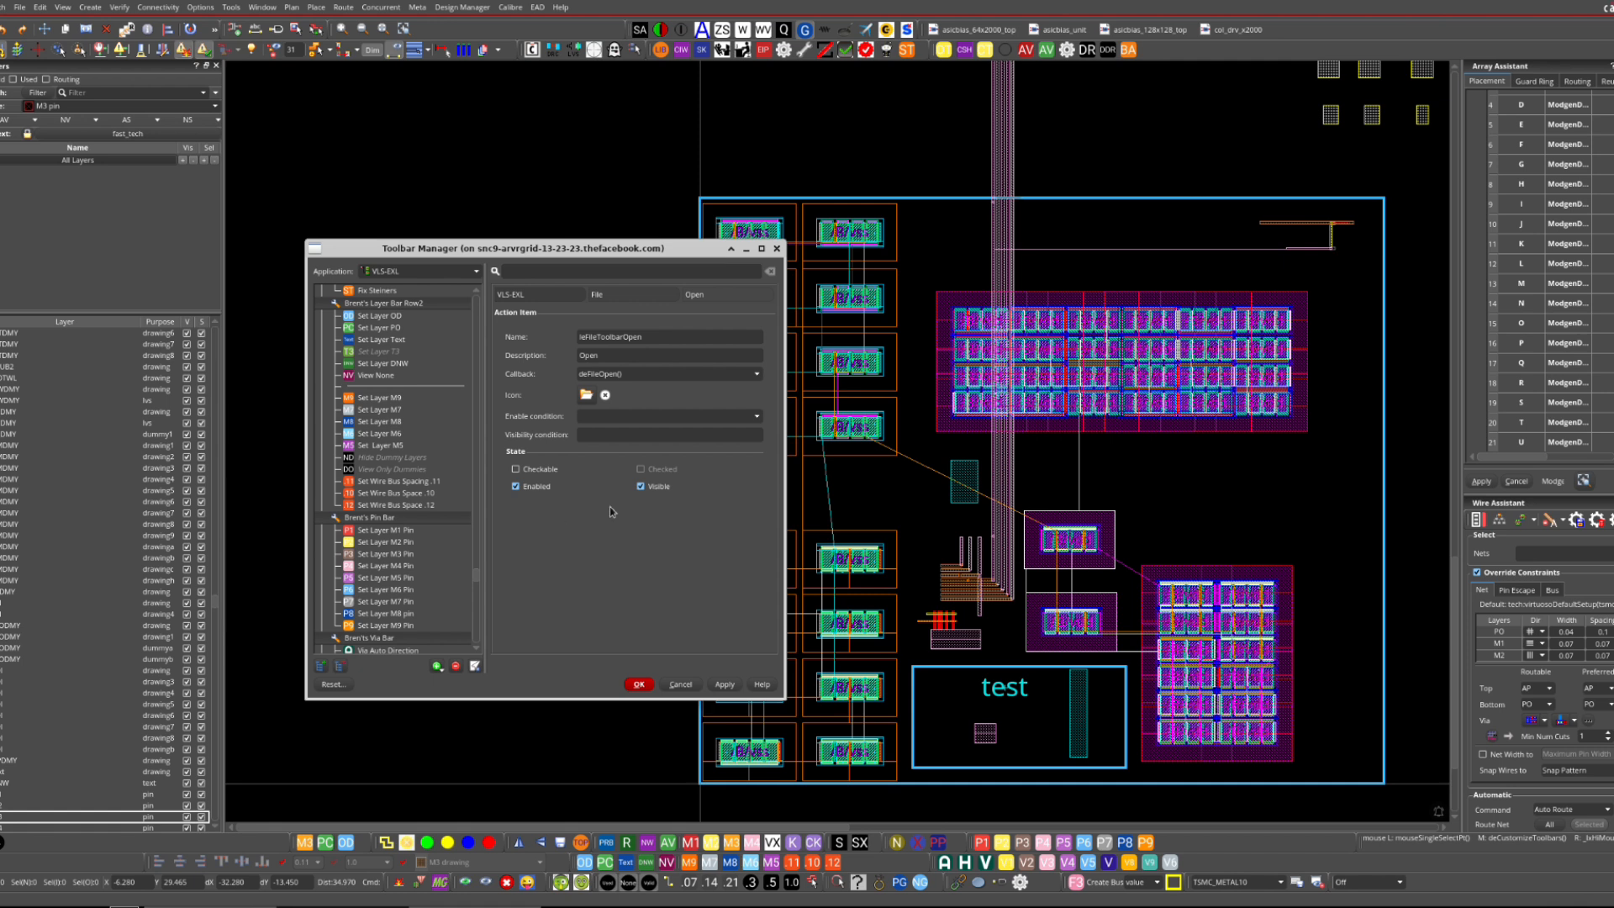
left_click(680, 685)
key("f")
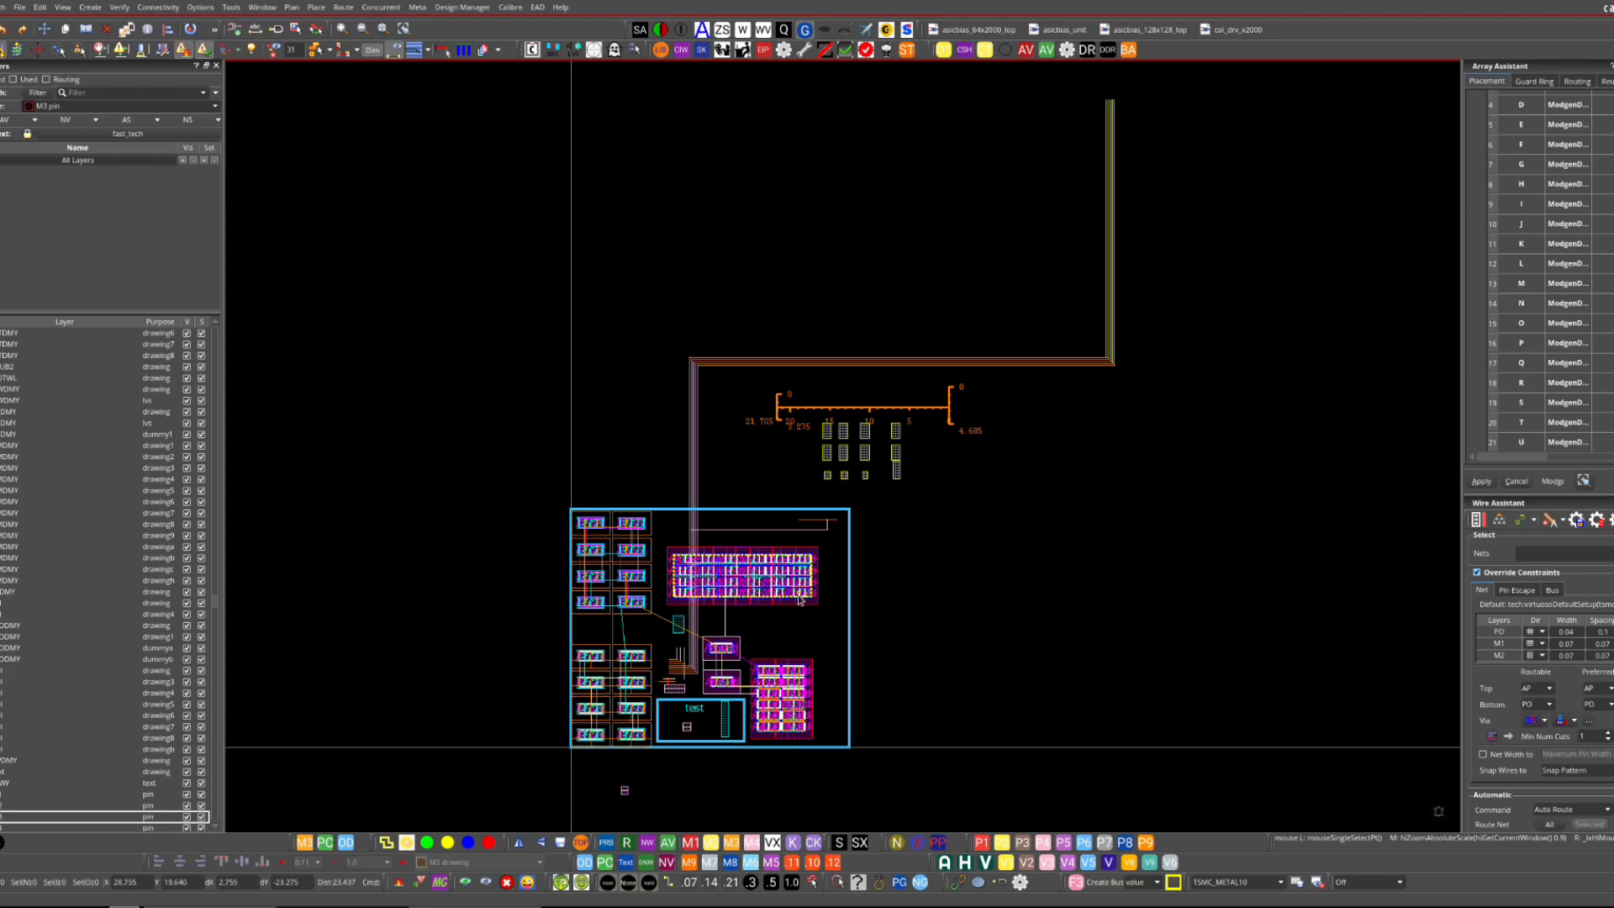
right_click_drag(801, 591, 579, 782)
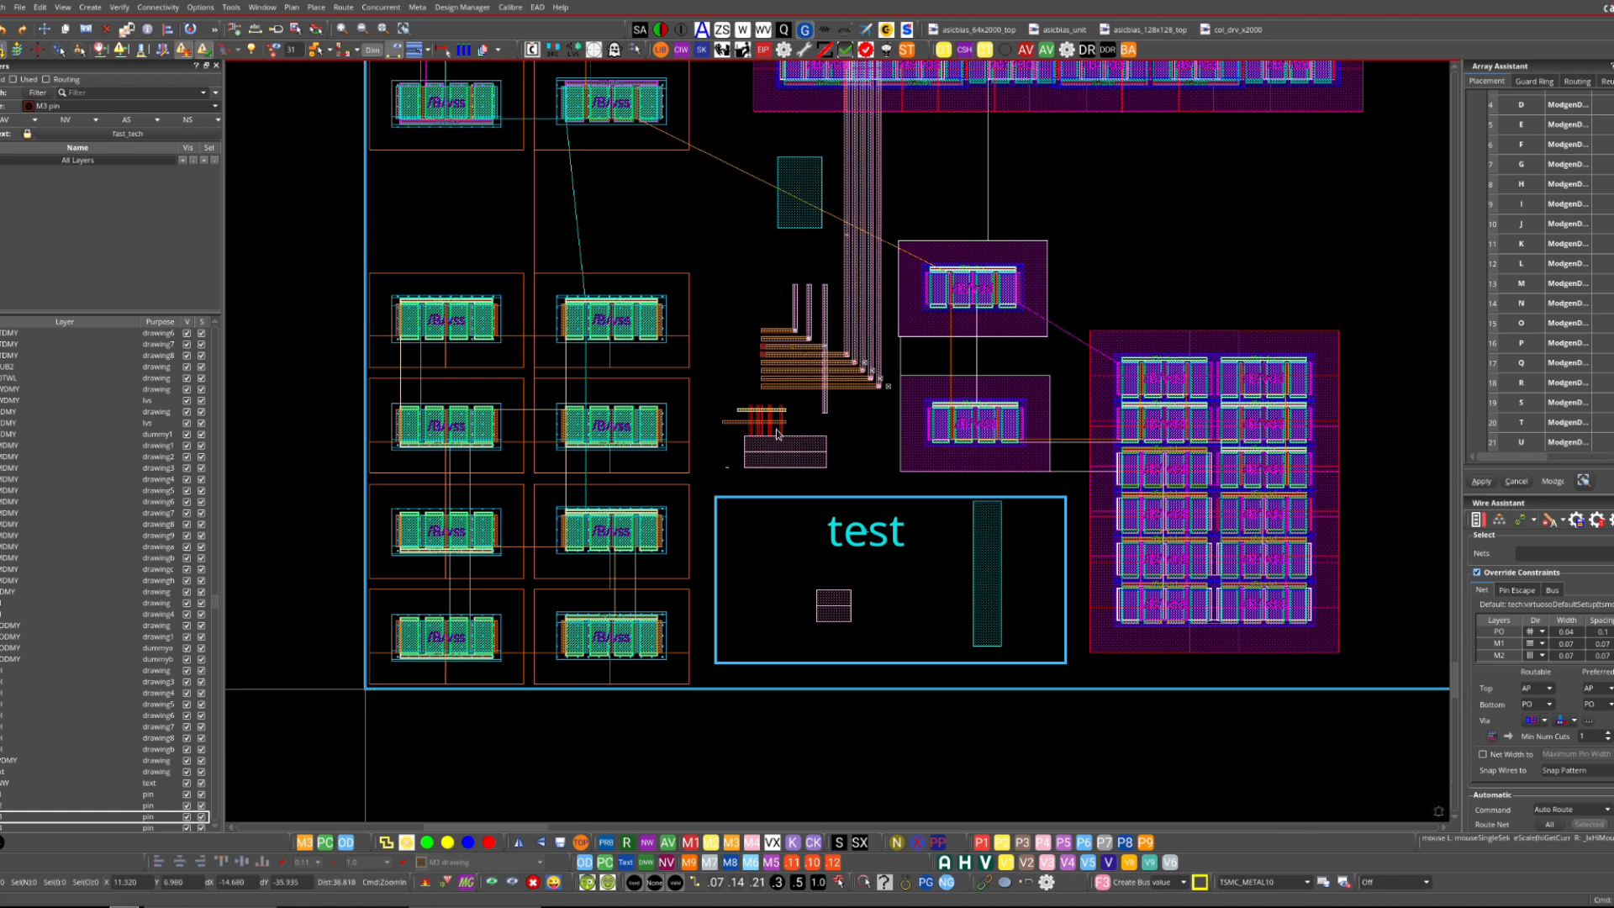
scroll(858, 278, "up", 3, "ctrl")
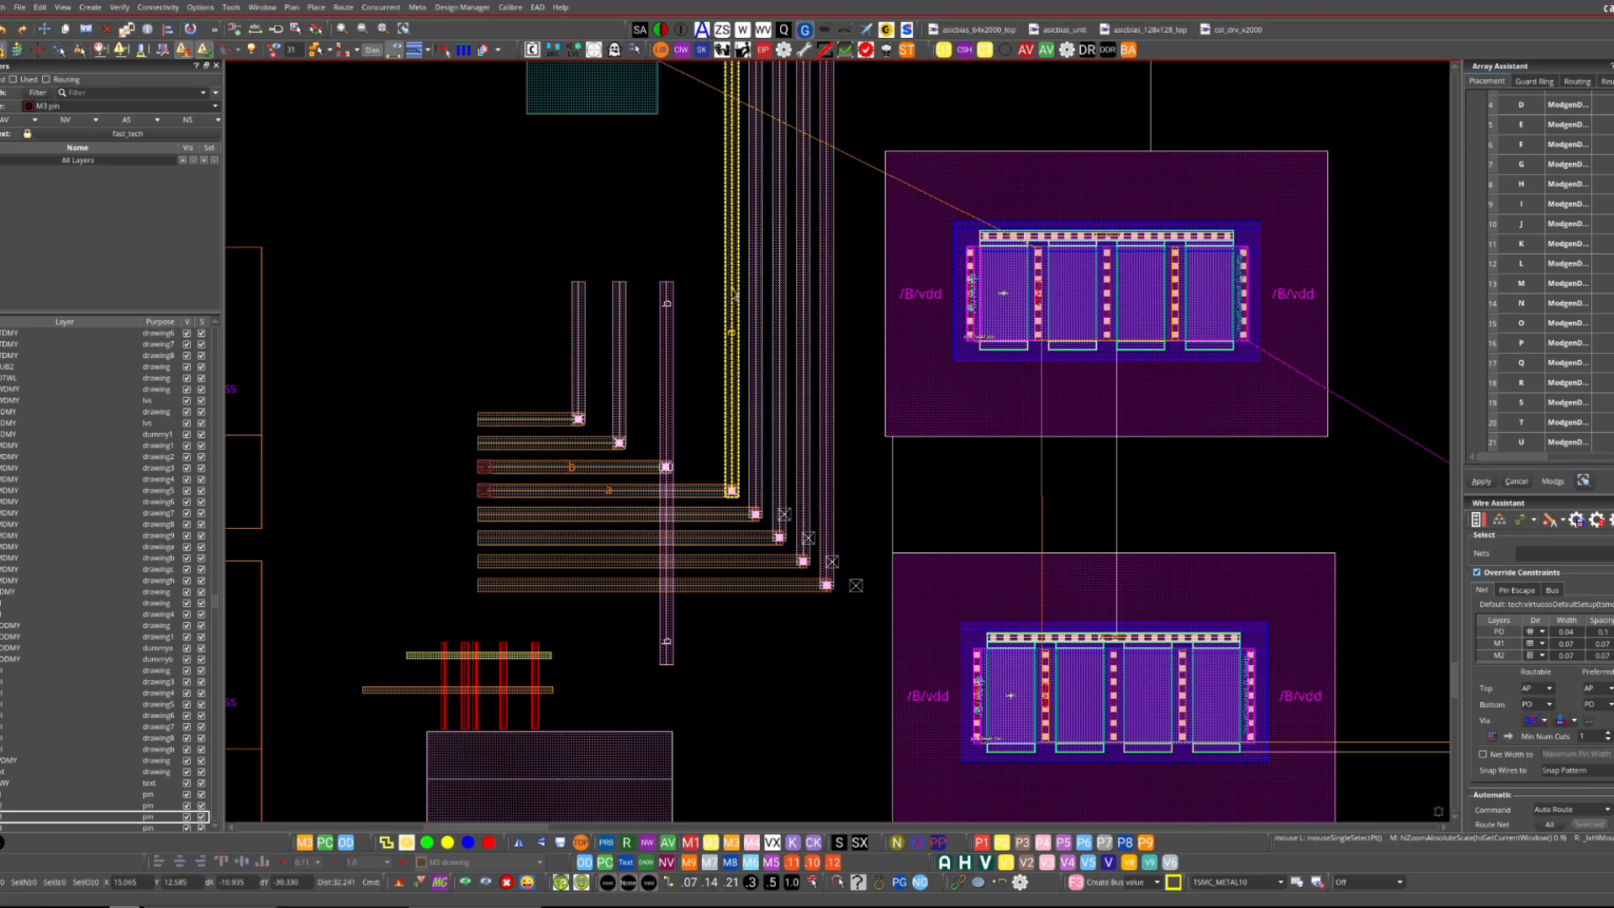
- In the Toolbar Manager, examine the full callback of the second-row layer toolbar's Set Layer OD item, then accept the dialog
left_click(804, 50)
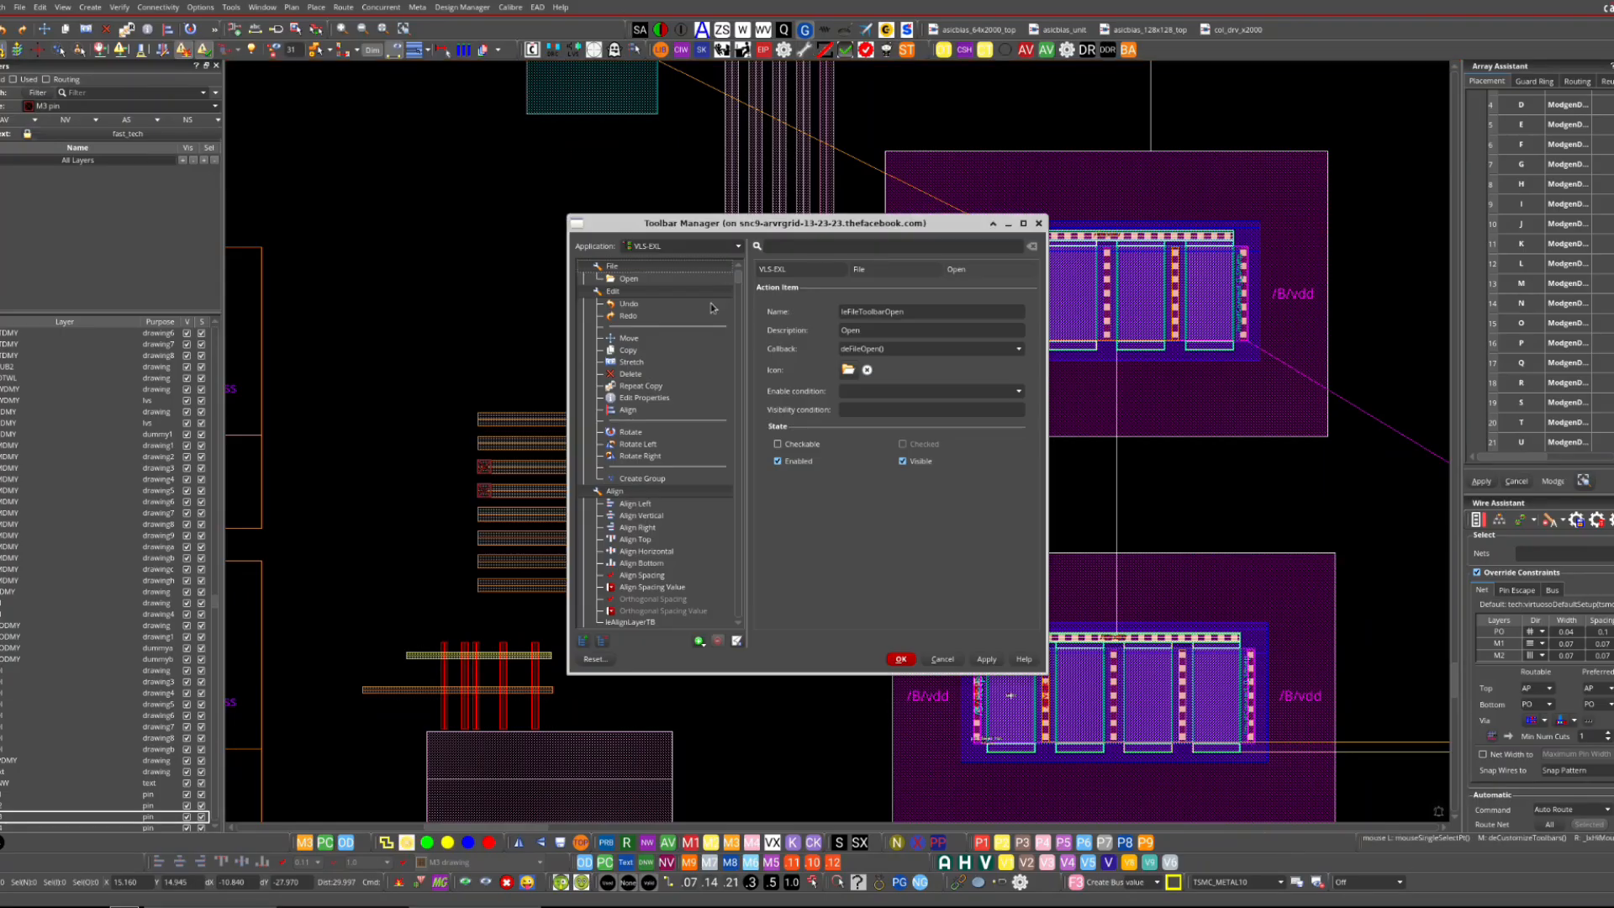
triple_click(903, 346)
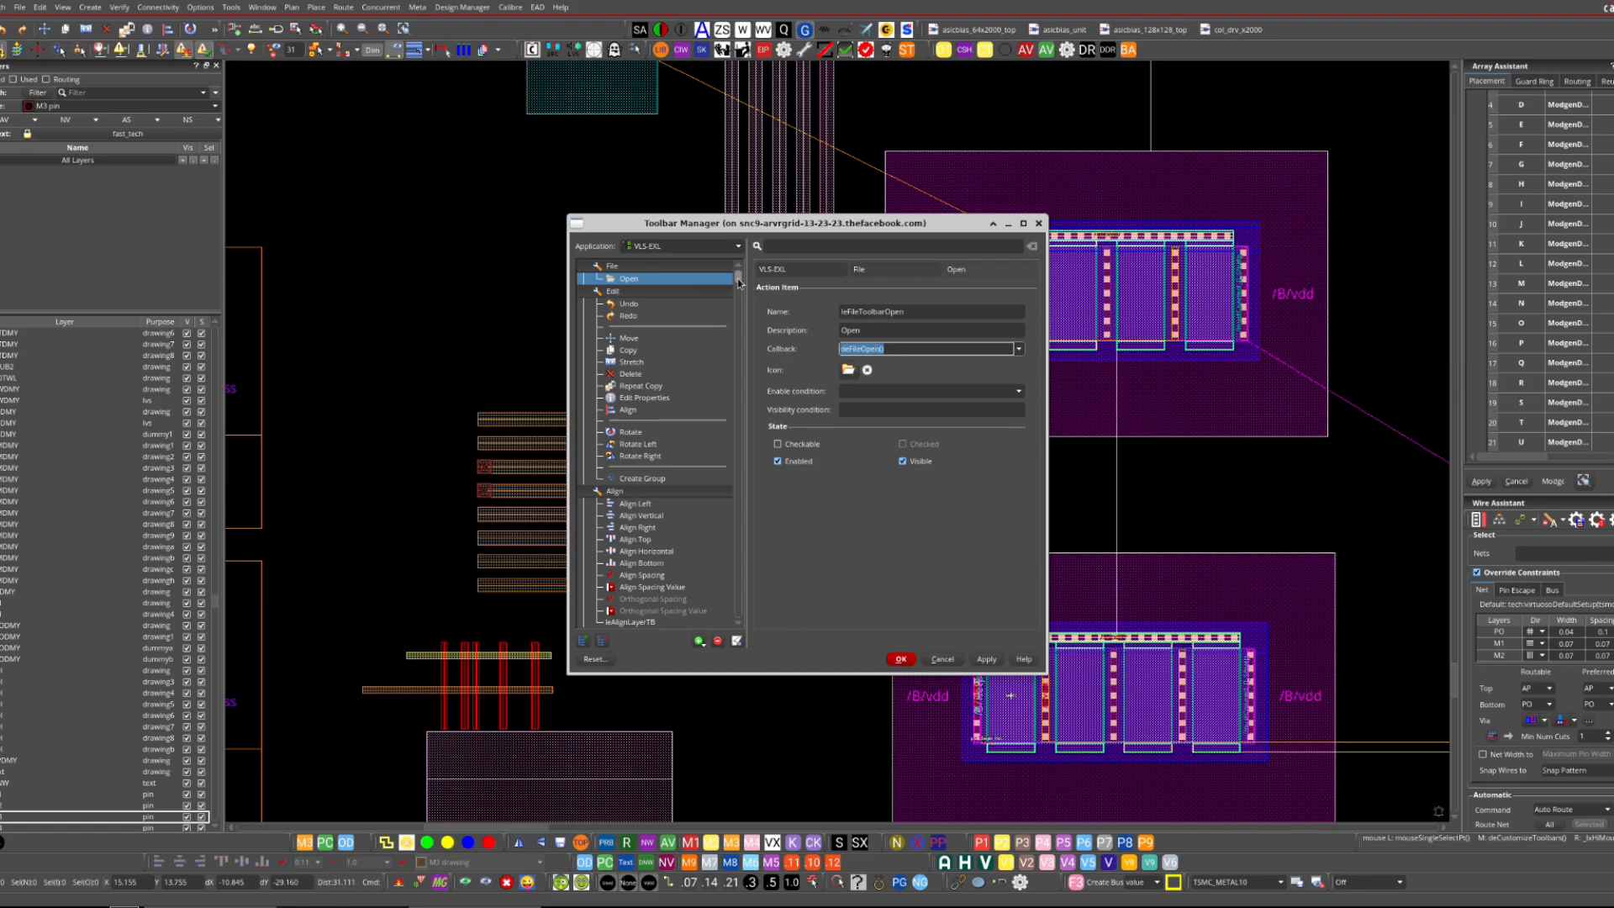
left_click_drag(739, 283, 740, 562)
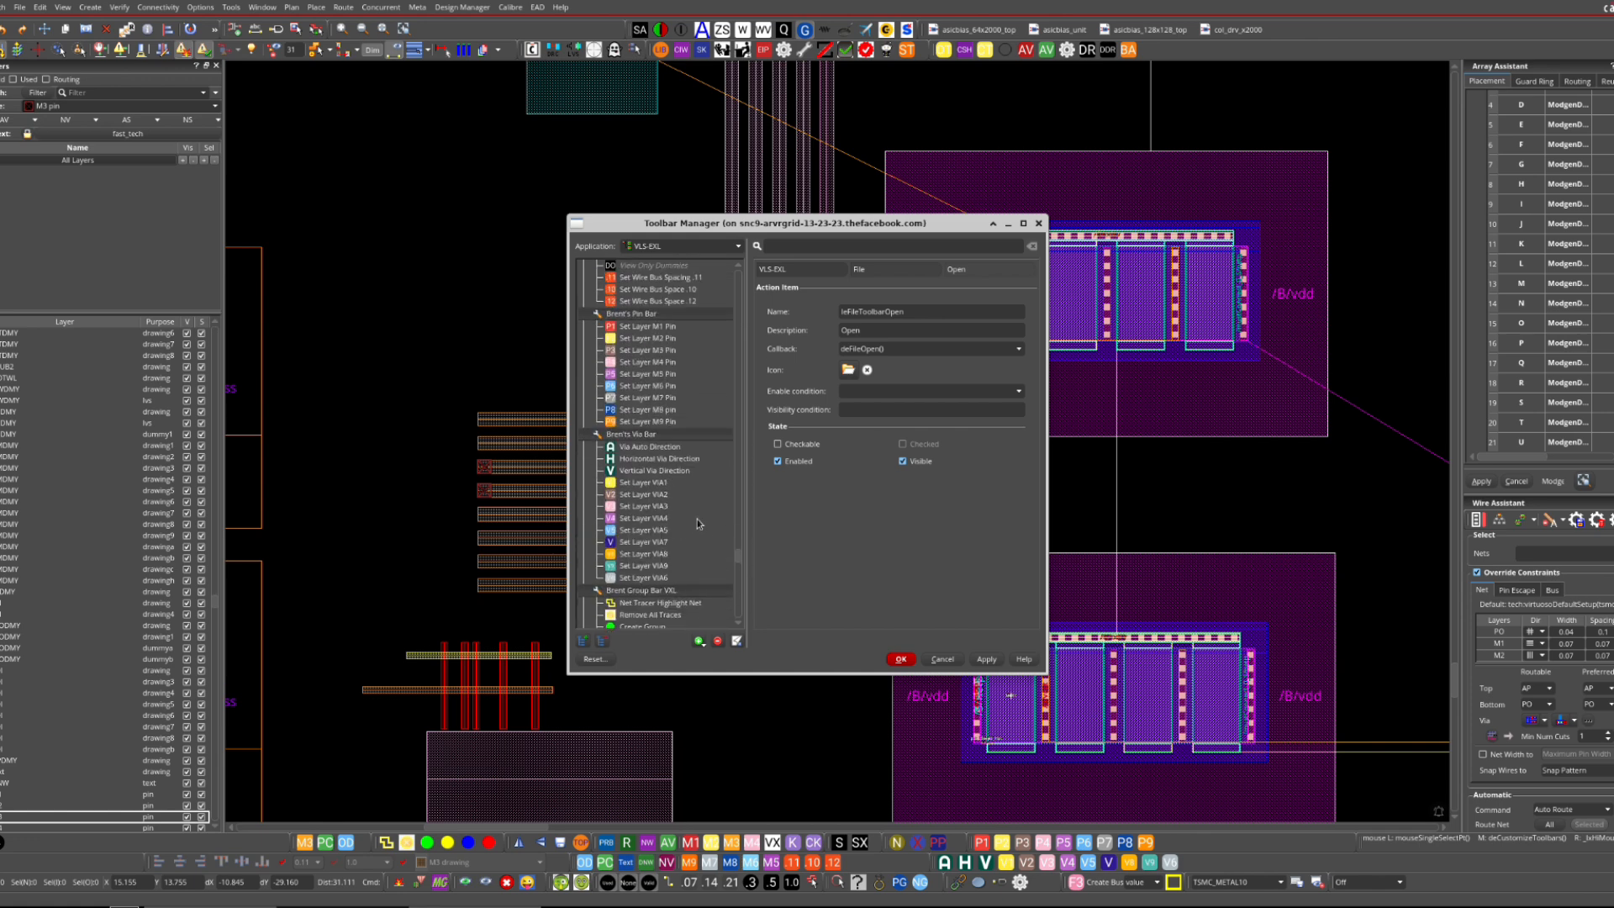
scroll(684, 426, "up", 8)
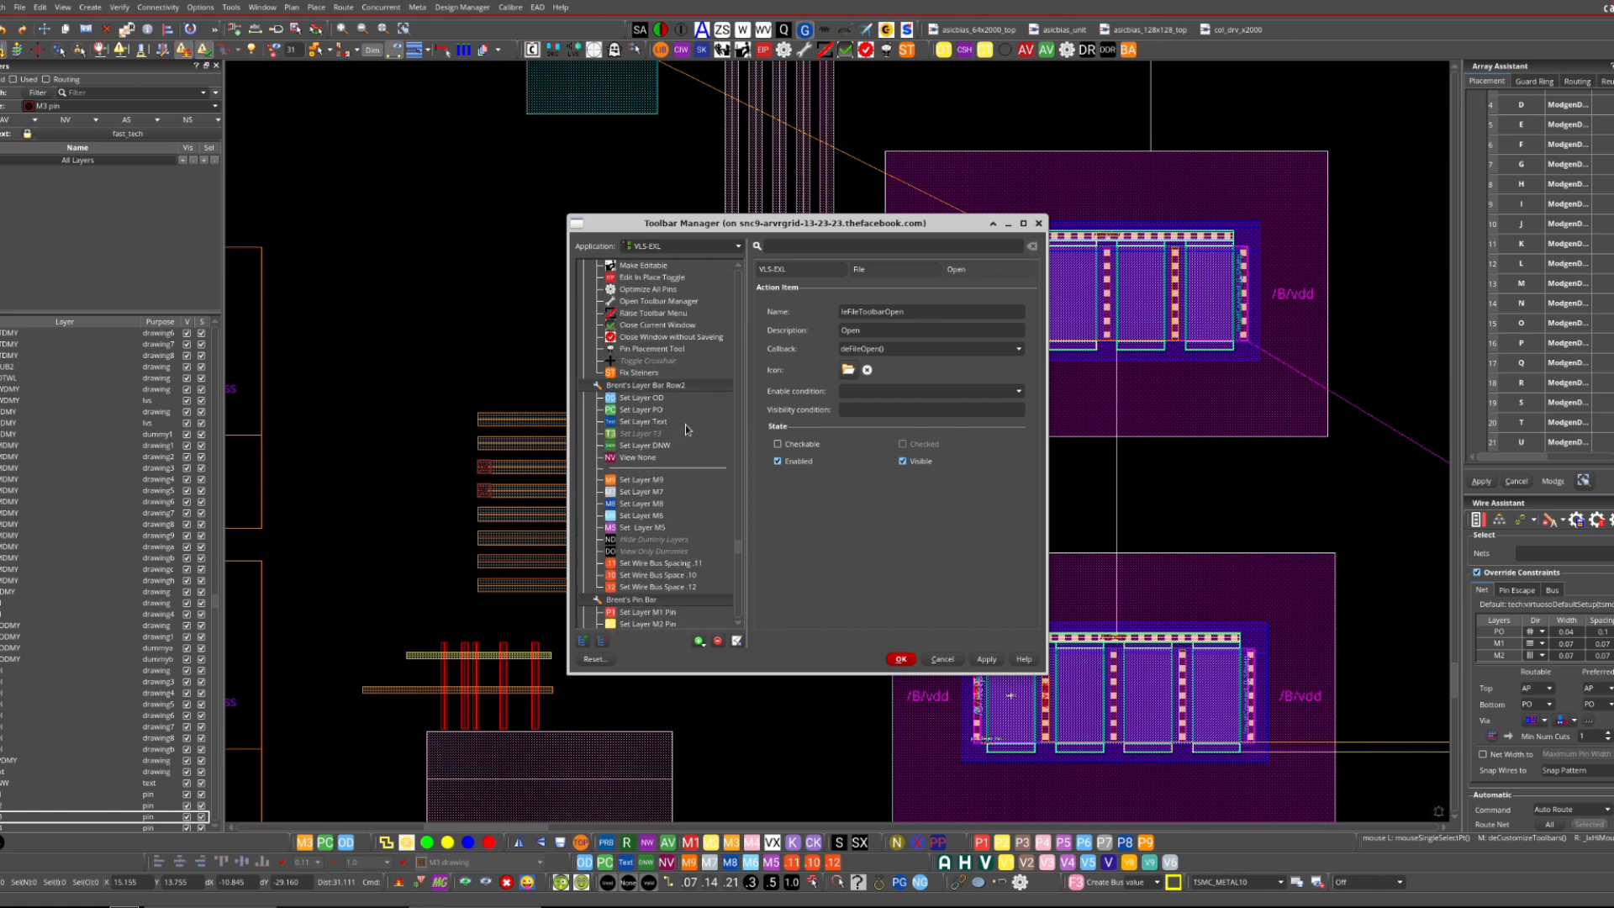
scroll(686, 429, "up", 2)
scroll(686, 429, "down", 2)
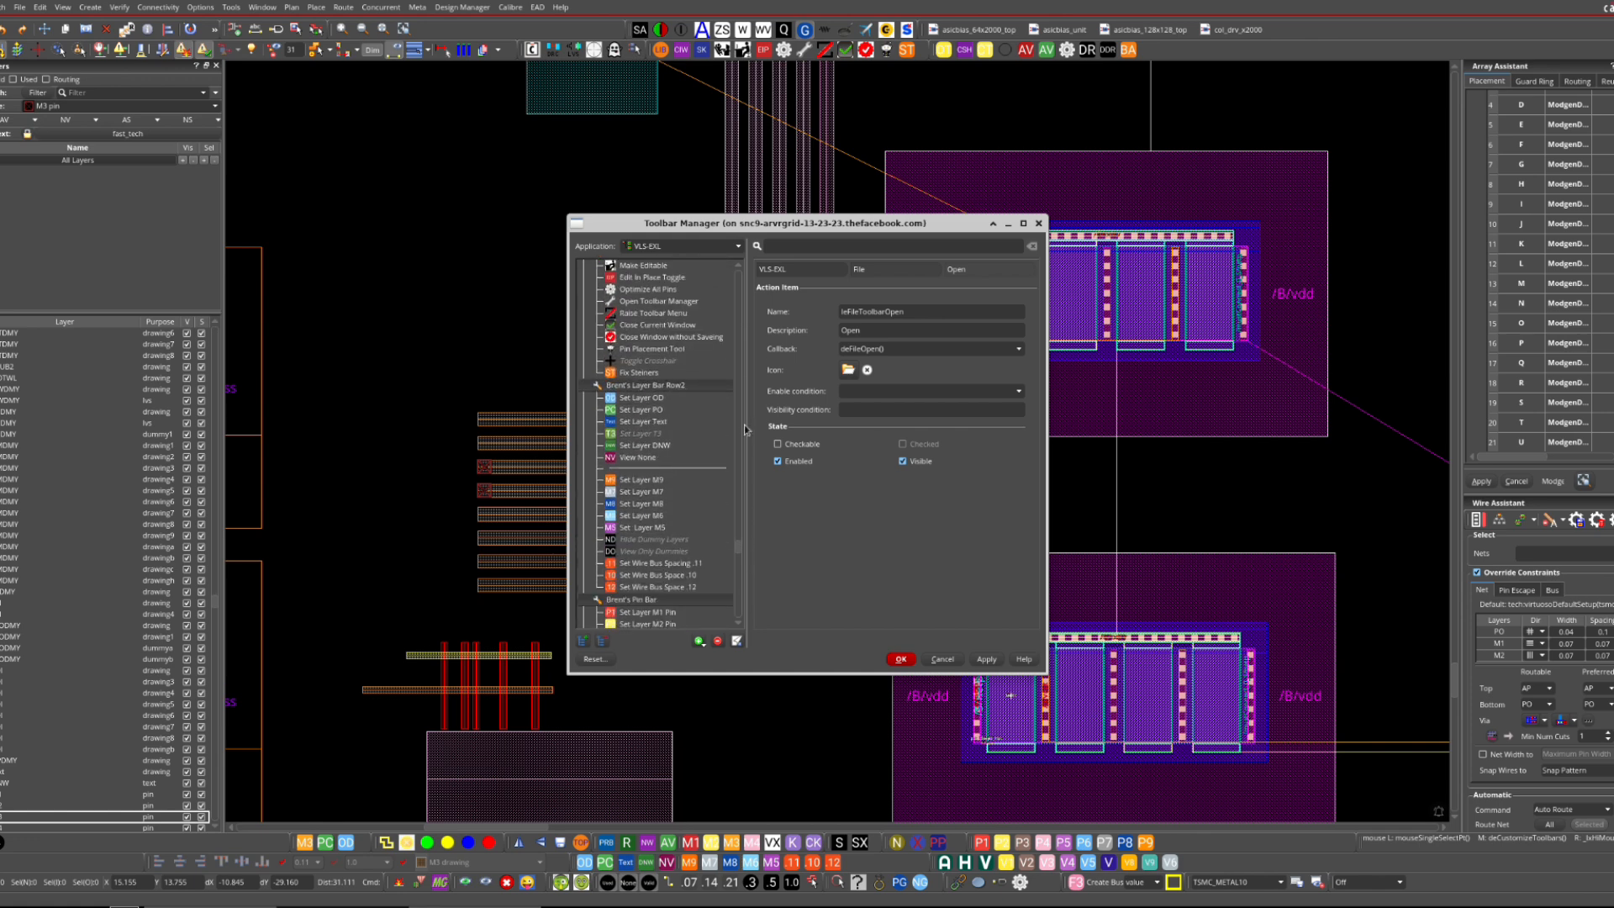
left_click(636, 400)
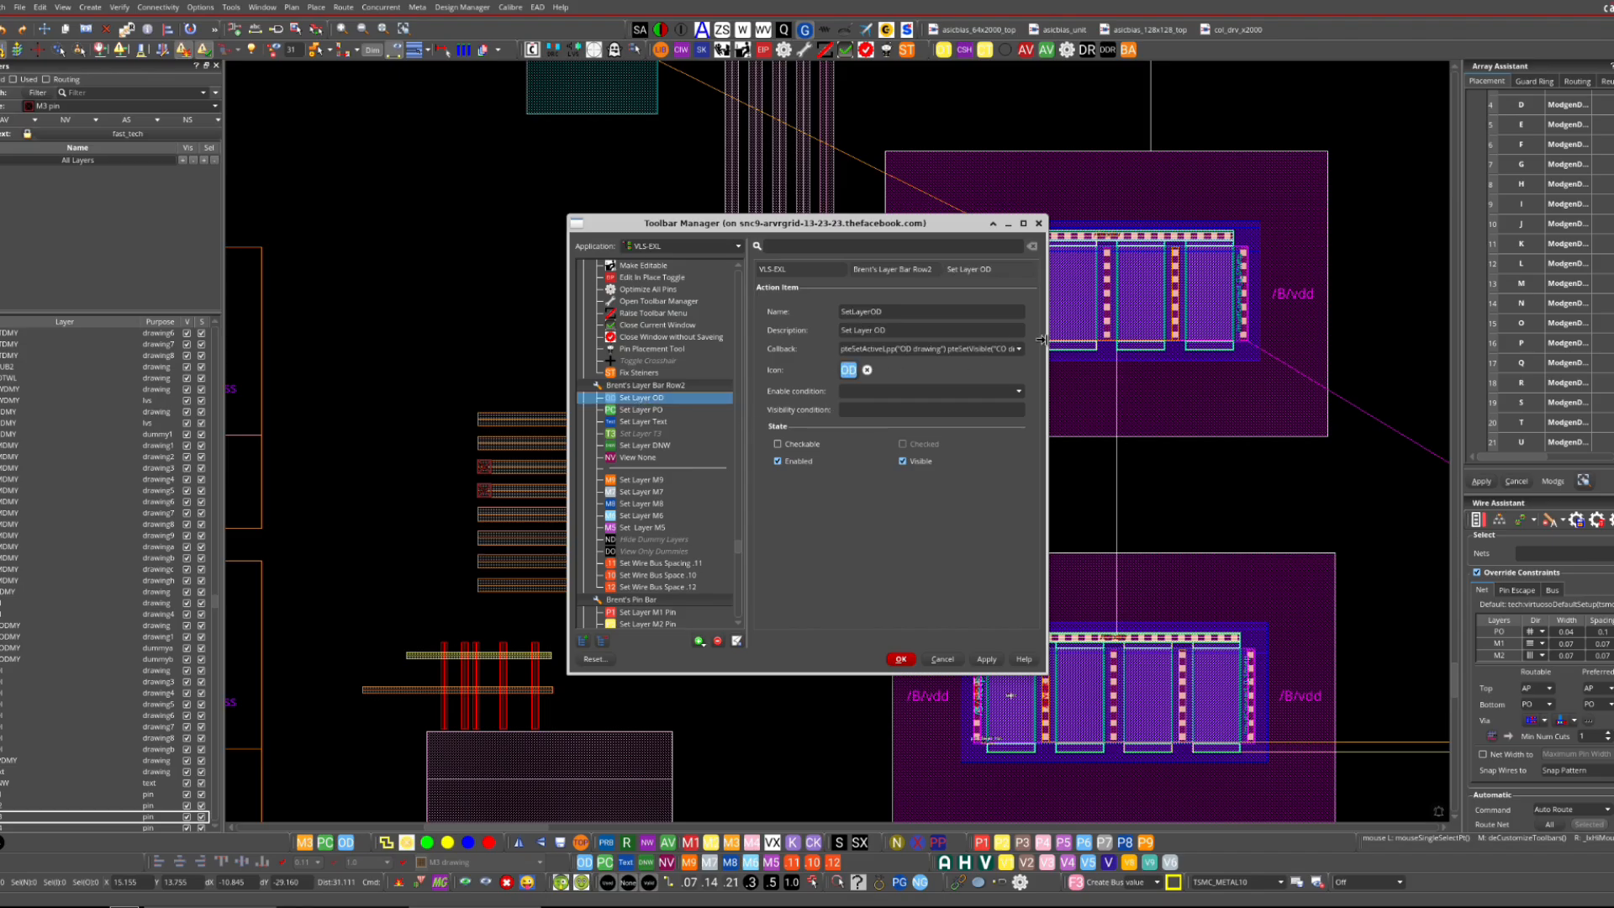
left_click_drag(1043, 339, 1464, 340)
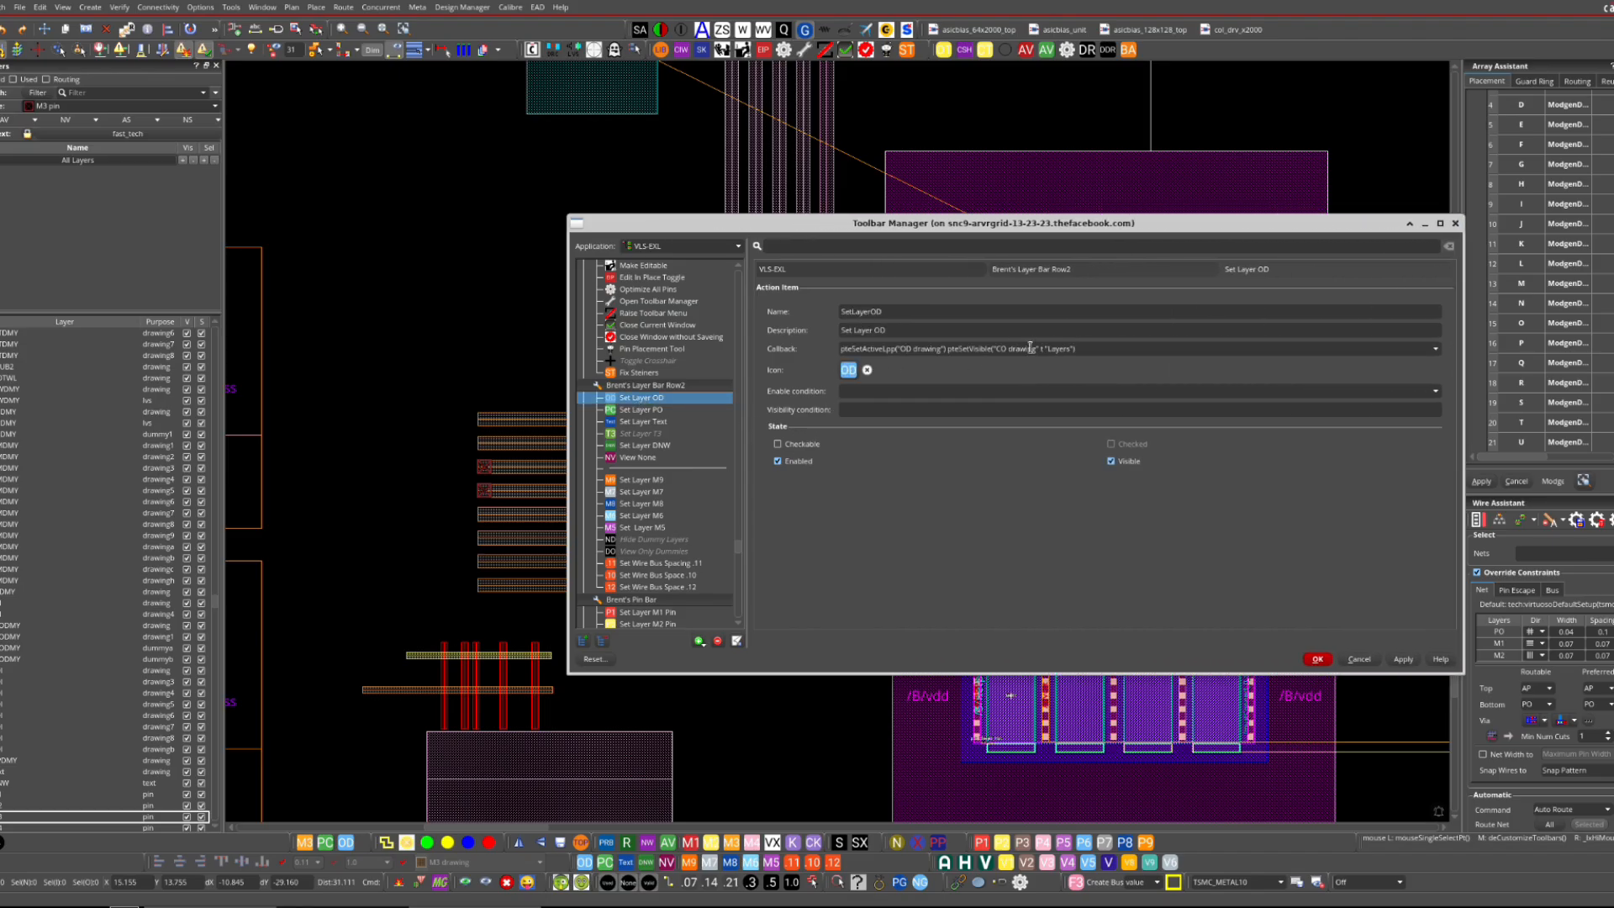
left_click_drag(1094, 349, 747, 350)
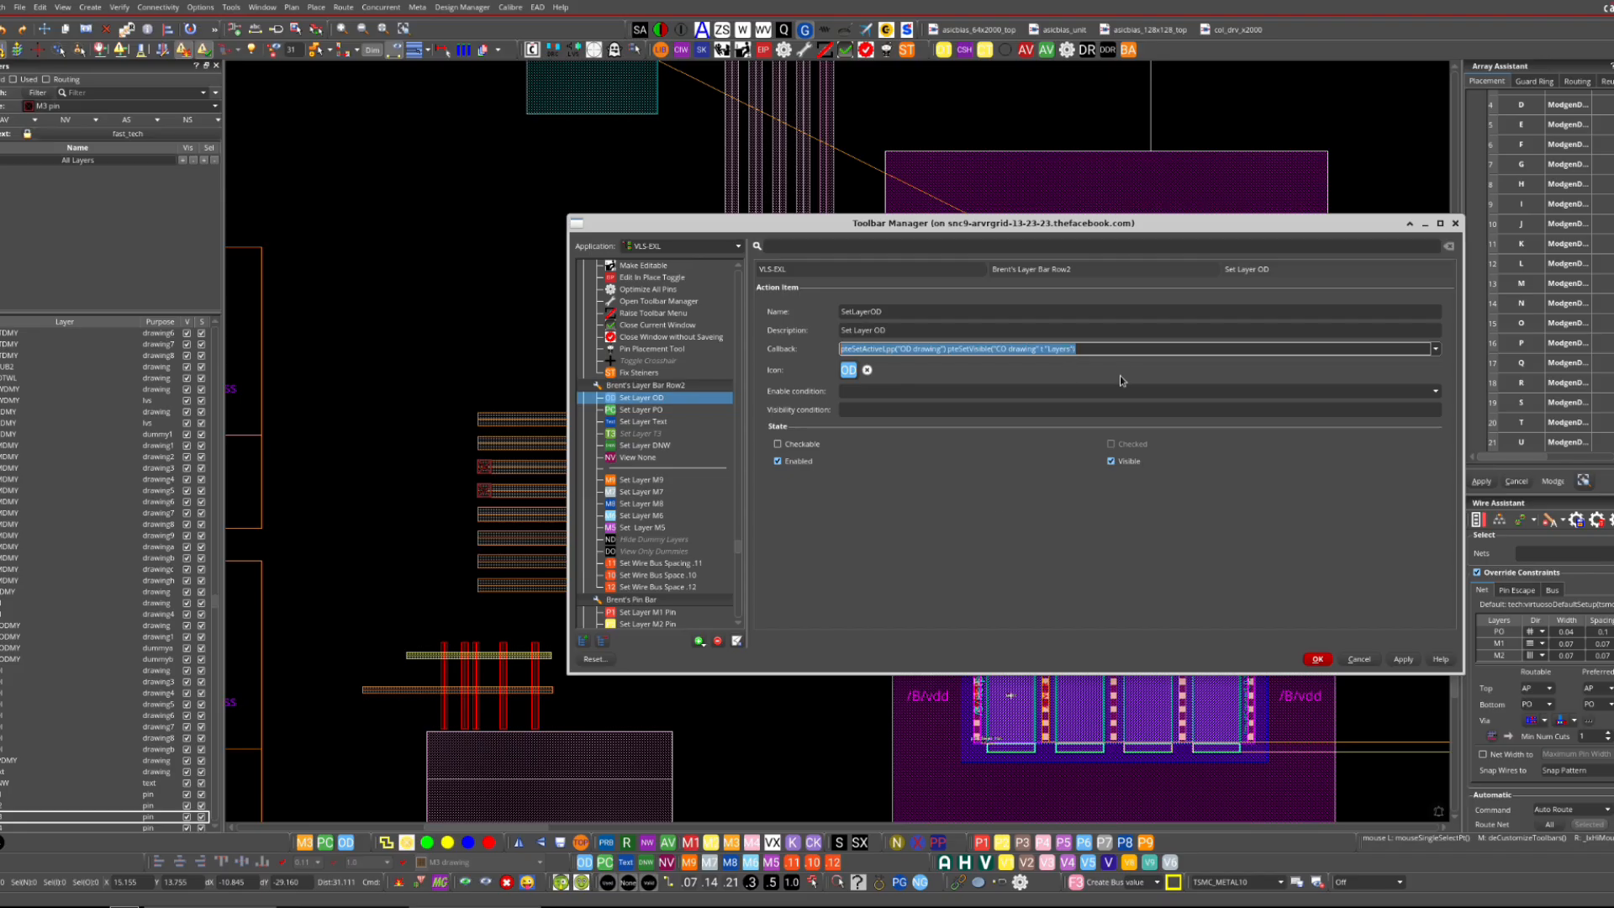
left_click(1120, 352)
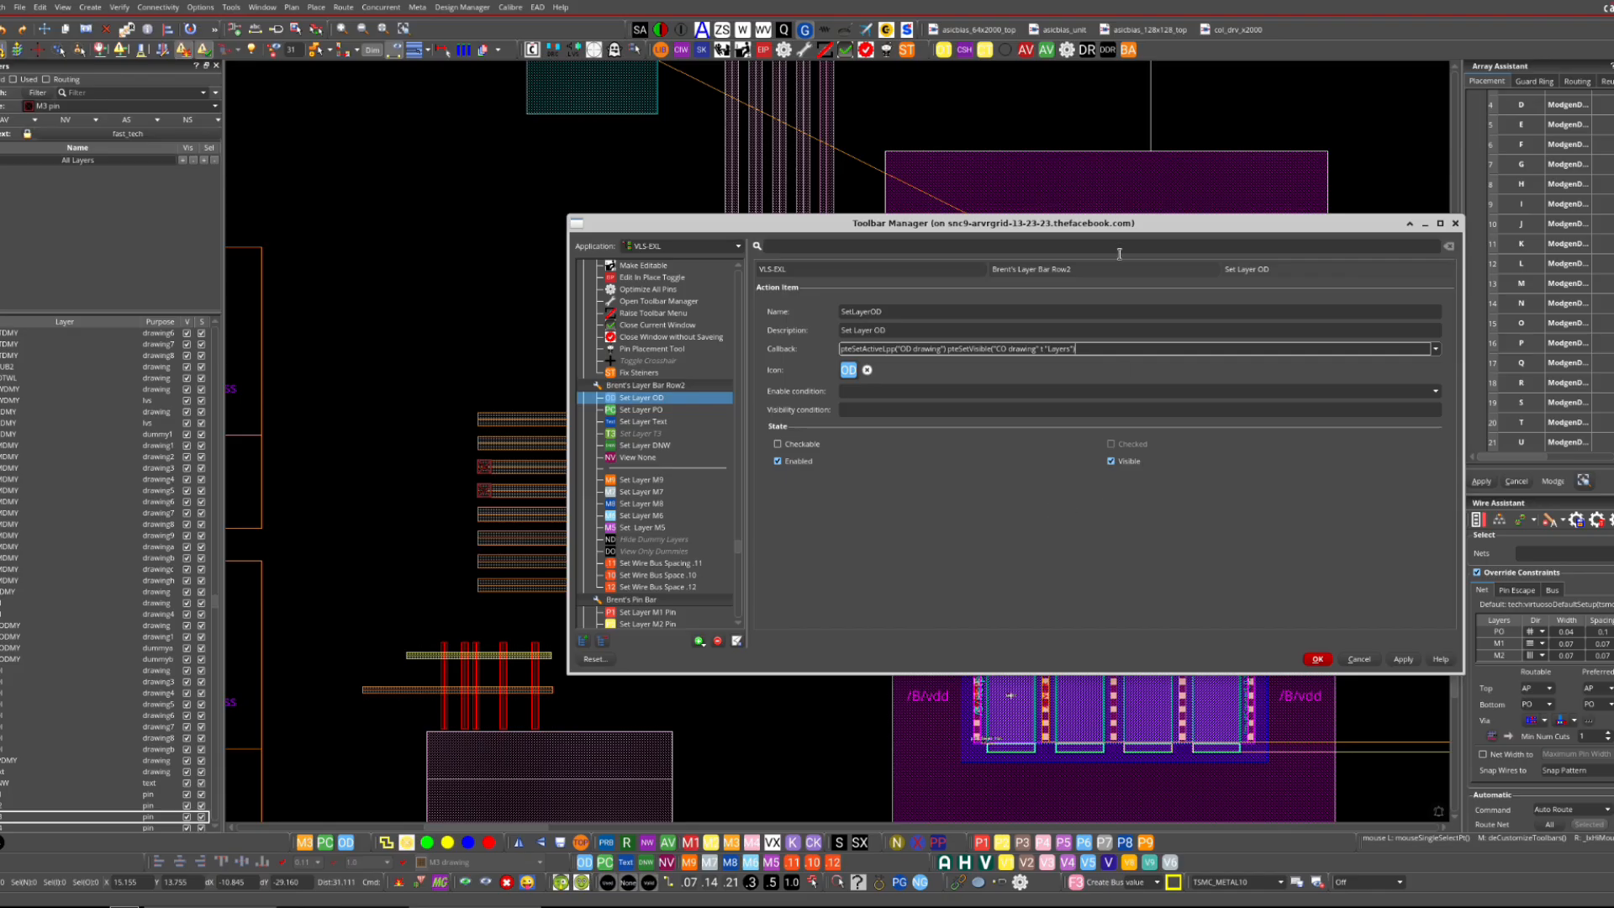
left_click_drag(1090, 220, 1008, 224)
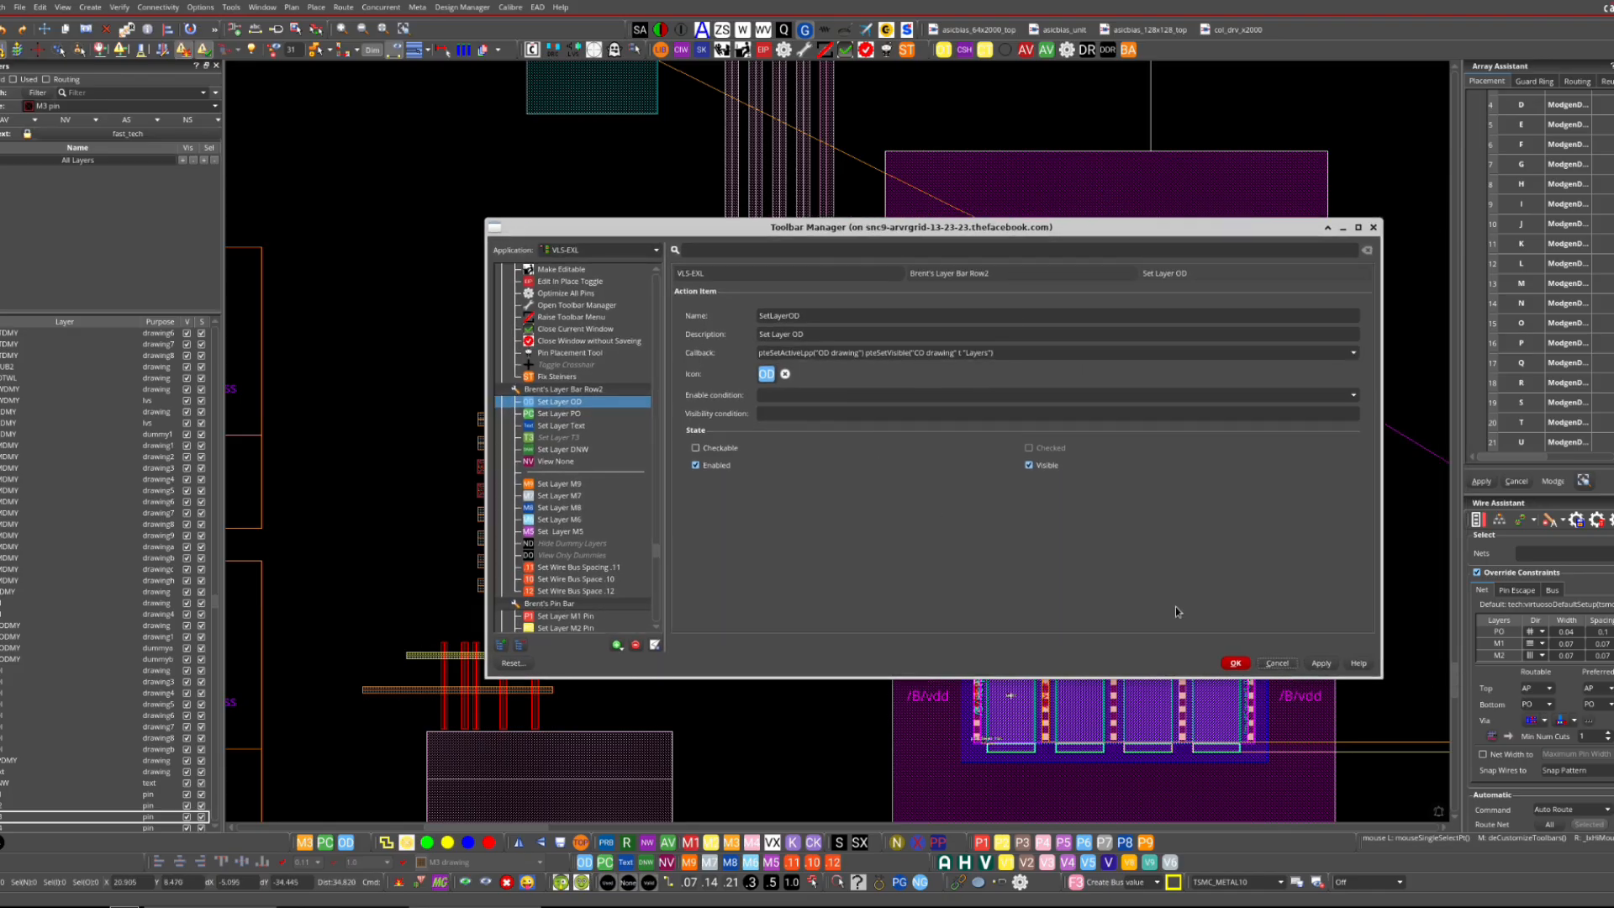
left_click(1235, 663)
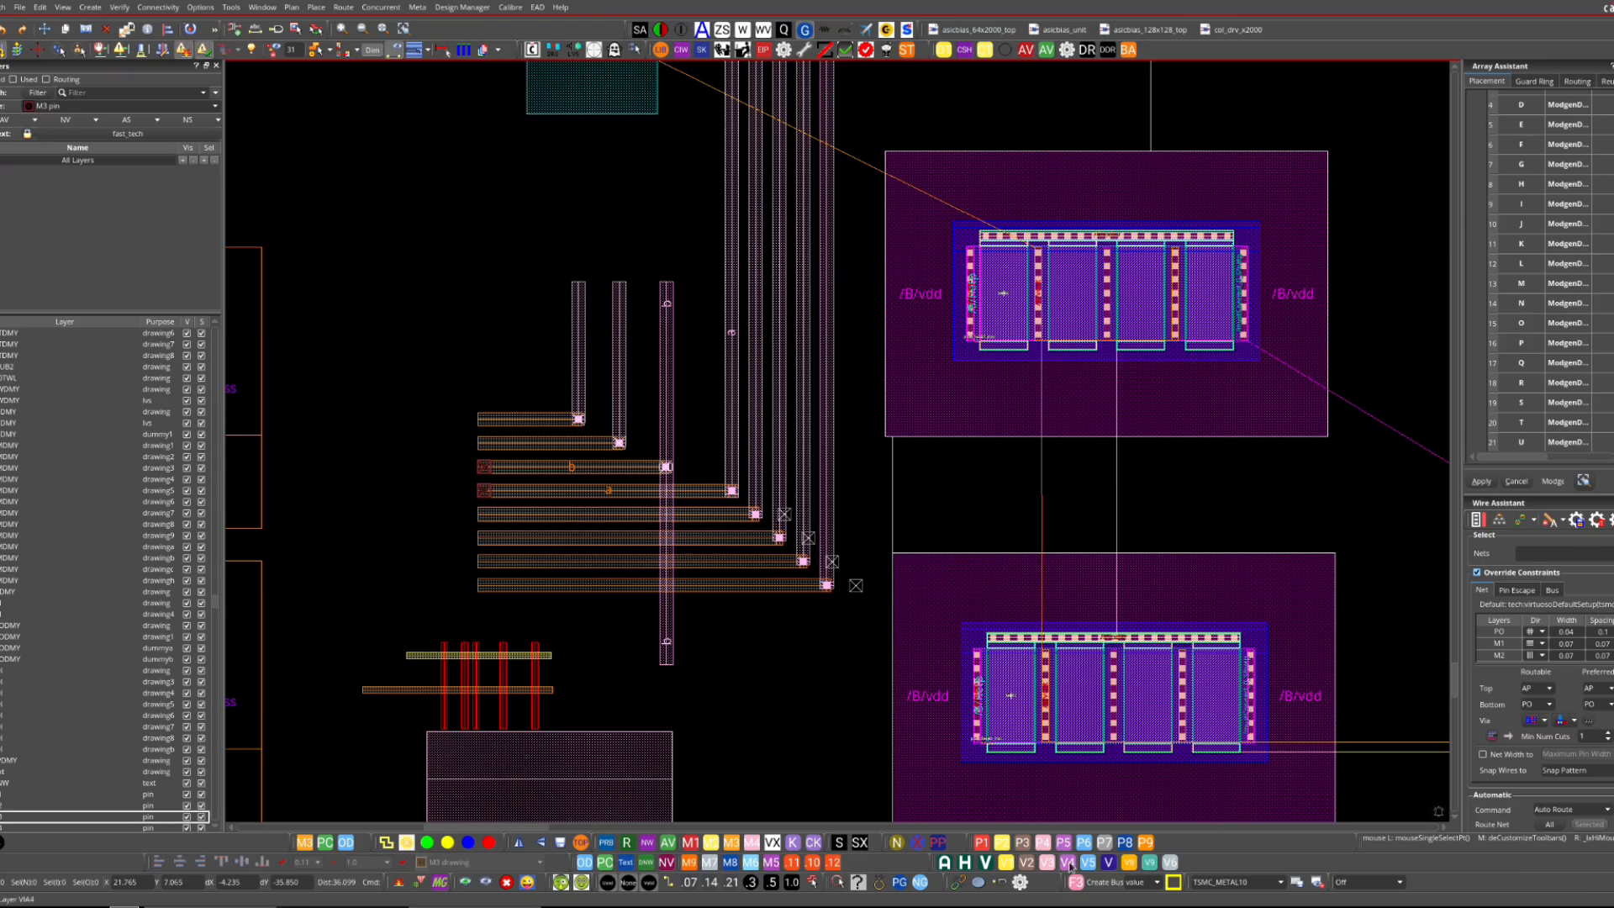
- Move the via toolbar closer to the second-row layer toolbar and reveal the layer toolbar's hidden wire bus spacing items
left_click_drag(931, 862, 827, 862)
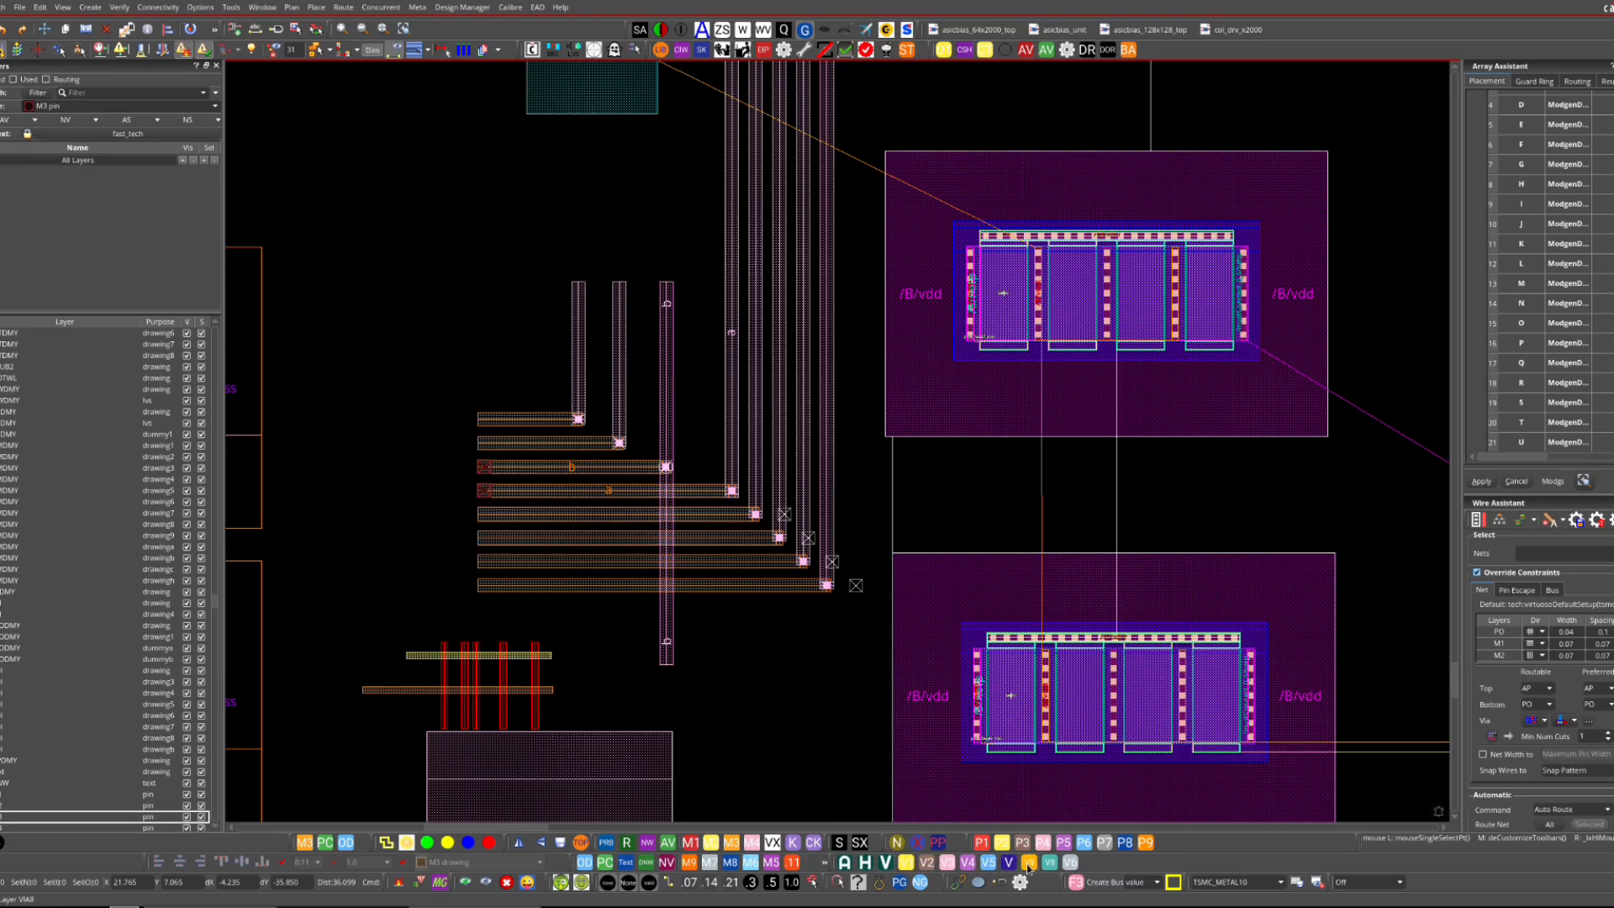
left_click(824, 863)
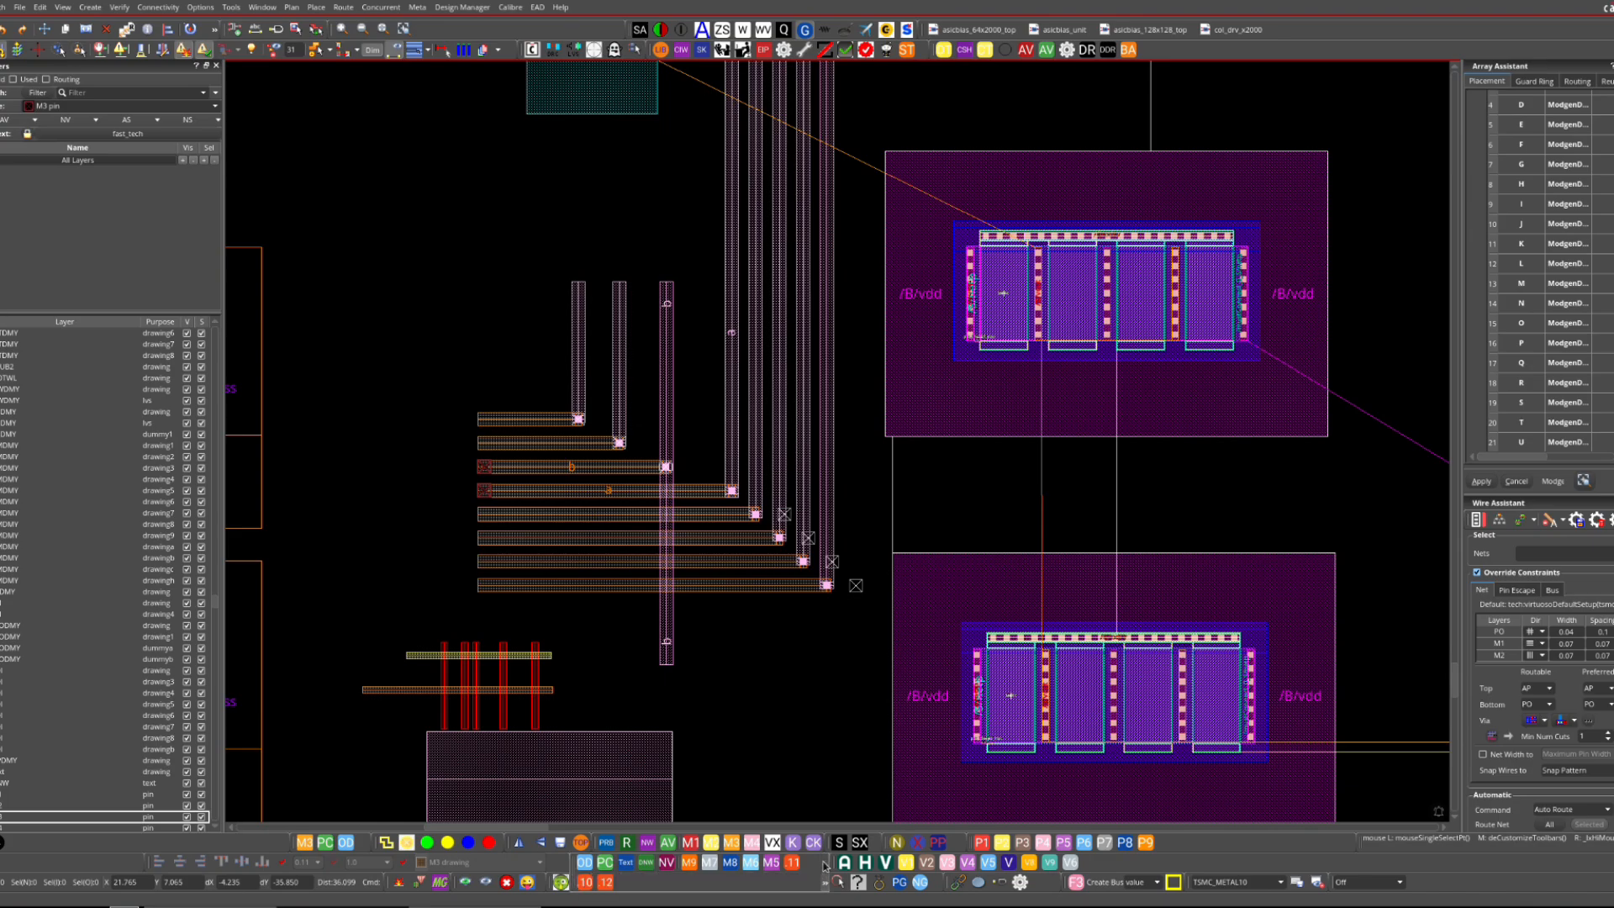